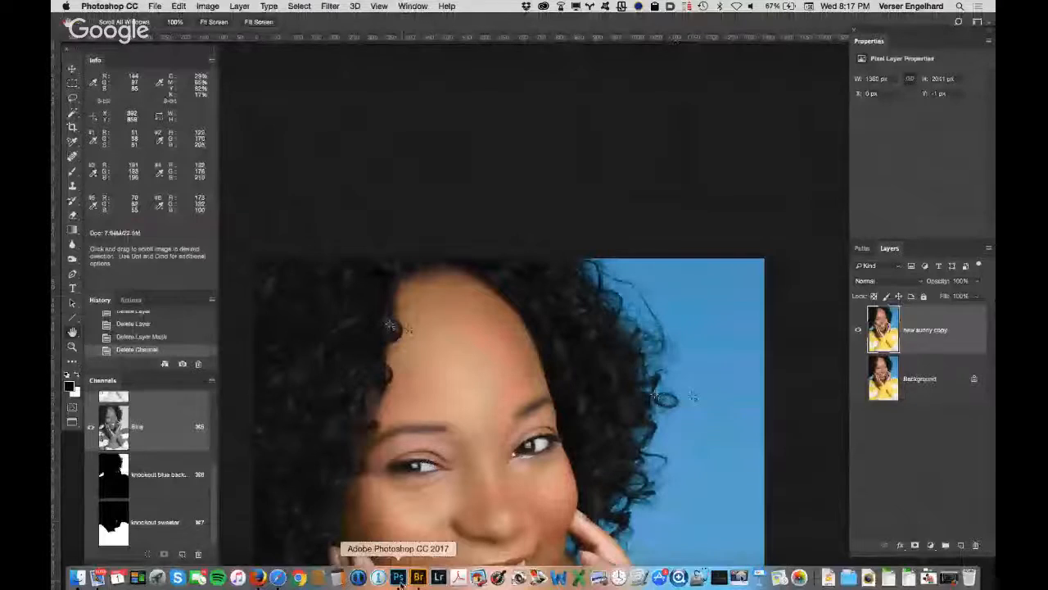
Step: Compare the Red, Green and Blue channels one at a time for contrast between the hair and the skin
{"action": "left_click_drag", "start_coordinate": [479, 344], "coordinate": [542, 168]}
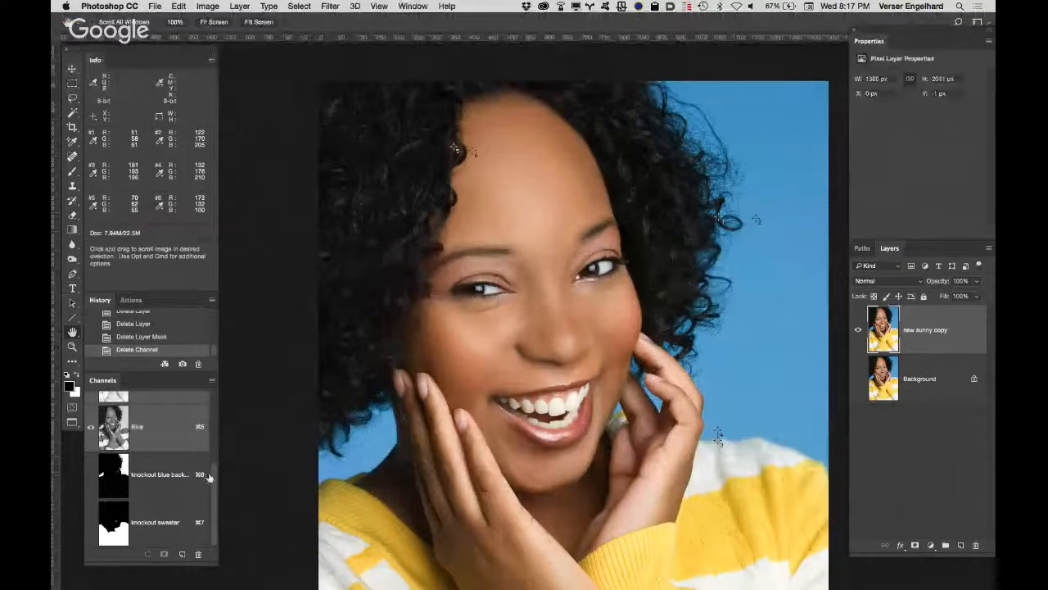
{"action": "left_click_drag", "start_coordinate": [213, 474], "coordinate": [215, 387]}
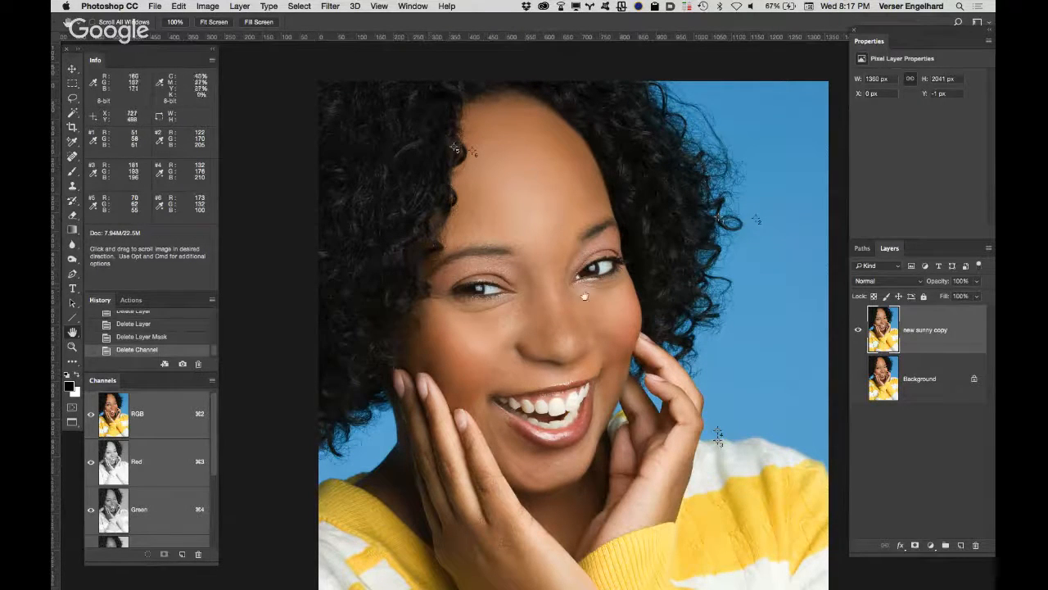
{"action": "left_click", "coordinate": [170, 461]}
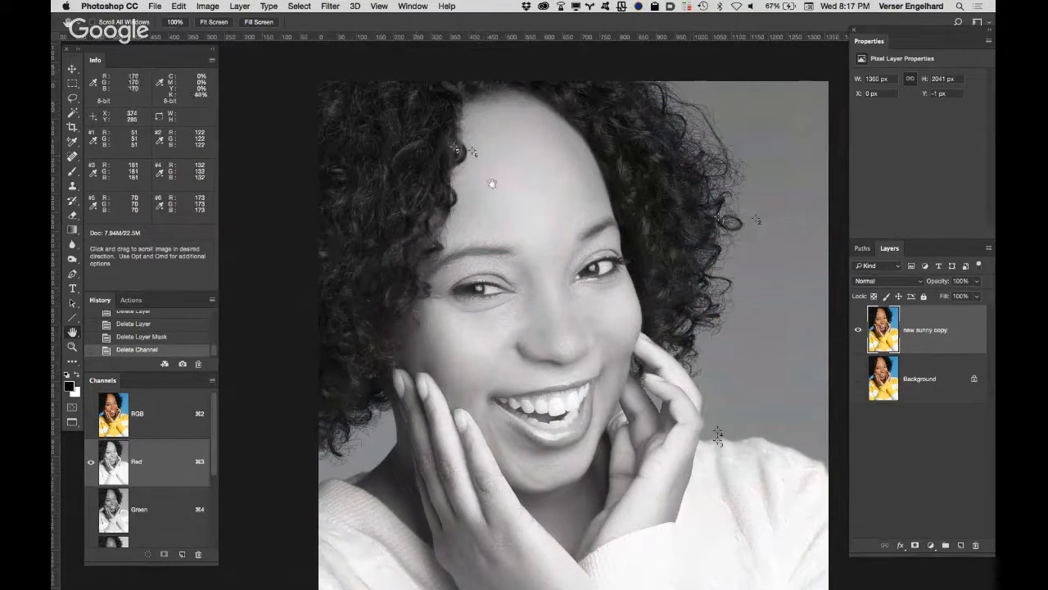
{"action": "left_click", "coordinate": [172, 503]}
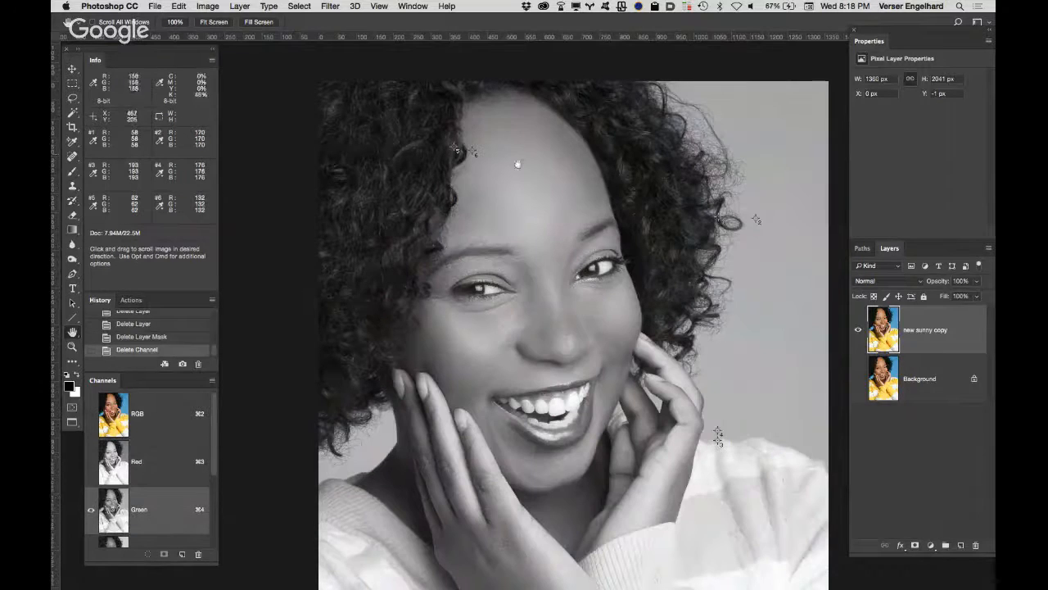
{"action": "left_click", "coordinate": [165, 541]}
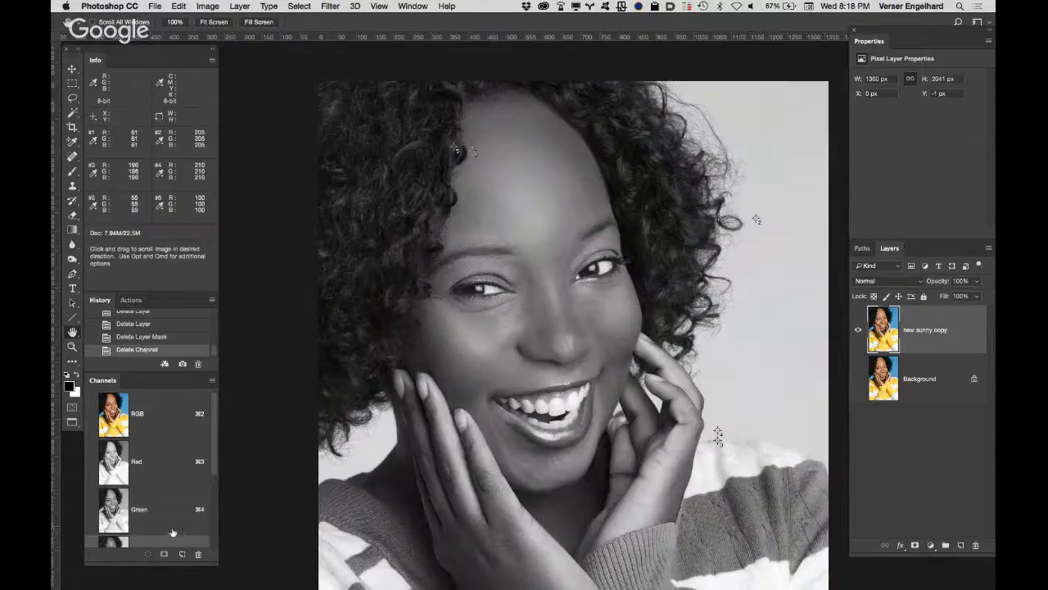
Step: Duplicate the Red channel and rename the copy "knockout hair"
{"action": "left_click", "coordinate": [174, 465]}
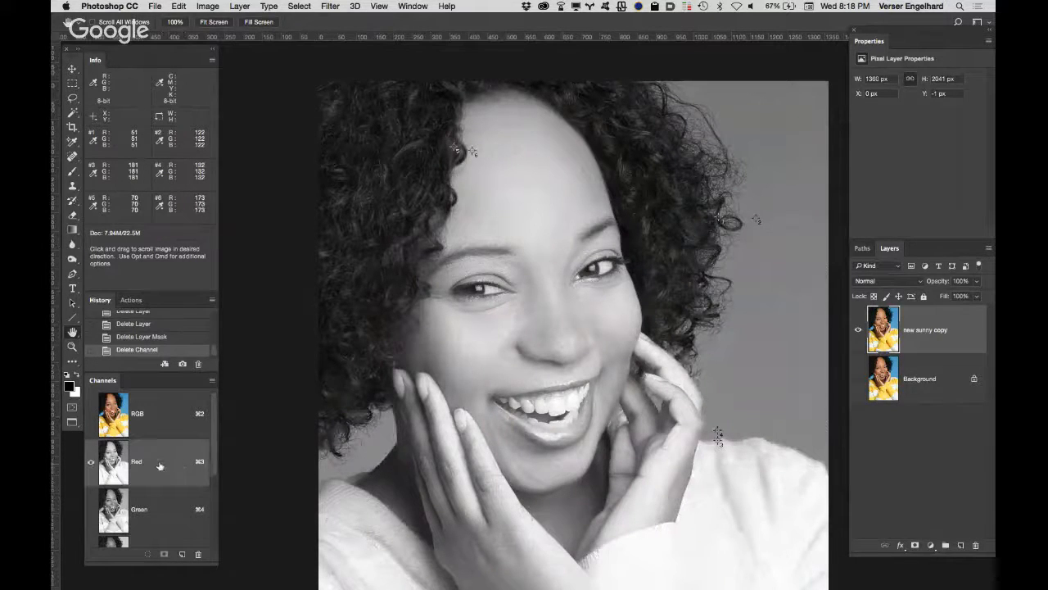
{"action": "left_click_drag", "start_coordinate": [172, 463], "coordinate": [182, 555]}
{"action": "double_click", "coordinate": [151, 525]}
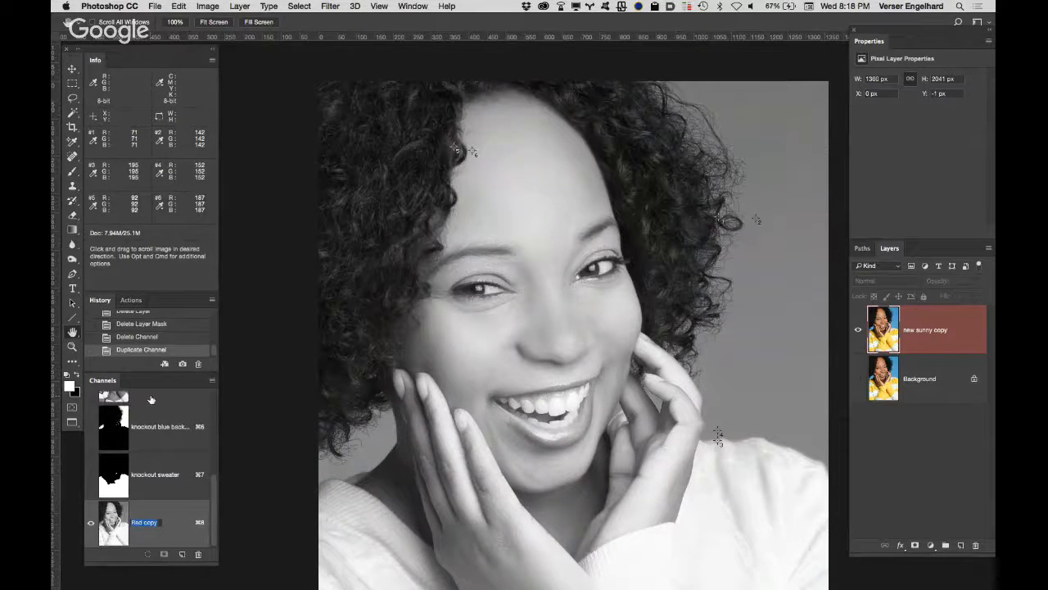
{"action": "type", "text": "knockout hair"}
{"action": "key", "text": "Return"}
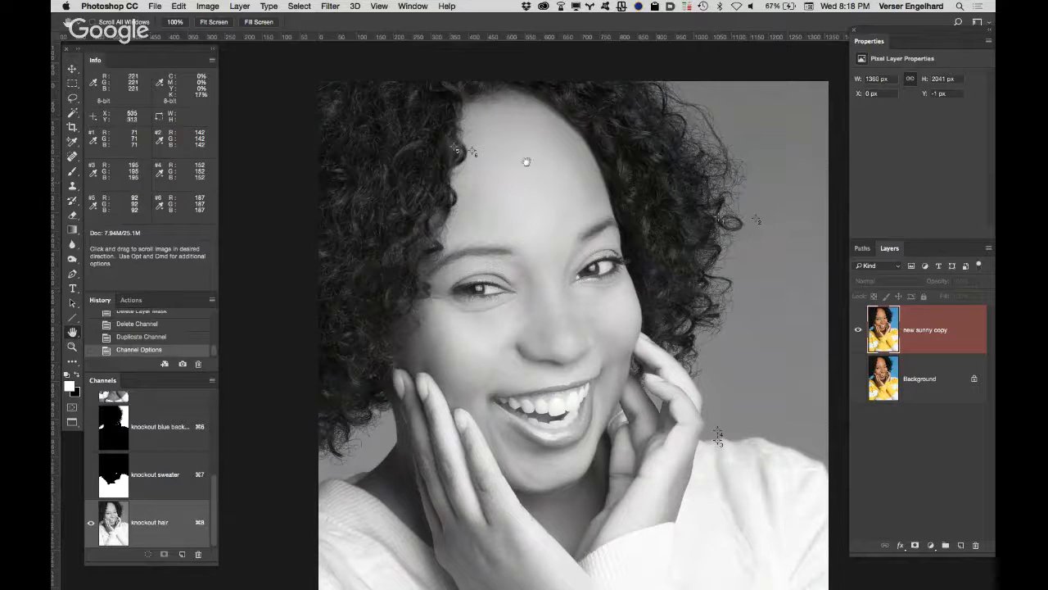
Step: Set color samplers #5 and #6 at the forehead hairline to read out in RGB Color
{"action": "key", "text": "super+space"}
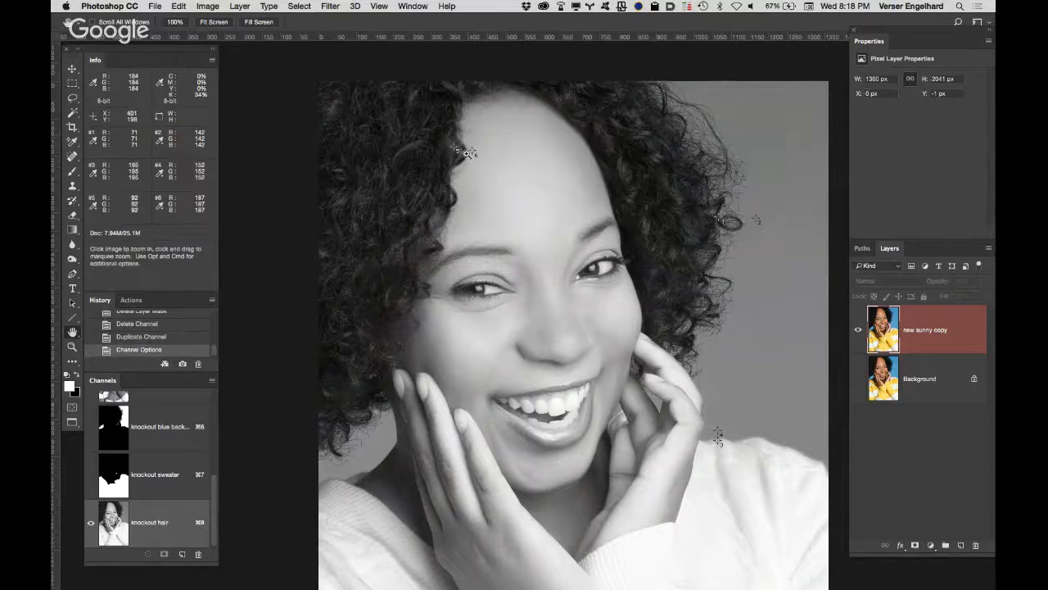
{"action": "left_click_drag", "start_coordinate": [501, 149], "coordinate": [500, 175]}
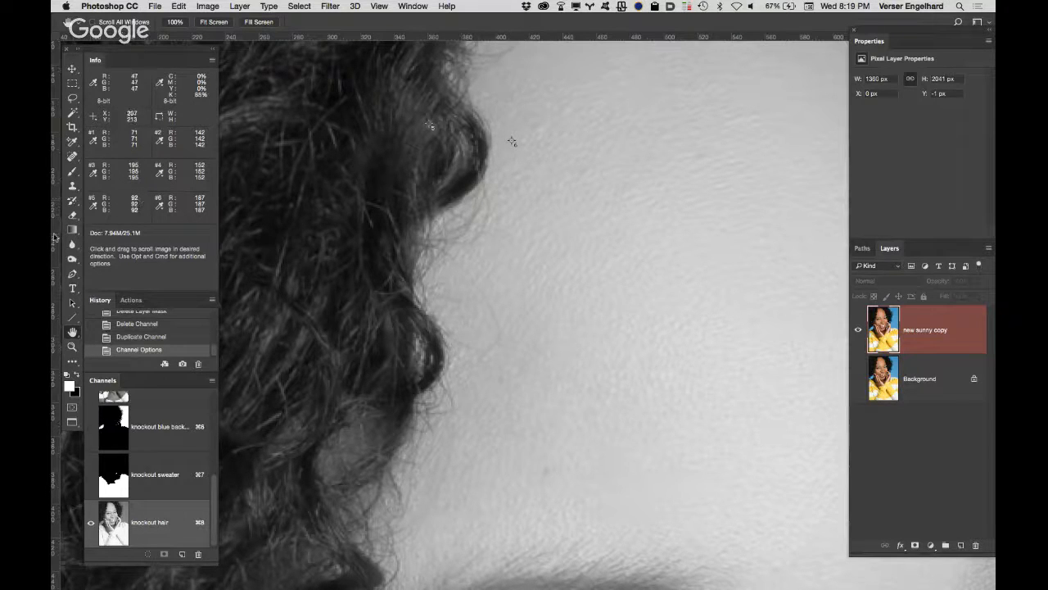
{"action": "left_click", "coordinate": [94, 206]}
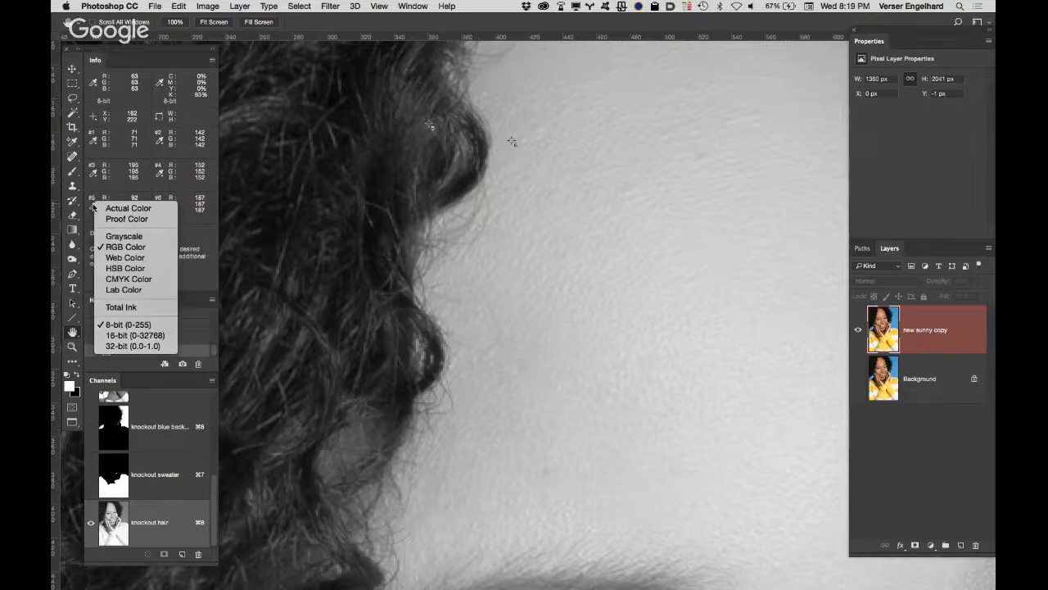
{"action": "left_click", "coordinate": [112, 247]}
{"action": "left_click", "coordinate": [165, 207]}
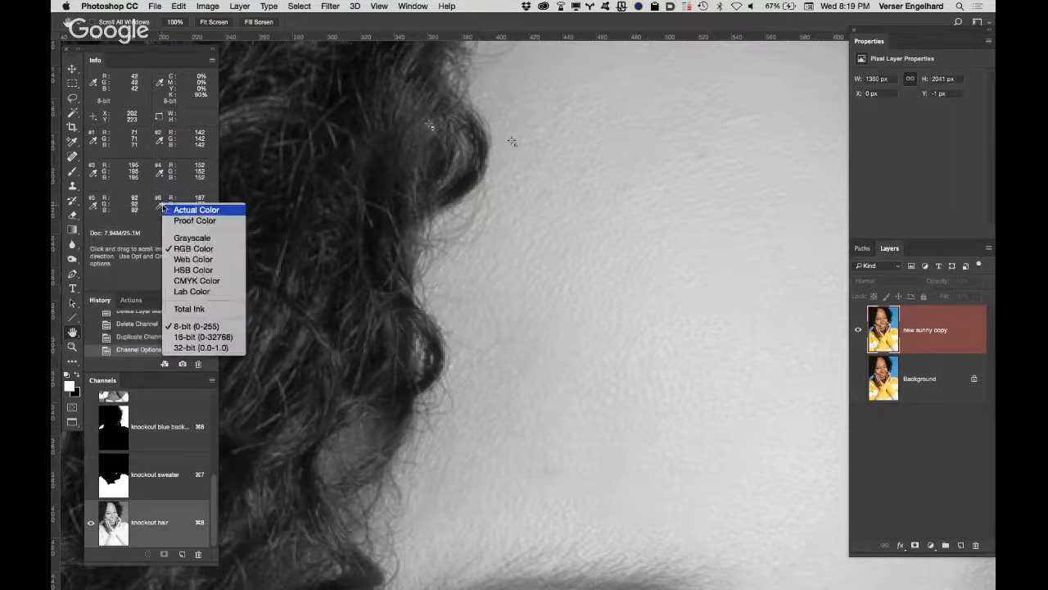
{"action": "left_click", "coordinate": [184, 248]}
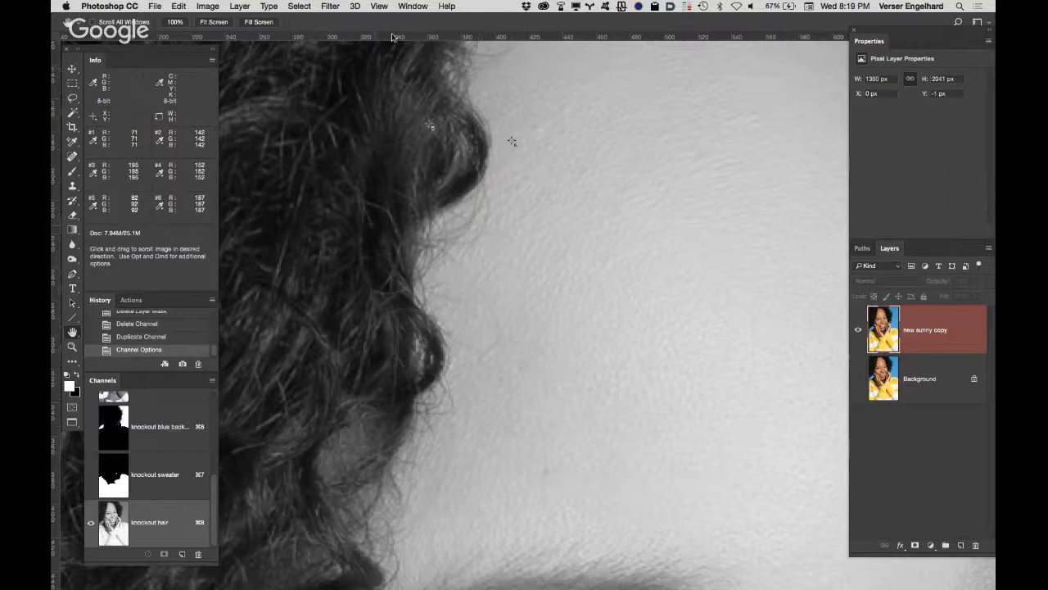
Step: Open Levels on the knockout hair channel and set the shadow input level to 85
{"action": "key", "text": "super+l"}
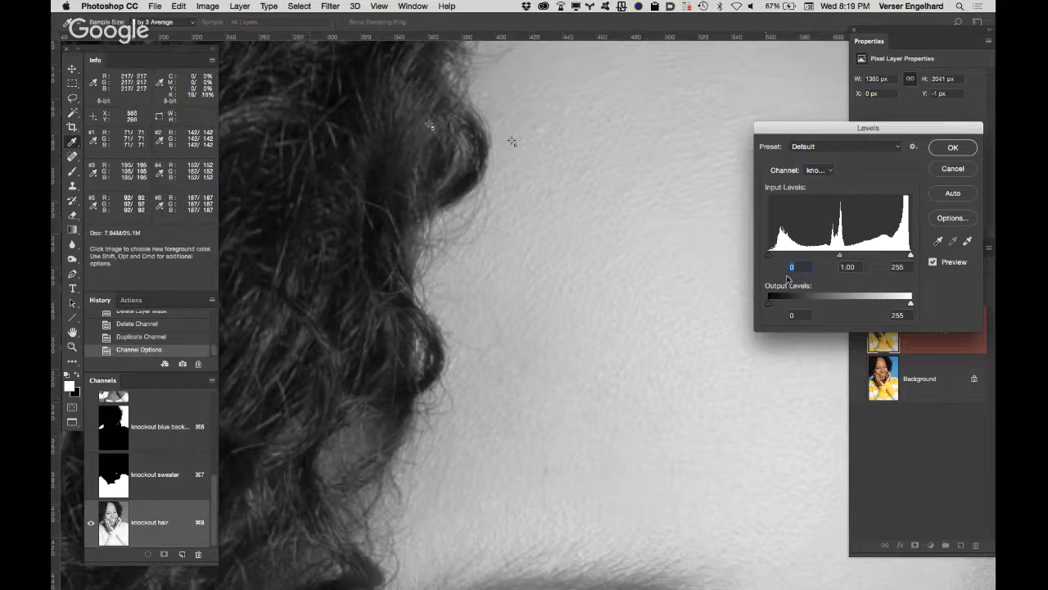
{"action": "left_click_drag", "start_coordinate": [769, 256], "coordinate": [817, 259]}
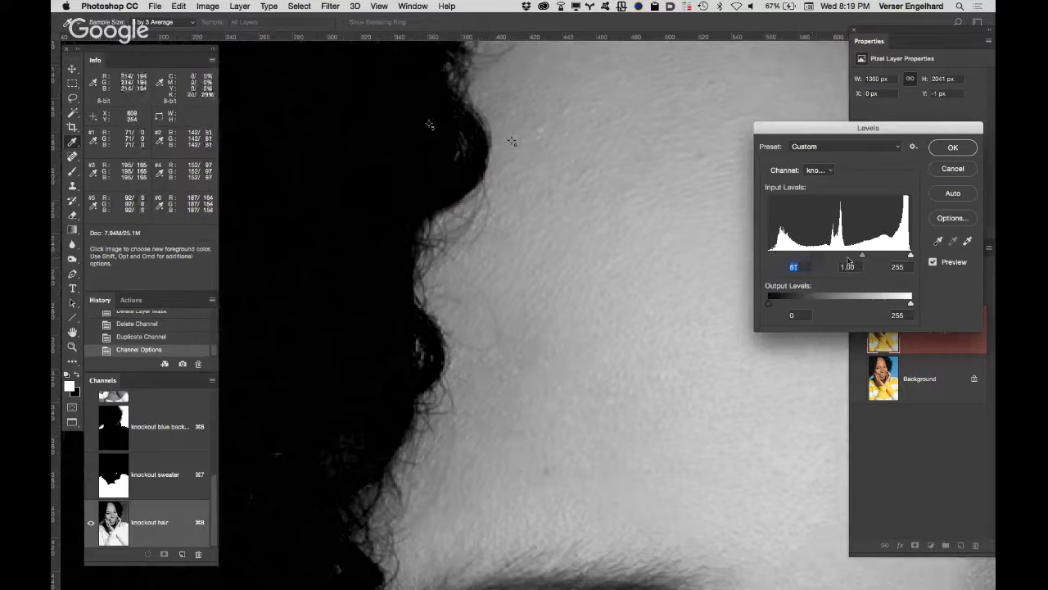
{"action": "key", "text": "Down"}
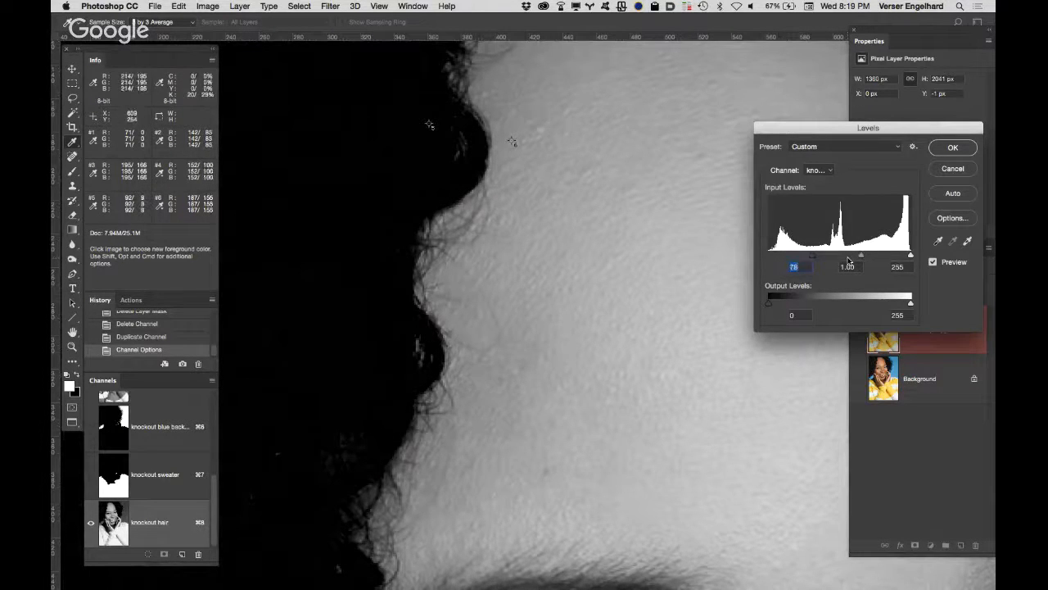
{"action": "key", "text": "Up"}
{"action": "key", "text": "Up"}
{"action": "key", "text": "Up"}
{"action": "key", "text": "Up"}
{"action": "key", "text": "Up"}
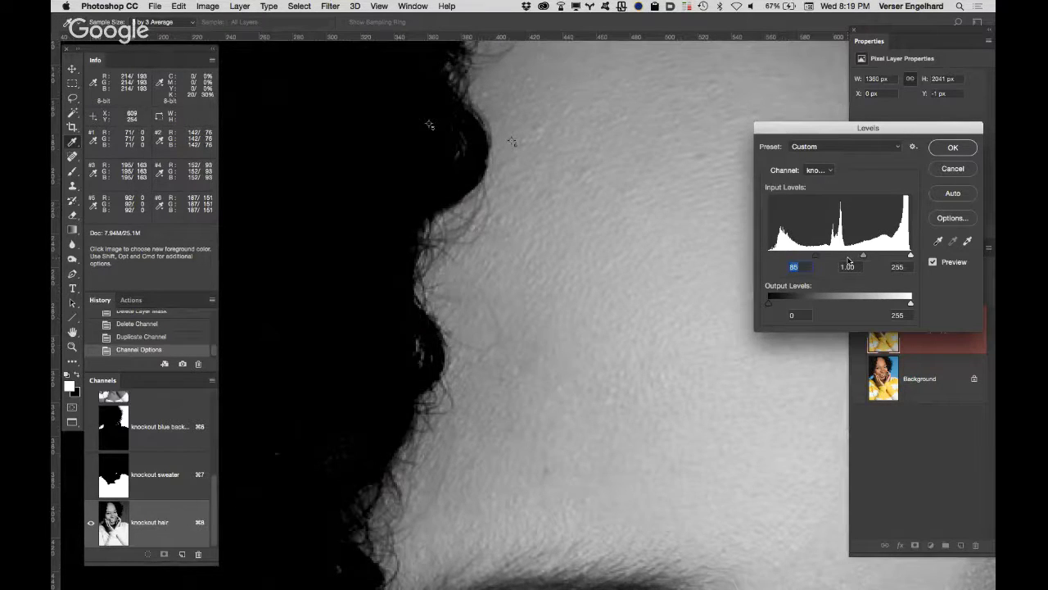
Step: Set the highlight input level to 166 in Levels and compare the hairline with and without the adjustment
{"action": "left_click_drag", "start_coordinate": [910, 256], "coordinate": [865, 258]}
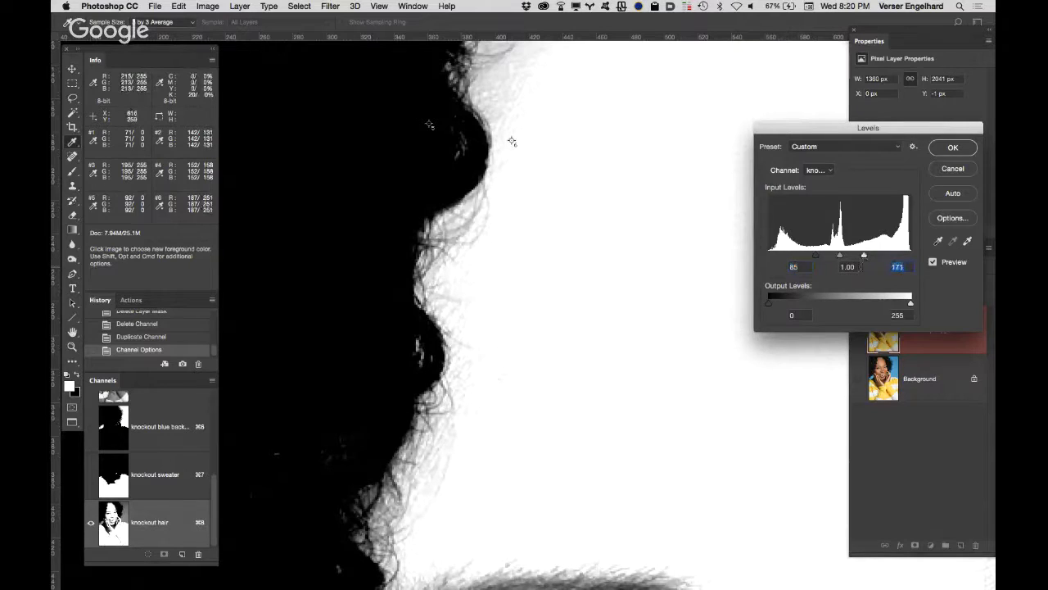
{"action": "key", "text": "Down"}
{"action": "key", "text": "Down"}
{"action": "key", "text": "Down"}
{"action": "key", "text": "Down"}
{"action": "key", "text": "Down"}
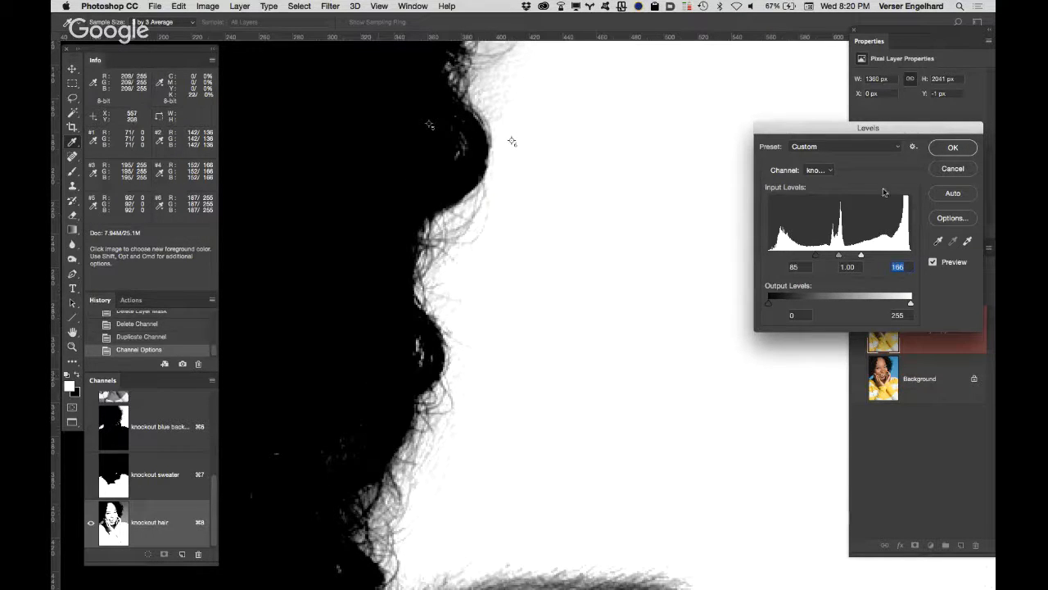
{"action": "left_click", "coordinate": [932, 262]}
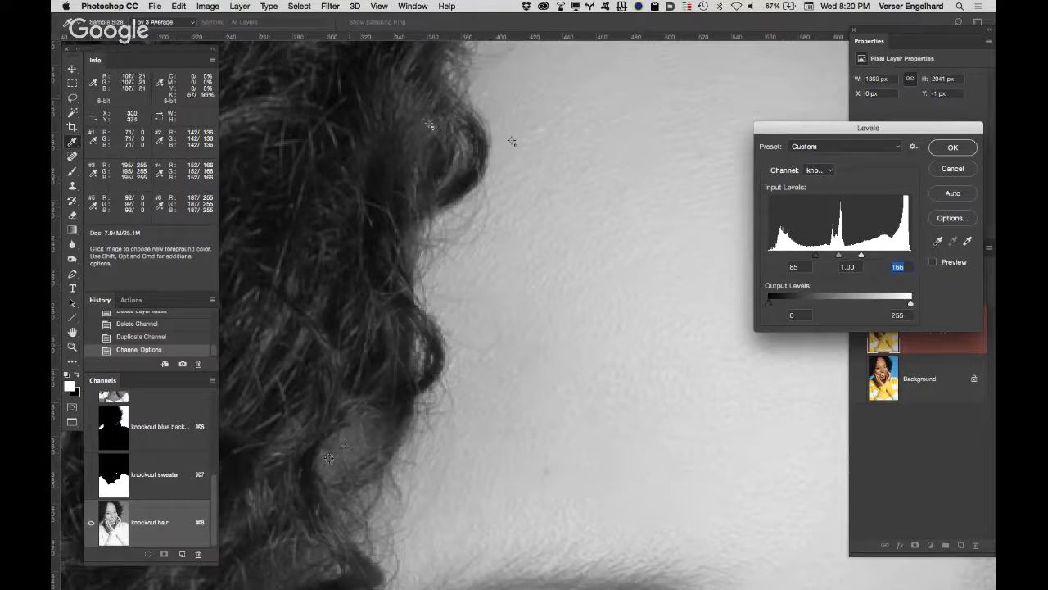
{"action": "left_click", "coordinate": [933, 262]}
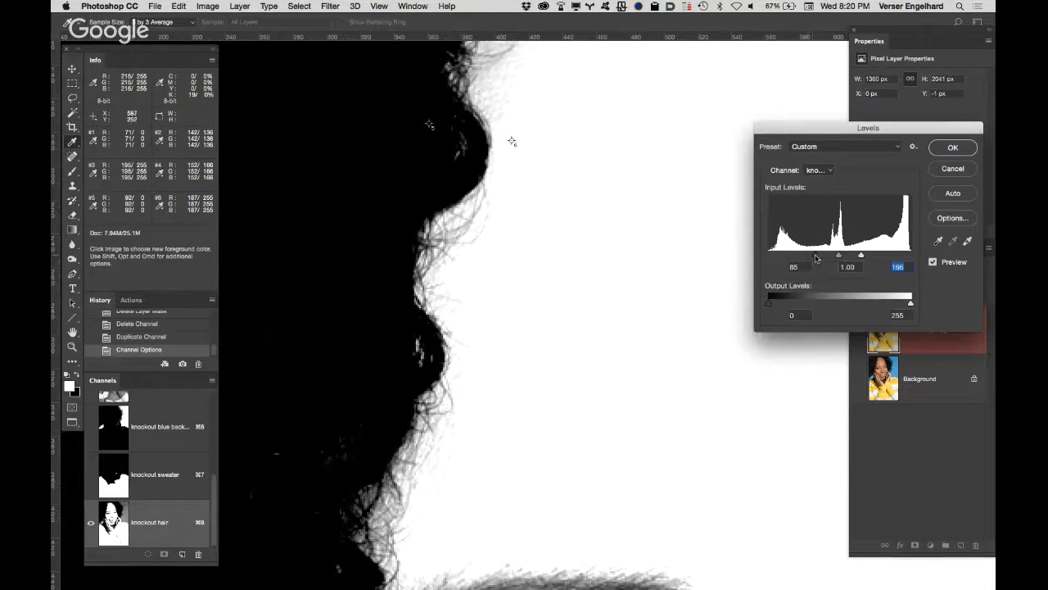
Step: Lower the shadow input level to 56 in Levels
{"action": "left_click_drag", "start_coordinate": [815, 259], "coordinate": [808, 258]}
{"action": "left_click_drag", "start_coordinate": [806, 258], "coordinate": [802, 260]}
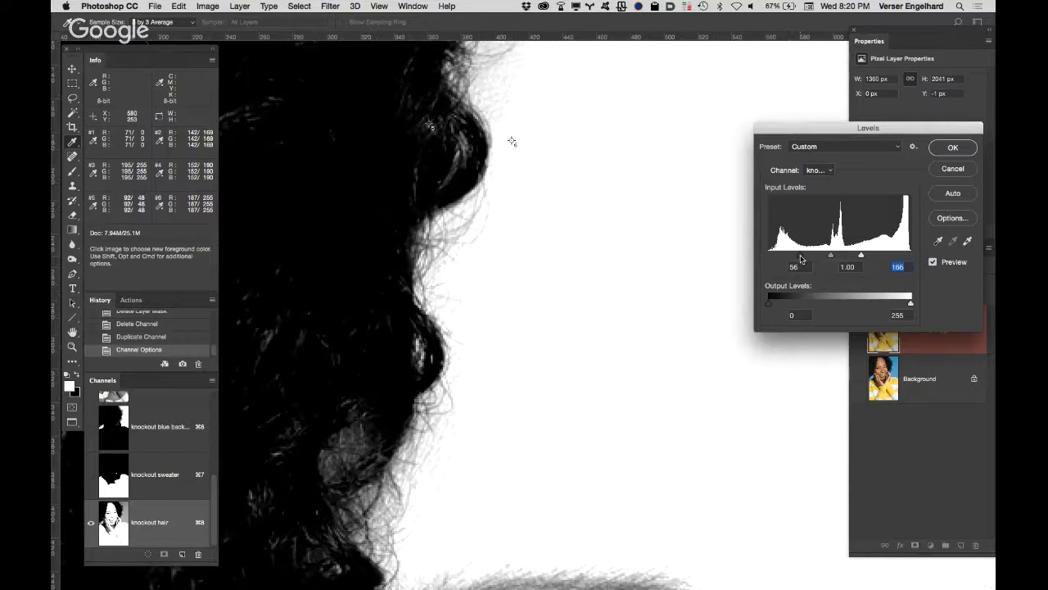
{"action": "left_click", "coordinate": [805, 268]}
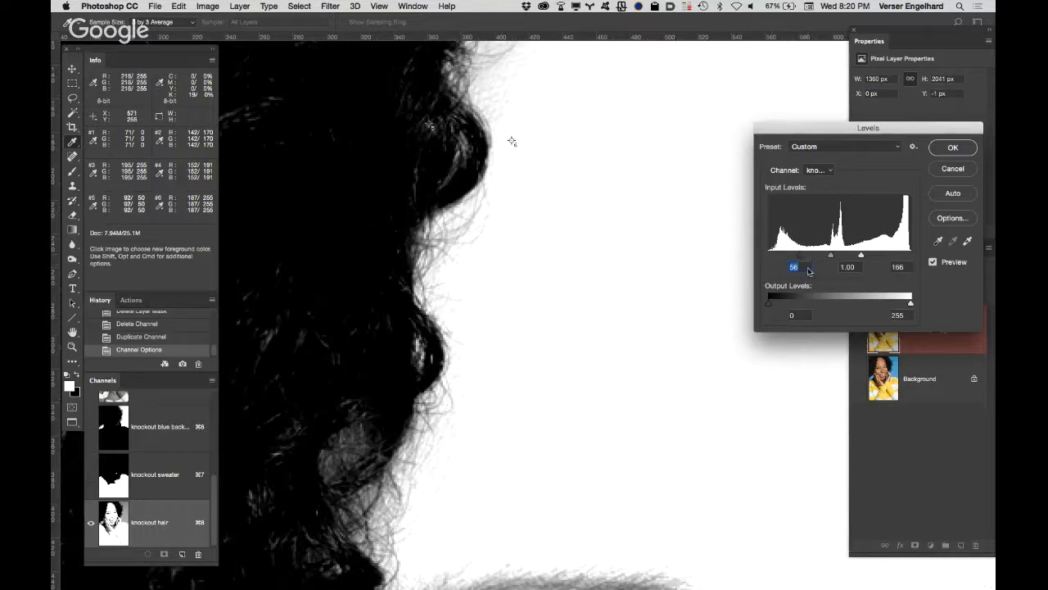
Step: Compare the hair edges with and without the Levels adjustment from the forehead down past the eye to the fingertips
{"action": "left_click", "coordinate": [934, 262]}
{"action": "left_click", "coordinate": [933, 262]}
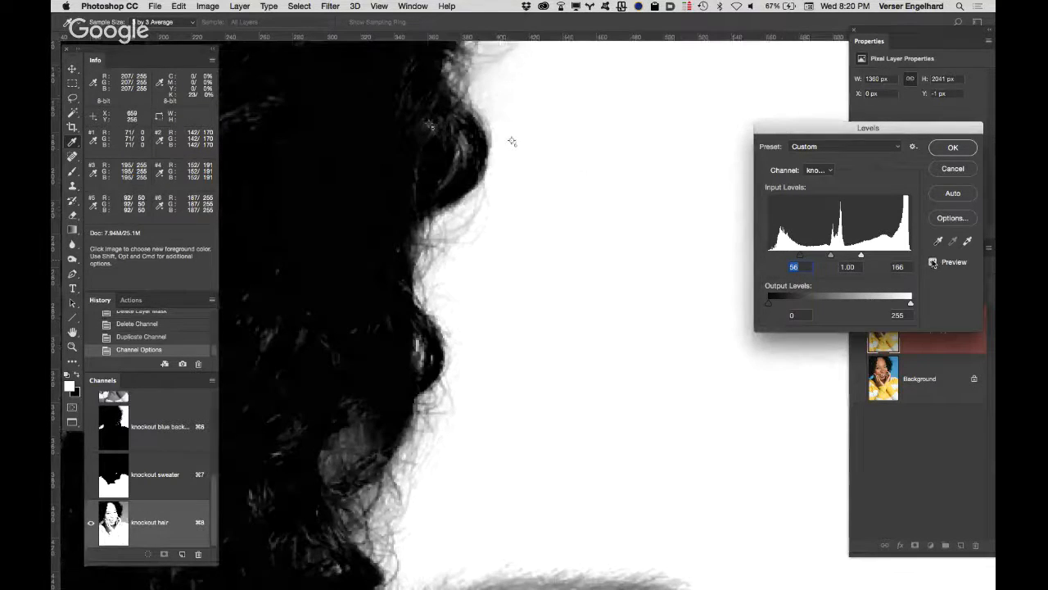
{"action": "left_click", "coordinate": [934, 262]}
{"action": "left_click", "coordinate": [934, 262]}
{"action": "left_click", "coordinate": [933, 262]}
{"action": "left_click", "coordinate": [934, 262]}
{"action": "left_click", "coordinate": [940, 262]}
{"action": "left_click", "coordinate": [939, 262]}
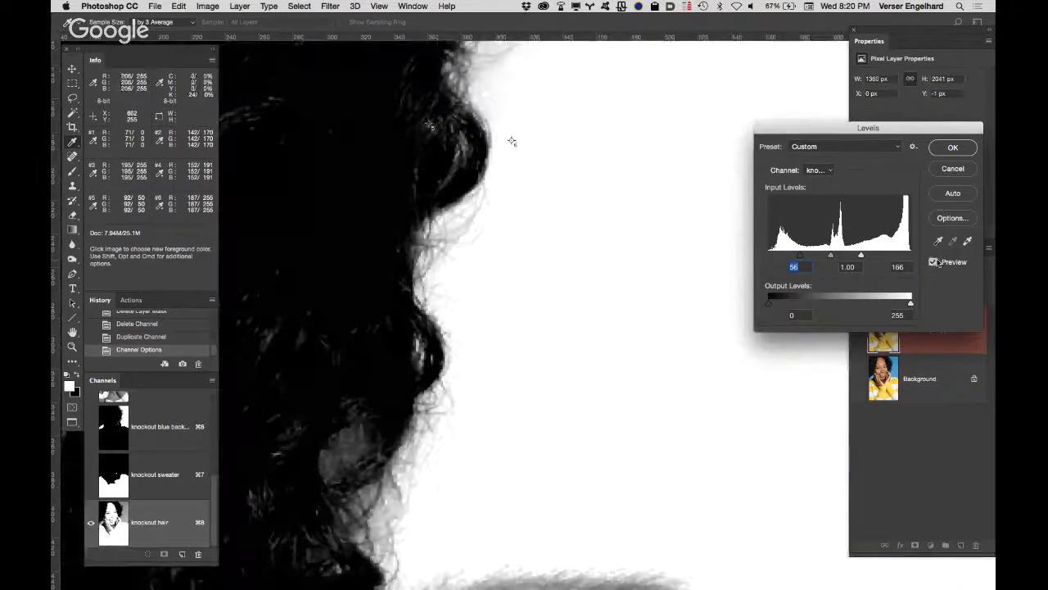
{"action": "left_click_drag", "start_coordinate": [533, 301], "coordinate": [345, 362]}
{"action": "left_click_drag", "start_coordinate": [429, 325], "coordinate": [654, 264]}
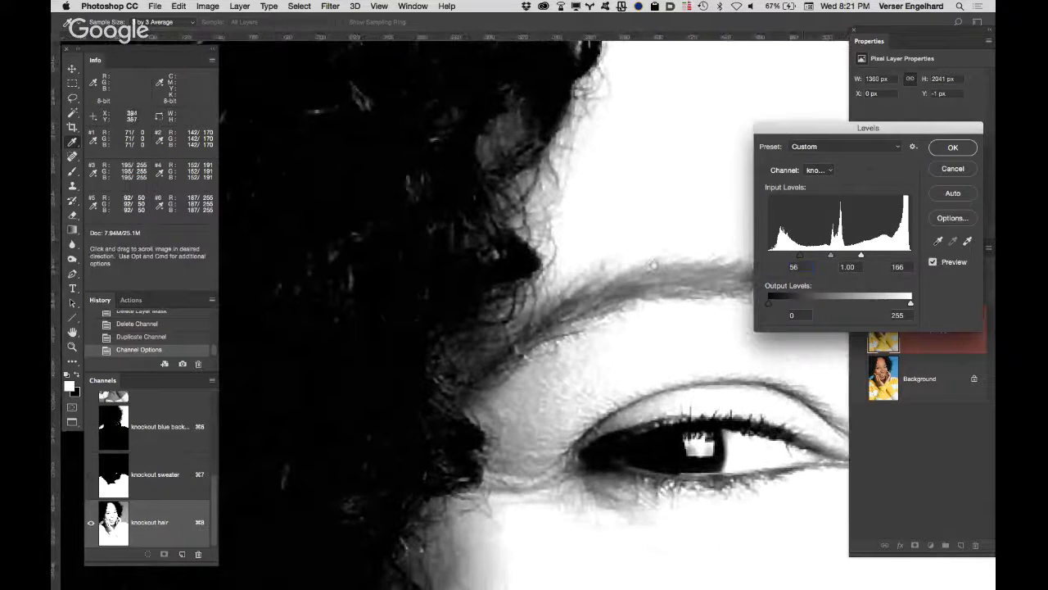
{"action": "left_click_drag", "start_coordinate": [567, 373], "coordinate": [607, 159]}
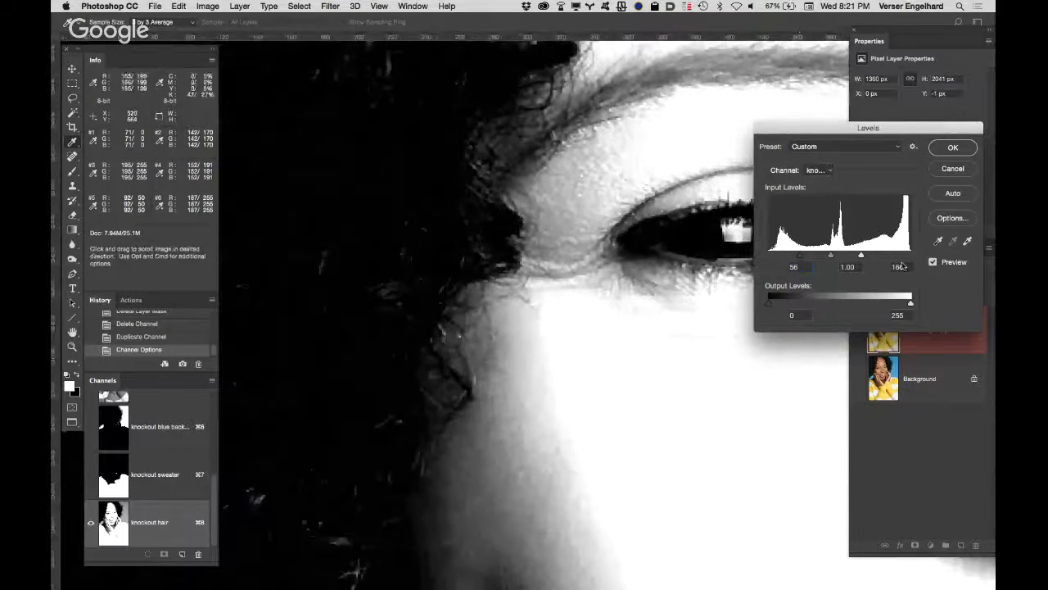
{"action": "left_click", "coordinate": [932, 262]}
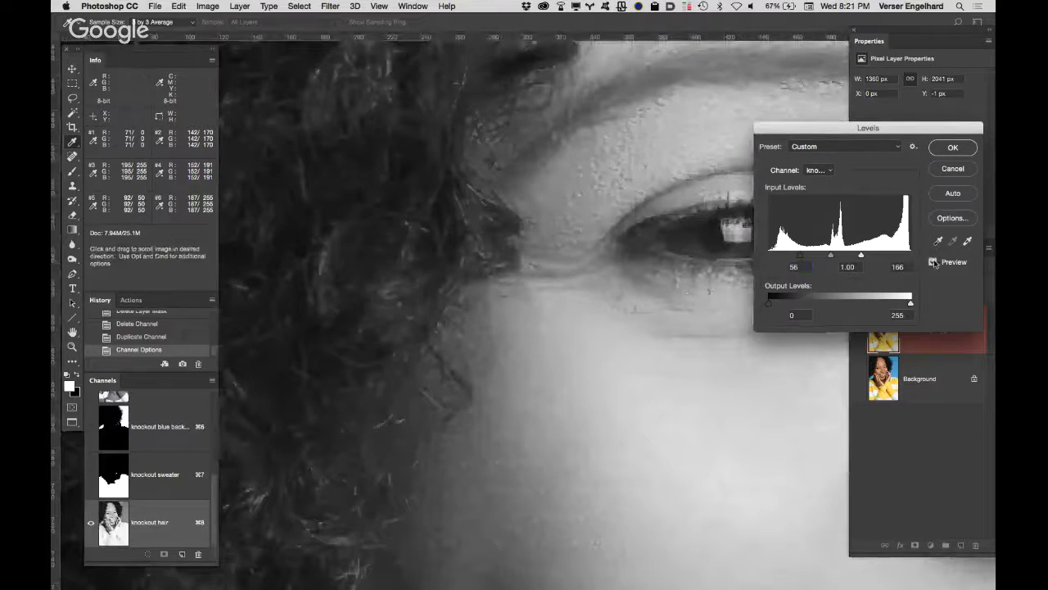
{"action": "left_click", "coordinate": [933, 262]}
{"action": "left_click", "coordinate": [934, 262]}
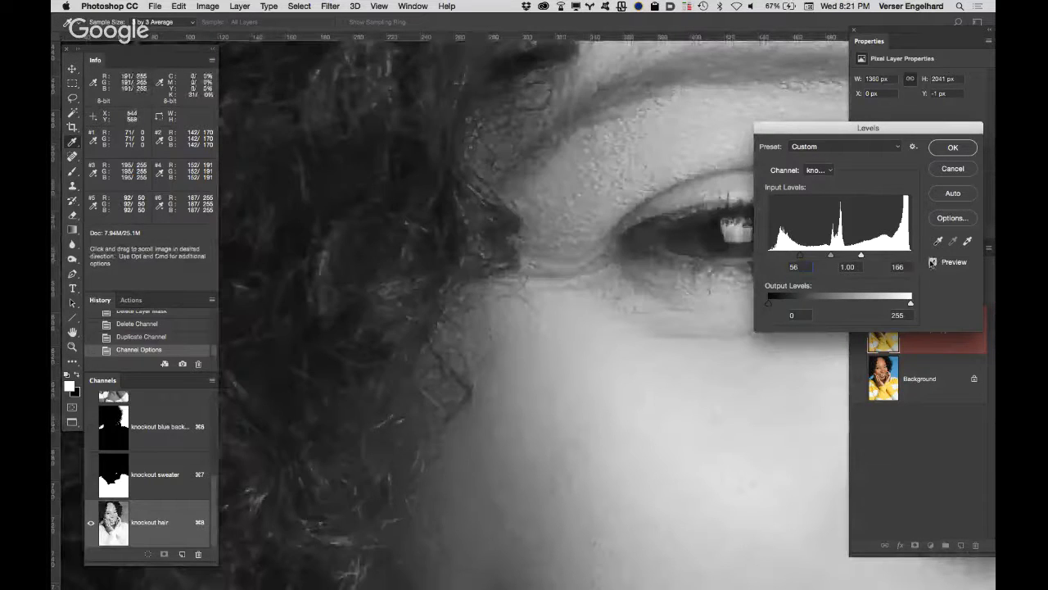
{"action": "left_click", "coordinate": [932, 262]}
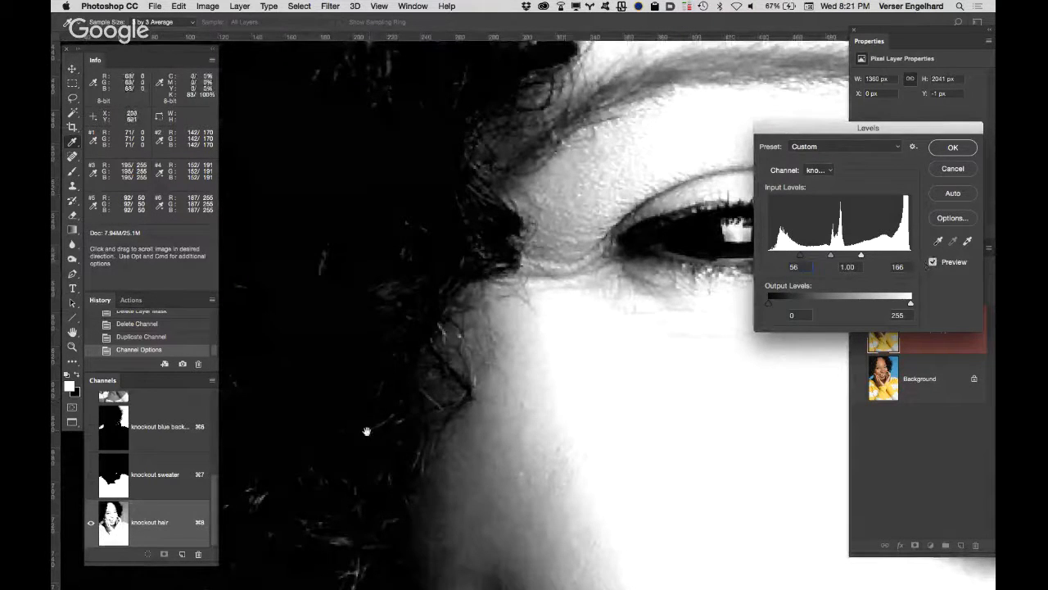
{"action": "left_click_drag", "start_coordinate": [469, 168], "coordinate": [489, 288]}
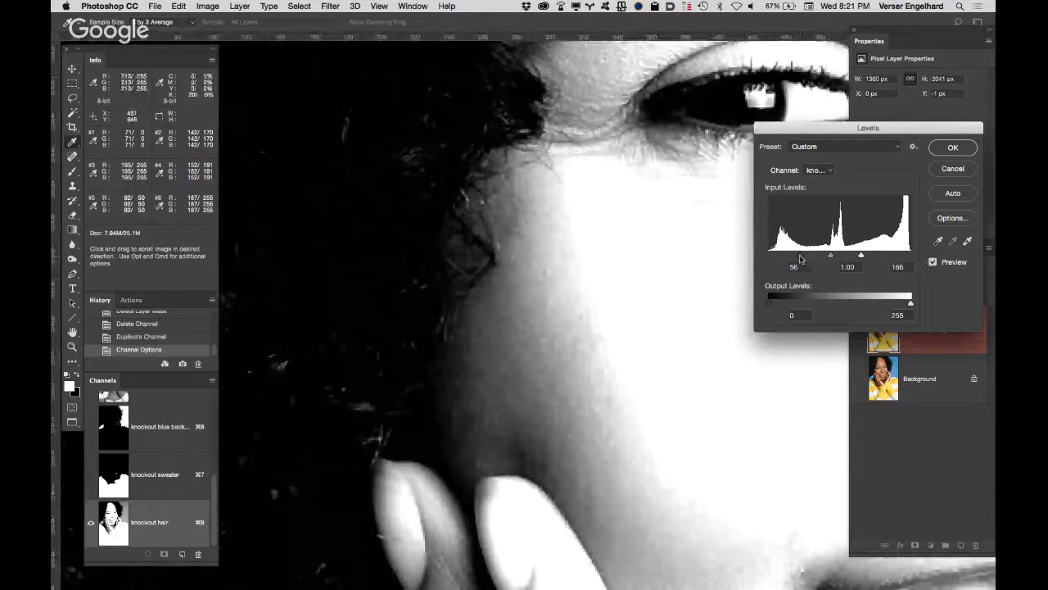
Step: Set the shadow input level to 41 in Levels and check the hair edge from the cheek up to the forehead
{"action": "left_click_drag", "start_coordinate": [799, 259], "coordinate": [787, 261]}
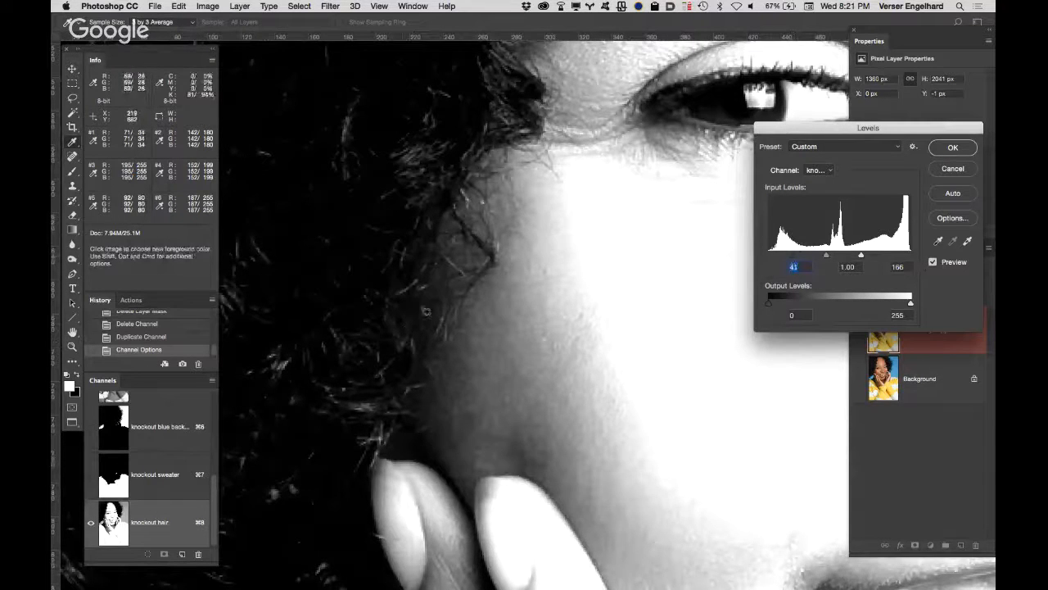
{"action": "left_click_drag", "start_coordinate": [429, 246], "coordinate": [392, 391]}
{"action": "left_click_drag", "start_coordinate": [425, 227], "coordinate": [388, 406]}
{"action": "left_click_drag", "start_coordinate": [399, 293], "coordinate": [385, 458]}
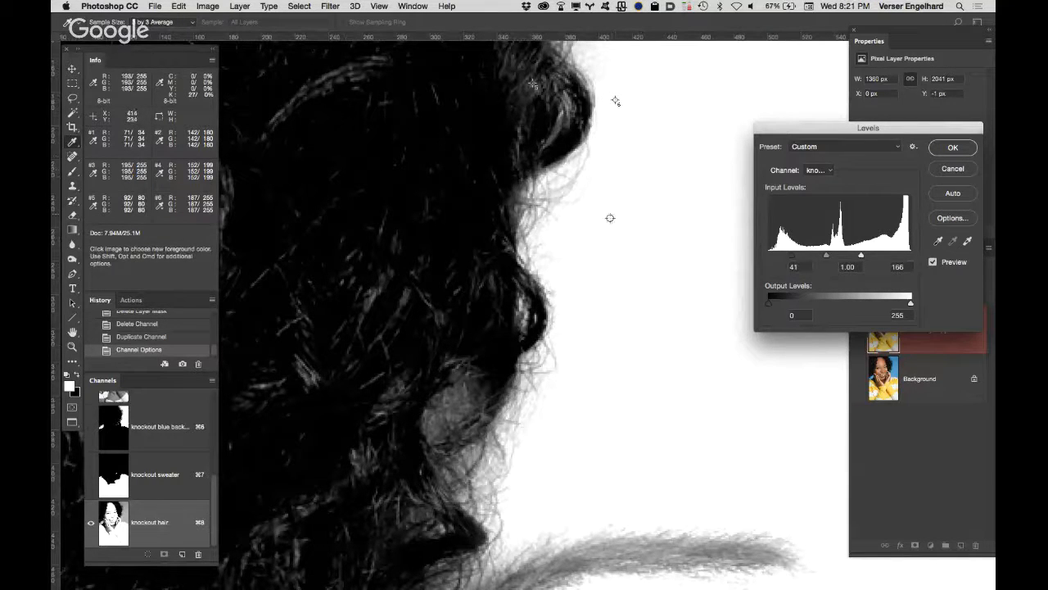
{"action": "left_click_drag", "start_coordinate": [595, 207], "coordinate": [514, 461]}
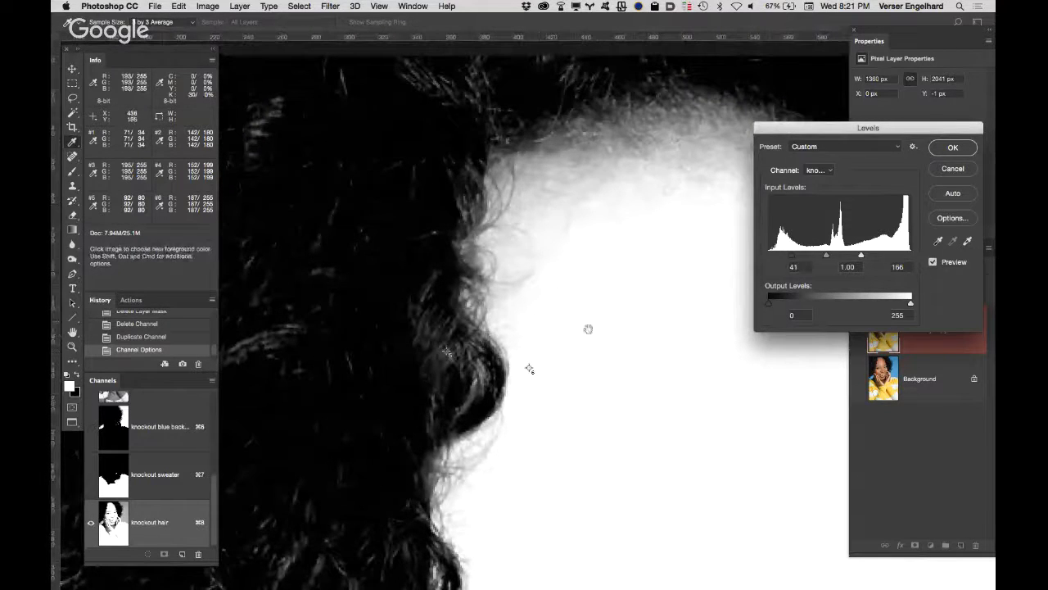
{"action": "left_click_drag", "start_coordinate": [588, 329], "coordinate": [625, 204]}
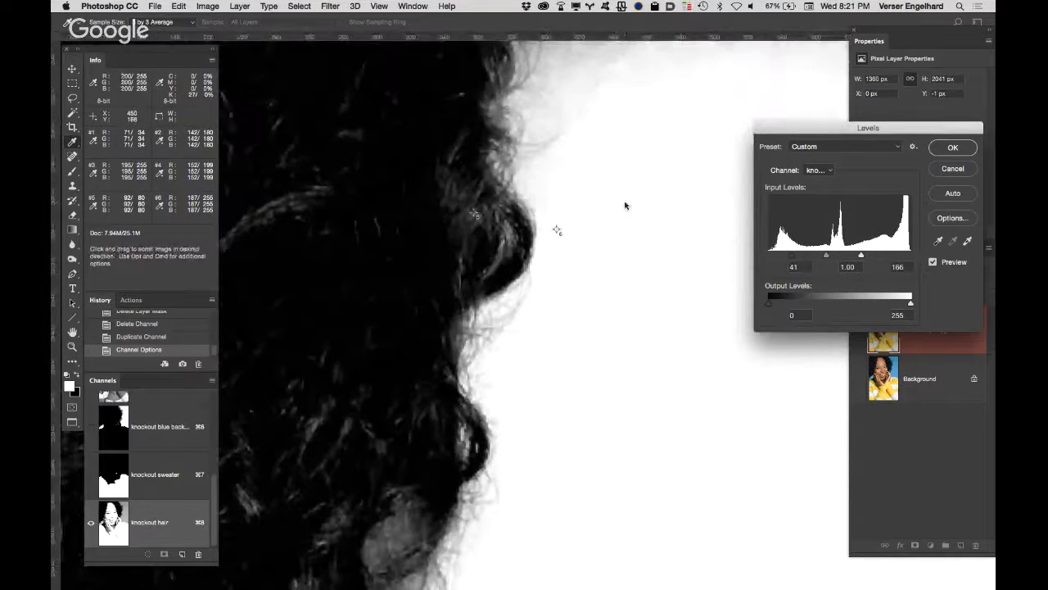
Step: Apply the Levels adjustment to the knockout hair channel and inspect the hairline beside the forehead
{"action": "left_click", "coordinate": [955, 148]}
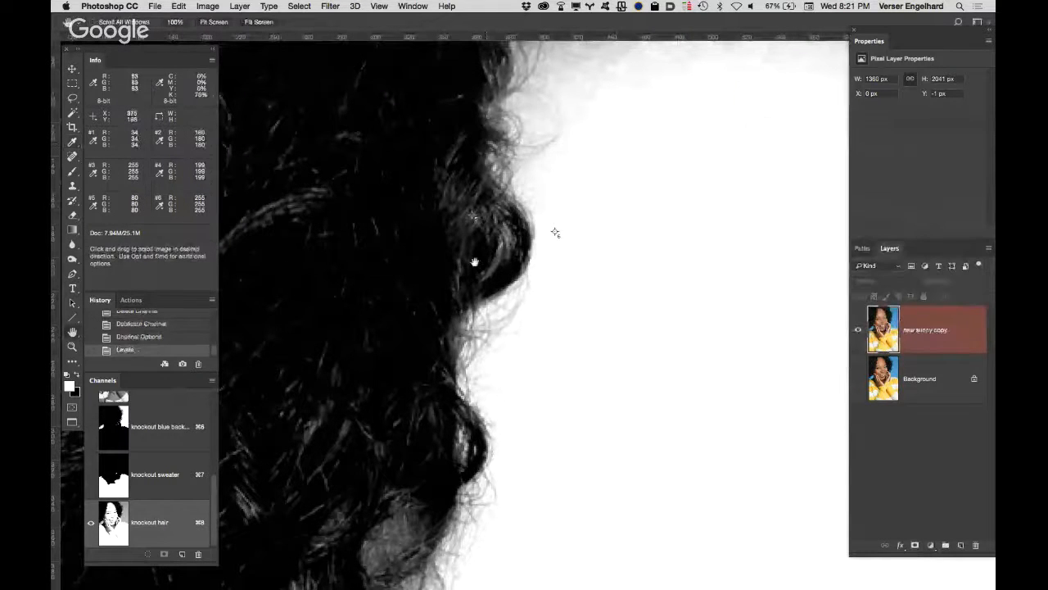
{"action": "left_click_drag", "start_coordinate": [475, 245], "coordinate": [489, 346]}
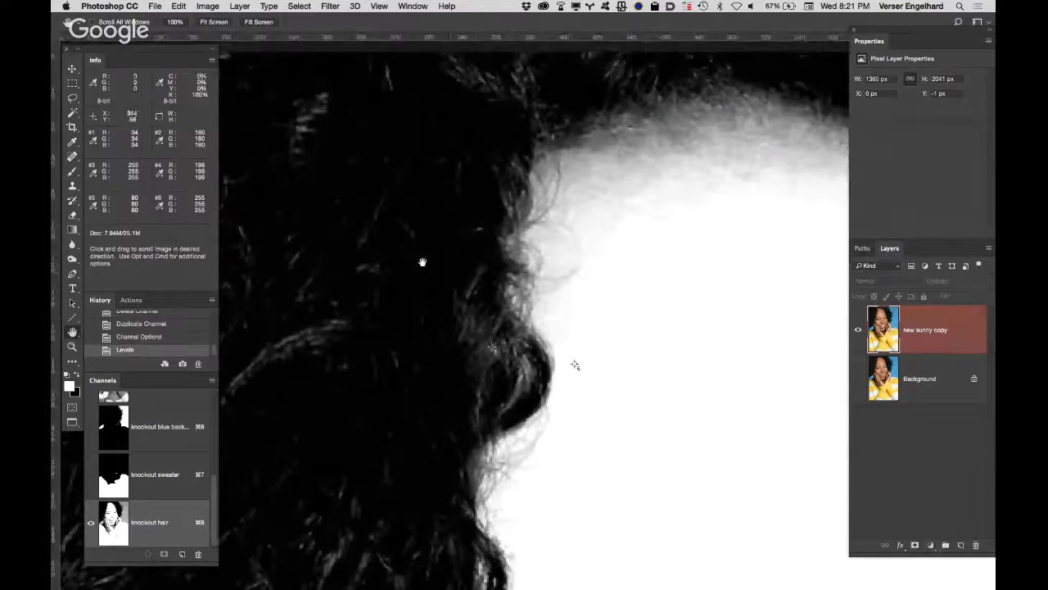
{"action": "left_click_drag", "start_coordinate": [423, 262], "coordinate": [526, 110]}
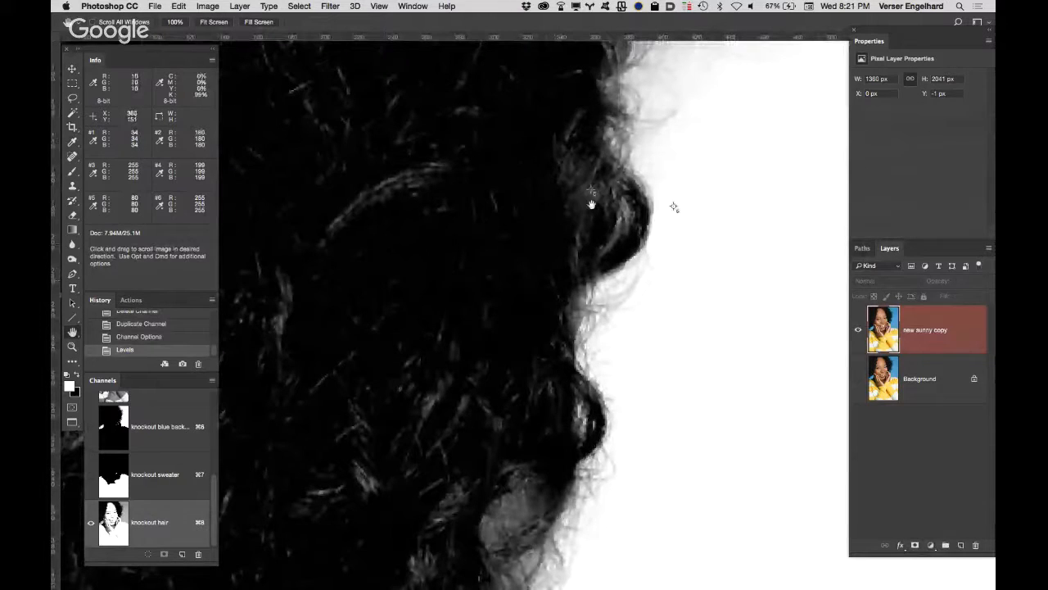
{"action": "left_click_drag", "start_coordinate": [492, 324], "coordinate": [444, 335]}
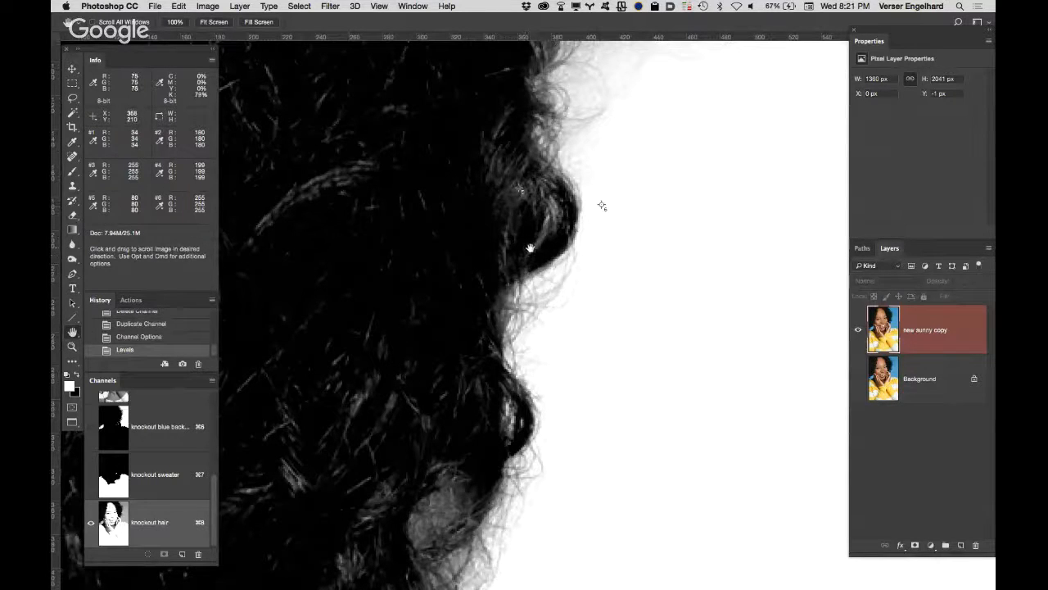
Step: Prepare a smaller Overlay-mode brush with 81% hardness for painting the knockout hair channel
{"action": "key", "text": "b"}
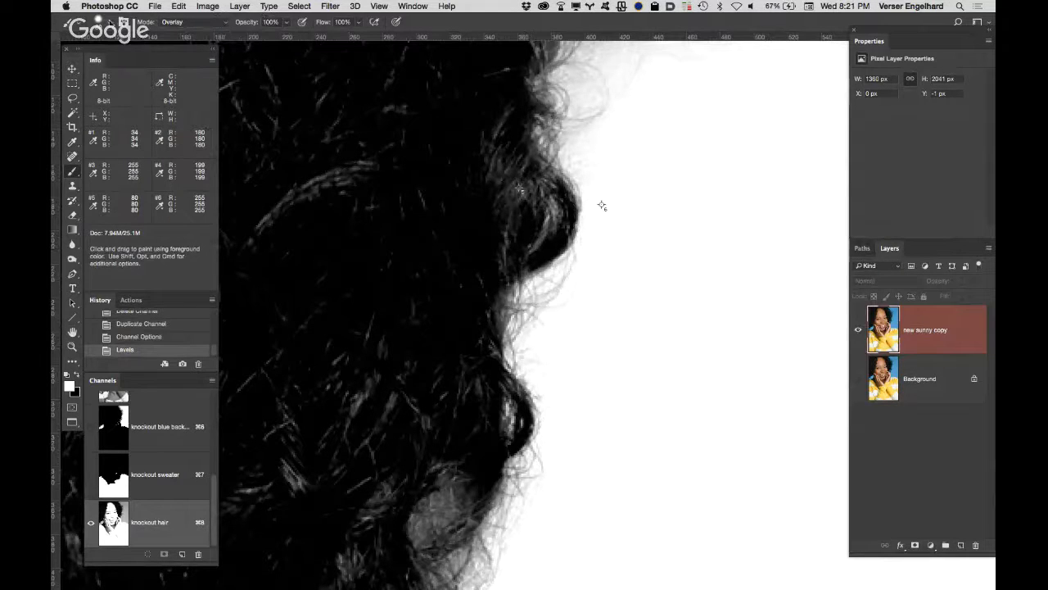
{"action": "left_click", "coordinate": [107, 22]}
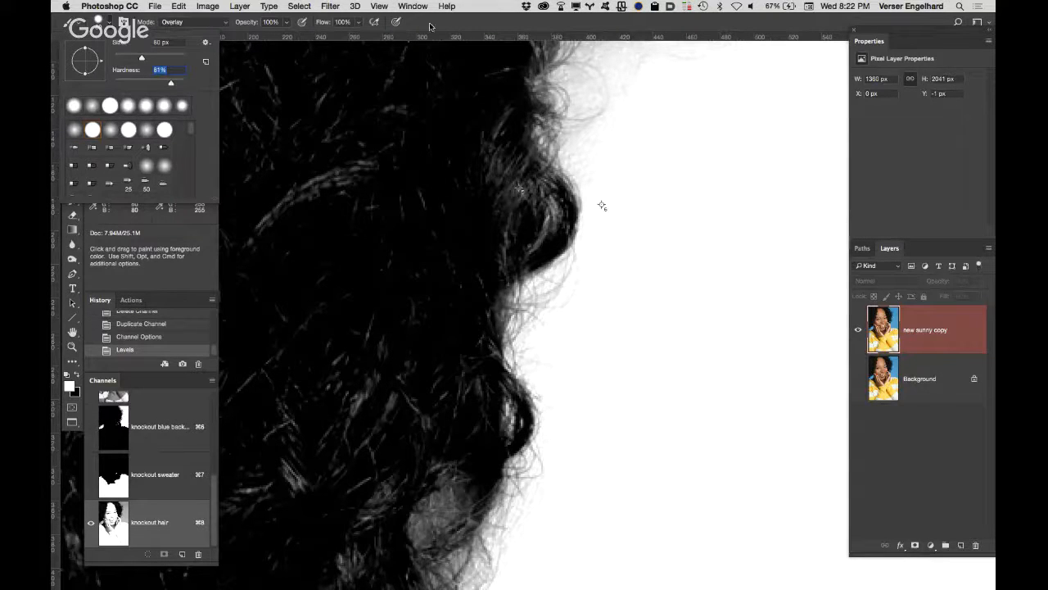
{"action": "key", "text": "Return"}
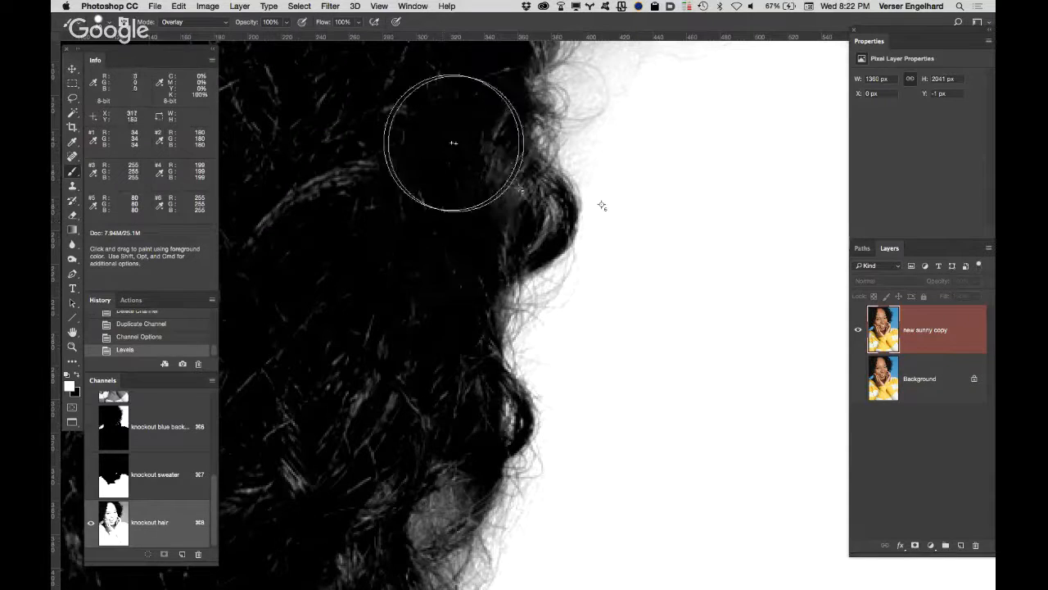
{"action": "key", "text": "bracketleft"}
{"action": "key", "text": "bracketleft"}
{"action": "key", "text": "bracketleft"}
{"action": "key", "text": "bracketleft"}
{"action": "key", "text": "bracketleft"}
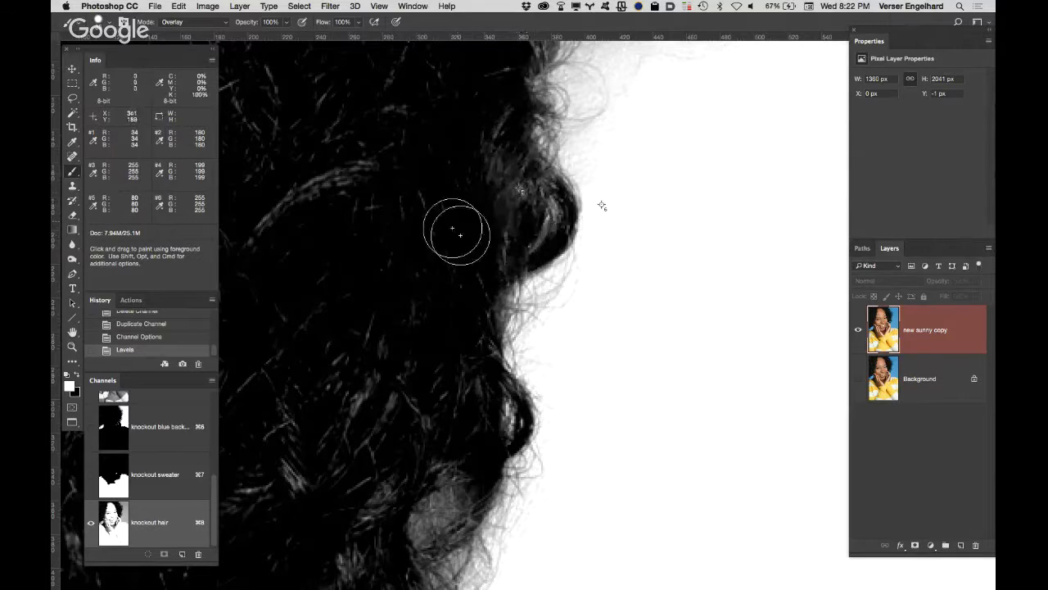
Step: Undo the white trial stroke at the hairline and paint the light strands beside the forehead with black
{"action": "mouse_move", "coordinate": [481, 241]}
{"action": "left_mouse_down"}
{"action": "mouse_move", "coordinate": [499, 171]}
{"action": "mouse_move", "coordinate": [491, 184]}
{"action": "left_mouse_up"}
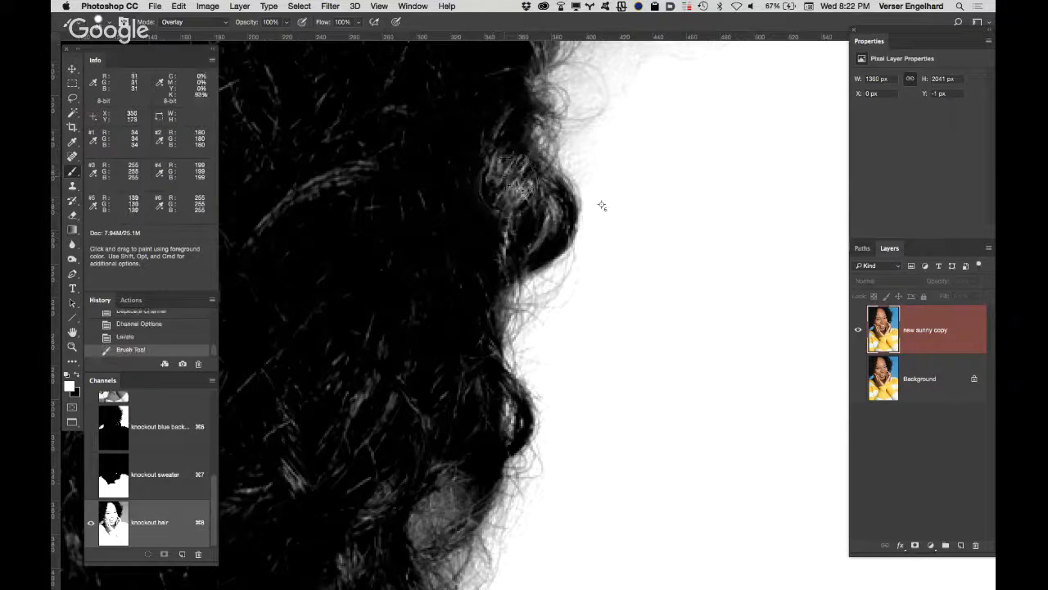
{"action": "key", "text": "super+z"}
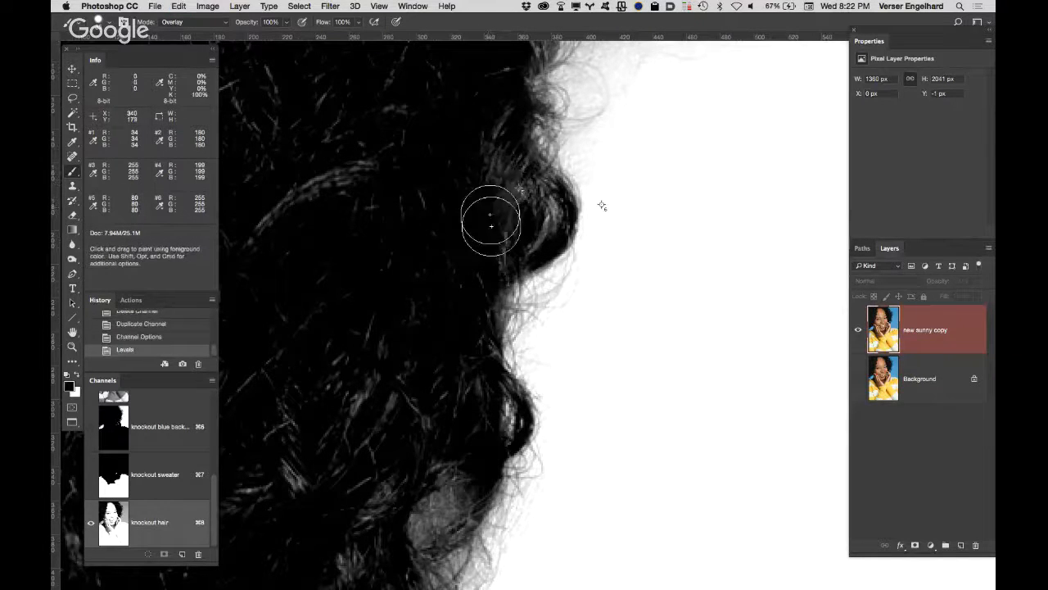
{"action": "mouse_move", "coordinate": [473, 251]}
{"action": "left_mouse_down"}
{"action": "mouse_move", "coordinate": [500, 151]}
{"action": "mouse_move", "coordinate": [483, 70]}
{"action": "mouse_move", "coordinate": [448, 180]}
{"action": "mouse_move", "coordinate": [459, 293]}
{"action": "mouse_move", "coordinate": [441, 342]}
{"action": "mouse_move", "coordinate": [462, 410]}
{"action": "mouse_move", "coordinate": [407, 432]}
{"action": "mouse_move", "coordinate": [418, 334]}
{"action": "left_mouse_up"}
{"action": "scroll", "coordinate": [426, 192], "scroll_direction": "down", "scroll_amount": 5}
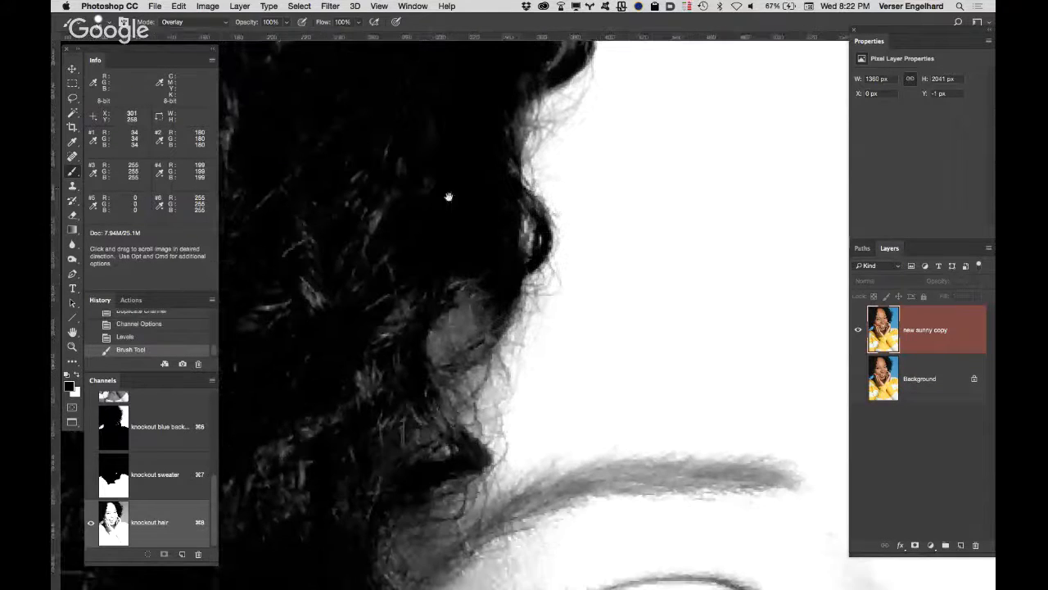
{"action": "left_click_drag", "start_coordinate": [373, 275], "coordinate": [351, 316]}
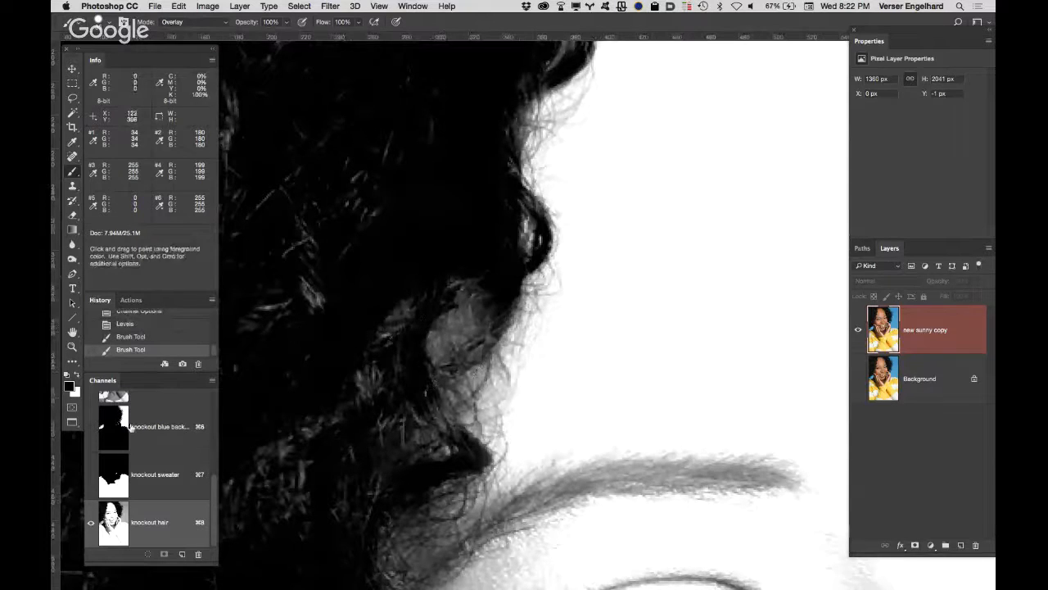
Step: Compare the photo with and without the knockout hair overlay, and return to viewing only the hair channel
{"action": "left_click_drag", "start_coordinate": [213, 483], "coordinate": [218, 392]}
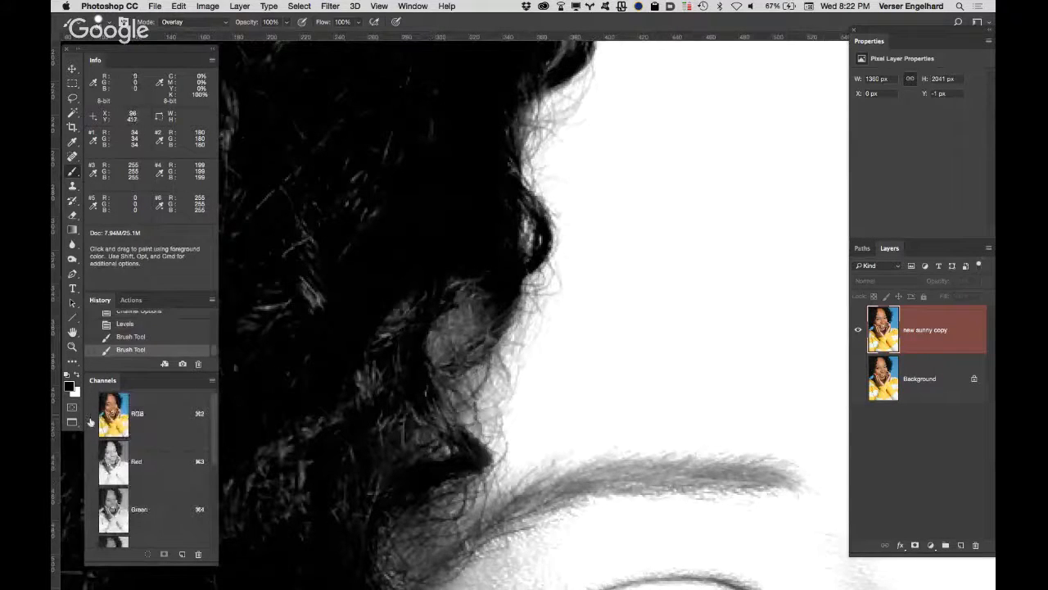
{"action": "left_click", "coordinate": [92, 416]}
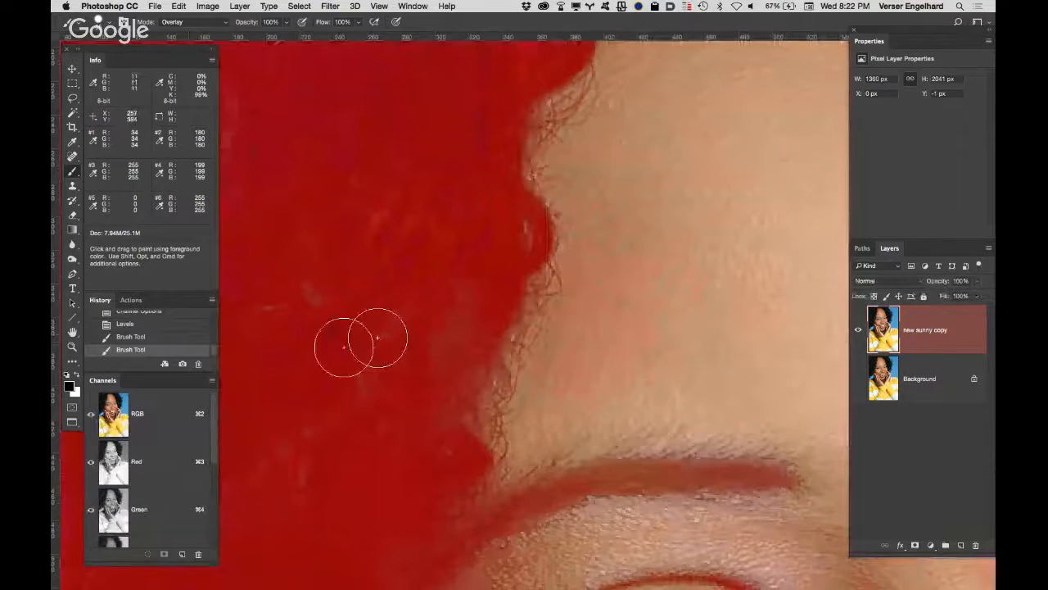
{"action": "scroll", "coordinate": [211, 451], "scroll_direction": "down", "scroll_amount": 5}
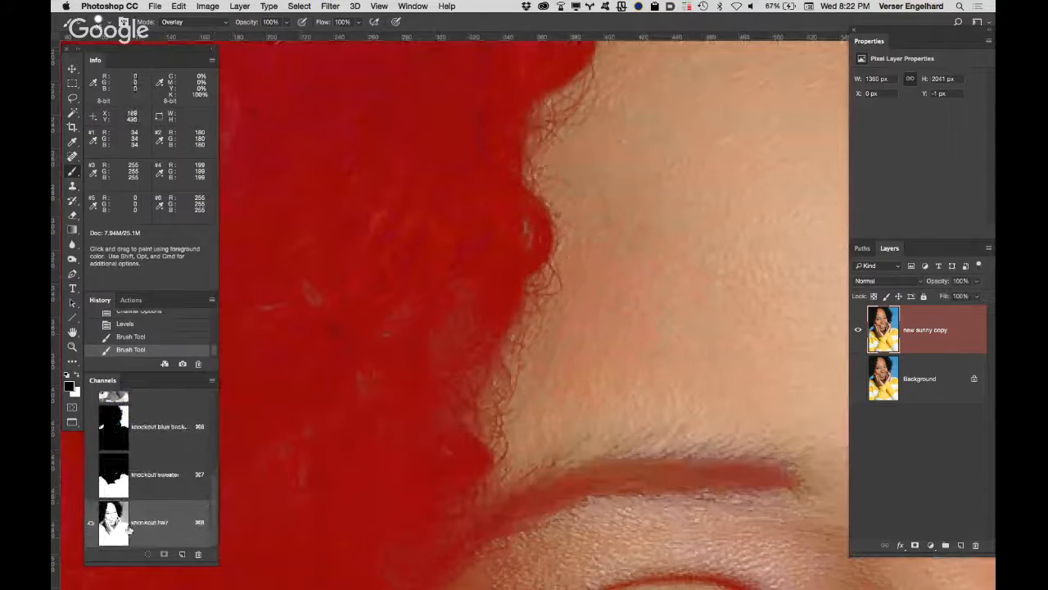
{"action": "left_click", "coordinate": [92, 522]}
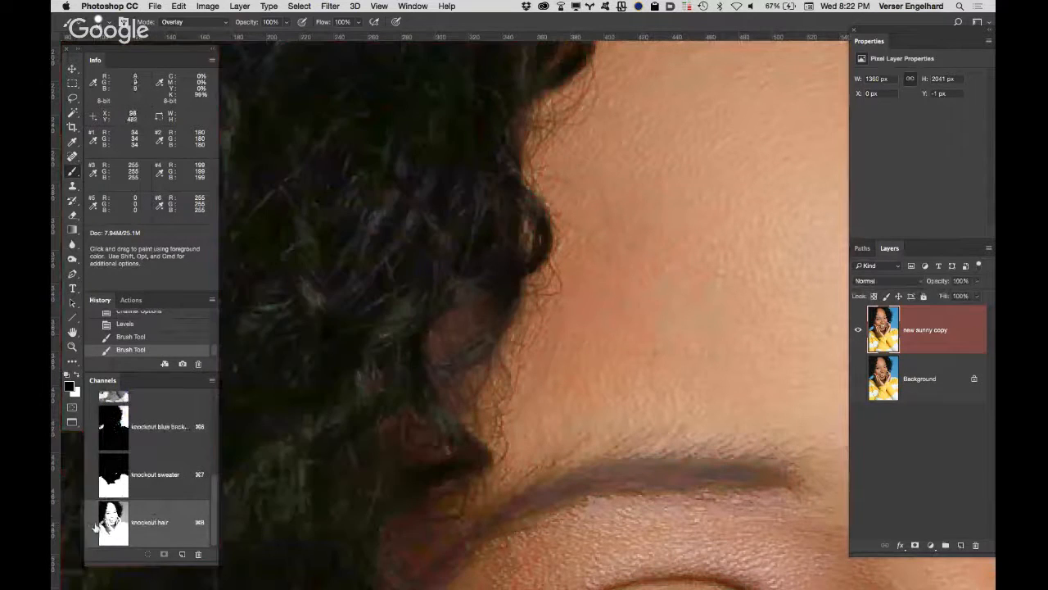
{"action": "left_click", "coordinate": [92, 523]}
{"action": "left_click", "coordinate": [92, 523]}
{"action": "left_click_drag", "start_coordinate": [215, 486], "coordinate": [215, 400]}
{"action": "left_click", "coordinate": [91, 415]}
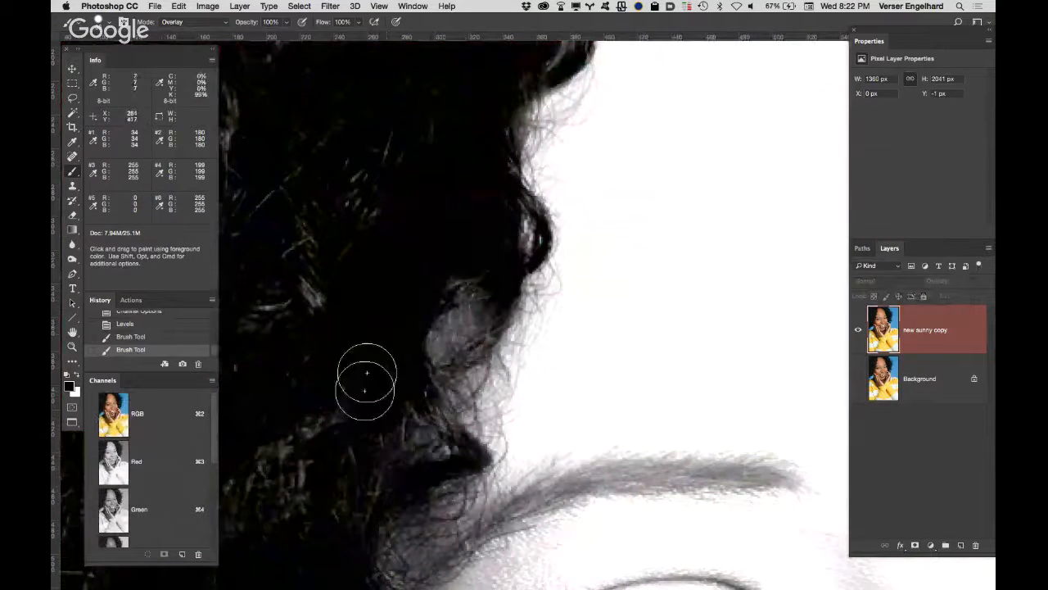
Step: Paint black over the light strands inside the hair from beside the left eyebrow down to the fingertips
{"action": "mouse_move", "coordinate": [308, 514]}
{"action": "left_mouse_down"}
{"action": "mouse_move", "coordinate": [275, 494]}
{"action": "mouse_move", "coordinate": [262, 565]}
{"action": "left_mouse_up"}
{"action": "left_click_drag", "start_coordinate": [341, 423], "coordinate": [366, 124]}
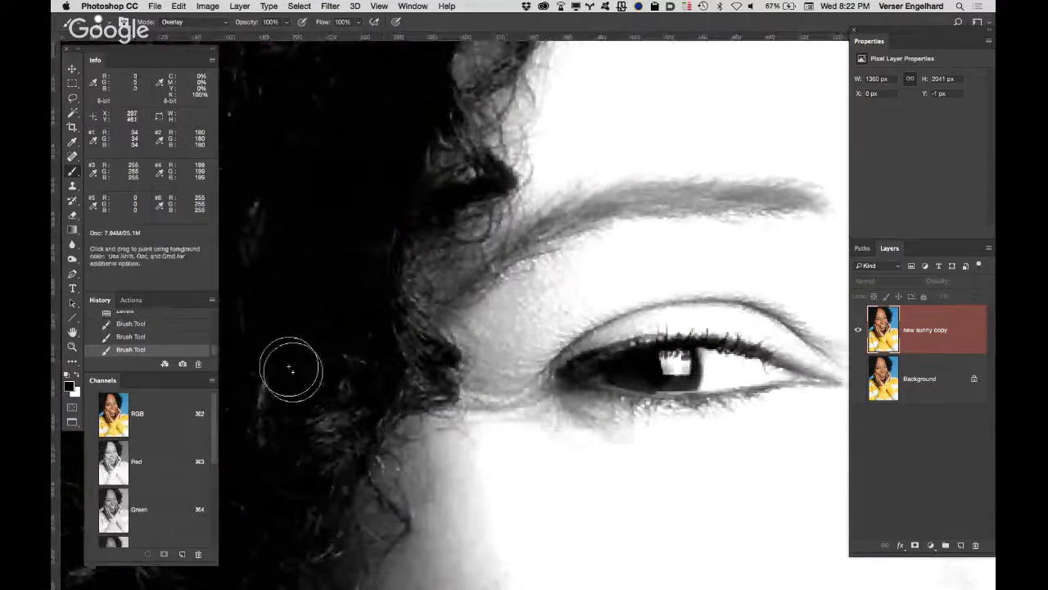
{"action": "mouse_move", "coordinate": [289, 368]}
{"action": "left_mouse_down"}
{"action": "mouse_move", "coordinate": [331, 402]}
{"action": "mouse_move", "coordinate": [324, 418]}
{"action": "mouse_move", "coordinate": [335, 348]}
{"action": "mouse_move", "coordinate": [351, 342]}
{"action": "mouse_move", "coordinate": [353, 317]}
{"action": "mouse_move", "coordinate": [352, 368]}
{"action": "mouse_move", "coordinate": [329, 426]}
{"action": "mouse_move", "coordinate": [313, 458]}
{"action": "mouse_move", "coordinate": [280, 475]}
{"action": "mouse_move", "coordinate": [278, 442]}
{"action": "mouse_move", "coordinate": [433, 136]}
{"action": "left_mouse_up"}
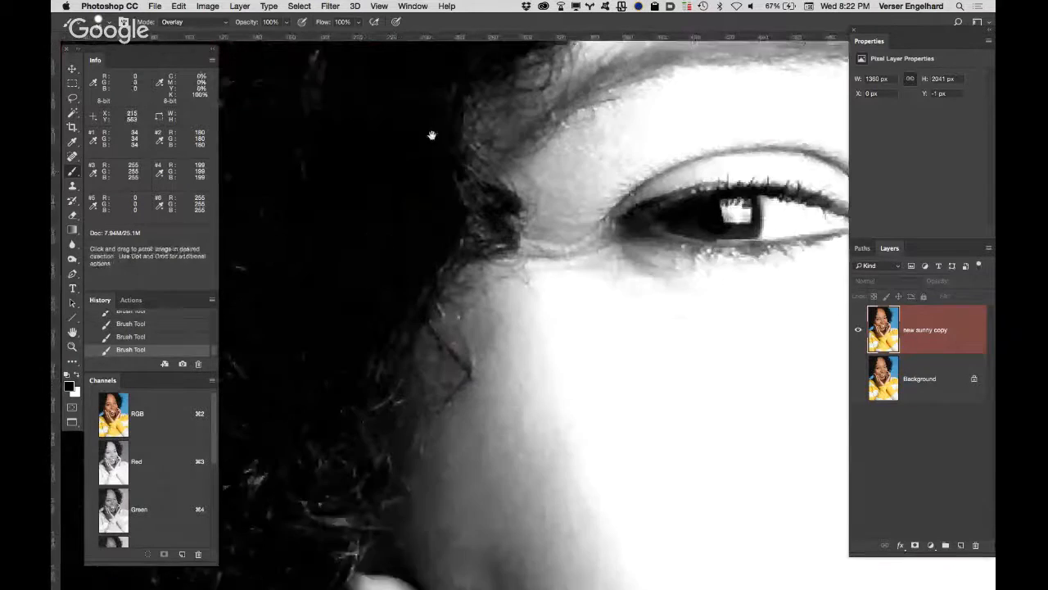
{"action": "mouse_move", "coordinate": [377, 393]}
{"action": "left_mouse_down"}
{"action": "mouse_move", "coordinate": [398, 416]}
{"action": "mouse_move", "coordinate": [372, 361]}
{"action": "mouse_move", "coordinate": [339, 429]}
{"action": "mouse_move", "coordinate": [320, 297]}
{"action": "left_mouse_up"}
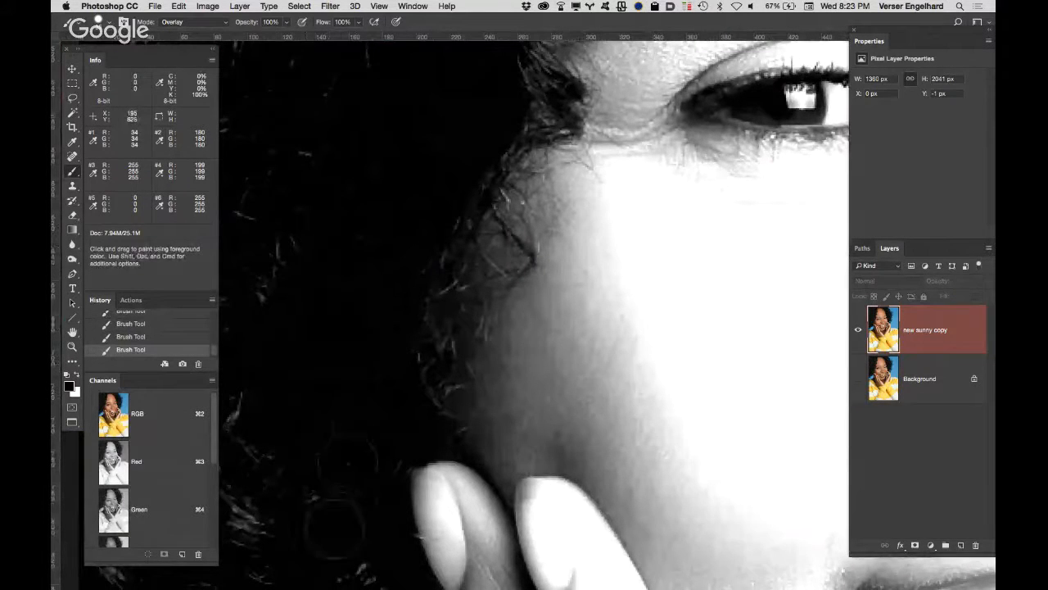
{"action": "mouse_move", "coordinate": [385, 268]}
{"action": "left_mouse_down"}
{"action": "mouse_move", "coordinate": [355, 182]}
{"action": "mouse_move", "coordinate": [370, 112]}
{"action": "left_mouse_up"}
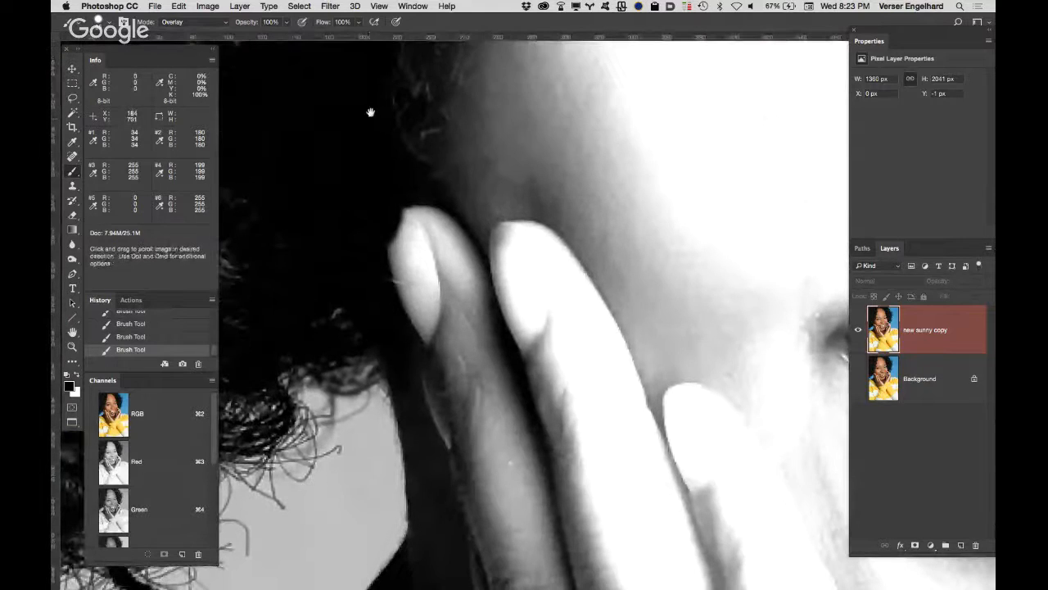
Step: Paint out the remaining light strands in the left-side hair from the fingertips up to the top of the forehead
{"action": "mouse_move", "coordinate": [276, 206]}
{"action": "left_mouse_down"}
{"action": "mouse_move", "coordinate": [336, 304]}
{"action": "mouse_move", "coordinate": [364, 501]}
{"action": "left_mouse_up"}
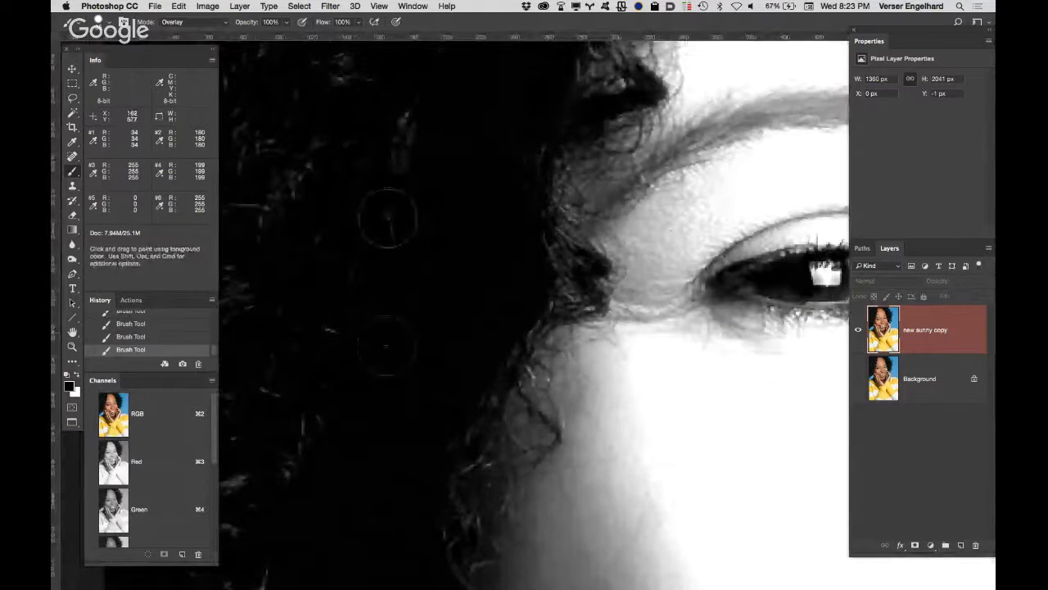
{"action": "left_click_drag", "start_coordinate": [432, 208], "coordinate": [254, 532]}
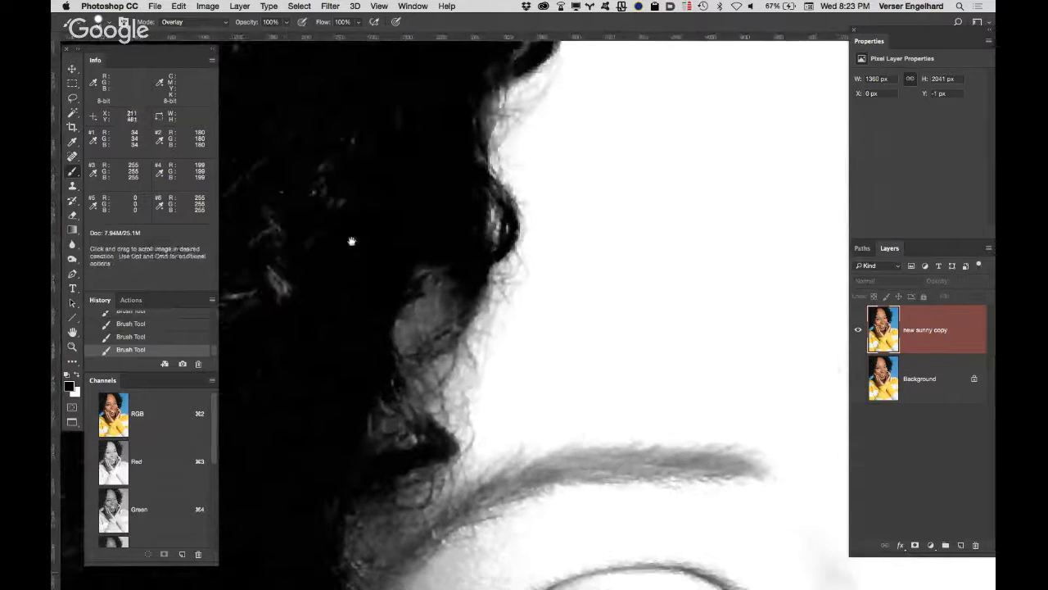
{"action": "left_click_drag", "start_coordinate": [351, 241], "coordinate": [235, 544]}
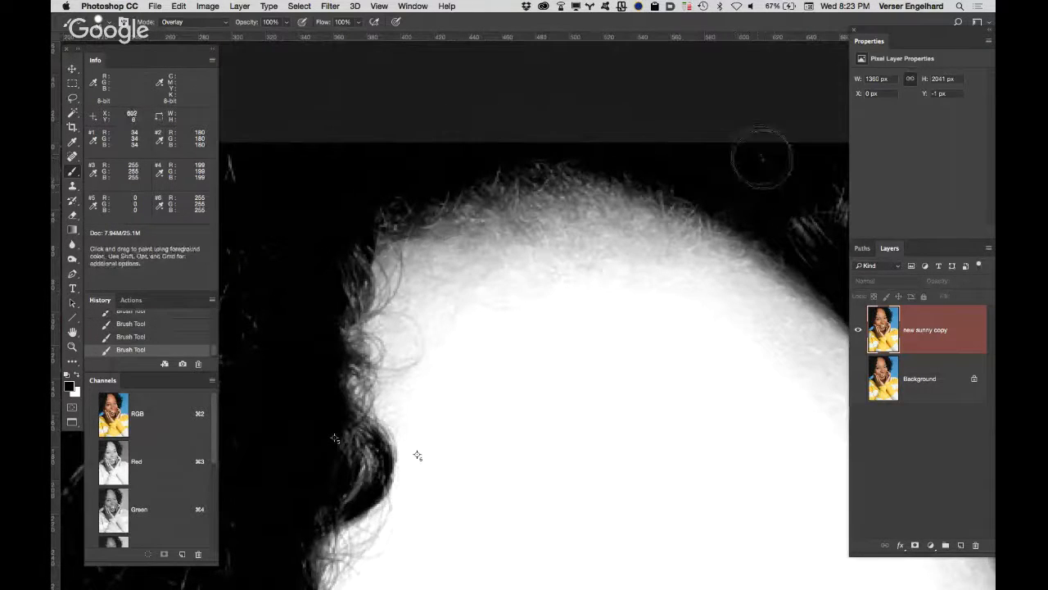
Step: Paint the light strands black in the hair bordering the right side of the forehead, down to the eyebrow
{"action": "left_click_drag", "start_coordinate": [761, 159], "coordinate": [480, 114]}
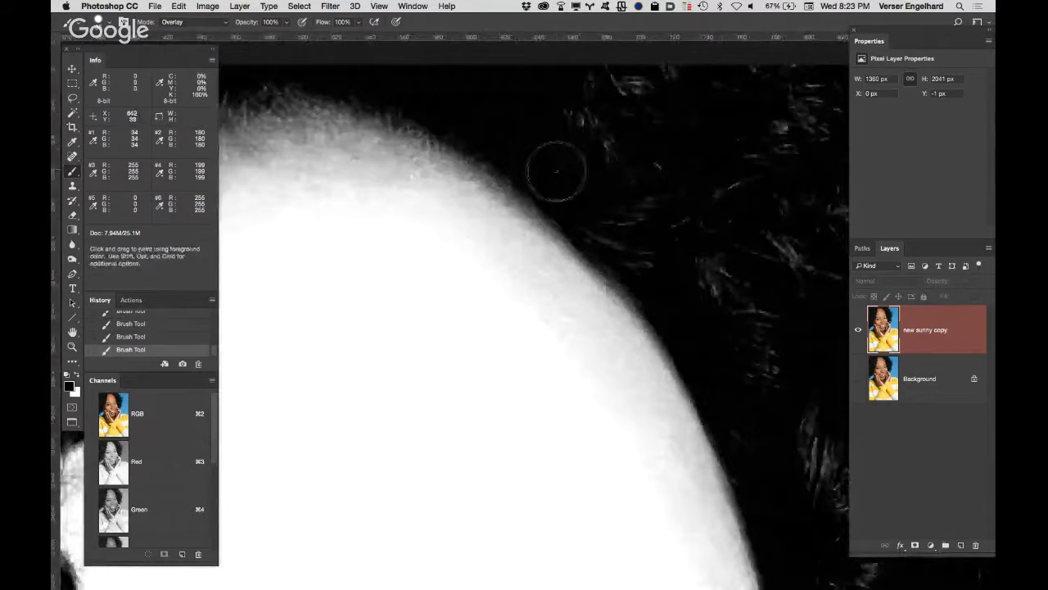
{"action": "mouse_move", "coordinate": [653, 98]}
{"action": "left_mouse_down"}
{"action": "mouse_move", "coordinate": [623, 145]}
{"action": "mouse_move", "coordinate": [635, 240]}
{"action": "mouse_move", "coordinate": [612, 222]}
{"action": "mouse_move", "coordinate": [619, 229]}
{"action": "mouse_move", "coordinate": [671, 218]}
{"action": "left_mouse_up"}
{"action": "left_click_drag", "start_coordinate": [741, 120], "coordinate": [581, 42]}
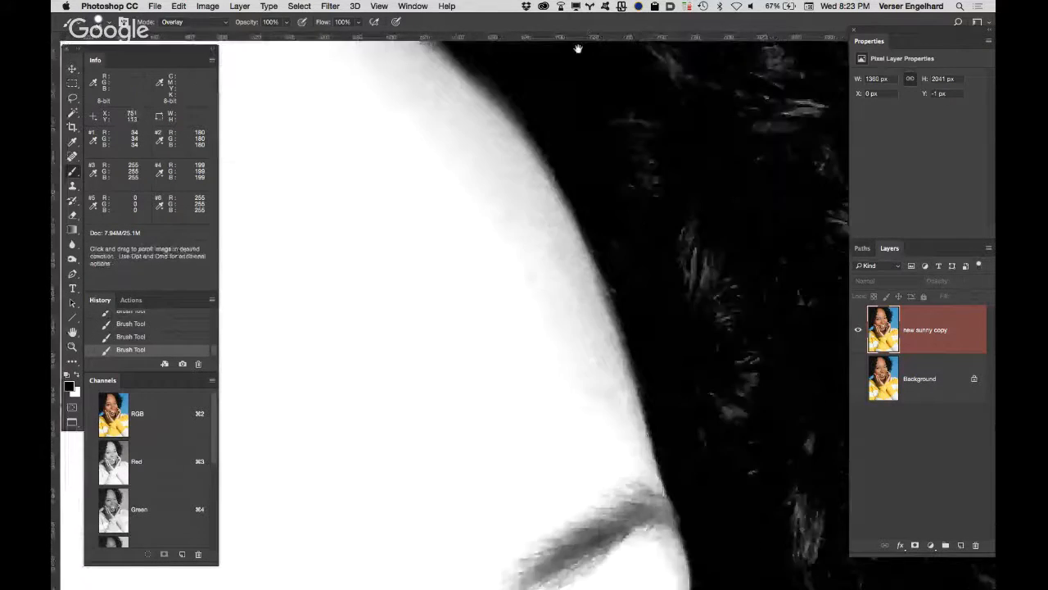
{"action": "mouse_move", "coordinate": [611, 220]}
{"action": "left_mouse_down"}
{"action": "mouse_move", "coordinate": [653, 223]}
{"action": "mouse_move", "coordinate": [656, 266]}
{"action": "mouse_move", "coordinate": [621, 234]}
{"action": "mouse_move", "coordinate": [626, 286]}
{"action": "mouse_move", "coordinate": [694, 229]}
{"action": "mouse_move", "coordinate": [703, 244]}
{"action": "mouse_move", "coordinate": [693, 387]}
{"action": "mouse_move", "coordinate": [627, 163]}
{"action": "left_mouse_up"}
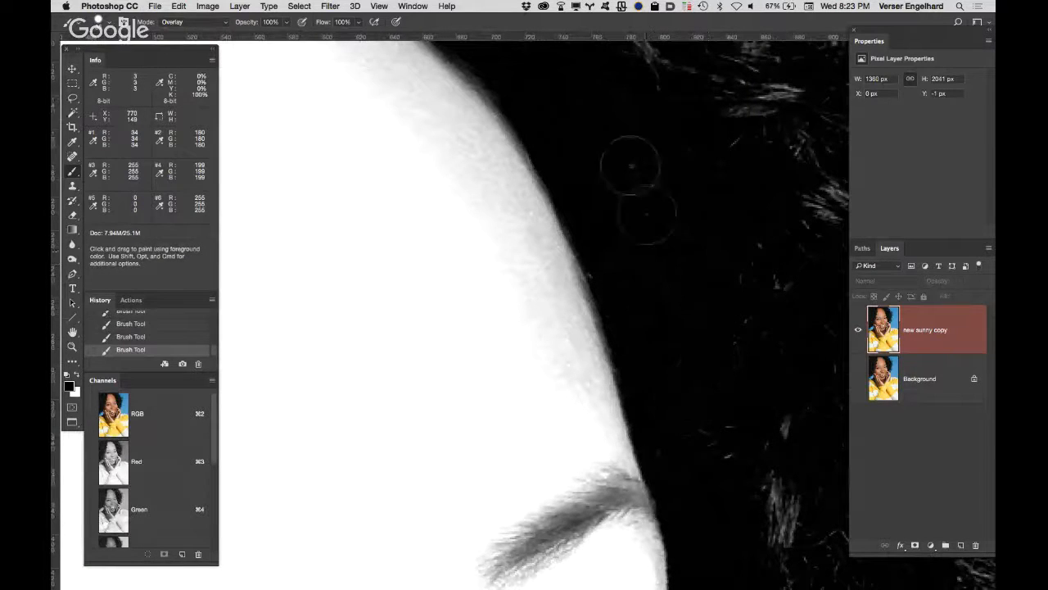
{"action": "left_click_drag", "start_coordinate": [667, 234], "coordinate": [660, 41]}
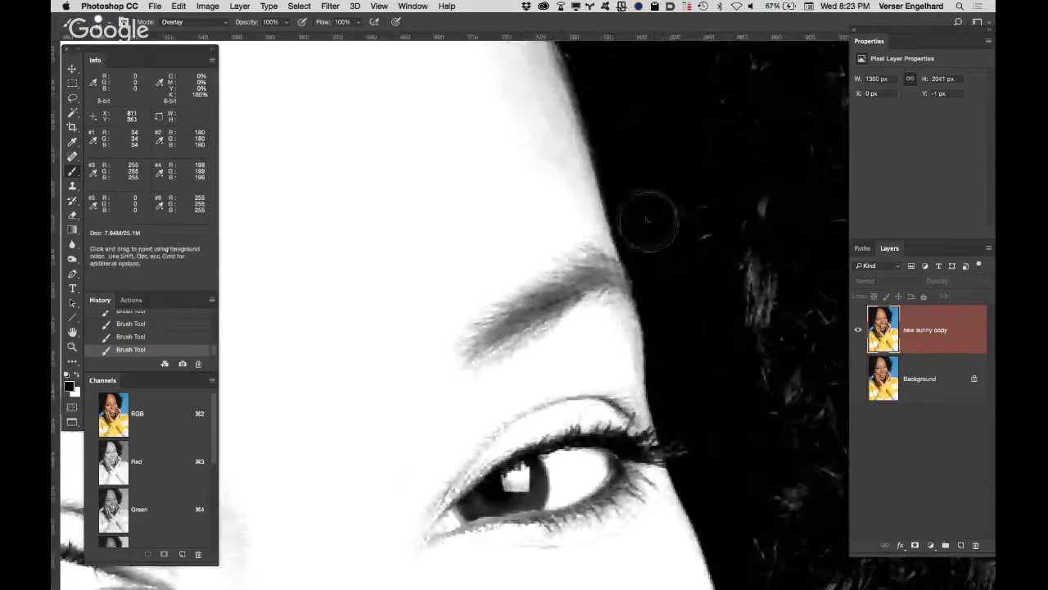
Step: Paint the hair black beside the right eye and cheek, down to the raised hand
{"action": "mouse_move", "coordinate": [709, 253]}
{"action": "left_mouse_down"}
{"action": "mouse_move", "coordinate": [764, 318]}
{"action": "mouse_move", "coordinate": [608, 91]}
{"action": "left_mouse_up"}
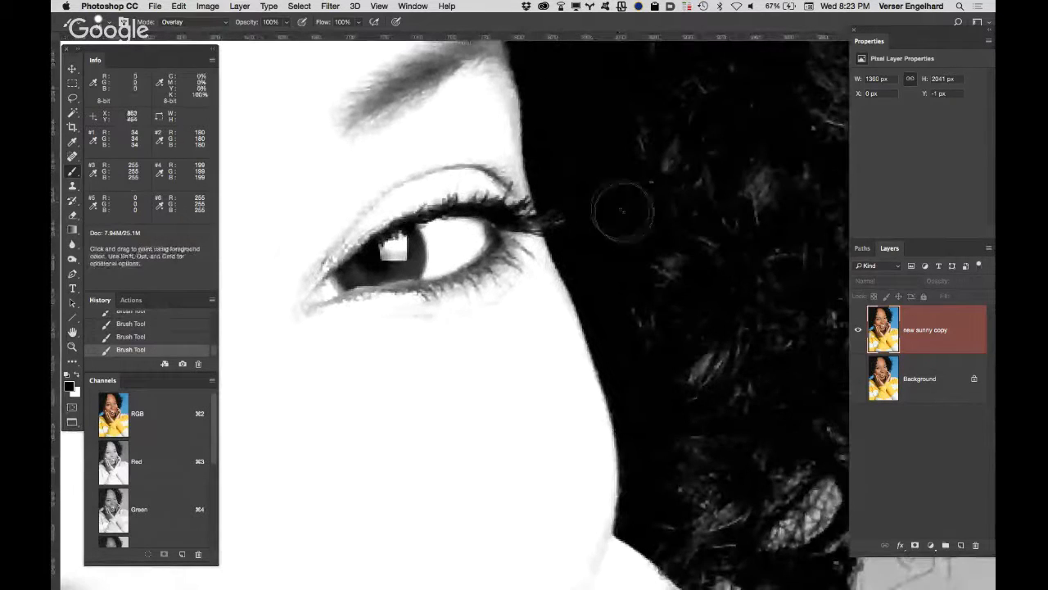
{"action": "mouse_move", "coordinate": [656, 401]}
{"action": "left_mouse_down"}
{"action": "mouse_move", "coordinate": [644, 192]}
{"action": "mouse_move", "coordinate": [615, 106]}
{"action": "left_mouse_up"}
{"action": "mouse_move", "coordinate": [618, 262]}
{"action": "left_mouse_down"}
{"action": "mouse_move", "coordinate": [658, 296]}
{"action": "mouse_move", "coordinate": [648, 249]}
{"action": "mouse_move", "coordinate": [660, 240]}
{"action": "mouse_move", "coordinate": [674, 302]}
{"action": "mouse_move", "coordinate": [653, 251]}
{"action": "mouse_move", "coordinate": [667, 266]}
{"action": "mouse_move", "coordinate": [664, 298]}
{"action": "mouse_move", "coordinate": [673, 294]}
{"action": "mouse_move", "coordinate": [649, 302]}
{"action": "mouse_move", "coordinate": [657, 292]}
{"action": "mouse_move", "coordinate": [606, 257]}
{"action": "mouse_move", "coordinate": [605, 269]}
{"action": "mouse_move", "coordinate": [670, 313]}
{"action": "mouse_move", "coordinate": [610, 278]}
{"action": "left_mouse_up"}
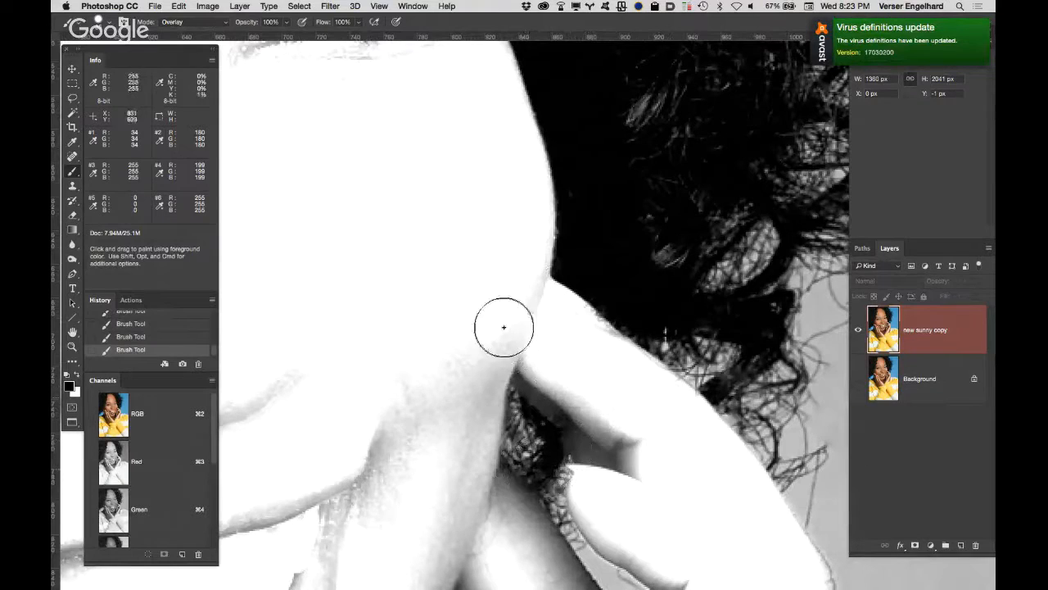
{"action": "left_click_drag", "start_coordinate": [471, 331], "coordinate": [478, 402]}
{"action": "left_click_drag", "start_coordinate": [480, 318], "coordinate": [472, 250]}
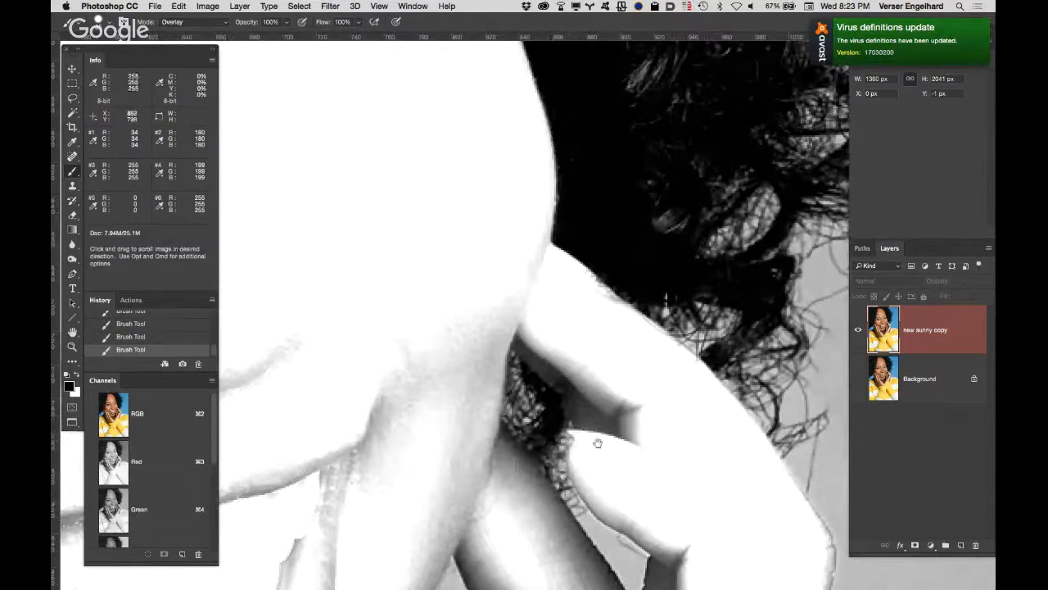
Step: Start a Pen path at the top of the hair gap between the raised hand's fingers and trace down to the lower fingertip
{"action": "left_click", "coordinate": [573, 378], "text": "super"}
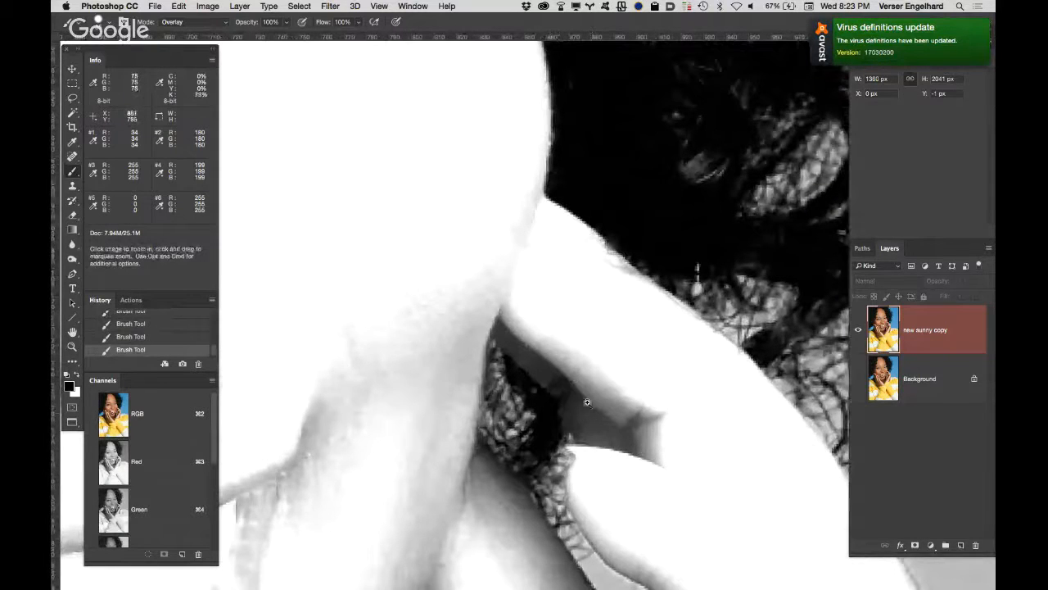
{"action": "key", "text": "p"}
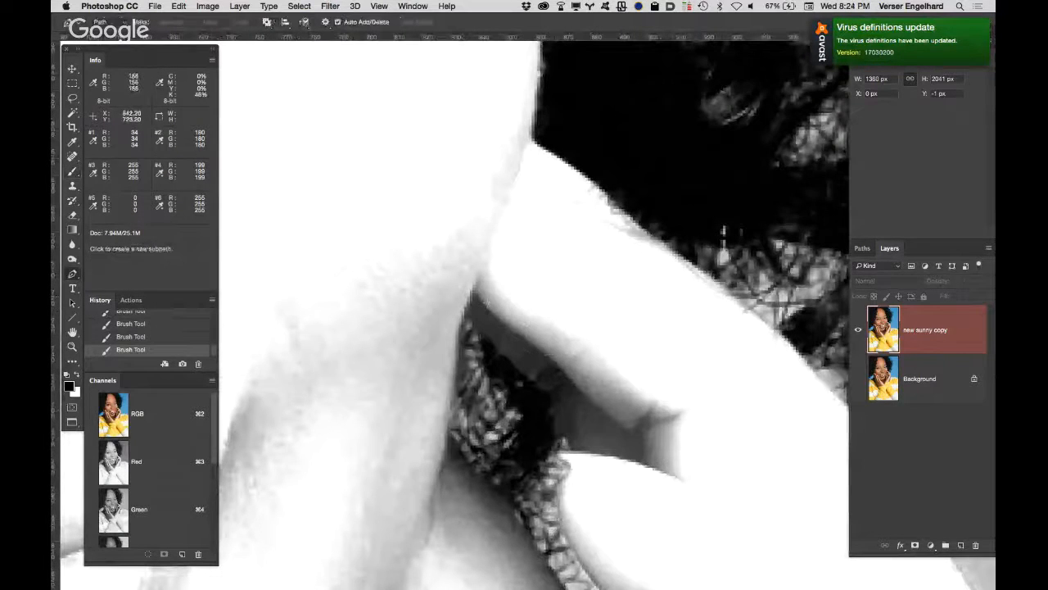
{"action": "left_click", "coordinate": [463, 312]}
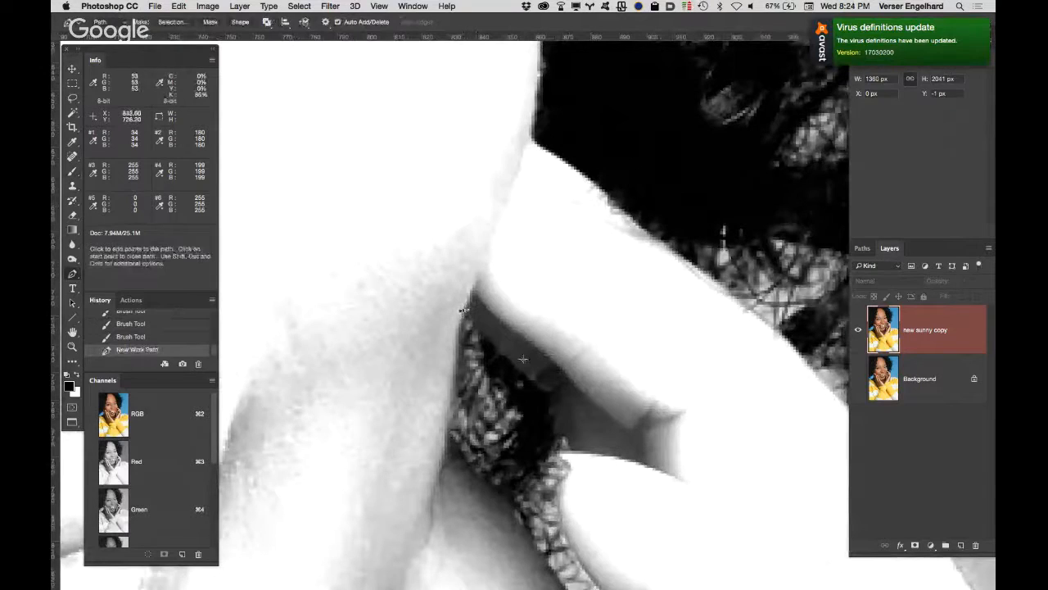
{"action": "left_click_drag", "start_coordinate": [545, 390], "coordinate": [572, 411]}
{"action": "left_click", "coordinate": [545, 391]}
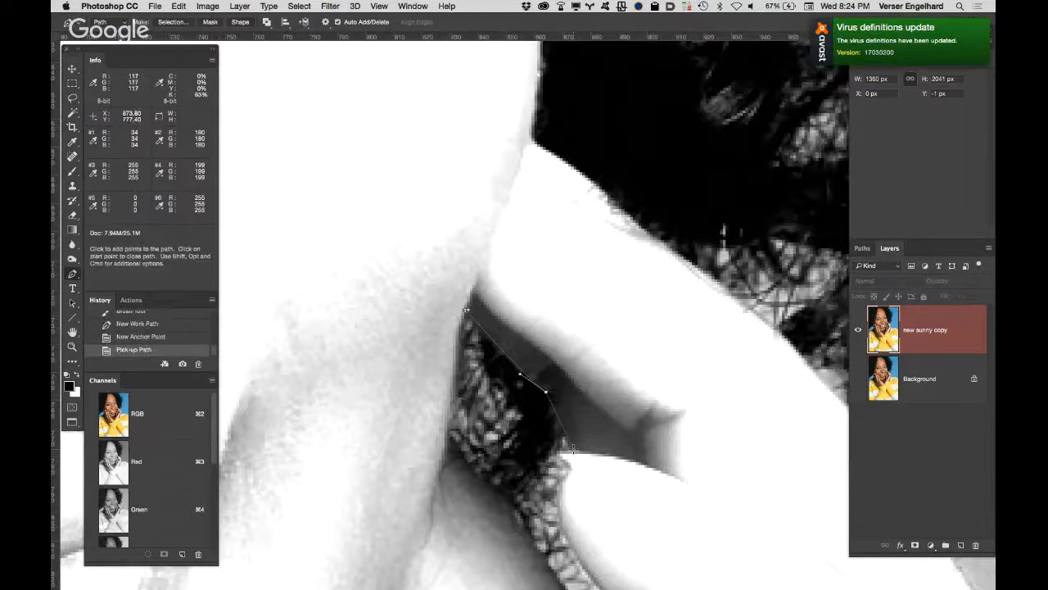
{"action": "left_click_drag", "start_coordinate": [572, 449], "coordinate": [578, 458]}
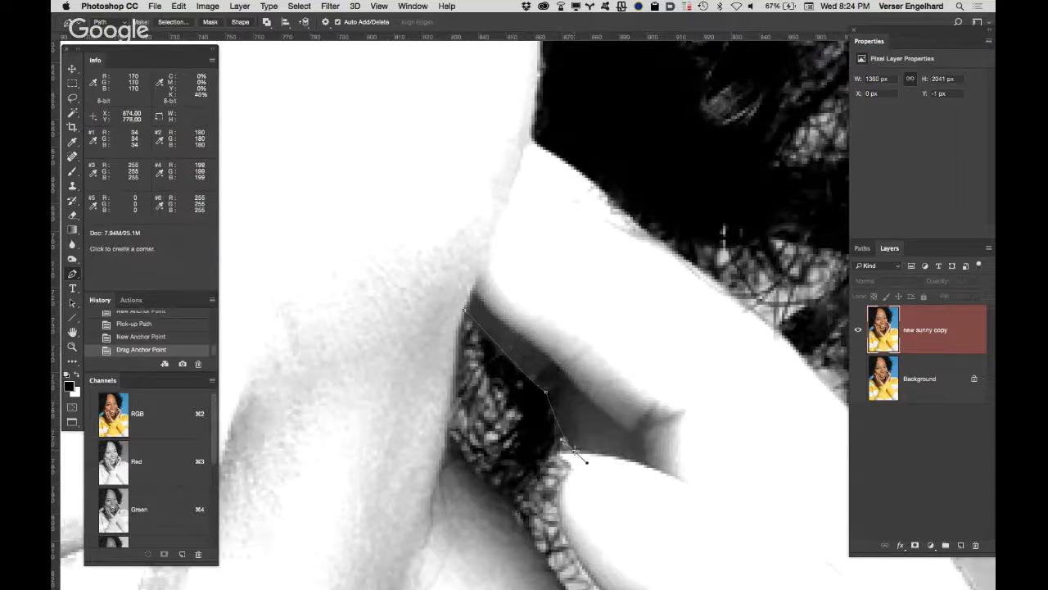
{"action": "left_click", "coordinate": [573, 449]}
{"action": "left_click", "coordinate": [545, 511]}
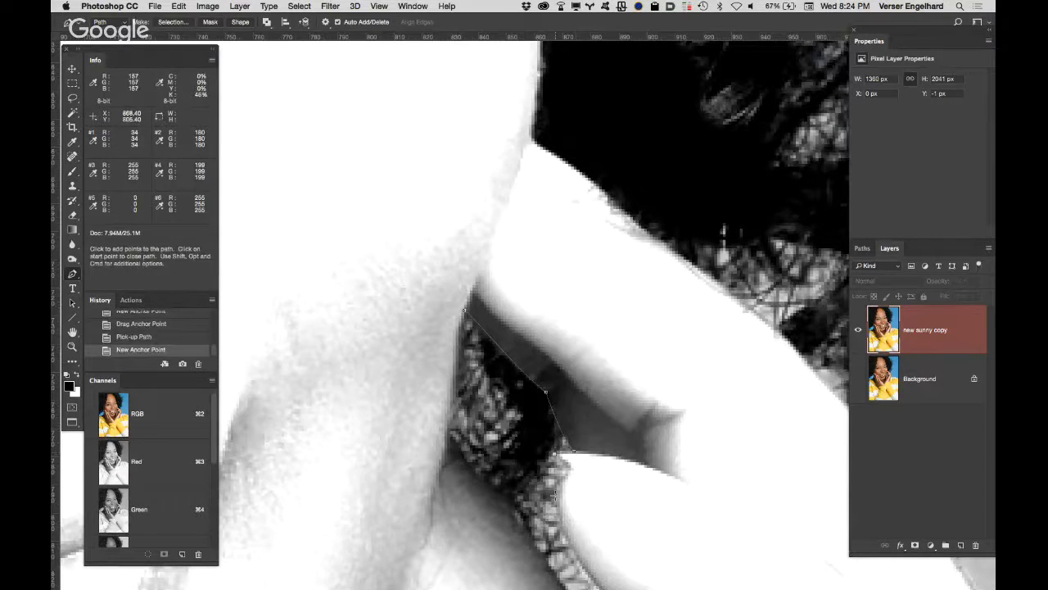
{"action": "left_click", "coordinate": [571, 466]}
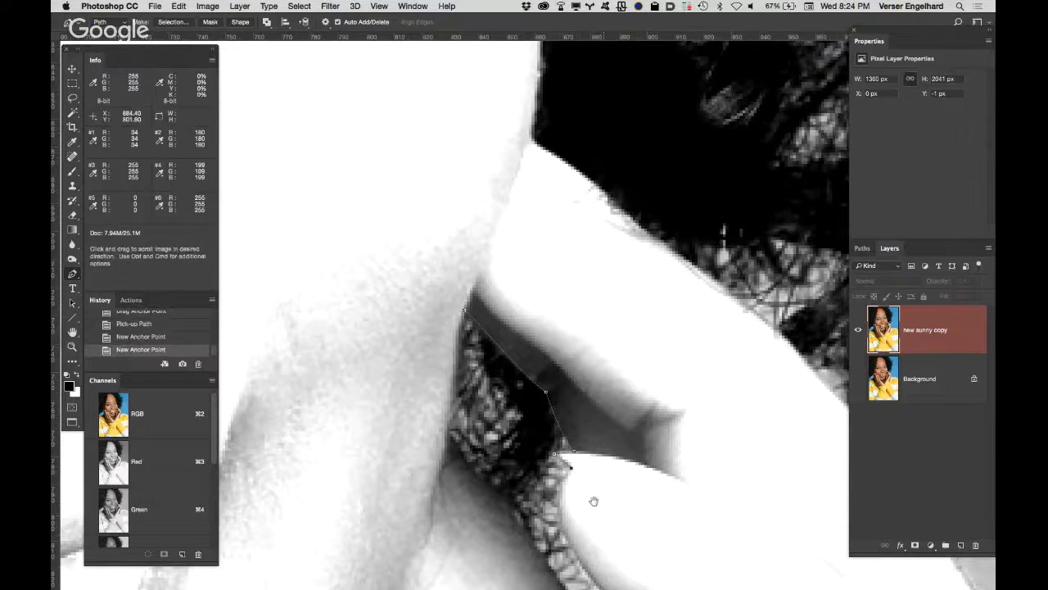
Step: Continue the path along the lower finger's edge and around the pointed bottom of the light background gap
{"action": "scroll", "coordinate": [592, 499], "scroll_direction": "down", "scroll_amount": 5}
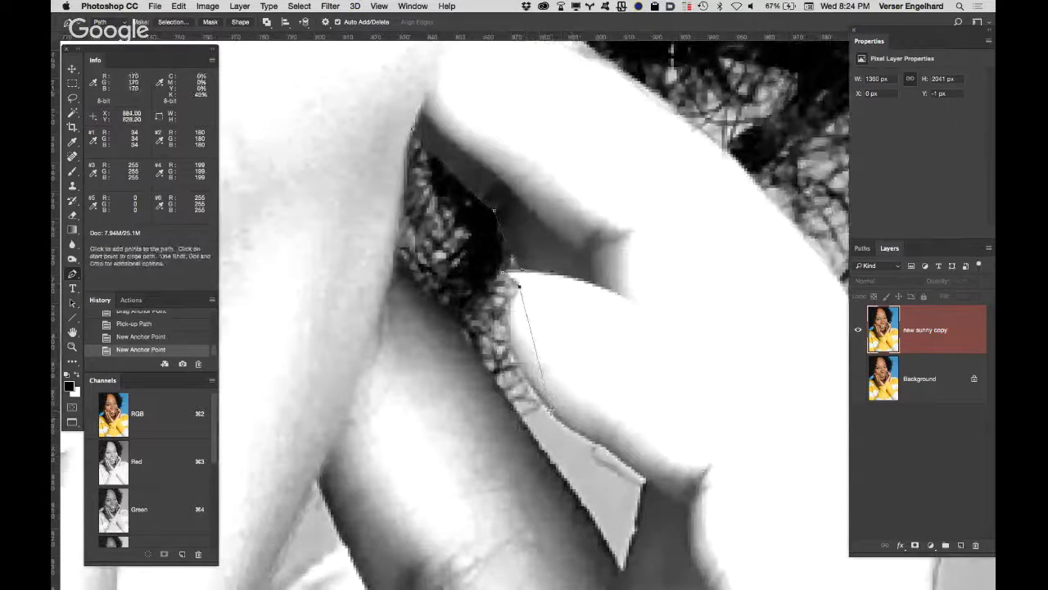
{"action": "left_click_drag", "start_coordinate": [549, 407], "coordinate": [618, 475]}
{"action": "left_click", "coordinate": [550, 410], "text": "alt"}
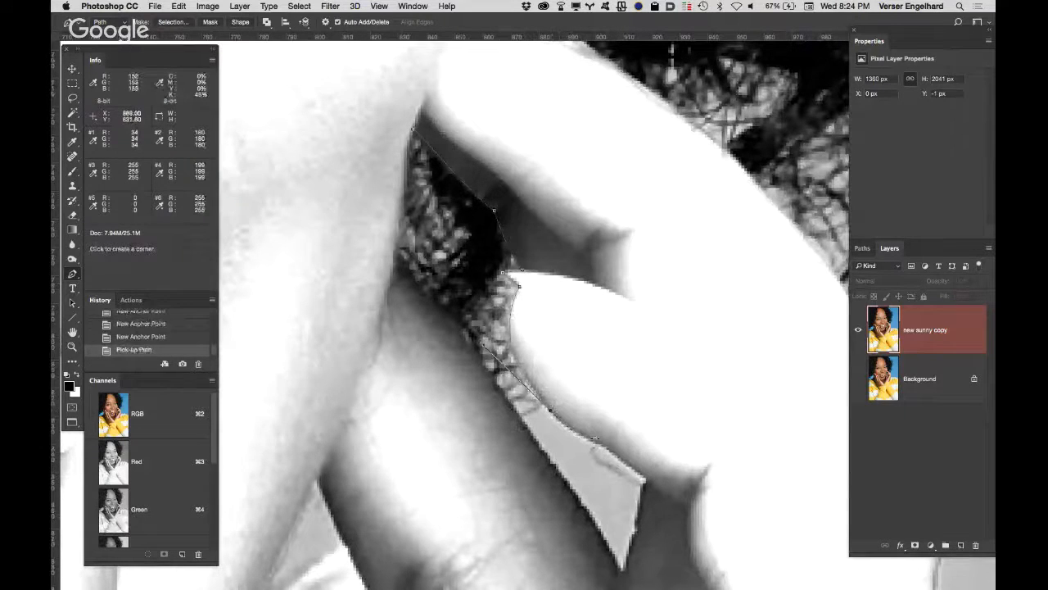
{"action": "left_click", "coordinate": [606, 447]}
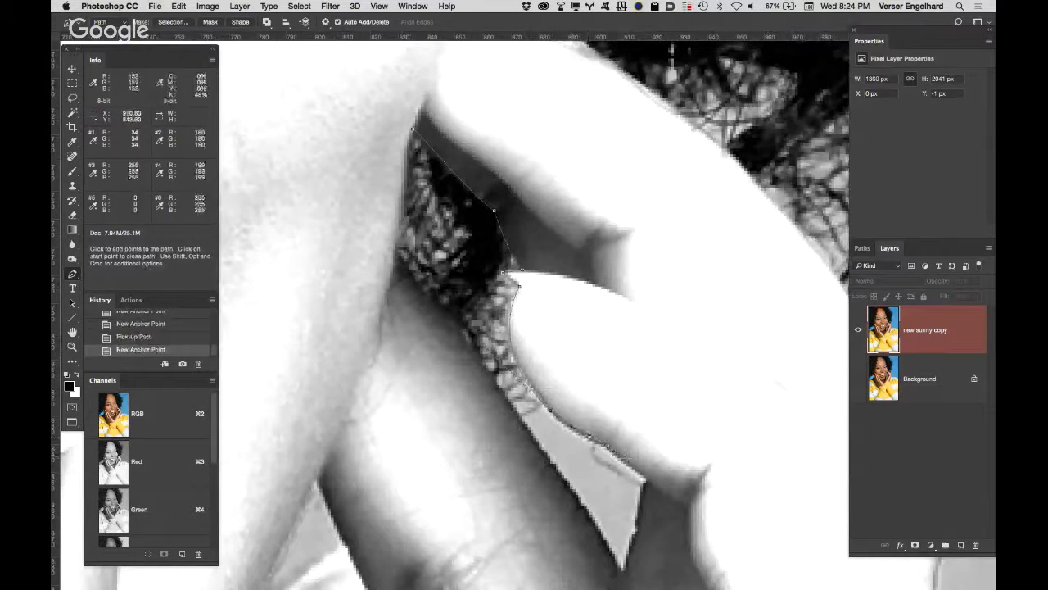
{"action": "left_click_drag", "start_coordinate": [628, 462], "coordinate": [646, 481]}
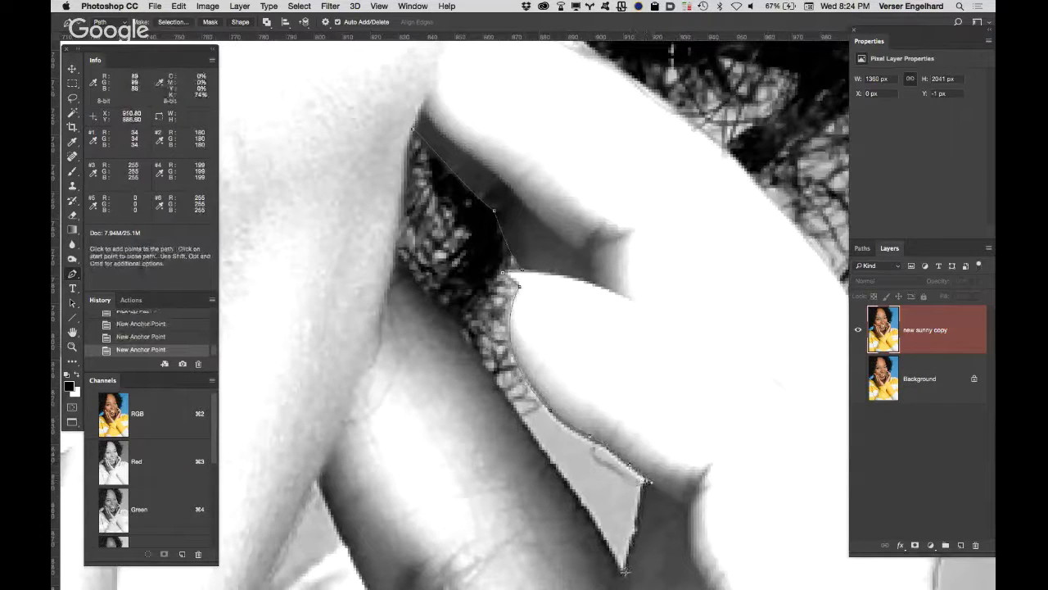
{"action": "scroll", "coordinate": [622, 571], "scroll_direction": "down", "scroll_amount": 2}
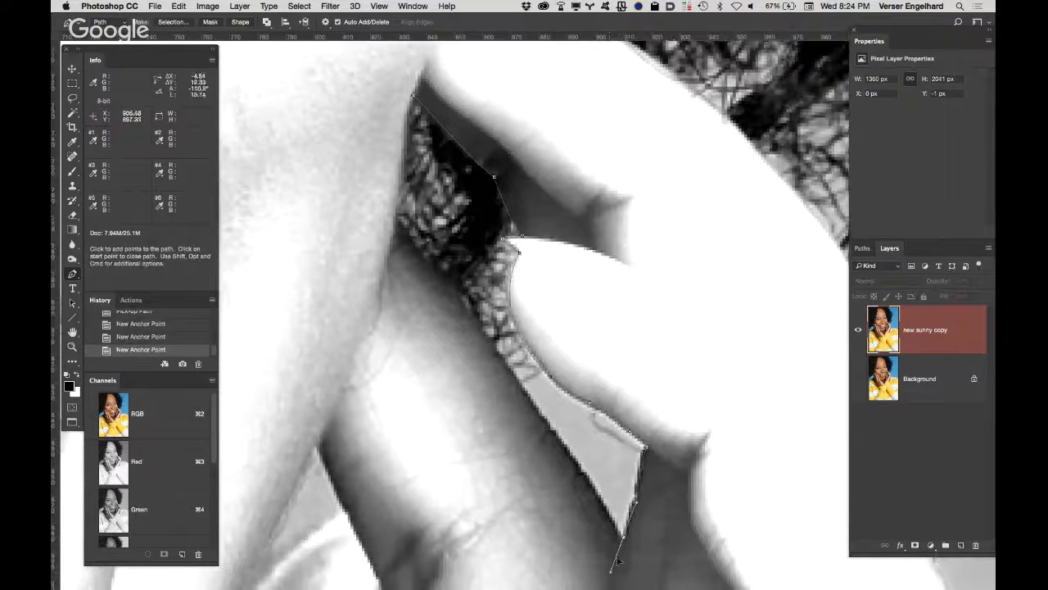
{"action": "left_click", "coordinate": [622, 538]}
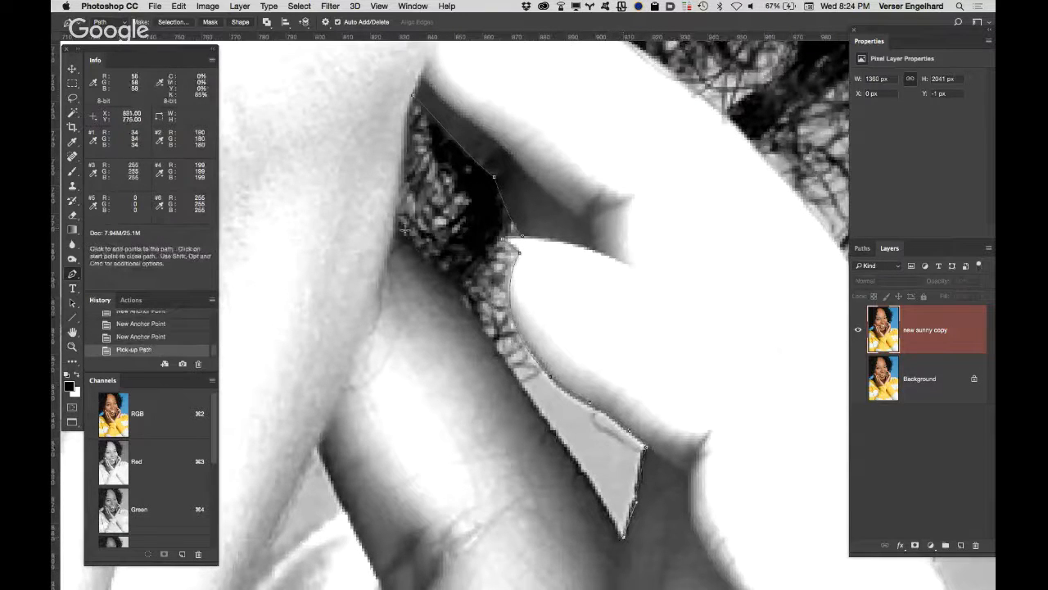
Step: Trace the path back up the gap's opposite edge, discard the stray anchor point on the skin, and close the path at its start
{"action": "left_click_drag", "start_coordinate": [394, 219], "coordinate": [333, 154]}
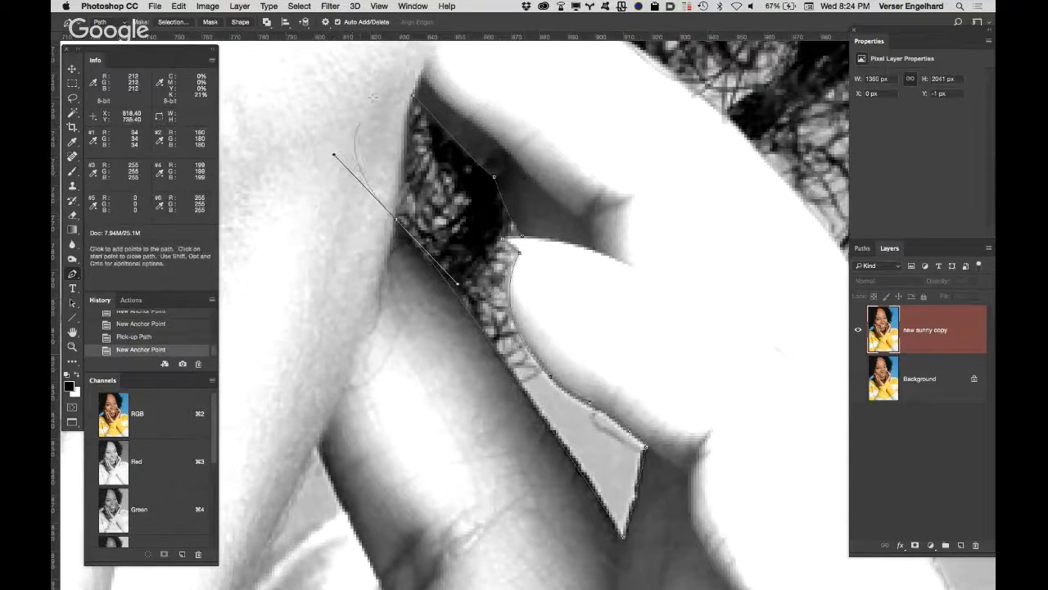
{"action": "left_click_drag", "start_coordinate": [388, 140], "coordinate": [393, 193]}
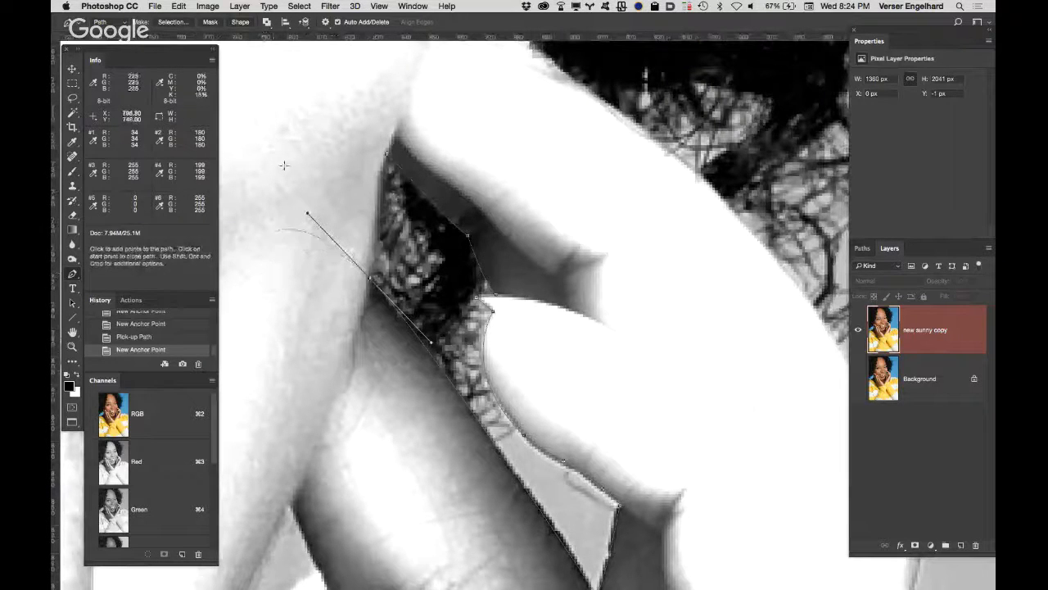
{"action": "left_click_drag", "start_coordinate": [288, 127], "coordinate": [365, 91]}
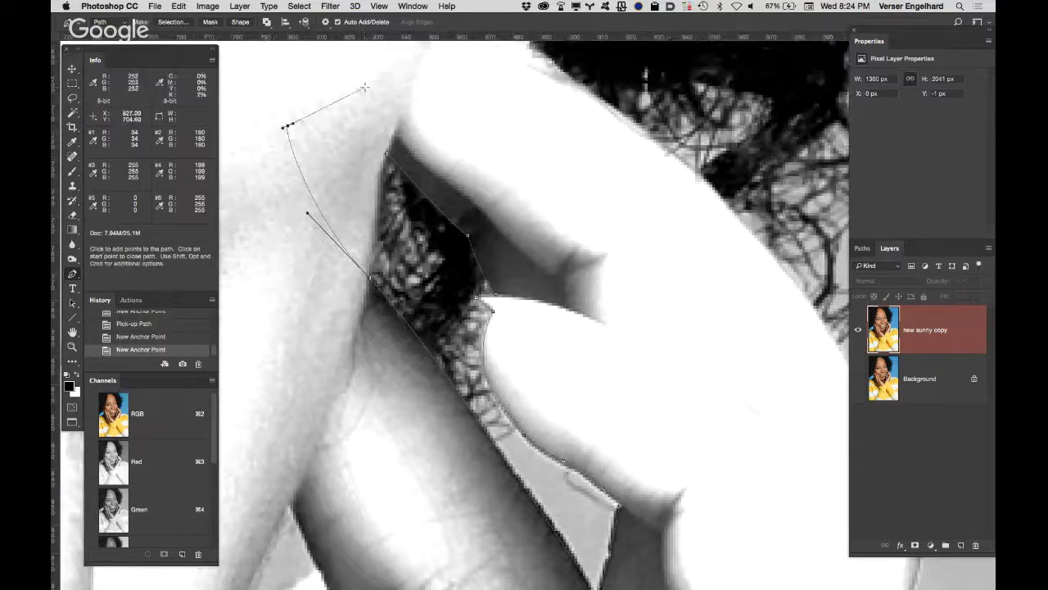
{"action": "left_click", "coordinate": [175, 336]}
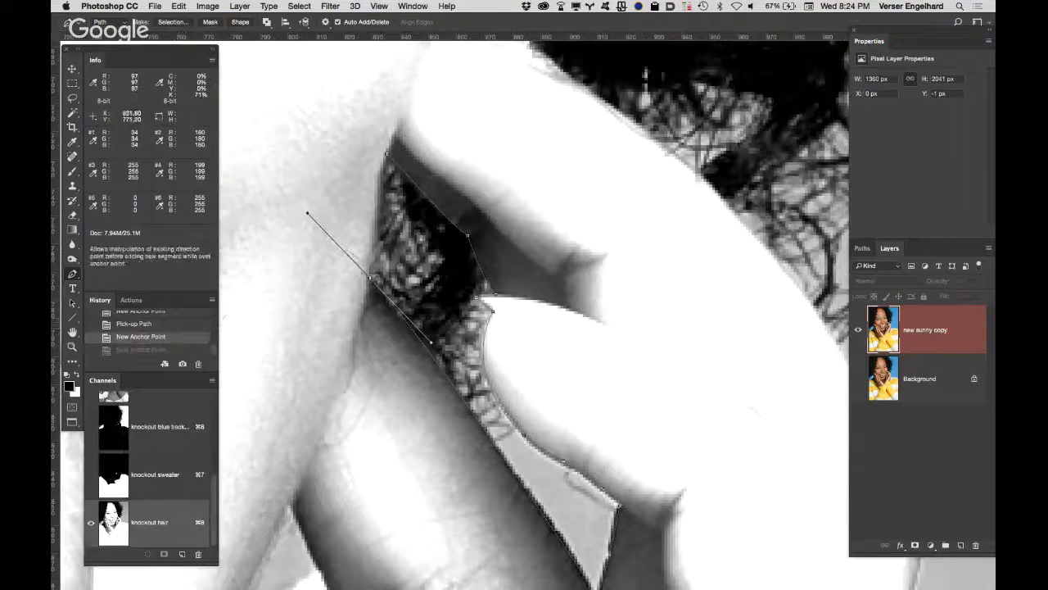
{"action": "left_click", "coordinate": [371, 277]}
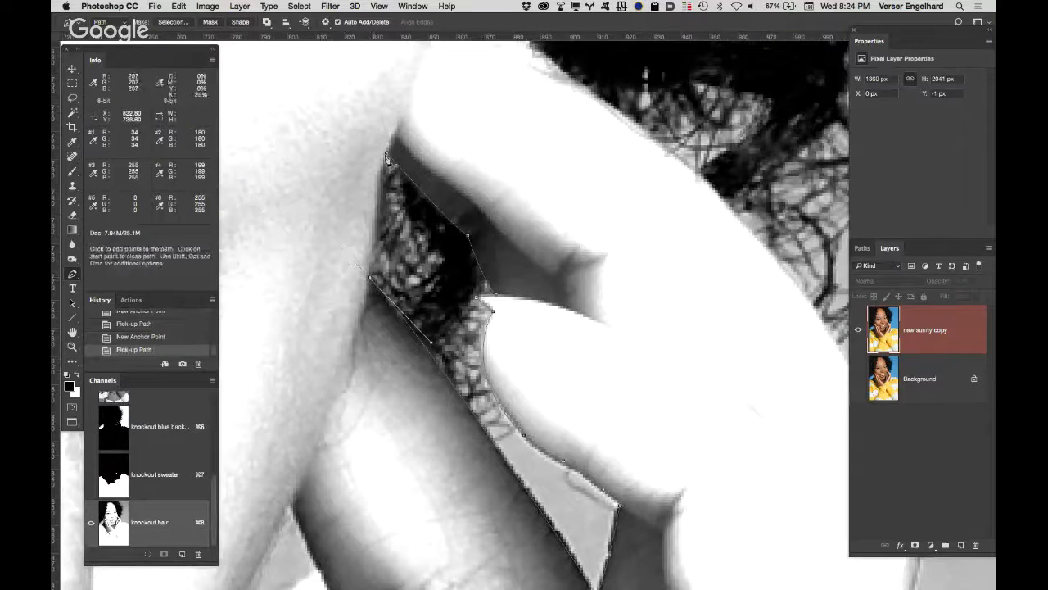
{"action": "left_click_drag", "start_coordinate": [389, 161], "coordinate": [393, 124]}
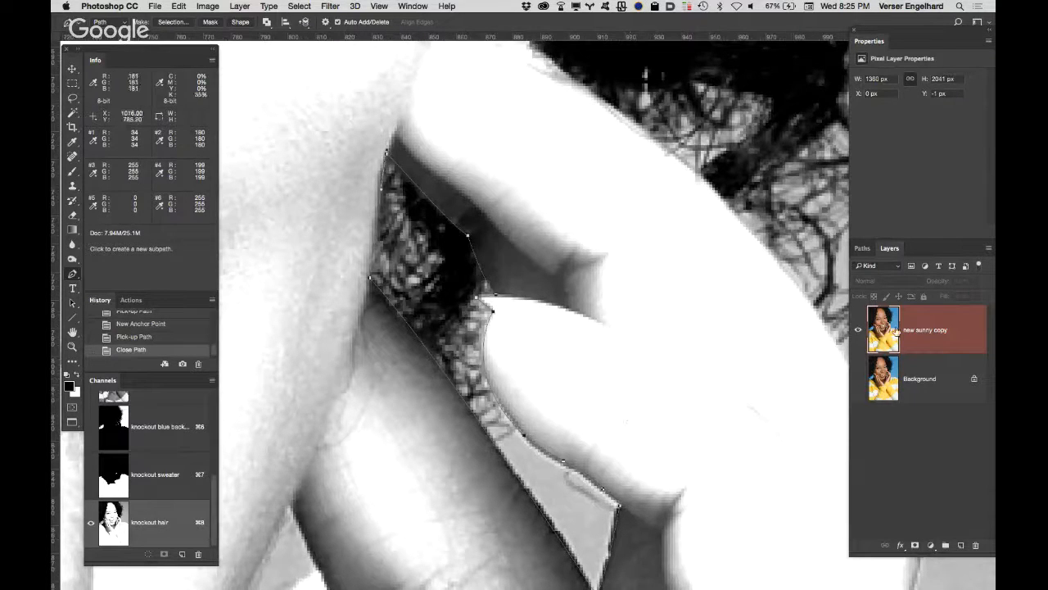
Step: Load the finger-gap Work Path as a selection and feather it by 0.5 pixels
{"action": "left_click", "coordinate": [864, 248]}
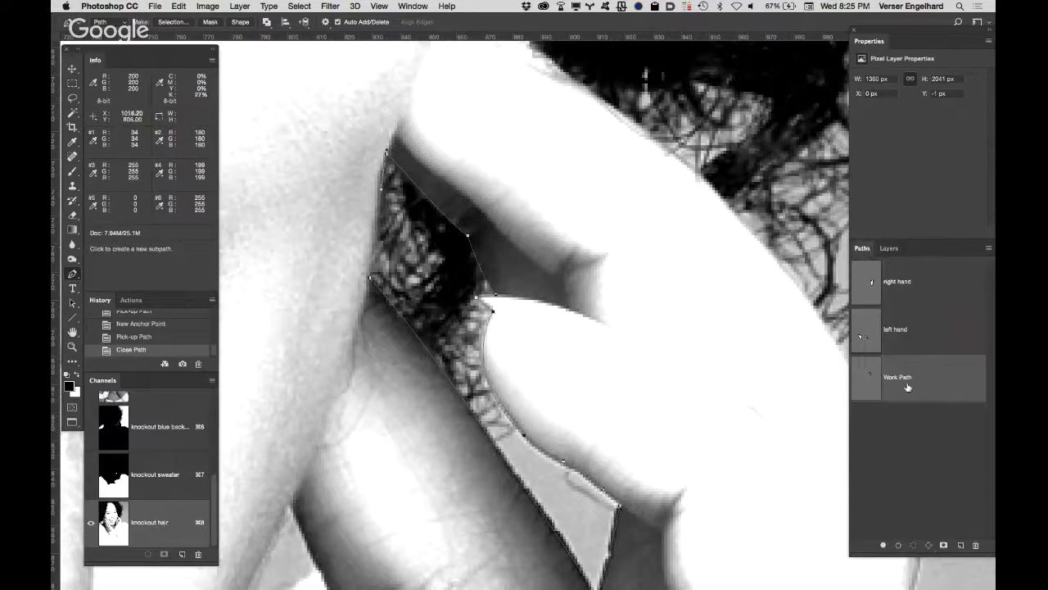
{"action": "left_click", "coordinate": [866, 381], "text": "ctrl"}
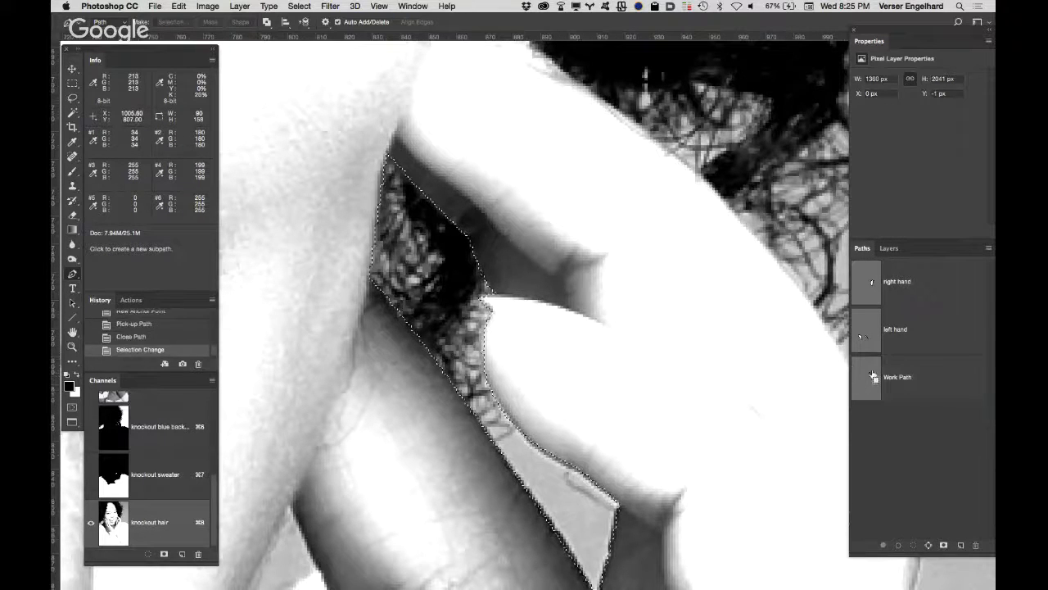
{"action": "left_click", "coordinate": [300, 7]}
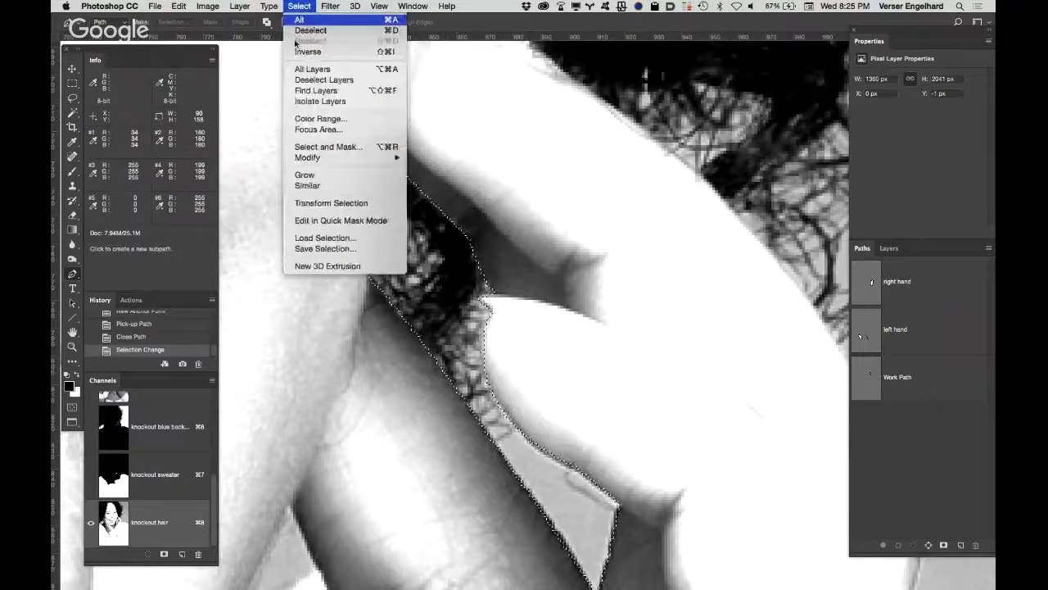
{"action": "mouse_move", "coordinate": [307, 157]}
{"action": "left_click", "coordinate": [422, 201]}
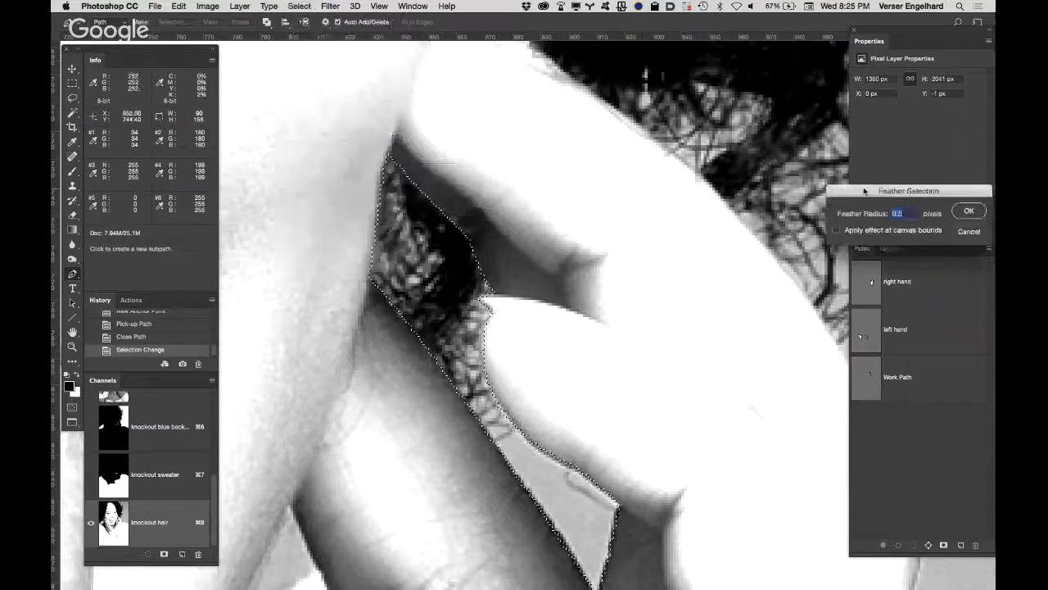
{"action": "left_click", "coordinate": [966, 206]}
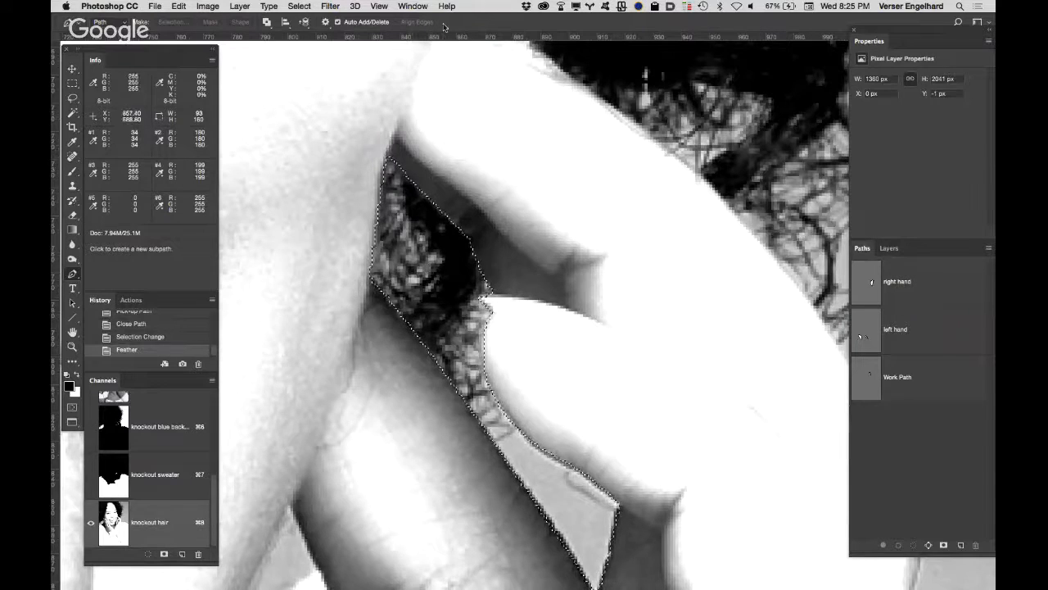
Step: Invert the selection and paint the fingers around the gap white with the brush in Normal mode
{"action": "left_click", "coordinate": [299, 7]}
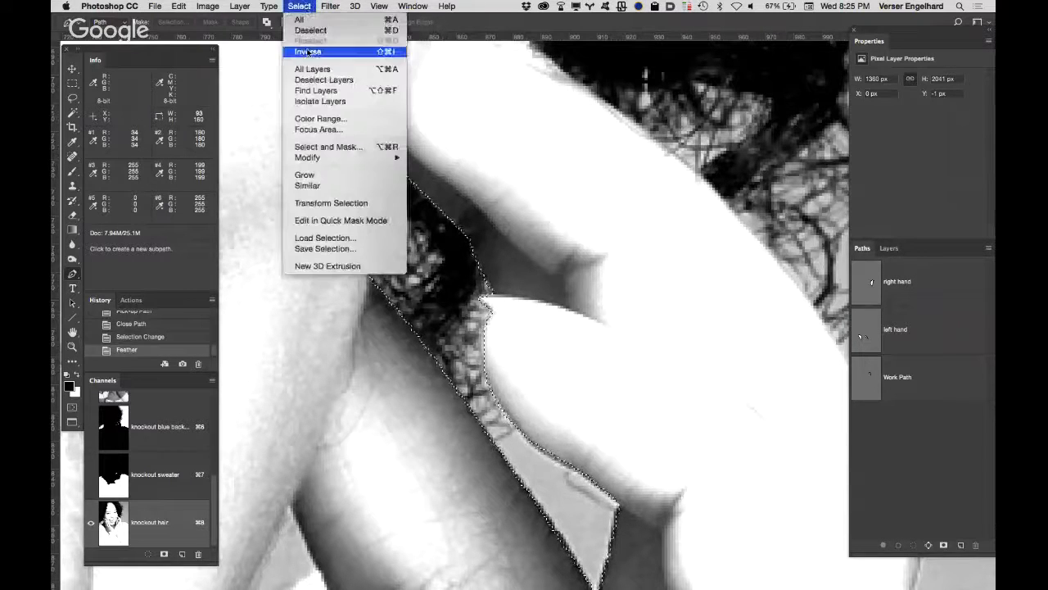
{"action": "left_click", "coordinate": [308, 52]}
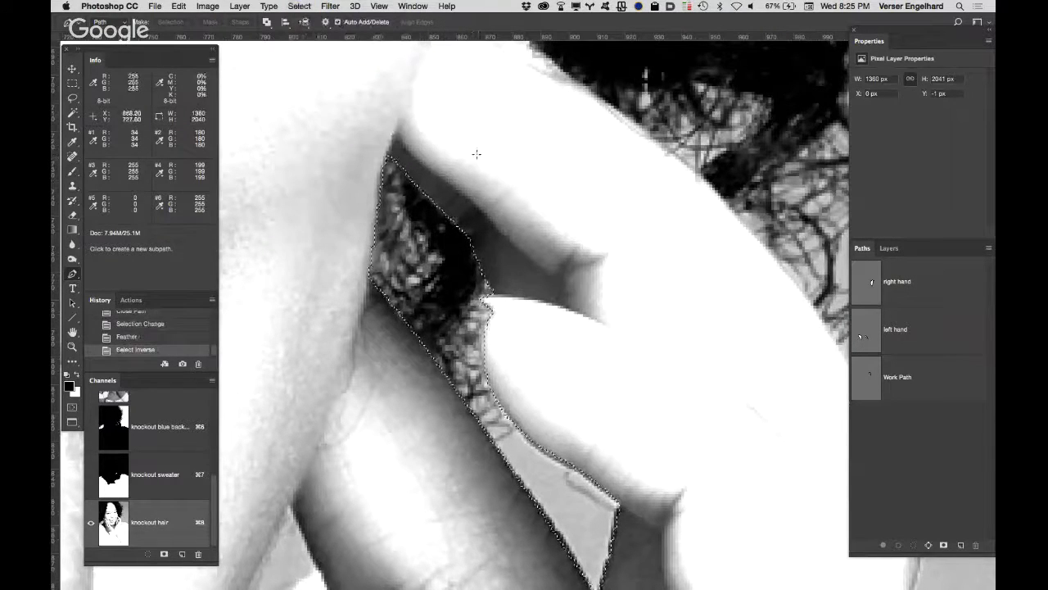
{"action": "key", "text": "b"}
{"action": "left_click", "coordinate": [205, 25]}
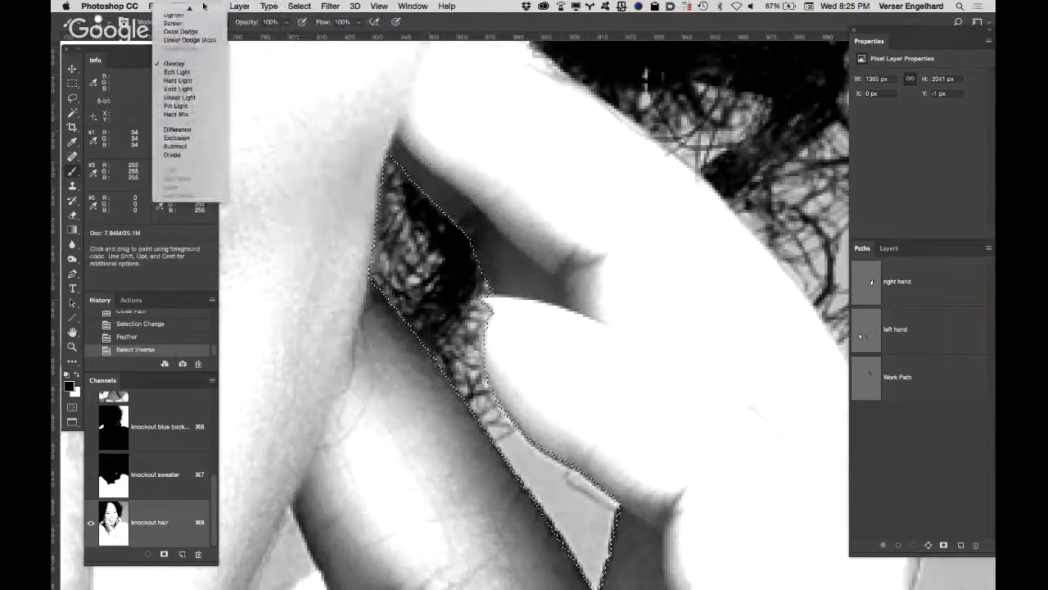
{"action": "left_click", "coordinate": [201, 10]}
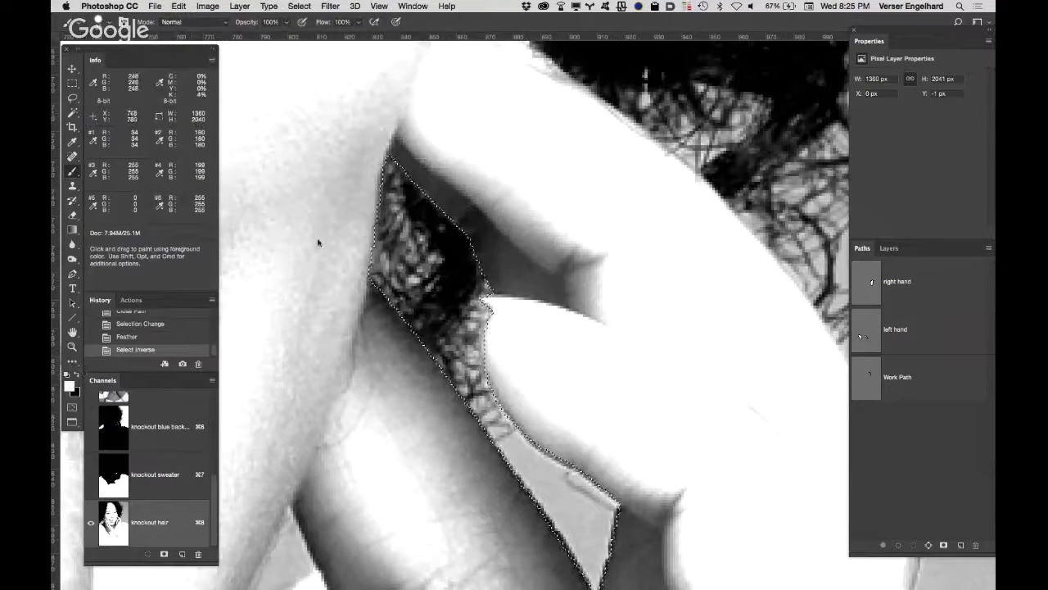
{"action": "mouse_move", "coordinate": [561, 276]}
{"action": "left_mouse_down"}
{"action": "mouse_move", "coordinate": [479, 191]}
{"action": "mouse_move", "coordinate": [408, 146]}
{"action": "mouse_move", "coordinate": [353, 175]}
{"action": "mouse_move", "coordinate": [336, 205]}
{"action": "mouse_move", "coordinate": [339, 277]}
{"action": "mouse_move", "coordinate": [391, 397]}
{"action": "mouse_move", "coordinate": [405, 405]}
{"action": "mouse_move", "coordinate": [397, 383]}
{"action": "mouse_move", "coordinate": [482, 511]}
{"action": "mouse_move", "coordinate": [487, 503]}
{"action": "mouse_move", "coordinate": [532, 547]}
{"action": "left_mouse_up"}
{"action": "key", "text": "space"}
{"action": "mouse_move", "coordinate": [598, 342]}
{"action": "left_mouse_down"}
{"action": "mouse_move", "coordinate": [551, 176]}
{"action": "mouse_move", "coordinate": [522, 119]}
{"action": "left_mouse_up"}
{"action": "mouse_move", "coordinate": [450, 147]}
{"action": "left_mouse_down"}
{"action": "mouse_move", "coordinate": [595, 271]}
{"action": "mouse_move", "coordinate": [579, 350]}
{"action": "mouse_move", "coordinate": [586, 318]}
{"action": "mouse_move", "coordinate": [553, 401]}
{"action": "mouse_move", "coordinate": [533, 414]}
{"action": "mouse_move", "coordinate": [484, 393]}
{"action": "mouse_move", "coordinate": [462, 365]}
{"action": "mouse_move", "coordinate": [427, 359]}
{"action": "mouse_move", "coordinate": [402, 274]}
{"action": "left_mouse_up"}
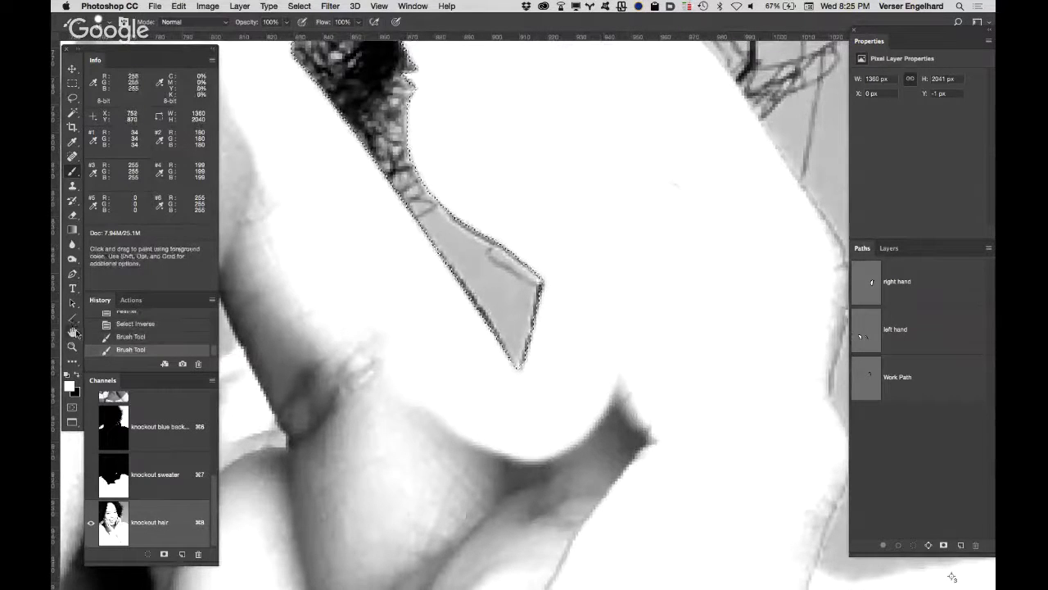
Step: Examine the whole channel, then the face up close around the eyes, nose and left hairline
{"action": "double_click", "coordinate": [73, 332]}
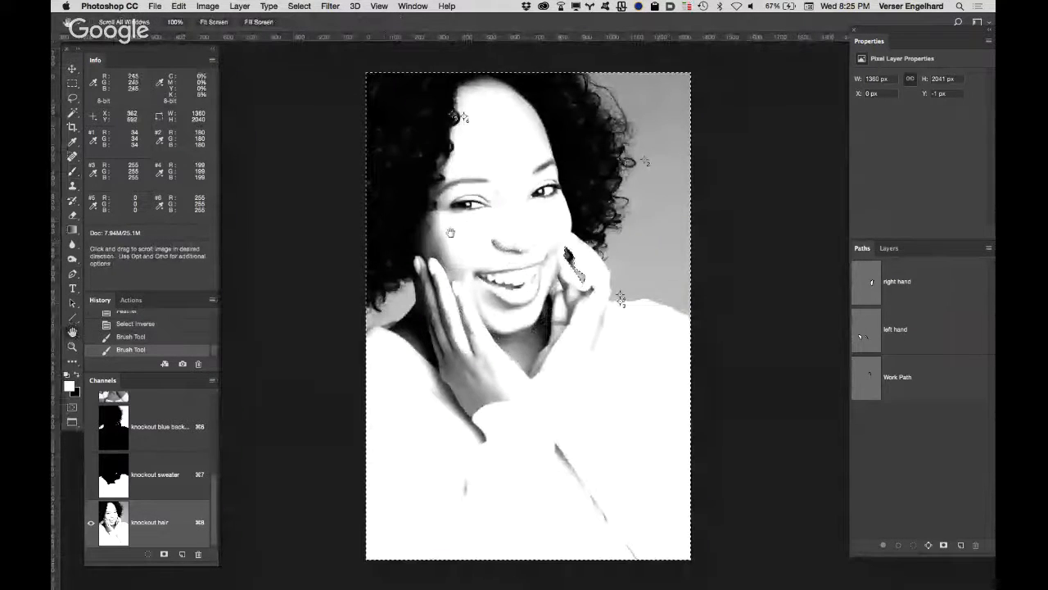
{"action": "key", "text": "z"}
{"action": "left_click", "coordinate": [492, 212]}
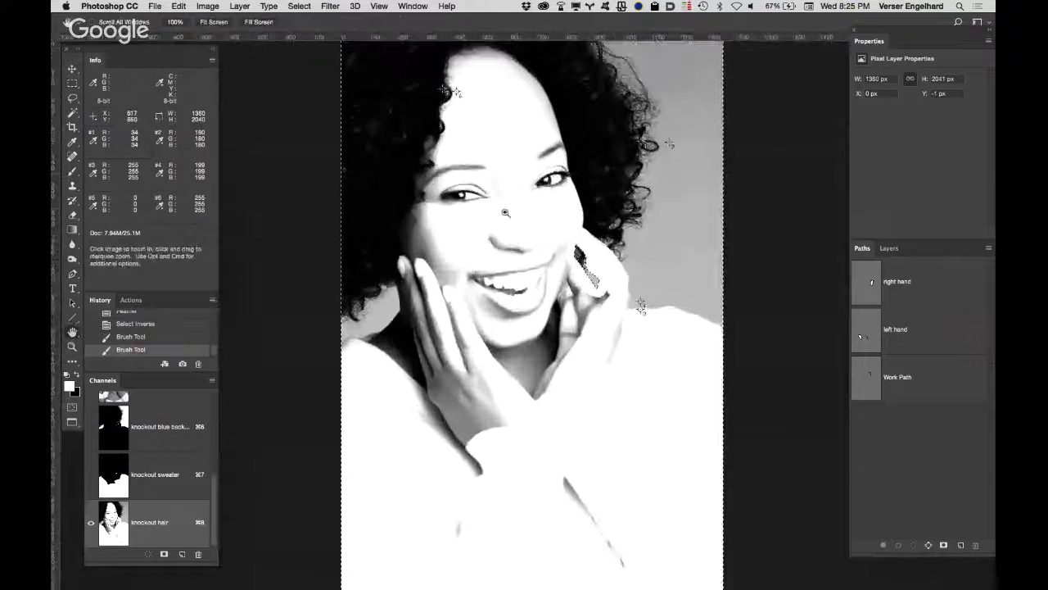
{"action": "left_click", "coordinate": [492, 213]}
{"action": "left_click", "coordinate": [467, 226]}
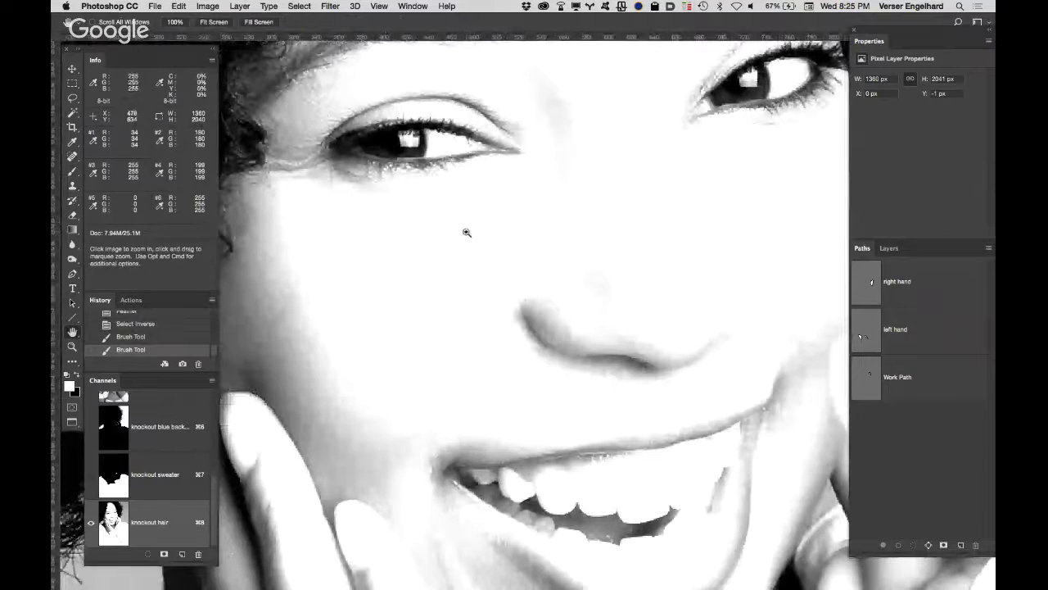
{"action": "left_click", "coordinate": [587, 244], "text": "super"}
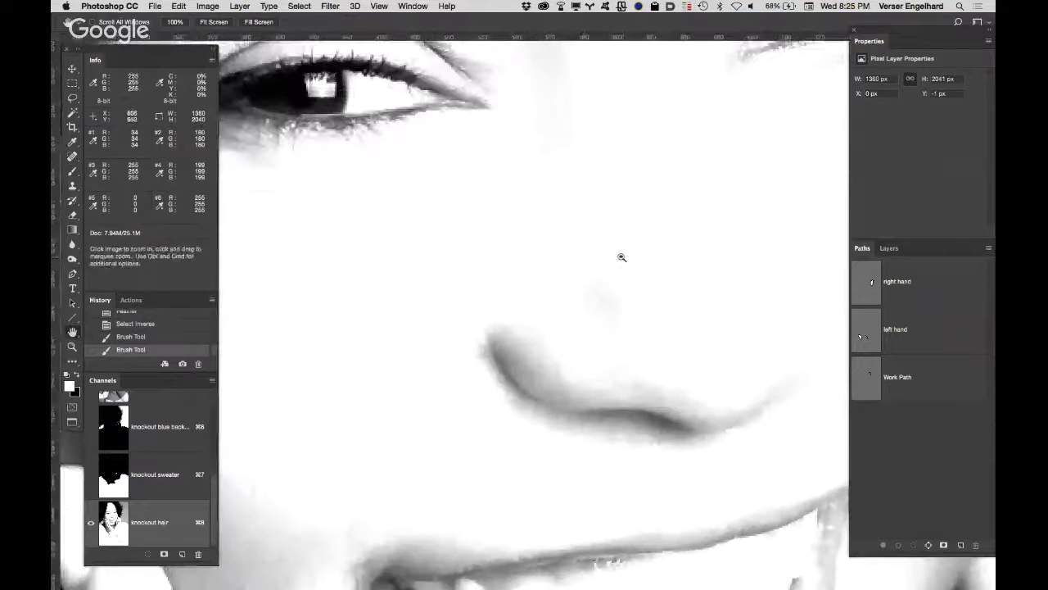
{"action": "left_click", "coordinate": [615, 258], "text": "alt"}
{"action": "left_click", "coordinate": [615, 258], "text": "alt"}
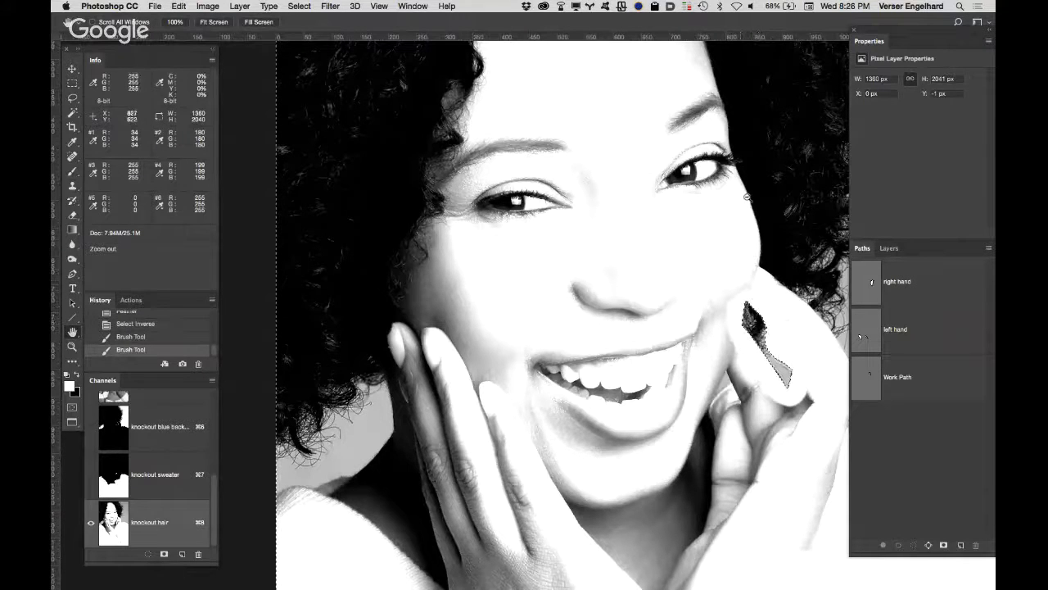
{"action": "left_click", "coordinate": [510, 213], "text": "super"}
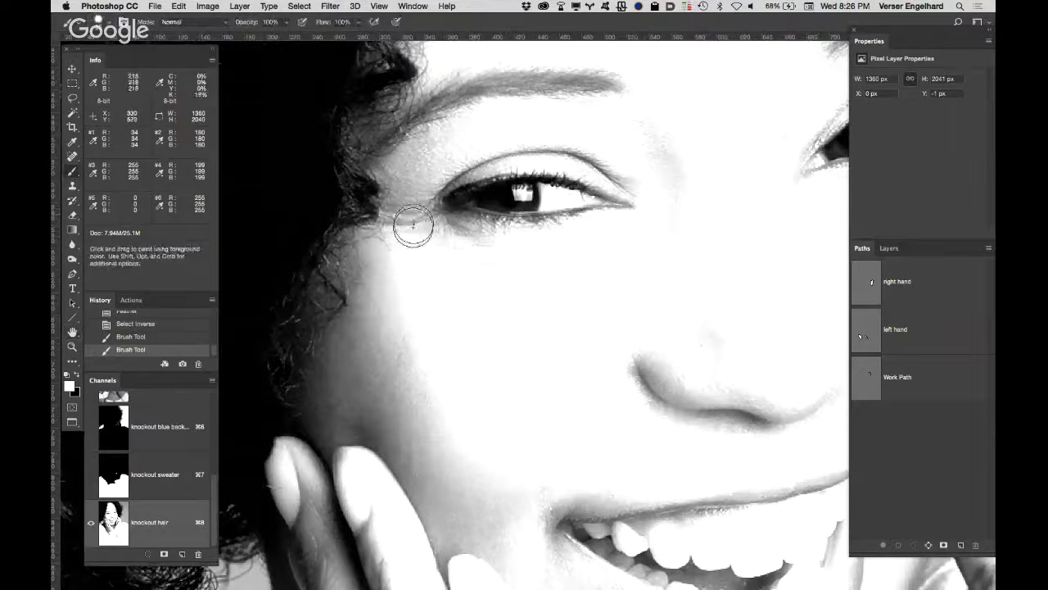
Step: Set the brush to Overlay mode and paint white over the skin around the left eye, its eyebrow and the adjoining hairline
{"action": "left_click", "coordinate": [206, 25]}
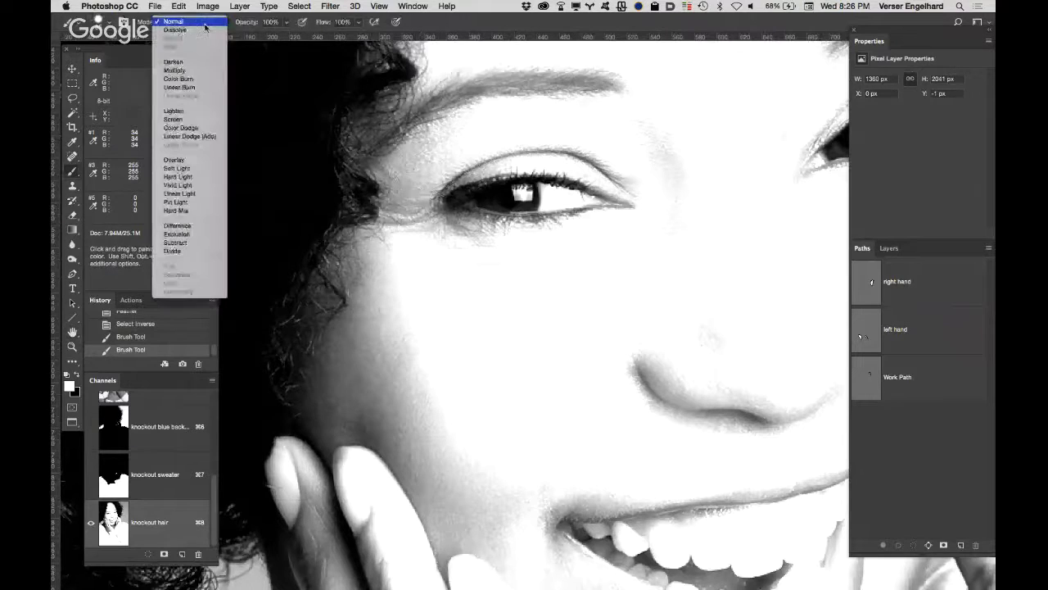
{"action": "left_click", "coordinate": [200, 165]}
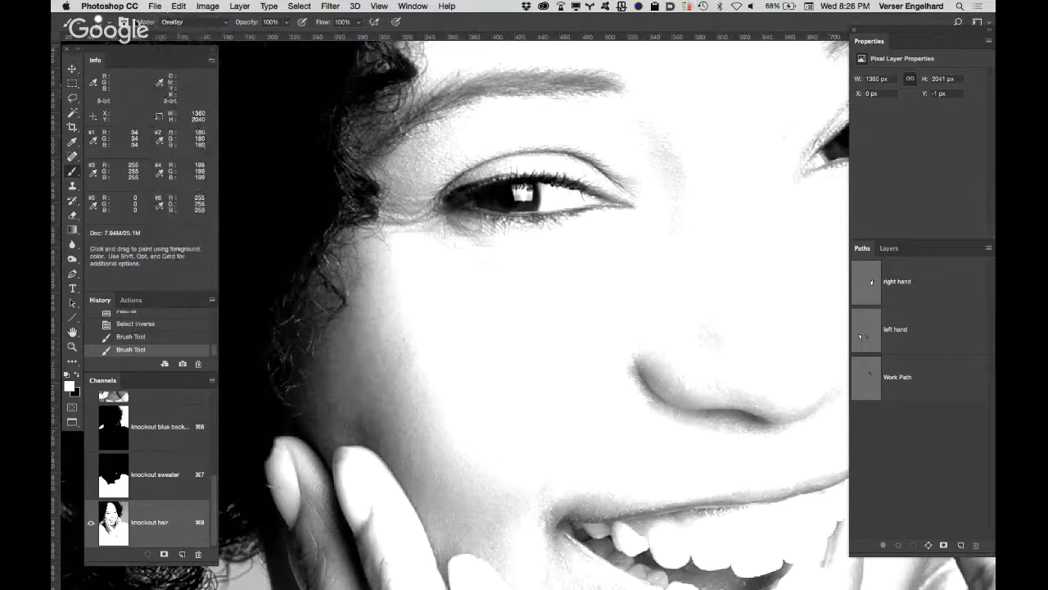
{"action": "left_click", "coordinate": [110, 31]}
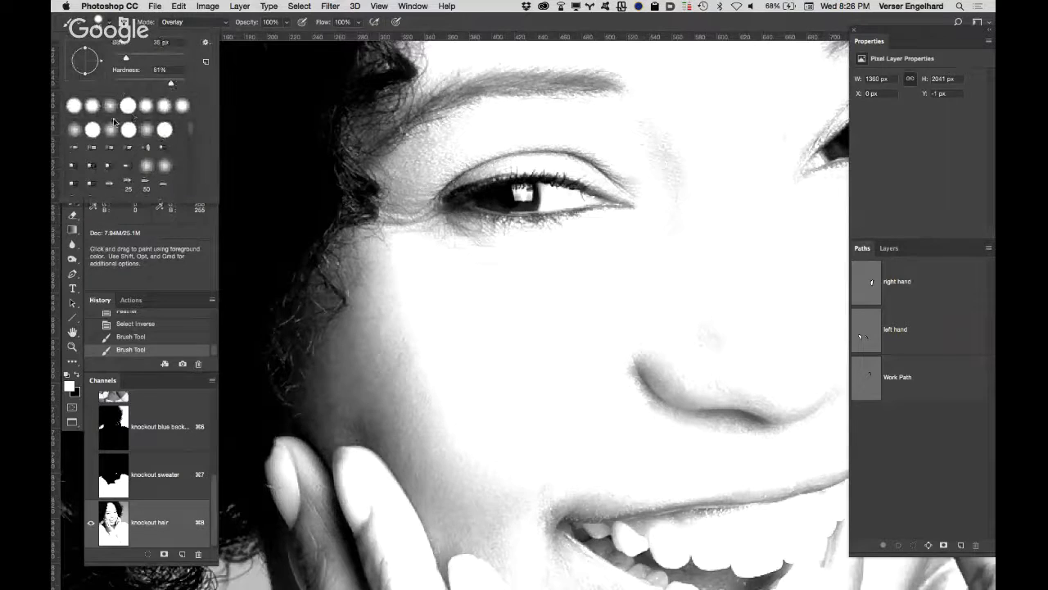
{"action": "left_click", "coordinate": [454, 23]}
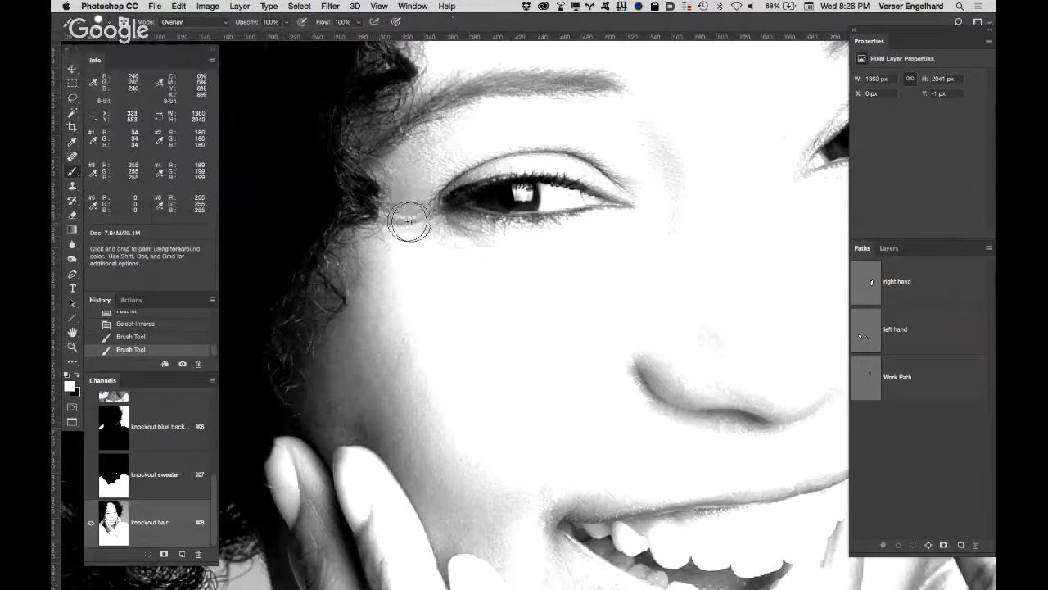
{"action": "mouse_move", "coordinate": [405, 216]}
{"action": "left_mouse_down"}
{"action": "mouse_move", "coordinate": [458, 211]}
{"action": "mouse_move", "coordinate": [403, 207]}
{"action": "mouse_move", "coordinate": [398, 158]}
{"action": "mouse_move", "coordinate": [454, 96]}
{"action": "mouse_move", "coordinate": [481, 84]}
{"action": "mouse_move", "coordinate": [448, 153]}
{"action": "mouse_move", "coordinate": [432, 255]}
{"action": "mouse_move", "coordinate": [411, 263]}
{"action": "mouse_move", "coordinate": [372, 248]}
{"action": "mouse_move", "coordinate": [399, 267]}
{"action": "mouse_move", "coordinate": [366, 256]}
{"action": "mouse_move", "coordinate": [439, 310]}
{"action": "mouse_move", "coordinate": [393, 302]}
{"action": "mouse_move", "coordinate": [375, 257]}
{"action": "mouse_move", "coordinate": [351, 234]}
{"action": "left_mouse_up"}
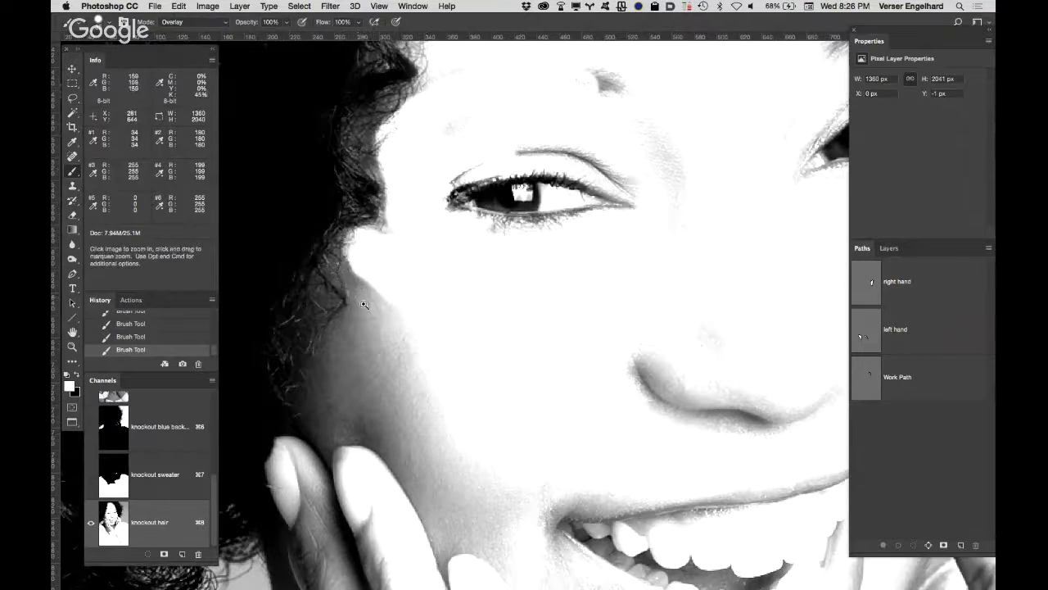
Step: Set the brush to 68% opacity and 0% hardness, enlarge it, and paint the shadowed left cheek white up to the curls
{"action": "left_click", "coordinate": [363, 300], "text": "super"}
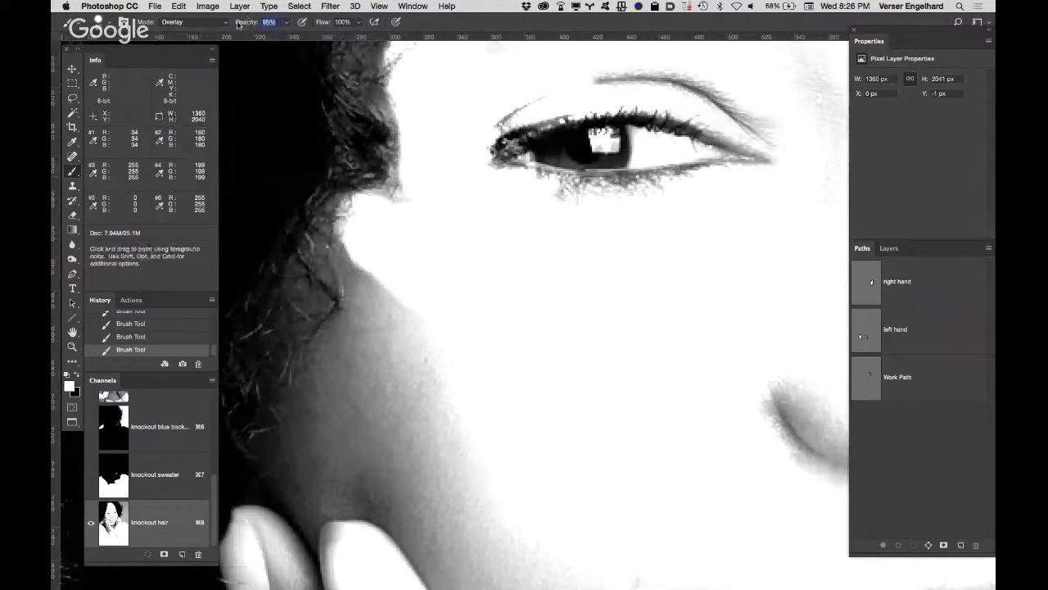
{"action": "left_click", "coordinate": [103, 23]}
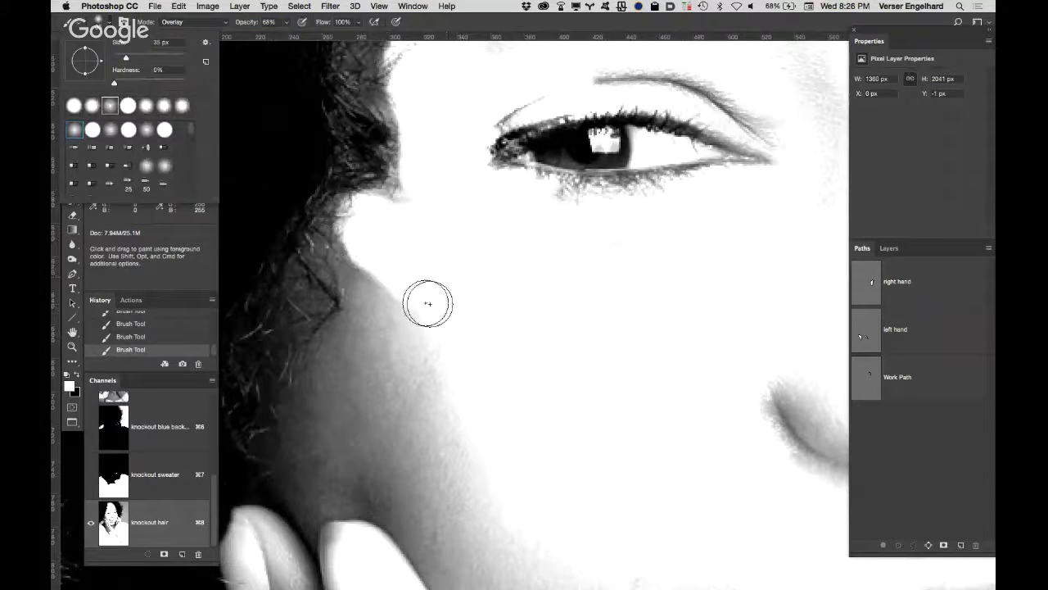
{"action": "left_click", "coordinate": [453, 22]}
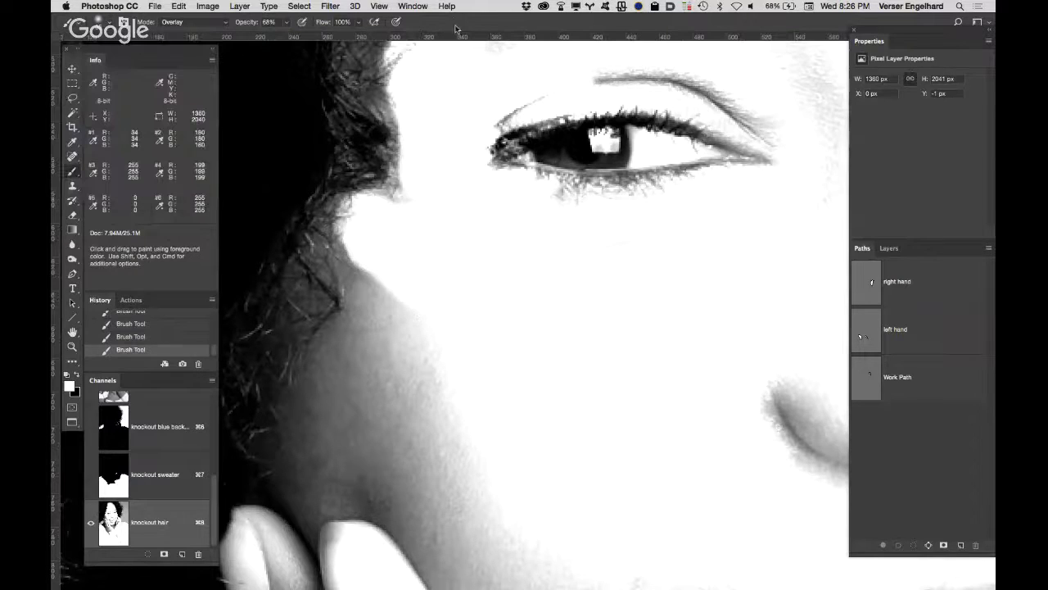
{"action": "key", "text": "bracketright"}
{"action": "key", "text": "bracketright"}
{"action": "key", "text": "bracketright"}
{"action": "key", "text": "bracketright"}
{"action": "key", "text": "bracketright"}
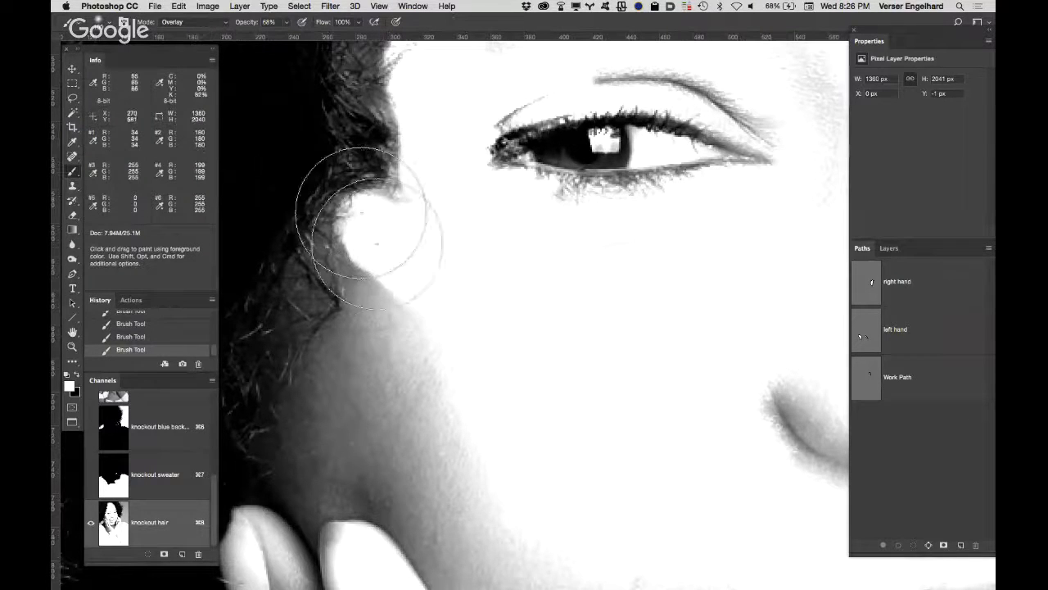
{"action": "mouse_move", "coordinate": [362, 261]}
{"action": "left_mouse_down"}
{"action": "mouse_move", "coordinate": [434, 313]}
{"action": "mouse_move", "coordinate": [417, 340]}
{"action": "mouse_move", "coordinate": [442, 365]}
{"action": "mouse_move", "coordinate": [355, 323]}
{"action": "mouse_move", "coordinate": [377, 358]}
{"action": "mouse_move", "coordinate": [323, 402]}
{"action": "mouse_move", "coordinate": [425, 419]}
{"action": "mouse_move", "coordinate": [398, 432]}
{"action": "mouse_move", "coordinate": [325, 400]}
{"action": "mouse_move", "coordinate": [433, 422]}
{"action": "mouse_move", "coordinate": [313, 429]}
{"action": "mouse_move", "coordinate": [389, 450]}
{"action": "mouse_move", "coordinate": [335, 476]}
{"action": "mouse_move", "coordinate": [406, 480]}
{"action": "mouse_move", "coordinate": [322, 491]}
{"action": "mouse_move", "coordinate": [376, 487]}
{"action": "mouse_move", "coordinate": [325, 492]}
{"action": "mouse_move", "coordinate": [358, 470]}
{"action": "mouse_move", "coordinate": [413, 470]}
{"action": "left_mouse_up"}
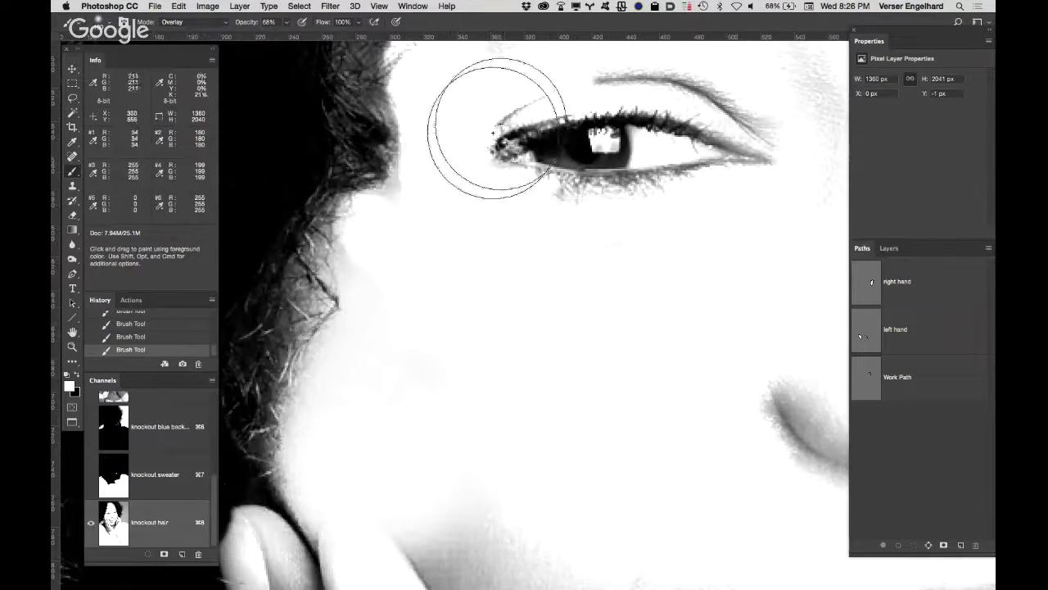
Step: Brush white over the grey skin along the left temple and hairline up to the forehead
{"action": "mouse_move", "coordinate": [526, 221]}
{"action": "left_mouse_down"}
{"action": "mouse_move", "coordinate": [527, 443]}
{"action": "mouse_move", "coordinate": [559, 582]}
{"action": "left_mouse_up"}
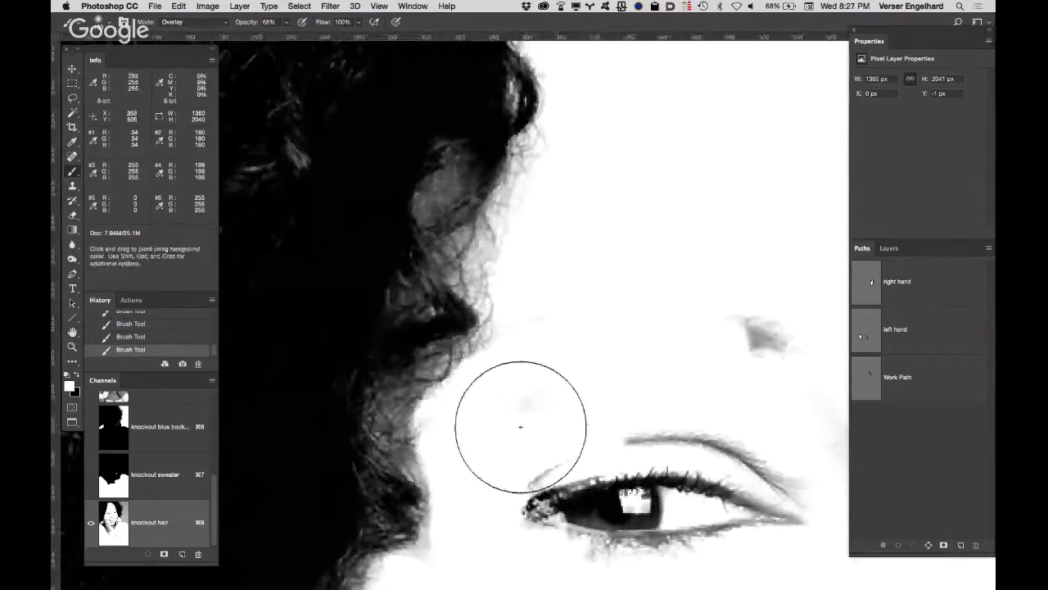
{"action": "mouse_move", "coordinate": [522, 408]}
{"action": "left_mouse_down"}
{"action": "mouse_move", "coordinate": [488, 379]}
{"action": "mouse_move", "coordinate": [502, 317]}
{"action": "mouse_move", "coordinate": [467, 271]}
{"action": "mouse_move", "coordinate": [457, 276]}
{"action": "mouse_move", "coordinate": [500, 279]}
{"action": "mouse_move", "coordinate": [477, 240]}
{"action": "mouse_move", "coordinate": [498, 214]}
{"action": "mouse_move", "coordinate": [485, 192]}
{"action": "mouse_move", "coordinate": [554, 242]}
{"action": "mouse_move", "coordinate": [524, 424]}
{"action": "mouse_move", "coordinate": [505, 371]}
{"action": "left_mouse_up"}
{"action": "mouse_move", "coordinate": [565, 319]}
{"action": "left_mouse_down"}
{"action": "mouse_move", "coordinate": [578, 351]}
{"action": "mouse_move", "coordinate": [575, 450]}
{"action": "mouse_move", "coordinate": [559, 393]}
{"action": "mouse_move", "coordinate": [551, 420]}
{"action": "left_mouse_up"}
{"action": "mouse_move", "coordinate": [501, 215]}
{"action": "left_mouse_down"}
{"action": "mouse_move", "coordinate": [607, 199]}
{"action": "mouse_move", "coordinate": [645, 231]}
{"action": "mouse_move", "coordinate": [701, 218]}
{"action": "mouse_move", "coordinate": [714, 240]}
{"action": "mouse_move", "coordinate": [732, 211]}
{"action": "mouse_move", "coordinate": [718, 297]}
{"action": "left_mouse_up"}
{"action": "left_click_drag", "start_coordinate": [603, 304], "coordinate": [395, 265]}
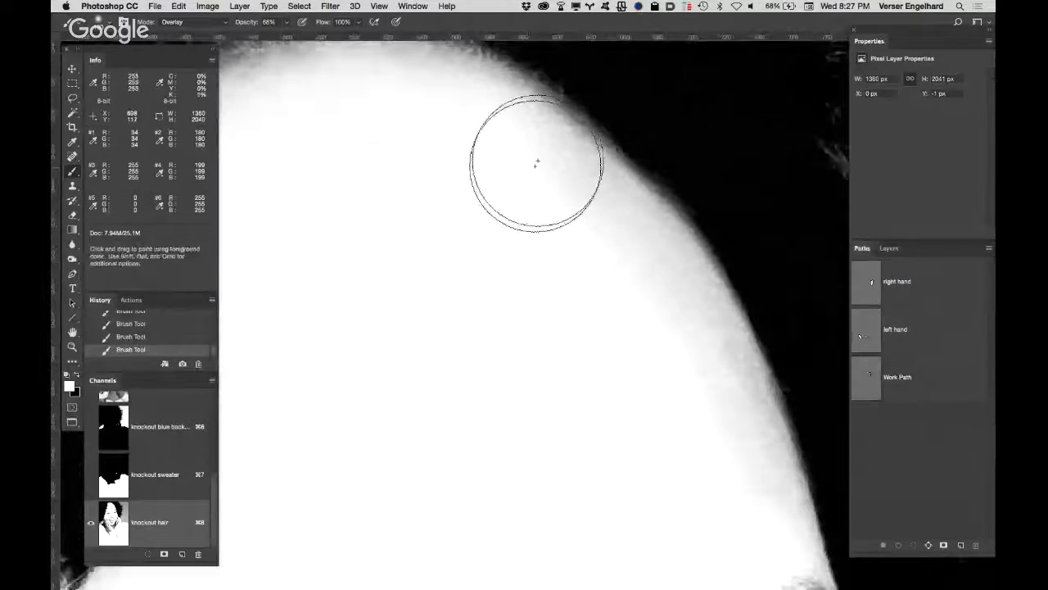
Step: Lighten the forehead's right edge, the right eyebrow and the skin around the right eye with white Overlay strokes
{"action": "mouse_move", "coordinate": [579, 202]}
{"action": "left_mouse_down"}
{"action": "mouse_move", "coordinate": [543, 271]}
{"action": "mouse_move", "coordinate": [614, 234]}
{"action": "mouse_move", "coordinate": [561, 290]}
{"action": "mouse_move", "coordinate": [579, 321]}
{"action": "mouse_move", "coordinate": [640, 301]}
{"action": "mouse_move", "coordinate": [652, 311]}
{"action": "mouse_move", "coordinate": [613, 348]}
{"action": "mouse_move", "coordinate": [704, 326]}
{"action": "mouse_move", "coordinate": [679, 433]}
{"action": "left_mouse_up"}
{"action": "left_click_drag", "start_coordinate": [599, 304], "coordinate": [500, 140]}
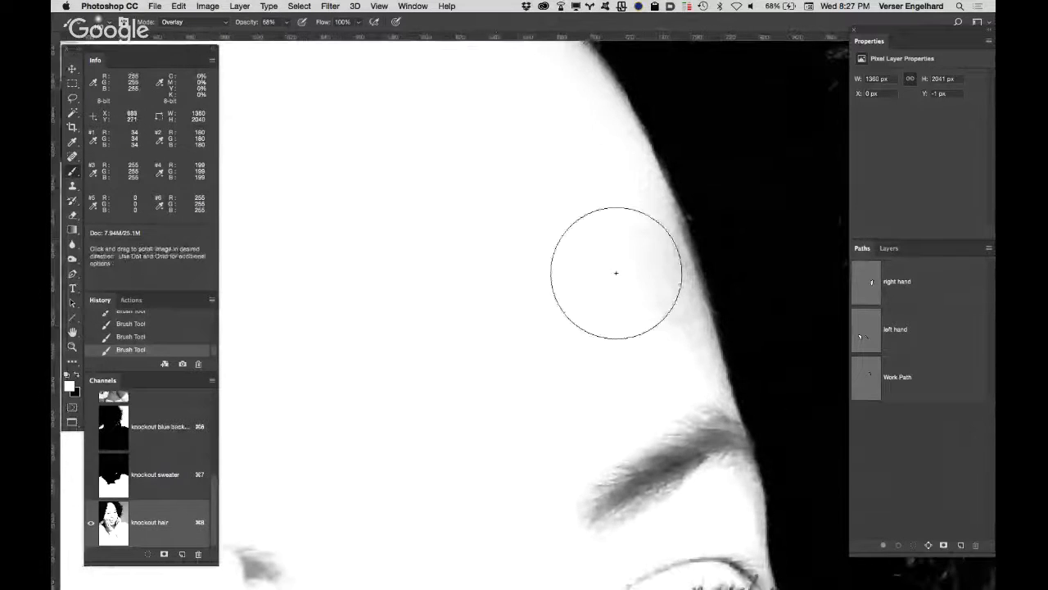
{"action": "mouse_move", "coordinate": [576, 292]}
{"action": "left_mouse_down"}
{"action": "mouse_move", "coordinate": [613, 336]}
{"action": "mouse_move", "coordinate": [608, 370]}
{"action": "mouse_move", "coordinate": [649, 380]}
{"action": "mouse_move", "coordinate": [607, 438]}
{"action": "mouse_move", "coordinate": [669, 452]}
{"action": "mouse_move", "coordinate": [599, 498]}
{"action": "left_mouse_up"}
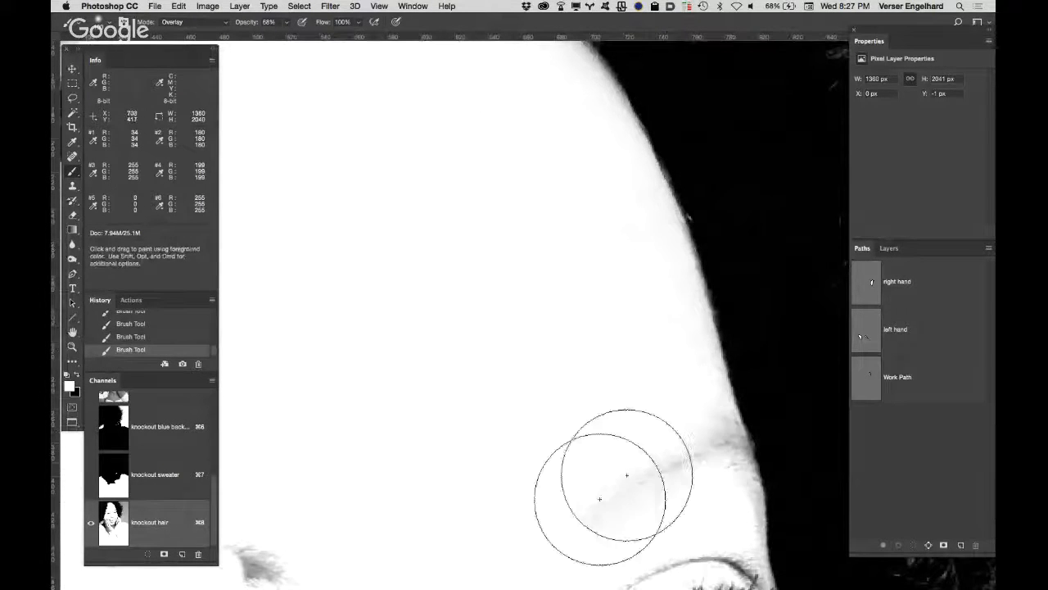
{"action": "mouse_move", "coordinate": [596, 361]}
{"action": "left_mouse_down"}
{"action": "mouse_move", "coordinate": [596, 282]}
{"action": "mouse_move", "coordinate": [529, 166]}
{"action": "left_mouse_up"}
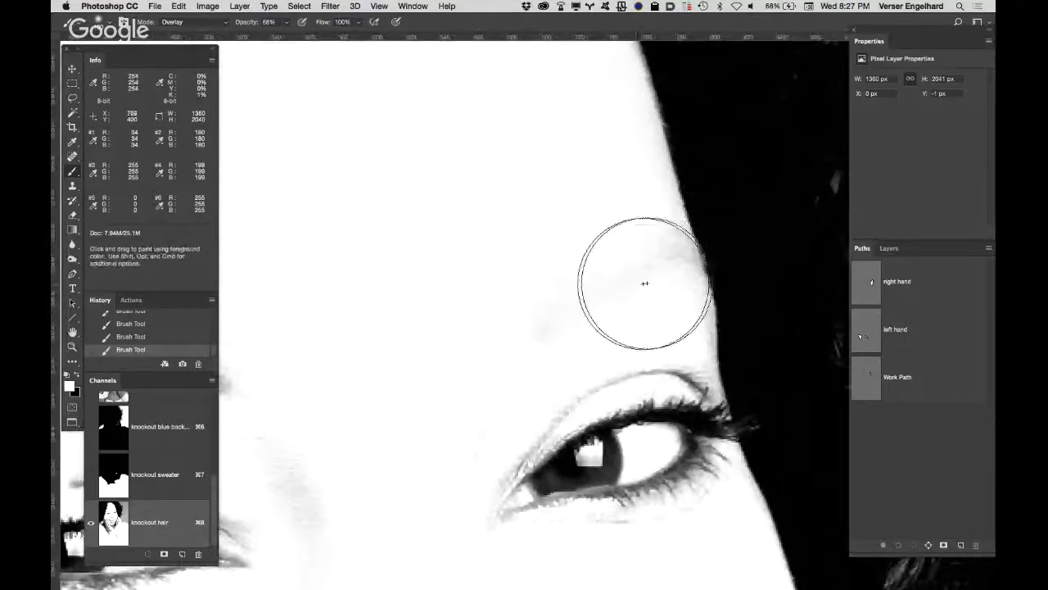
{"action": "left_click_drag", "start_coordinate": [577, 254], "coordinate": [558, 193]}
{"action": "mouse_move", "coordinate": [575, 223]}
{"action": "left_mouse_down"}
{"action": "mouse_move", "coordinate": [576, 258]}
{"action": "mouse_move", "coordinate": [548, 328]}
{"action": "mouse_move", "coordinate": [602, 258]}
{"action": "mouse_move", "coordinate": [581, 208]}
{"action": "mouse_move", "coordinate": [596, 296]}
{"action": "mouse_move", "coordinate": [581, 195]}
{"action": "mouse_move", "coordinate": [602, 250]}
{"action": "mouse_move", "coordinate": [558, 242]}
{"action": "left_mouse_up"}
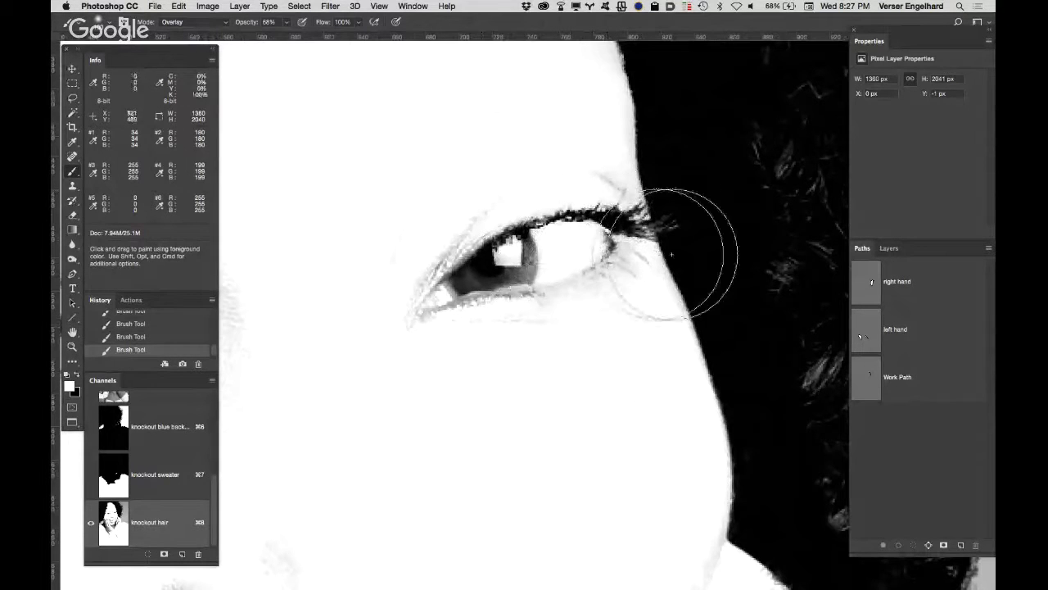
Step: Switch to a Normal-mode brush with 100% hardness and 100% opacity, and paint black over the right eyelashes that overlap the hair
{"action": "left_click", "coordinate": [201, 26]}
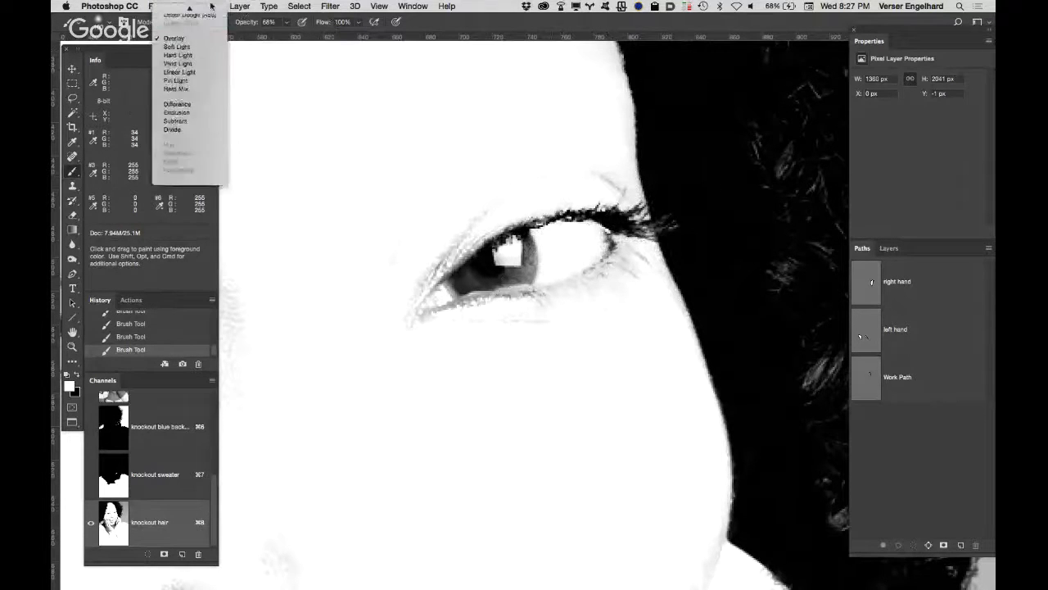
{"action": "left_click", "coordinate": [202, 11]}
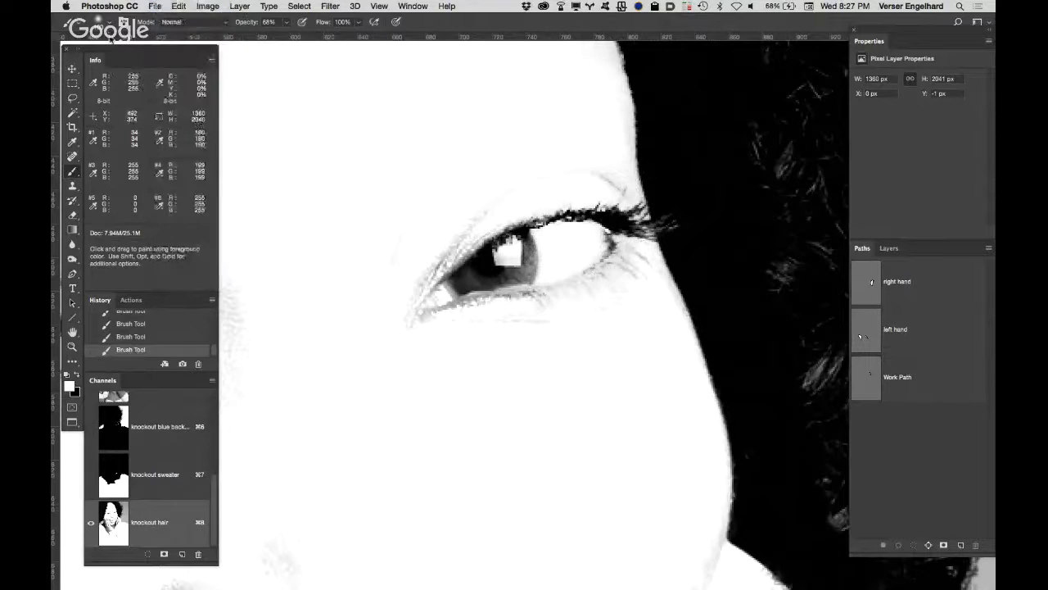
{"action": "left_click", "coordinate": [108, 25]}
{"action": "left_click", "coordinate": [92, 131]}
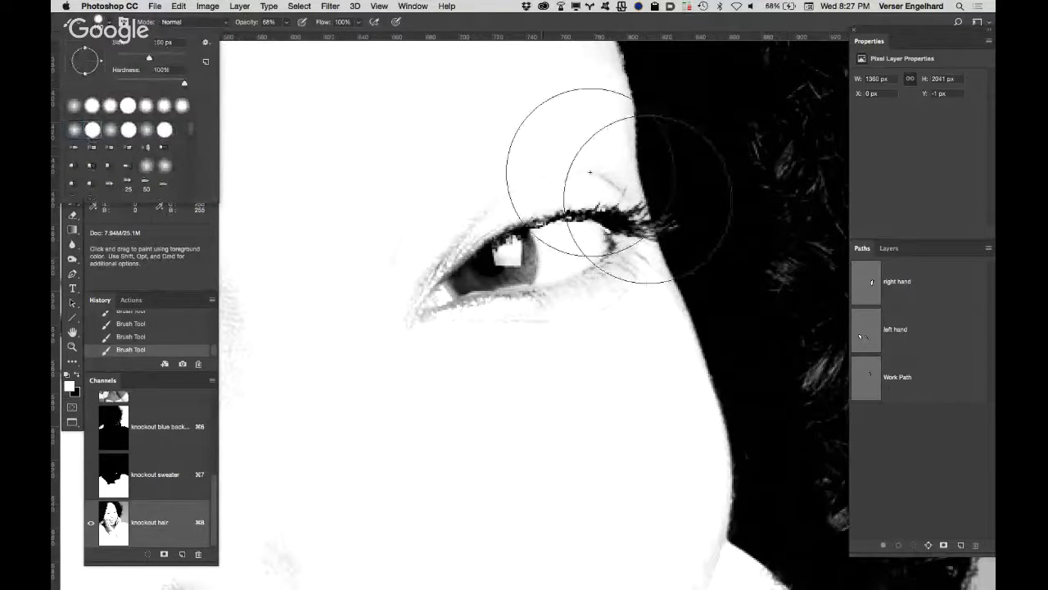
{"action": "left_click", "coordinate": [736, 201]}
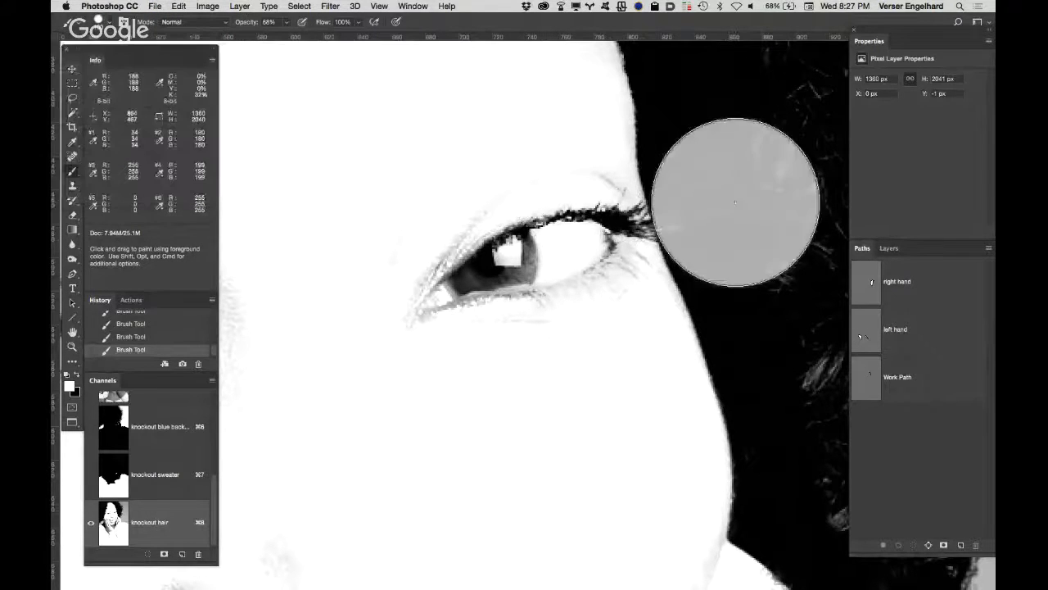
{"action": "key", "text": "super+z"}
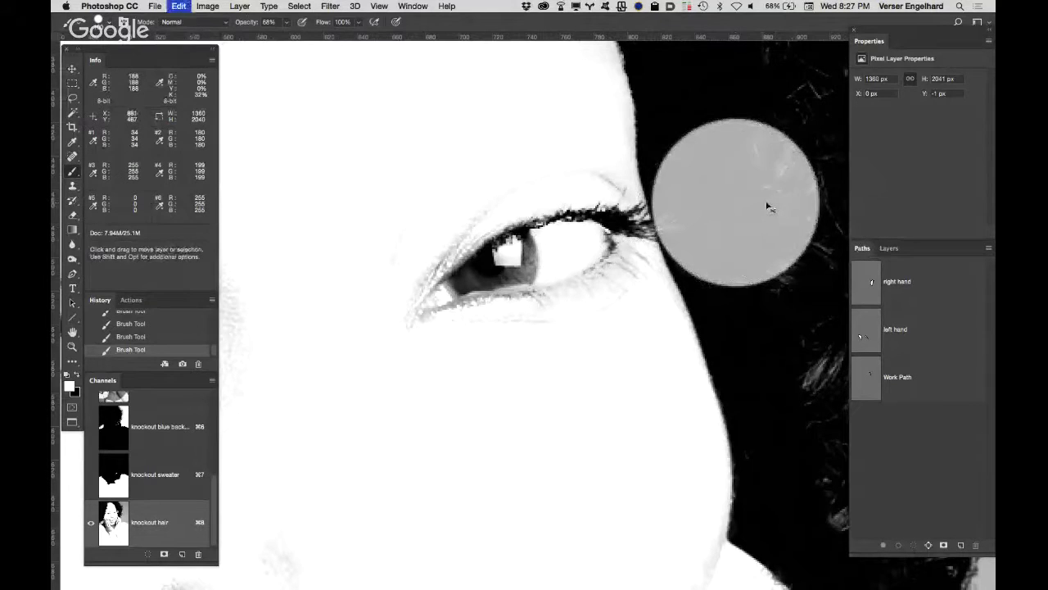
{"action": "key", "text": "x"}
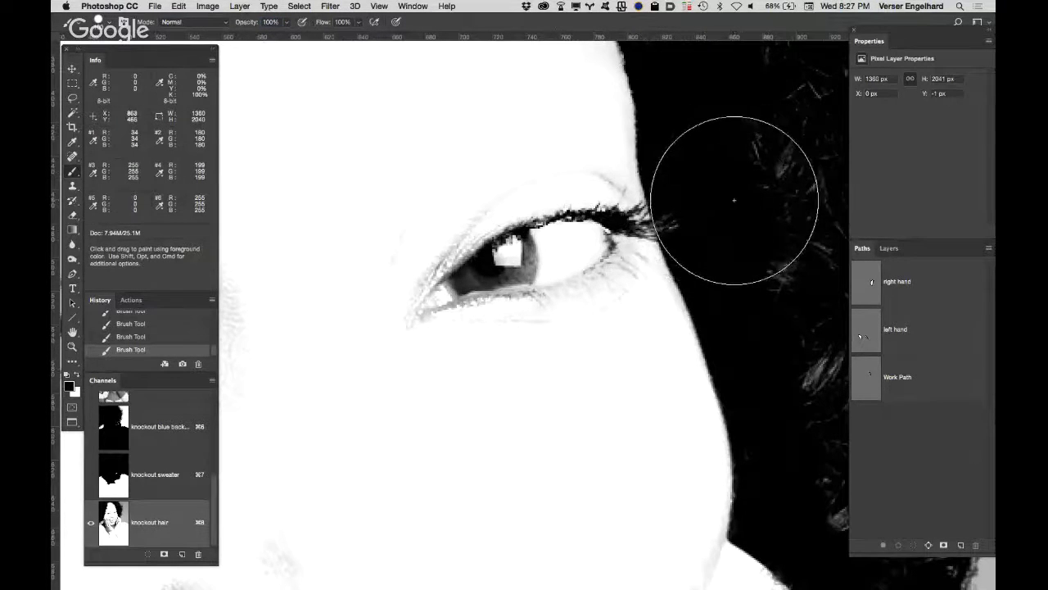
{"action": "left_click_drag", "start_coordinate": [735, 199], "coordinate": [752, 215]}
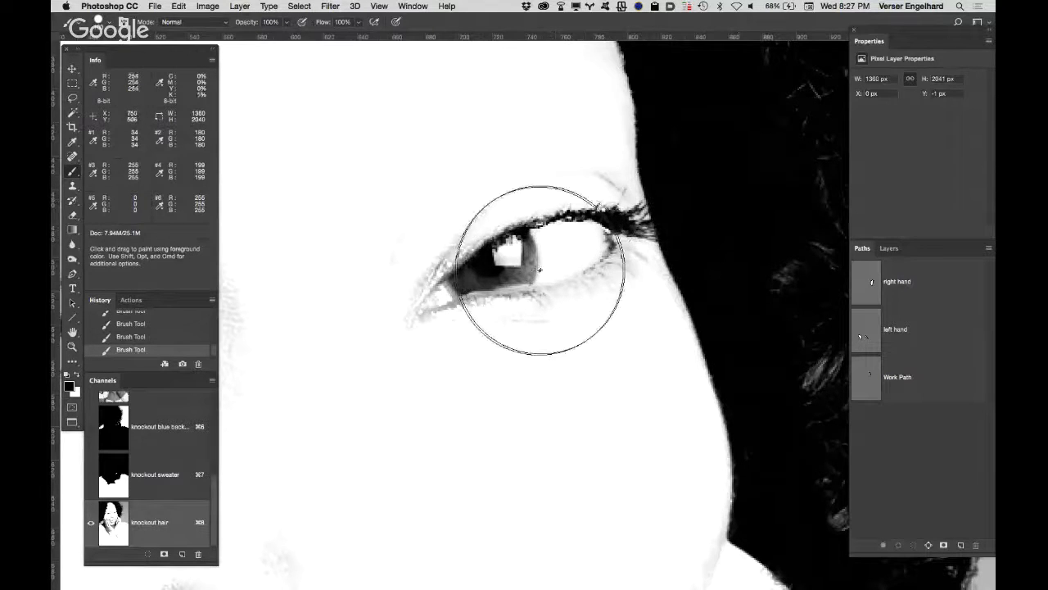
Step: Swap the painting colour to white and cover the whole right eye and its remaining lashes
{"action": "key", "text": "x"}
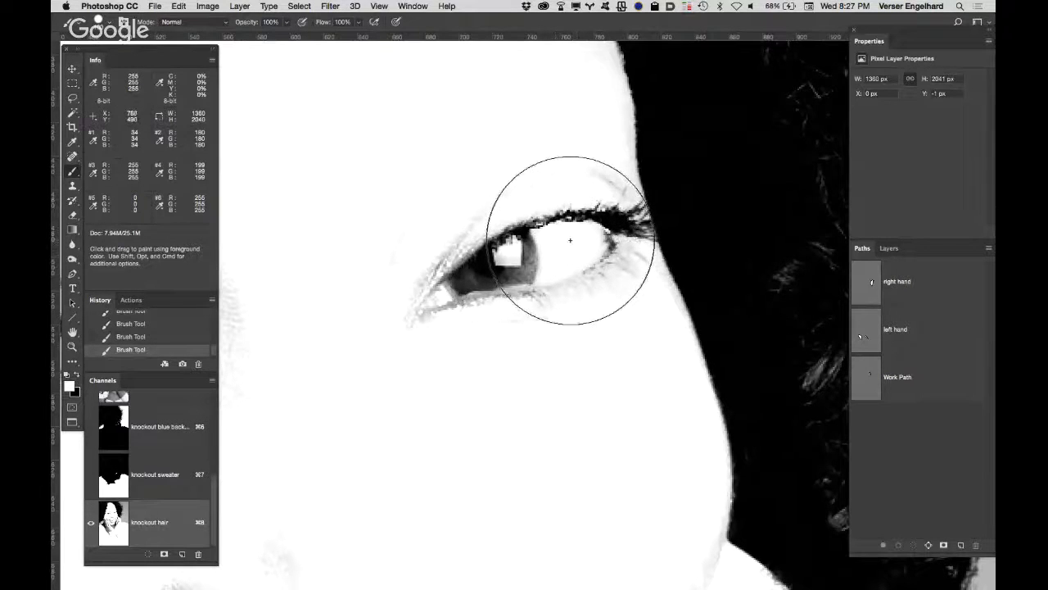
{"action": "left_click", "coordinate": [568, 252]}
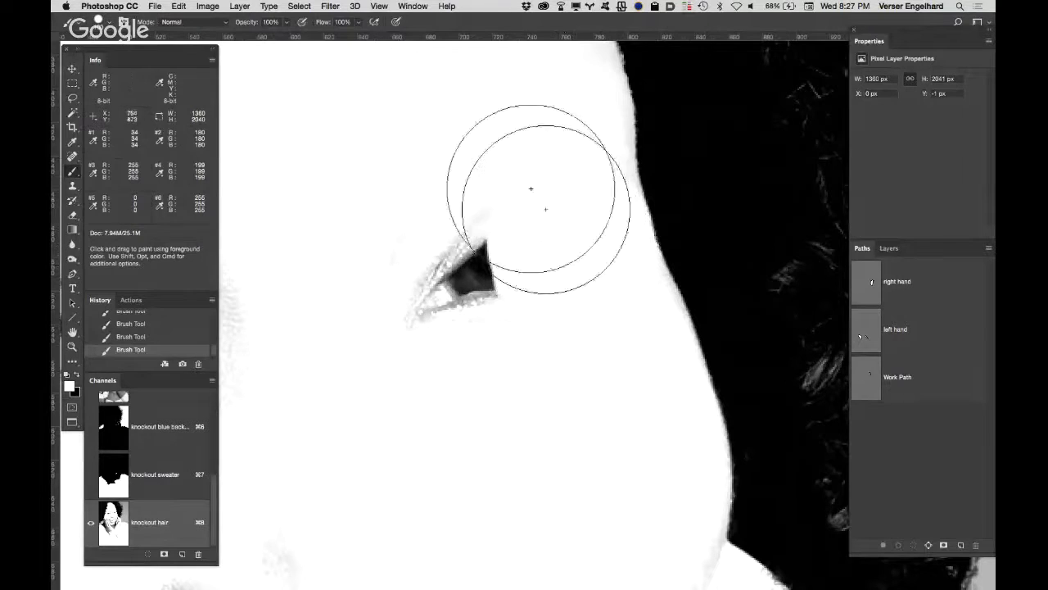
{"action": "left_click_drag", "start_coordinate": [533, 187], "coordinate": [418, 317]}
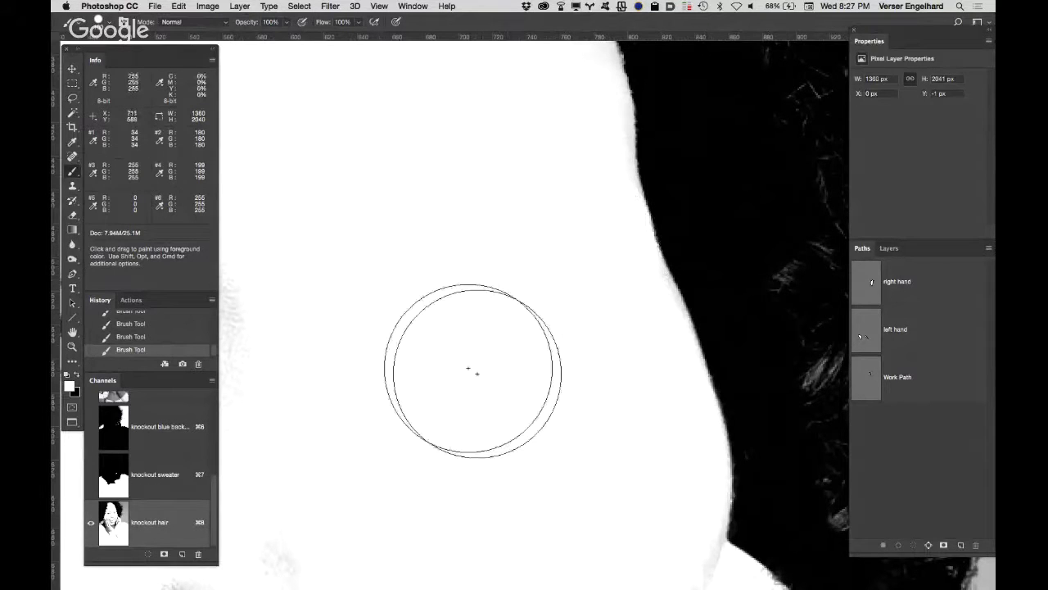
{"action": "left_click", "coordinate": [435, 352], "text": "alt"}
Step: Paint solid white over the left eye, the nose, the right cheek and the adjoining part of the mouth
{"action": "left_click", "coordinate": [364, 299], "text": "alt"}
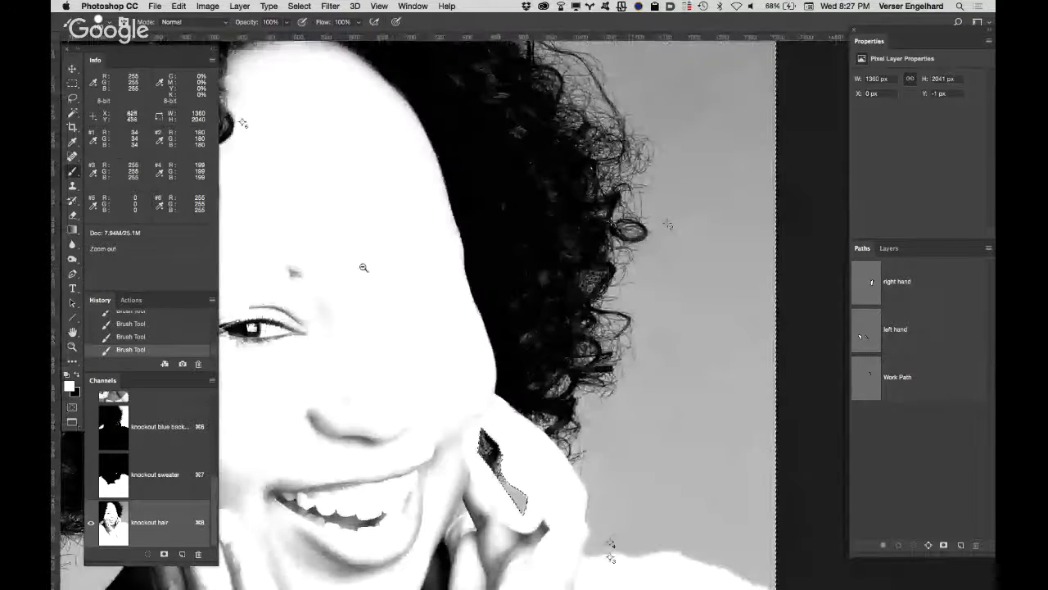
{"action": "left_click_drag", "start_coordinate": [363, 267], "coordinate": [585, 226]}
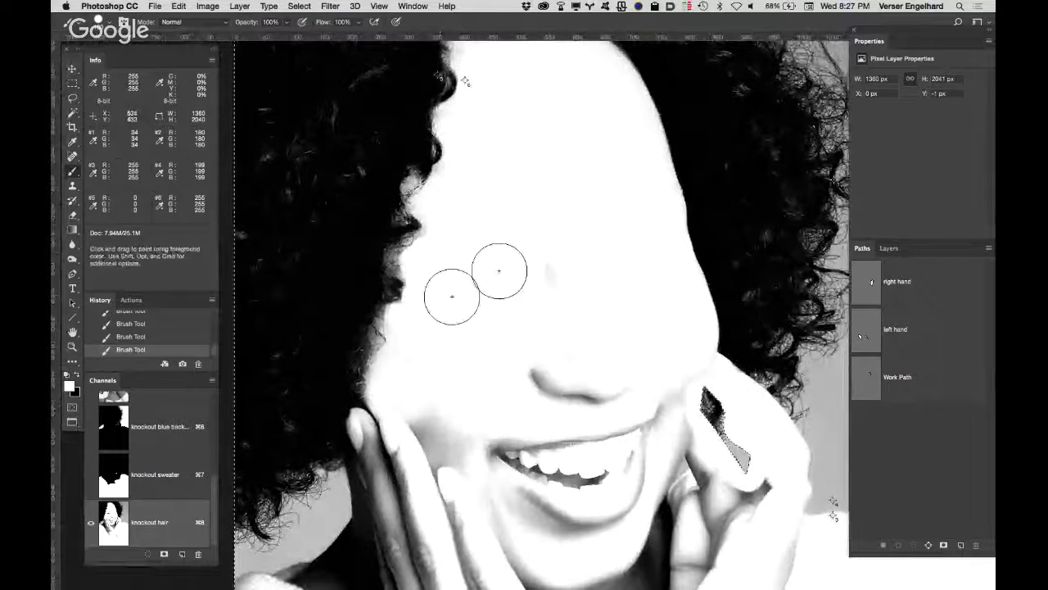
{"action": "mouse_move", "coordinate": [498, 270]}
{"action": "left_mouse_down"}
{"action": "mouse_move", "coordinate": [520, 386]}
{"action": "mouse_move", "coordinate": [599, 378]}
{"action": "mouse_move", "coordinate": [629, 388]}
{"action": "mouse_move", "coordinate": [604, 402]}
{"action": "mouse_move", "coordinate": [600, 465]}
{"action": "mouse_move", "coordinate": [641, 446]}
{"action": "mouse_move", "coordinate": [643, 370]}
{"action": "mouse_move", "coordinate": [664, 403]}
{"action": "mouse_move", "coordinate": [664, 443]}
{"action": "mouse_move", "coordinate": [678, 432]}
{"action": "mouse_move", "coordinate": [673, 452]}
{"action": "mouse_move", "coordinate": [733, 406]}
{"action": "mouse_move", "coordinate": [638, 319]}
{"action": "left_mouse_up"}
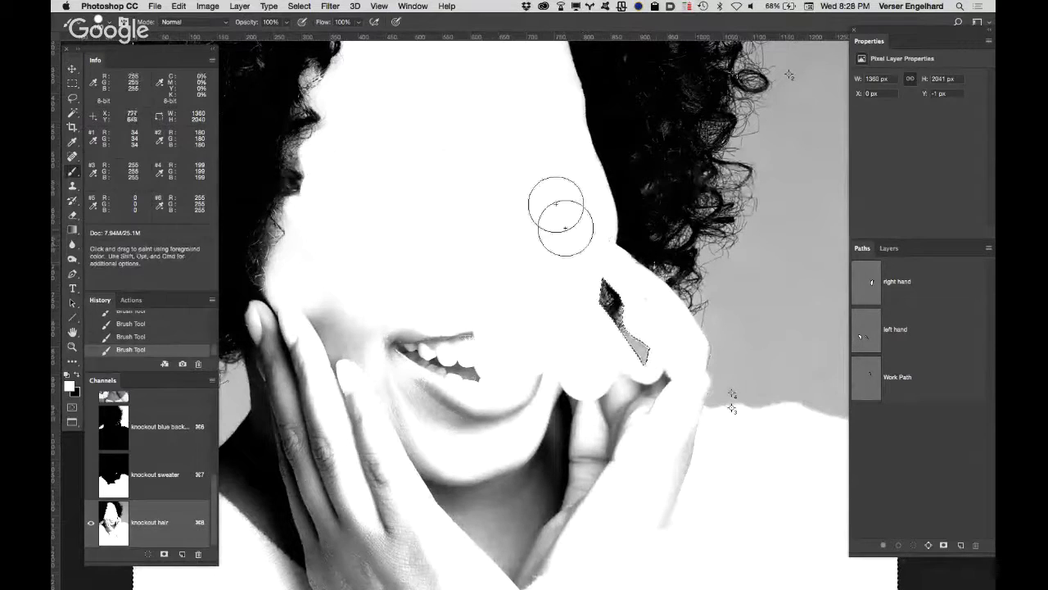
{"action": "mouse_move", "coordinate": [563, 218]}
{"action": "left_mouse_down"}
{"action": "mouse_move", "coordinate": [566, 240]}
{"action": "mouse_move", "coordinate": [681, 323]}
{"action": "left_mouse_up"}
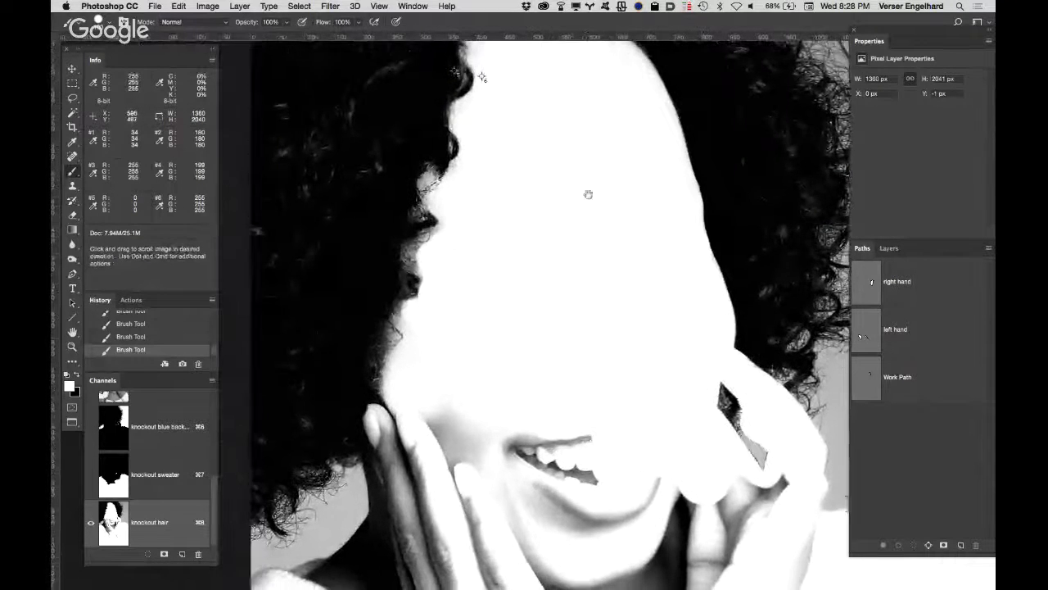
{"action": "left_click_drag", "start_coordinate": [554, 244], "coordinate": [554, 201]}
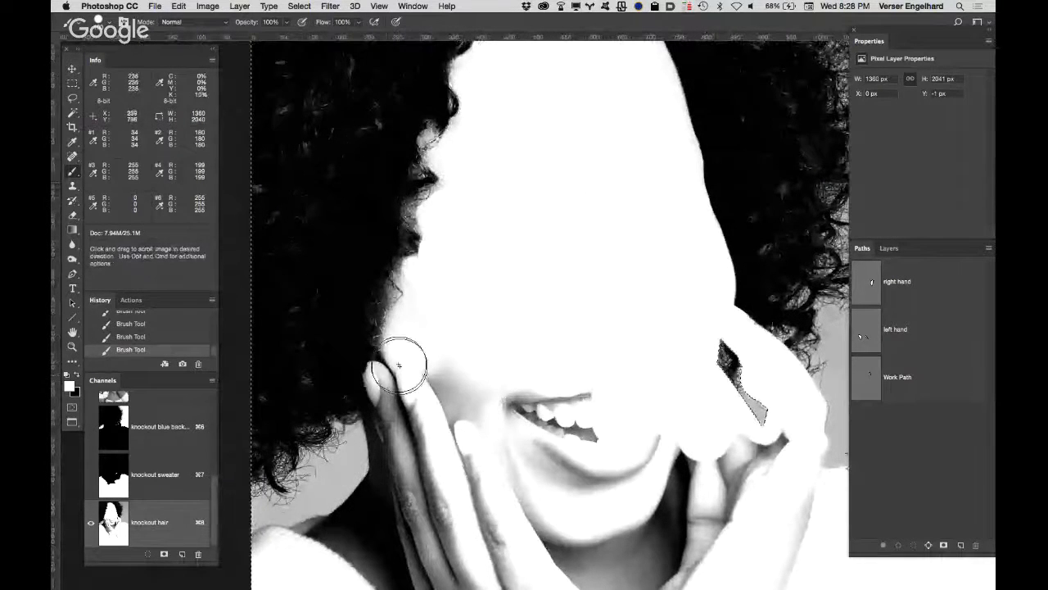
Step: Paint the left cheek, left fingertips and most of the teeth solid white, and clean up the inner forehead
{"action": "mouse_move", "coordinate": [399, 366]}
{"action": "left_mouse_down"}
{"action": "mouse_move", "coordinate": [412, 382]}
{"action": "mouse_move", "coordinate": [391, 370]}
{"action": "mouse_move", "coordinate": [403, 415]}
{"action": "mouse_move", "coordinate": [384, 463]}
{"action": "mouse_move", "coordinate": [386, 420]}
{"action": "mouse_move", "coordinate": [415, 464]}
{"action": "mouse_move", "coordinate": [450, 402]}
{"action": "mouse_move", "coordinate": [503, 431]}
{"action": "mouse_move", "coordinate": [538, 410]}
{"action": "mouse_move", "coordinate": [543, 335]}
{"action": "left_mouse_up"}
{"action": "key", "text": "space"}
{"action": "left_click_drag", "start_coordinate": [479, 282], "coordinate": [433, 458]}
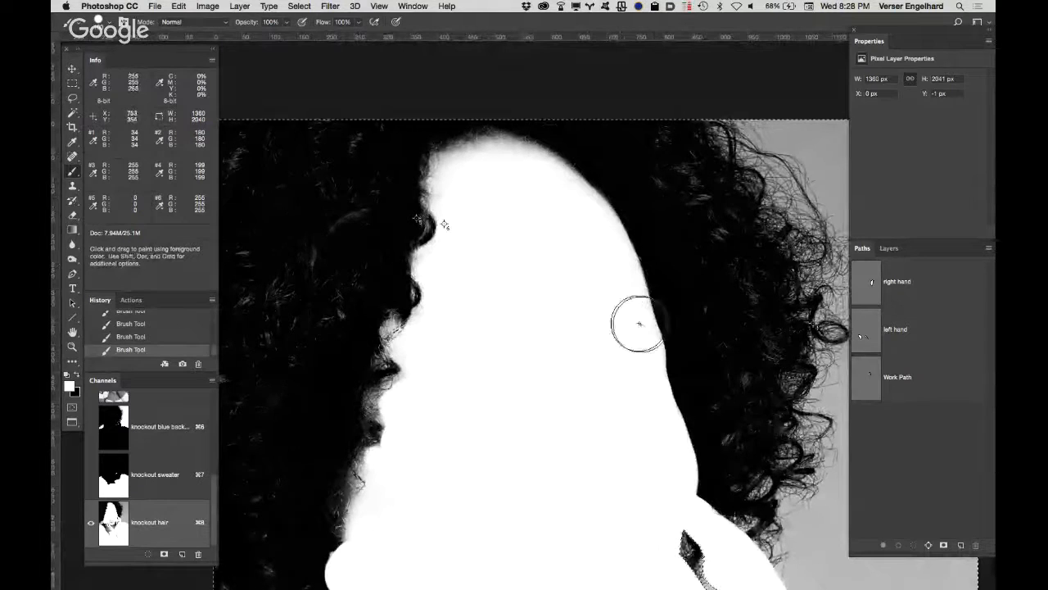
{"action": "key", "text": "space"}
{"action": "mouse_move", "coordinate": [613, 393]}
{"action": "left_mouse_down"}
{"action": "mouse_move", "coordinate": [519, 251]}
{"action": "mouse_move", "coordinate": [516, 191]}
{"action": "left_mouse_up"}
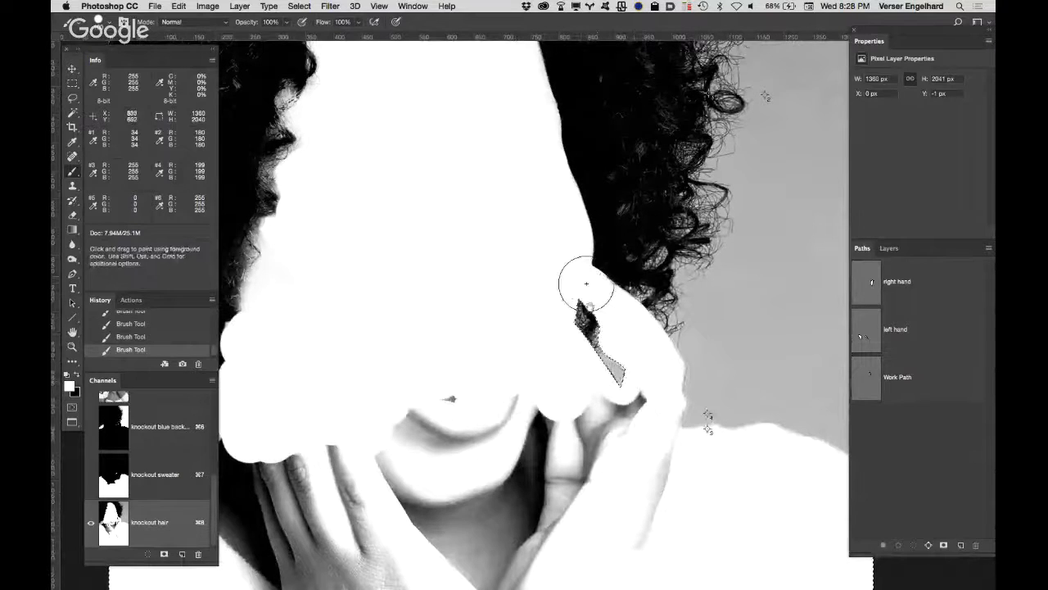
Step: Save the work path around the hair showing through the right hand as "right hand hair"
{"action": "key", "text": "super+space"}
{"action": "left_click", "coordinate": [606, 348], "text": "super"}
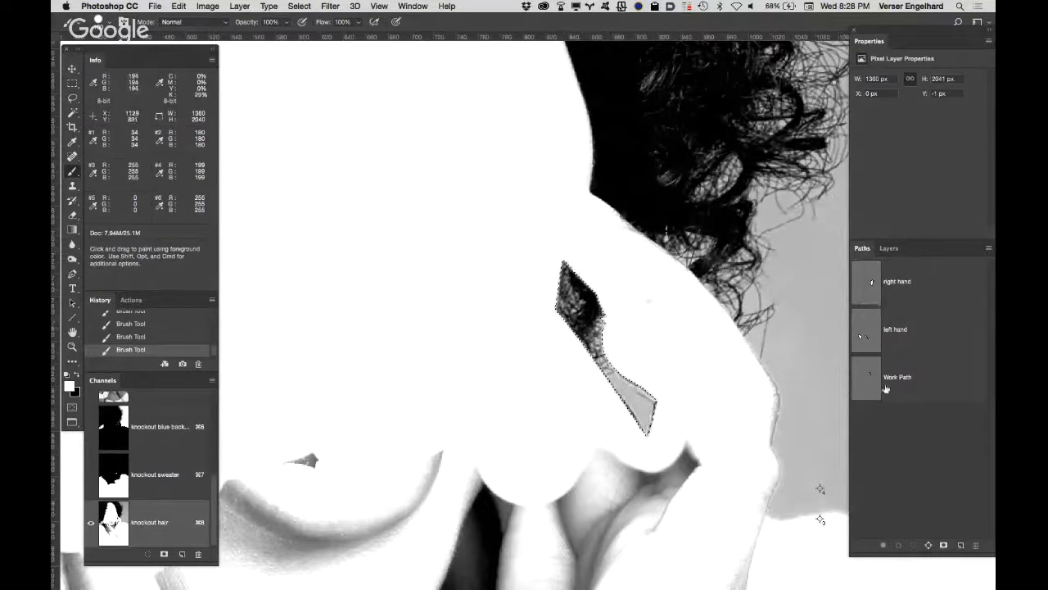
{"action": "left_click", "coordinate": [987, 250]}
{"action": "left_click", "coordinate": [951, 254]}
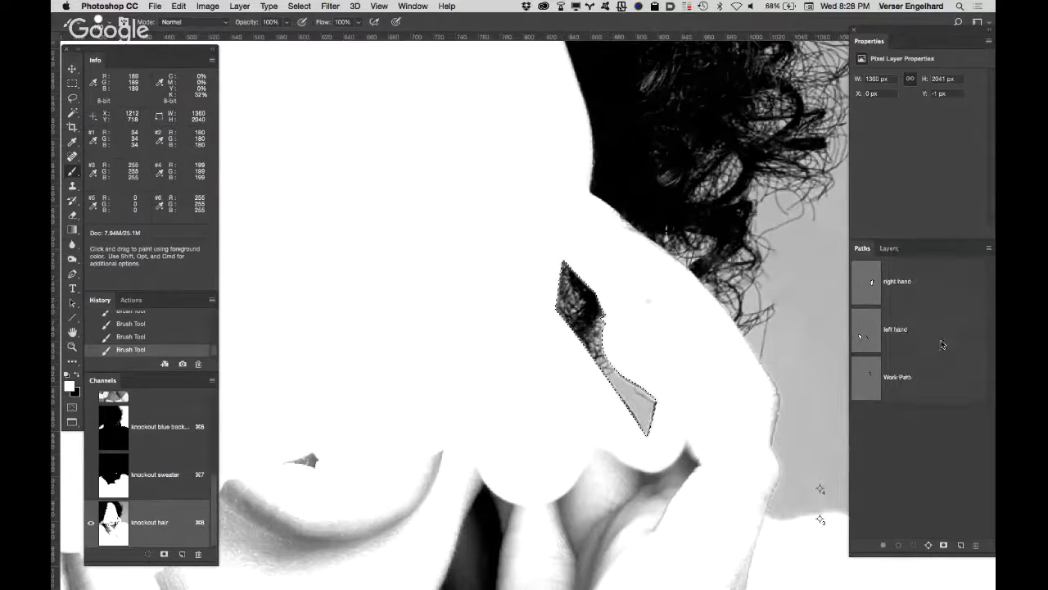
{"action": "left_click", "coordinate": [670, 308]}
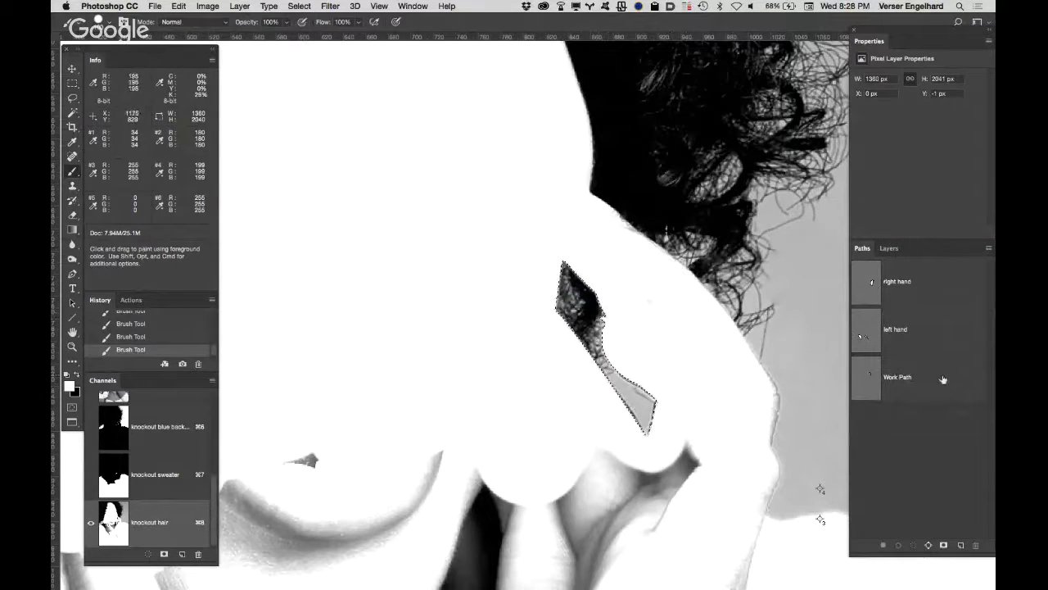
{"action": "left_click", "coordinate": [943, 379]}
{"action": "left_click", "coordinate": [988, 249]}
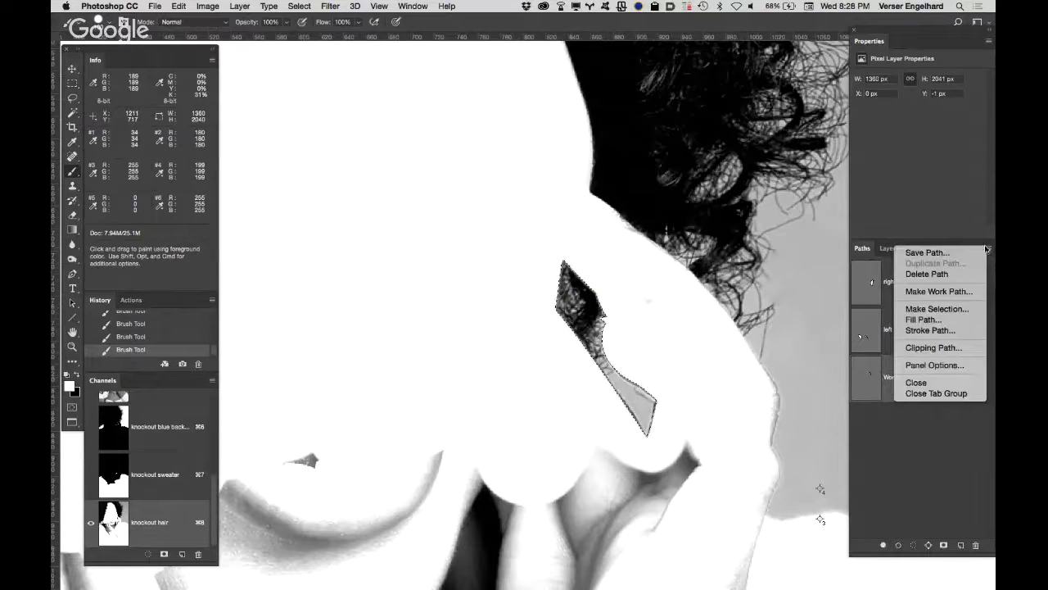
{"action": "left_click", "coordinate": [954, 254]}
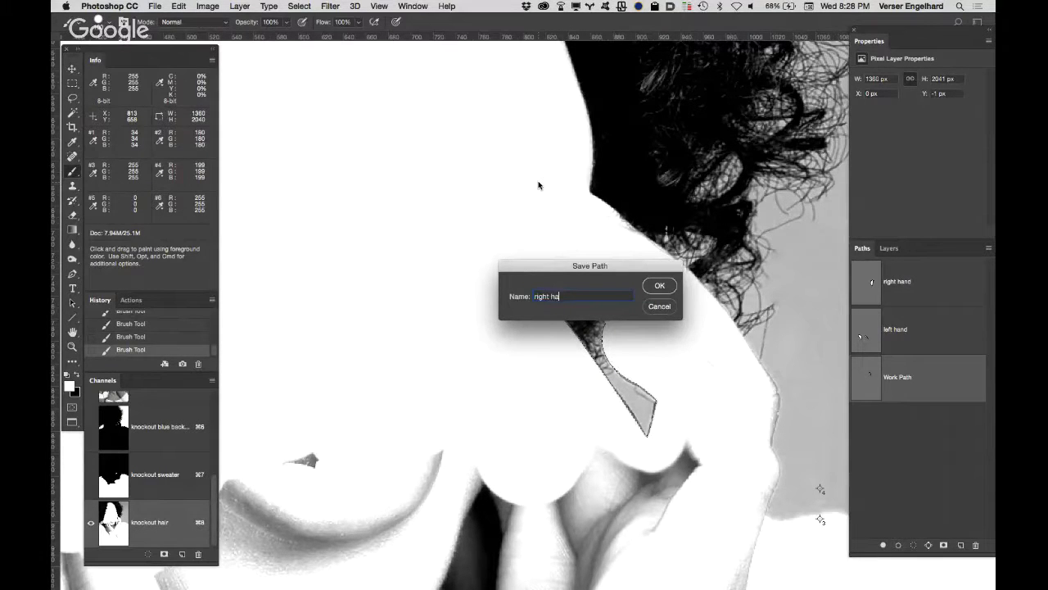
{"action": "type", "text": "air"}
{"action": "left_click", "coordinate": [660, 286]}
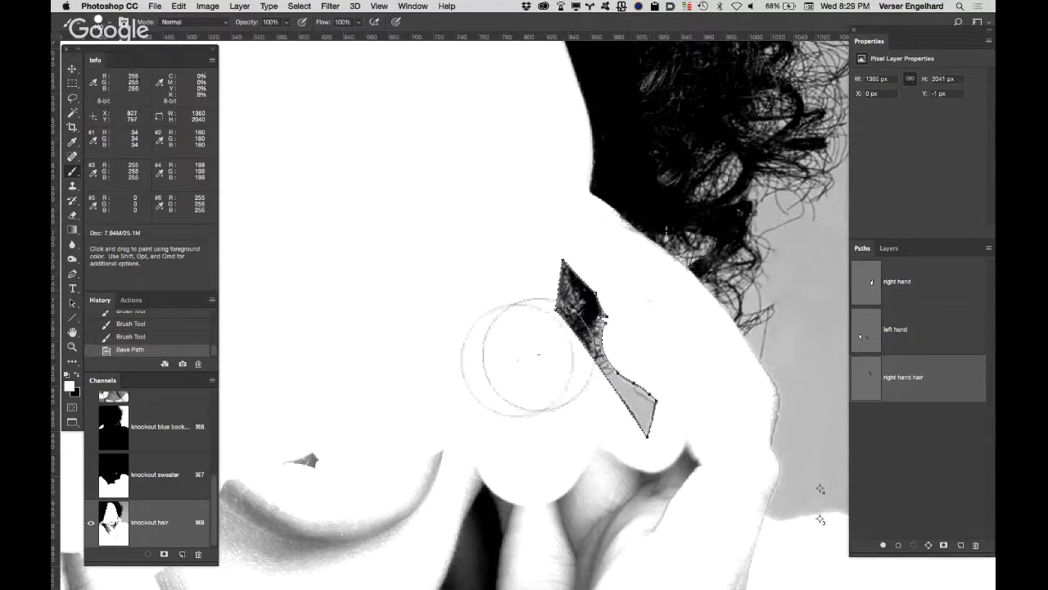
Step: Fit the whole image in view, deselect everything, and return to the RGB composite channel
{"action": "double_click", "coordinate": [72, 331]}
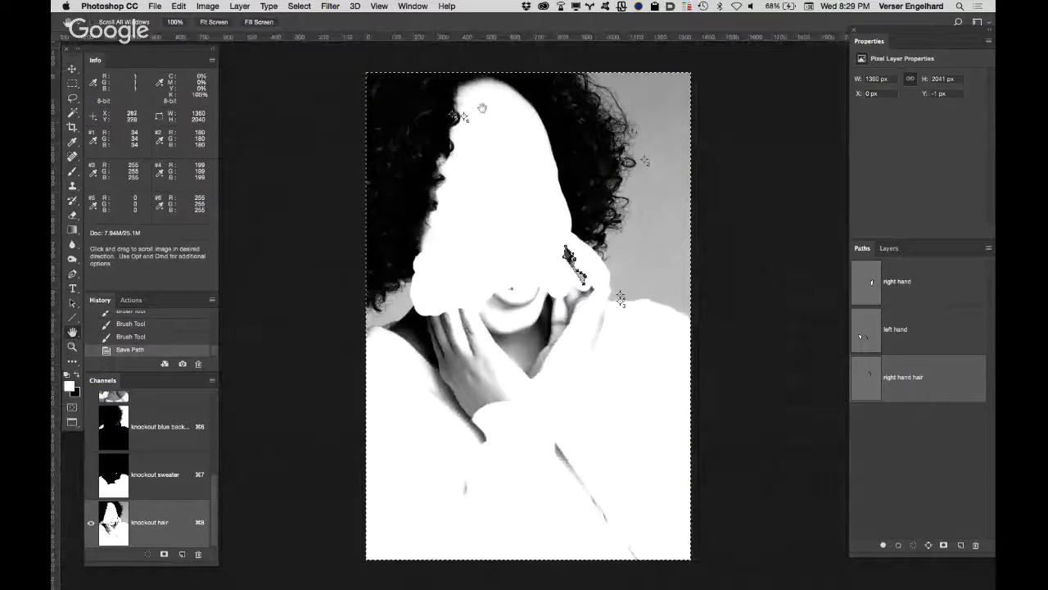
{"action": "key", "text": "z"}
{"action": "key", "text": "super+d"}
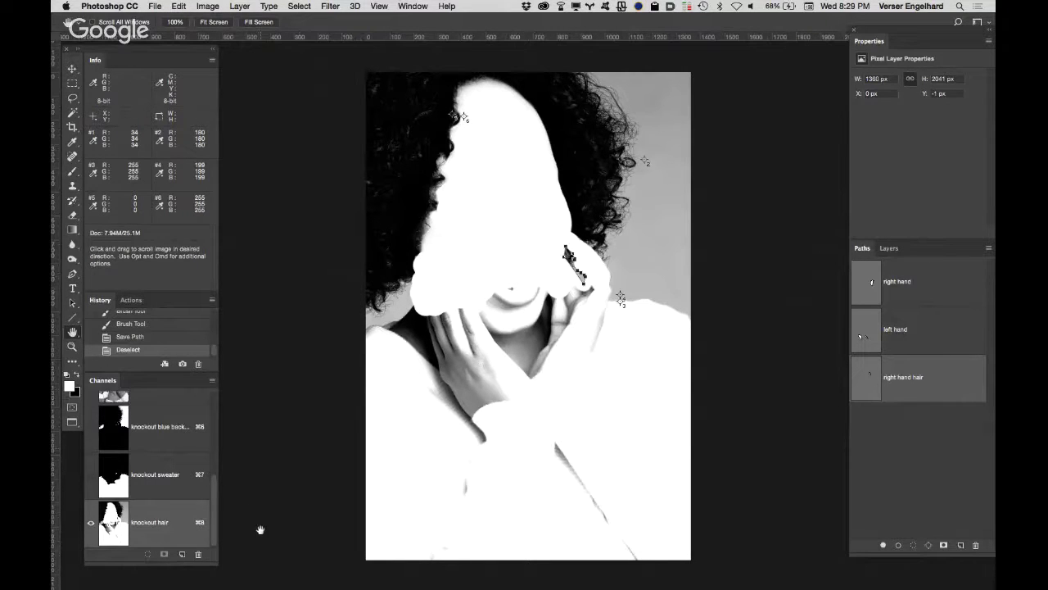
{"action": "left_click", "coordinate": [209, 483]}
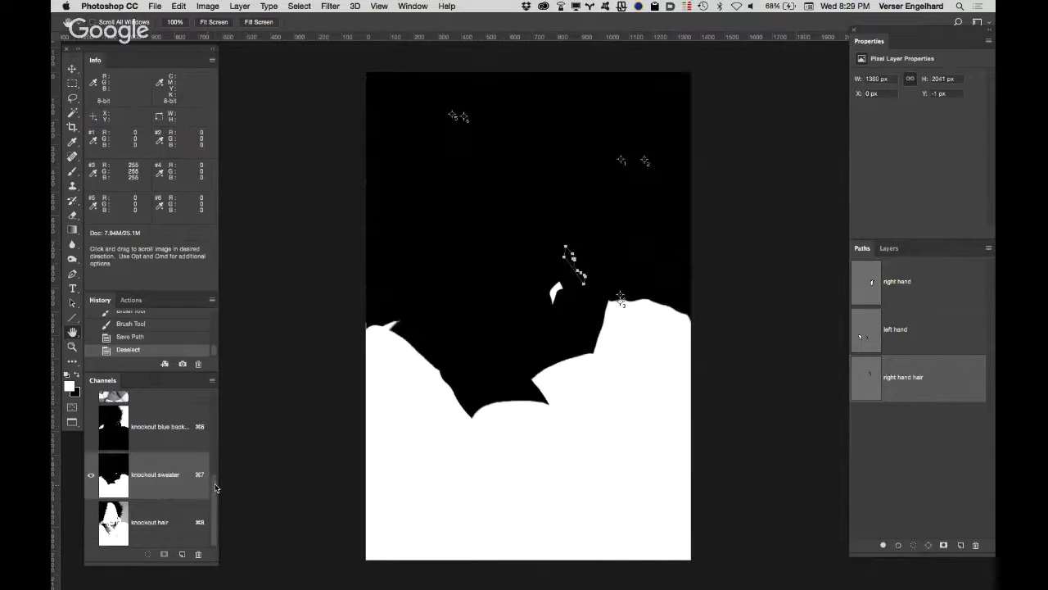
{"action": "scroll", "coordinate": [215, 488], "scroll_direction": "up", "scroll_amount": 5}
{"action": "left_click", "coordinate": [127, 434]}
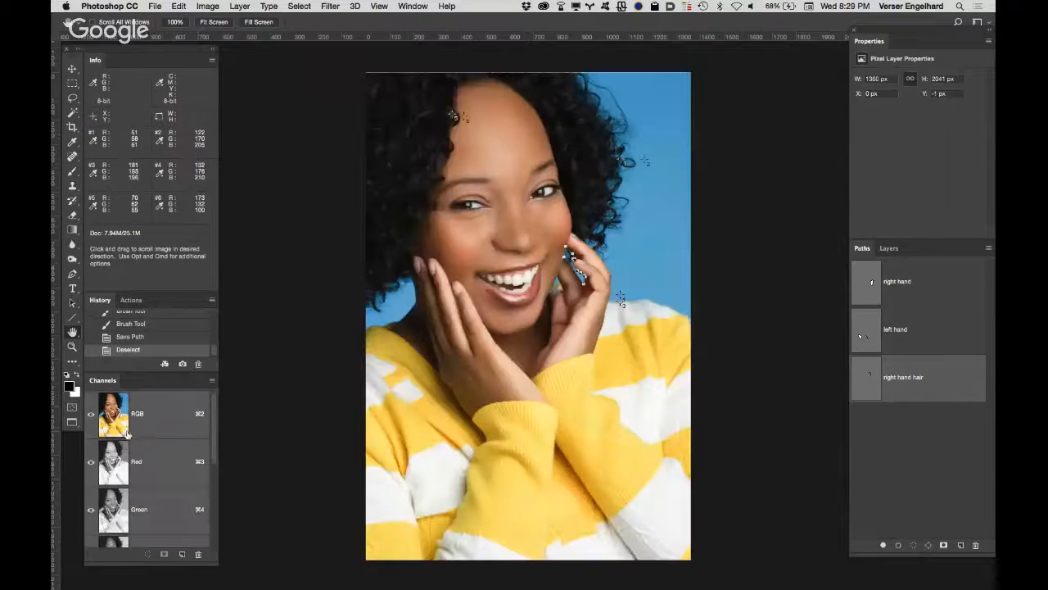
Step: Add an inverted layer mask to the new sunny copy layer from the knockout hair channel's selection
{"action": "left_click", "coordinate": [888, 249]}
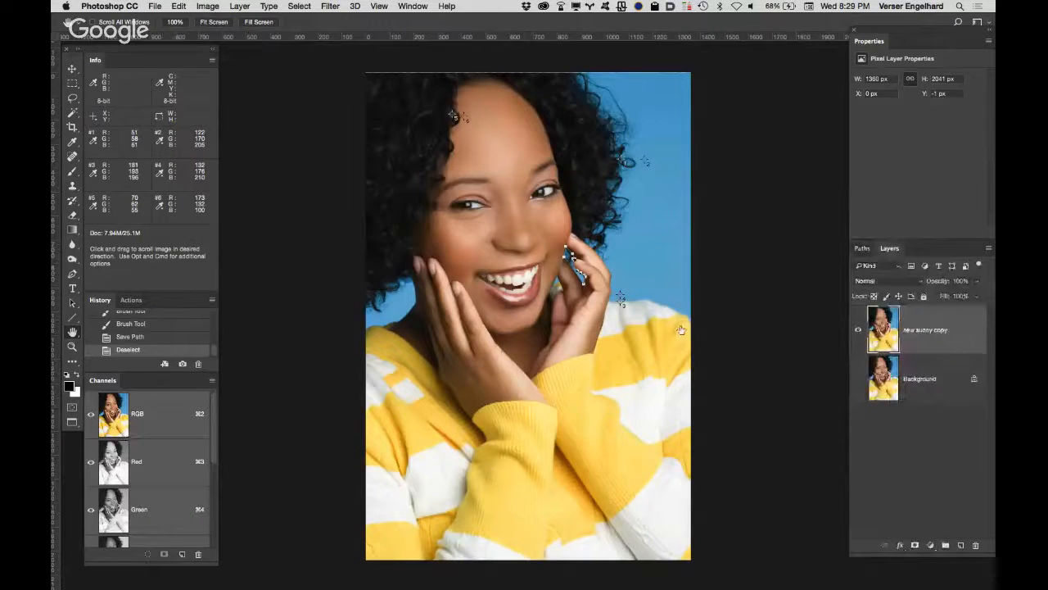
{"action": "scroll", "coordinate": [218, 472], "scroll_direction": "down", "scroll_amount": 5}
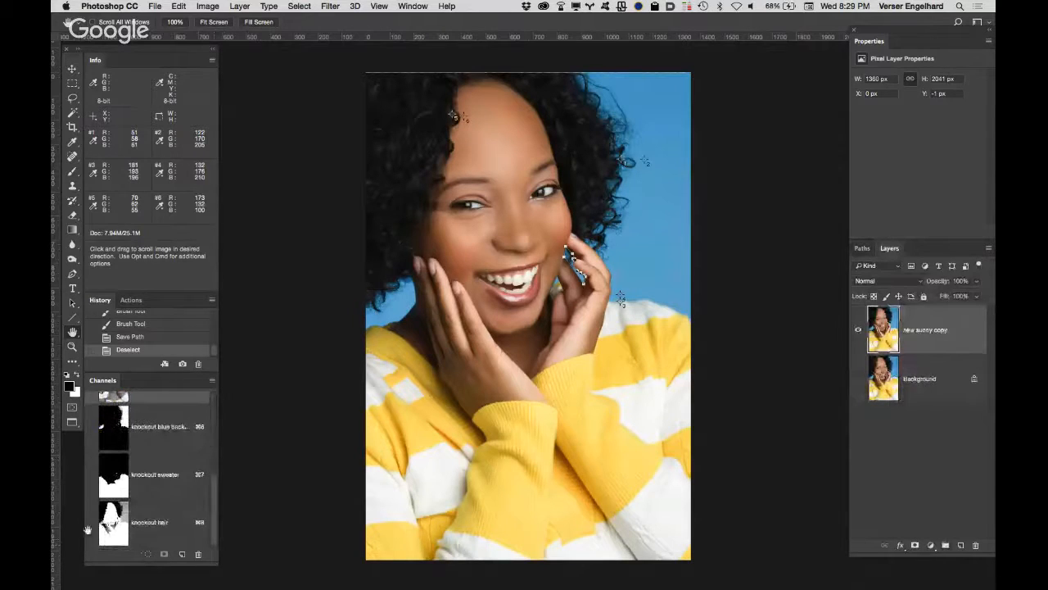
{"action": "left_click", "coordinate": [114, 524], "text": "super"}
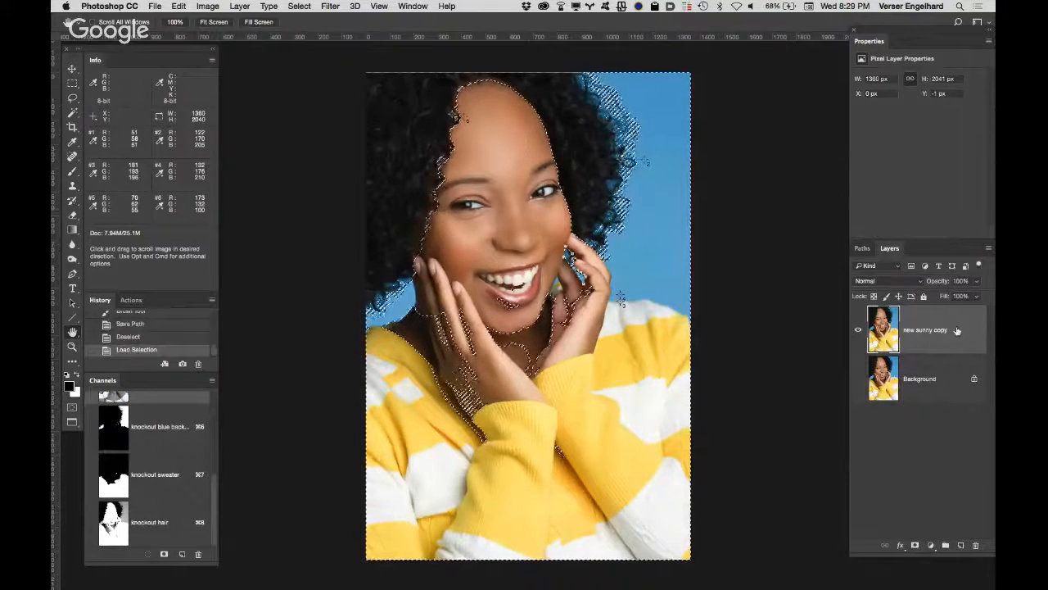
{"action": "left_click", "coordinate": [915, 546]}
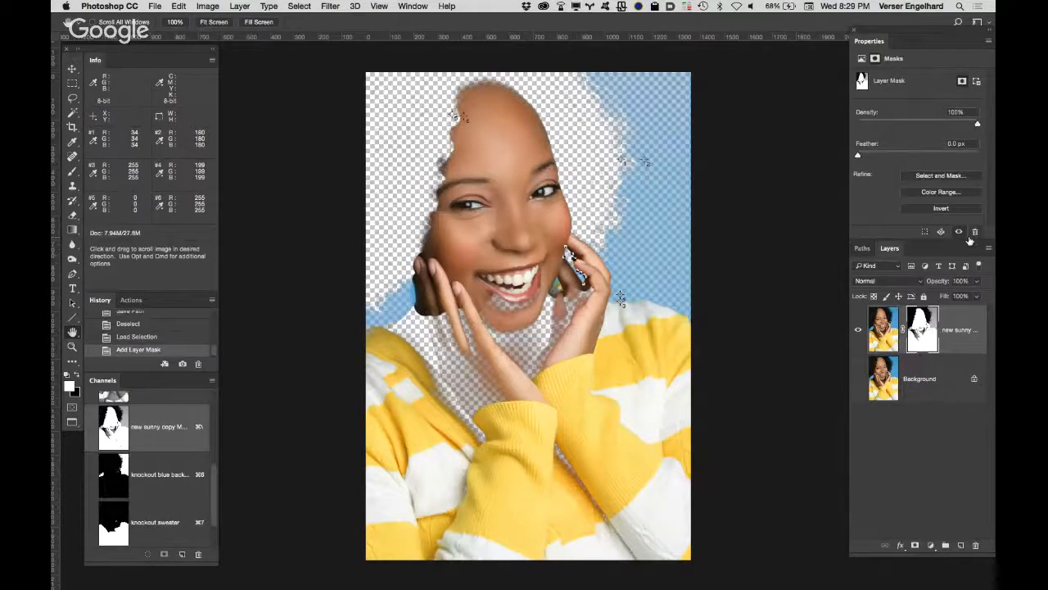
{"action": "key", "text": "super+i"}
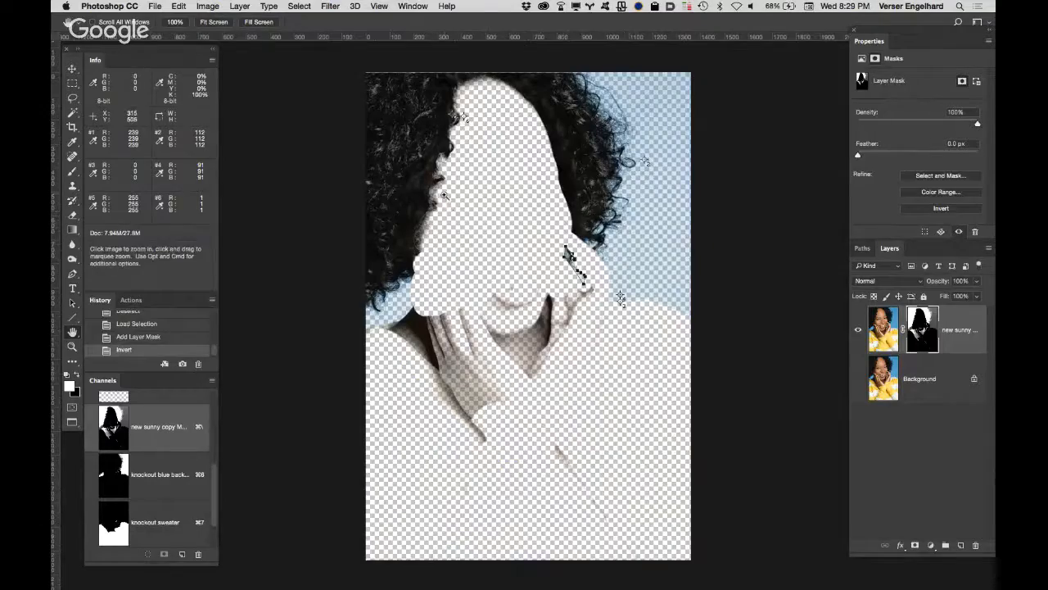
Step: Inspect the masked hairline up close and deselect the right hand hair path to hide its outline
{"action": "left_click_drag", "start_coordinate": [446, 198], "coordinate": [550, 187]}
{"action": "left_click", "coordinate": [575, 164]}
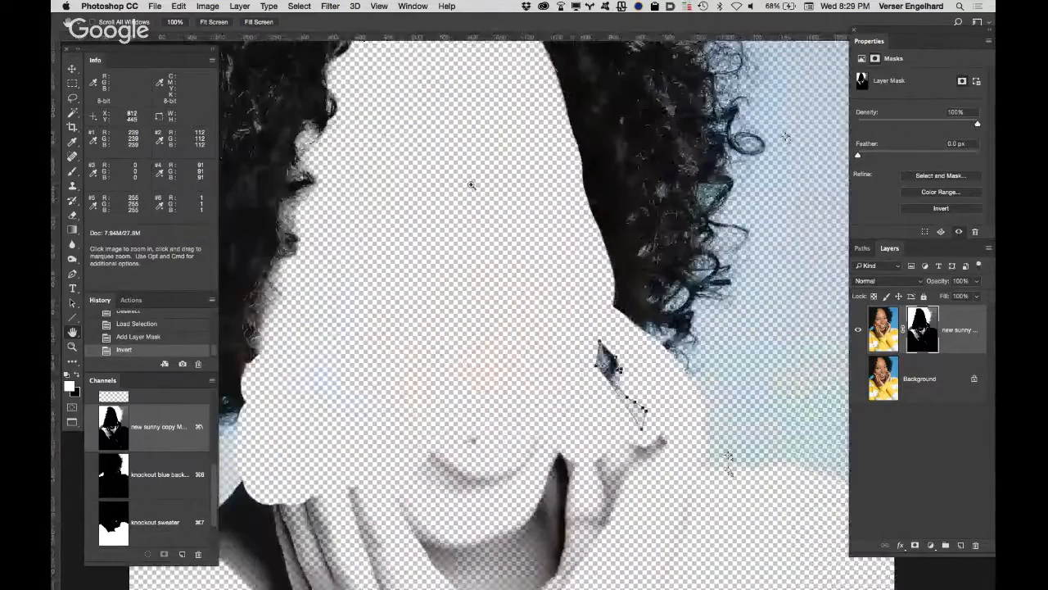
{"action": "left_click", "coordinate": [471, 185], "text": "alt"}
{"action": "left_click_drag", "start_coordinate": [471, 139], "coordinate": [495, 166]}
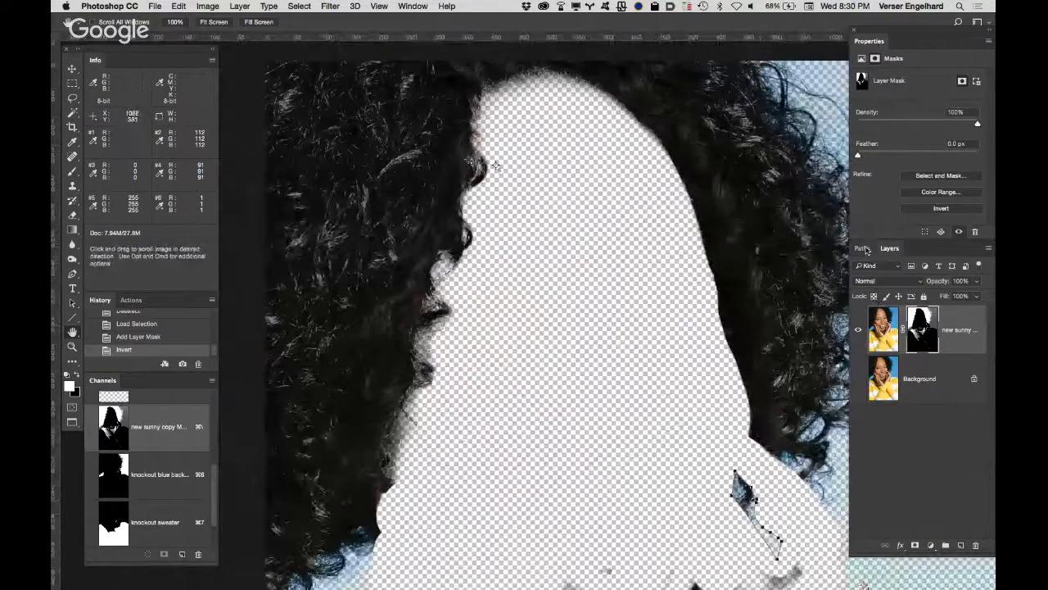
{"action": "left_click", "coordinate": [863, 248]}
{"action": "left_click", "coordinate": [944, 432]}
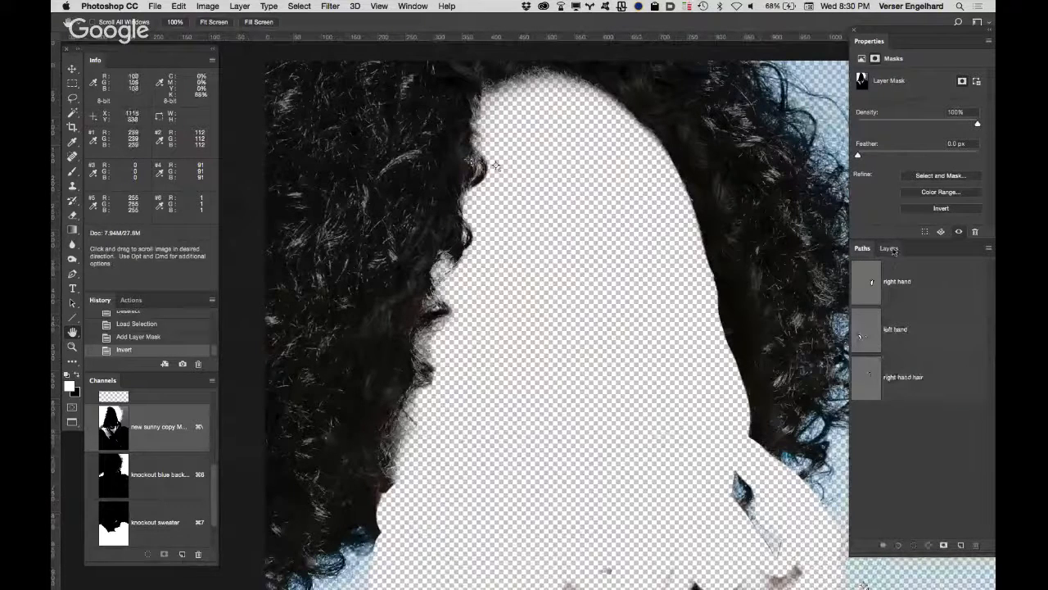
{"action": "left_click", "coordinate": [890, 248]}
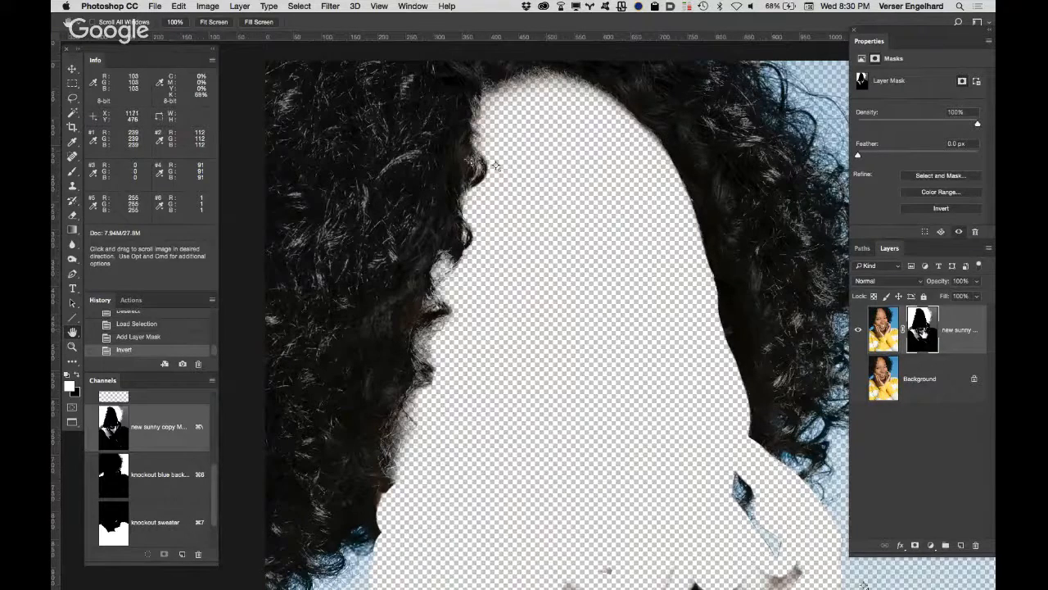
Step: Display the layer mask alone and paint the specks inside the left hair mass white with a 100 px, 100% hardness brush
{"action": "left_click", "coordinate": [923, 330], "text": "alt"}
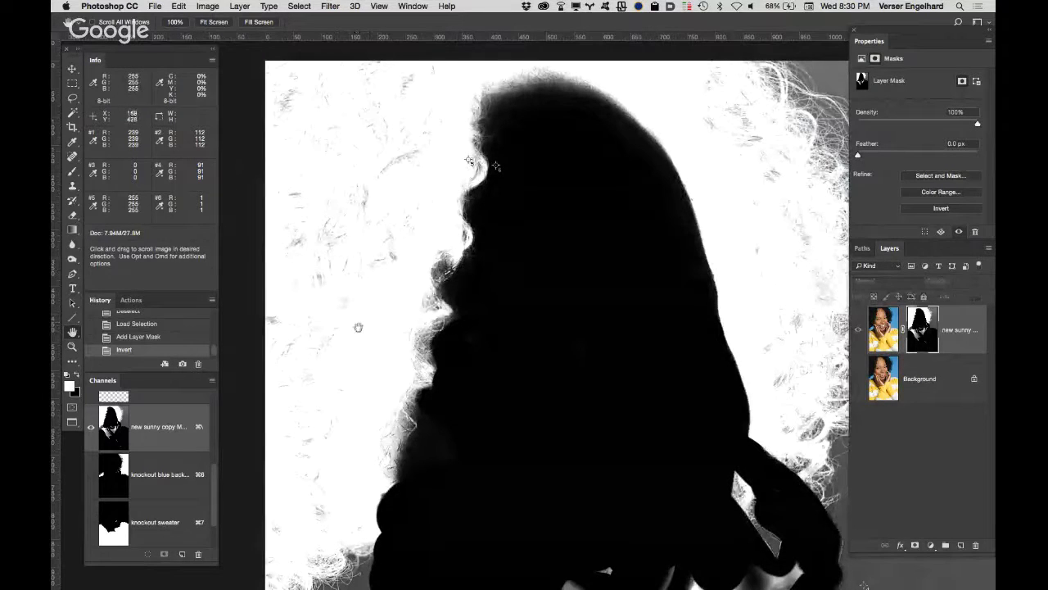
{"action": "key", "text": "b"}
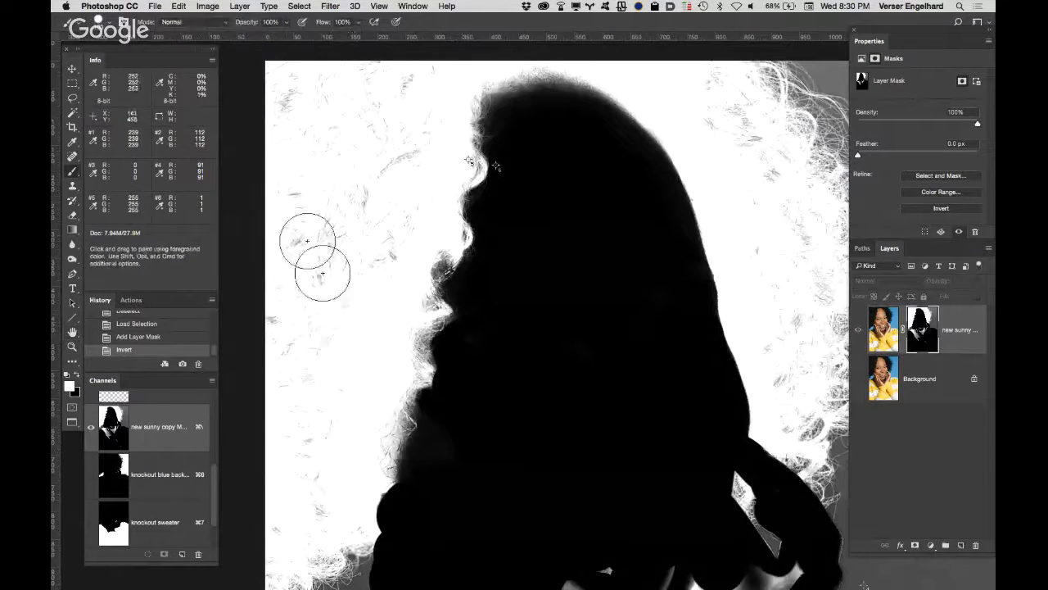
{"action": "left_click", "coordinate": [98, 21]}
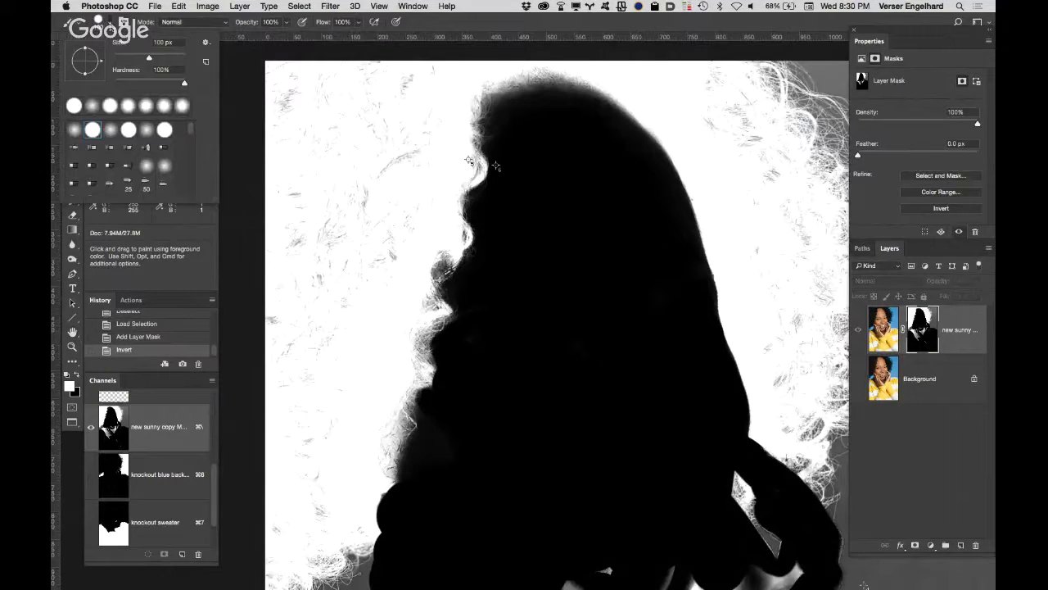
{"action": "key", "text": "Escape"}
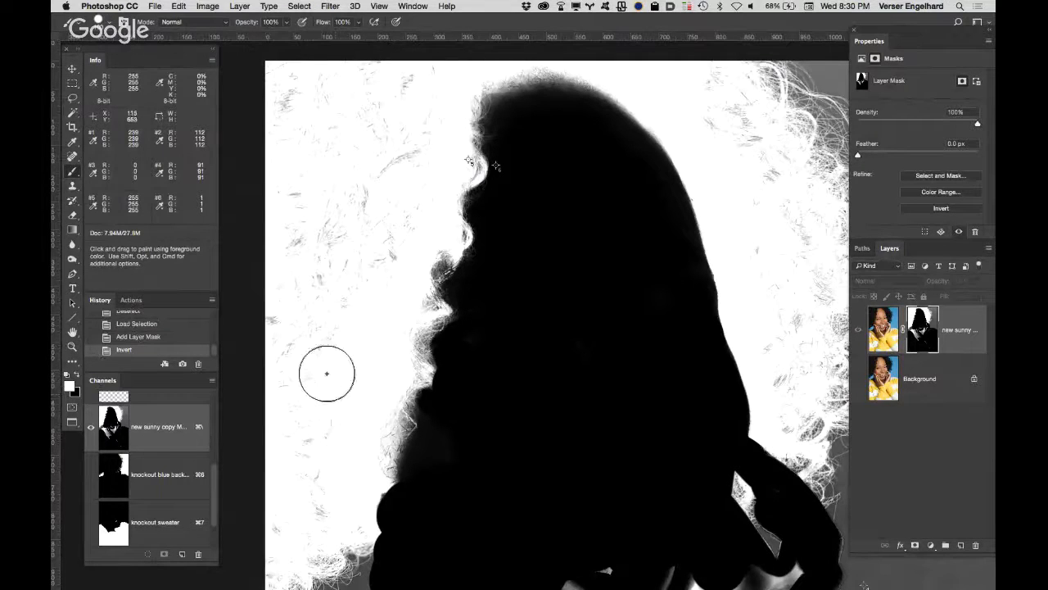
{"action": "scroll", "coordinate": [328, 369], "scroll_direction": "down", "scroll_amount": 5}
{"action": "mouse_move", "coordinate": [347, 332]}
{"action": "left_mouse_down"}
{"action": "mouse_move", "coordinate": [328, 387]}
{"action": "mouse_move", "coordinate": [335, 362]}
{"action": "mouse_move", "coordinate": [313, 370]}
{"action": "mouse_move", "coordinate": [357, 312]}
{"action": "left_mouse_up"}
{"action": "mouse_move", "coordinate": [364, 244]}
{"action": "left_mouse_down"}
{"action": "mouse_move", "coordinate": [346, 145]}
{"action": "mouse_move", "coordinate": [352, 105]}
{"action": "mouse_move", "coordinate": [412, 65]}
{"action": "left_mouse_up"}
{"action": "mouse_move", "coordinate": [378, 112]}
{"action": "left_mouse_down"}
{"action": "mouse_move", "coordinate": [349, 152]}
{"action": "mouse_move", "coordinate": [386, 274]}
{"action": "mouse_move", "coordinate": [382, 204]}
{"action": "mouse_move", "coordinate": [335, 155]}
{"action": "mouse_move", "coordinate": [300, 290]}
{"action": "mouse_move", "coordinate": [303, 264]}
{"action": "mouse_move", "coordinate": [382, 206]}
{"action": "mouse_move", "coordinate": [375, 178]}
{"action": "left_mouse_up"}
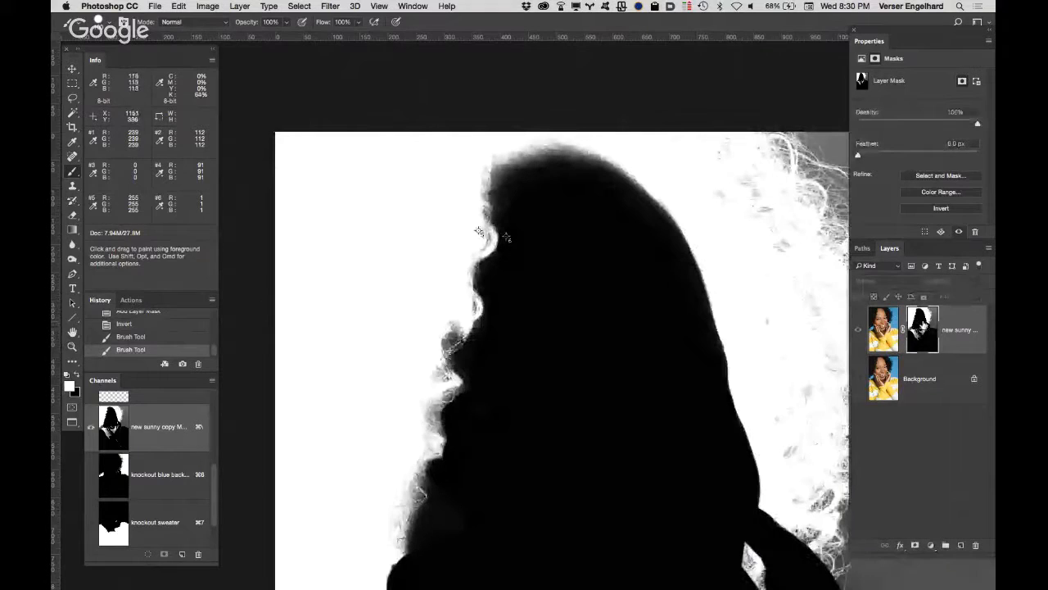
Step: Paint white over the specks inside the right hair mass on the mask, leaving the outer curls untouched
{"action": "mouse_move", "coordinate": [756, 229]}
{"action": "left_mouse_down"}
{"action": "mouse_move", "coordinate": [694, 161]}
{"action": "mouse_move", "coordinate": [770, 236]}
{"action": "mouse_move", "coordinate": [793, 296]}
{"action": "mouse_move", "coordinate": [800, 365]}
{"action": "left_mouse_up"}
{"action": "key", "text": "space"}
{"action": "left_click_drag", "start_coordinate": [768, 312], "coordinate": [690, 198]}
{"action": "left_click_drag", "start_coordinate": [726, 295], "coordinate": [718, 276]}
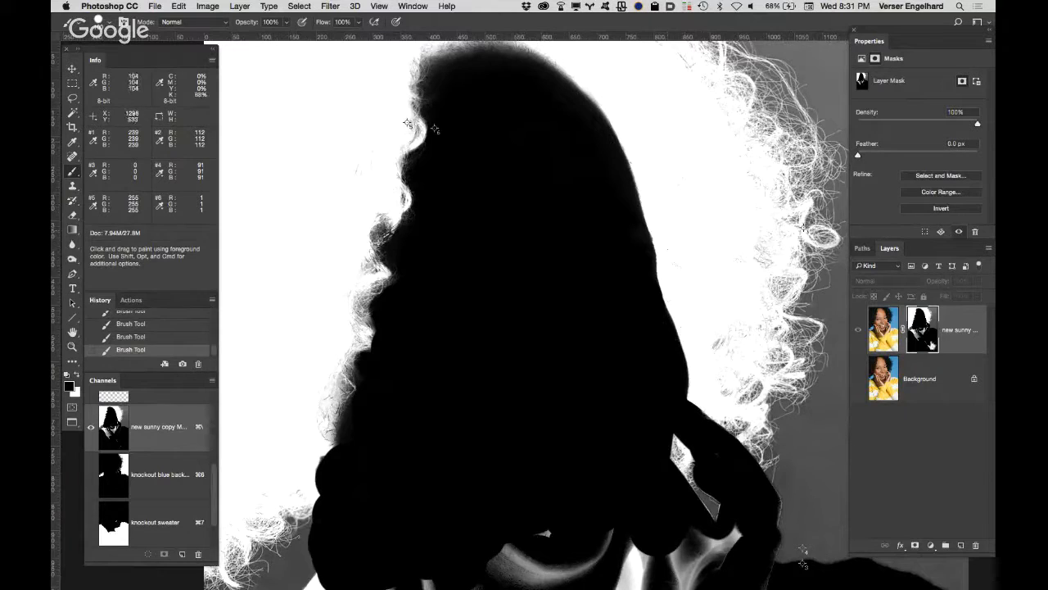
Step: Add a new layer directly above the Background layer and fill it with white
{"action": "left_click", "coordinate": [942, 175]}
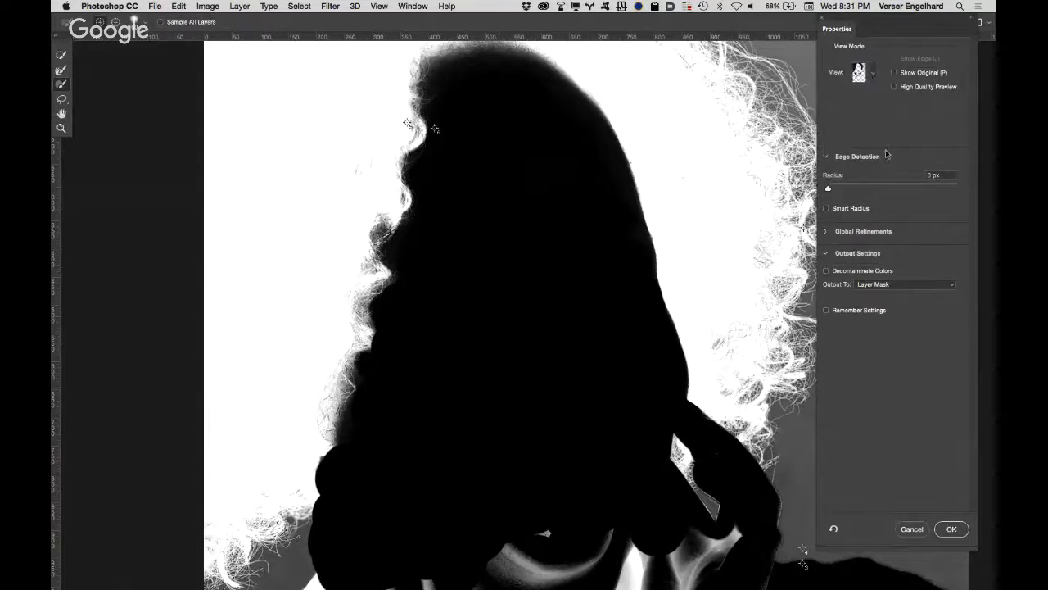
{"action": "left_click", "coordinate": [911, 528]}
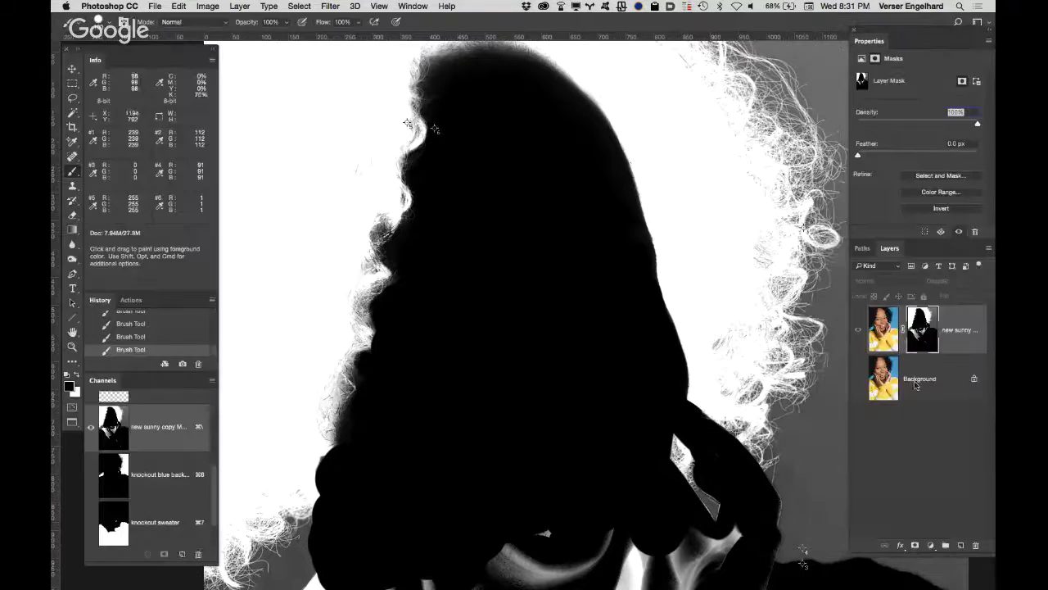
{"action": "left_click", "coordinate": [964, 390]}
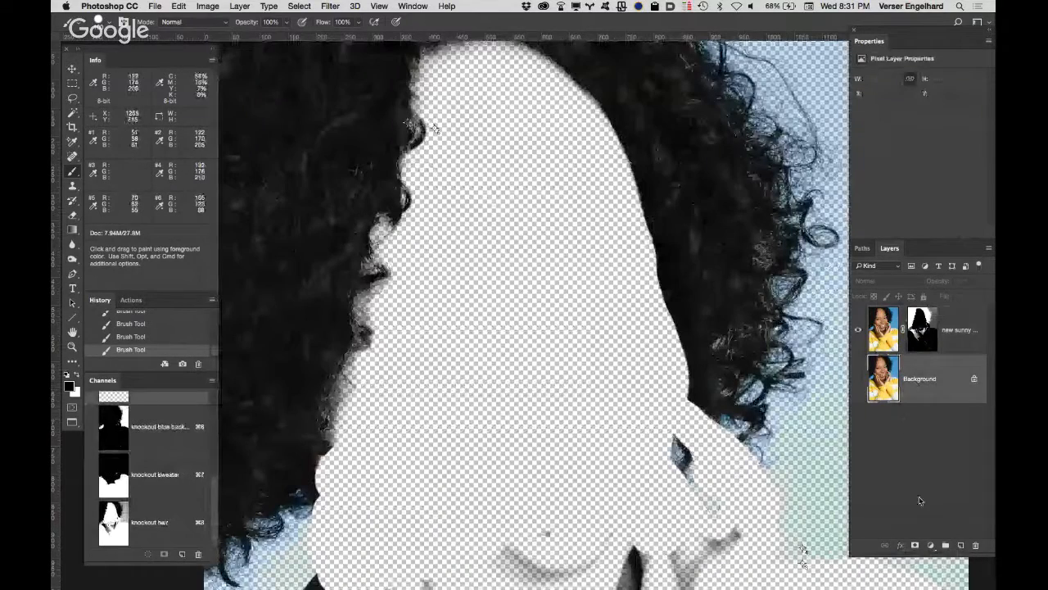
{"action": "left_click", "coordinate": [960, 546]}
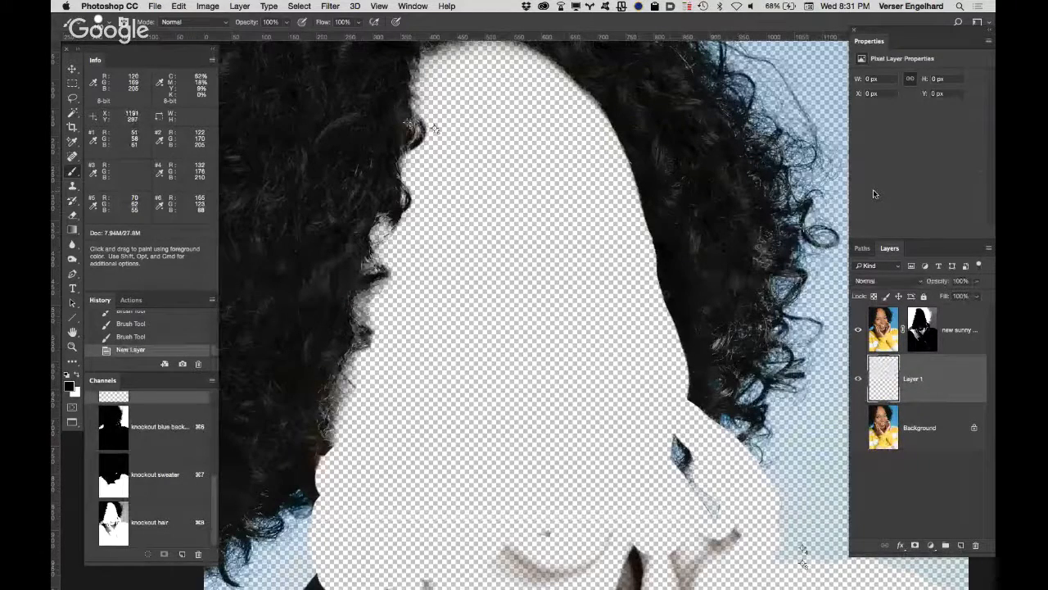
{"action": "key", "text": "super+BackSpace"}
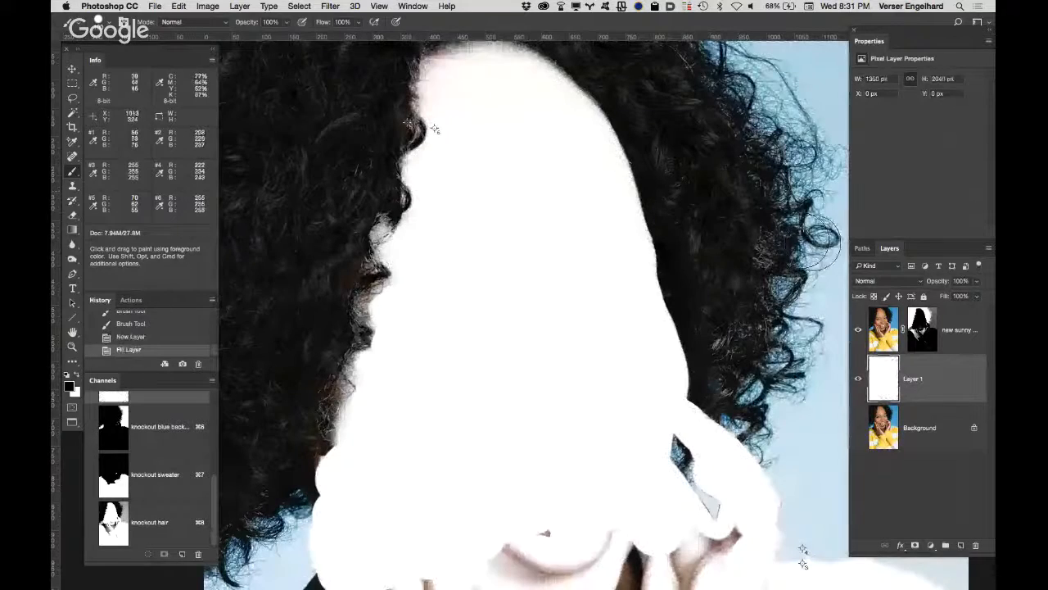
Step: Open Select and Mask for the new sunny copy layer mask and check its view modes, keeping On Layers
{"action": "left_click", "coordinate": [922, 329]}
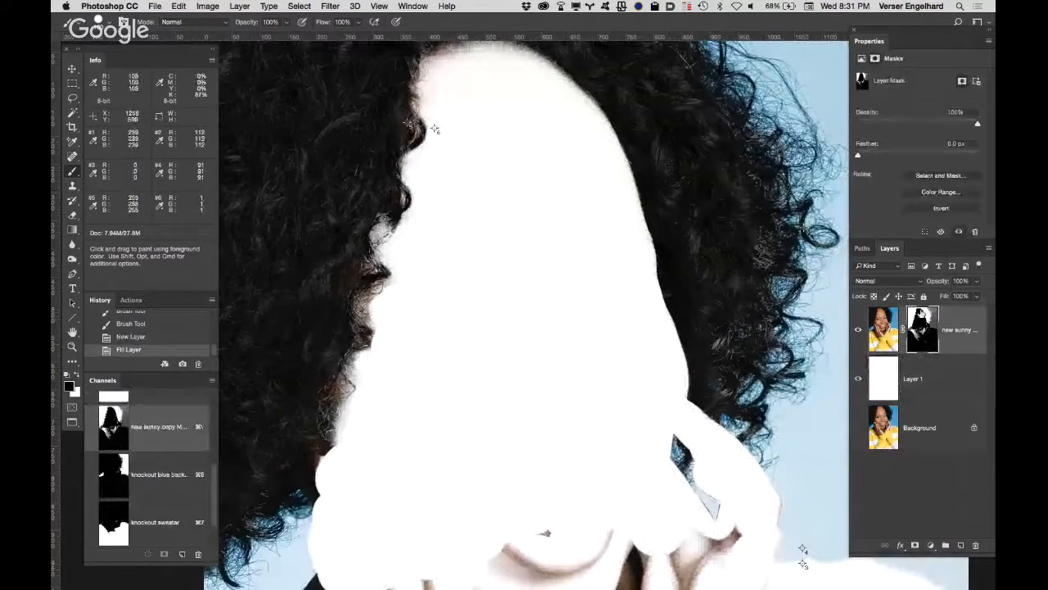
{"action": "left_click", "coordinate": [923, 176]}
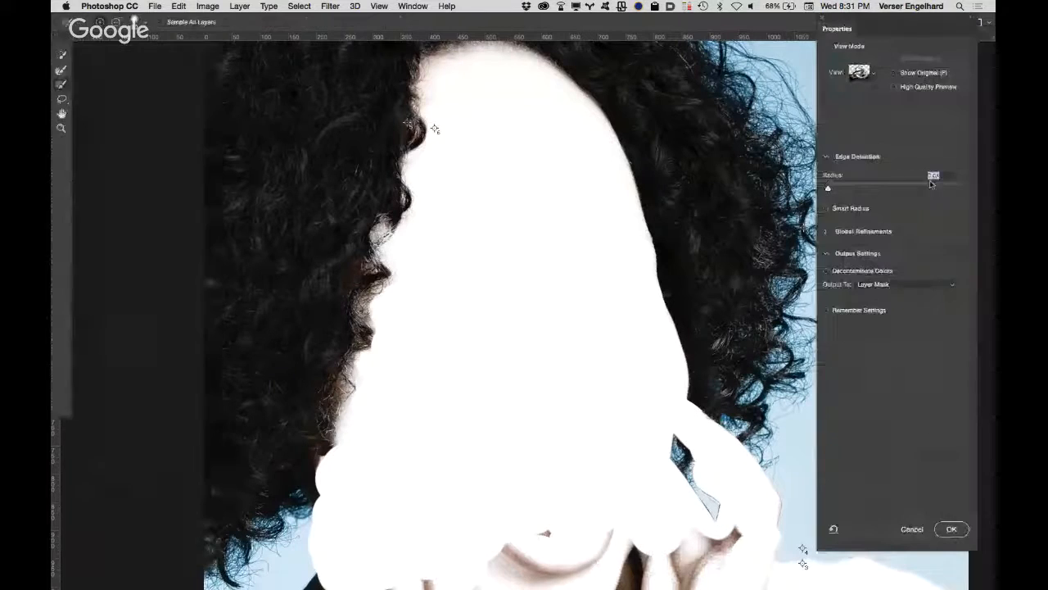
{"action": "left_click", "coordinate": [875, 74]}
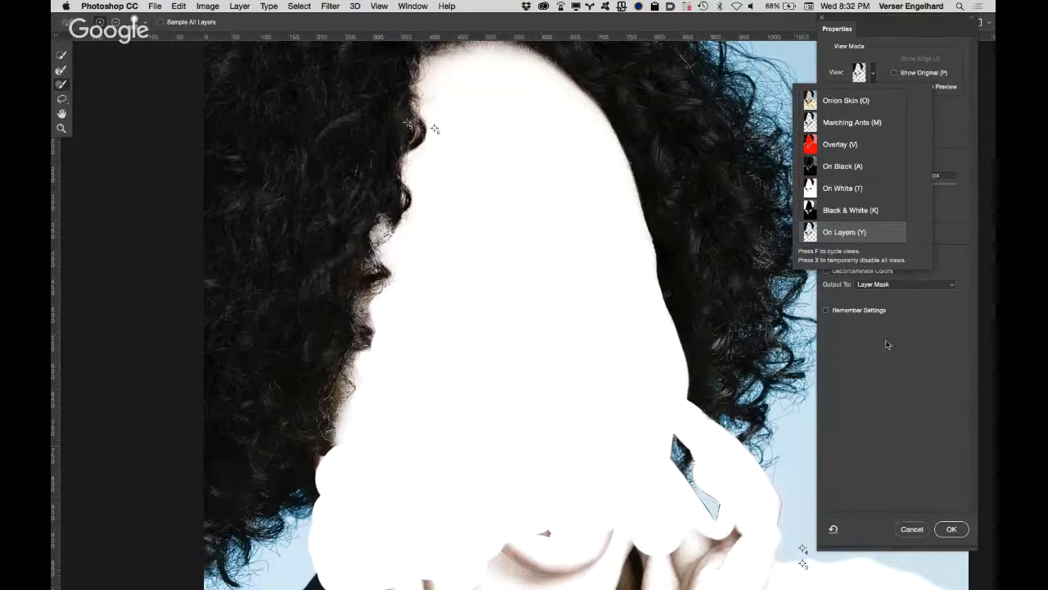
{"action": "left_click", "coordinate": [908, 357]}
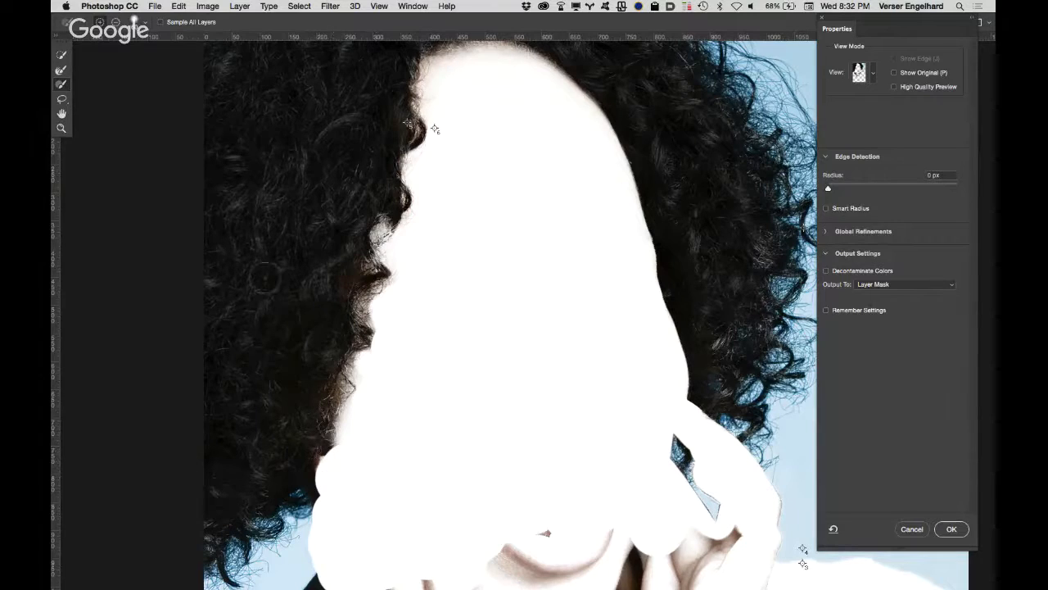
Step: Run the Refine Edge Brush along the inner hair edge beside the face, between the ear and the forehead
{"action": "left_click", "coordinate": [62, 75]}
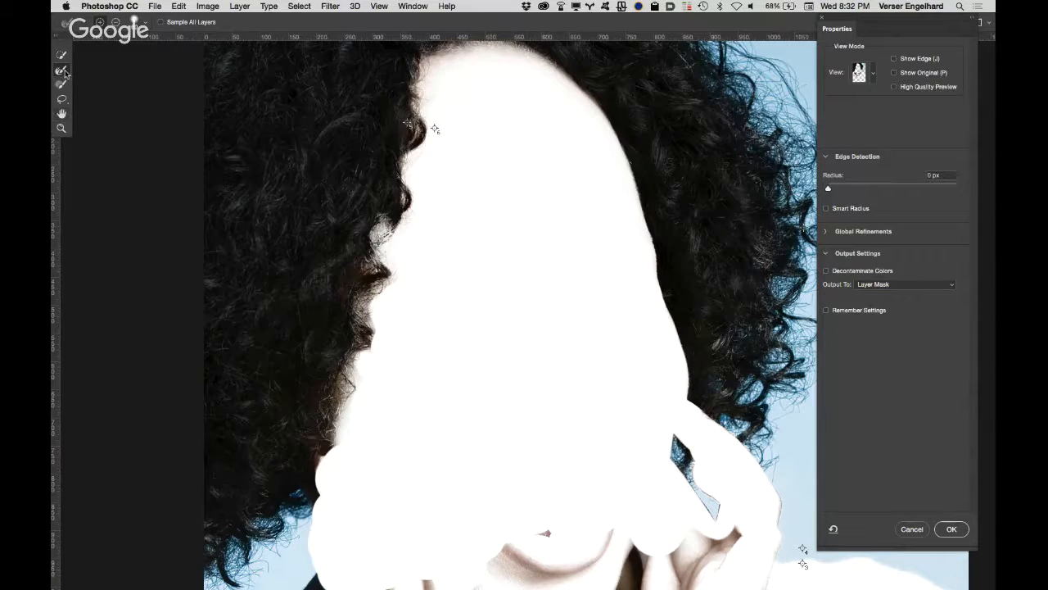
{"action": "left_click_drag", "start_coordinate": [329, 456], "coordinate": [340, 397]}
{"action": "mouse_move", "coordinate": [362, 297]}
{"action": "left_mouse_down"}
{"action": "mouse_move", "coordinate": [412, 123]}
{"action": "mouse_move", "coordinate": [447, 54]}
{"action": "left_mouse_up"}
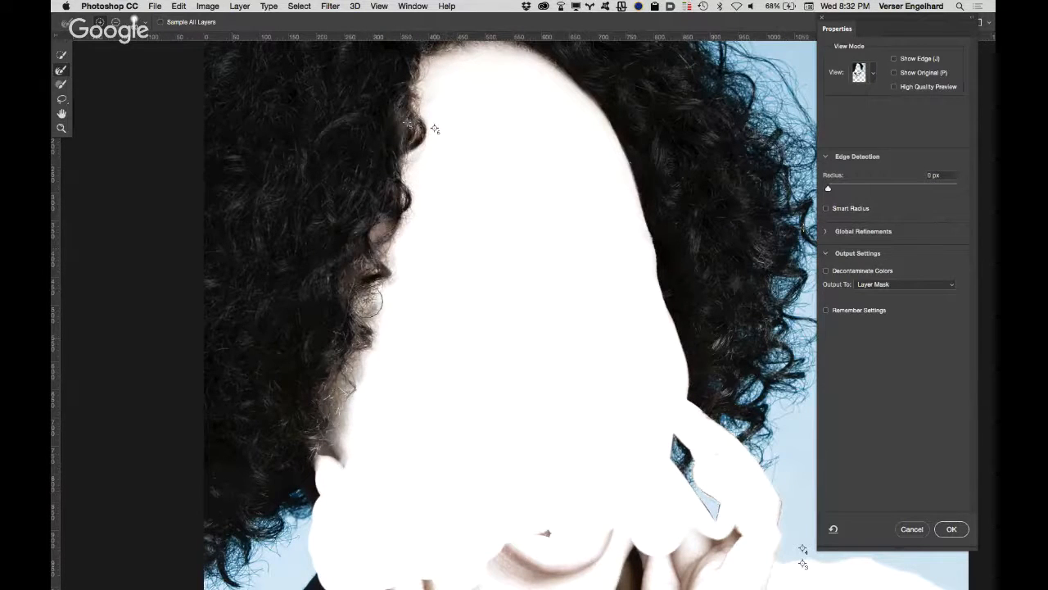
{"action": "mouse_move", "coordinate": [375, 359]}
{"action": "left_mouse_down"}
{"action": "mouse_move", "coordinate": [377, 410]}
{"action": "mouse_move", "coordinate": [334, 468]}
{"action": "left_mouse_up"}
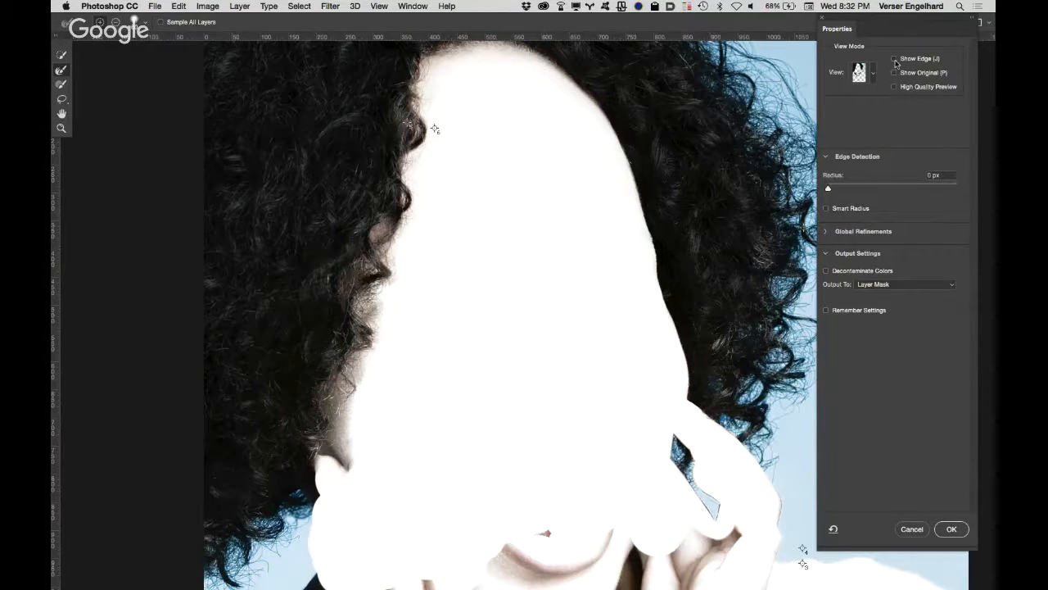
Step: Examine the refined edge area on its own with Show Edge, and compare the mask with its original state using Show Original
{"action": "left_click", "coordinate": [894, 60]}
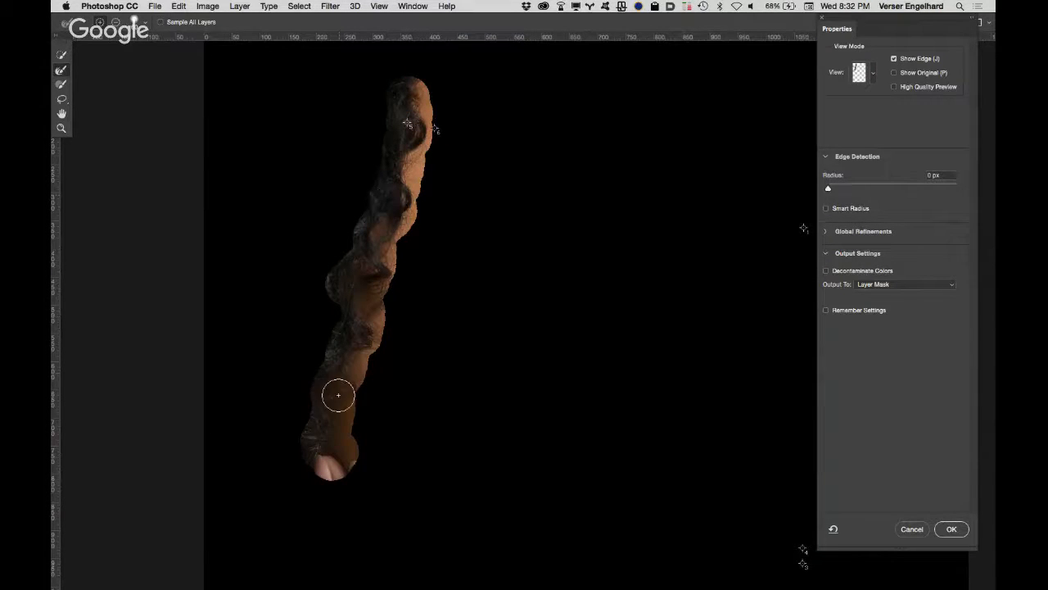
{"action": "mouse_move", "coordinate": [326, 463]}
{"action": "left_mouse_down"}
{"action": "mouse_move", "coordinate": [374, 312]}
{"action": "mouse_move", "coordinate": [380, 222]}
{"action": "mouse_move", "coordinate": [413, 115]}
{"action": "left_mouse_up"}
{"action": "left_click", "coordinate": [895, 59]}
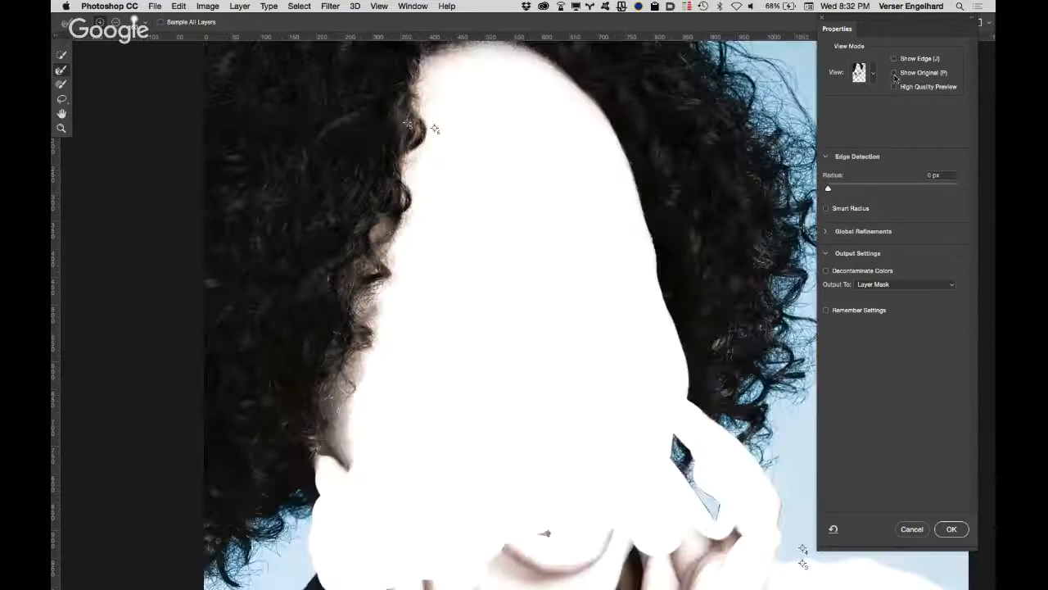
{"action": "left_click", "coordinate": [894, 73]}
{"action": "left_click", "coordinate": [900, 73]}
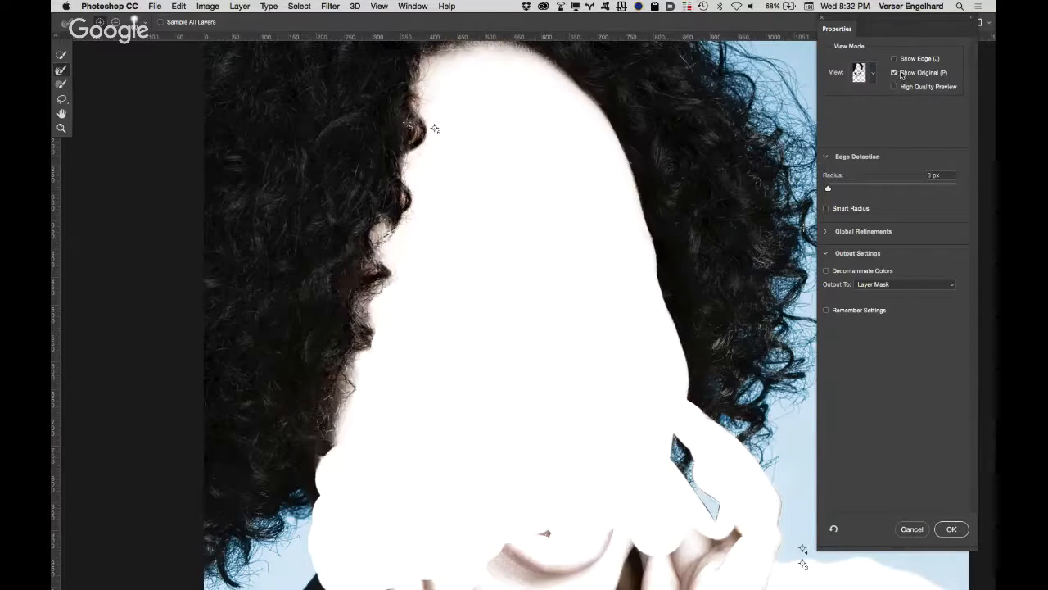
{"action": "left_click", "coordinate": [900, 72]}
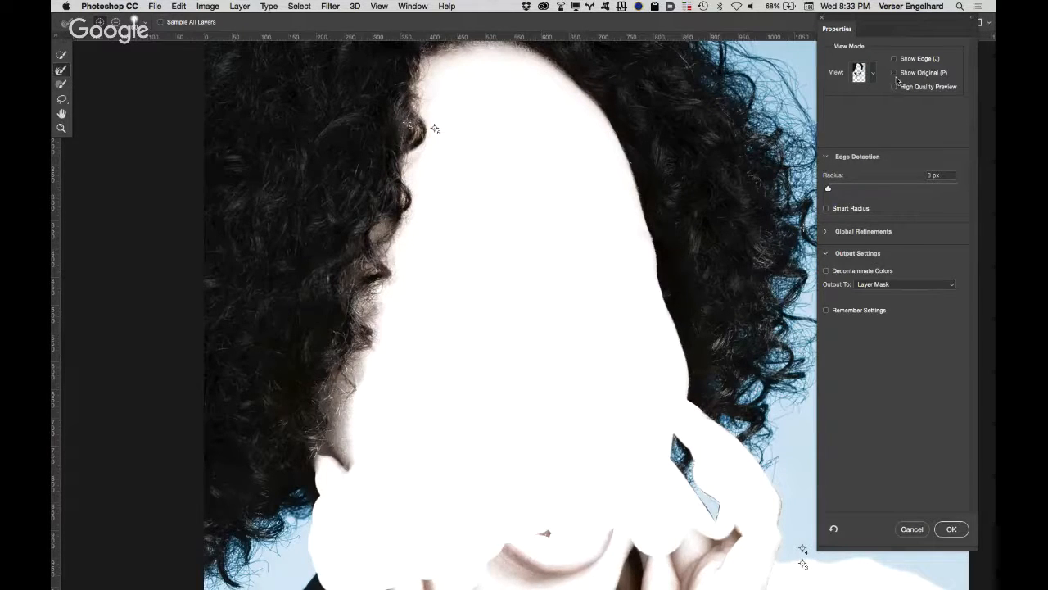
{"action": "left_click", "coordinate": [895, 73]}
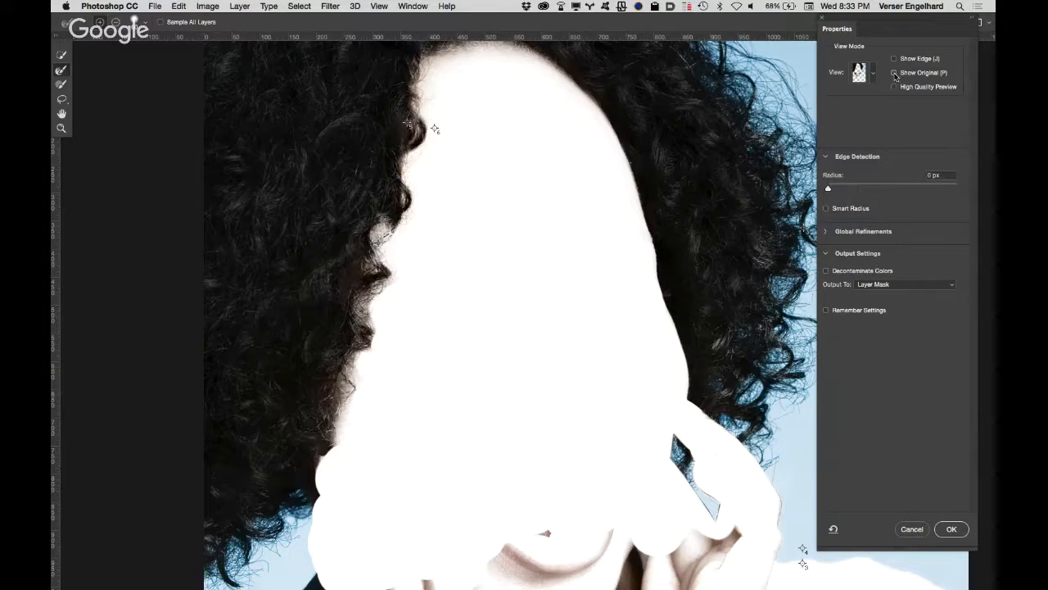
{"action": "left_click", "coordinate": [895, 73]}
{"action": "left_click", "coordinate": [895, 73]}
{"action": "left_click", "coordinate": [895, 73]}
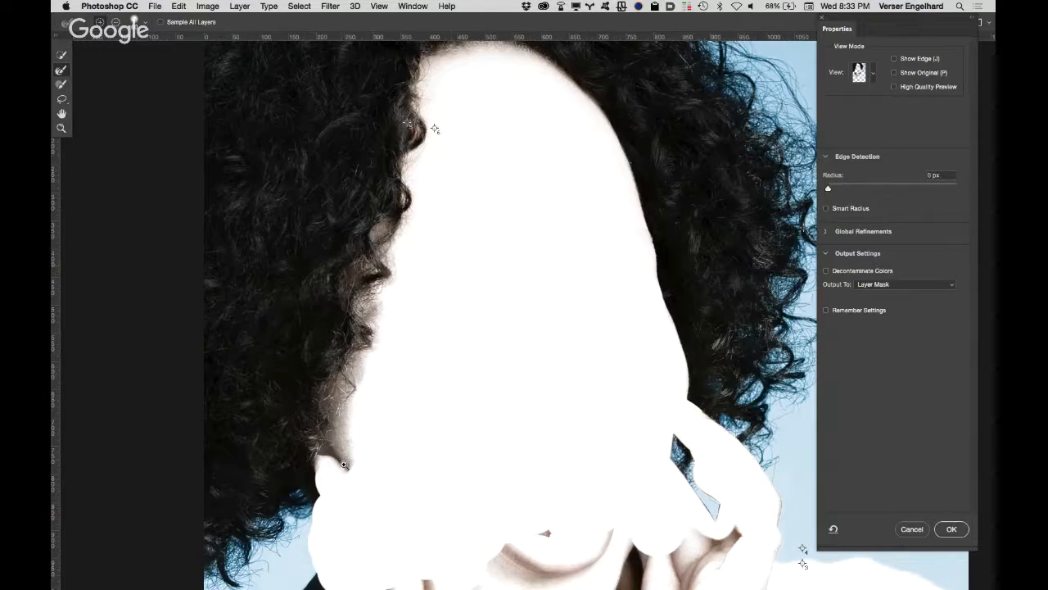
Step: Examine the refined curls beside the ear up close against the original mask
{"action": "scroll", "coordinate": [339, 458], "scroll_direction": "up", "scroll_amount": 2}
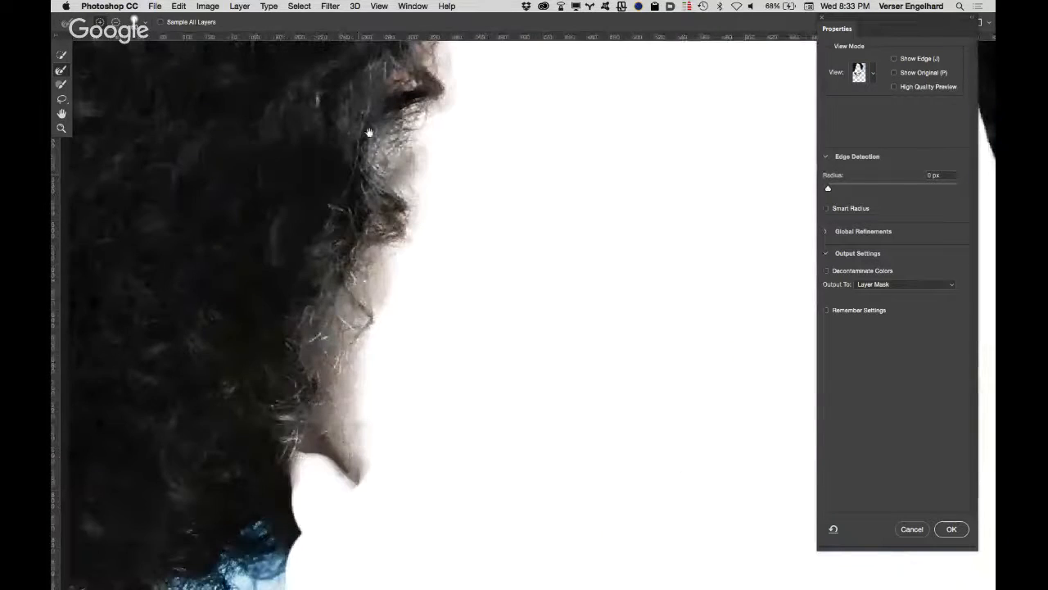
{"action": "left_click_drag", "start_coordinate": [370, 133], "coordinate": [381, 340]}
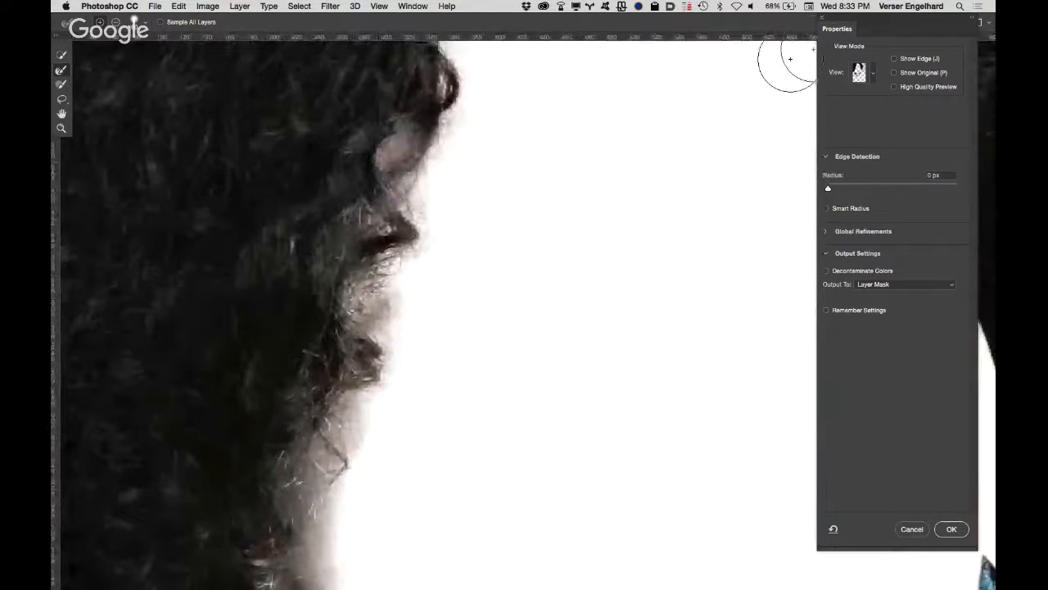
{"action": "left_click", "coordinate": [894, 73]}
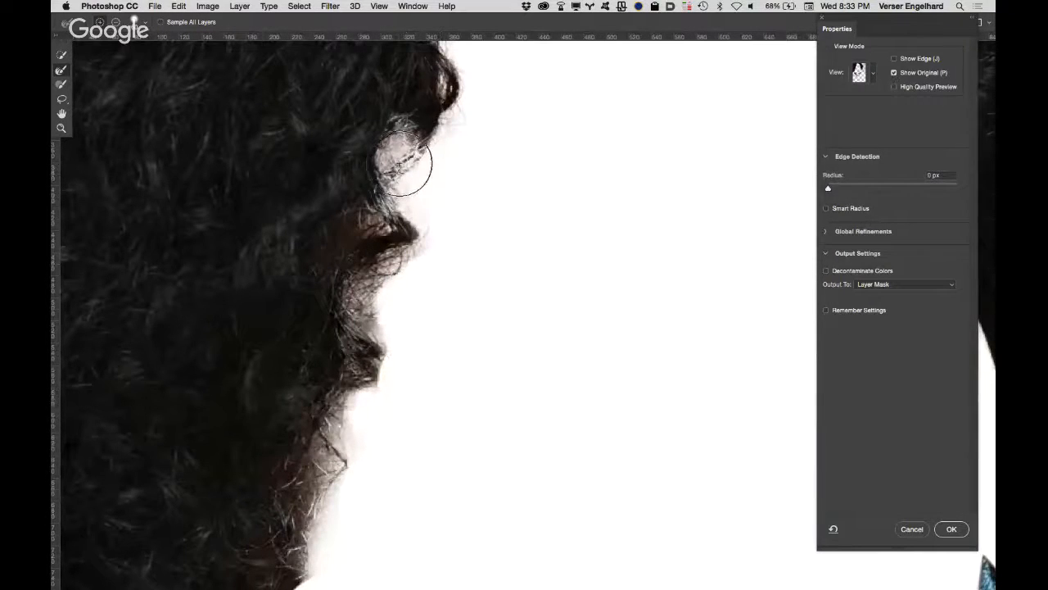
{"action": "left_click_drag", "start_coordinate": [403, 162], "coordinate": [400, 168]}
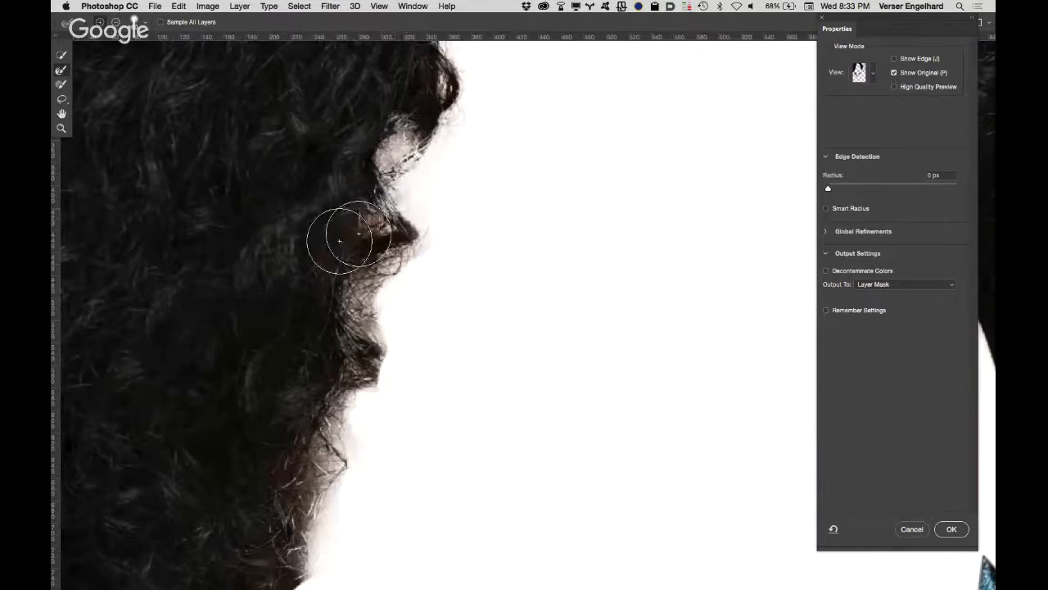
{"action": "left_click", "coordinate": [893, 73]}
{"action": "left_click", "coordinate": [894, 73]}
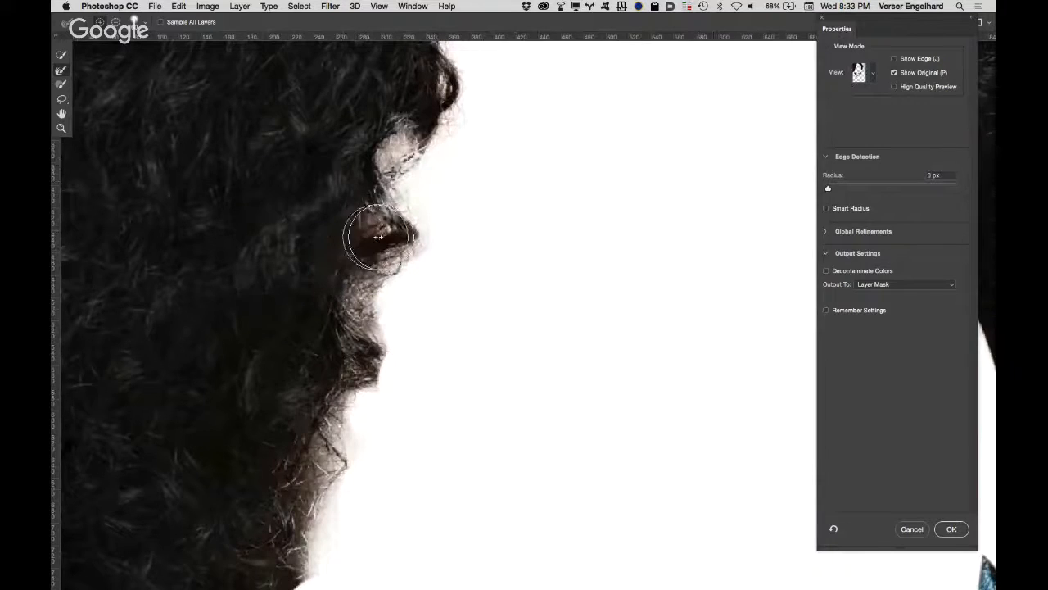
{"action": "left_click", "coordinate": [893, 73]}
Step: With Show Edge on, subtract the ear and the bare skin beside it from the refined area, and return to the normal view
{"action": "mouse_move", "coordinate": [450, 218]}
{"action": "left_mouse_down"}
{"action": "mouse_move", "coordinate": [353, 244]}
{"action": "mouse_move", "coordinate": [416, 244]}
{"action": "mouse_move", "coordinate": [454, 183]}
{"action": "mouse_move", "coordinate": [442, 131]}
{"action": "left_mouse_up"}
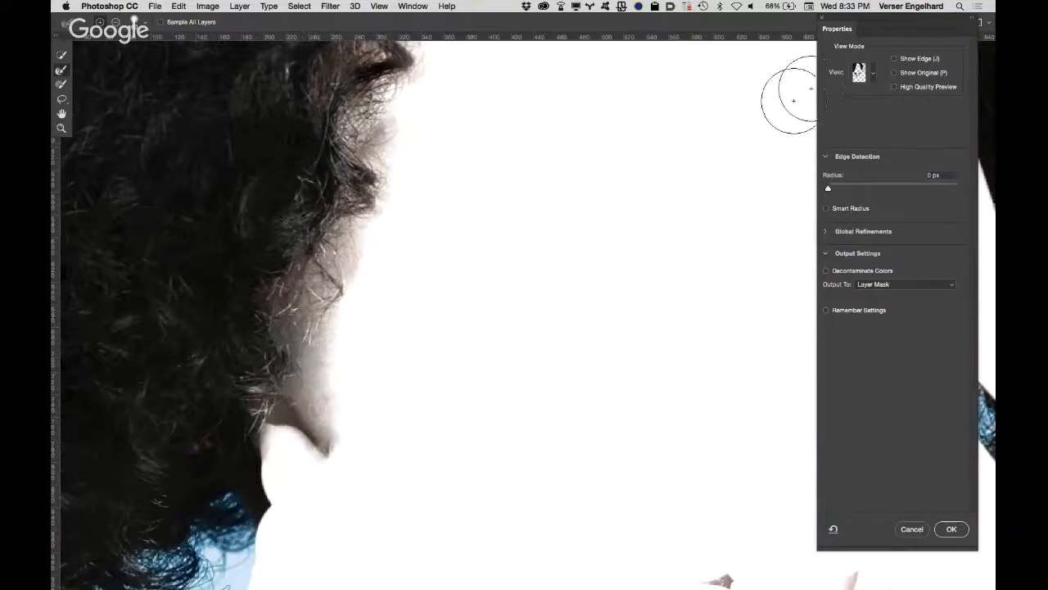
{"action": "left_click", "coordinate": [894, 59]}
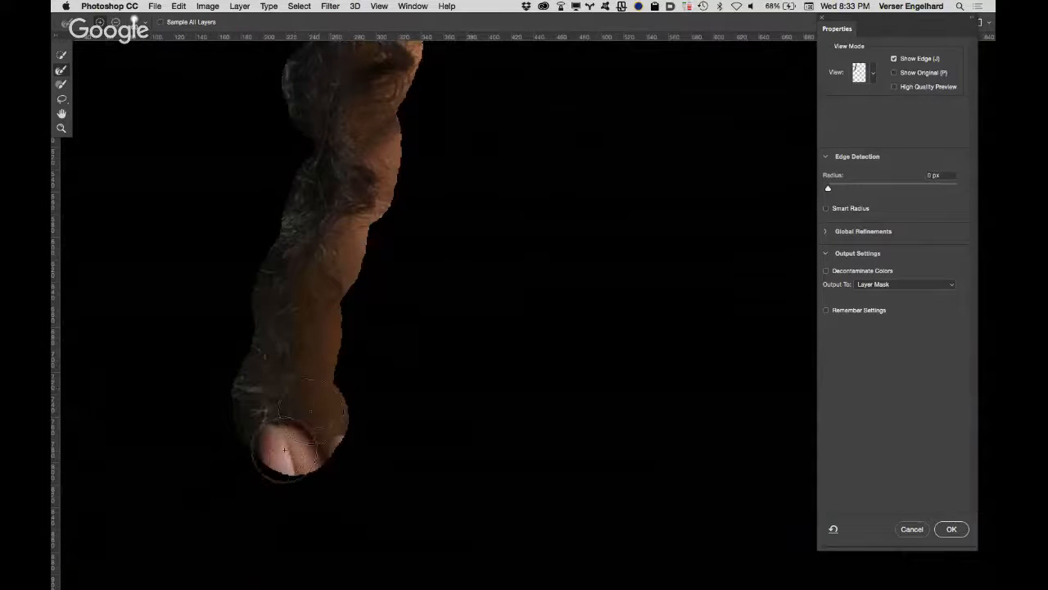
{"action": "mouse_move", "coordinate": [285, 449]}
{"action": "left_mouse_down"}
{"action": "mouse_move", "coordinate": [271, 478]}
{"action": "mouse_move", "coordinate": [262, 476]}
{"action": "mouse_move", "coordinate": [331, 379]}
{"action": "mouse_move", "coordinate": [328, 351]}
{"action": "left_mouse_up"}
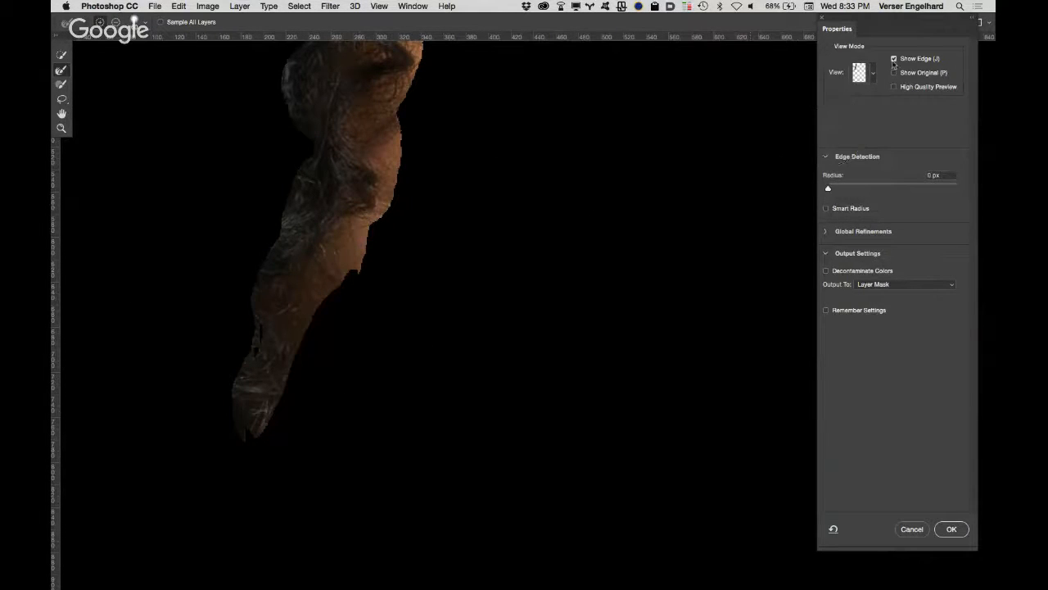
{"action": "left_click", "coordinate": [893, 59]}
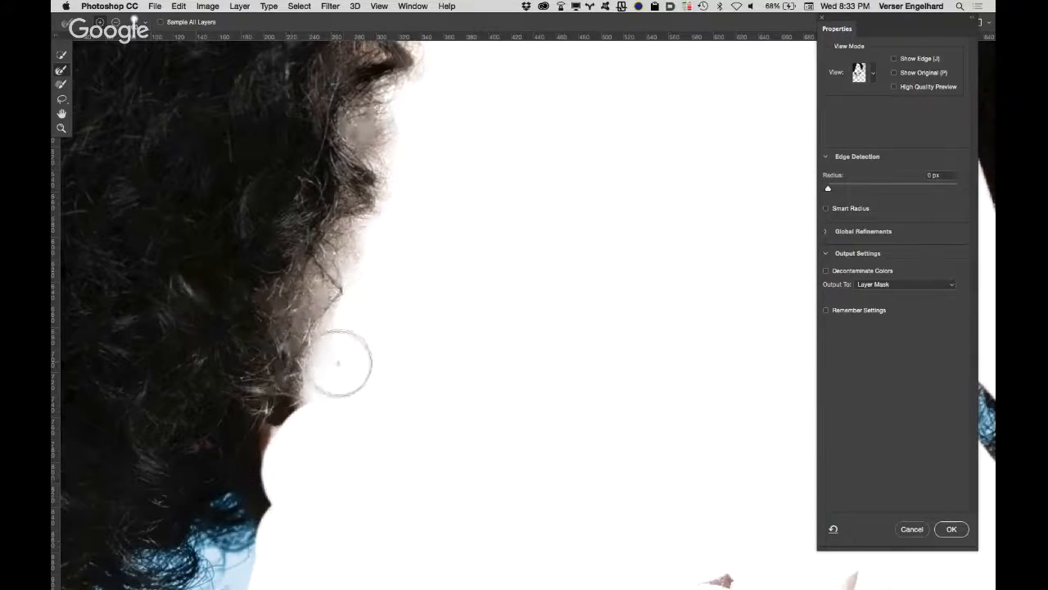
Step: Brush the refinement inside the left hair mass and around the ear, and remove it from the hair mass
{"action": "mouse_move", "coordinate": [198, 338]}
{"action": "left_mouse_down"}
{"action": "mouse_move", "coordinate": [244, 386]}
{"action": "mouse_move", "coordinate": [288, 459]}
{"action": "mouse_move", "coordinate": [271, 443]}
{"action": "mouse_move", "coordinate": [273, 481]}
{"action": "left_mouse_up"}
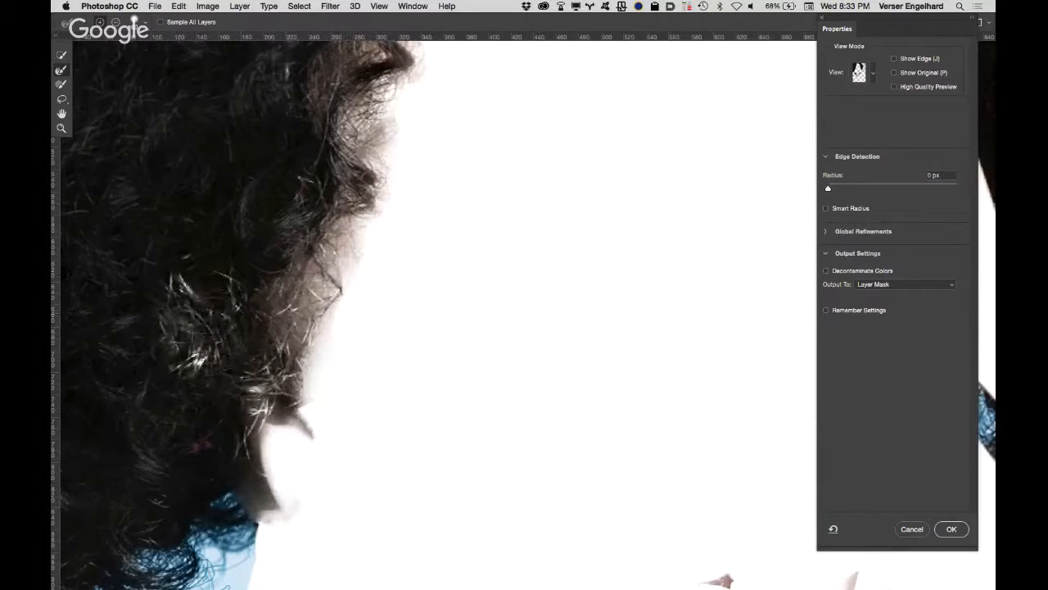
{"action": "mouse_move", "coordinate": [182, 312]}
{"action": "left_mouse_down"}
{"action": "mouse_move", "coordinate": [199, 311]}
{"action": "mouse_move", "coordinate": [197, 324]}
{"action": "left_mouse_up"}
{"action": "left_click_drag", "start_coordinate": [194, 348], "coordinate": [182, 290]}
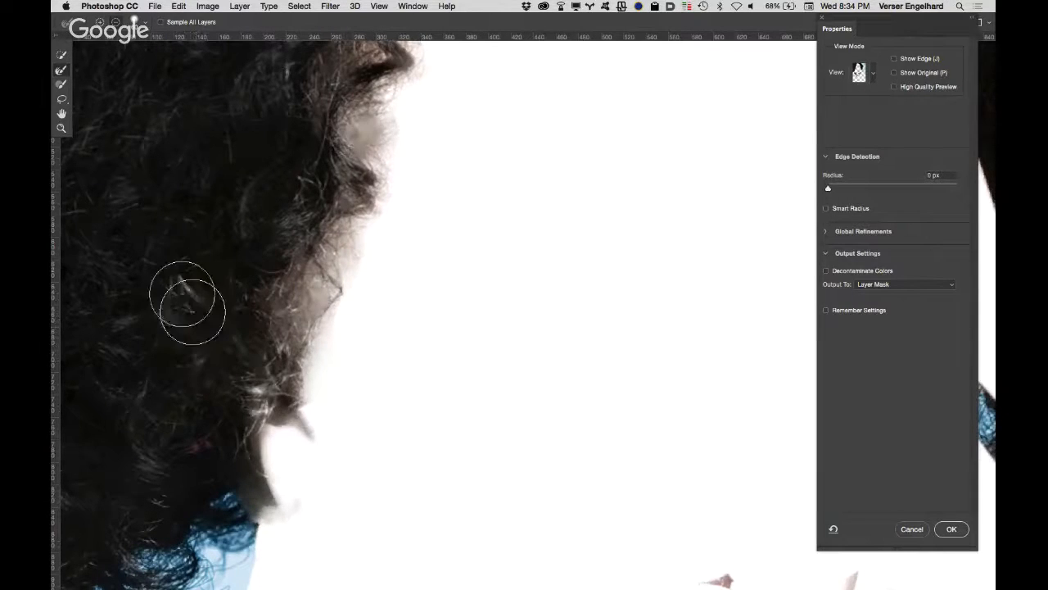
Step: Refine the hairline across the forehead, compare it with the original mask, and brush away the excess refinement on its left part
{"action": "left_click_drag", "start_coordinate": [479, 161], "coordinate": [391, 551]}
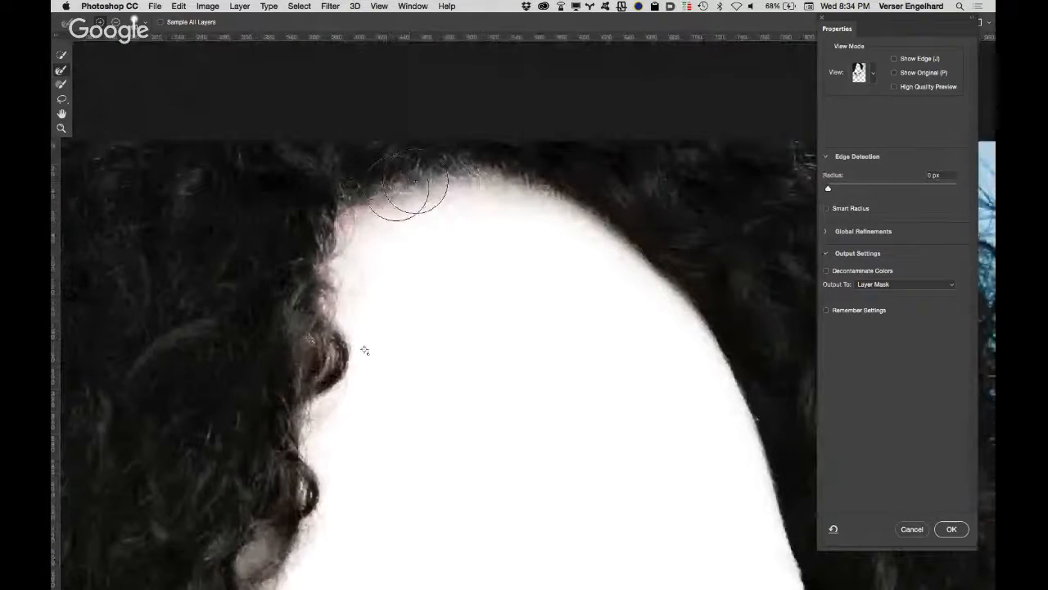
{"action": "mouse_move", "coordinate": [363, 216]}
{"action": "left_mouse_down"}
{"action": "mouse_move", "coordinate": [426, 170]}
{"action": "mouse_move", "coordinate": [474, 165]}
{"action": "mouse_move", "coordinate": [610, 238]}
{"action": "left_mouse_up"}
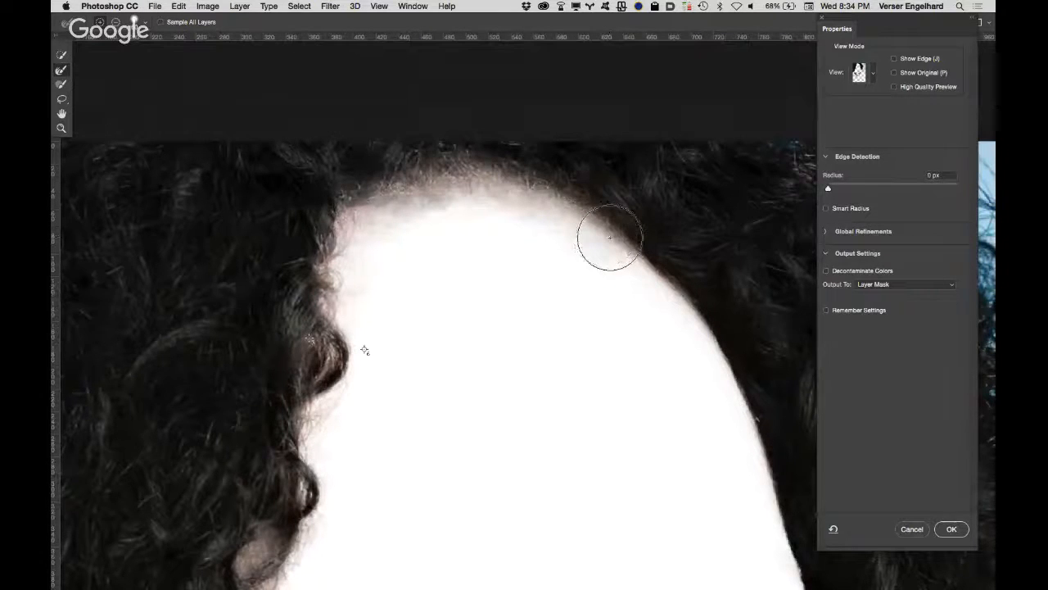
{"action": "left_click", "coordinate": [895, 73]}
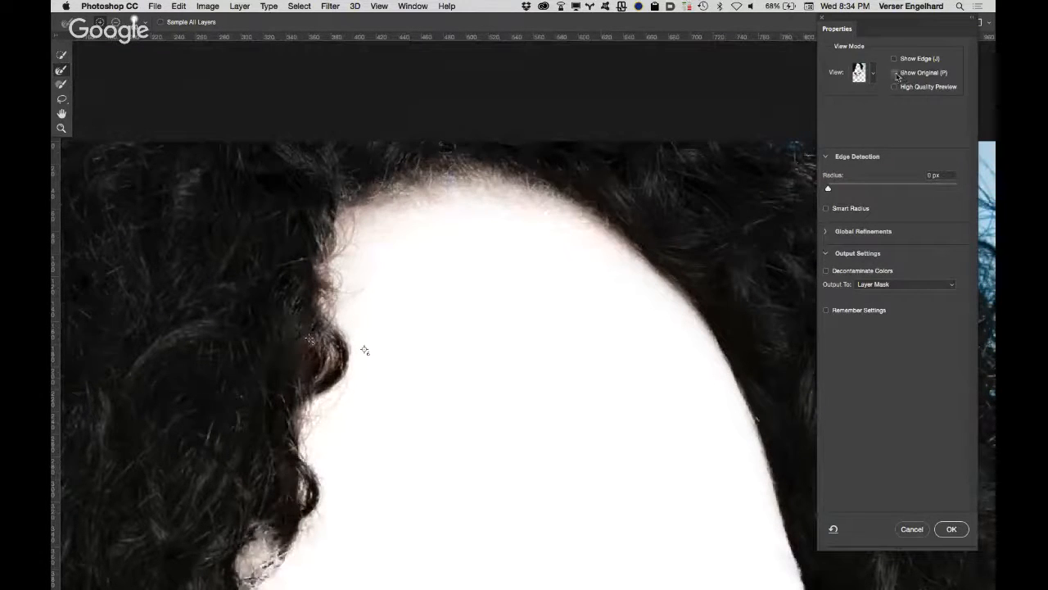
{"action": "left_click", "coordinate": [896, 73]}
{"action": "left_click", "coordinate": [896, 73]}
{"action": "left_click", "coordinate": [897, 73]}
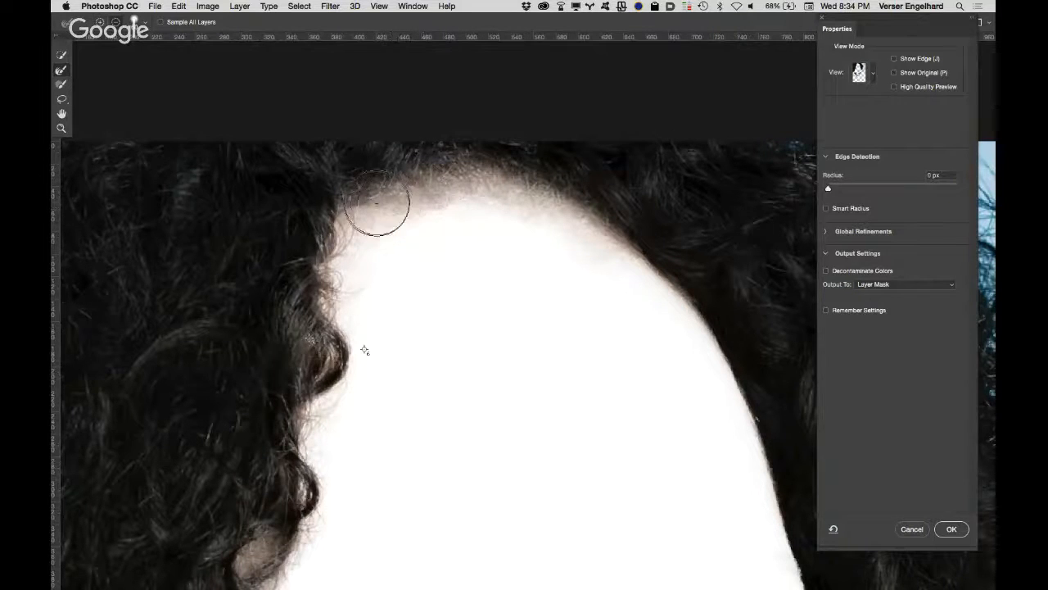
{"action": "mouse_move", "coordinate": [369, 209]}
{"action": "left_mouse_down"}
{"action": "mouse_move", "coordinate": [431, 176]}
{"action": "mouse_move", "coordinate": [516, 187]}
{"action": "left_mouse_up"}
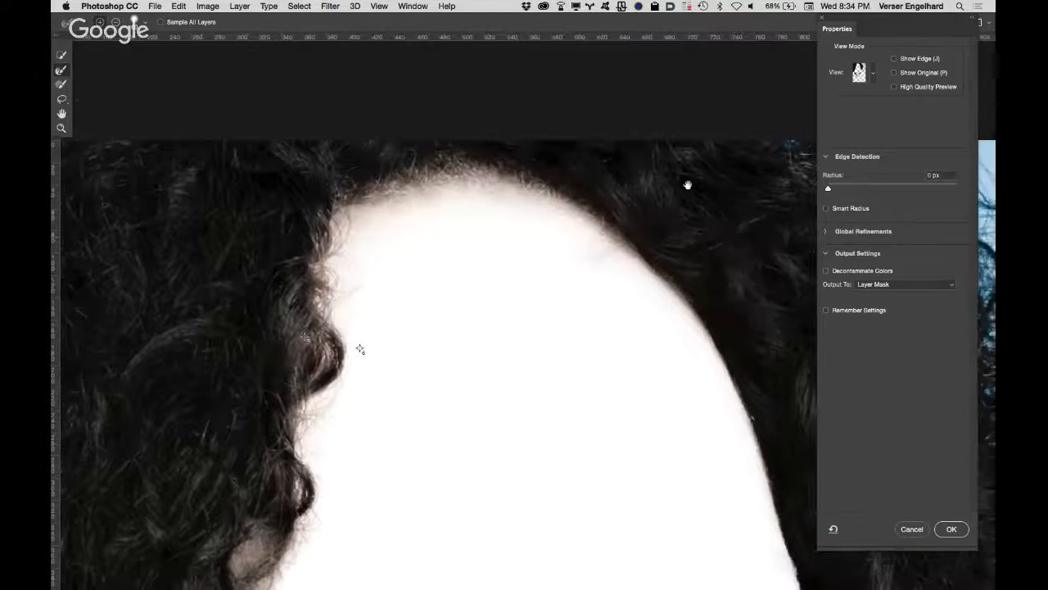
Step: Refine the right inner hair edge from the forehead down along the side of the face
{"action": "left_click_drag", "start_coordinate": [688, 182], "coordinate": [552, 60]}
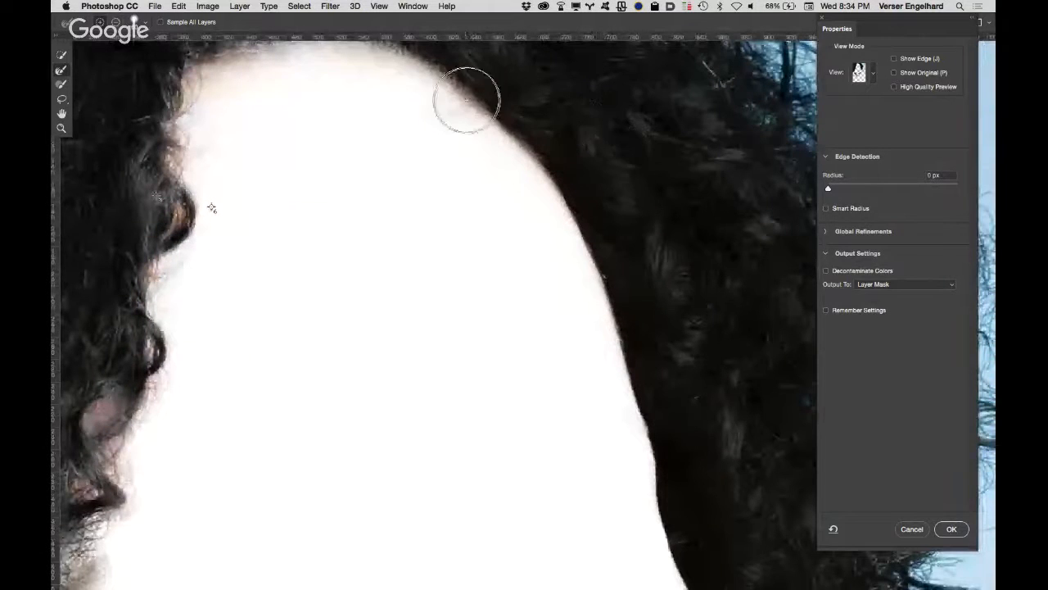
{"action": "mouse_move", "coordinate": [468, 100]}
{"action": "left_mouse_down"}
{"action": "mouse_move", "coordinate": [503, 133]}
{"action": "mouse_move", "coordinate": [599, 280]}
{"action": "mouse_move", "coordinate": [643, 442]}
{"action": "left_mouse_up"}
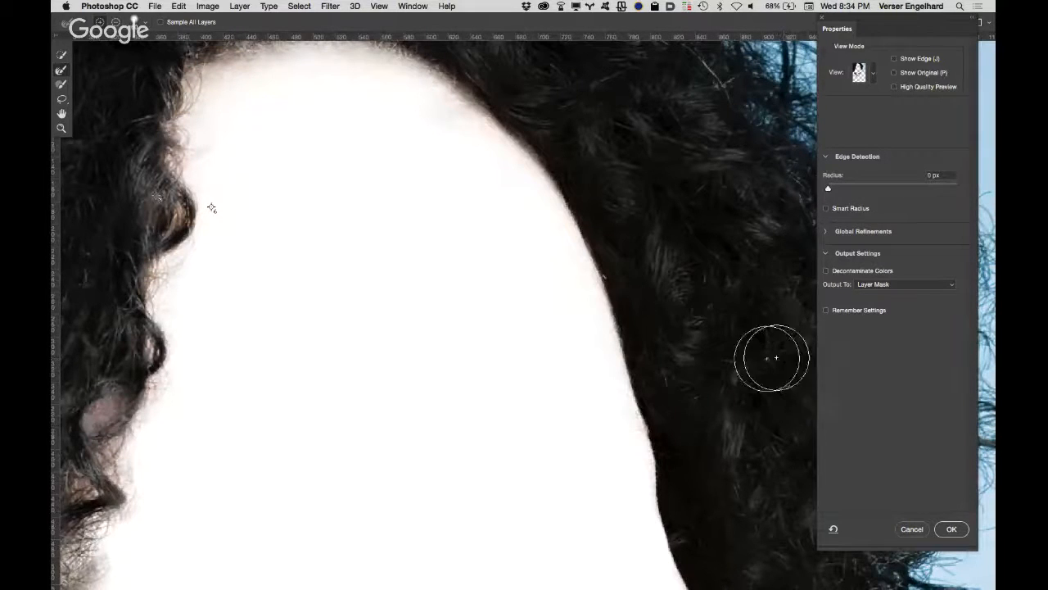
{"action": "left_click_drag", "start_coordinate": [613, 273], "coordinate": [583, 61]}
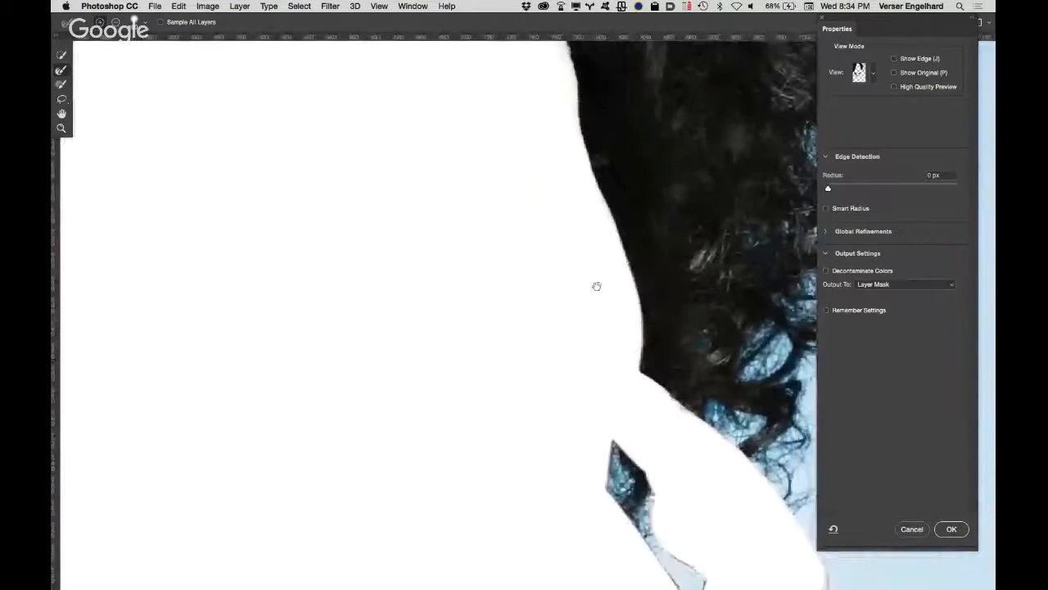
{"action": "left_click_drag", "start_coordinate": [597, 286], "coordinate": [582, 71]}
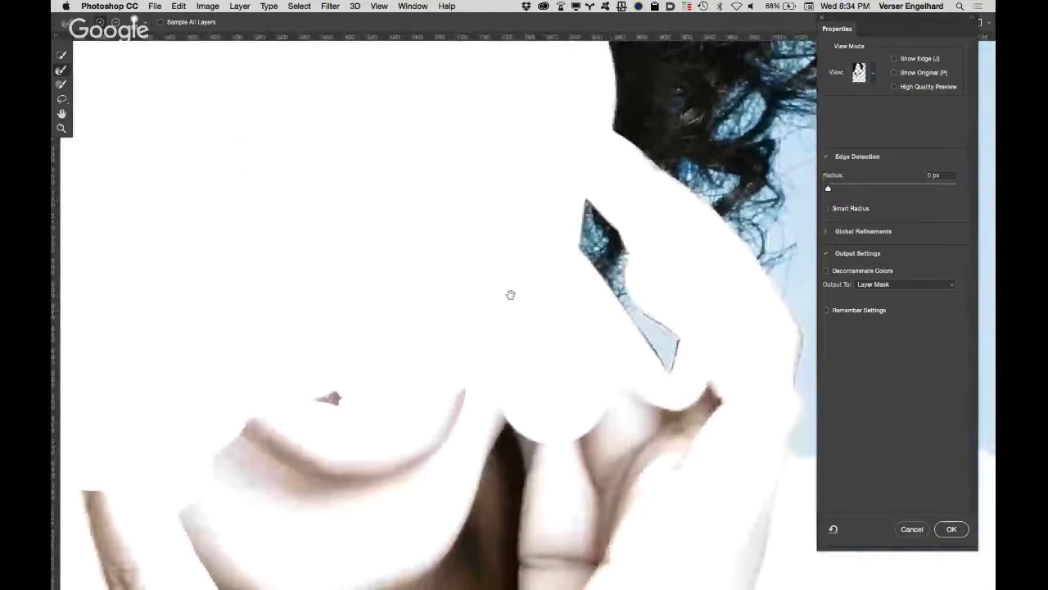
{"action": "left_click_drag", "start_coordinate": [496, 272], "coordinate": [753, 401]}
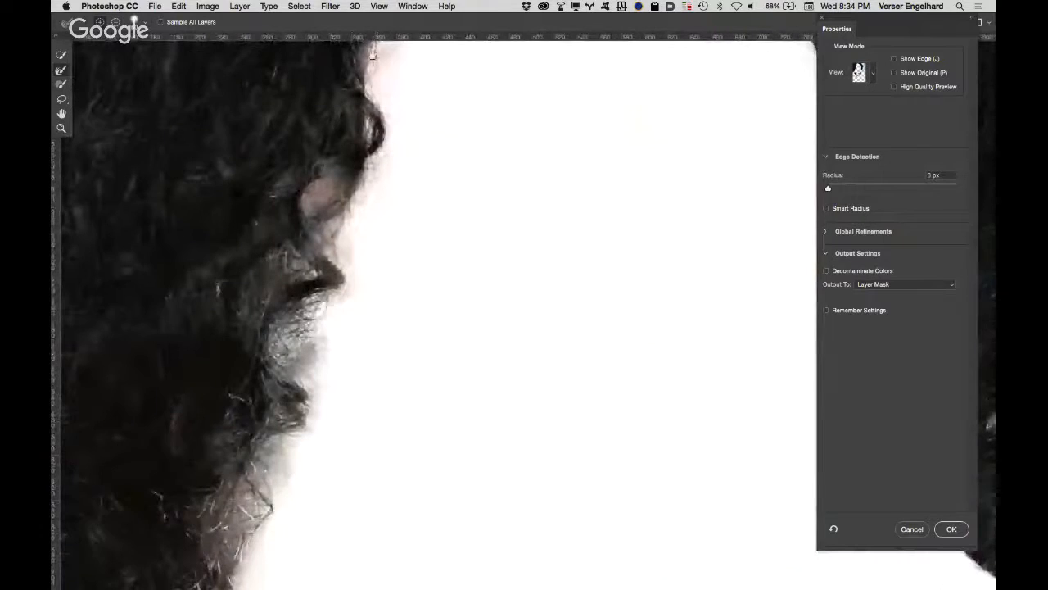
Step: Compare the refined upper left hairline and curls with the original mask
{"action": "left_click_drag", "start_coordinate": [452, 155], "coordinate": [503, 379]}
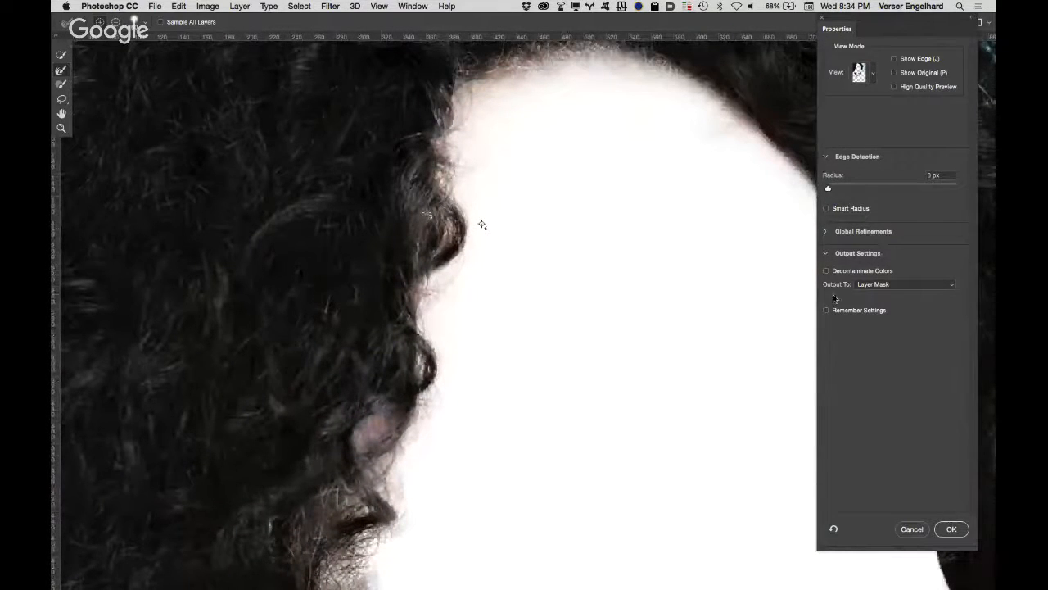
{"action": "left_click", "coordinate": [894, 73]}
{"action": "left_click", "coordinate": [895, 72]}
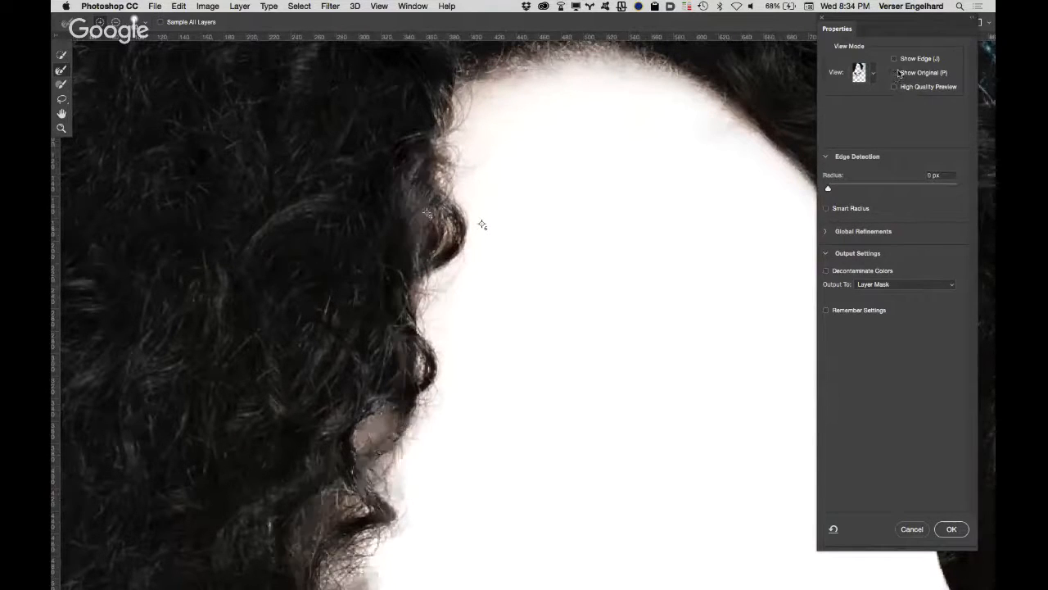
{"action": "left_click", "coordinate": [896, 73]}
{"action": "left_click", "coordinate": [896, 73]}
{"action": "left_click", "coordinate": [896, 74]}
{"action": "left_click", "coordinate": [896, 75]}
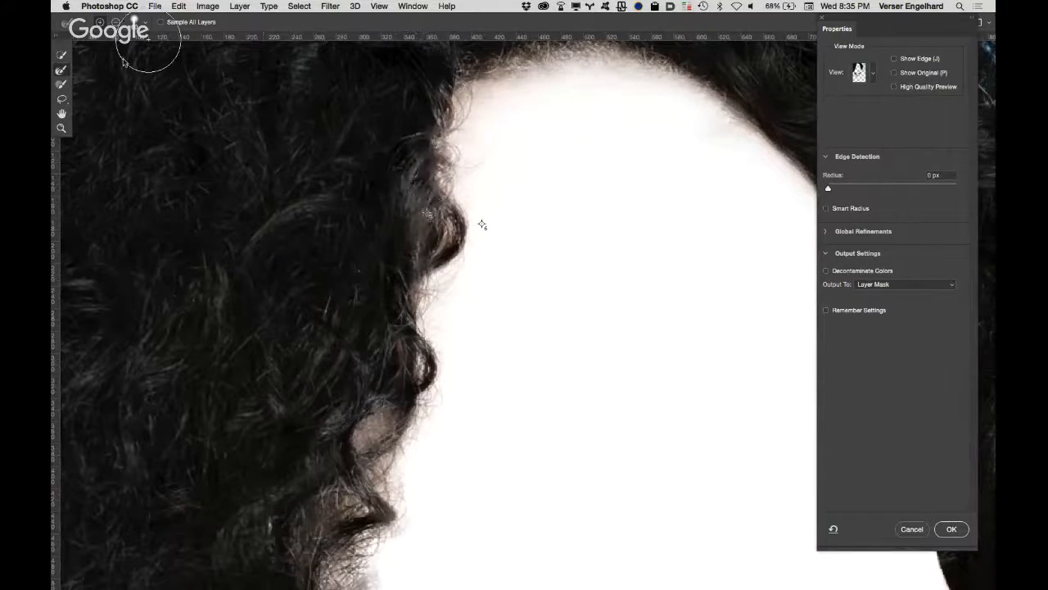
Step: Brush the interior of the left hair mass back into the mask along its inner edge beside the face
{"action": "left_click", "coordinate": [62, 85]}
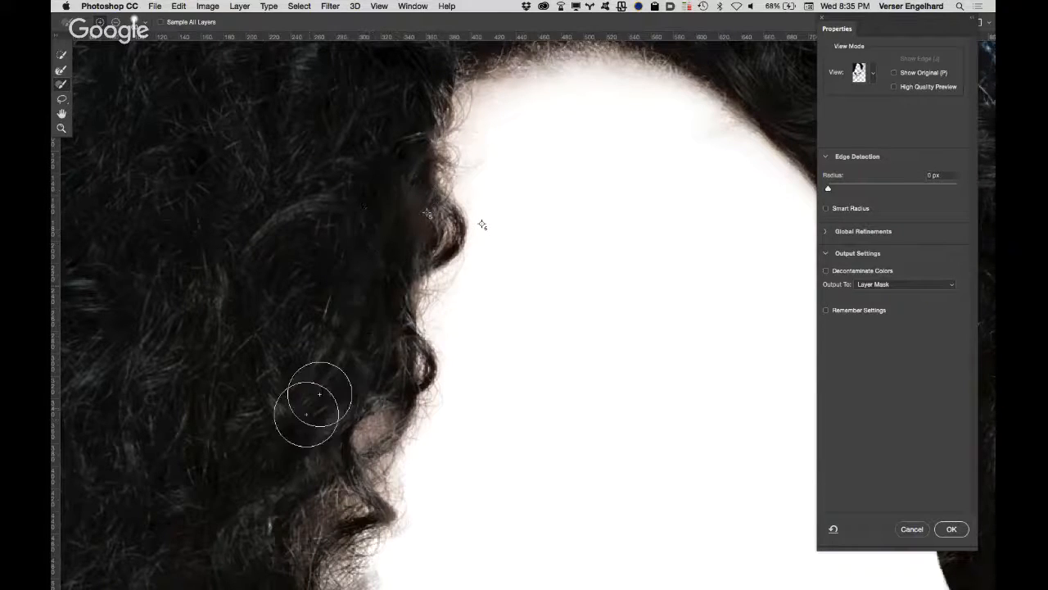
{"action": "left_click_drag", "start_coordinate": [326, 366], "coordinate": [387, 169]}
{"action": "left_click_drag", "start_coordinate": [408, 367], "coordinate": [396, 267]}
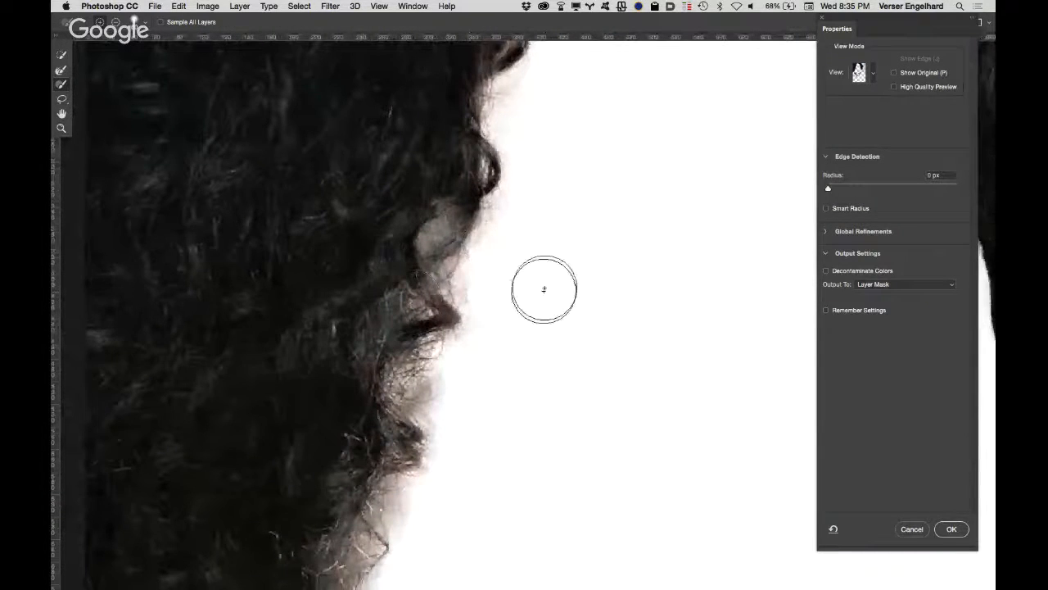
Step: Restore the individual curls along the left inner hair edge down to the neck with a smaller brush, and accept the refined mask
{"action": "key", "text": "bracketleft"}
{"action": "key", "text": "bracketleft"}
{"action": "key", "text": "bracketleft"}
{"action": "key", "text": "bracketleft"}
{"action": "mouse_move", "coordinate": [421, 277]}
{"action": "left_mouse_down"}
{"action": "mouse_move", "coordinate": [439, 300]}
{"action": "mouse_move", "coordinate": [420, 285]}
{"action": "mouse_move", "coordinate": [455, 244]}
{"action": "mouse_move", "coordinate": [471, 198]}
{"action": "left_mouse_up"}
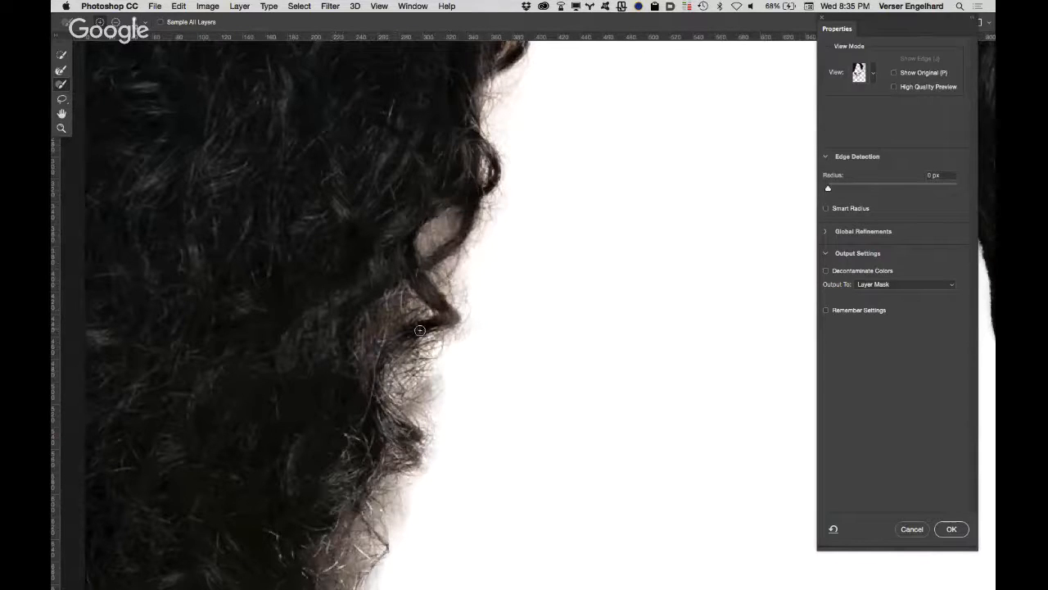
{"action": "mouse_move", "coordinate": [419, 330]}
{"action": "left_mouse_down"}
{"action": "mouse_move", "coordinate": [379, 362]}
{"action": "mouse_move", "coordinate": [374, 405]}
{"action": "mouse_move", "coordinate": [411, 457]}
{"action": "left_mouse_up"}
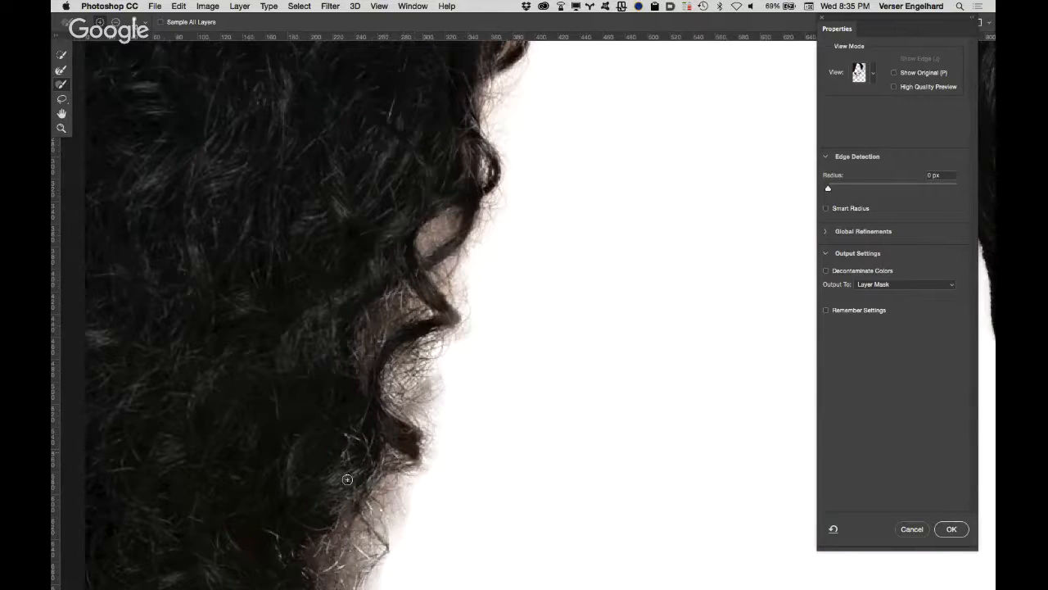
{"action": "left_click_drag", "start_coordinate": [362, 305], "coordinate": [386, 146]}
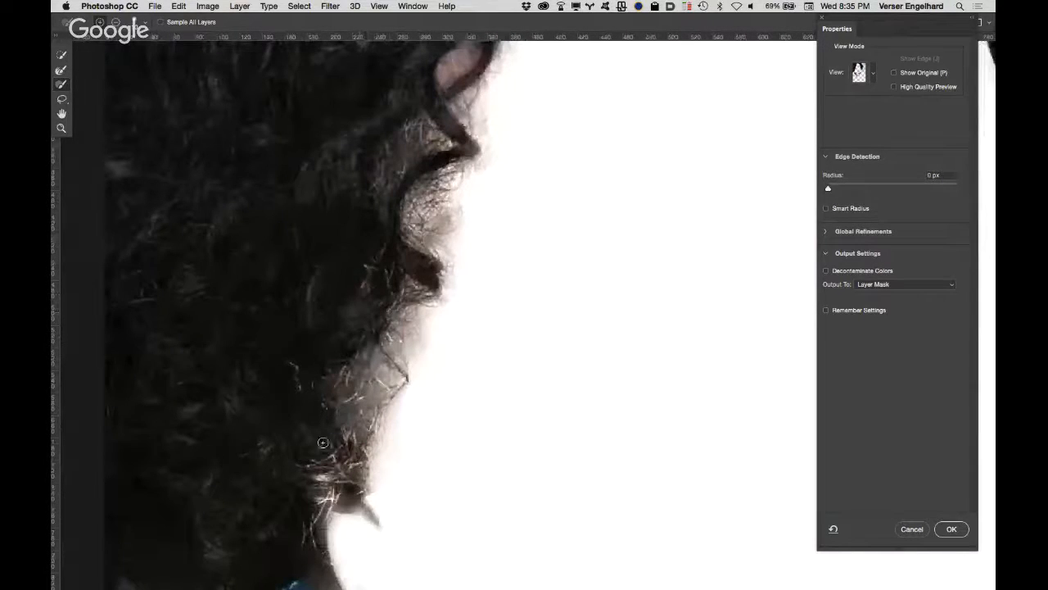
{"action": "mouse_move", "coordinate": [330, 497]}
{"action": "left_mouse_down"}
{"action": "mouse_move", "coordinate": [346, 473]}
{"action": "mouse_move", "coordinate": [307, 488]}
{"action": "mouse_move", "coordinate": [332, 474]}
{"action": "mouse_move", "coordinate": [343, 450]}
{"action": "mouse_move", "coordinate": [314, 465]}
{"action": "mouse_move", "coordinate": [328, 462]}
{"action": "mouse_move", "coordinate": [334, 445]}
{"action": "mouse_move", "coordinate": [327, 403]}
{"action": "left_mouse_up"}
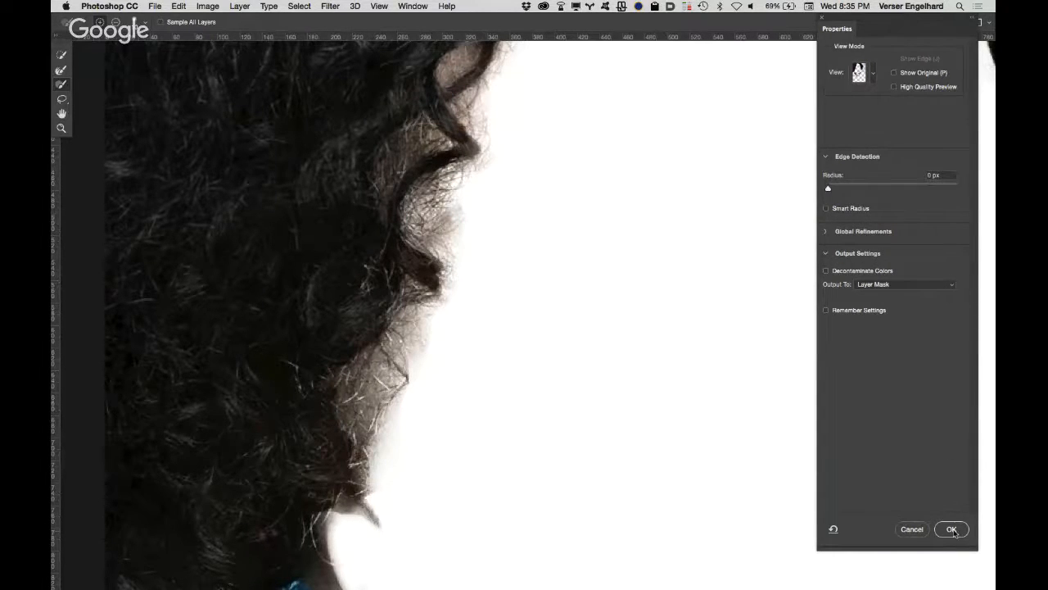
{"action": "left_click", "coordinate": [952, 529]}
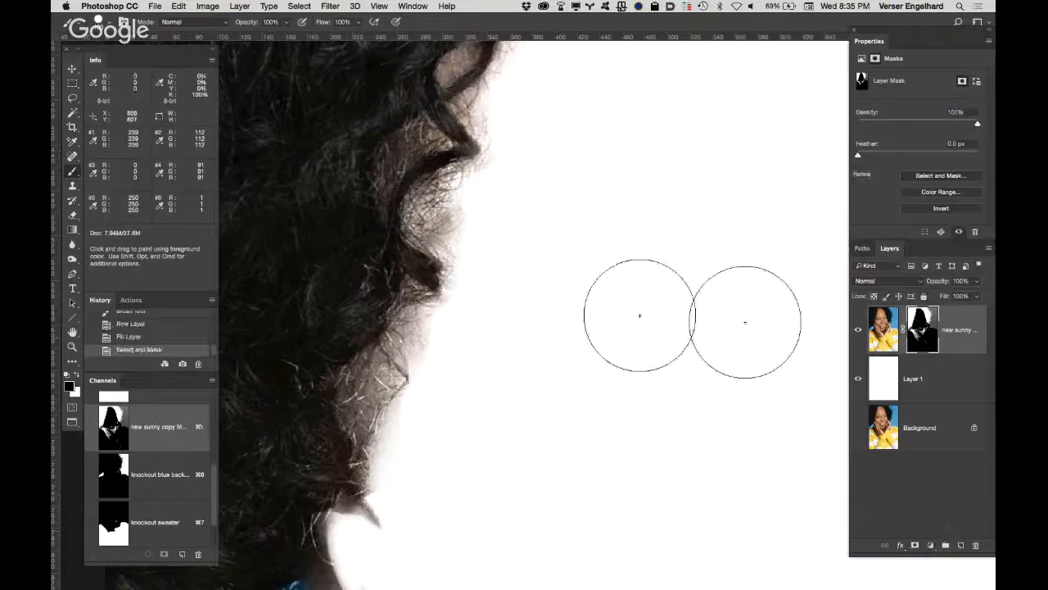
Step: Fit the whole portrait in view and delete the existing knockout hair channel
{"action": "double_click", "coordinate": [73, 332]}
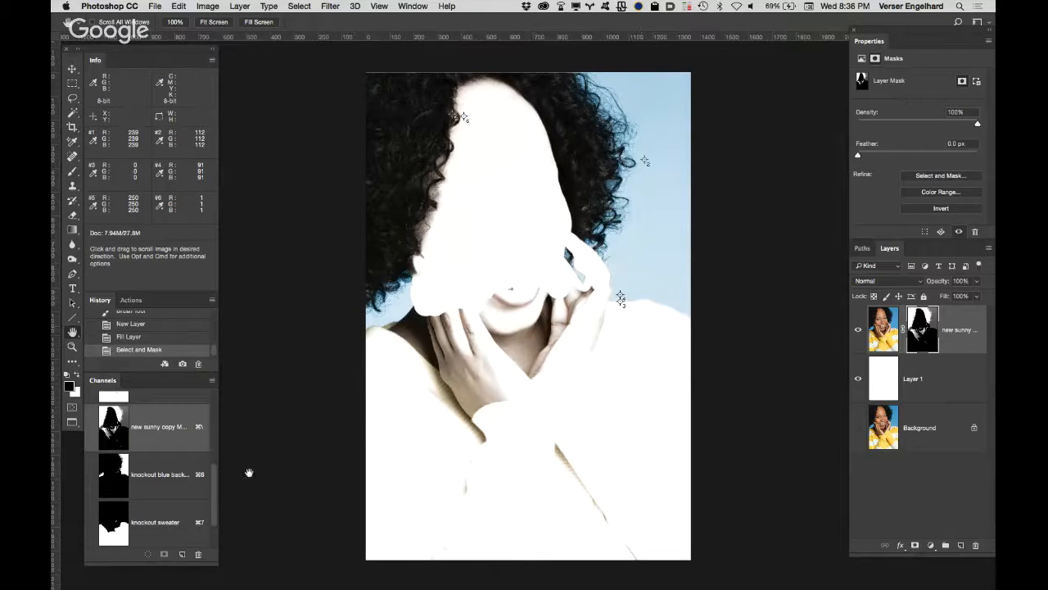
{"action": "left_click_drag", "start_coordinate": [214, 499], "coordinate": [217, 532]}
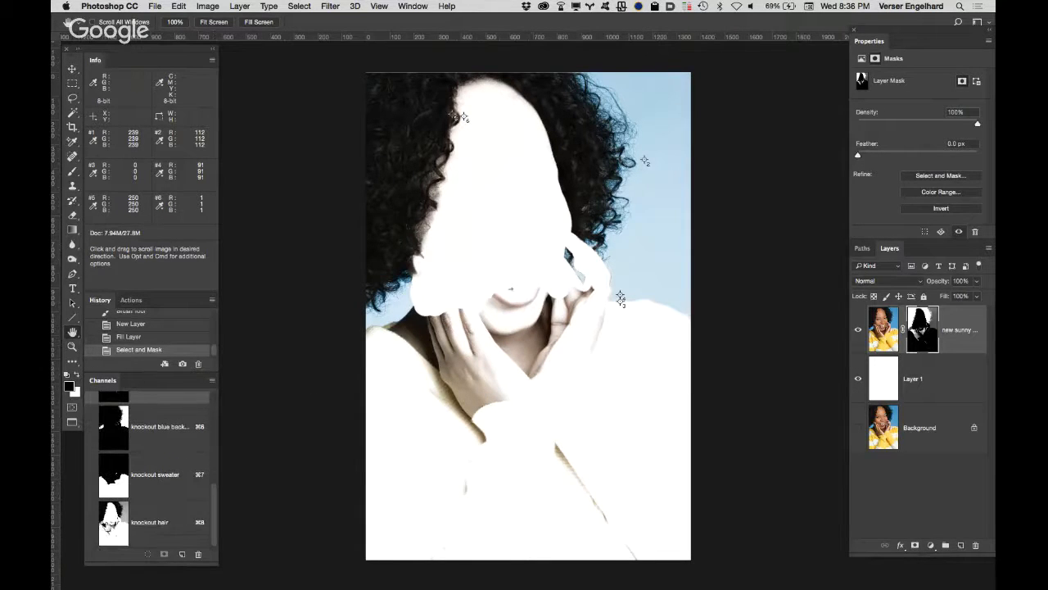
{"action": "left_click", "coordinate": [174, 522]}
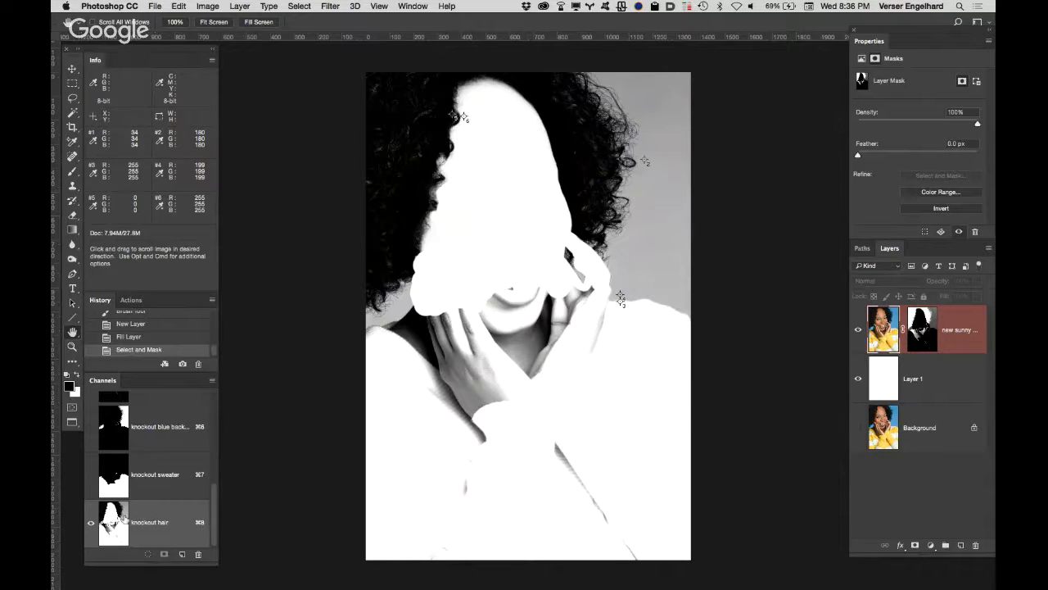
{"action": "left_click_drag", "start_coordinate": [187, 520], "coordinate": [198, 554]}
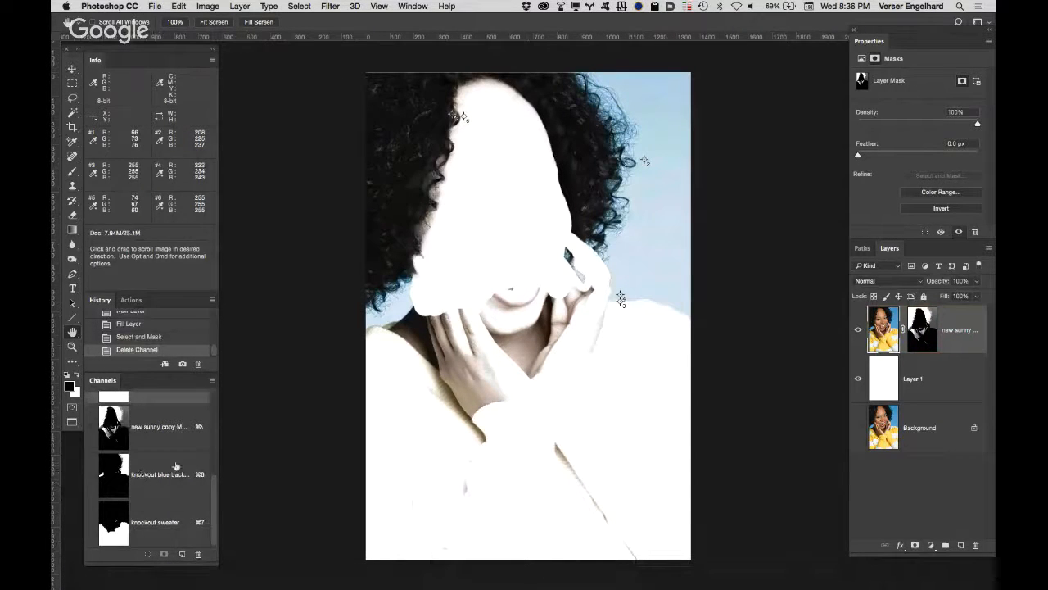
Step: Duplicate the knockout blue background channel as "knockout hair" and invert the copy
{"action": "left_click", "coordinate": [150, 464]}
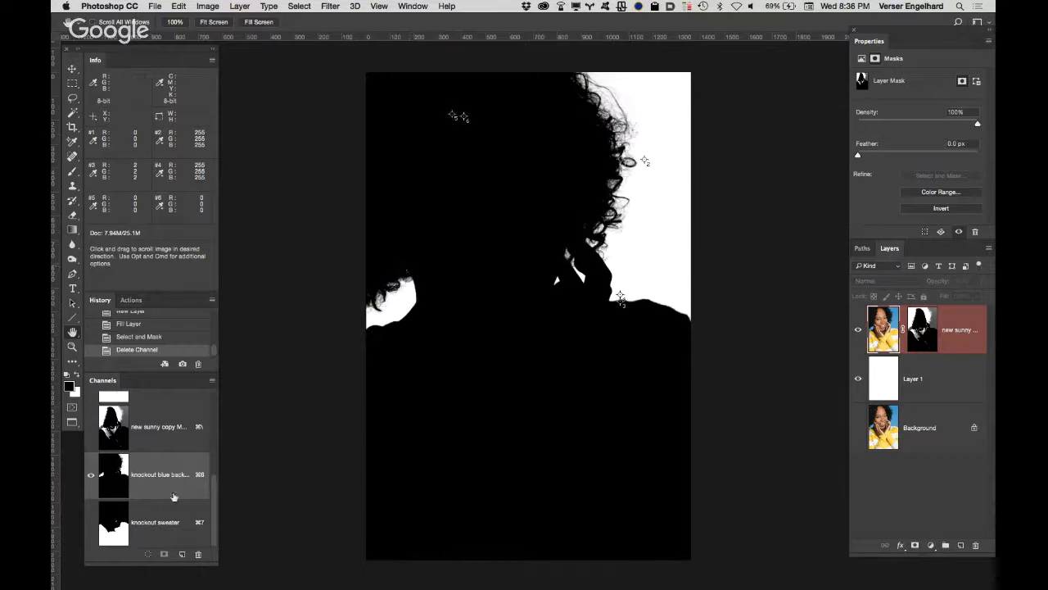
{"action": "left_click_drag", "start_coordinate": [186, 486], "coordinate": [182, 553]}
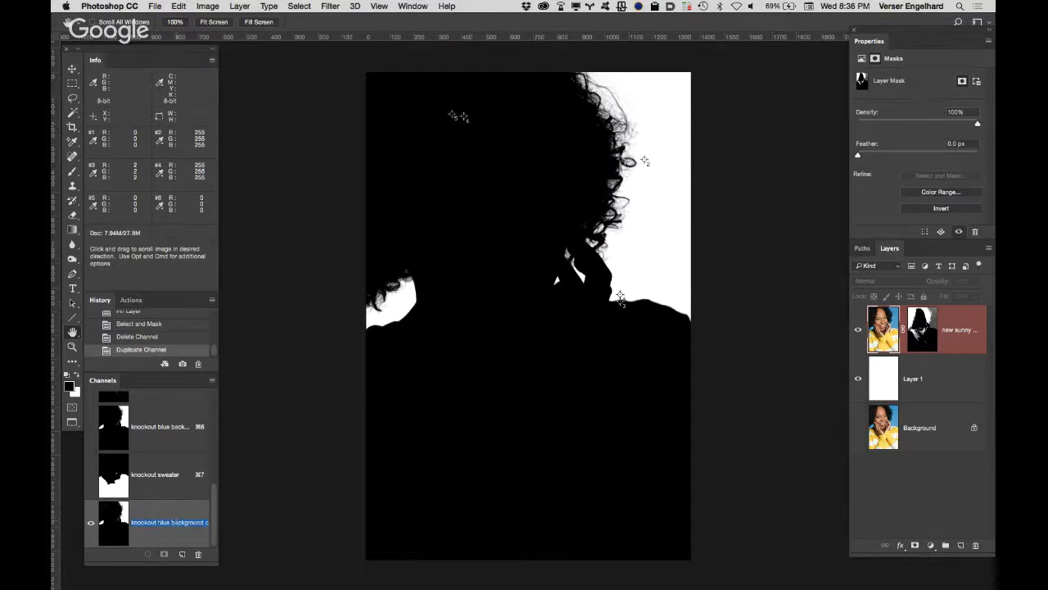
{"action": "left_click", "coordinate": [163, 523]}
{"action": "left_click_drag", "start_coordinate": [158, 522], "coordinate": [226, 514]}
{"action": "type", "text": "H"}
{"action": "key", "text": "Return"}
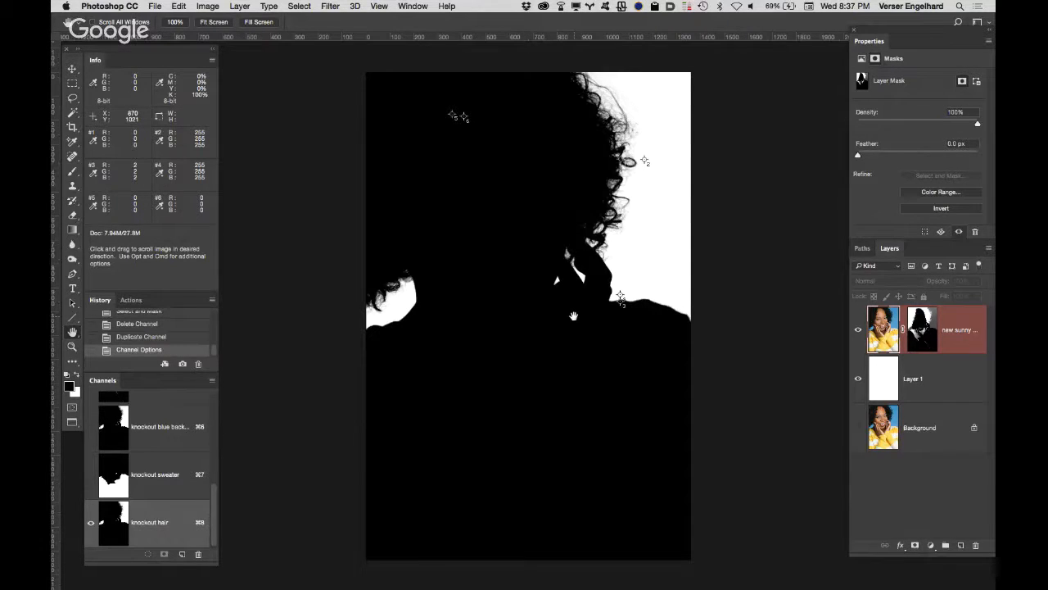
{"action": "key", "text": "super+i"}
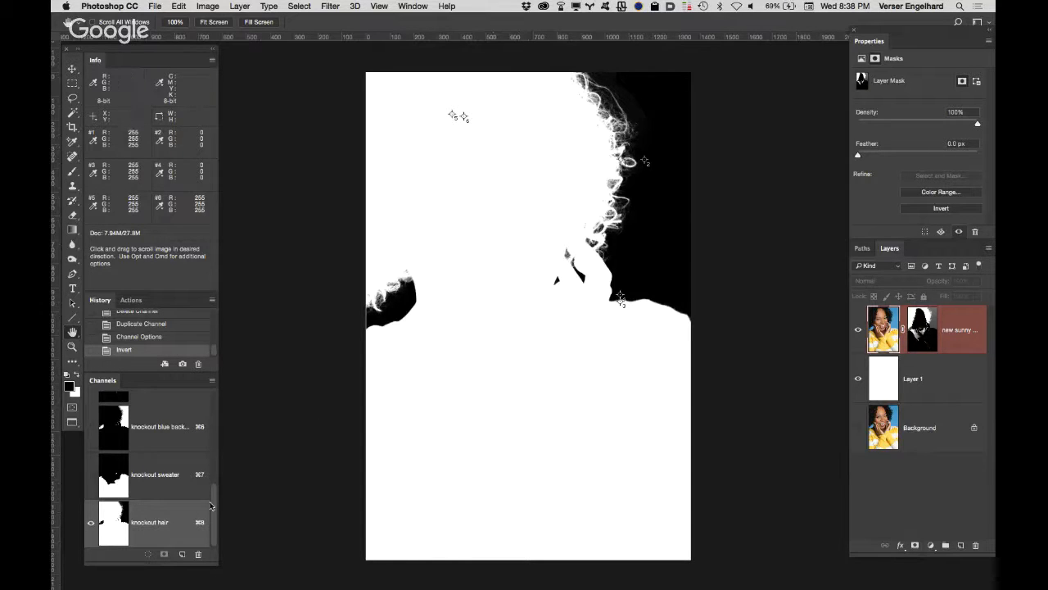
Step: Examine the portrait layer's mask channel as a colour overlay and on its own, and return to the RGB composite
{"action": "left_click_drag", "start_coordinate": [212, 496], "coordinate": [216, 455]}
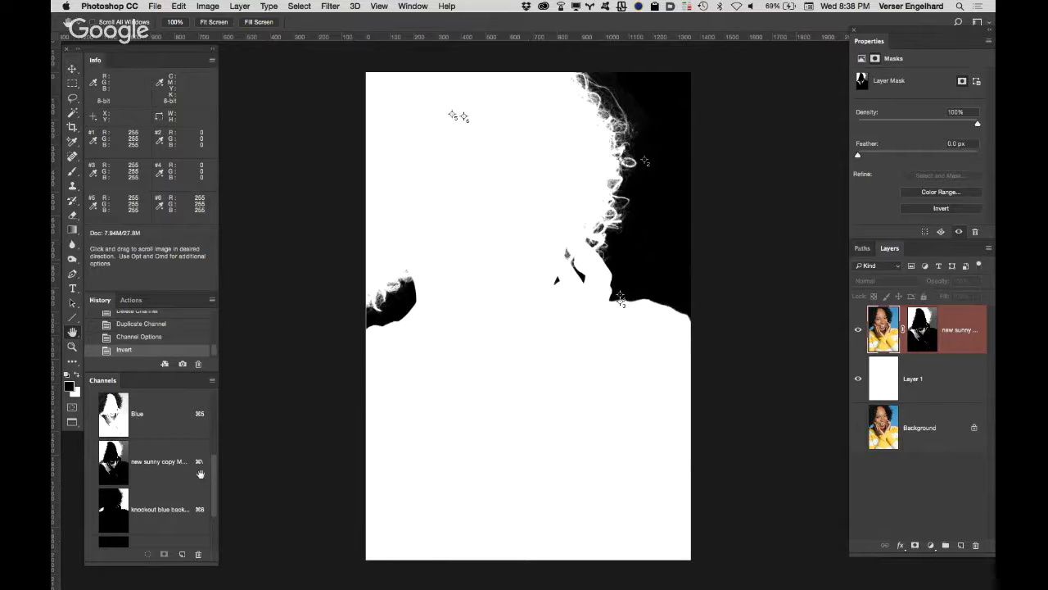
{"action": "left_click", "coordinate": [159, 475]}
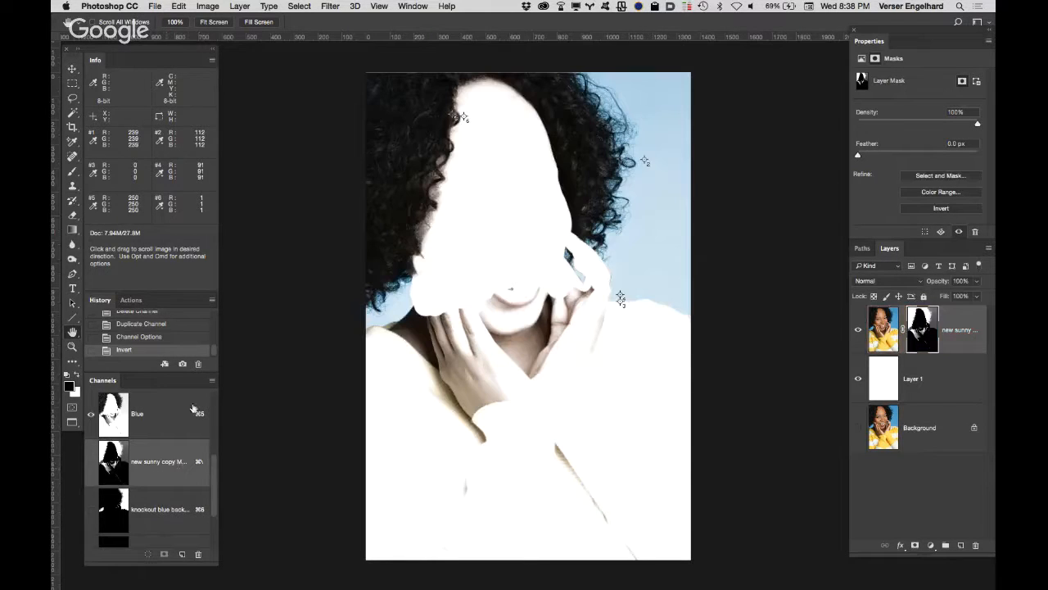
{"action": "left_click", "coordinate": [90, 463]}
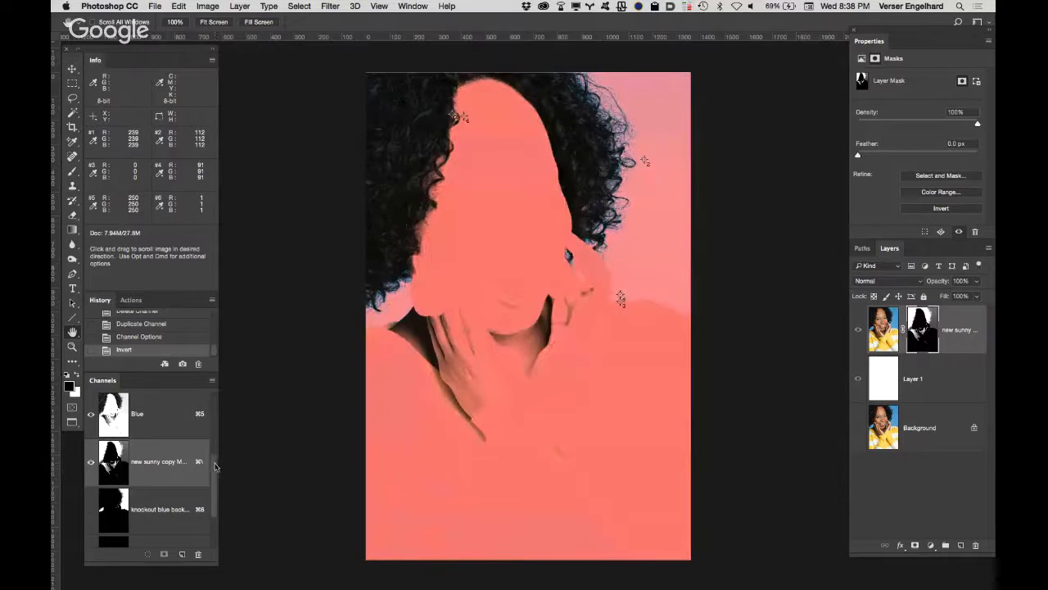
{"action": "left_click_drag", "start_coordinate": [215, 463], "coordinate": [212, 385]}
{"action": "left_click", "coordinate": [91, 413]}
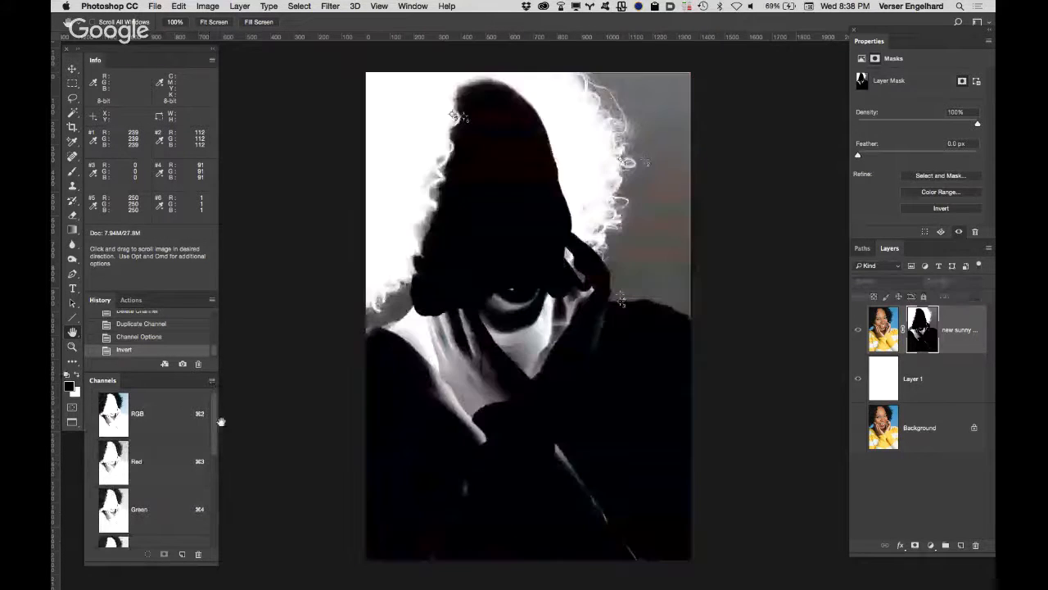
{"action": "left_click_drag", "start_coordinate": [218, 422], "coordinate": [218, 467]}
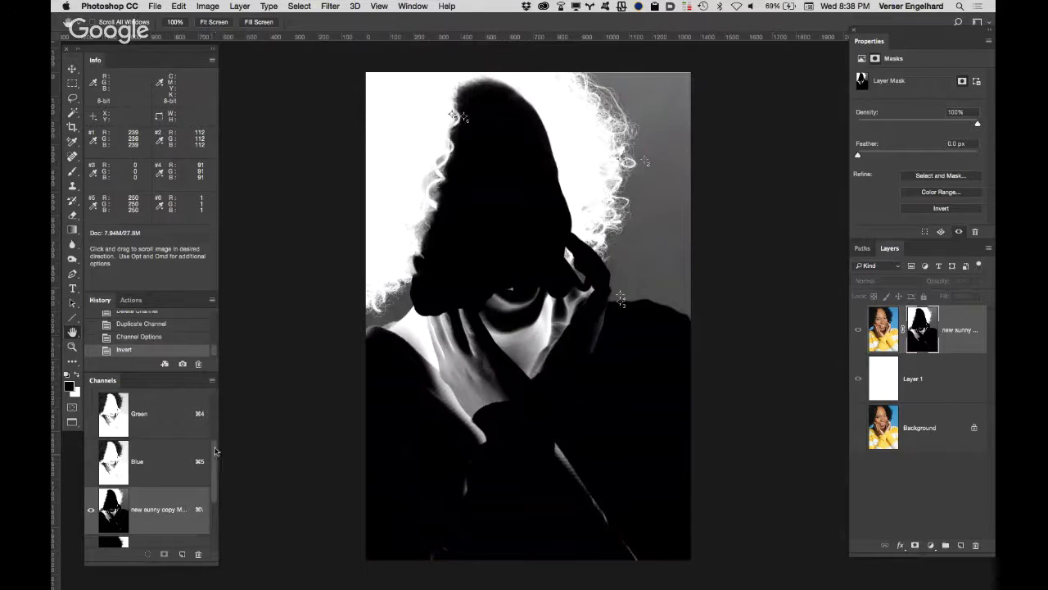
{"action": "left_click_drag", "start_coordinate": [216, 451], "coordinate": [215, 401]}
{"action": "left_click", "coordinate": [172, 413]}
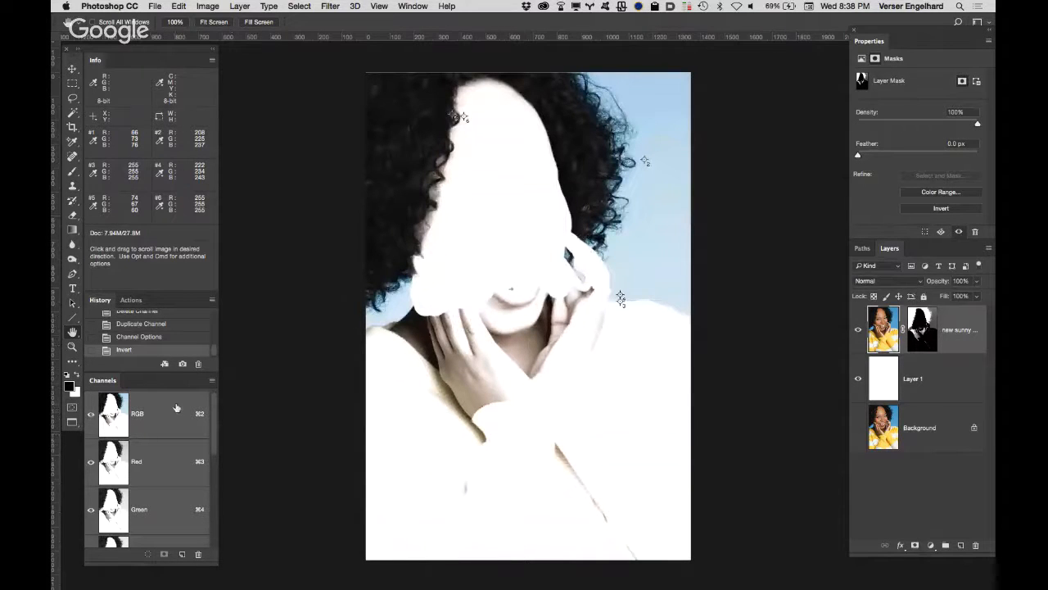
Step: Inspect the knockout hair channel with the masked portrait layer hidden, and restore the composite view with that layer visible
{"action": "scroll", "coordinate": [222, 428], "scroll_direction": "down", "scroll_amount": 5}
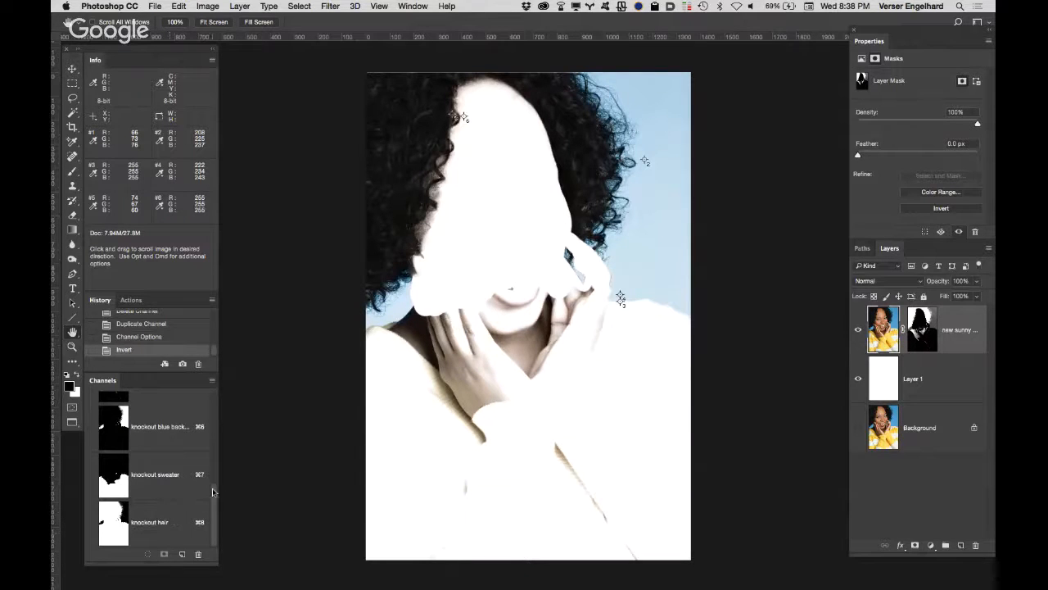
{"action": "scroll", "coordinate": [212, 487], "scroll_direction": "up", "scroll_amount": 5}
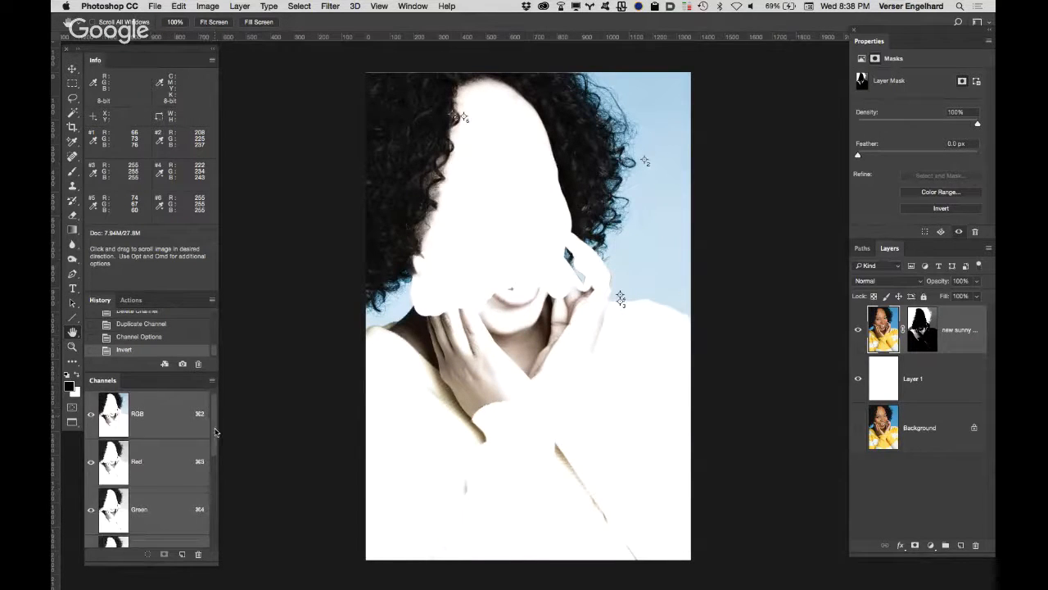
{"action": "left_click_drag", "start_coordinate": [216, 432], "coordinate": [223, 548]}
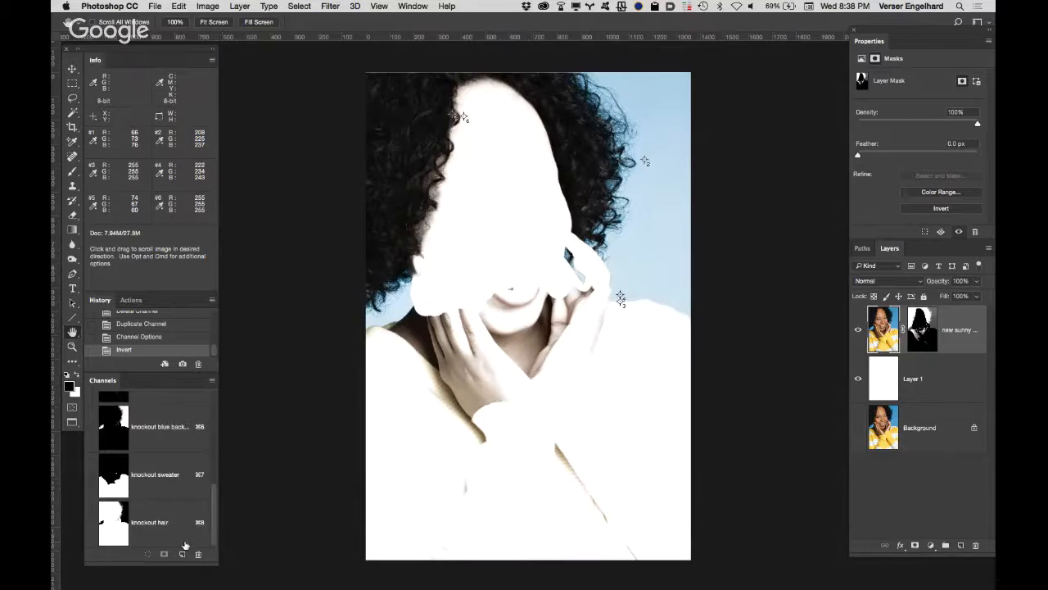
{"action": "left_click_drag", "start_coordinate": [215, 496], "coordinate": [210, 485]}
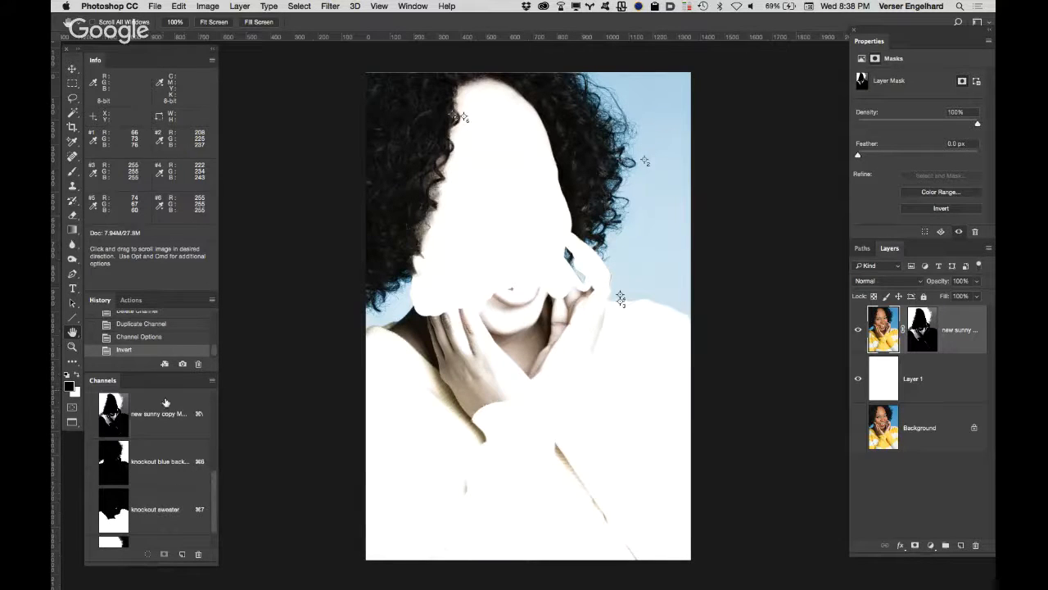
{"action": "left_click", "coordinate": [162, 403]}
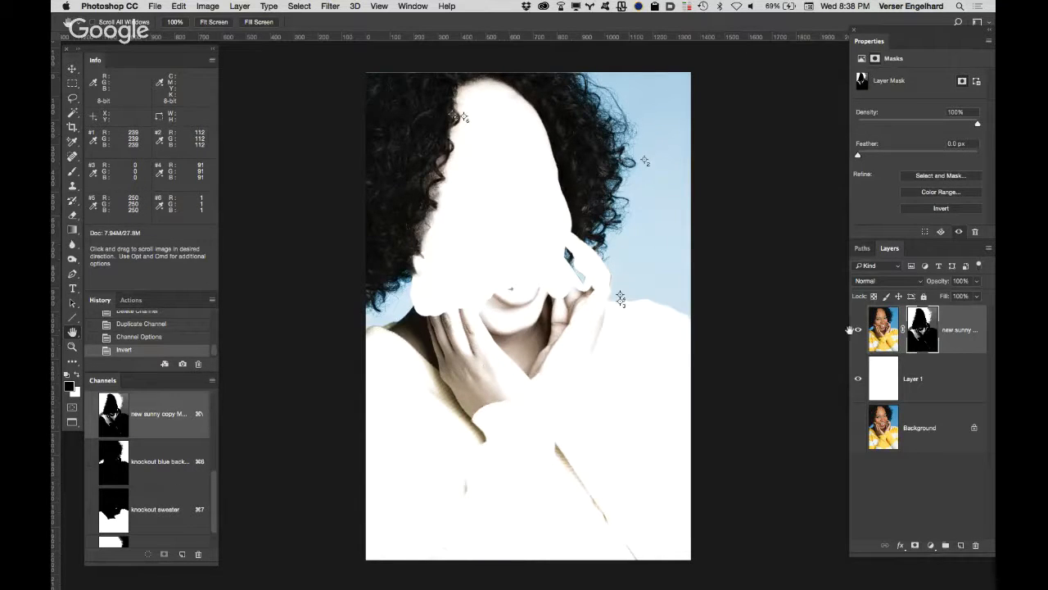
{"action": "left_click", "coordinate": [858, 331]}
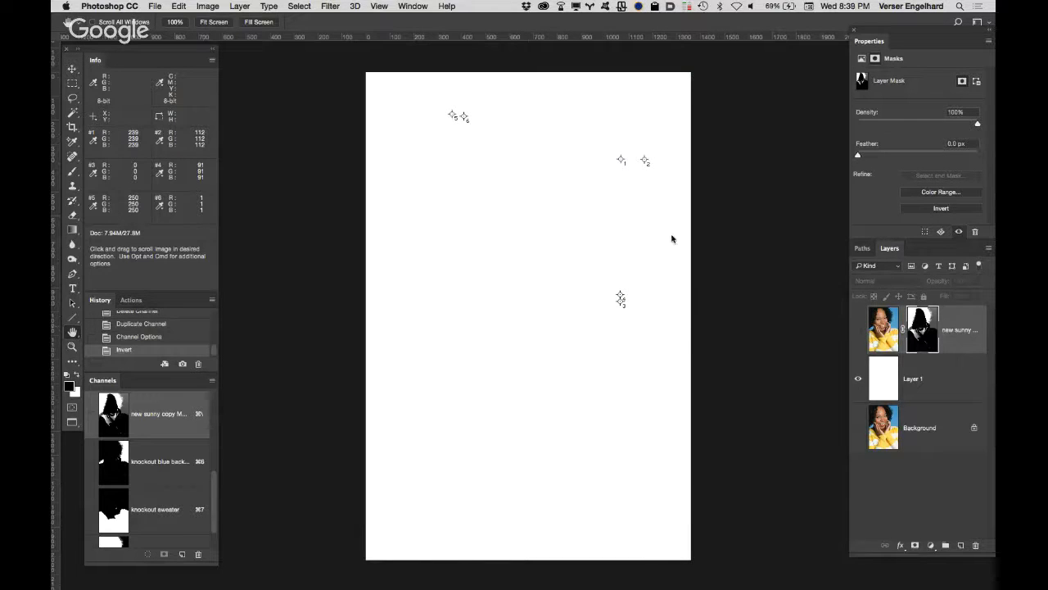
{"action": "left_click", "coordinate": [904, 379]}
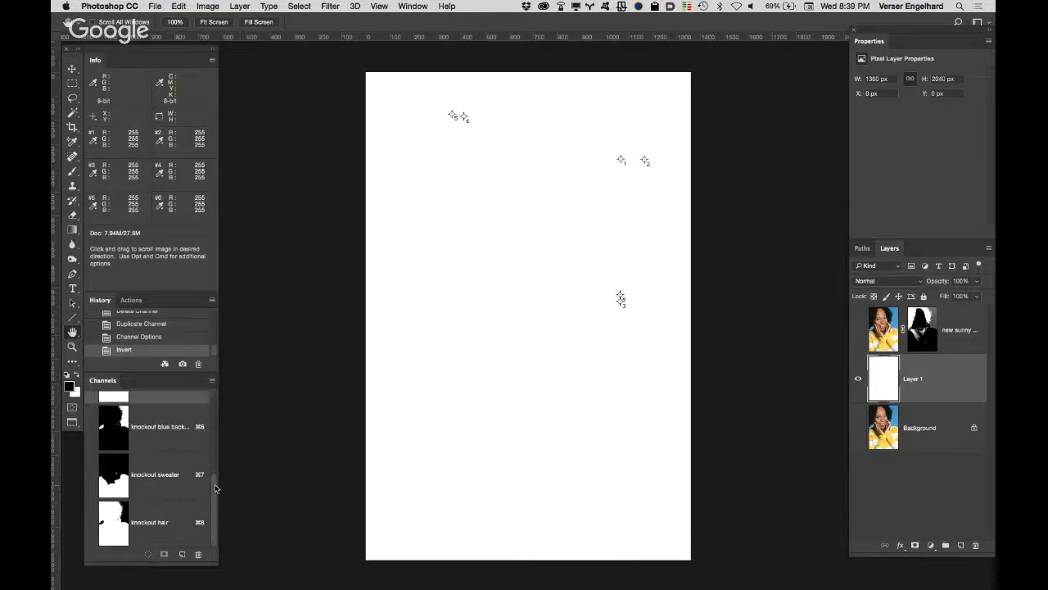
{"action": "left_click_drag", "start_coordinate": [216, 489], "coordinate": [214, 487]}
{"action": "left_click", "coordinate": [159, 517]}
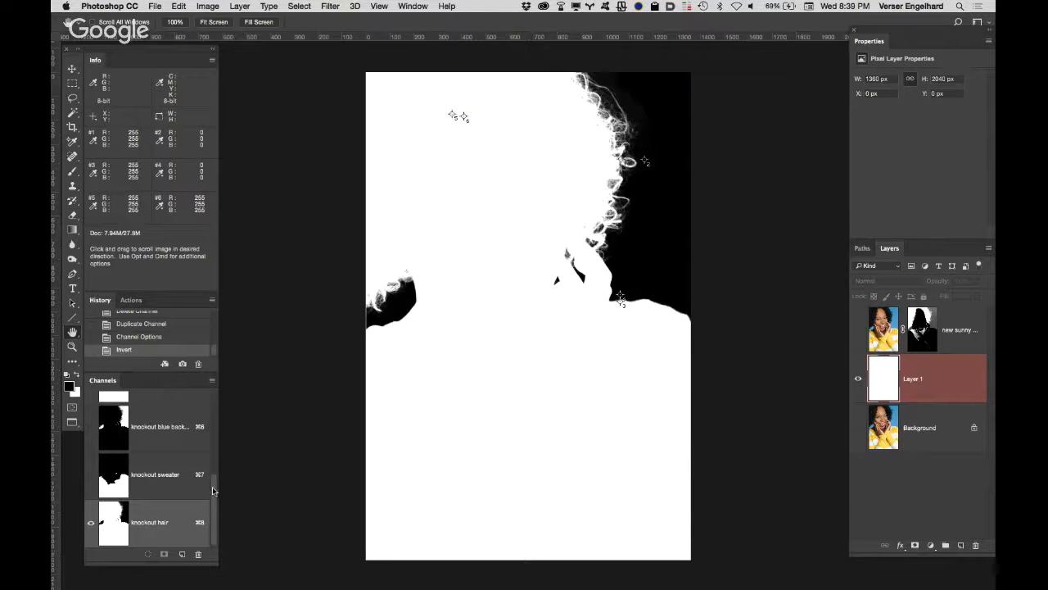
{"action": "left_click_drag", "start_coordinate": [212, 490], "coordinate": [213, 409]}
{"action": "left_click", "coordinate": [159, 429]}
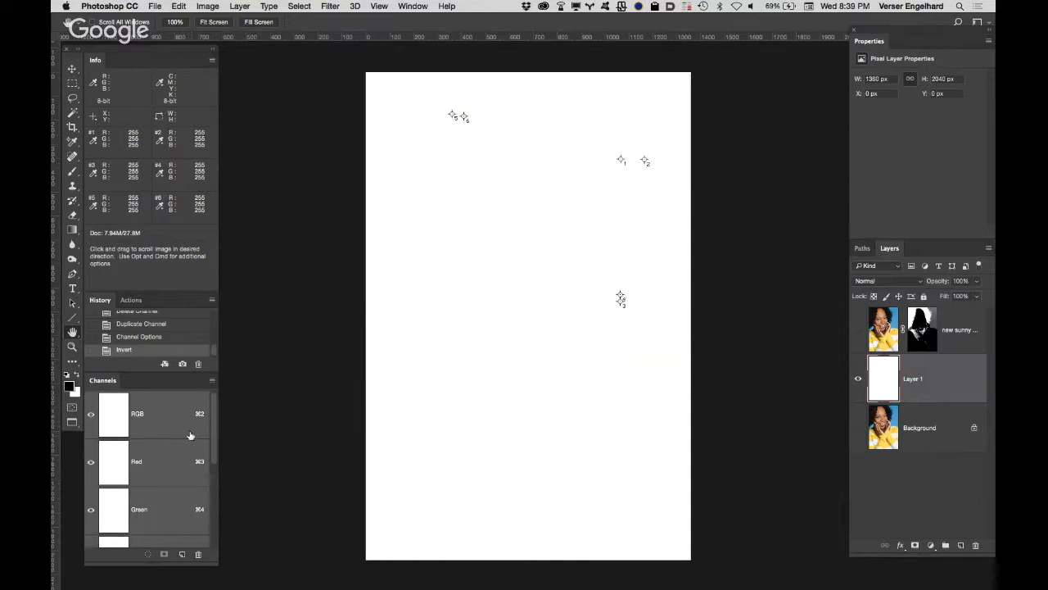
{"action": "left_click", "coordinate": [859, 330]}
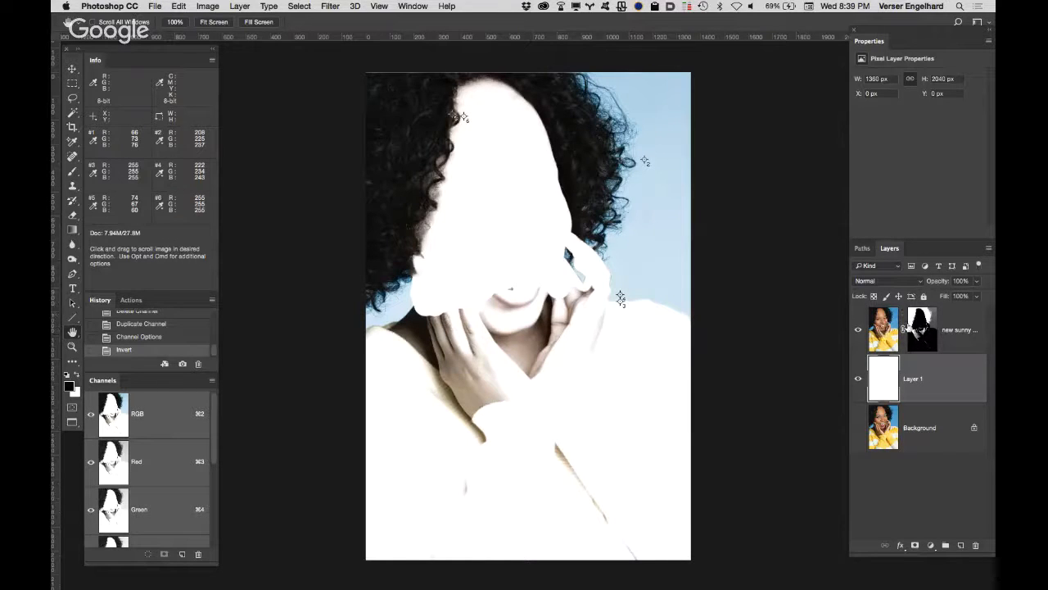
Step: Load the portrait layer's mask as a selection and add a new empty layer above that layer
{"action": "left_click", "coordinate": [922, 329], "text": "alt"}
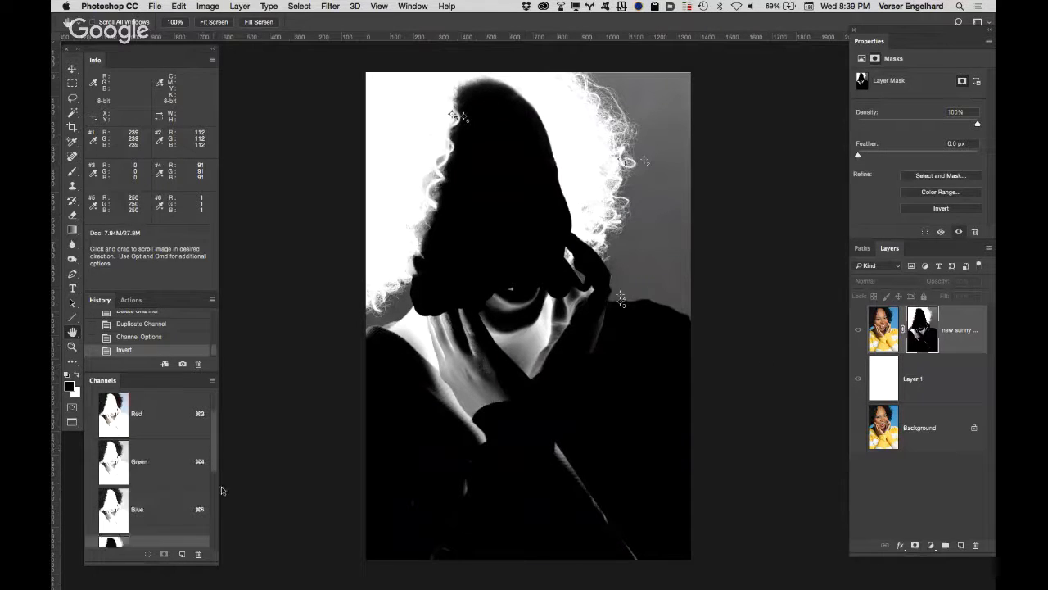
{"action": "scroll", "coordinate": [216, 451], "scroll_direction": "down", "scroll_amount": 5}
{"action": "scroll", "coordinate": [216, 514], "scroll_direction": "down", "scroll_amount": 2}
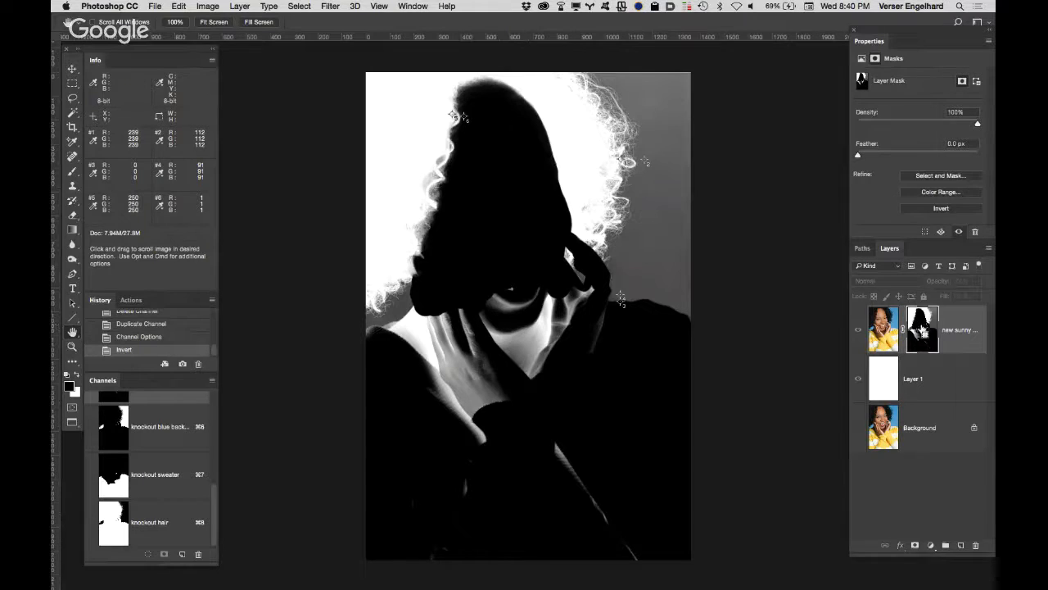
{"action": "left_click", "coordinate": [922, 329], "text": "super"}
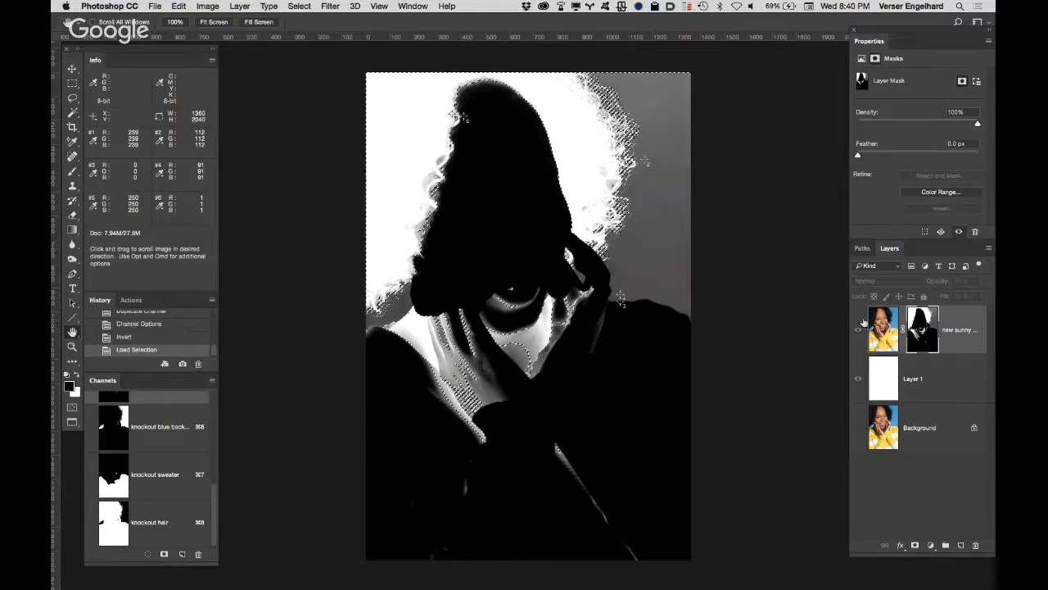
{"action": "left_click", "coordinate": [963, 546]}
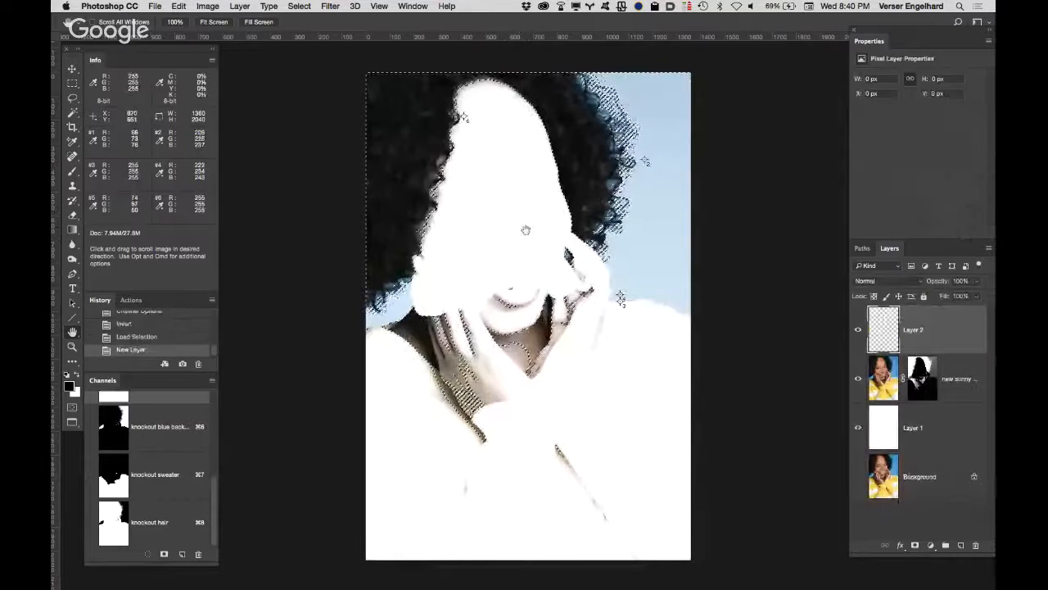
Step: Try painting black through the loaded hair selection on the empty layer, and undo the brushwork
{"action": "key", "text": "b"}
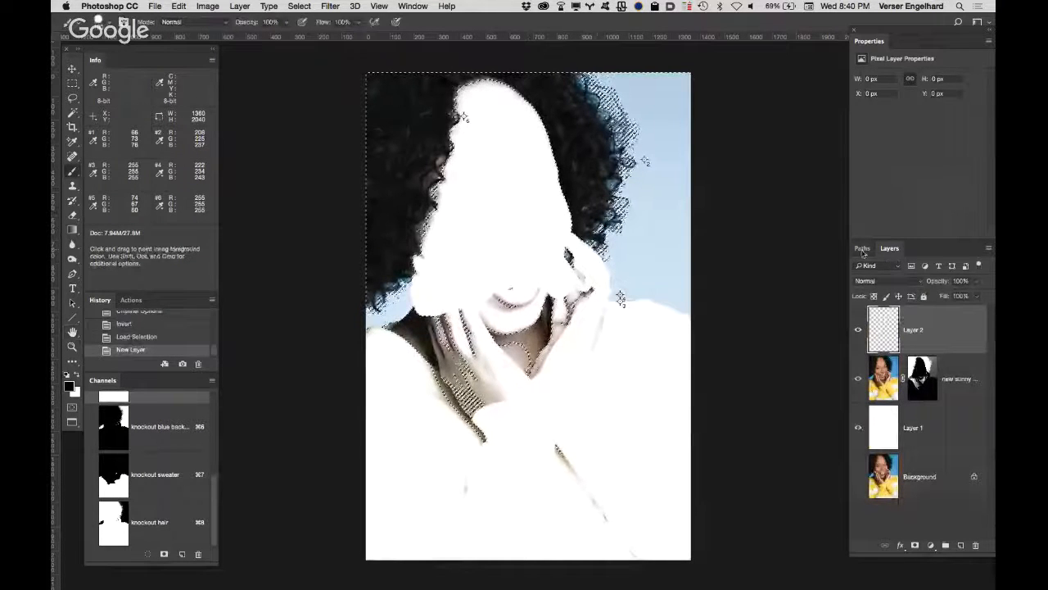
{"action": "mouse_move", "coordinate": [638, 98]}
{"action": "left_mouse_down"}
{"action": "mouse_move", "coordinate": [680, 131]}
{"action": "mouse_move", "coordinate": [491, 122]}
{"action": "mouse_move", "coordinate": [491, 82]}
{"action": "mouse_move", "coordinate": [537, 93]}
{"action": "mouse_move", "coordinate": [453, 171]}
{"action": "mouse_move", "coordinate": [498, 229]}
{"action": "mouse_move", "coordinate": [474, 252]}
{"action": "left_mouse_up"}
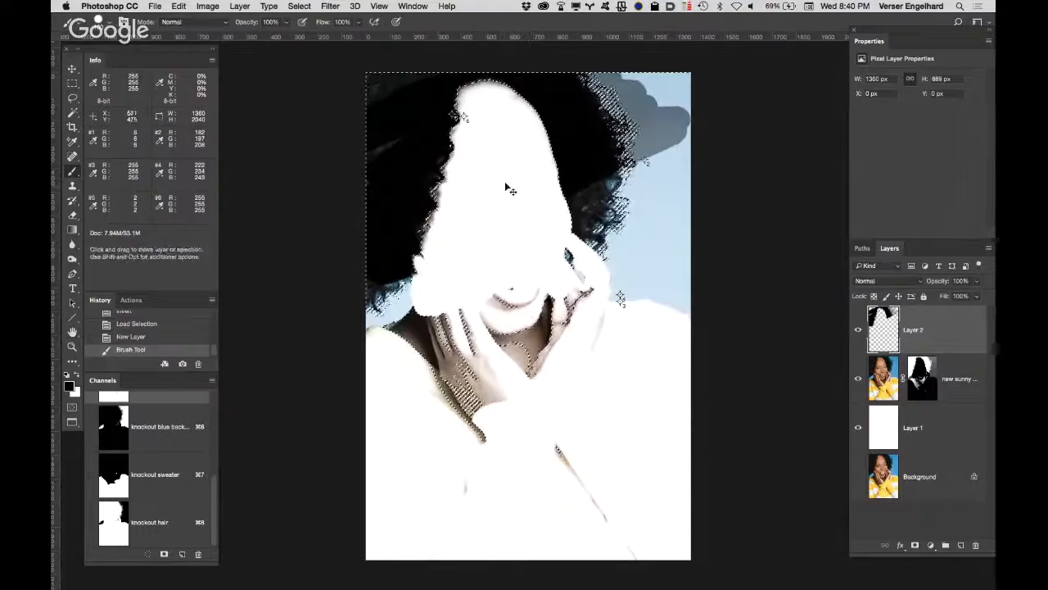
{"action": "key", "text": "super+z"}
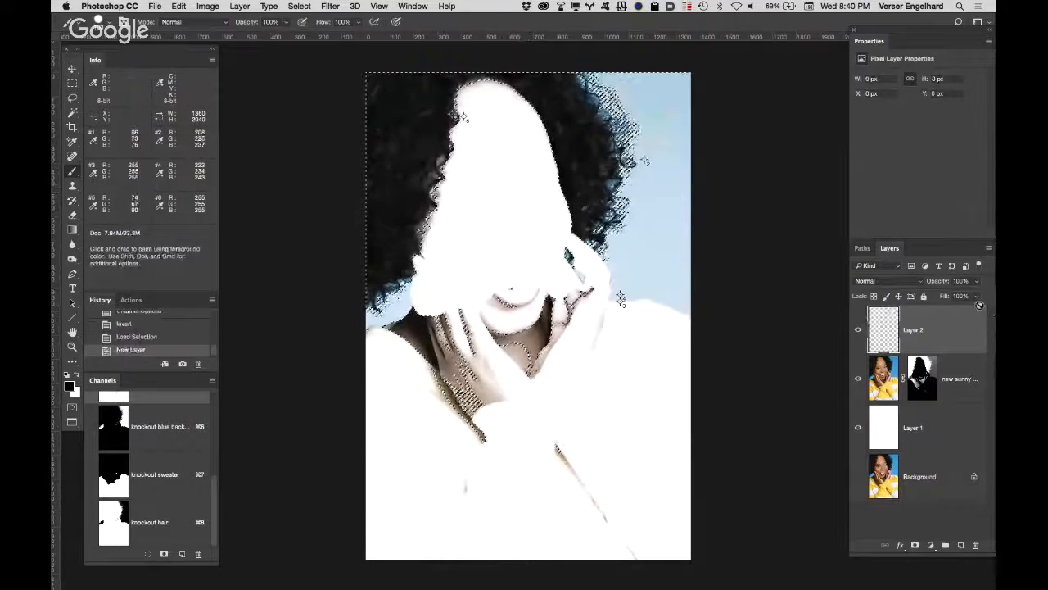
Step: Deselect and delete the empty layer above the portrait layer
{"action": "key", "text": "super+d"}
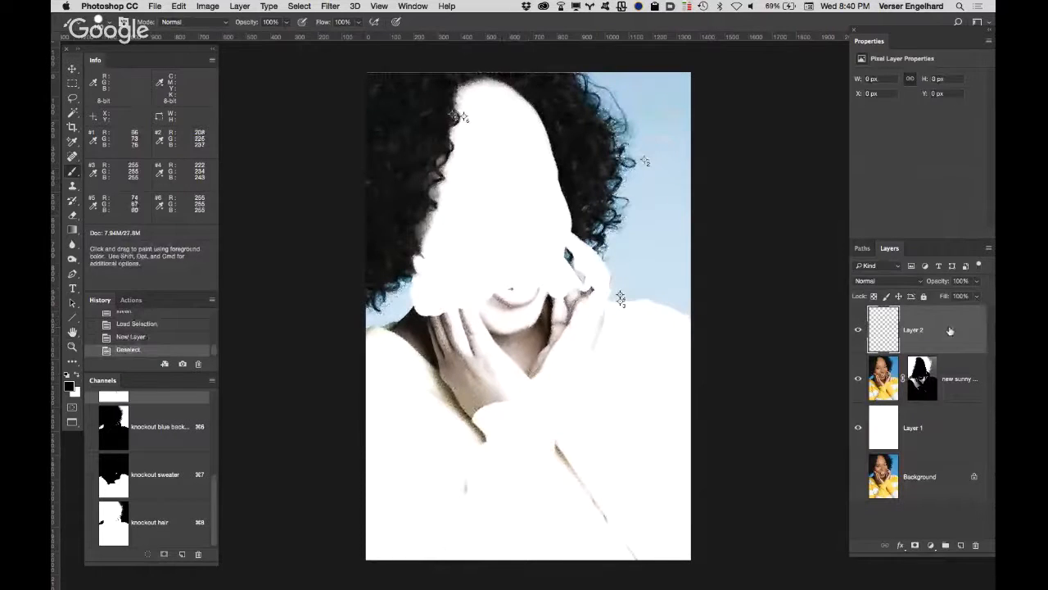
{"action": "left_click_drag", "start_coordinate": [950, 330], "coordinate": [976, 545]}
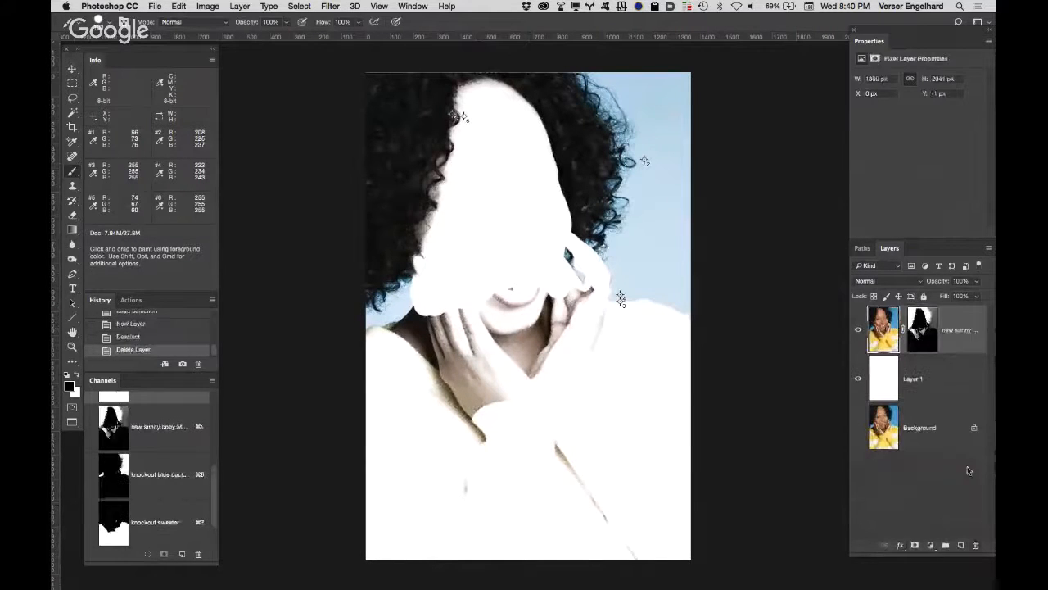
Step: Load the portrait layer's mask as a selection, save it as a new channel named "tempoary skin", and deselect
{"action": "left_click", "coordinate": [924, 343]}
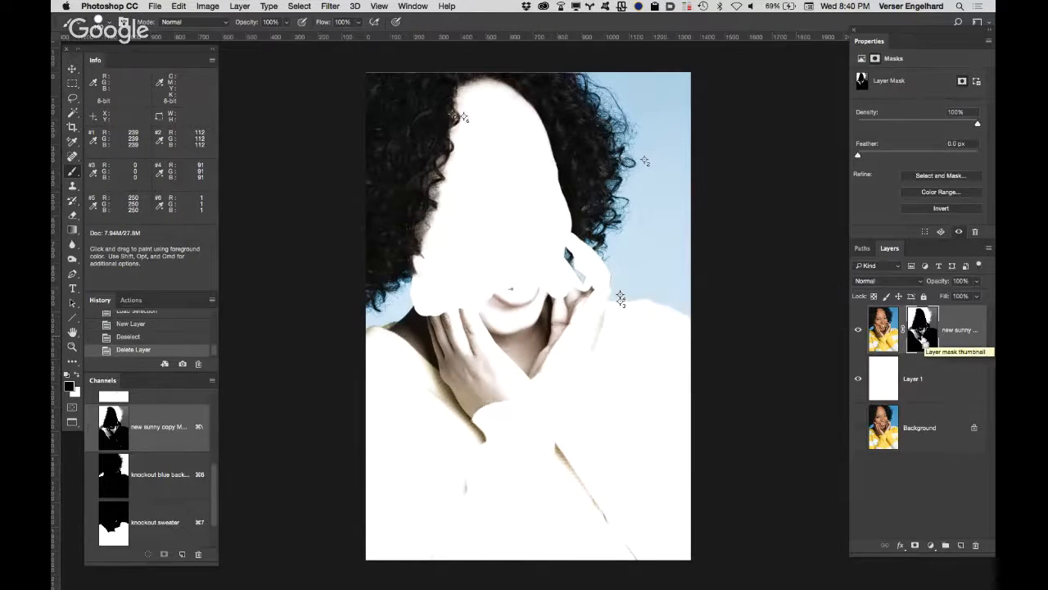
{"action": "left_click", "coordinate": [924, 342], "text": "super"}
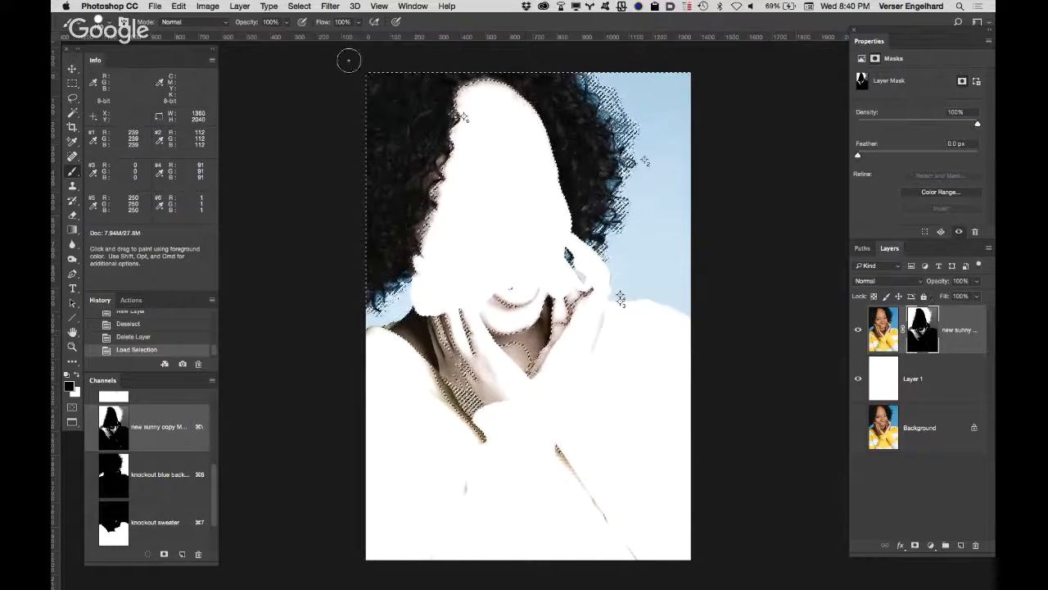
{"action": "left_click", "coordinate": [299, 5]}
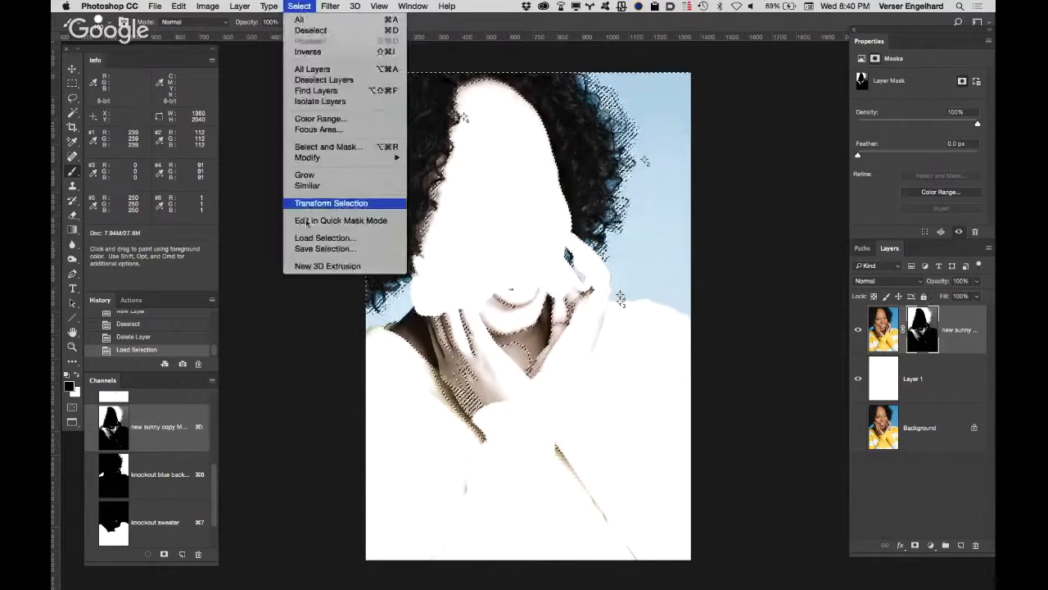
{"action": "left_click", "coordinate": [402, 248]}
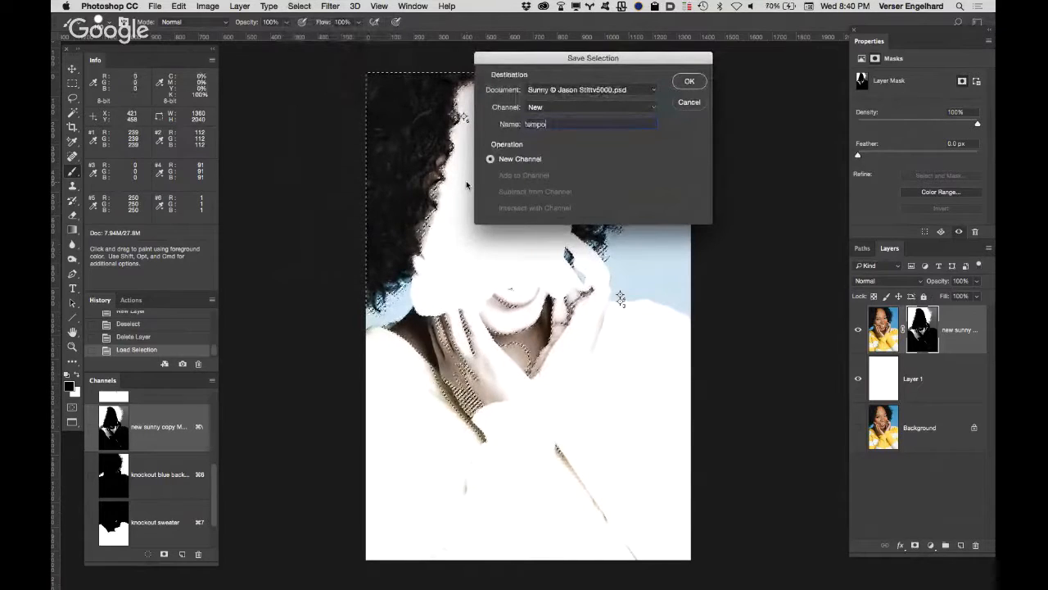
{"action": "type", "text": "temporary sk"}
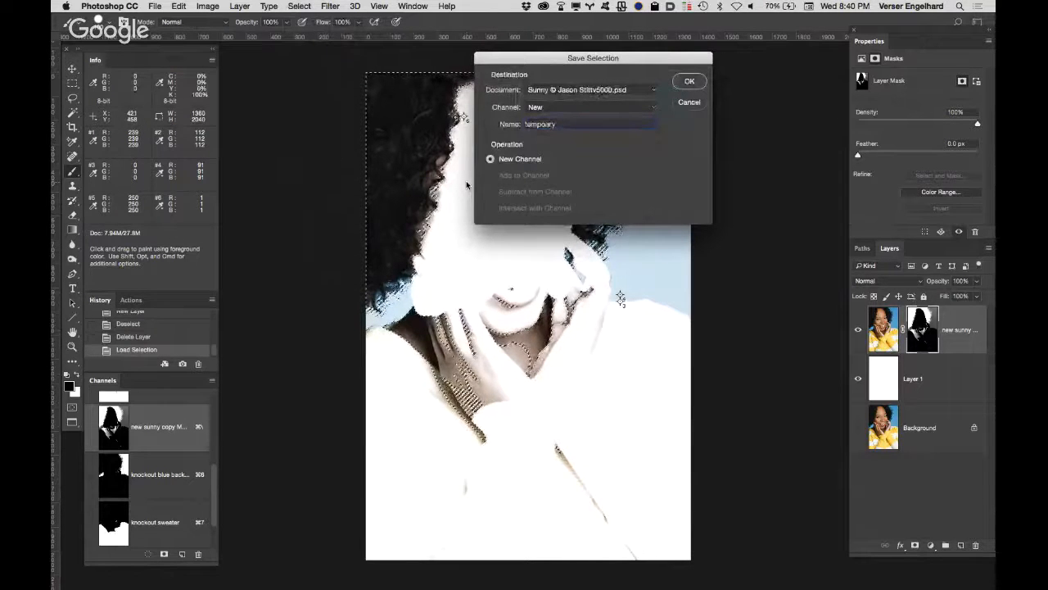
{"action": "type", "text": "in"}
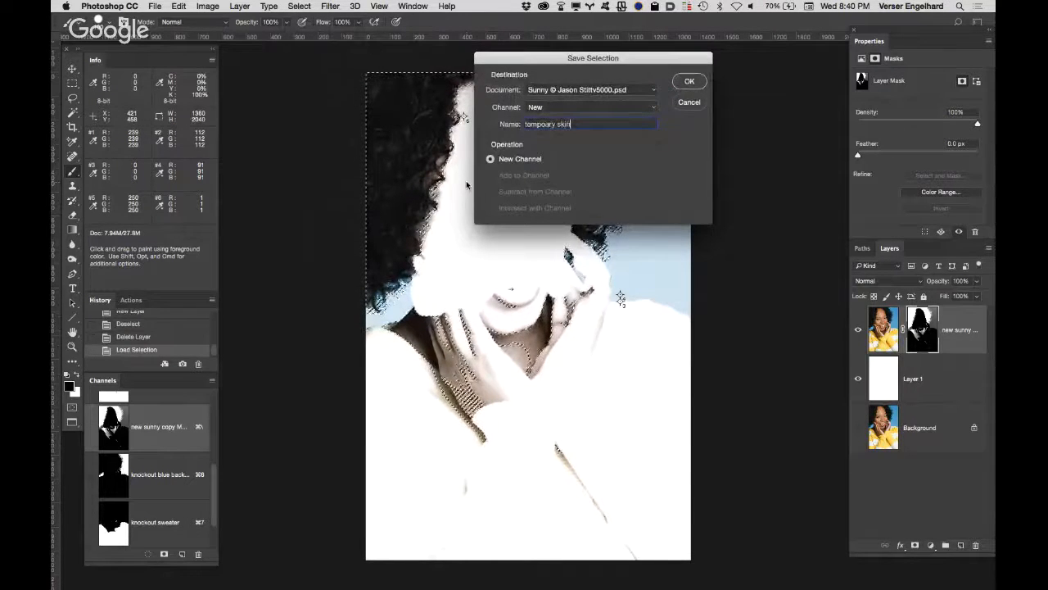
{"action": "key", "text": "Return"}
{"action": "key", "text": "super+d"}
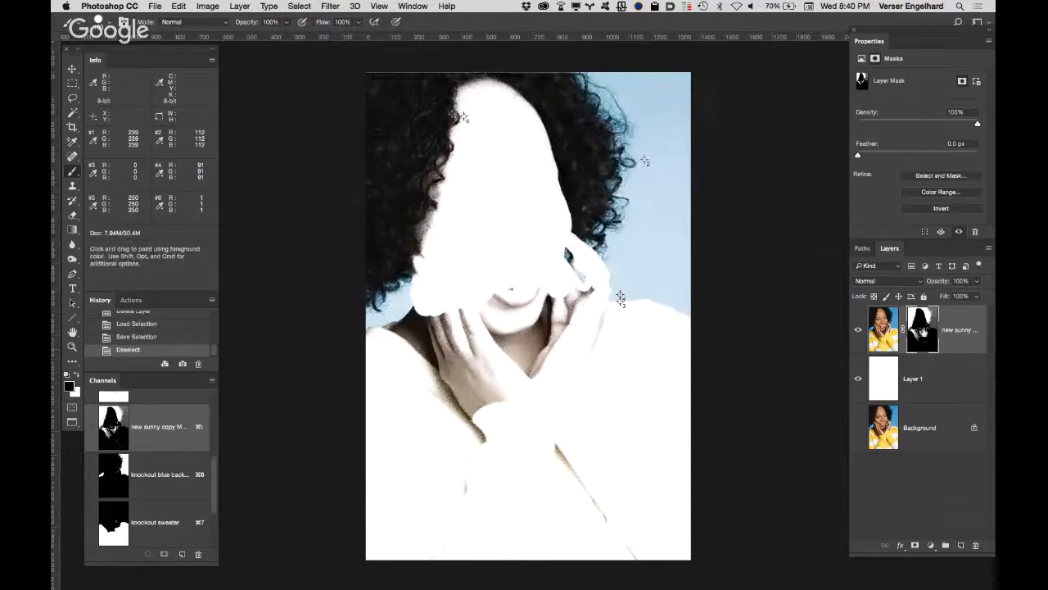
Step: Delete the portrait layer's mask without applying it to the layer
{"action": "left_click_drag", "start_coordinate": [922, 329], "coordinate": [975, 545]}
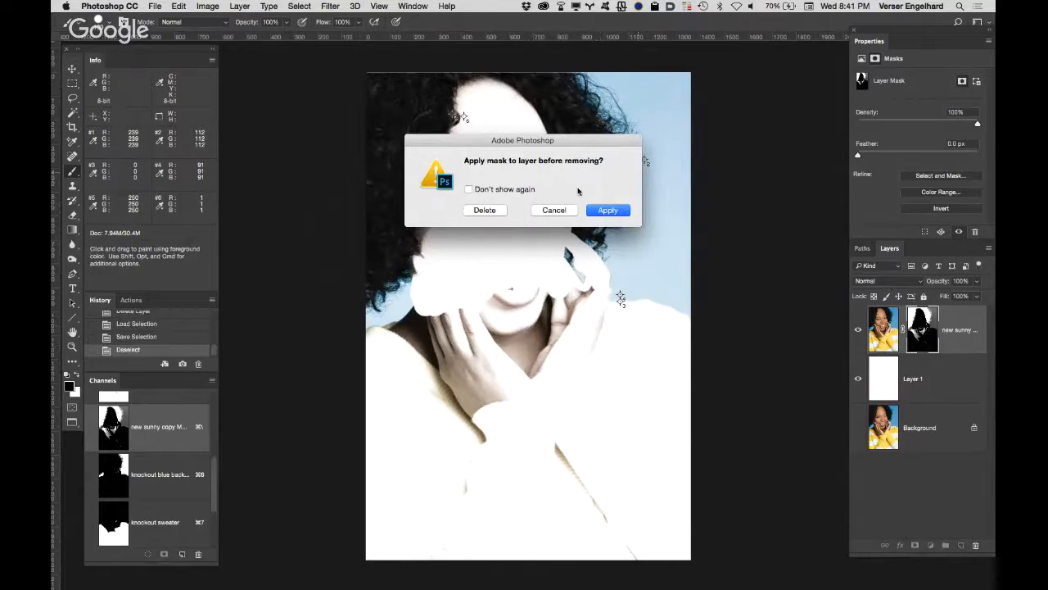
{"action": "left_click", "coordinate": [485, 211]}
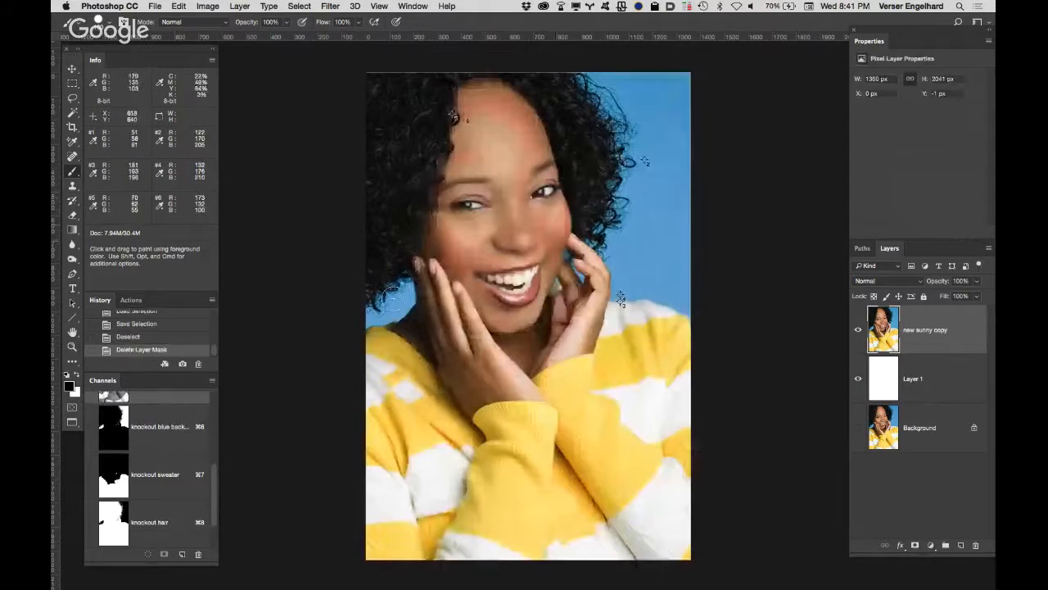
Step: Invert the "tempoary skin" channel
{"action": "mouse_move", "coordinate": [213, 472]}
{"action": "left_mouse_down"}
{"action": "mouse_move", "coordinate": [214, 436]}
{"action": "mouse_move", "coordinate": [210, 482]}
{"action": "left_mouse_up"}
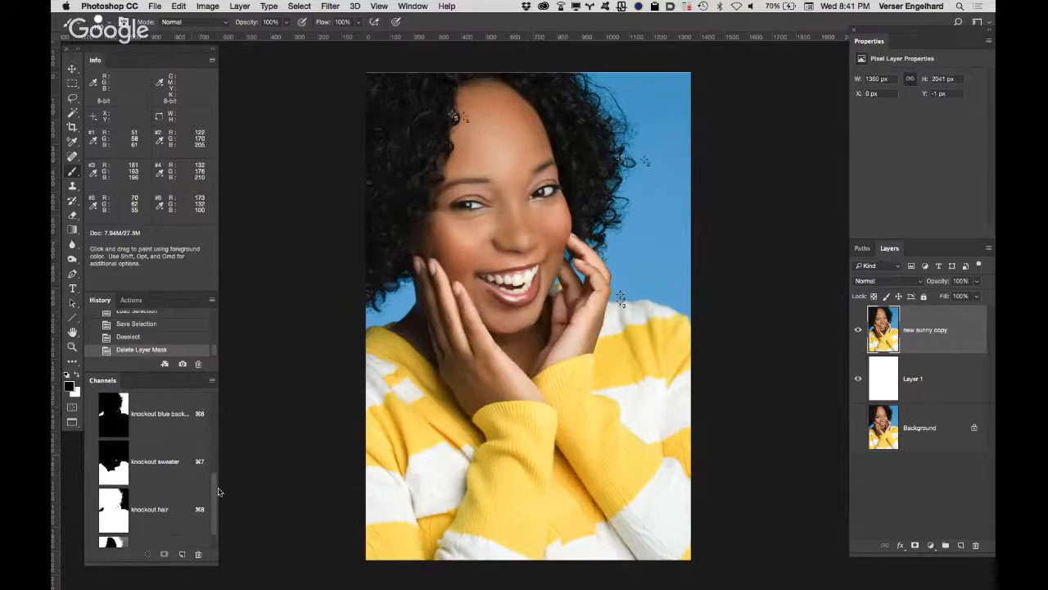
{"action": "left_click_drag", "start_coordinate": [213, 495], "coordinate": [211, 518]}
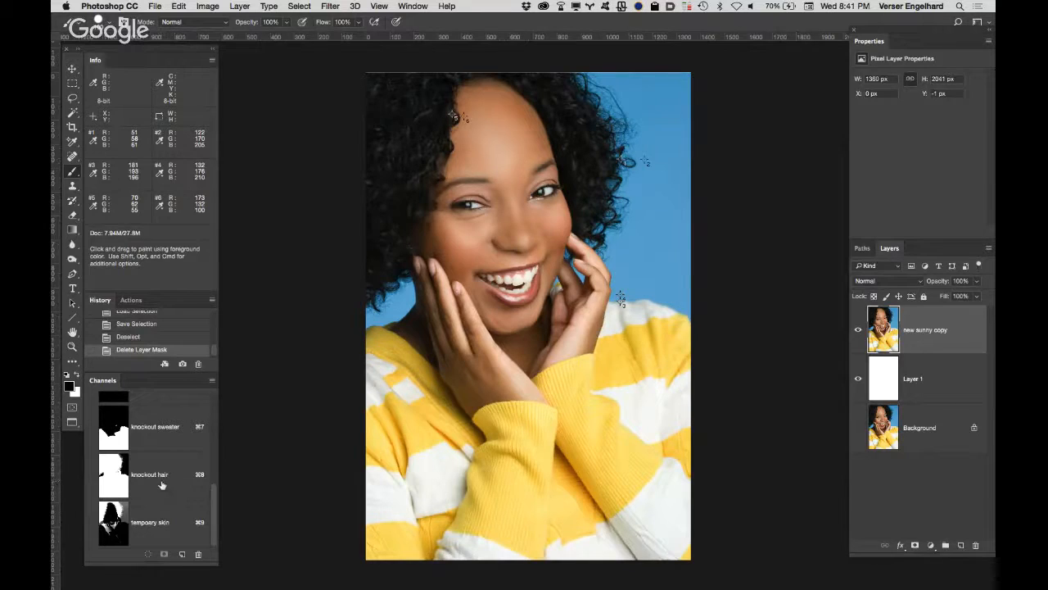
{"action": "left_click", "coordinate": [159, 537]}
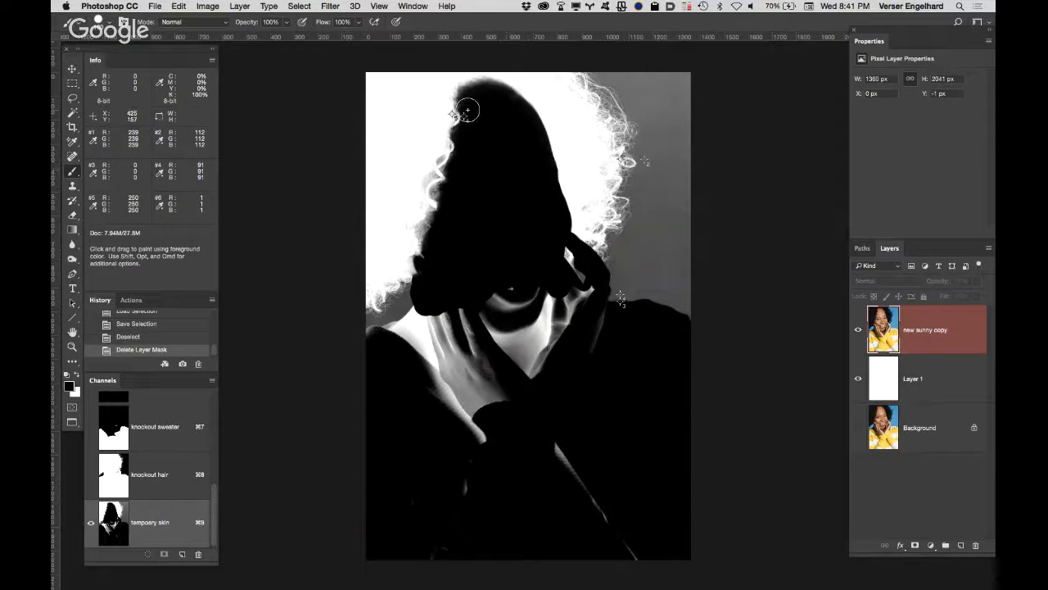
{"action": "key", "text": "super+i"}
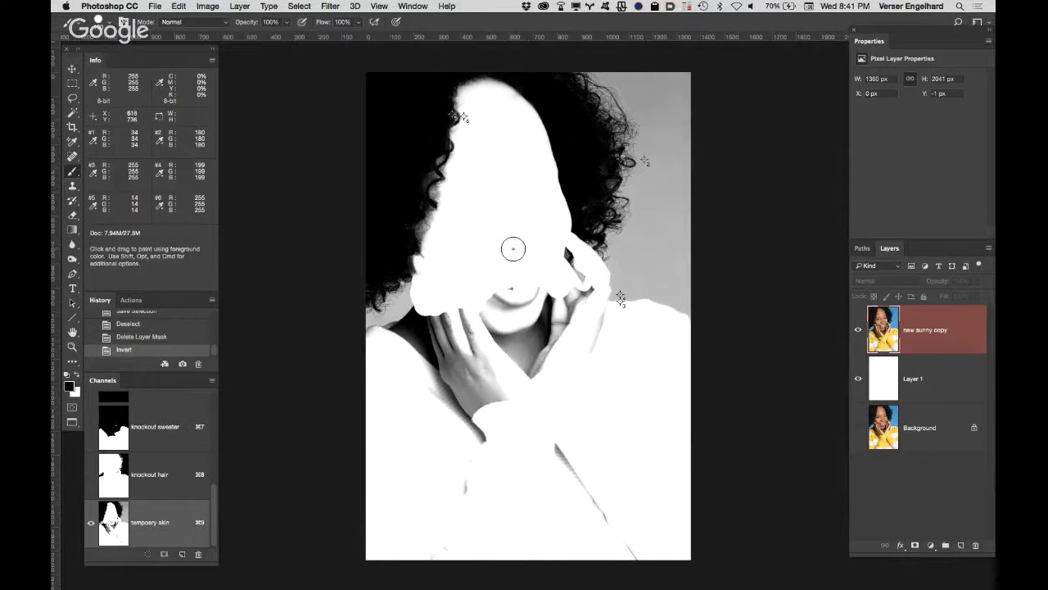
Step: Load the inverted "tempoary skin" channel as a selection and make the "knockout hair" channel active for editing around the face
{"action": "left_click", "coordinate": [114, 522], "text": "super"}
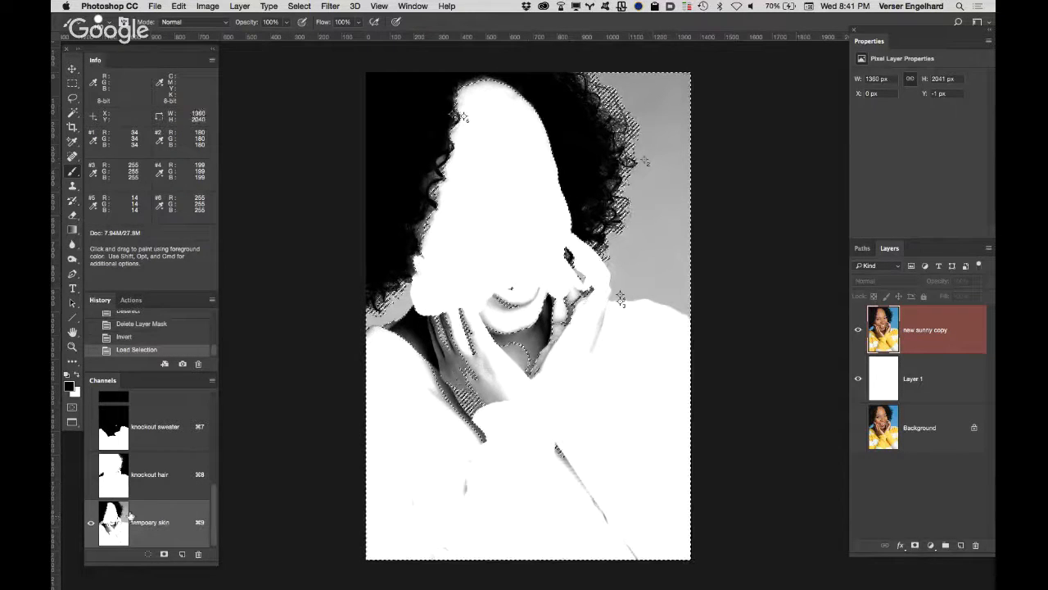
{"action": "left_click", "coordinate": [172, 466]}
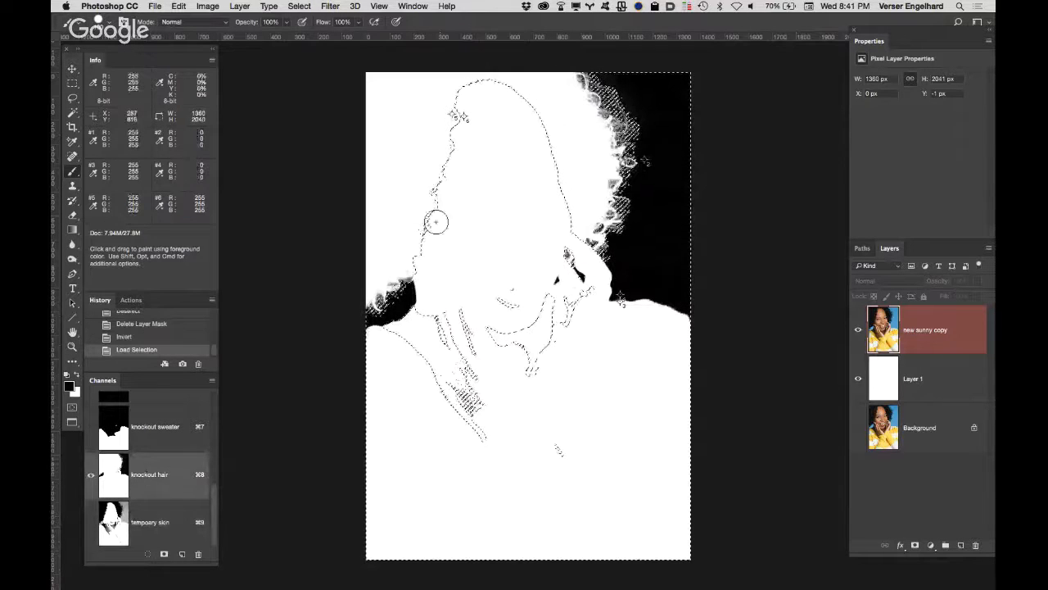
{"action": "left_click", "coordinate": [437, 268]}
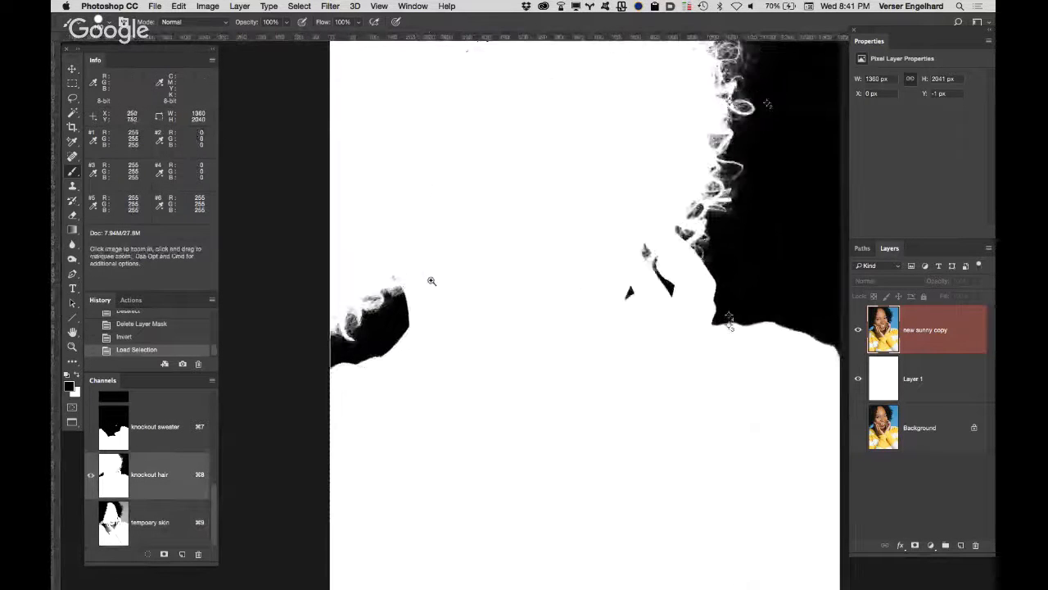
{"action": "left_click", "coordinate": [434, 279]}
{"action": "mouse_move", "coordinate": [464, 239]}
{"action": "left_mouse_down"}
{"action": "mouse_move", "coordinate": [494, 326]}
{"action": "mouse_move", "coordinate": [451, 377]}
{"action": "mouse_move", "coordinate": [415, 386]}
{"action": "left_mouse_up"}
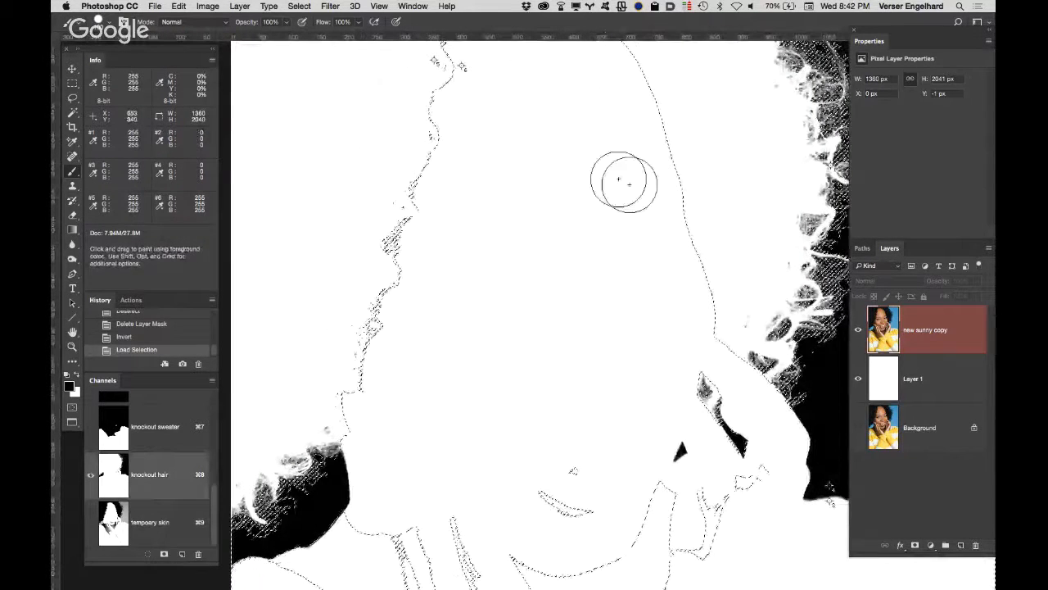
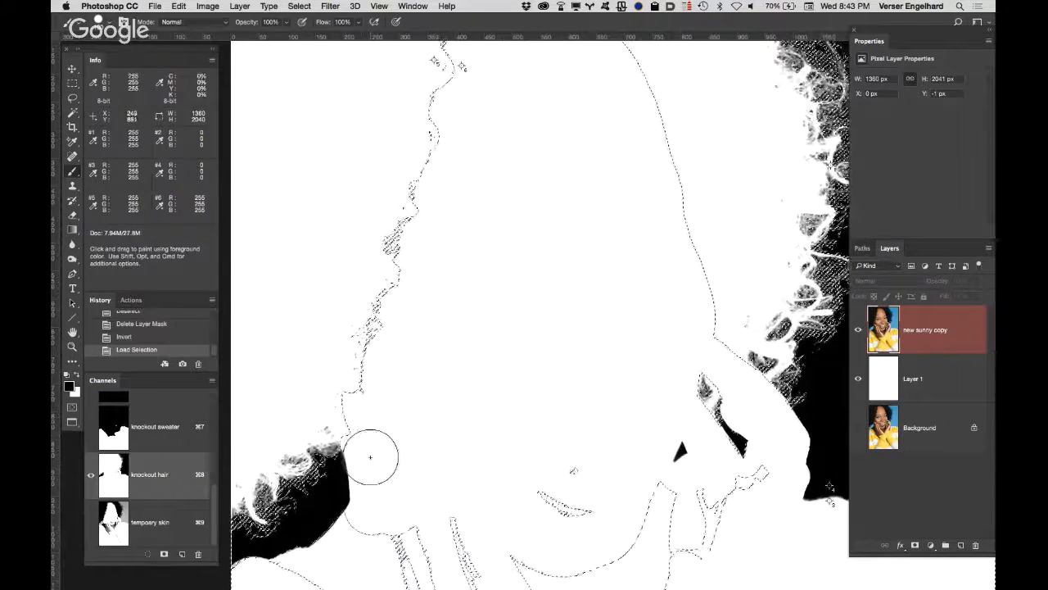
Step: Paint the "knockout hair" channel black along the hairline, face edge and hand within the loaded skin selection, and deselect
{"action": "left_click", "coordinate": [371, 455]}
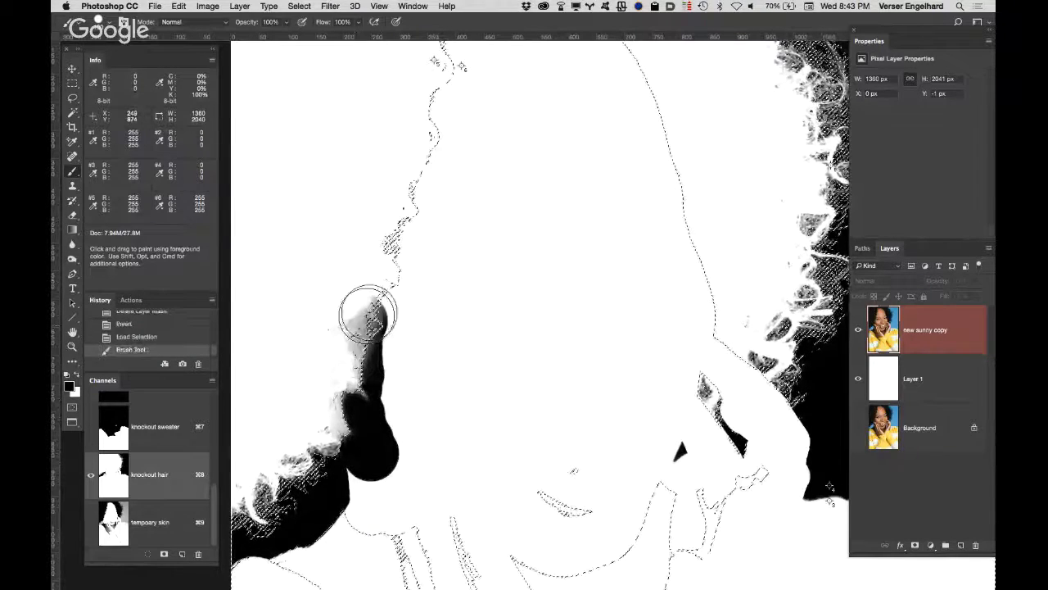
{"action": "mouse_move", "coordinate": [395, 250]}
{"action": "left_mouse_down"}
{"action": "mouse_move", "coordinate": [421, 172]}
{"action": "mouse_move", "coordinate": [398, 155]}
{"action": "mouse_move", "coordinate": [424, 116]}
{"action": "mouse_move", "coordinate": [433, 70]}
{"action": "mouse_move", "coordinate": [444, 76]}
{"action": "left_mouse_up"}
{"action": "key", "text": "space"}
{"action": "left_click_drag", "start_coordinate": [548, 147], "coordinate": [518, 323]}
{"action": "mouse_move", "coordinate": [413, 239]}
{"action": "left_mouse_down"}
{"action": "mouse_move", "coordinate": [410, 178]}
{"action": "mouse_move", "coordinate": [485, 154]}
{"action": "mouse_move", "coordinate": [547, 172]}
{"action": "mouse_move", "coordinate": [618, 272]}
{"action": "mouse_move", "coordinate": [666, 473]}
{"action": "mouse_move", "coordinate": [542, 292]}
{"action": "mouse_move", "coordinate": [492, 182]}
{"action": "mouse_move", "coordinate": [504, 256]}
{"action": "mouse_move", "coordinate": [476, 261]}
{"action": "mouse_move", "coordinate": [592, 394]}
{"action": "mouse_move", "coordinate": [533, 358]}
{"action": "mouse_move", "coordinate": [511, 309]}
{"action": "mouse_move", "coordinate": [485, 303]}
{"action": "mouse_move", "coordinate": [494, 370]}
{"action": "mouse_move", "coordinate": [539, 393]}
{"action": "mouse_move", "coordinate": [539, 446]}
{"action": "mouse_move", "coordinate": [555, 422]}
{"action": "mouse_move", "coordinate": [522, 442]}
{"action": "mouse_move", "coordinate": [451, 395]}
{"action": "mouse_move", "coordinate": [426, 394]}
{"action": "mouse_move", "coordinate": [563, 455]}
{"action": "mouse_move", "coordinate": [600, 446]}
{"action": "mouse_move", "coordinate": [625, 418]}
{"action": "mouse_move", "coordinate": [563, 483]}
{"action": "mouse_move", "coordinate": [477, 479]}
{"action": "mouse_move", "coordinate": [443, 434]}
{"action": "mouse_move", "coordinate": [449, 360]}
{"action": "mouse_move", "coordinate": [461, 361]}
{"action": "mouse_move", "coordinate": [454, 258]}
{"action": "mouse_move", "coordinate": [422, 200]}
{"action": "left_mouse_up"}
{"action": "key", "text": "space"}
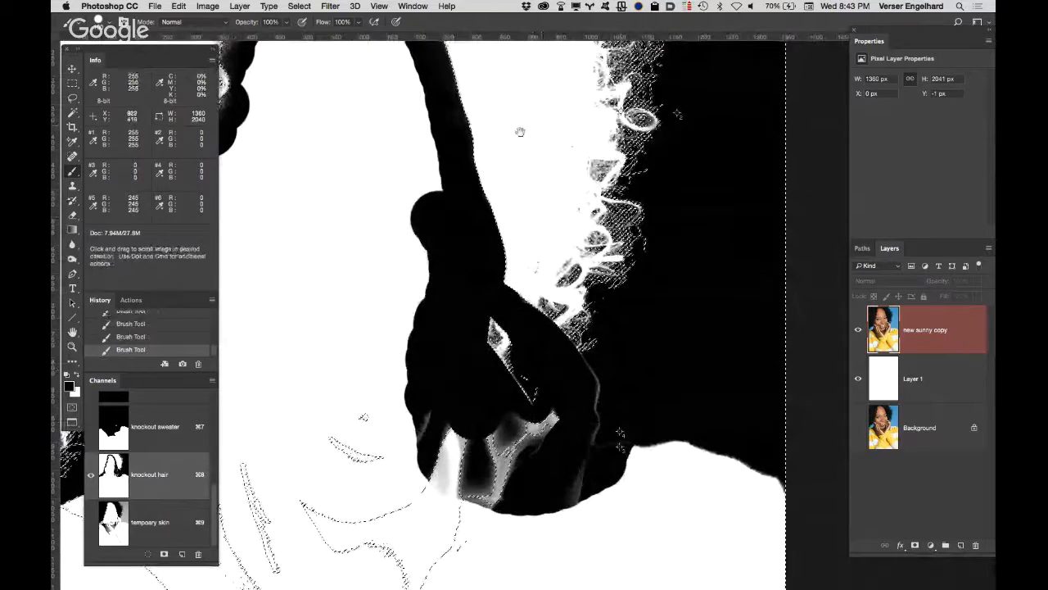
{"action": "mouse_move", "coordinate": [532, 158]}
{"action": "left_mouse_down"}
{"action": "mouse_move", "coordinate": [561, 312]}
{"action": "mouse_move", "coordinate": [599, 326]}
{"action": "left_mouse_up"}
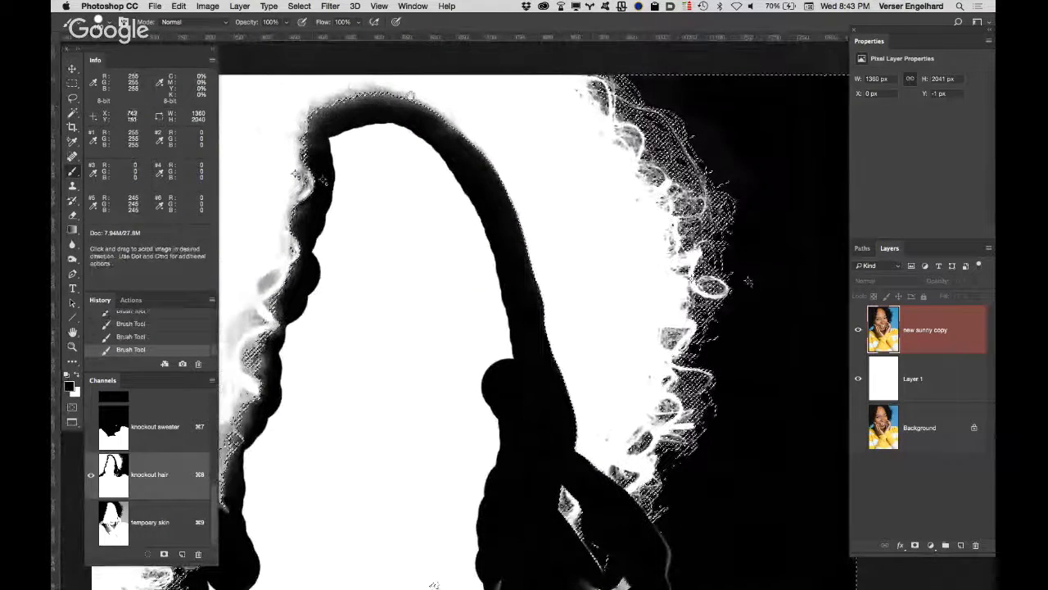
{"action": "left_click_drag", "start_coordinate": [381, 281], "coordinate": [493, 194]}
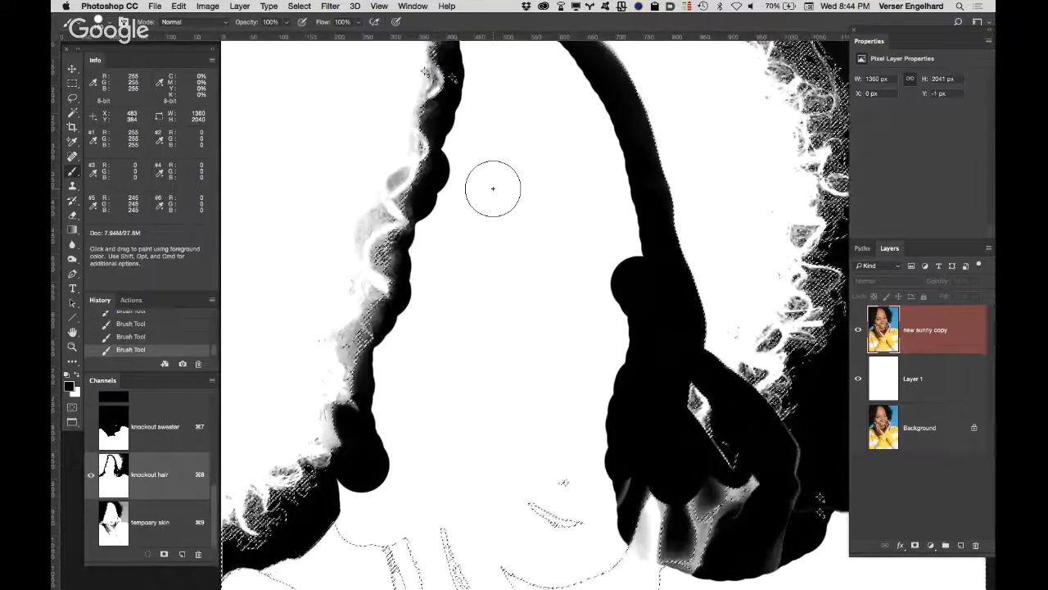
{"action": "key", "text": "super+d"}
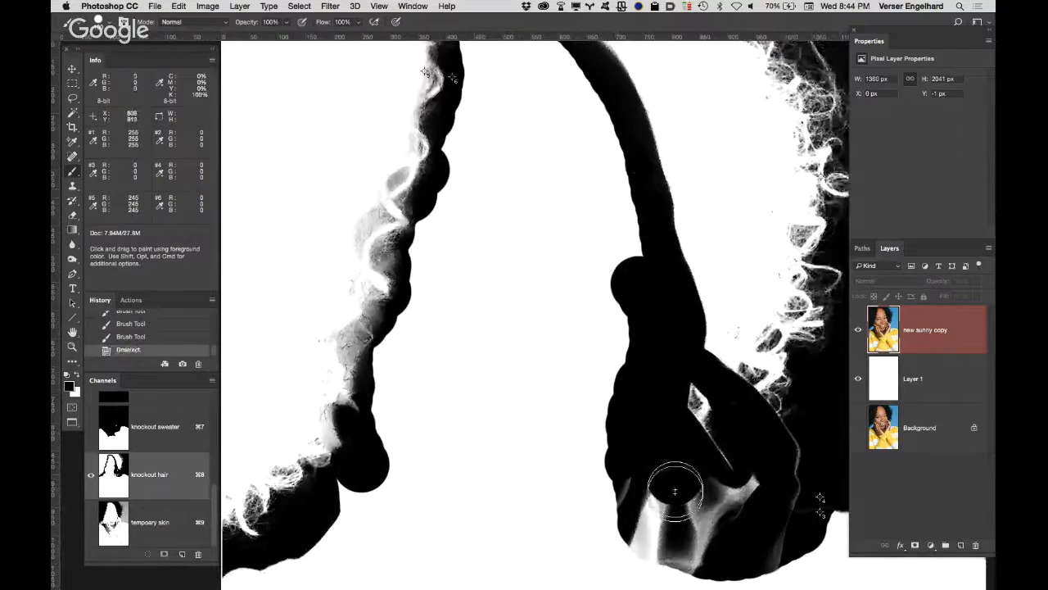
Step: Paint black over the remaining gray patches on the hand and widen the black border along the inner edge of the face
{"action": "left_click_drag", "start_coordinate": [675, 491], "coordinate": [720, 459]}
{"action": "mouse_move", "coordinate": [669, 494]}
{"action": "left_mouse_down"}
{"action": "mouse_move", "coordinate": [611, 497]}
{"action": "mouse_move", "coordinate": [762, 483]}
{"action": "mouse_move", "coordinate": [798, 446]}
{"action": "mouse_move", "coordinate": [787, 477]}
{"action": "mouse_move", "coordinate": [808, 531]}
{"action": "mouse_move", "coordinate": [558, 562]}
{"action": "left_mouse_up"}
{"action": "mouse_move", "coordinate": [439, 448]}
{"action": "left_mouse_down"}
{"action": "mouse_move", "coordinate": [407, 487]}
{"action": "mouse_move", "coordinate": [396, 358]}
{"action": "mouse_move", "coordinate": [469, 138]}
{"action": "left_mouse_up"}
{"action": "key", "text": "space"}
{"action": "left_click_drag", "start_coordinate": [526, 161], "coordinate": [498, 386]}
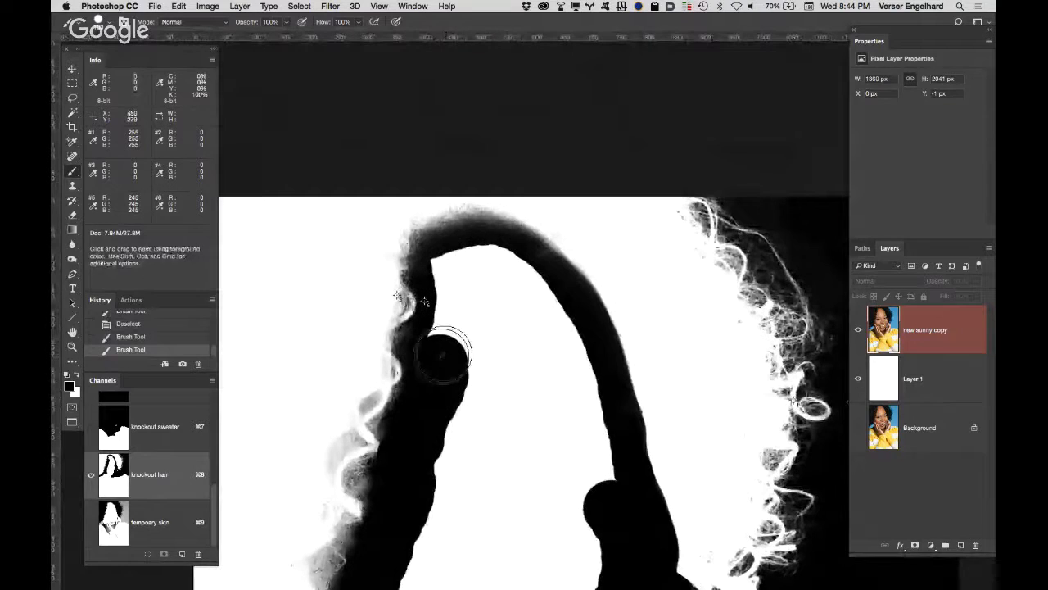
{"action": "mouse_move", "coordinate": [442, 352]}
{"action": "left_mouse_down"}
{"action": "mouse_move", "coordinate": [550, 302]}
{"action": "mouse_move", "coordinate": [604, 490]}
{"action": "mouse_move", "coordinate": [594, 498]}
{"action": "mouse_move", "coordinate": [530, 483]}
{"action": "left_mouse_up"}
Step: Brush black into the gap below the lower curls to close the border between the hair and the shoulder
{"action": "key", "text": "alt+space"}
{"action": "left_click", "coordinate": [517, 475], "text": "alt"}
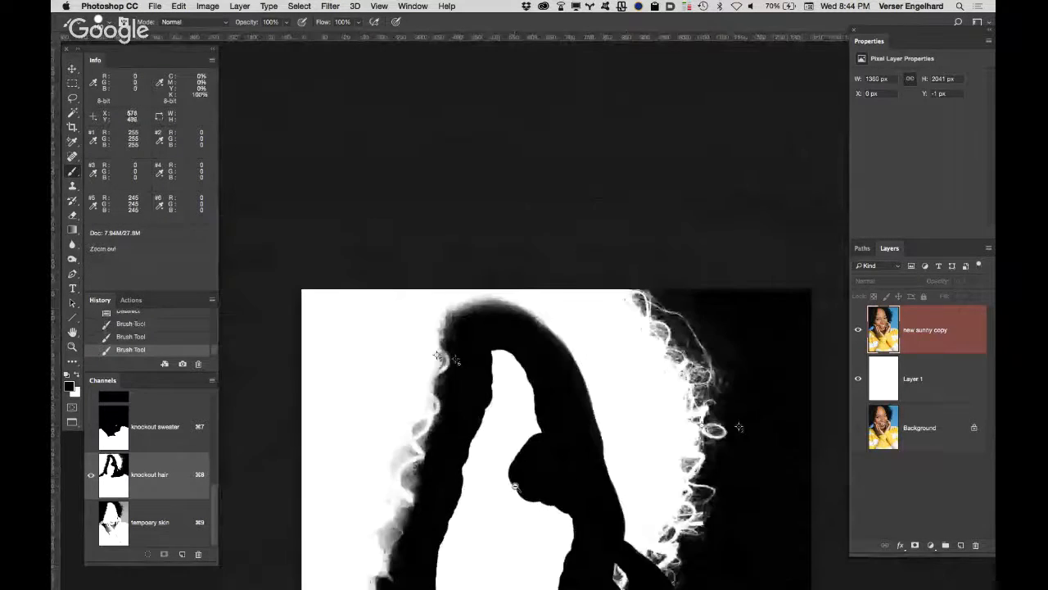
{"action": "left_click", "coordinate": [514, 486], "text": "alt"}
{"action": "left_click_drag", "start_coordinate": [587, 537], "coordinate": [493, 296]}
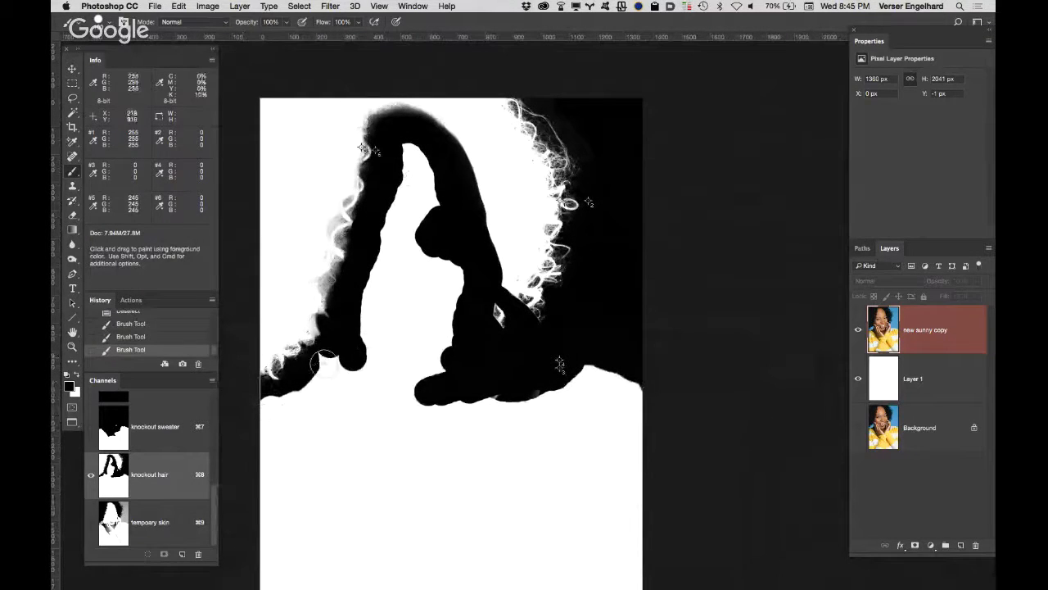
{"action": "left_click_drag", "start_coordinate": [315, 362], "coordinate": [270, 384]}
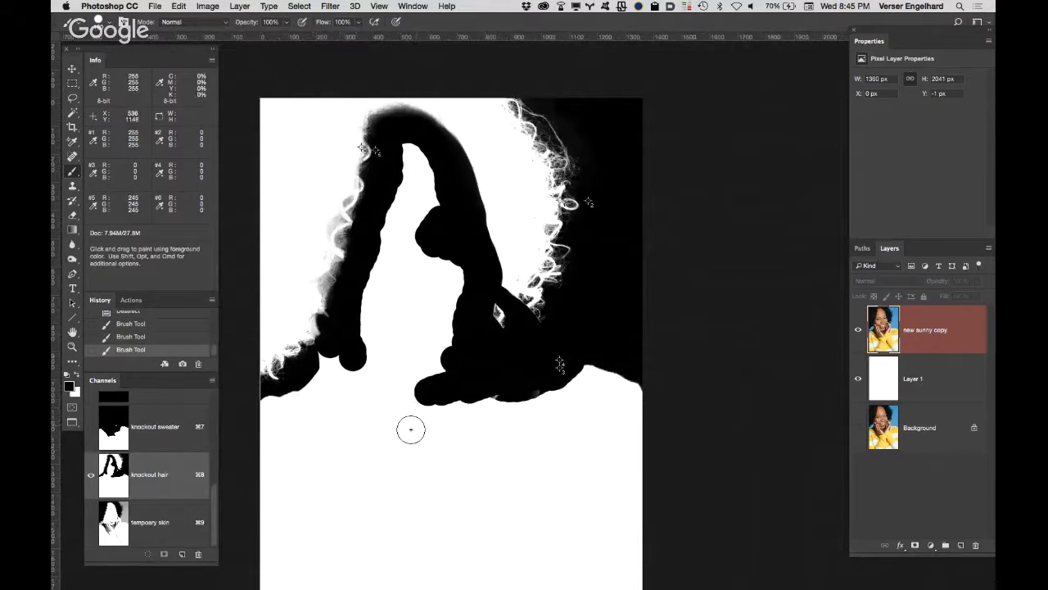
Step: Lasso the white face and body area through the middle of the black border, fill it with black, and deselect
{"action": "key", "text": "l"}
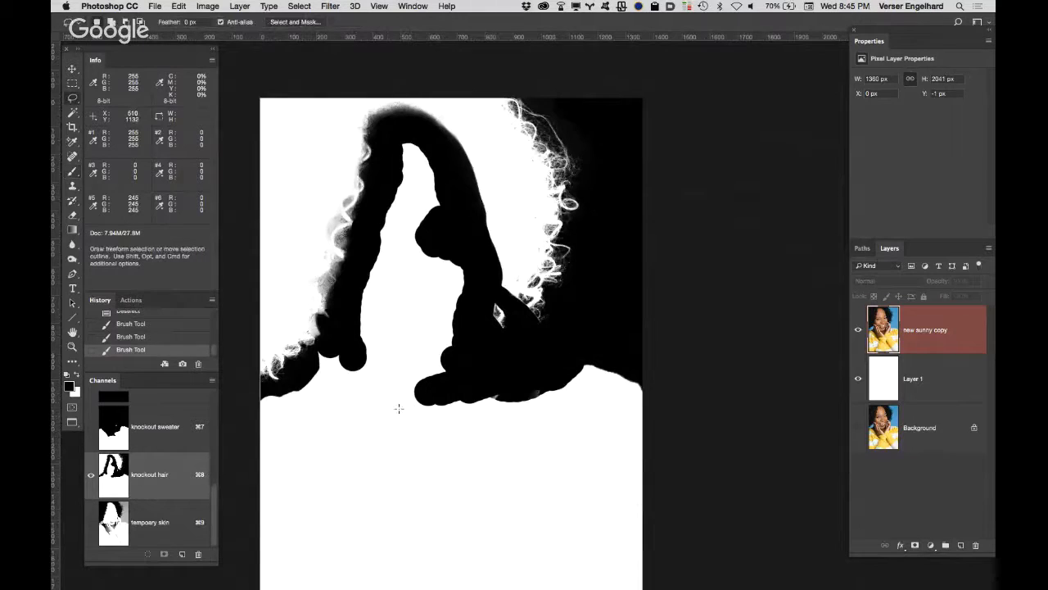
{"action": "mouse_move", "coordinate": [253, 394]}
{"action": "left_mouse_down"}
{"action": "mouse_move", "coordinate": [291, 381]}
{"action": "mouse_move", "coordinate": [338, 331]}
{"action": "mouse_move", "coordinate": [392, 137]}
{"action": "mouse_move", "coordinate": [423, 130]}
{"action": "mouse_move", "coordinate": [464, 175]}
{"action": "mouse_move", "coordinate": [487, 330]}
{"action": "mouse_move", "coordinate": [528, 356]}
{"action": "mouse_move", "coordinate": [623, 332]}
{"action": "mouse_move", "coordinate": [703, 403]}
{"action": "mouse_move", "coordinate": [710, 520]}
{"action": "left_mouse_up"}
{"action": "mouse_move", "coordinate": [288, 579]}
{"action": "left_mouse_down"}
{"action": "mouse_move", "coordinate": [242, 448]}
{"action": "mouse_move", "coordinate": [255, 392]}
{"action": "left_mouse_up"}
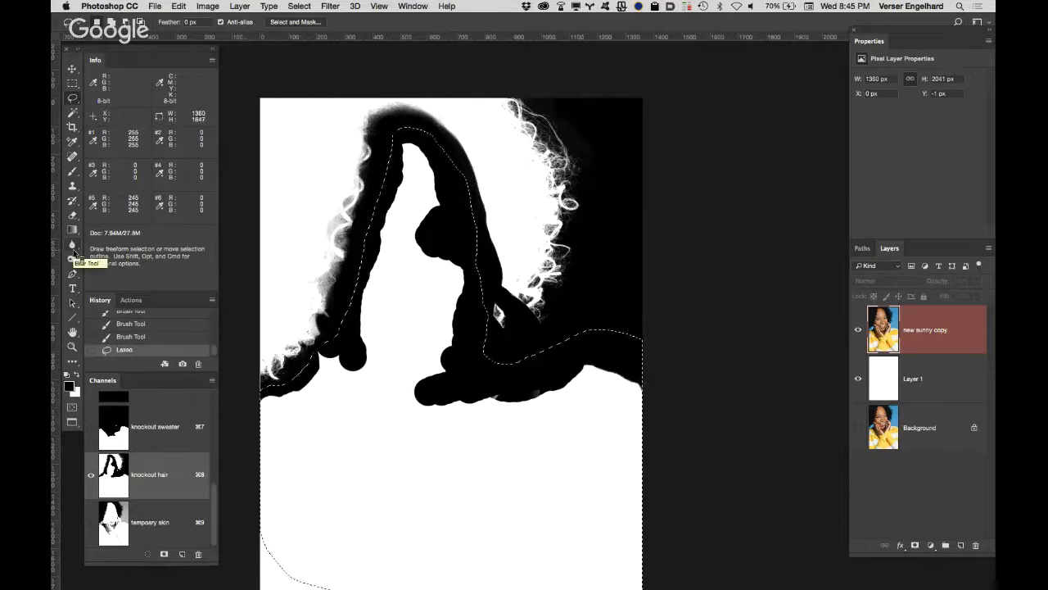
{"action": "key", "text": "alt+BackSpace"}
{"action": "scroll", "coordinate": [585, 306], "scroll_direction": "down", "scroll_amount": 5}
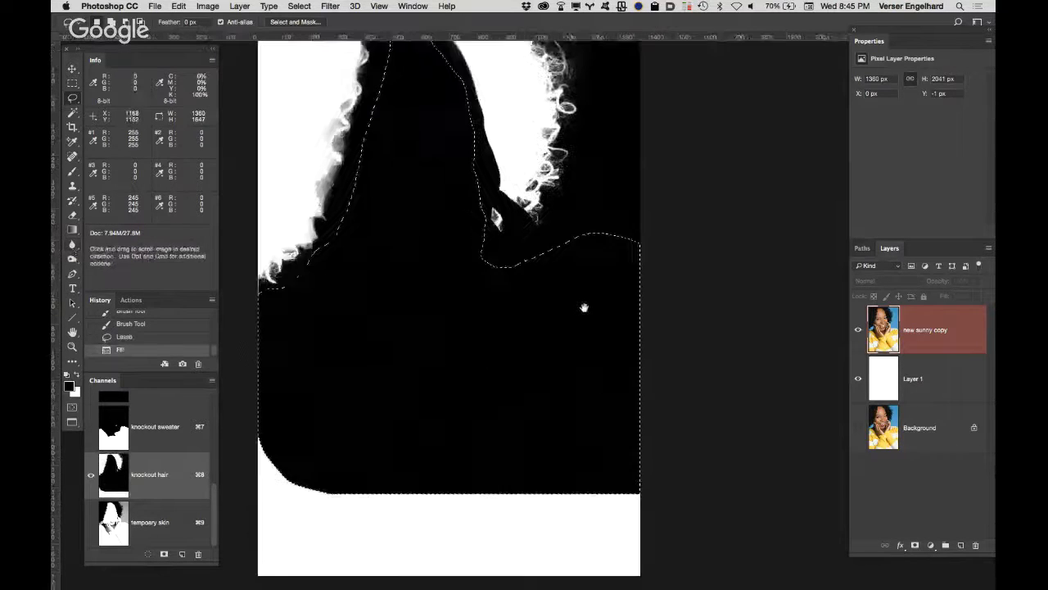
{"action": "key", "text": "ctrl+d"}
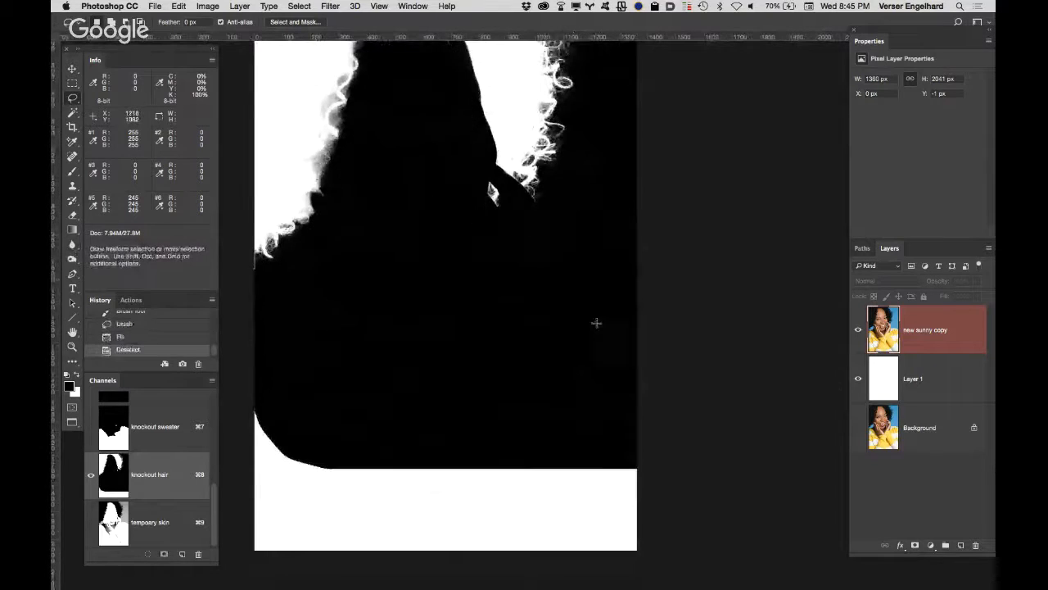
Step: Lasso the leftover white strip at the base of the channel, fill it with black, and deselect
{"action": "mouse_move", "coordinate": [580, 372]}
{"action": "left_mouse_down"}
{"action": "mouse_move", "coordinate": [695, 506]}
{"action": "mouse_move", "coordinate": [383, 588]}
{"action": "mouse_move", "coordinate": [219, 588]}
{"action": "mouse_move", "coordinate": [211, 483]}
{"action": "mouse_move", "coordinate": [223, 408]}
{"action": "mouse_move", "coordinate": [270, 369]}
{"action": "mouse_move", "coordinate": [404, 365]}
{"action": "mouse_move", "coordinate": [428, 382]}
{"action": "left_mouse_up"}
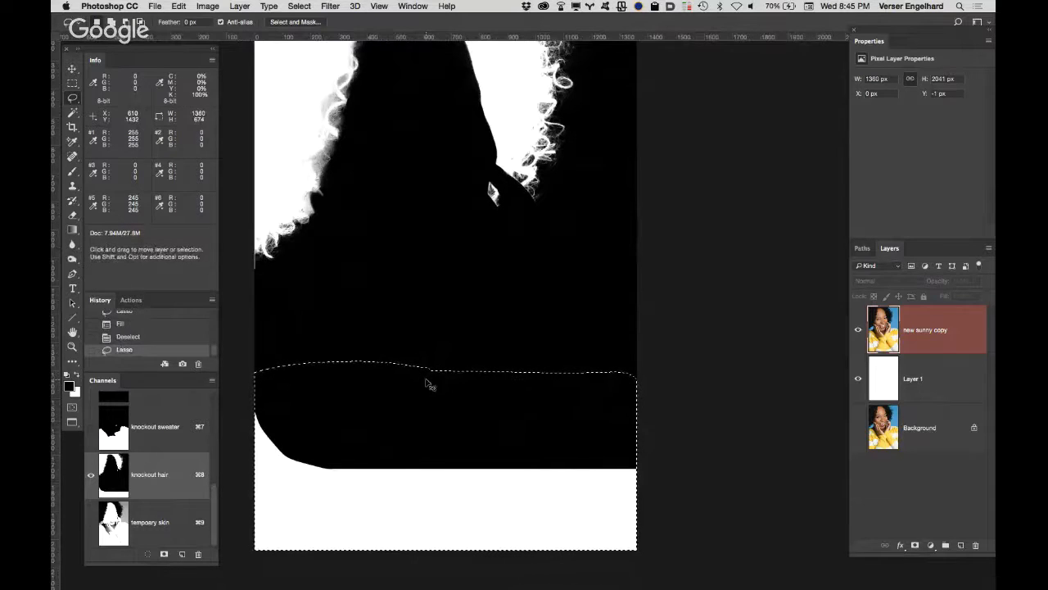
{"action": "key", "text": "ctrl+d"}
{"action": "key", "text": "ctrl+z"}
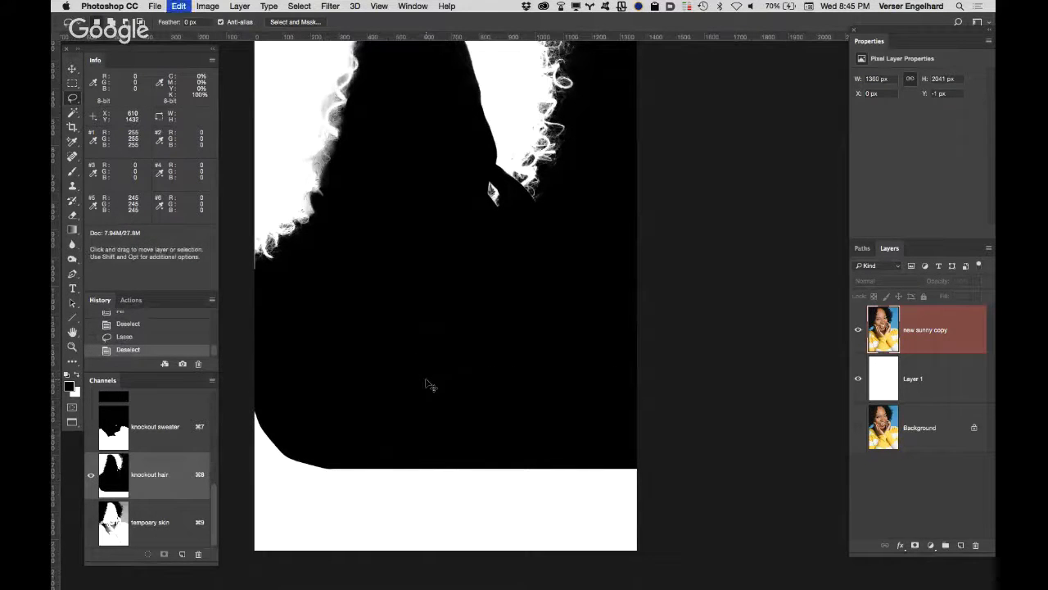
{"action": "key", "text": "alt+BackSpace"}
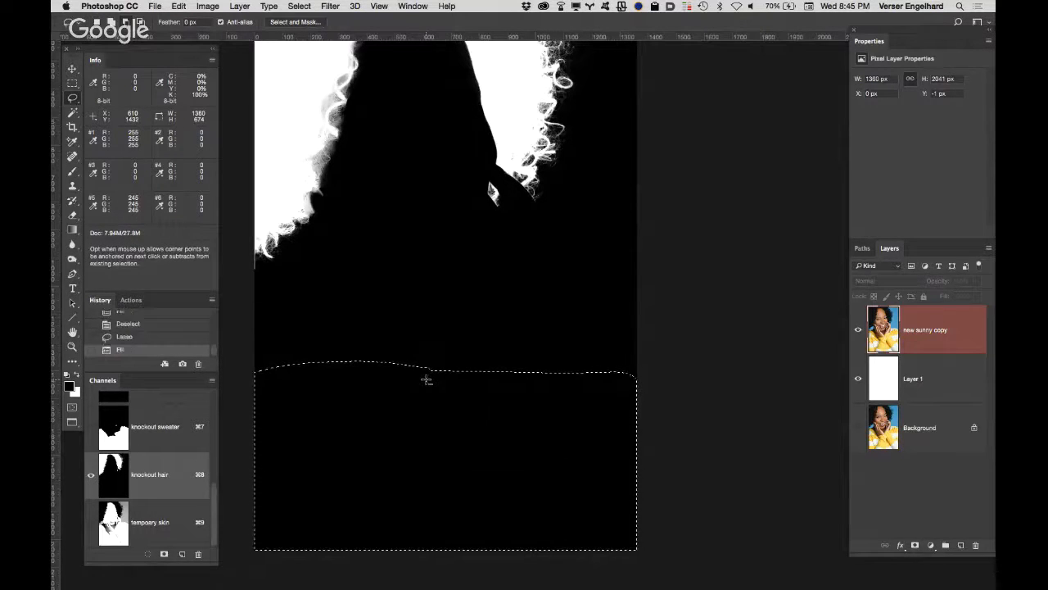
{"action": "key", "text": "ctrl+d"}
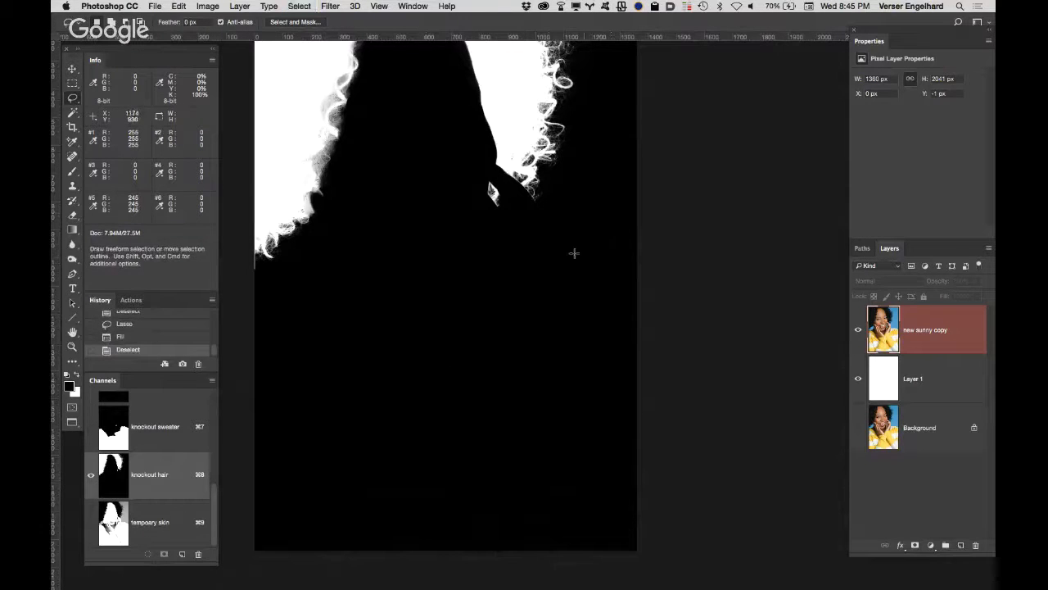
Step: Examine the mask edges up close around the fingers and along the lower curls on both sides of the face
{"action": "left_click", "coordinate": [513, 202]}
{"action": "left_click", "coordinate": [516, 201]}
{"action": "left_click", "coordinate": [528, 205]}
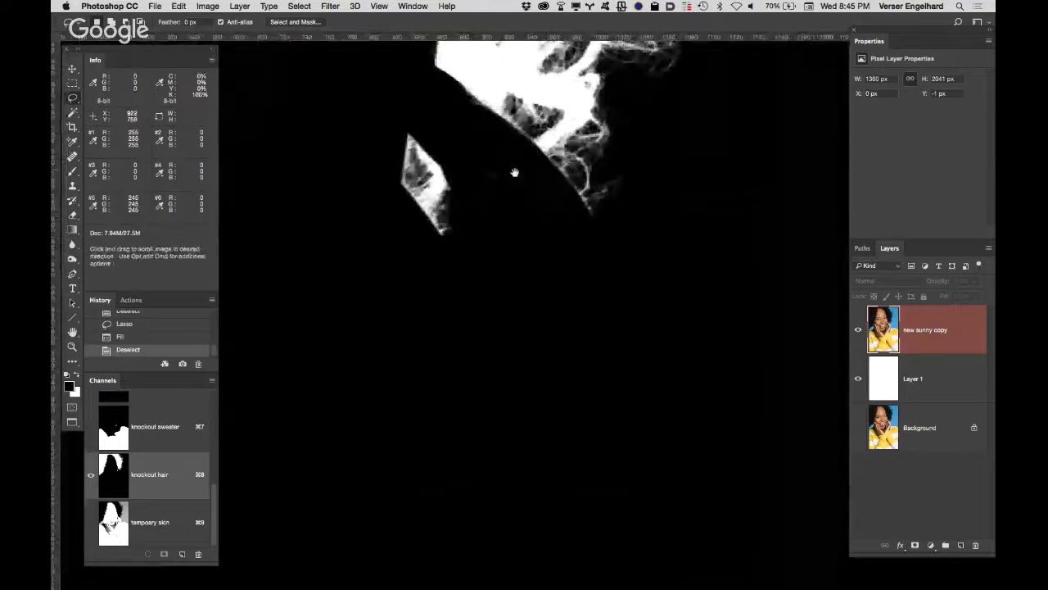
{"action": "left_click_drag", "start_coordinate": [513, 171], "coordinate": [653, 257]}
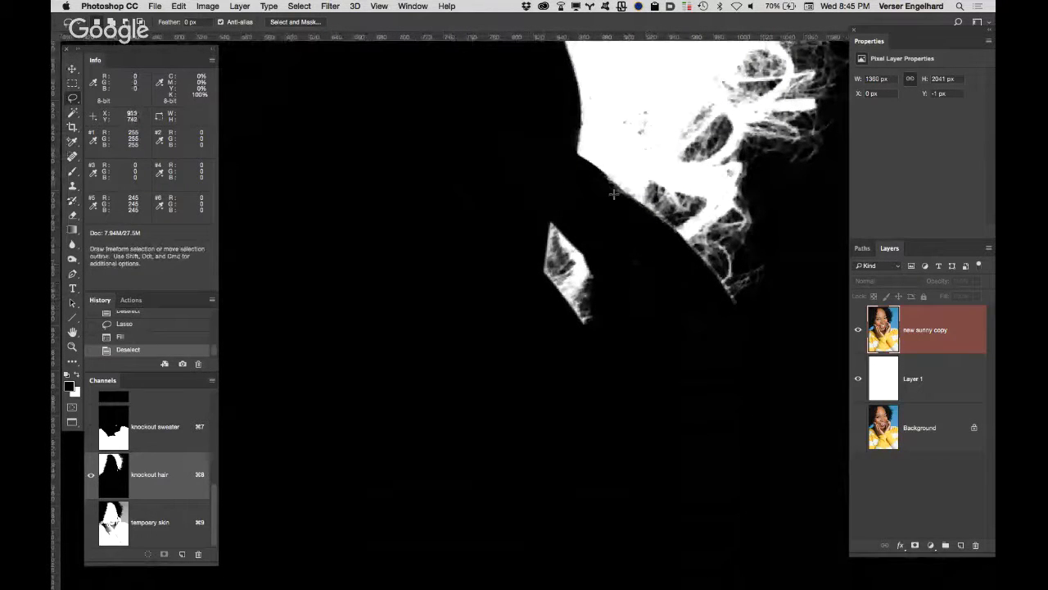
{"action": "key", "text": "b"}
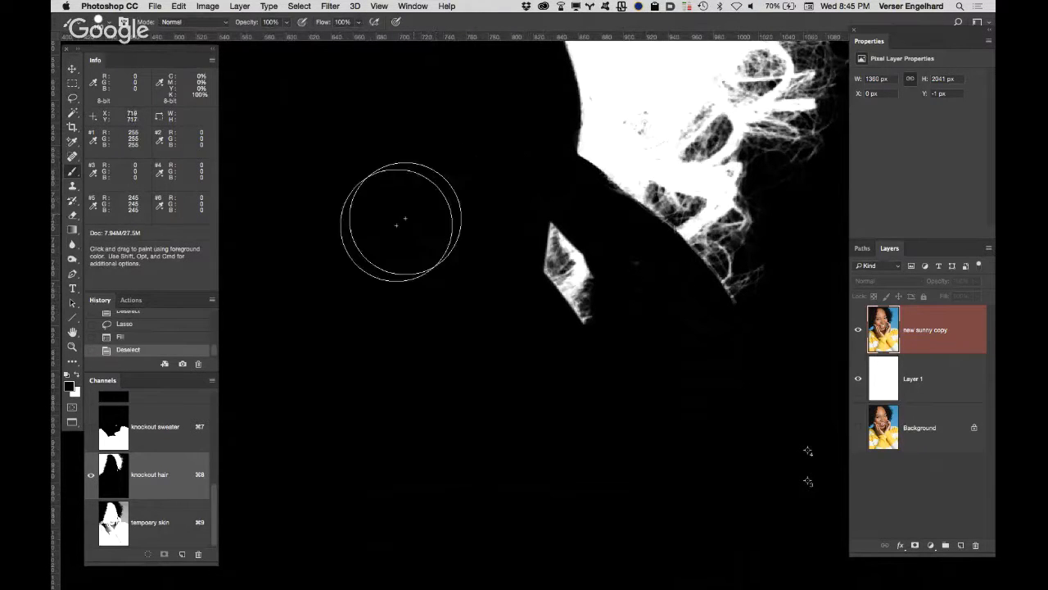
{"action": "key", "text": "space"}
{"action": "mouse_move", "coordinate": [421, 238]}
{"action": "left_mouse_down"}
{"action": "mouse_move", "coordinate": [726, 164]}
{"action": "mouse_move", "coordinate": [810, 289]}
{"action": "left_mouse_up"}
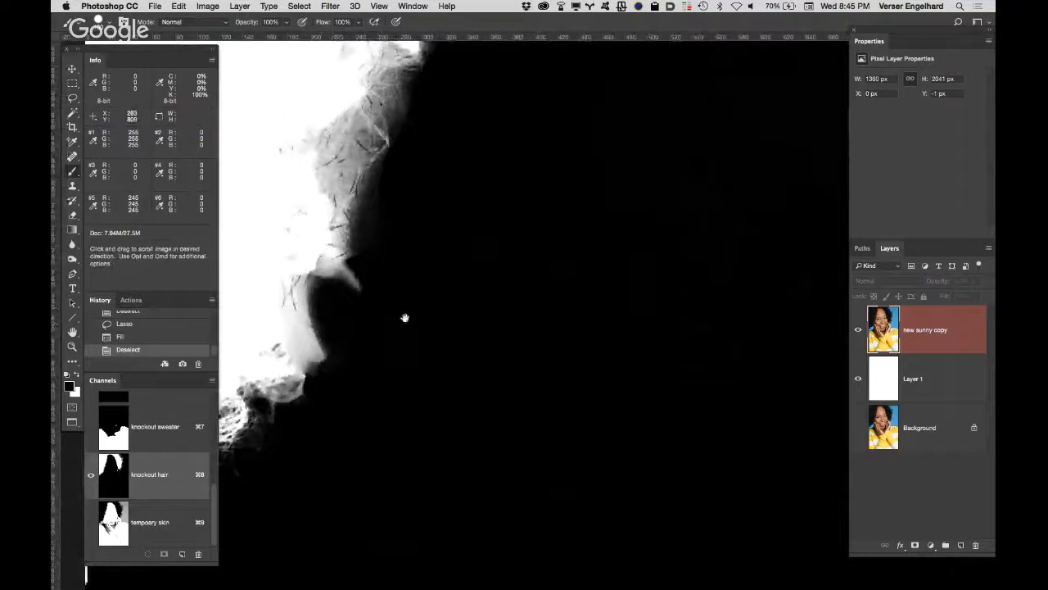
{"action": "left_click_drag", "start_coordinate": [404, 318], "coordinate": [232, 373]}
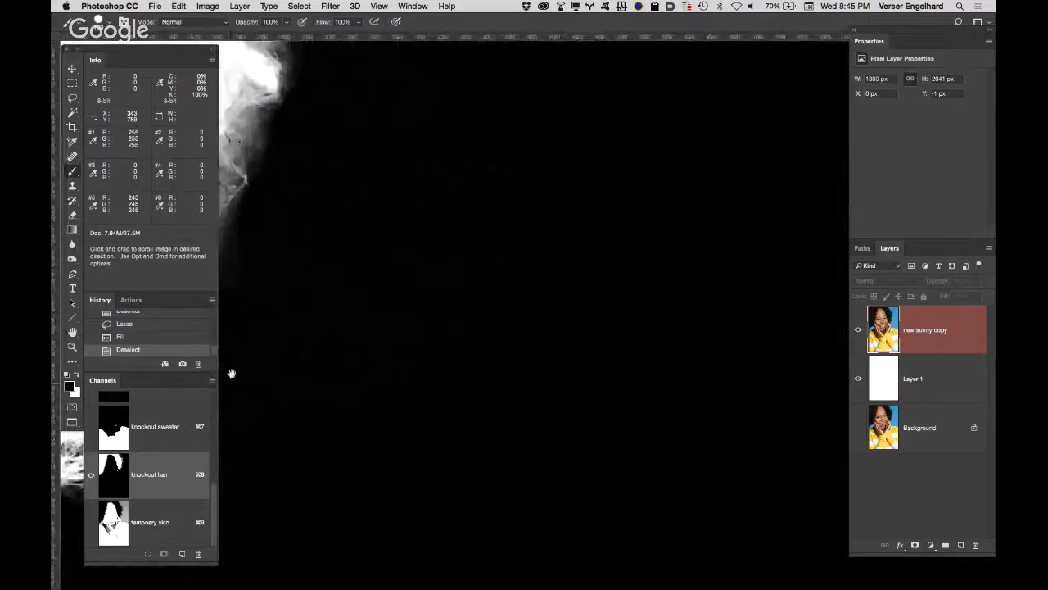
{"action": "left_click_drag", "start_coordinate": [518, 287], "coordinate": [210, 295]}
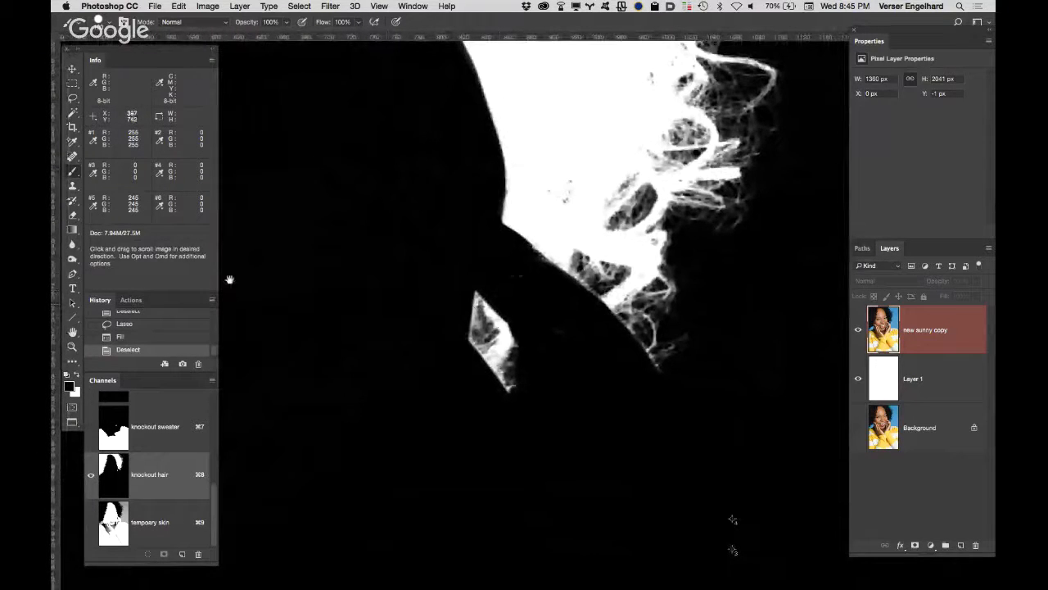
Step: Paint black along the hand's edge beside the curls using a smaller brush in Overlay mode
{"action": "key", "text": "b"}
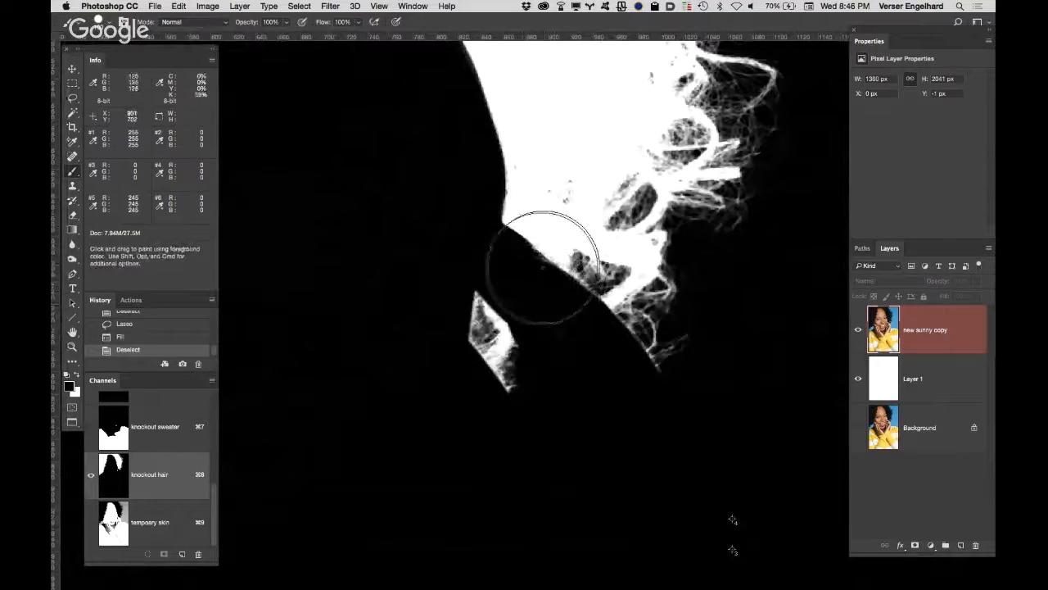
{"action": "key", "text": "bracketleft"}
{"action": "key", "text": "bracketleft"}
{"action": "key", "text": "bracketleft"}
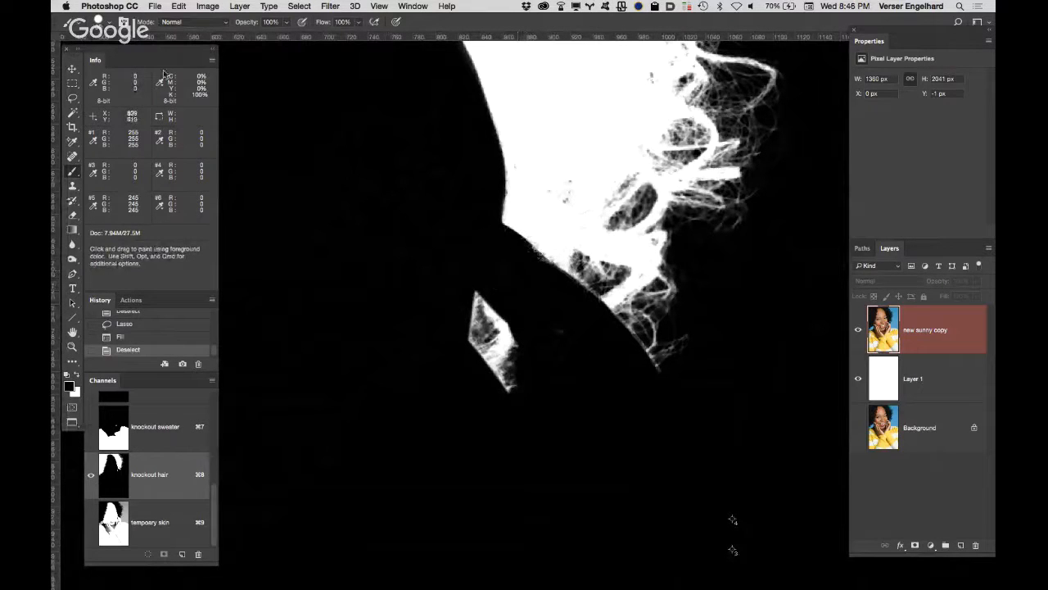
{"action": "left_click", "coordinate": [176, 22]}
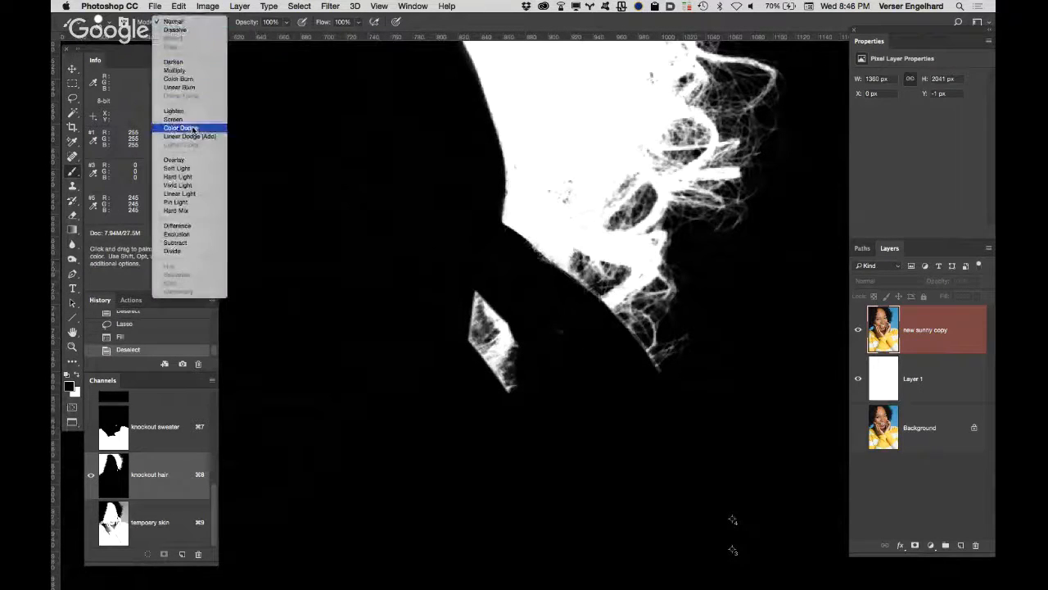
{"action": "left_click", "coordinate": [187, 160]}
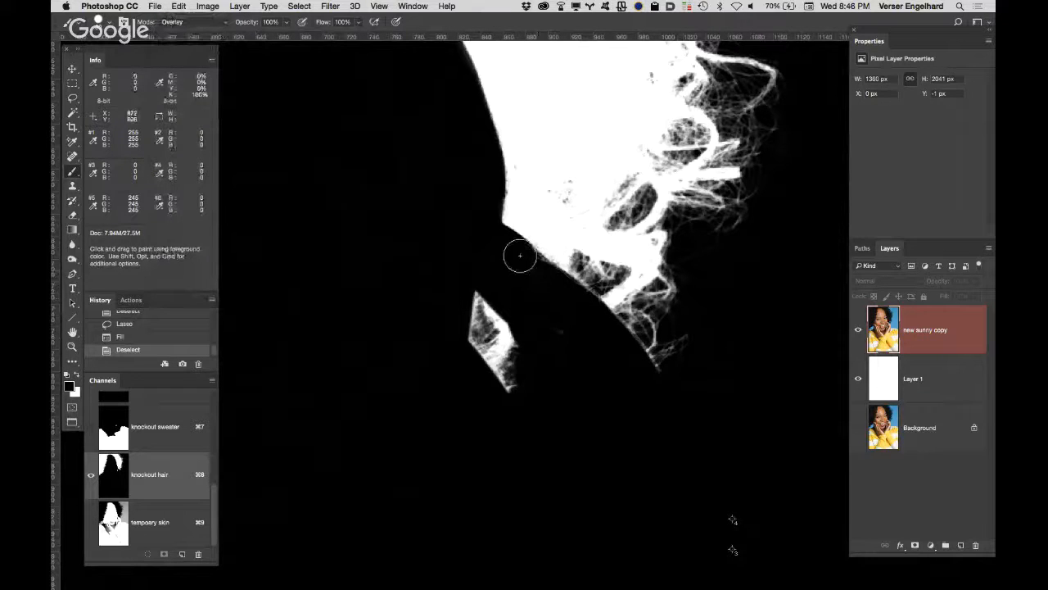
{"action": "left_click_drag", "start_coordinate": [519, 256], "coordinate": [603, 332]}
{"action": "left_click", "coordinate": [603, 380]}
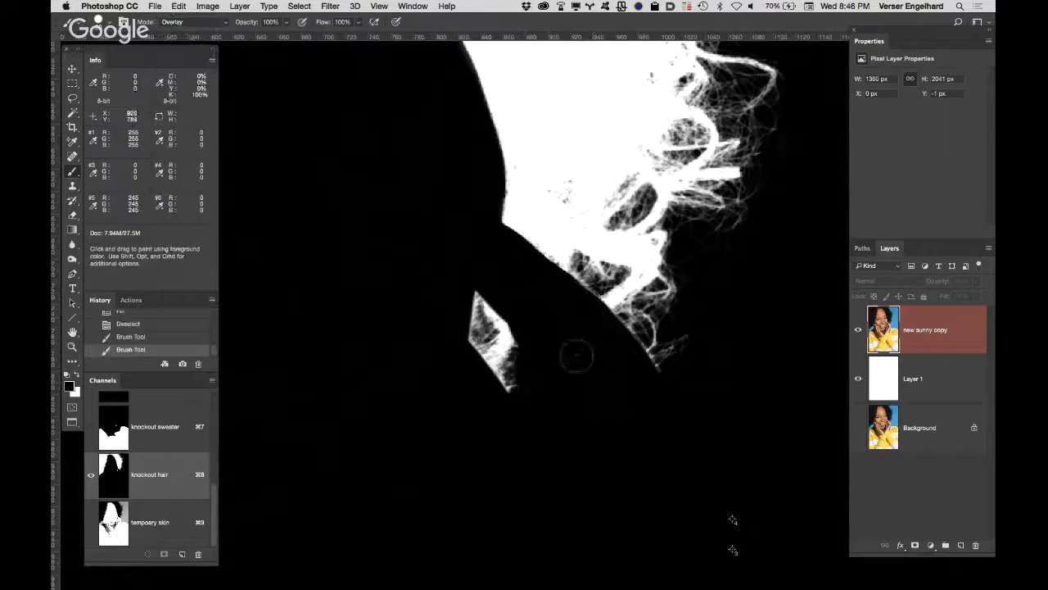
{"action": "left_click", "coordinate": [650, 417]}
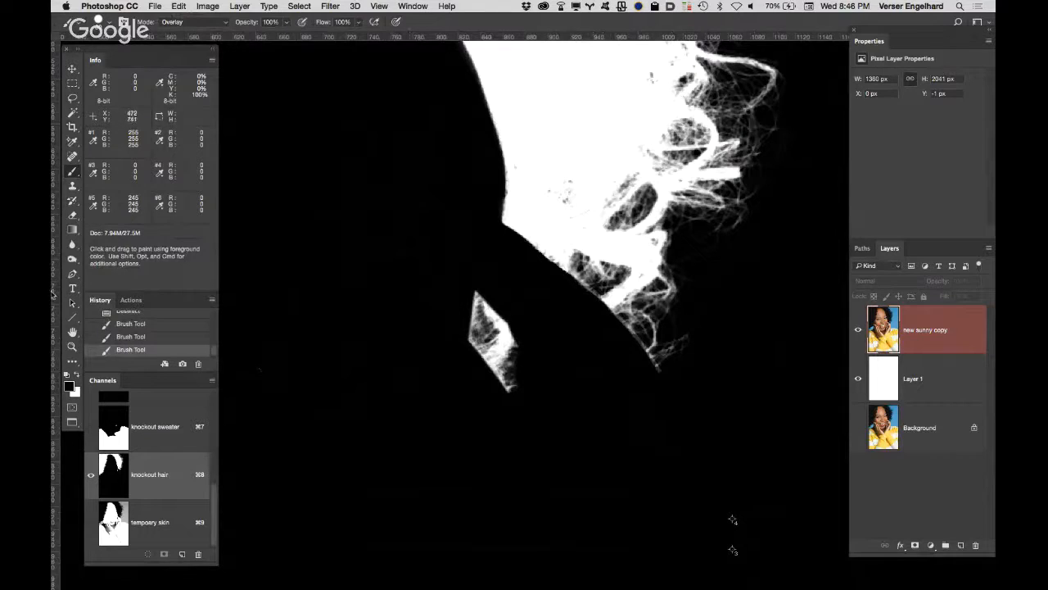
Step: Examine the whole hair mask and its soft curl edges along the hairline up close
{"action": "double_click", "coordinate": [72, 332]}
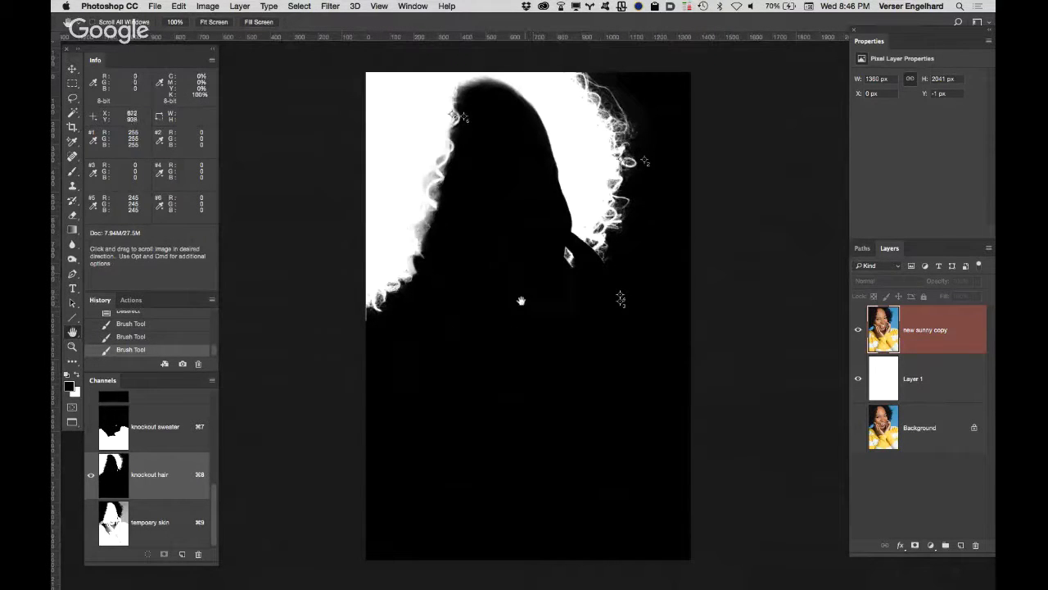
{"action": "key", "text": "z"}
{"action": "left_click", "coordinate": [488, 219]}
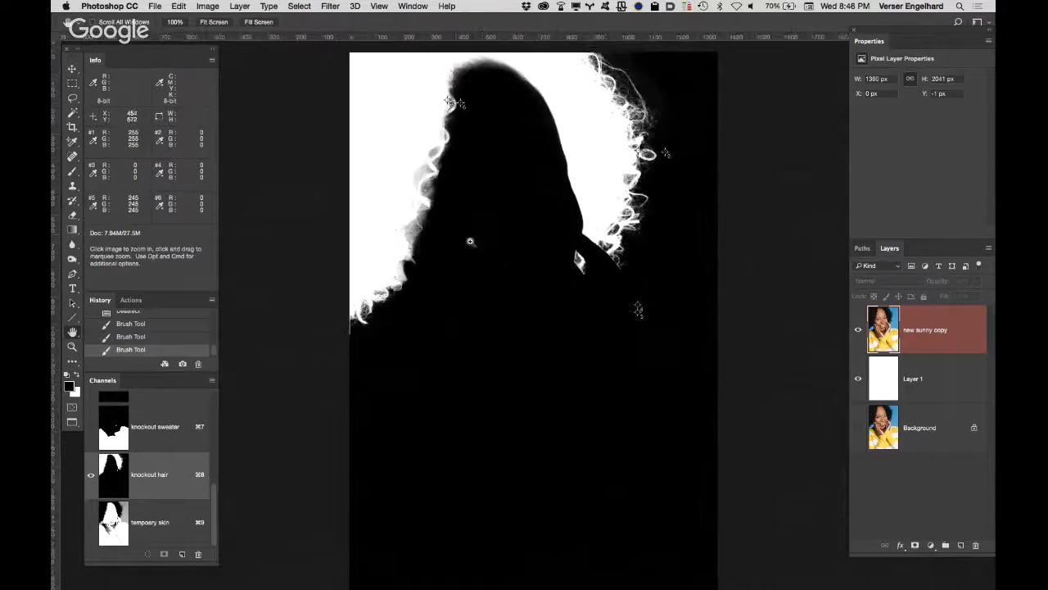
{"action": "left_click", "coordinate": [438, 193]}
{"action": "left_click", "coordinate": [434, 189]}
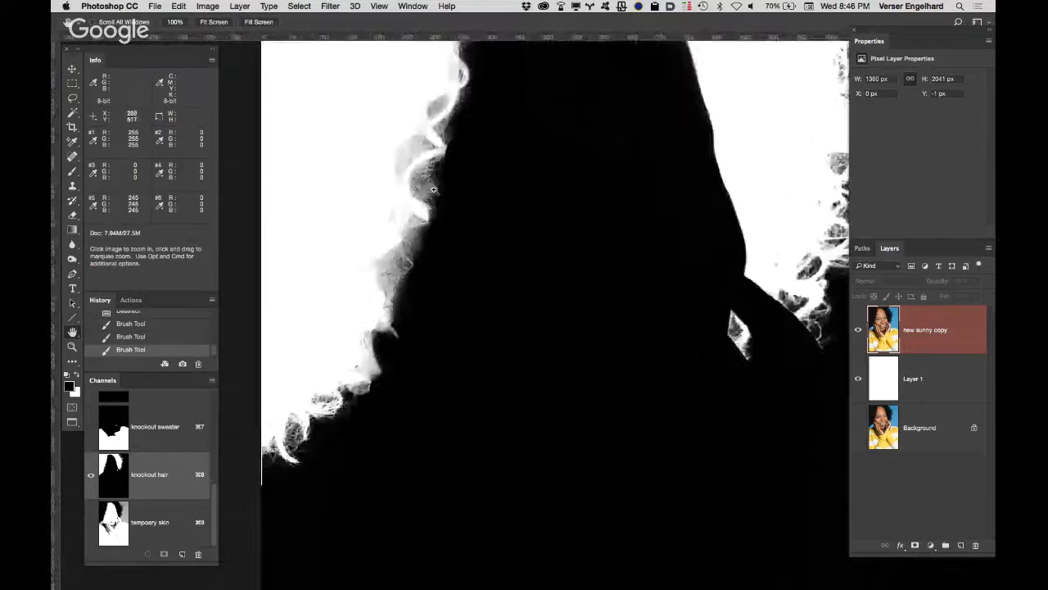
{"action": "left_click", "coordinate": [434, 167], "text": "super"}
{"action": "left_click_drag", "start_coordinate": [518, 243], "coordinate": [558, 397]}
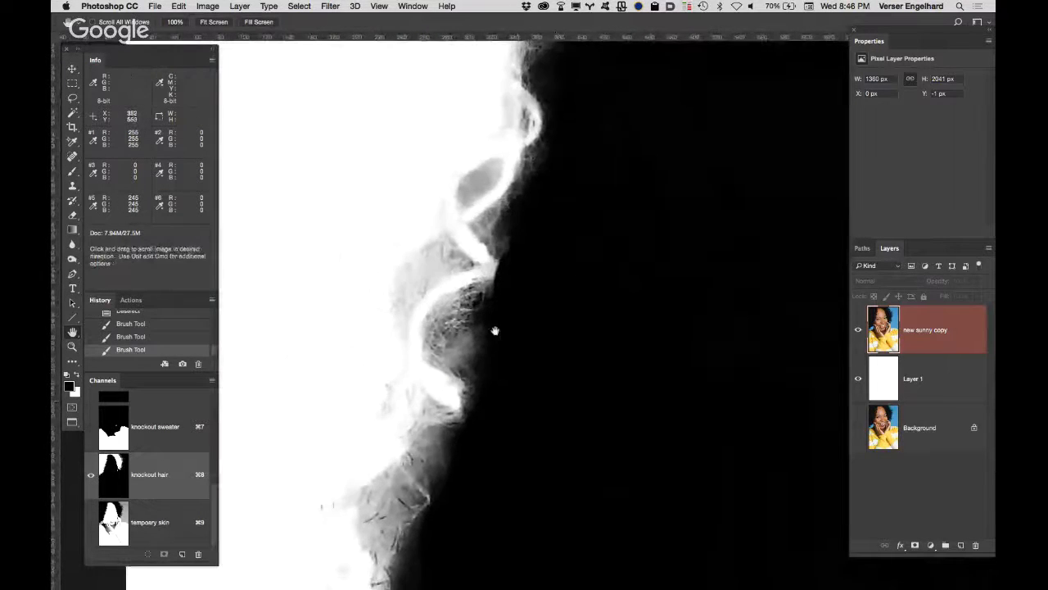
{"action": "left_click", "coordinate": [495, 331], "text": "alt"}
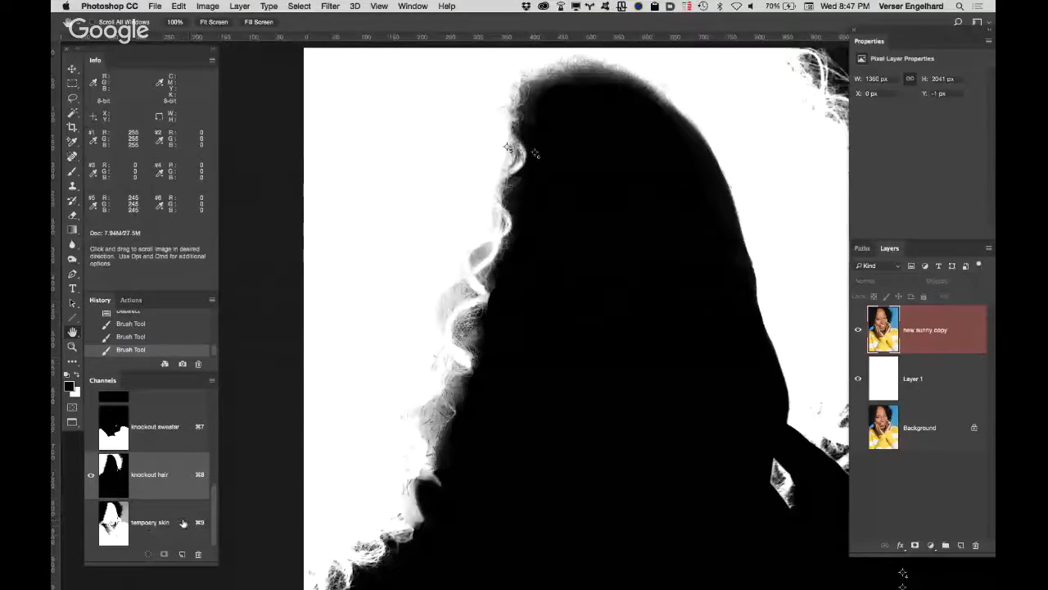
Step: Delete the "tempoary skin" channel
{"action": "left_click_drag", "start_coordinate": [180, 521], "coordinate": [197, 553]}
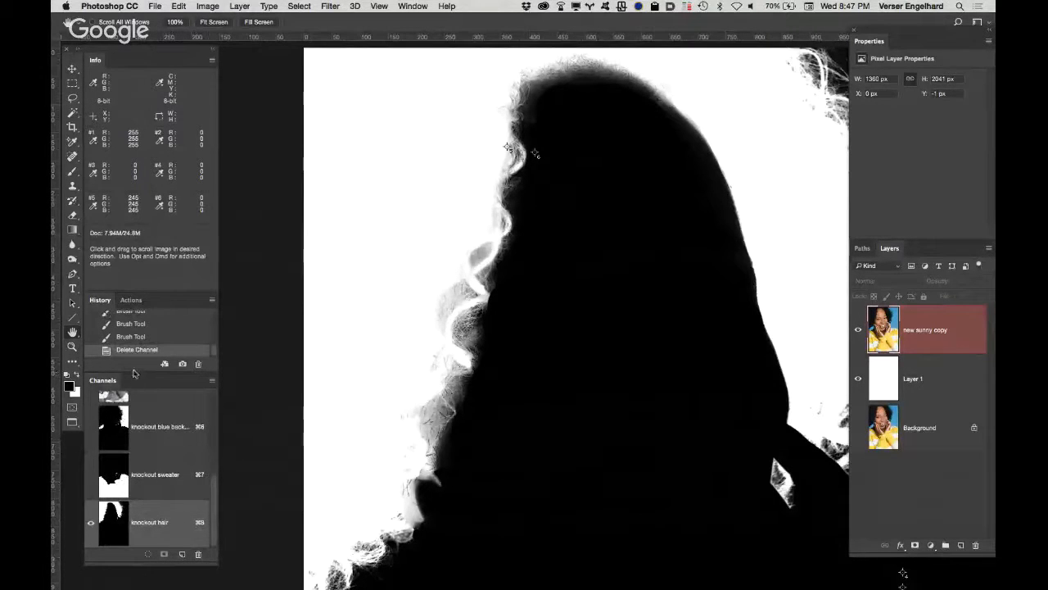
Step: Save the document and mask the "new sunny copy" layer with a selection loaded from the "knockout hair" channel
{"action": "key", "text": "super+s"}
{"action": "left_click", "coordinate": [116, 527], "text": "super"}
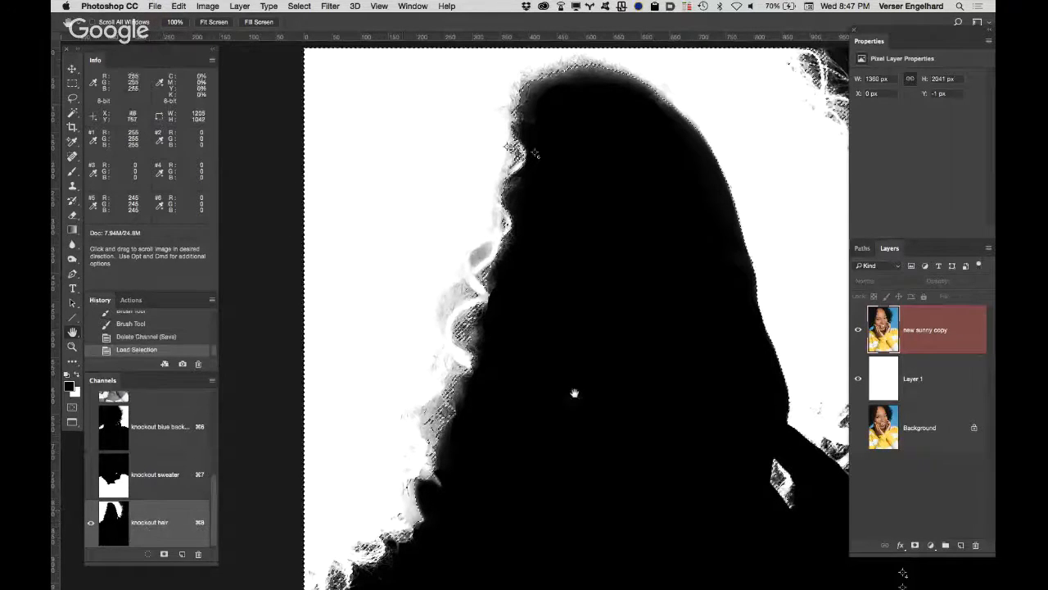
{"action": "left_click", "coordinate": [923, 326]}
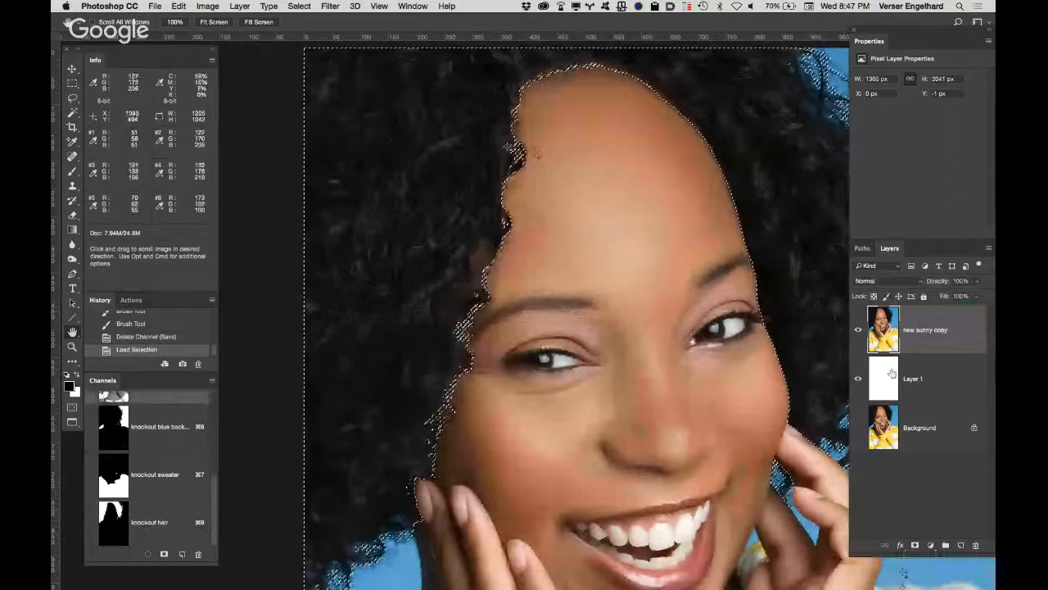
{"action": "left_click", "coordinate": [915, 546]}
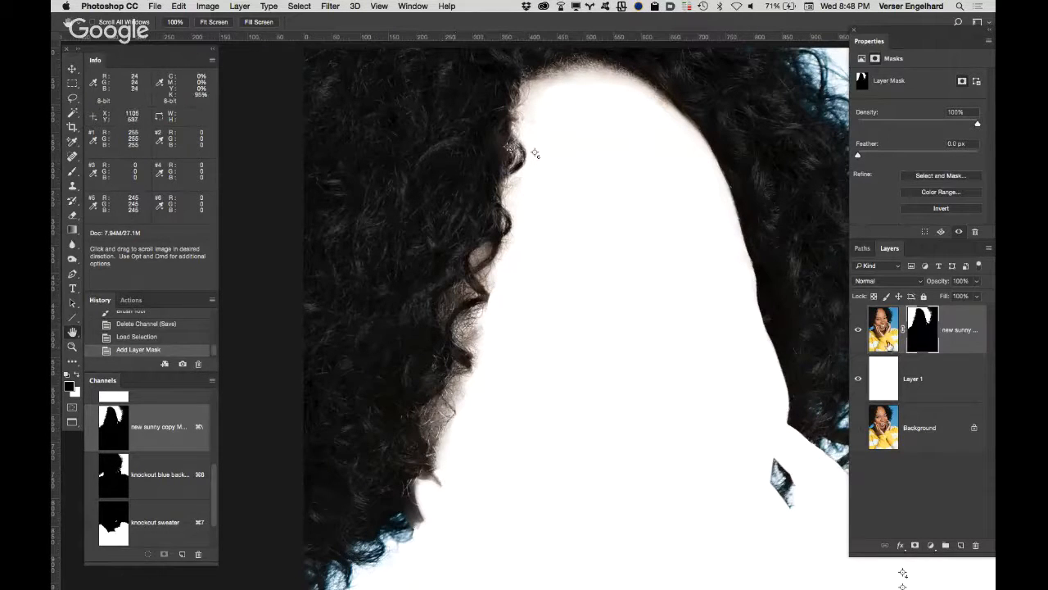
Step: Examine the masked curl edges beside the face up close and delete the layer mask without applying it
{"action": "left_click", "coordinate": [438, 479]}
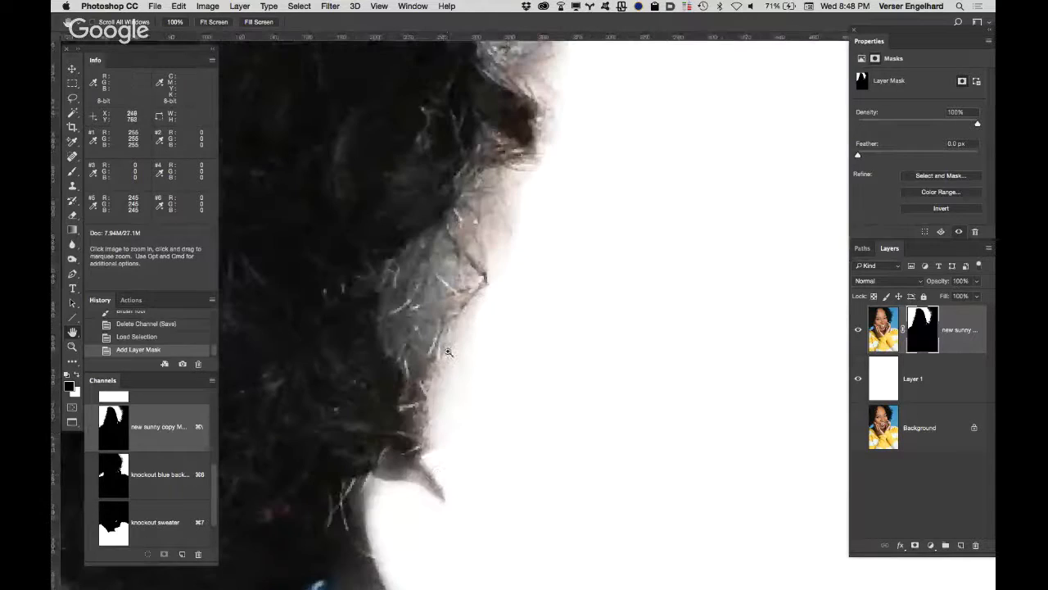
{"action": "scroll", "coordinate": [412, 375], "scroll_direction": "down", "scroll_amount": 5}
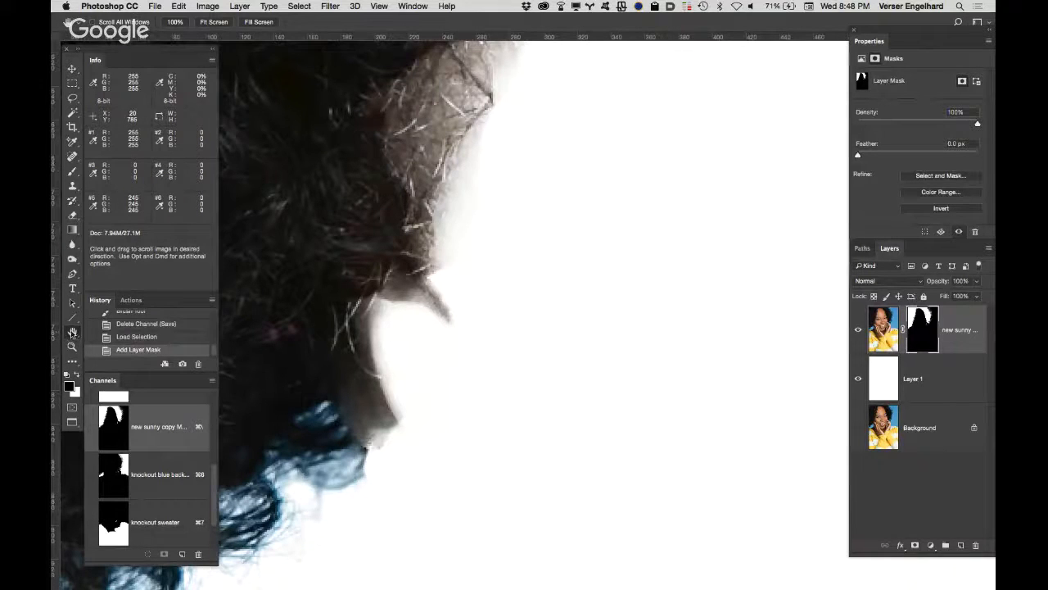
{"action": "double_click", "coordinate": [72, 332]}
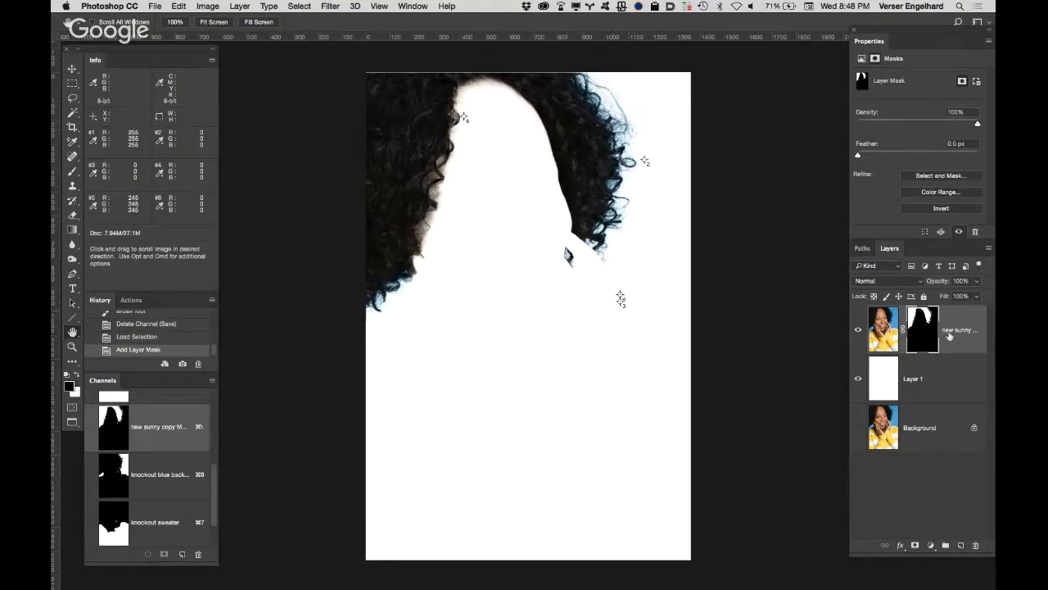
{"action": "left_click_drag", "start_coordinate": [934, 339], "coordinate": [975, 544]}
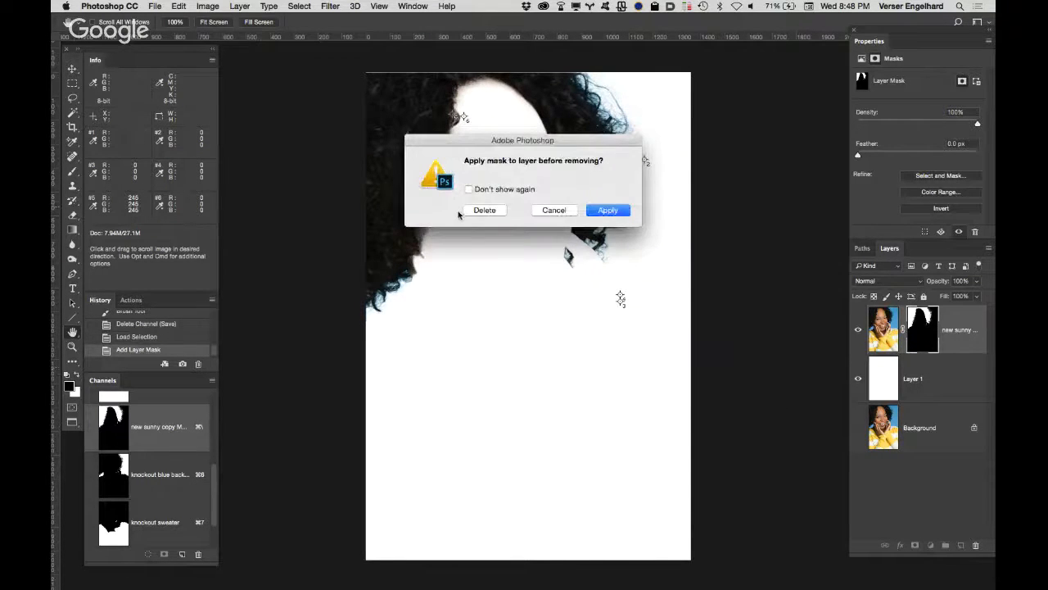
{"action": "left_click", "coordinate": [479, 210]}
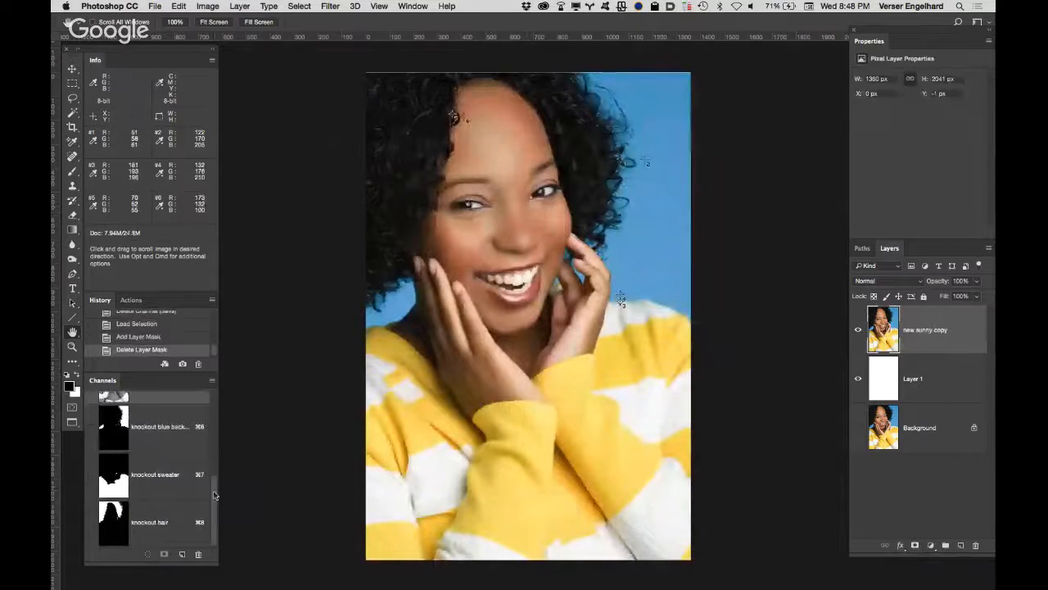
Step: Duplicate the "knockout blue background" channel and rename the copy "knockout skin"
{"action": "left_click", "coordinate": [172, 524]}
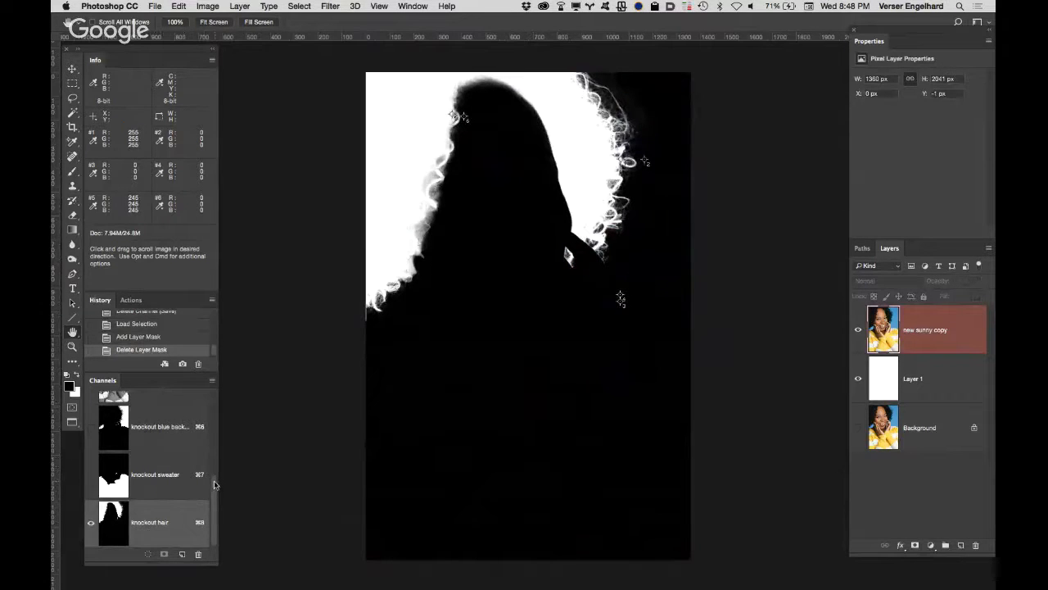
{"action": "left_click_drag", "start_coordinate": [214, 484], "coordinate": [214, 463]}
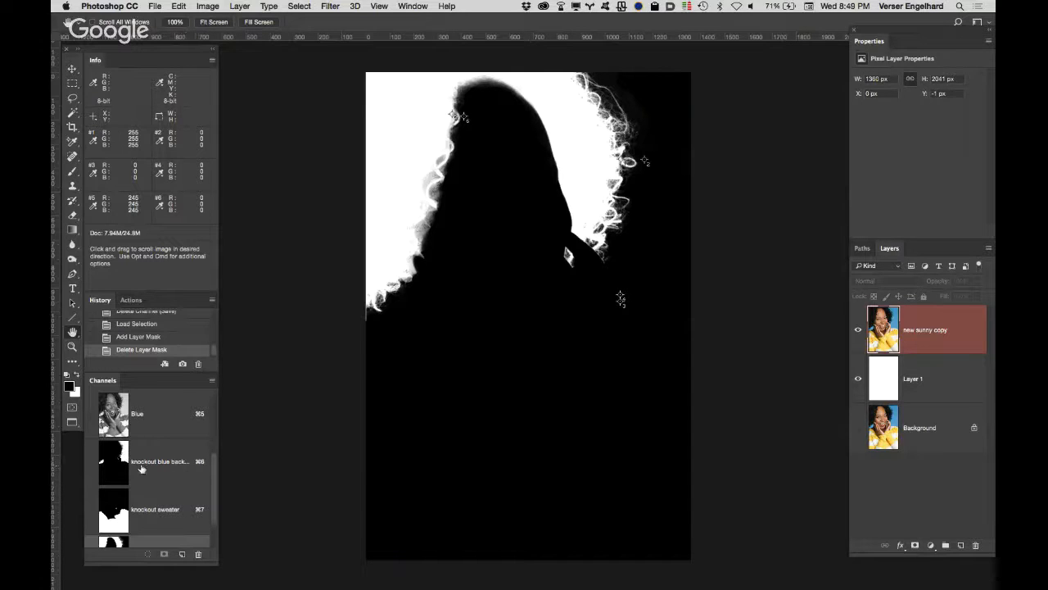
{"action": "left_click_drag", "start_coordinate": [189, 475], "coordinate": [183, 554]}
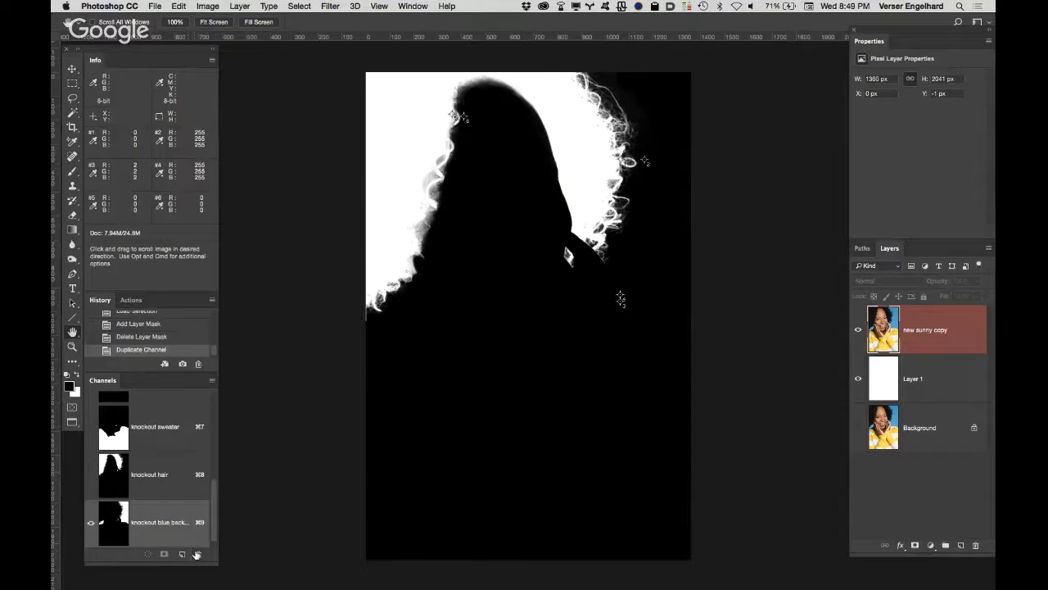
{"action": "left_click", "coordinate": [161, 522]}
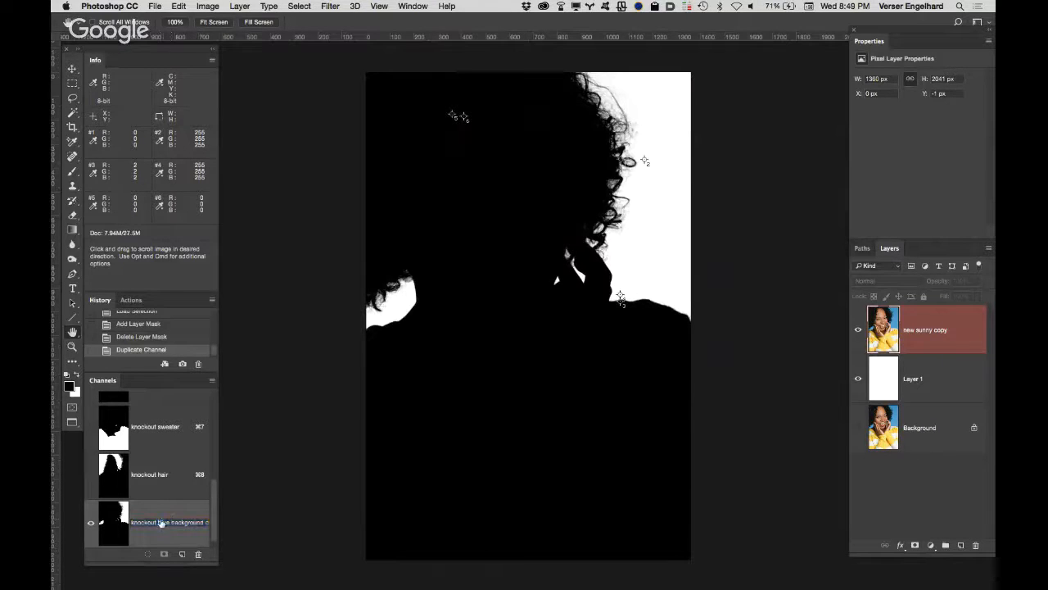
{"action": "left_click_drag", "start_coordinate": [158, 521], "coordinate": [225, 508]}
{"action": "type", "text": "skin"}
{"action": "key", "text": "Return"}
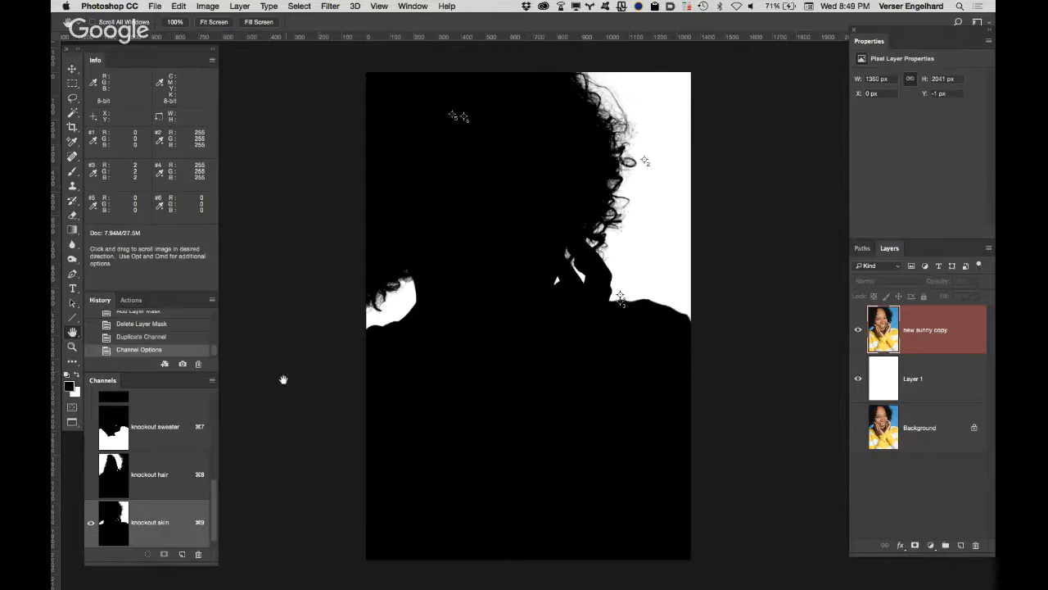
Step: Load the "knockout hair" channel as a selection, fill it with white in the "knockout skin" channel, and deselect
{"action": "left_click", "coordinate": [113, 474], "text": "super"}
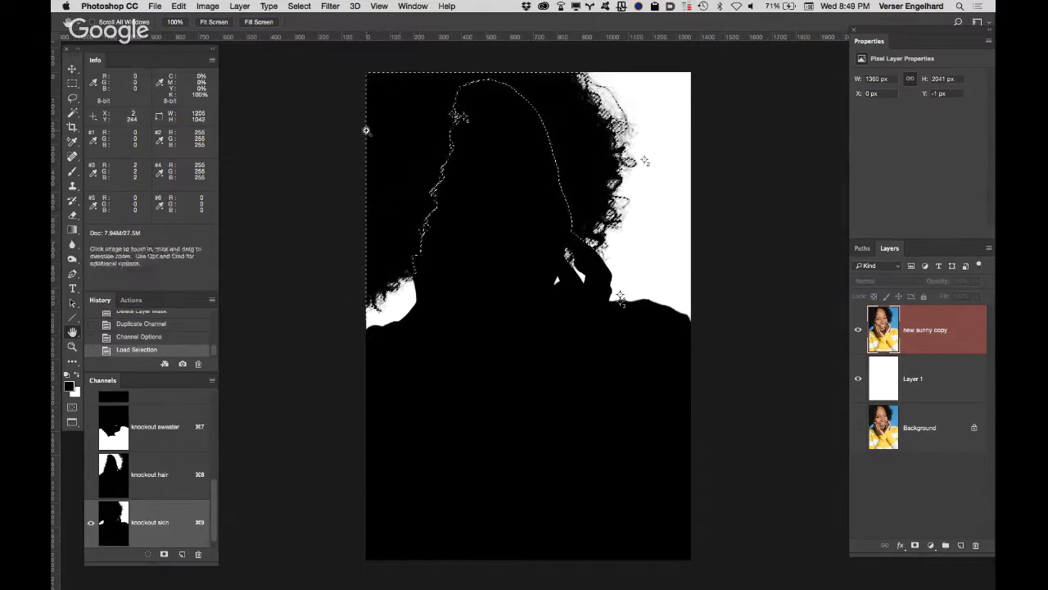
{"action": "key", "text": "super+BackSpace"}
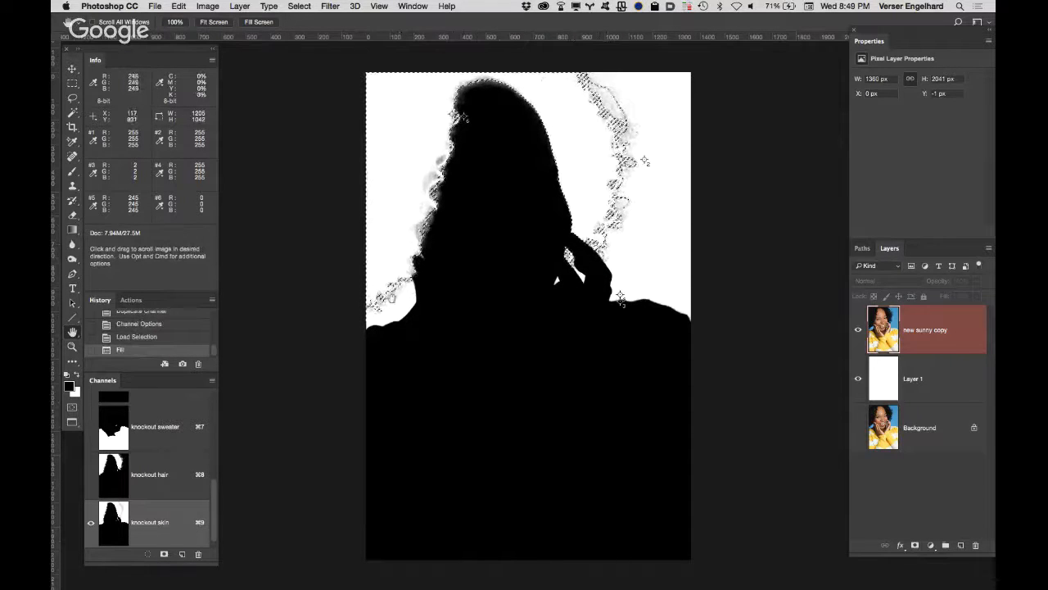
{"action": "key", "text": "super+d"}
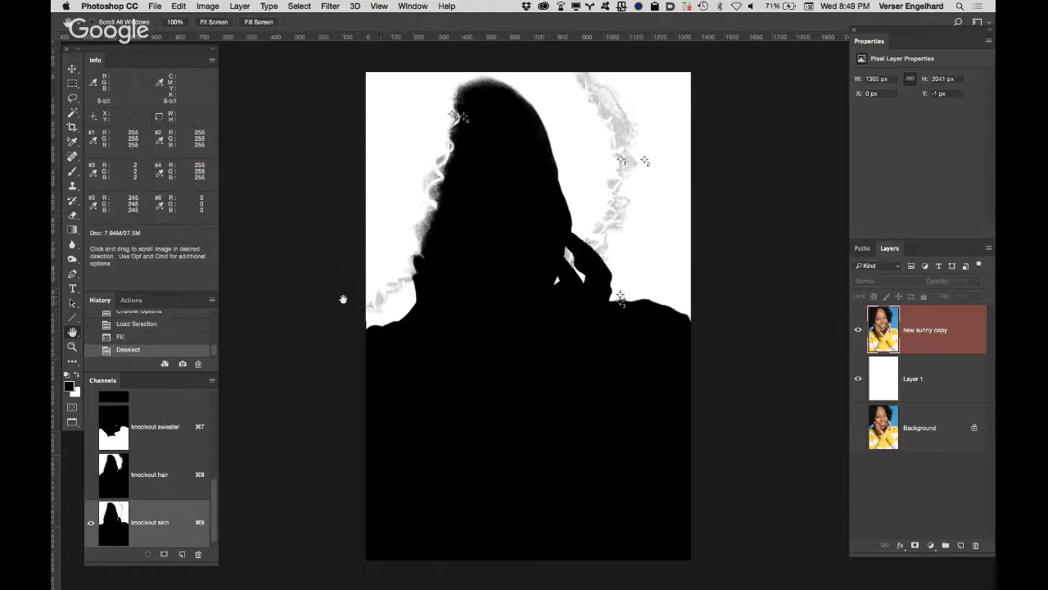
Step: Set up a hard round 30 px brush at 100% hardness in Overlay mode for cleaning the "knockout skin" channel
{"action": "key", "text": "b"}
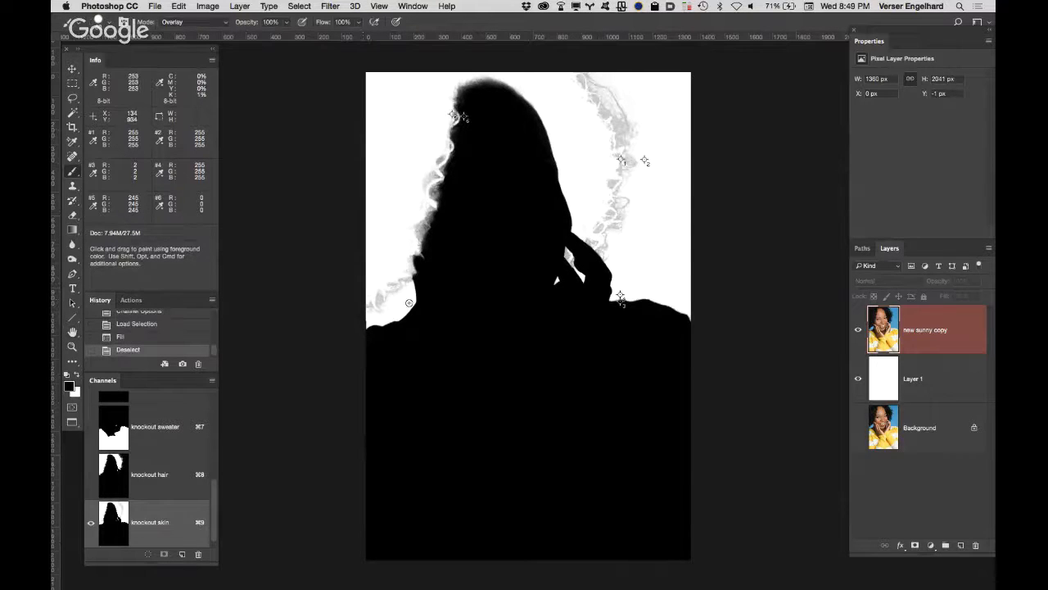
{"action": "key", "text": "z"}
{"action": "left_click_drag", "start_coordinate": [401, 295], "coordinate": [450, 226]}
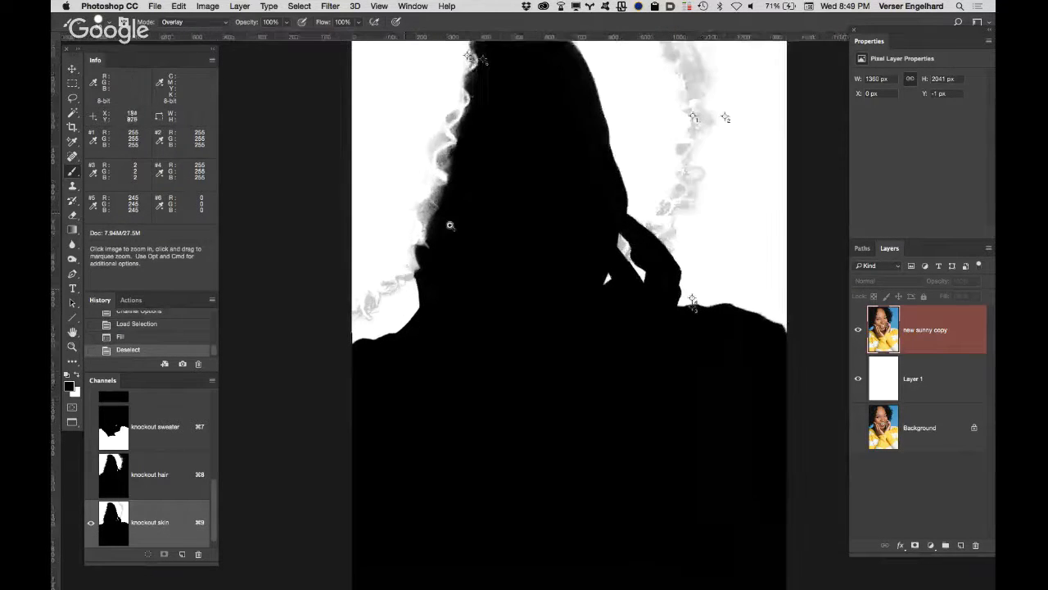
{"action": "key", "text": "b"}
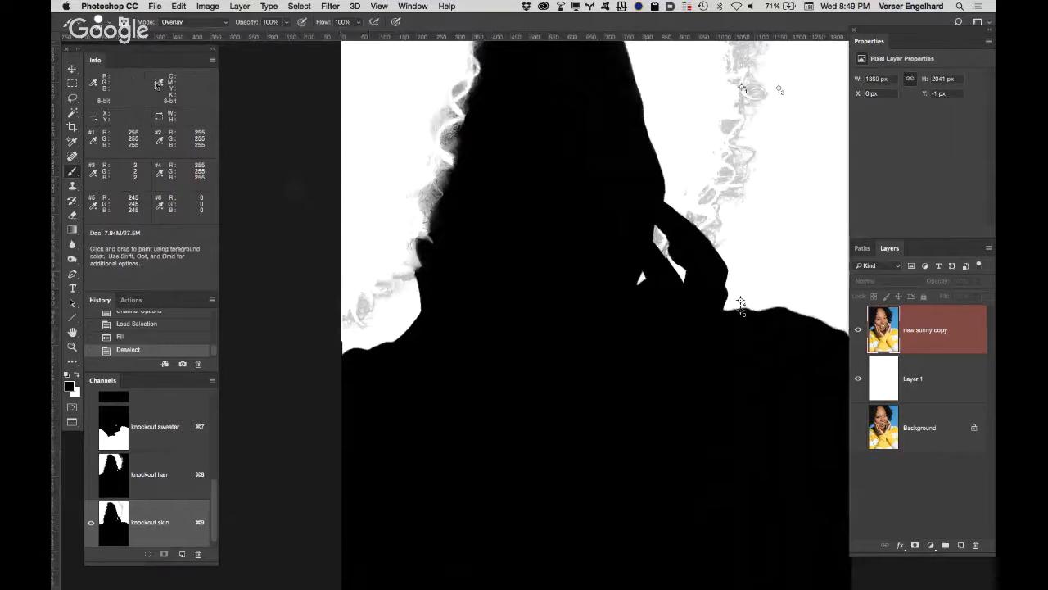
{"action": "left_click", "coordinate": [197, 21]}
{"action": "left_click", "coordinate": [198, 21]}
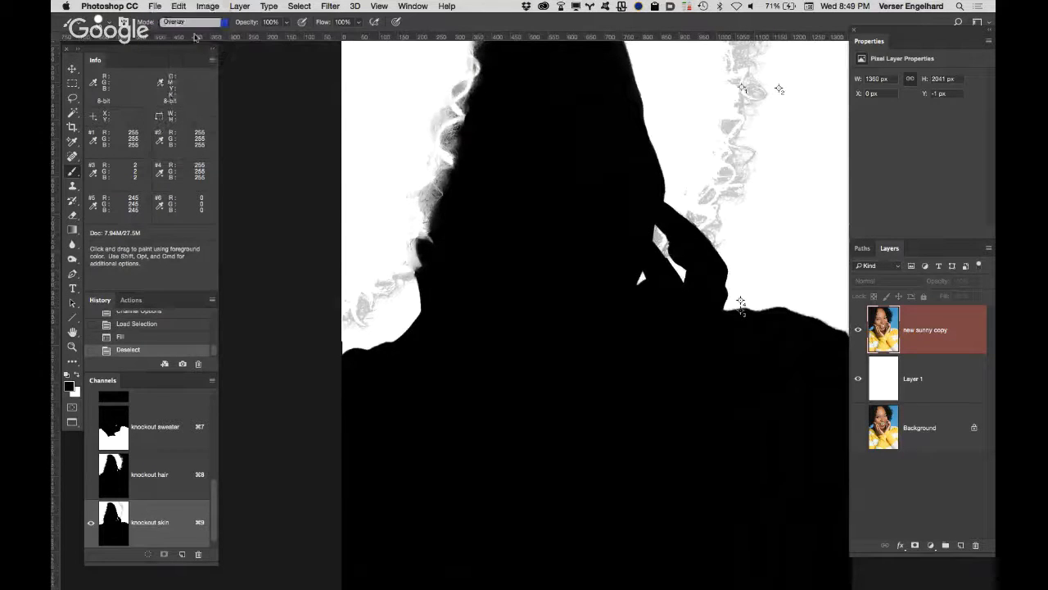
{"action": "left_click", "coordinate": [106, 22]}
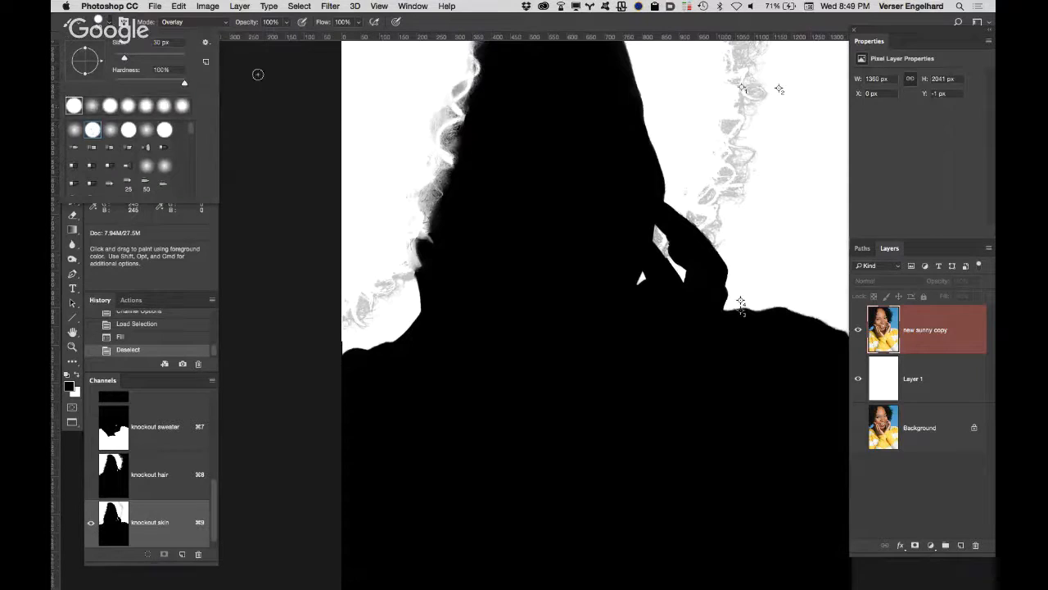
{"action": "left_click", "coordinate": [487, 14]}
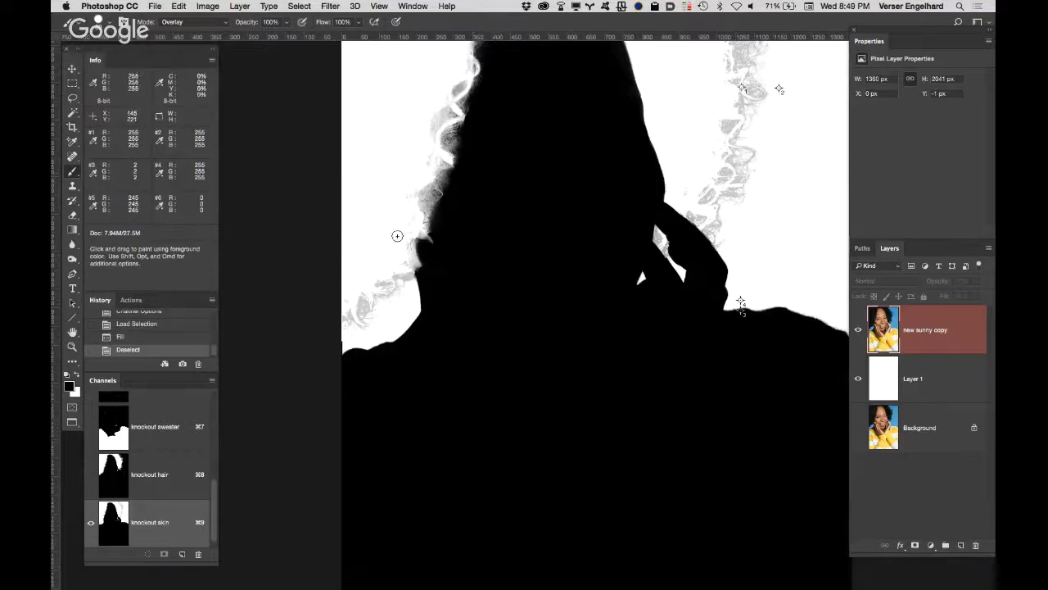
Step: Paint white in Overlay mode over the grey curl remnants along both outer edges of the hair
{"action": "mouse_move", "coordinate": [402, 267]}
{"action": "left_mouse_down"}
{"action": "mouse_move", "coordinate": [402, 292]}
{"action": "mouse_move", "coordinate": [409, 269]}
{"action": "mouse_move", "coordinate": [409, 291]}
{"action": "mouse_move", "coordinate": [403, 269]}
{"action": "mouse_move", "coordinate": [396, 294]}
{"action": "mouse_move", "coordinate": [387, 275]}
{"action": "mouse_move", "coordinate": [357, 329]}
{"action": "mouse_move", "coordinate": [371, 299]}
{"action": "mouse_move", "coordinate": [345, 284]}
{"action": "mouse_move", "coordinate": [367, 215]}
{"action": "mouse_move", "coordinate": [371, 247]}
{"action": "left_mouse_up"}
{"action": "key", "text": "super+z"}
{"action": "key", "text": "x"}
{"action": "key", "text": "space"}
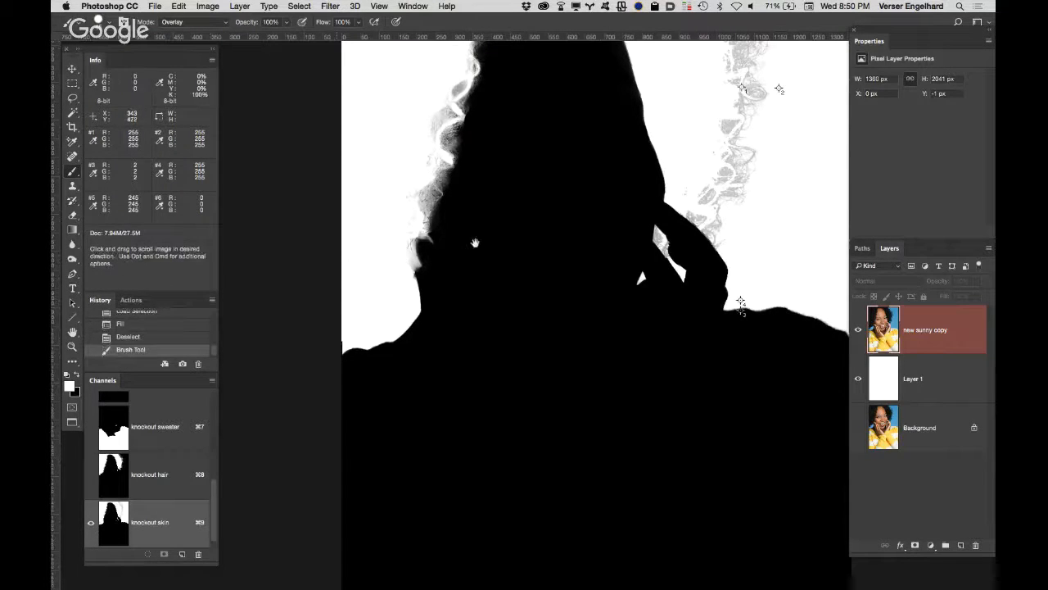
{"action": "left_click_drag", "start_coordinate": [444, 120], "coordinate": [456, 294]}
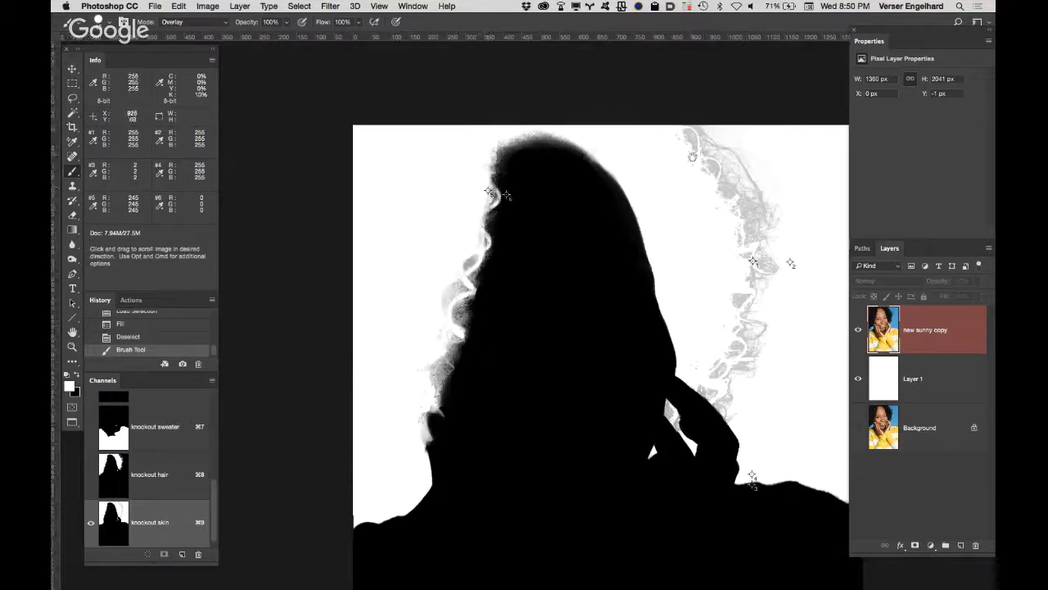
{"action": "mouse_move", "coordinate": [688, 141]}
{"action": "left_mouse_down"}
{"action": "mouse_move", "coordinate": [716, 172]}
{"action": "mouse_move", "coordinate": [692, 154]}
{"action": "mouse_move", "coordinate": [785, 155]}
{"action": "mouse_move", "coordinate": [732, 229]}
{"action": "mouse_move", "coordinate": [793, 191]}
{"action": "mouse_move", "coordinate": [742, 282]}
{"action": "mouse_move", "coordinate": [761, 270]}
{"action": "mouse_move", "coordinate": [741, 325]}
{"action": "mouse_move", "coordinate": [702, 383]}
{"action": "mouse_move", "coordinate": [737, 422]}
{"action": "mouse_move", "coordinate": [723, 378]}
{"action": "mouse_move", "coordinate": [745, 332]}
{"action": "mouse_move", "coordinate": [788, 335]}
{"action": "mouse_move", "coordinate": [761, 315]}
{"action": "mouse_move", "coordinate": [670, 118]}
{"action": "left_mouse_up"}
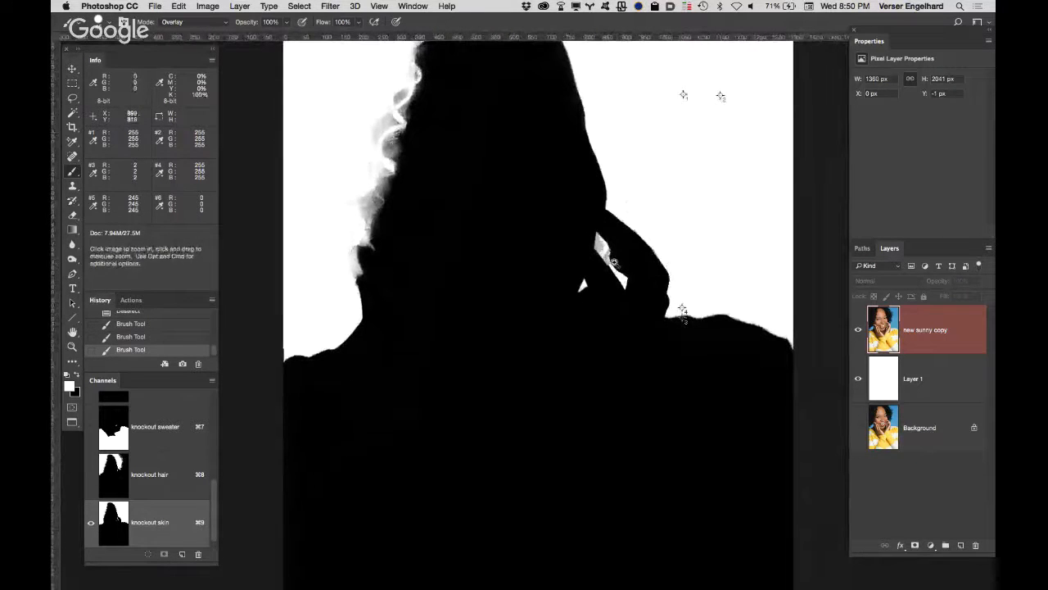
Step: Paint white in Overlay mode inside the gap between the fingers and along the hand's outer edge
{"action": "left_click", "coordinate": [596, 246], "text": "super"}
{"action": "left_click", "coordinate": [595, 244], "text": "super"}
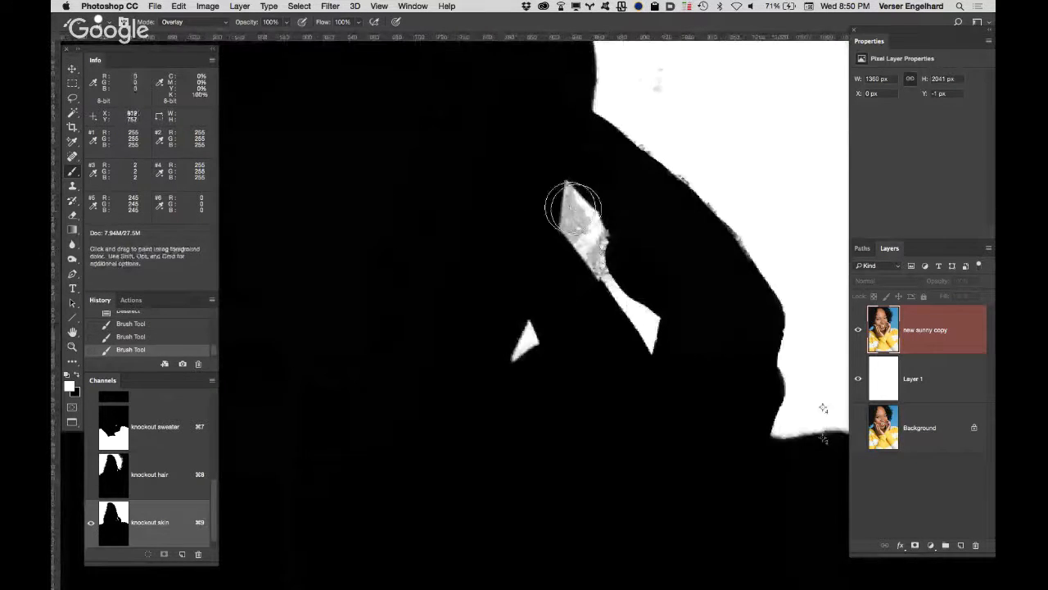
{"action": "mouse_move", "coordinate": [575, 205]}
{"action": "left_mouse_down"}
{"action": "mouse_move", "coordinate": [587, 232]}
{"action": "mouse_move", "coordinate": [660, 329]}
{"action": "mouse_move", "coordinate": [563, 211]}
{"action": "left_mouse_up"}
{"action": "mouse_move", "coordinate": [690, 170]}
{"action": "left_mouse_down"}
{"action": "mouse_move", "coordinate": [623, 128]}
{"action": "mouse_move", "coordinate": [688, 166]}
{"action": "mouse_move", "coordinate": [798, 299]}
{"action": "left_mouse_up"}
{"action": "left_click_drag", "start_coordinate": [434, 273], "coordinate": [664, 206]}
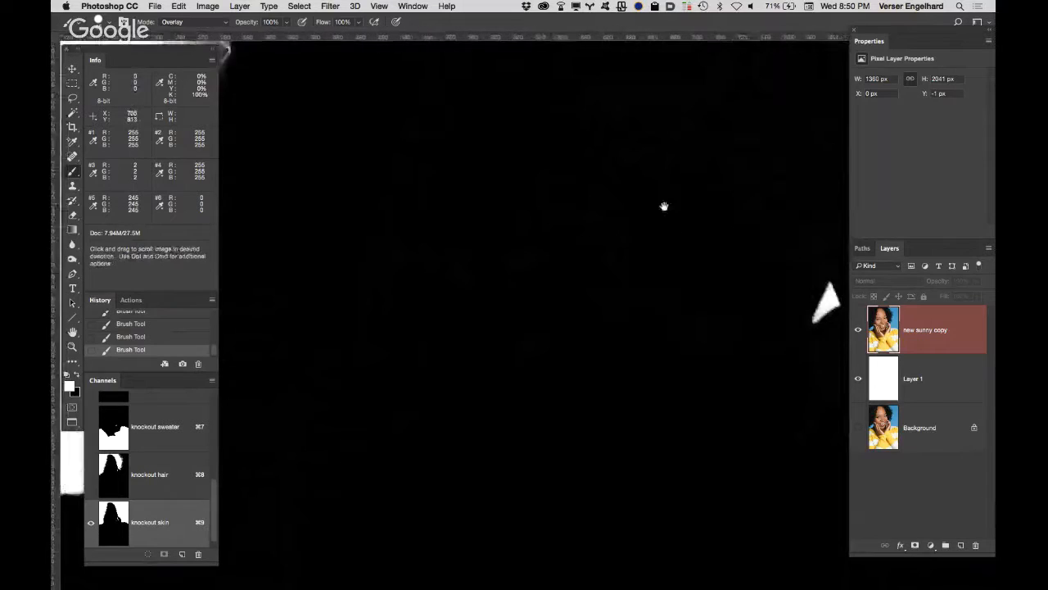
{"action": "left_click", "coordinate": [527, 379], "text": "alt"}
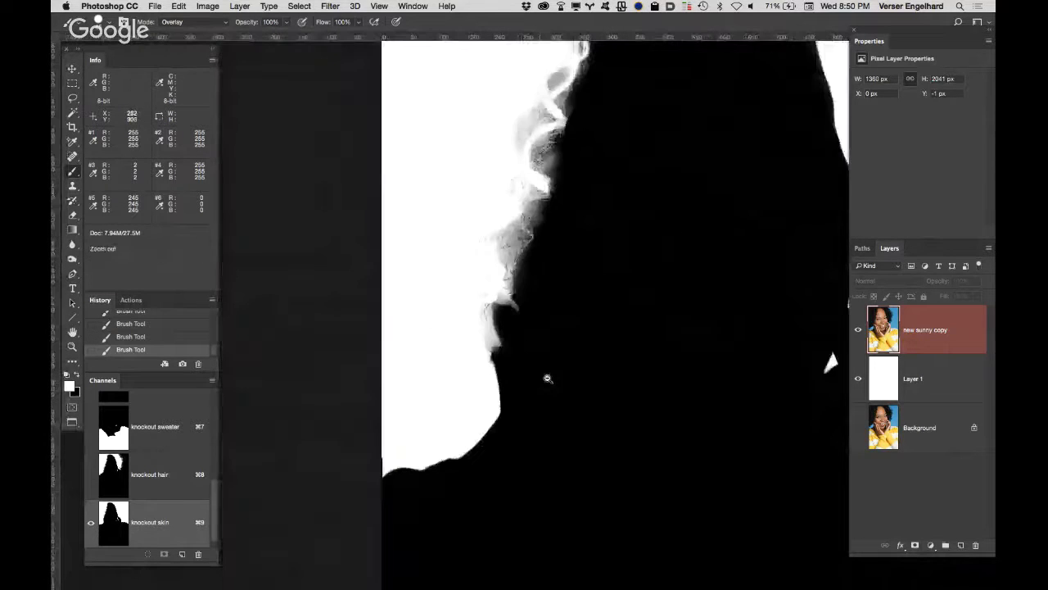
{"action": "left_click_drag", "start_coordinate": [587, 352], "coordinate": [636, 244]}
{"action": "left_click_drag", "start_coordinate": [666, 204], "coordinate": [543, 180]}
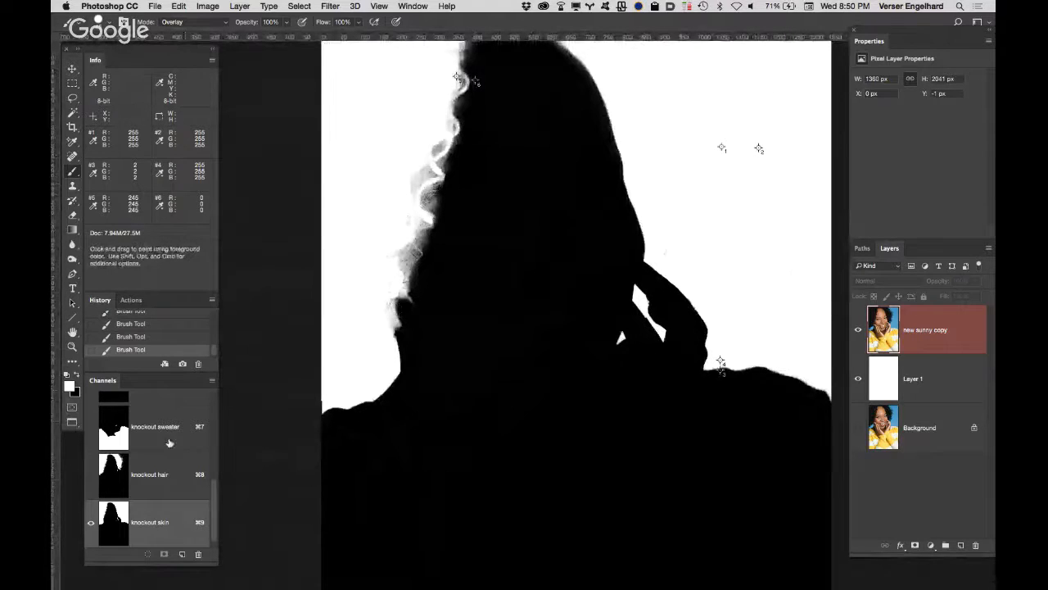
Step: Try filling a selection loaded from "knockout sweater" with white in the "knockout skin" channel, and undo the fill and selection
{"action": "left_click", "coordinate": [110, 439], "text": "super"}
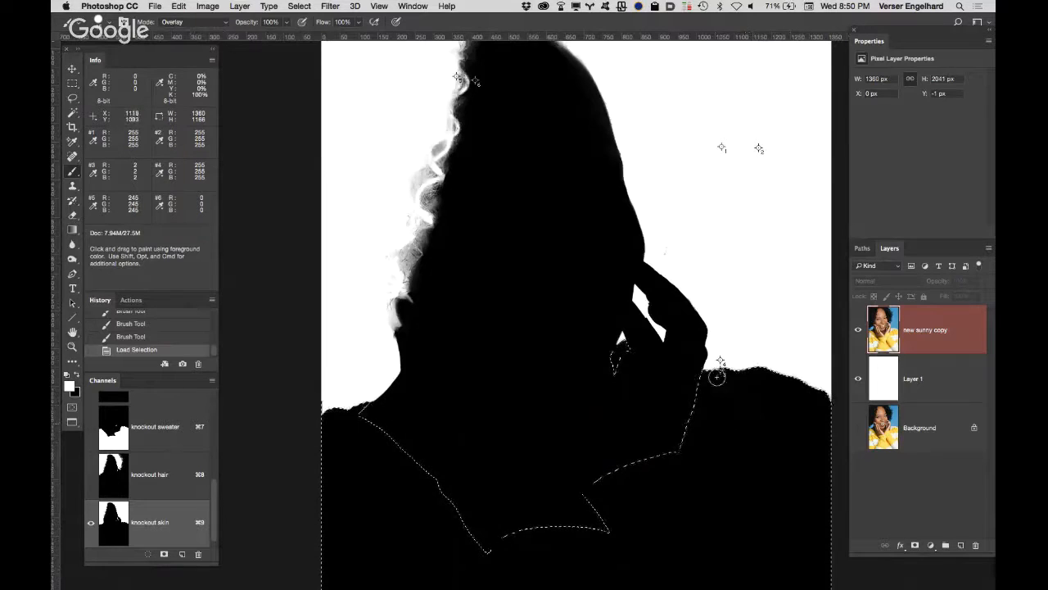
{"action": "key", "text": "alt+BackSpace"}
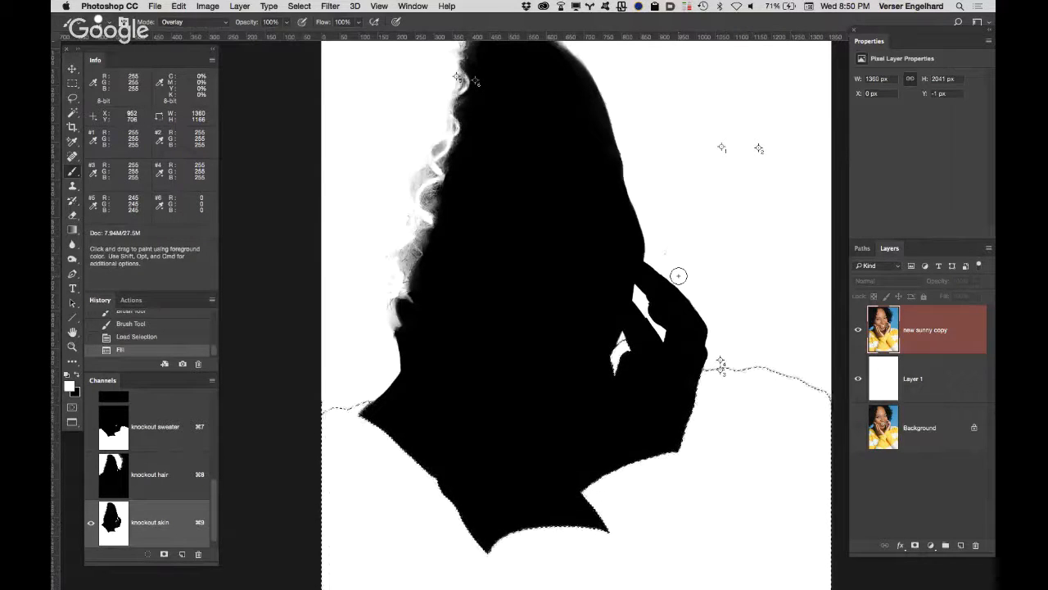
{"action": "key", "text": "super"}
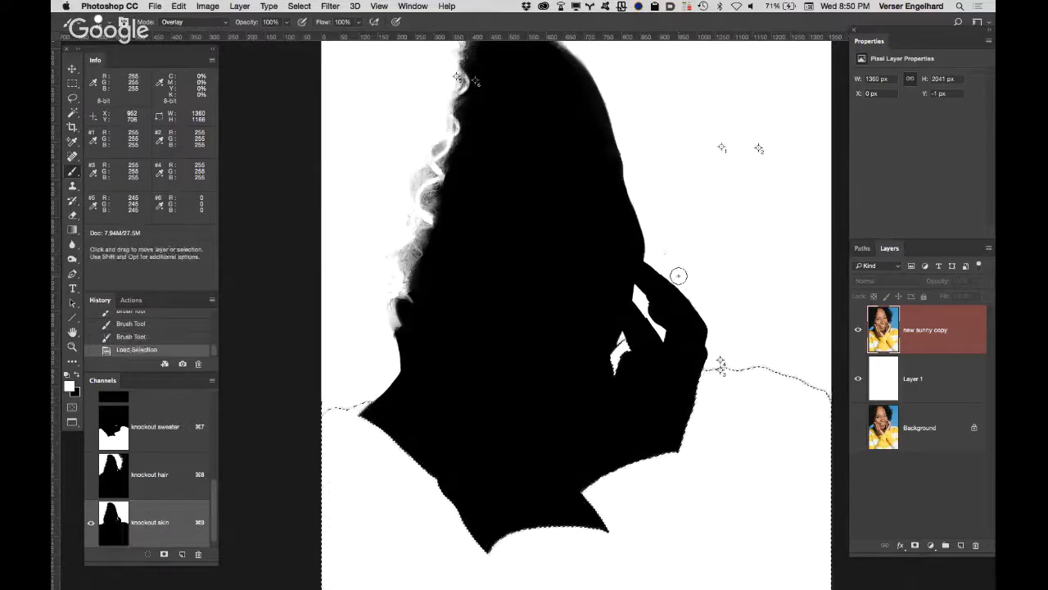
{"action": "key", "text": "super+alt+z"}
{"action": "key", "text": "super+alt+z"}
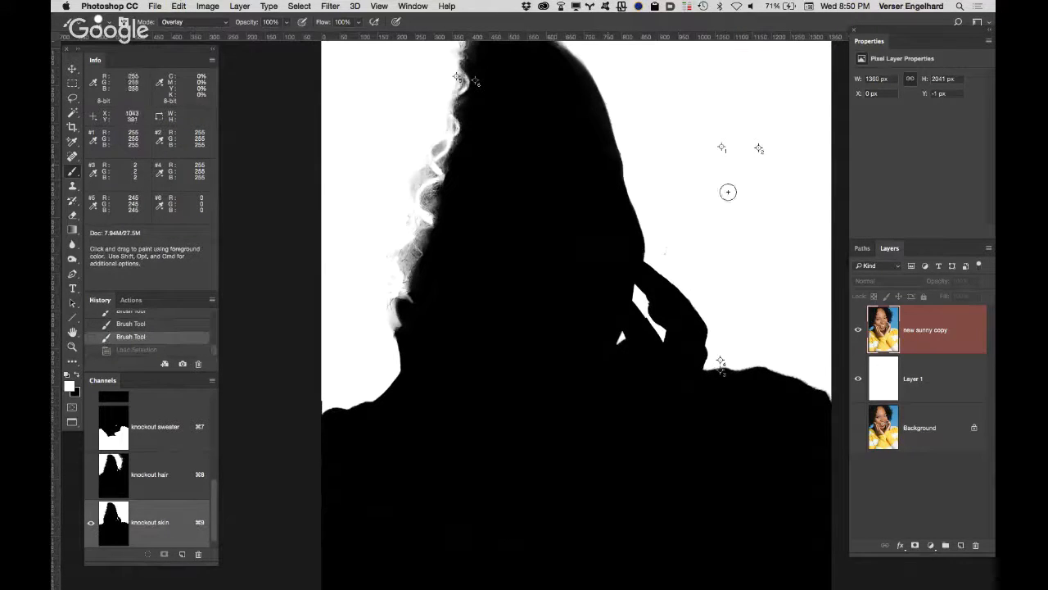
Step: Load the "knockout sweater" channel as a selection, fill it with white in the "knockout skin" channel, and deselect
{"action": "key", "text": "space"}
{"action": "left_click_drag", "start_coordinate": [728, 161], "coordinate": [726, 210]}
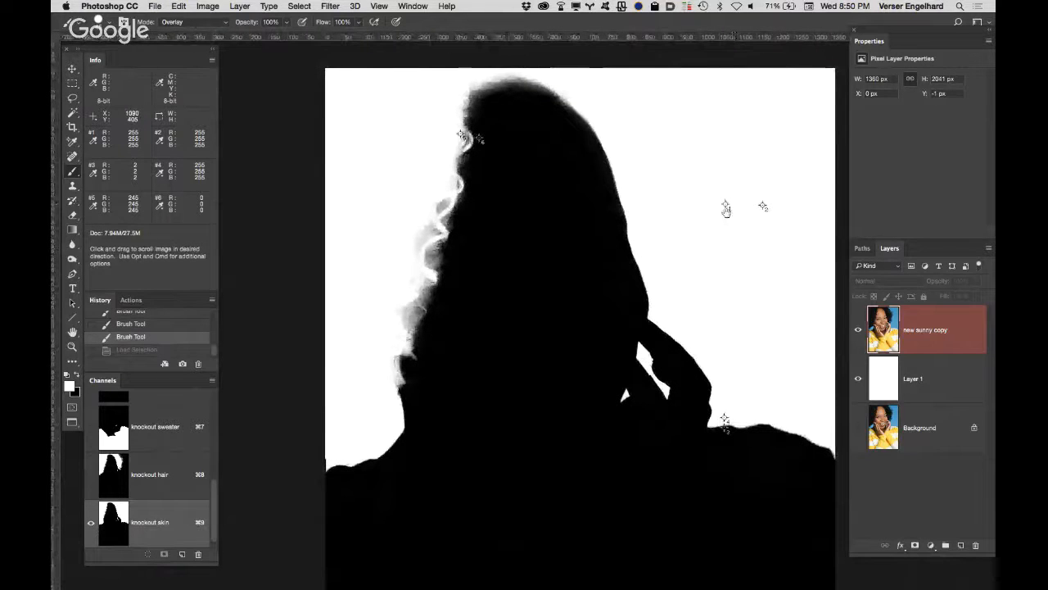
{"action": "left_click", "coordinate": [638, 306], "text": "alt"}
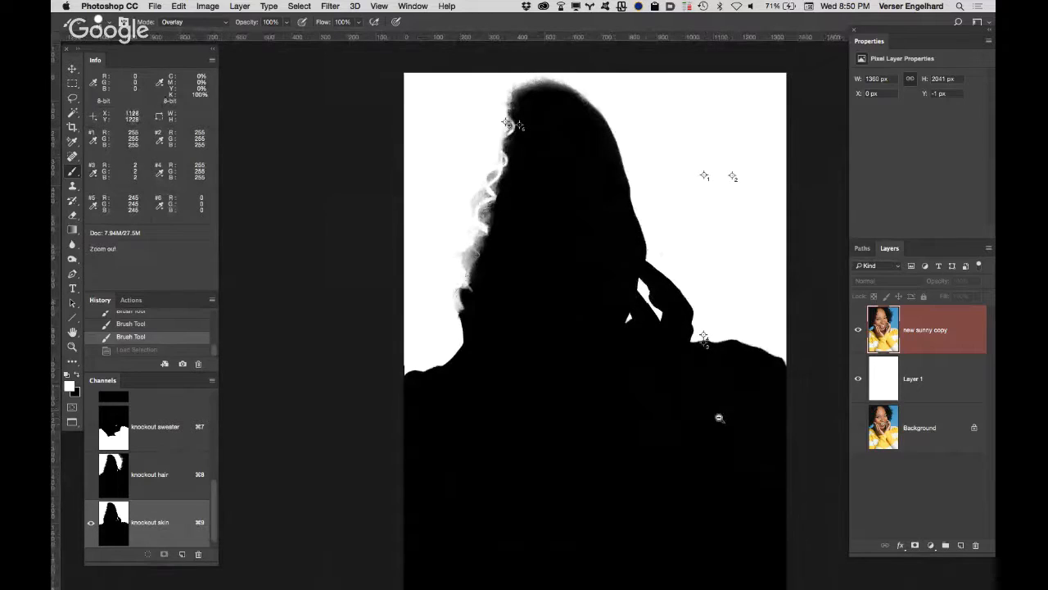
{"action": "left_click", "coordinate": [120, 435], "text": "super"}
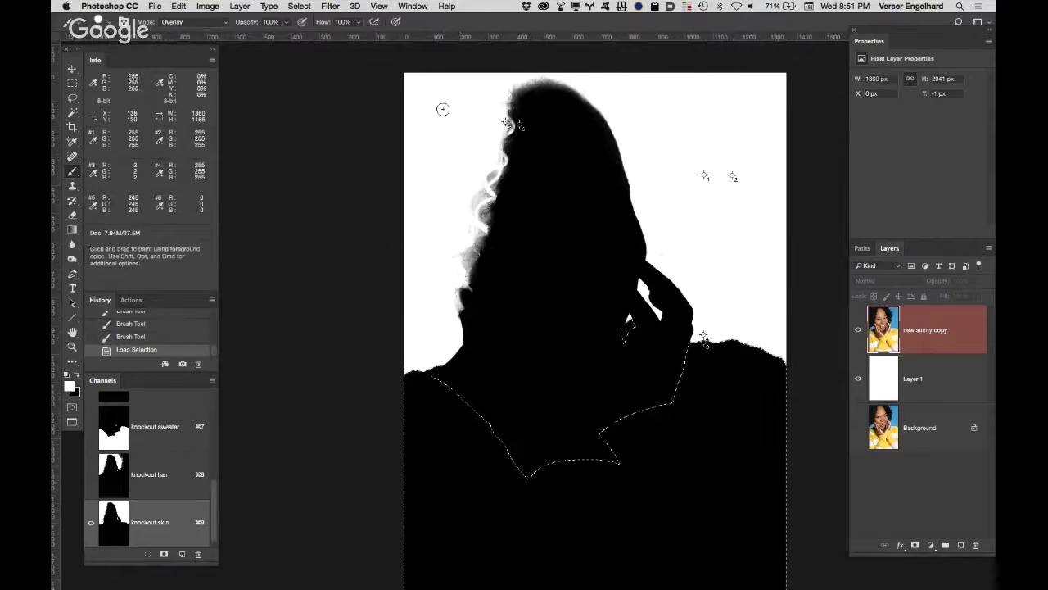
{"action": "key", "text": "alt+BackSpace"}
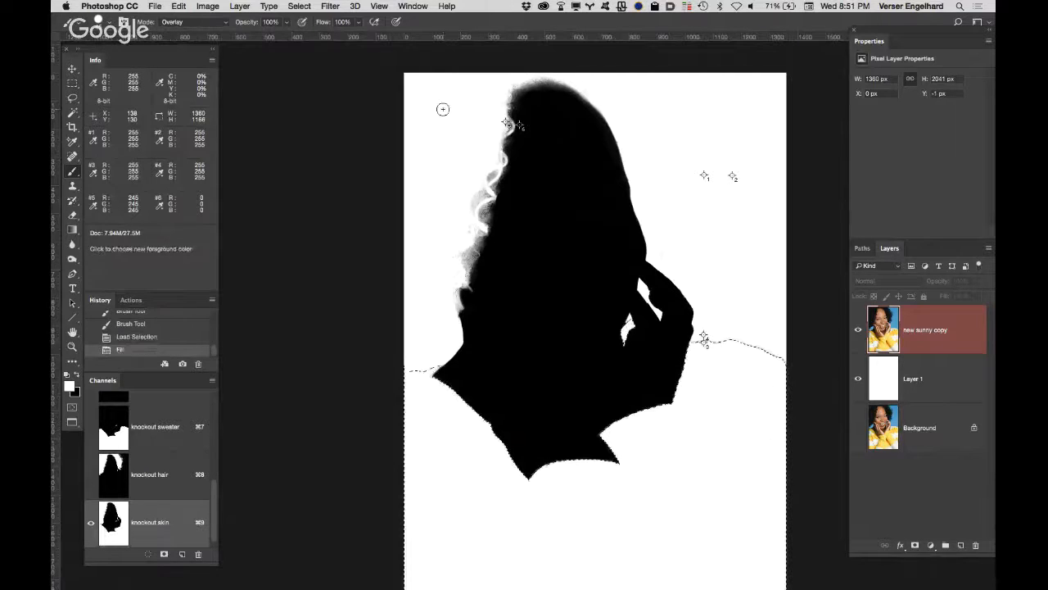
{"action": "key", "text": "super+d"}
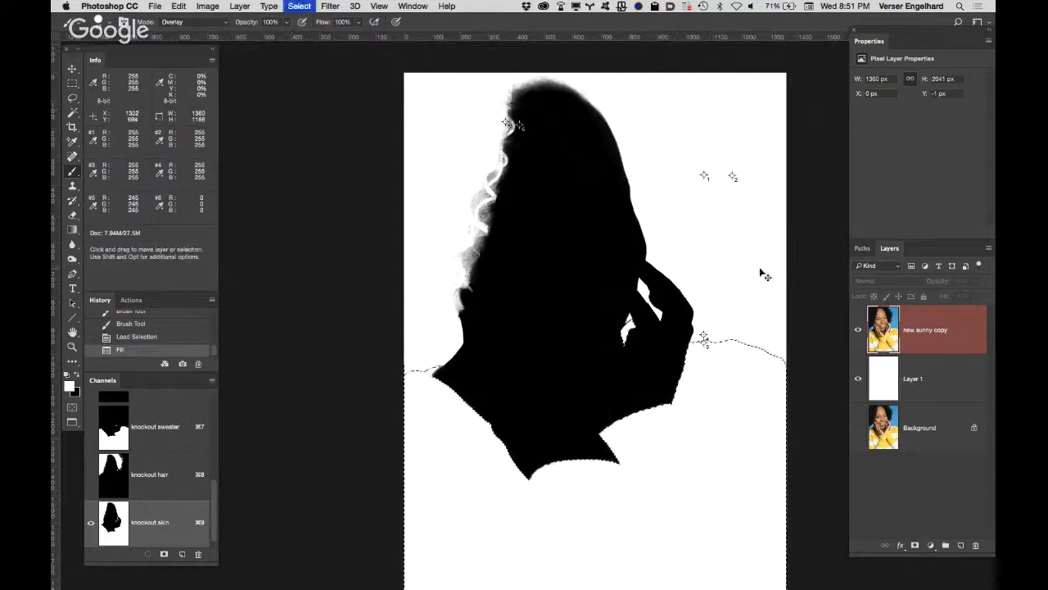
Step: Paint white in Overlay mode over the grey shoulder line left of the neck and the dark speck at the canvas edge
{"action": "key", "text": "z"}
{"action": "left_click", "coordinate": [431, 373]}
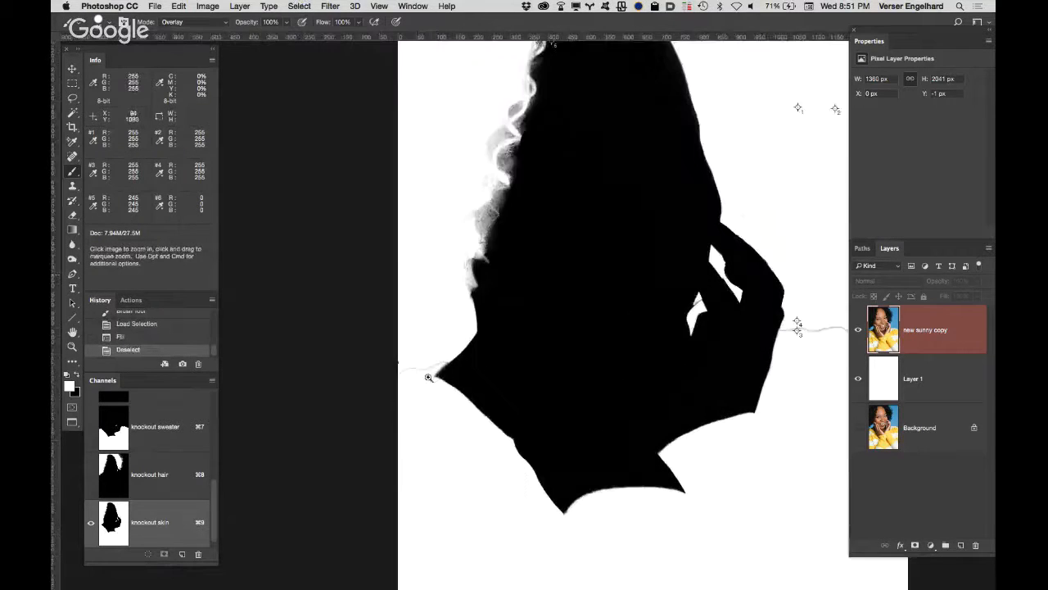
{"action": "left_click", "coordinate": [431, 374]}
{"action": "left_click", "coordinate": [431, 374]}
{"action": "key", "text": "b"}
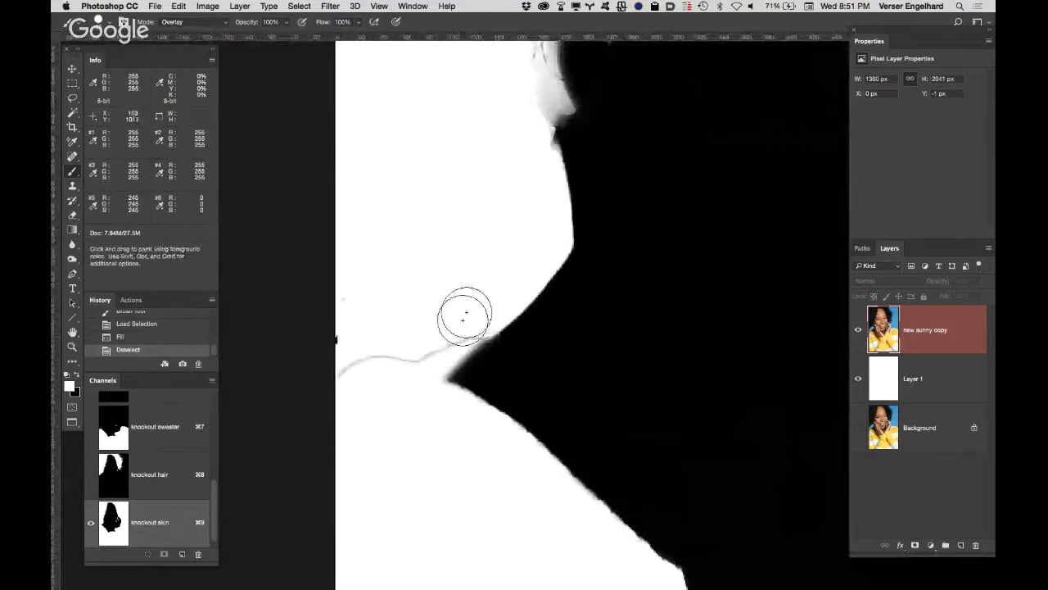
{"action": "left_click_drag", "start_coordinate": [409, 335], "coordinate": [351, 358]}
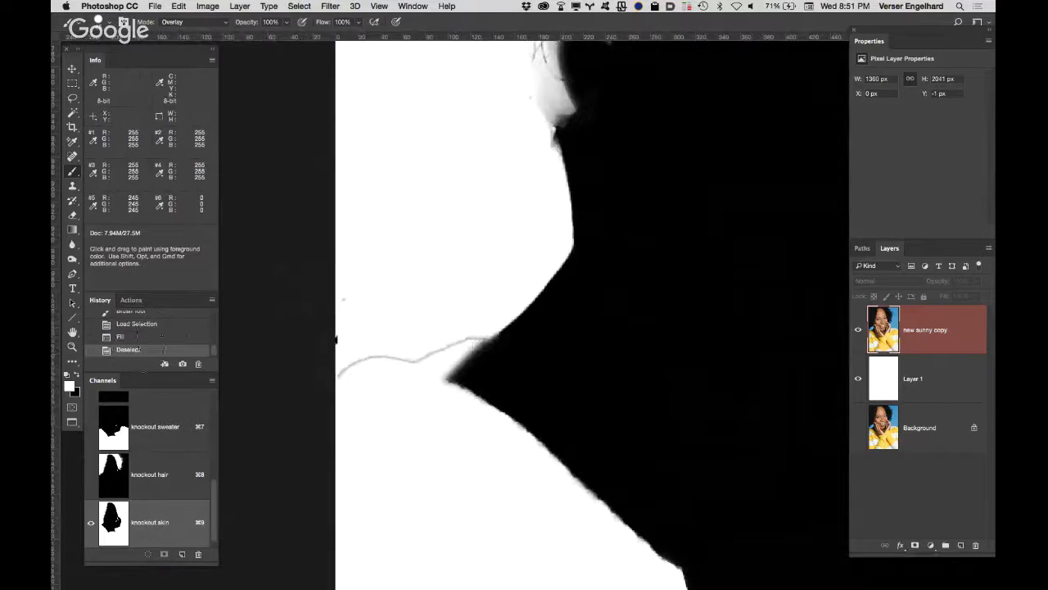
{"action": "mouse_move", "coordinate": [416, 312]}
{"action": "left_mouse_down"}
{"action": "mouse_move", "coordinate": [463, 322]}
{"action": "mouse_move", "coordinate": [422, 365]}
{"action": "mouse_move", "coordinate": [373, 366]}
{"action": "mouse_move", "coordinate": [336, 341]}
{"action": "left_mouse_up"}
{"action": "left_click", "coordinate": [335, 342]}
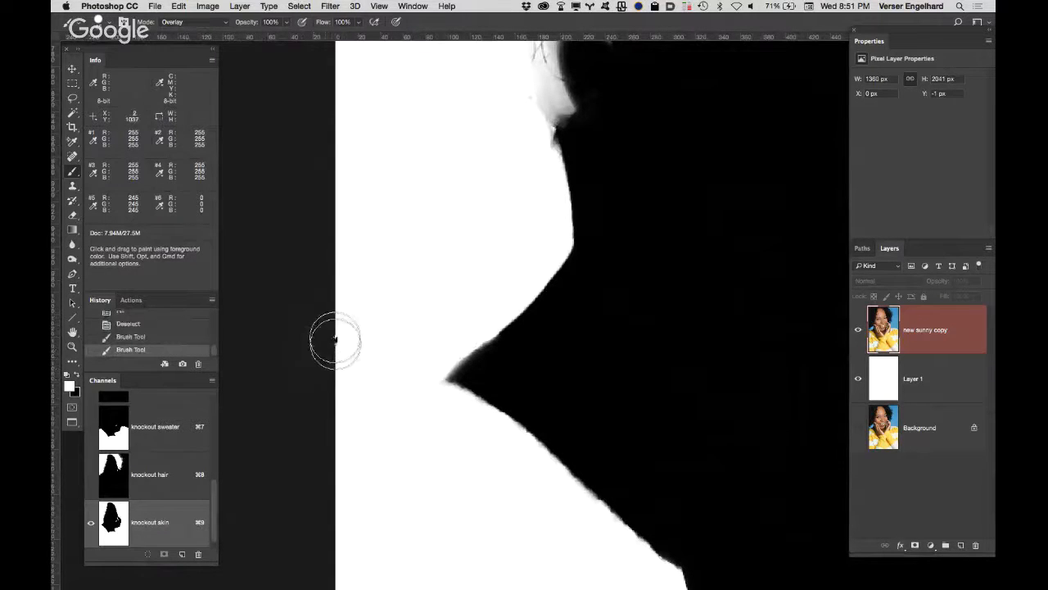
{"action": "left_click", "coordinate": [335, 341]}
Step: Paint white in Overlay mode over the grey shoulder line running from the hand to the right canvas edge
{"action": "key", "text": "space"}
{"action": "left_click_drag", "start_coordinate": [546, 283], "coordinate": [137, 193]}
{"action": "left_click_drag", "start_coordinate": [582, 291], "coordinate": [156, 373]}
{"action": "mouse_move", "coordinate": [650, 241]}
{"action": "left_mouse_down"}
{"action": "mouse_move", "coordinate": [687, 218]}
{"action": "mouse_move", "coordinate": [842, 233]}
{"action": "left_mouse_up"}
{"action": "mouse_move", "coordinate": [630, 208]}
{"action": "left_mouse_down"}
{"action": "mouse_move", "coordinate": [489, 215]}
{"action": "mouse_move", "coordinate": [336, 252]}
{"action": "left_mouse_up"}
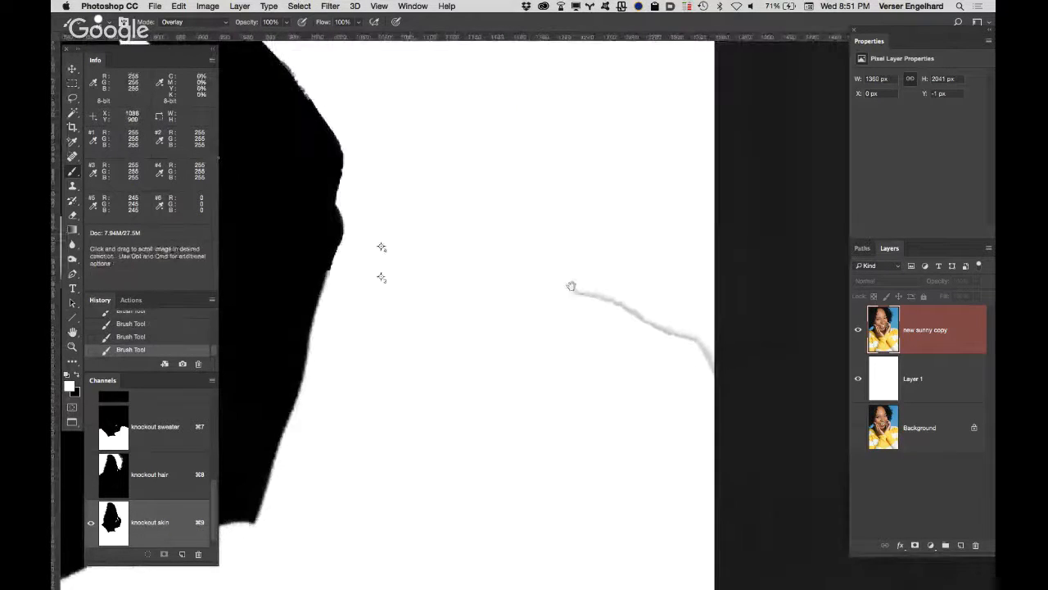
{"action": "mouse_move", "coordinate": [547, 291]}
{"action": "left_mouse_down"}
{"action": "mouse_move", "coordinate": [629, 300]}
{"action": "mouse_move", "coordinate": [698, 336]}
{"action": "mouse_move", "coordinate": [725, 379]}
{"action": "left_mouse_up"}
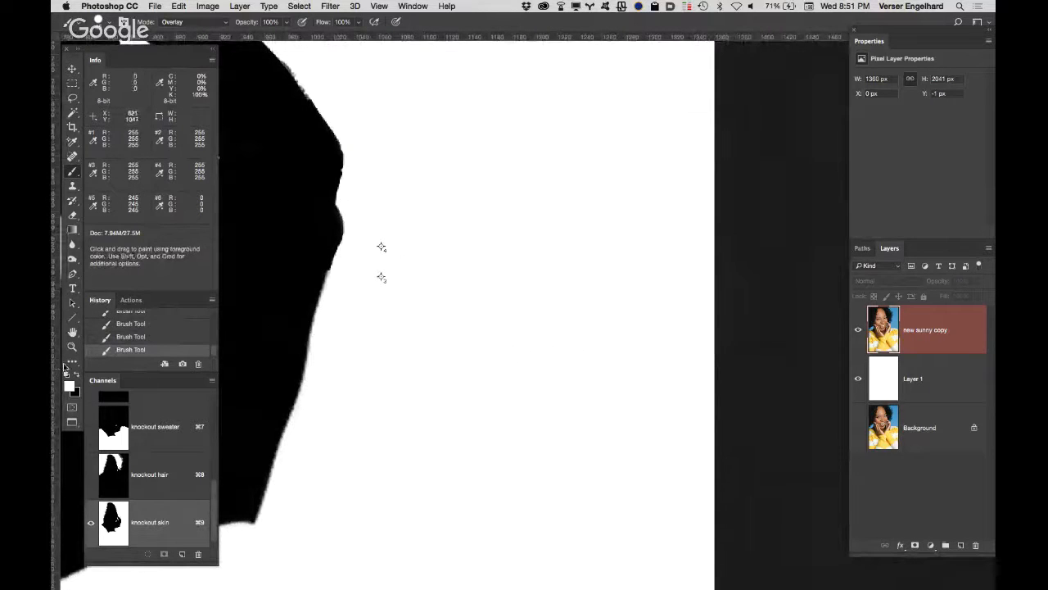
{"action": "double_click", "coordinate": [73, 332]}
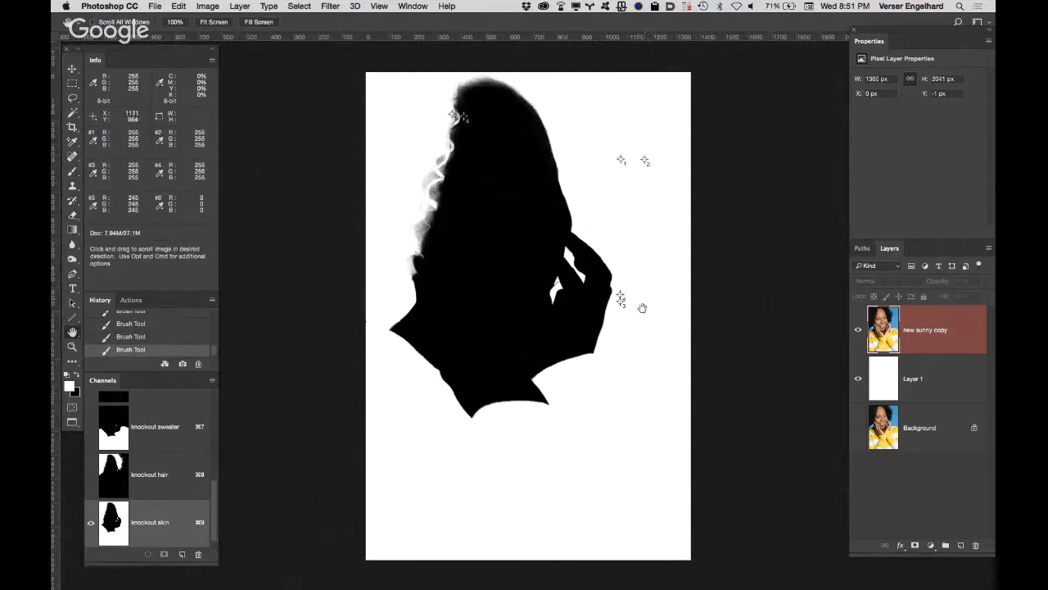
Step: Shrink the brush and paint white over the grey line crossing the gap between the face and the fingers
{"action": "left_click", "coordinate": [556, 290], "text": "super"}
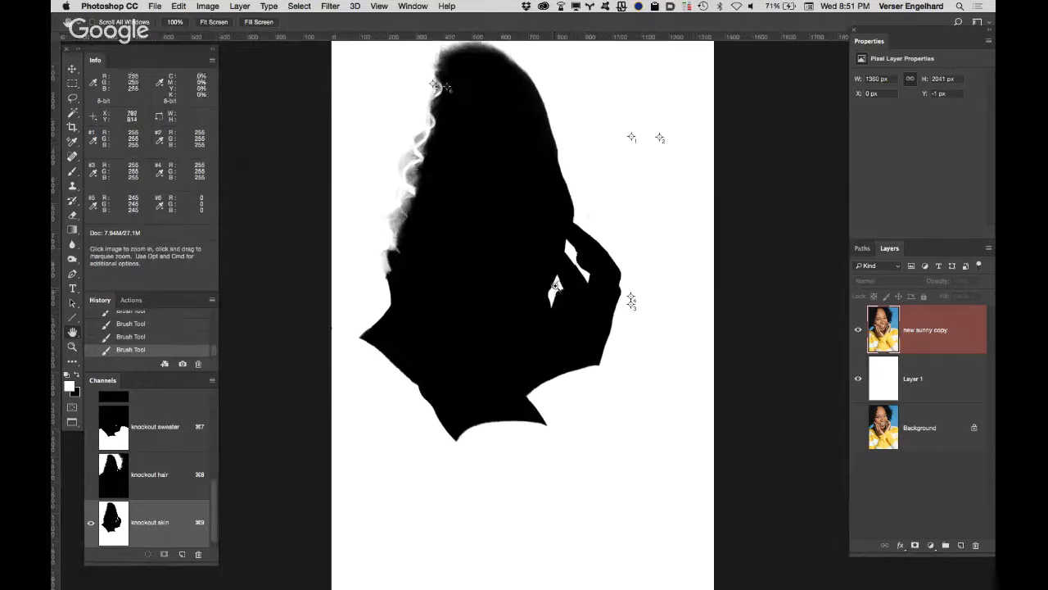
{"action": "left_click", "coordinate": [554, 289], "text": "super"}
{"action": "left_click", "coordinate": [555, 289], "text": "super"}
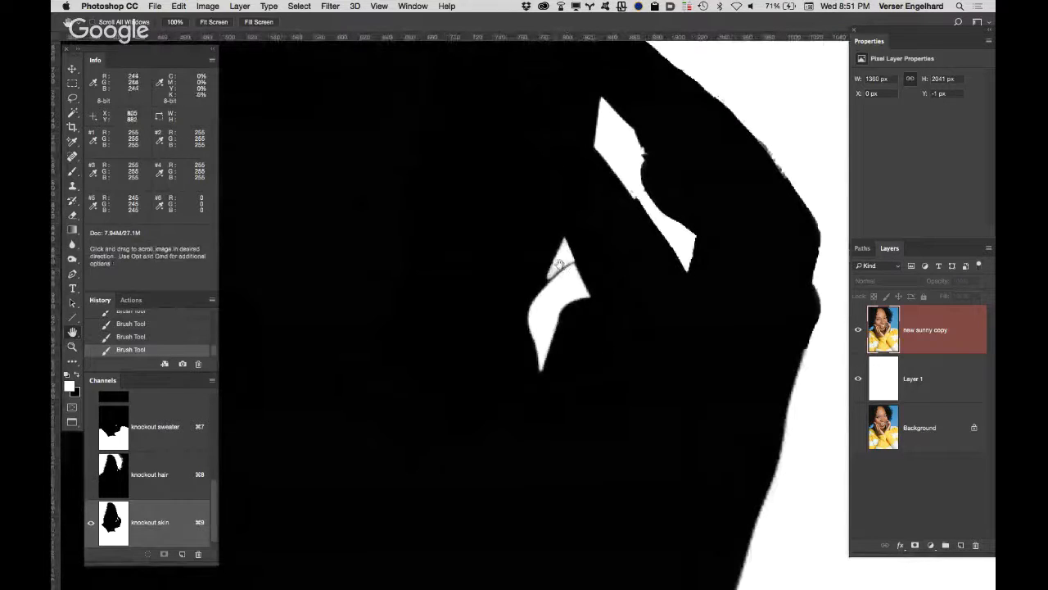
{"action": "key", "text": "b"}
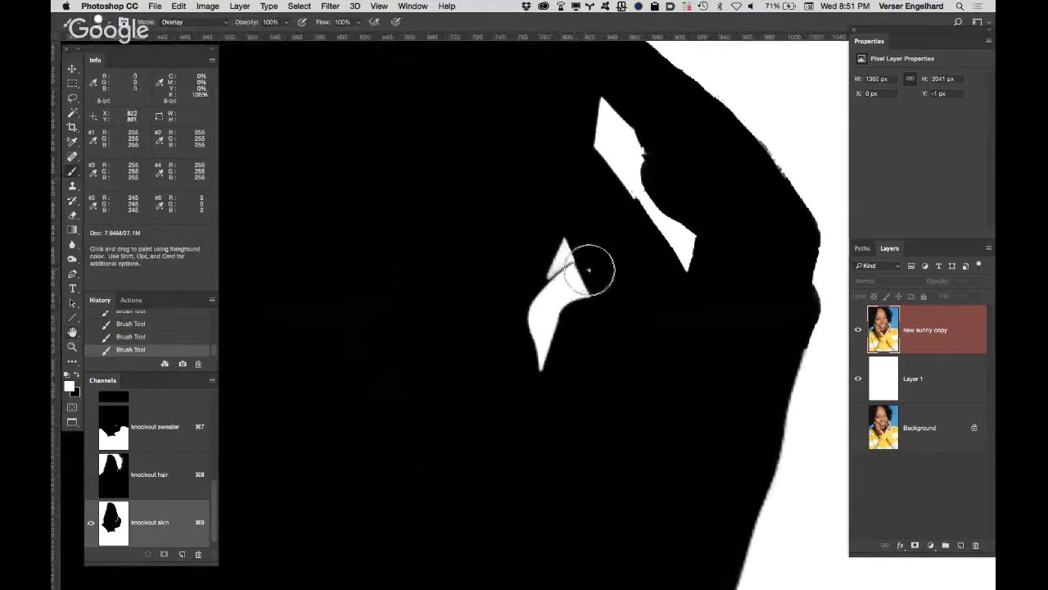
{"action": "key", "text": "bracketleft"}
{"action": "key", "text": "bracketleft"}
{"action": "key", "text": "bracketleft"}
{"action": "key", "text": "bracketleft"}
{"action": "key", "text": "bracketleft"}
{"action": "left_click_drag", "start_coordinate": [575, 272], "coordinate": [560, 283]}
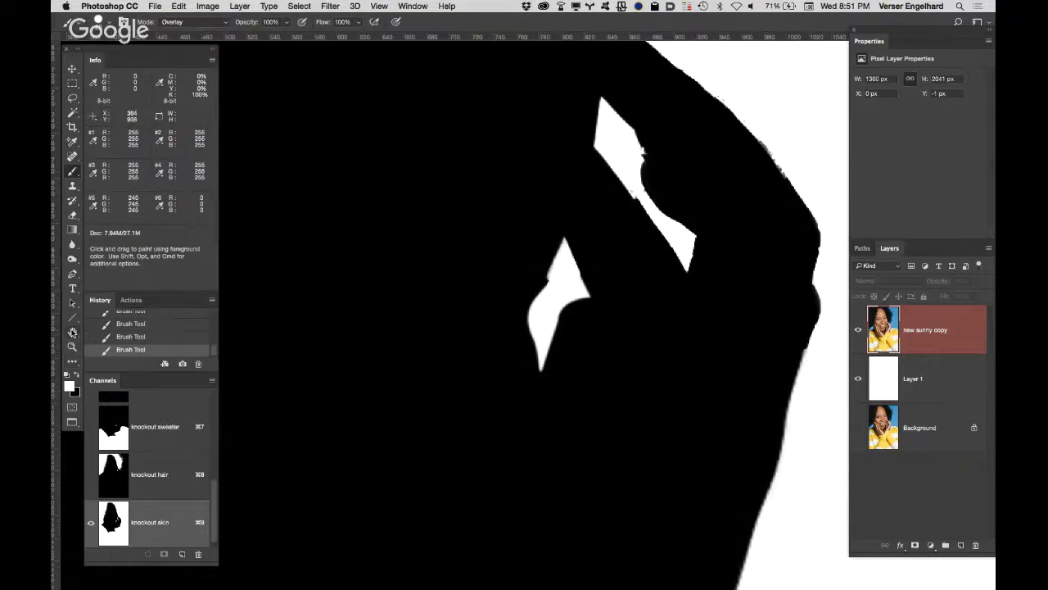
{"action": "double_click", "coordinate": [72, 332]}
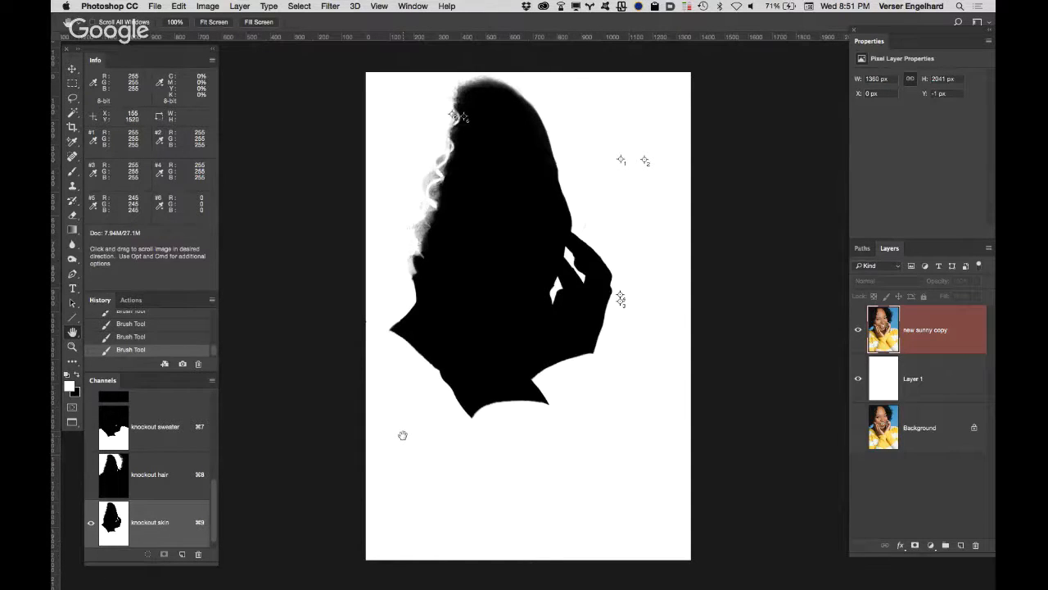
Step: Invert the "knockout skin" channel so the figure is white on black, and save the document
{"action": "key", "text": "super"}
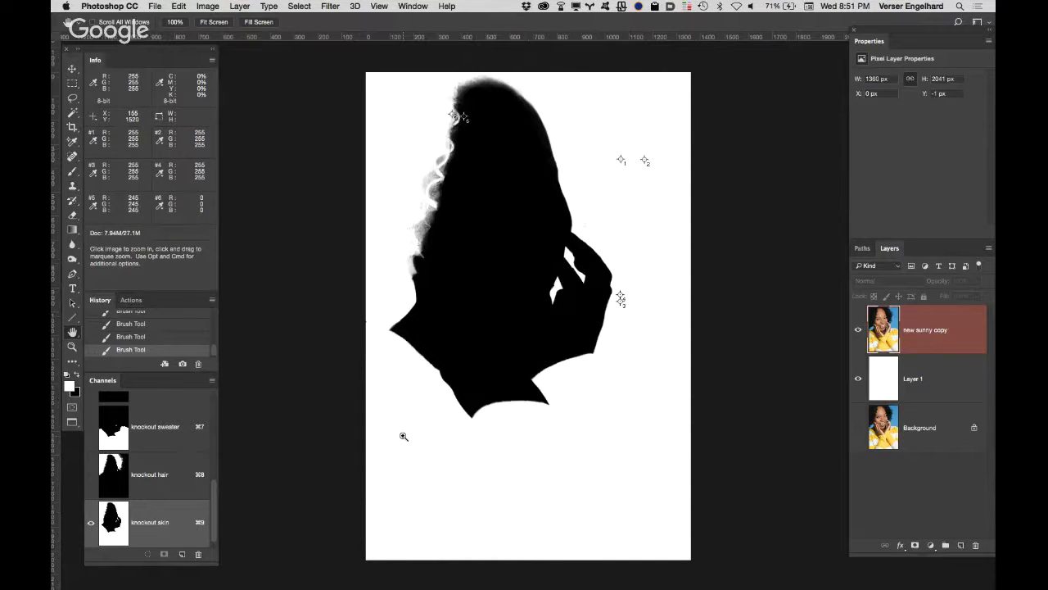
{"action": "key", "text": "super+i"}
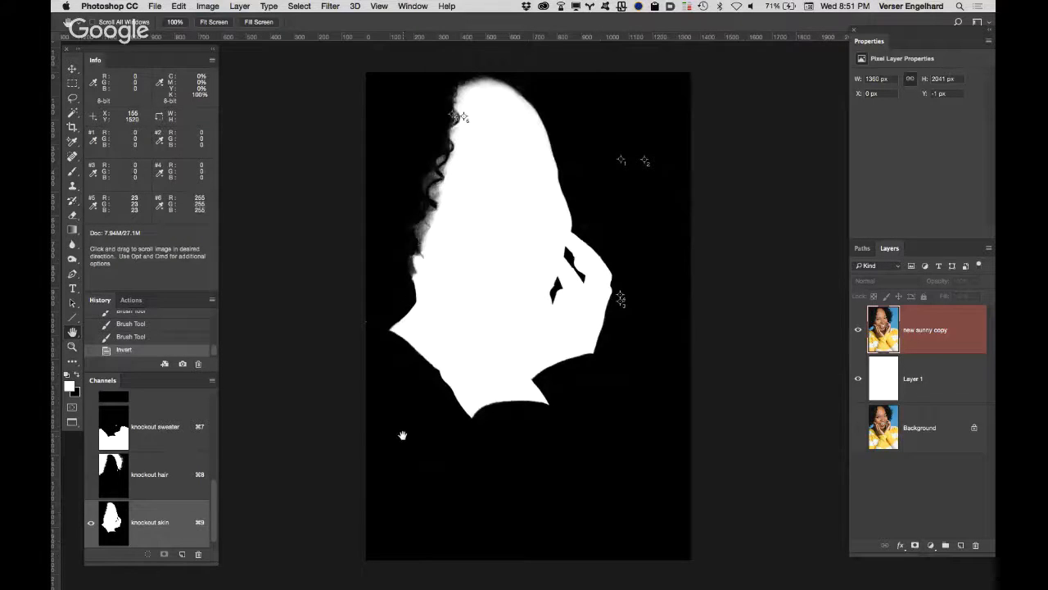
{"action": "key", "text": "super+s"}
Step: Switch the brush to Normal mode with black and paint out the faint specks beside the hair above the hand
{"action": "left_click", "coordinate": [654, 156], "text": "super"}
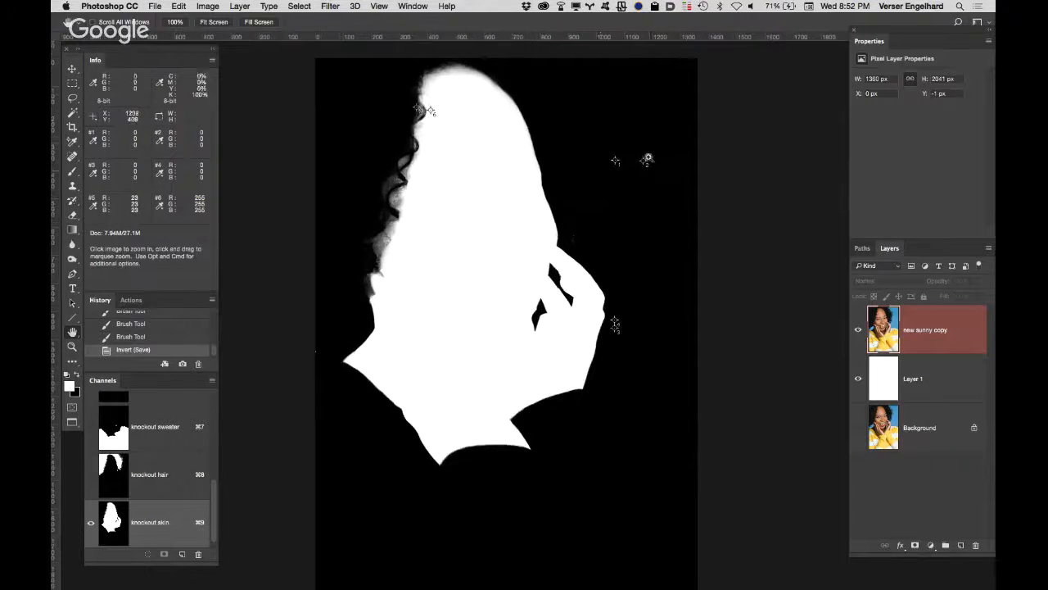
{"action": "left_click", "coordinate": [646, 158], "text": "super"}
{"action": "left_click", "coordinate": [620, 169], "text": "super"}
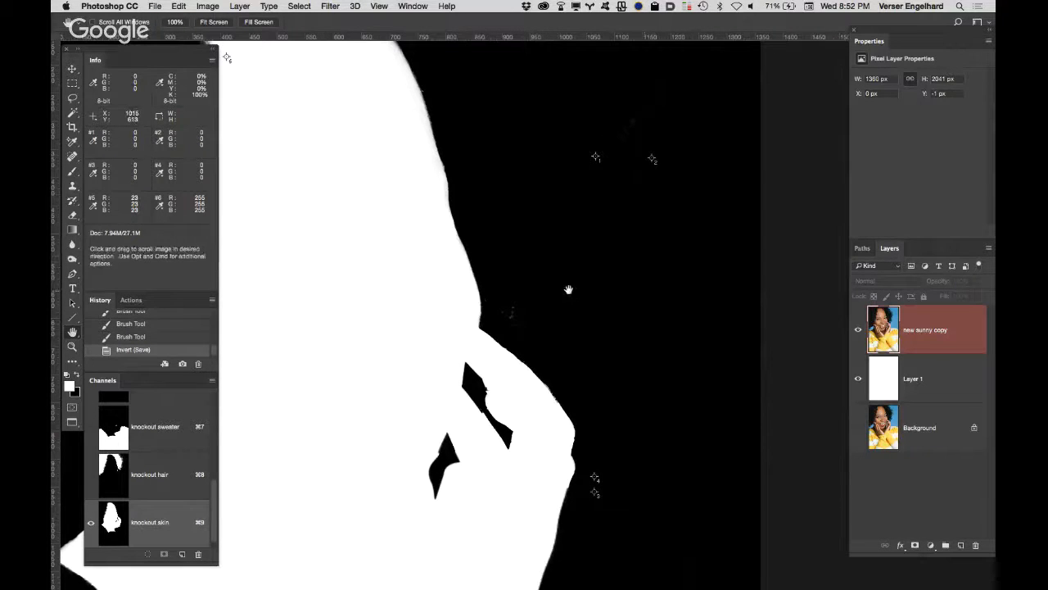
{"action": "key", "text": "b"}
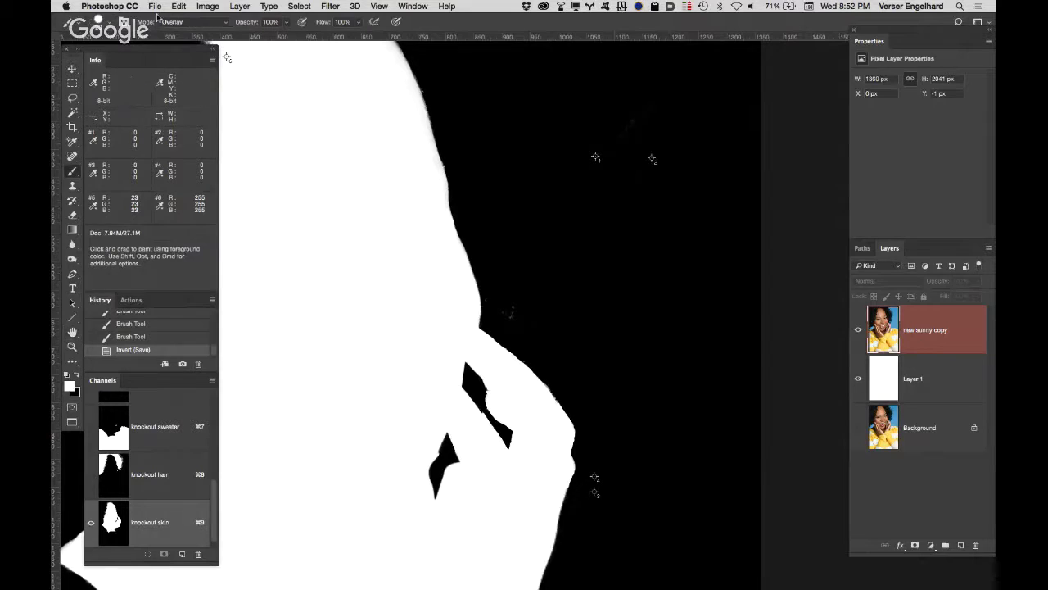
{"action": "left_click", "coordinate": [192, 26]}
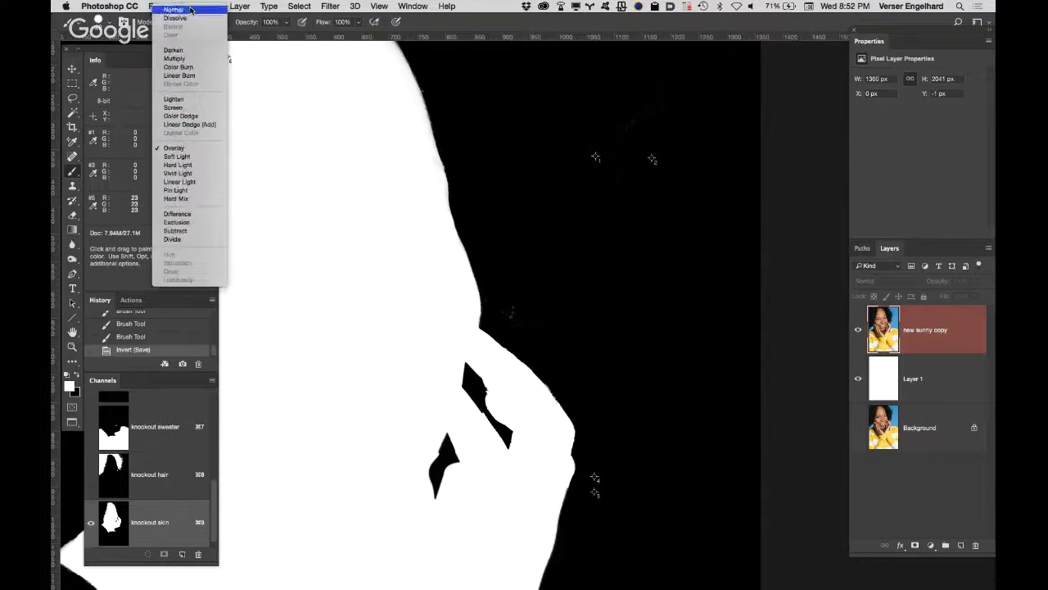
{"action": "left_click", "coordinate": [192, 11]}
{"action": "left_click_drag", "start_coordinate": [532, 318], "coordinate": [513, 324]}
{"action": "key", "text": "super+z"}
{"action": "key", "text": "x"}
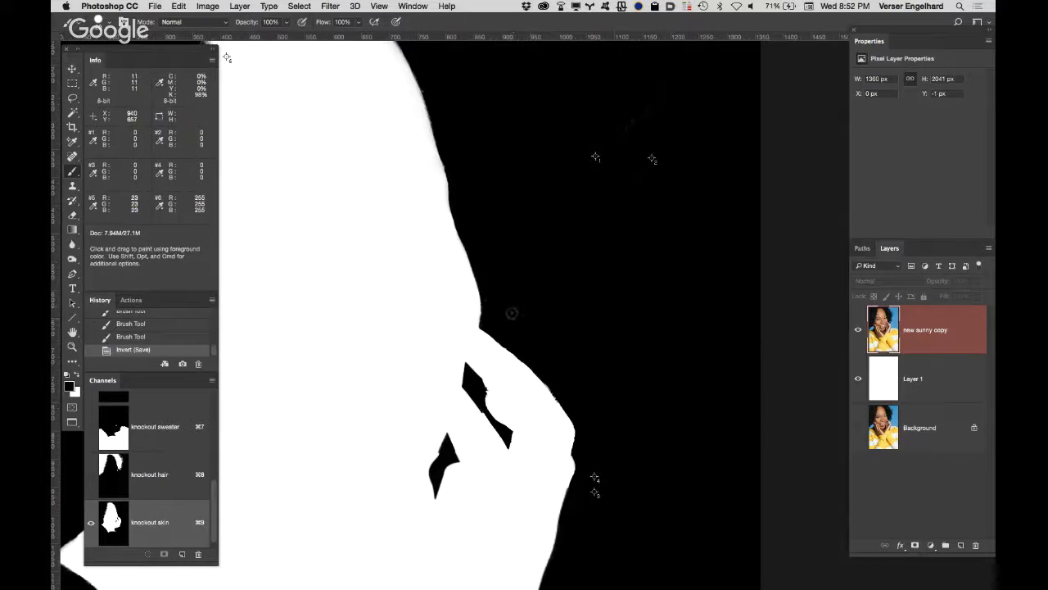
{"action": "left_click", "coordinate": [488, 299]}
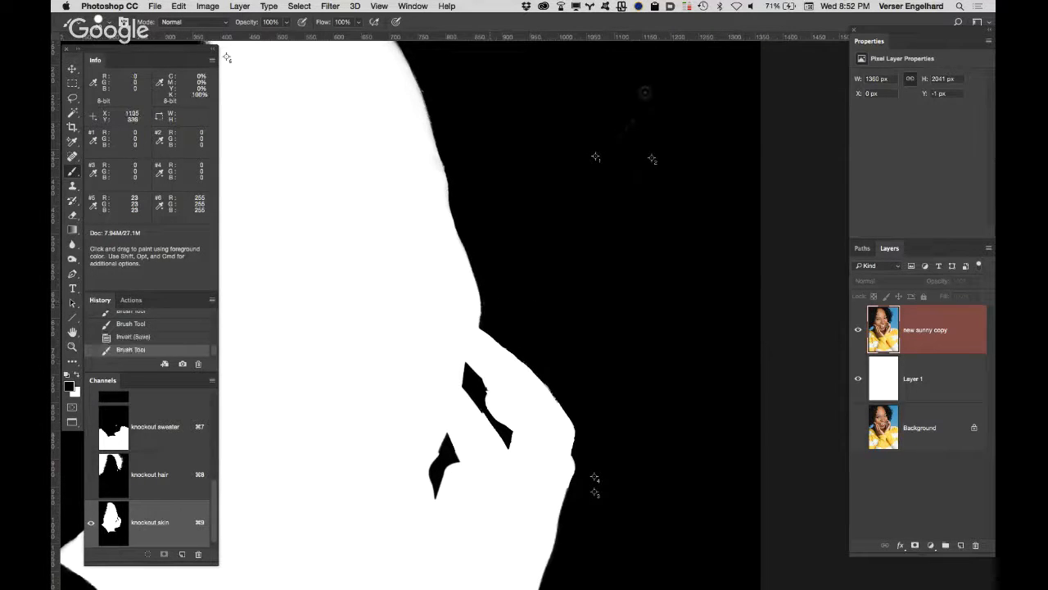
Step: Try a black stroke over the faint marks in the upper right background, undo it, and invert the channel and back for comparison
{"action": "mouse_move", "coordinate": [645, 93]}
{"action": "left_mouse_down"}
{"action": "mouse_move", "coordinate": [628, 138]}
{"action": "mouse_move", "coordinate": [636, 152]}
{"action": "left_mouse_up"}
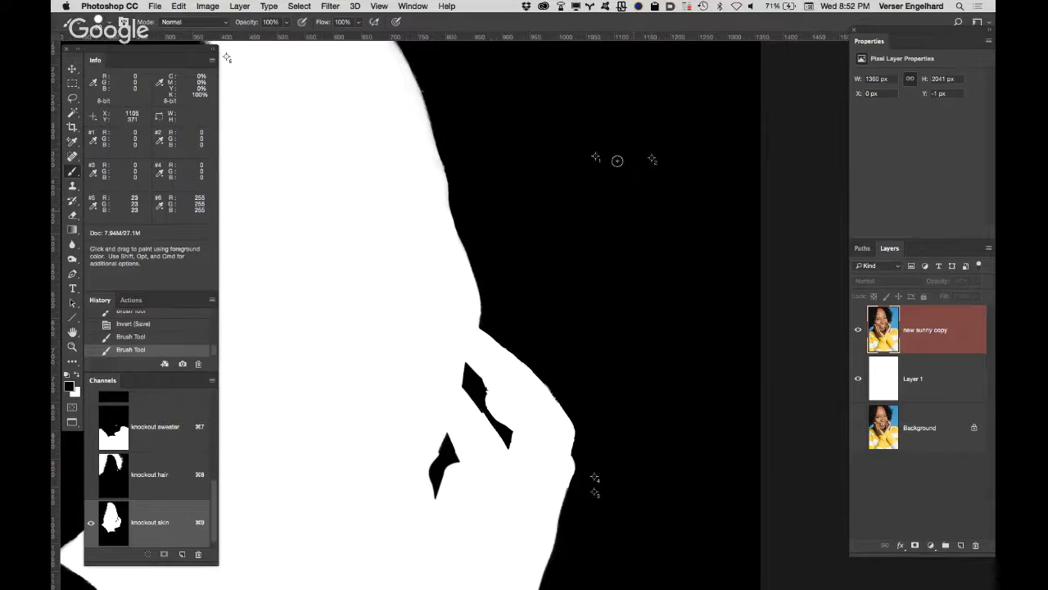
{"action": "key", "text": "super+z"}
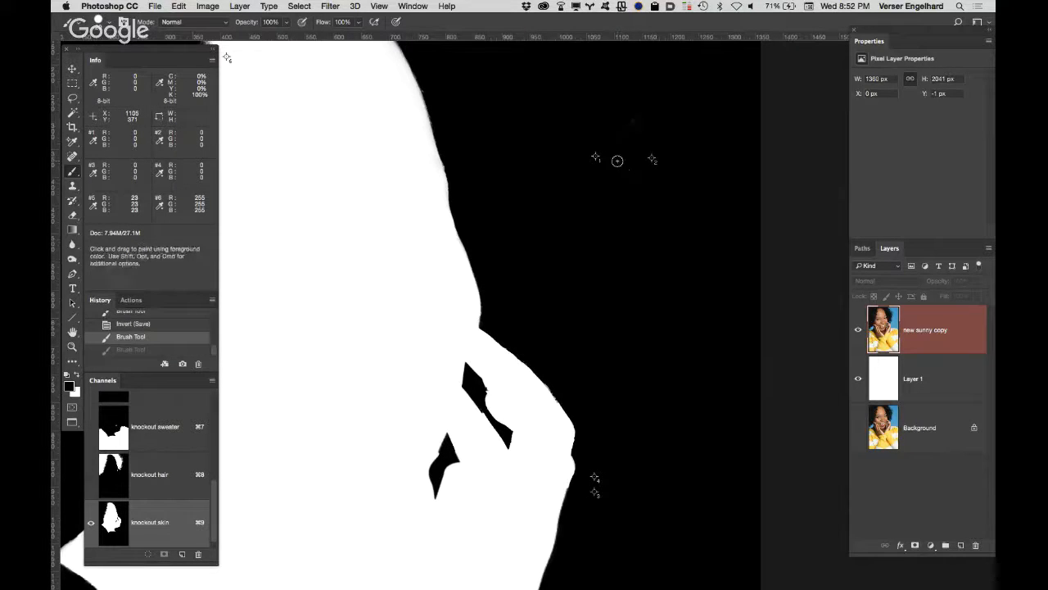
{"action": "key", "text": "super+i"}
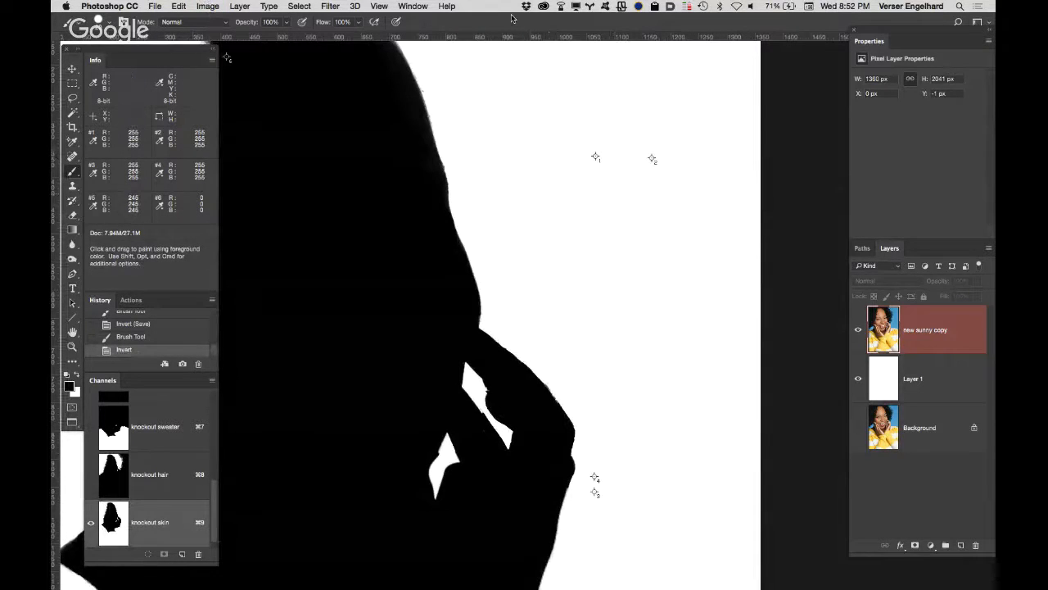
{"action": "key", "text": "super+i"}
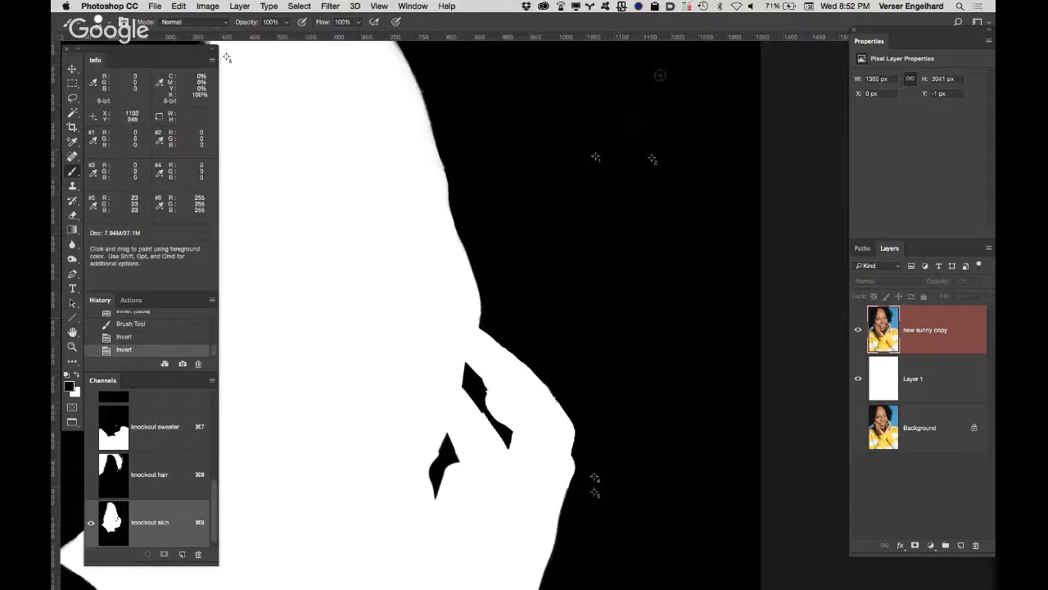
Step: Paint black over the remaining faint marks in the background right of the hair and the white speck at the left canvas edge
{"action": "mouse_move", "coordinate": [661, 75]}
{"action": "left_mouse_down"}
{"action": "mouse_move", "coordinate": [527, 284]}
{"action": "mouse_move", "coordinate": [533, 325]}
{"action": "mouse_move", "coordinate": [628, 413]}
{"action": "left_mouse_up"}
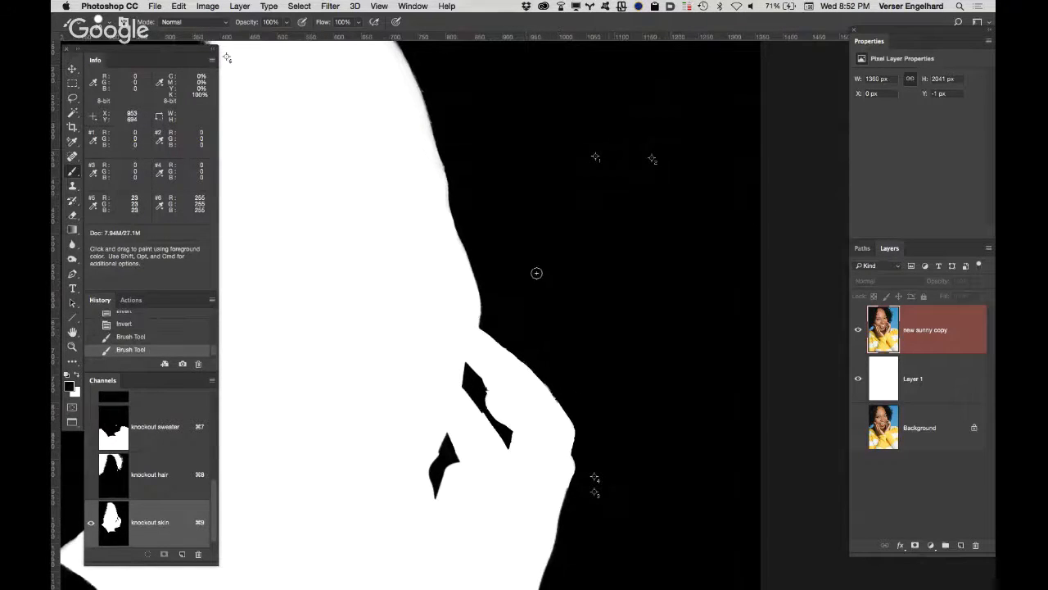
{"action": "left_click_drag", "start_coordinate": [500, 247], "coordinate": [529, 489]}
{"action": "left_click_drag", "start_coordinate": [630, 376], "coordinate": [847, 308]}
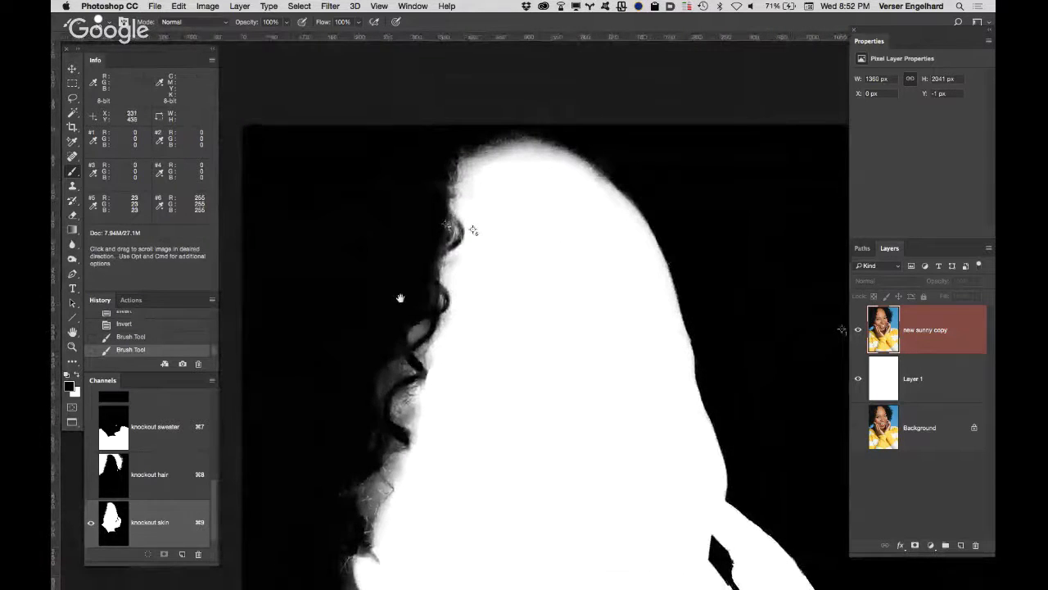
{"action": "scroll", "coordinate": [400, 298], "scroll_direction": "down", "scroll_amount": 12}
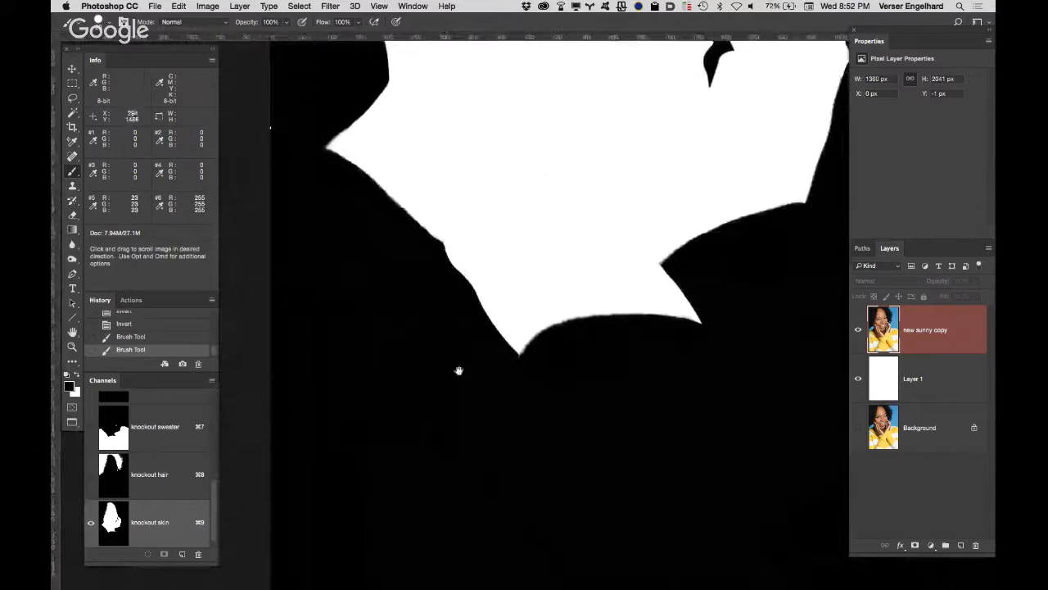
{"action": "left_click_drag", "start_coordinate": [458, 371], "coordinate": [521, 411]}
{"action": "left_click", "coordinate": [333, 176]}
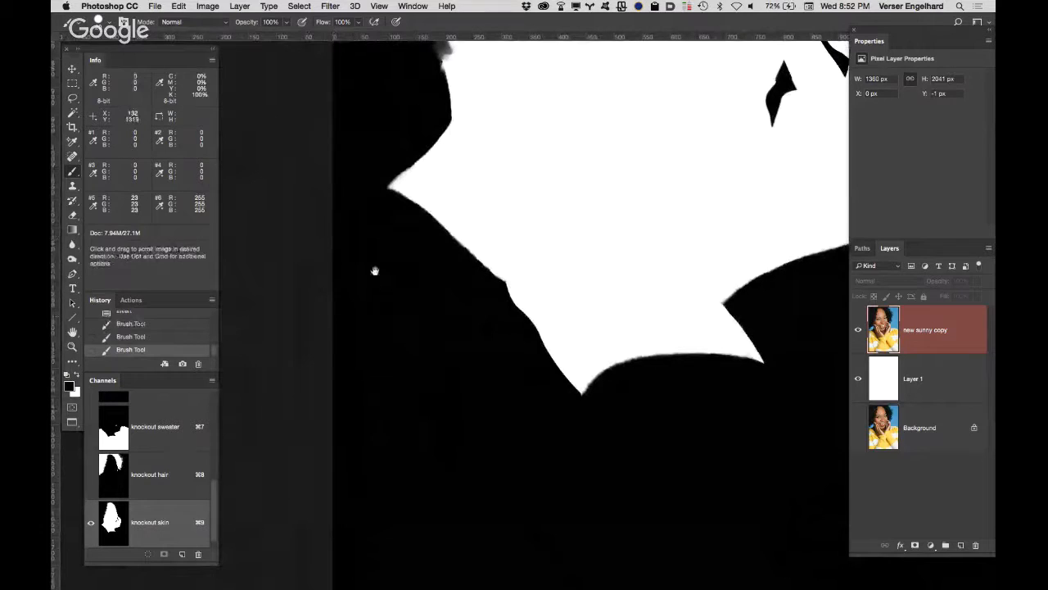
{"action": "left_click_drag", "start_coordinate": [459, 370], "coordinate": [303, 57]}
{"action": "mouse_move", "coordinate": [430, 264]}
{"action": "left_mouse_down"}
{"action": "mouse_move", "coordinate": [395, 320]}
{"action": "mouse_move", "coordinate": [408, 328]}
{"action": "left_mouse_up"}
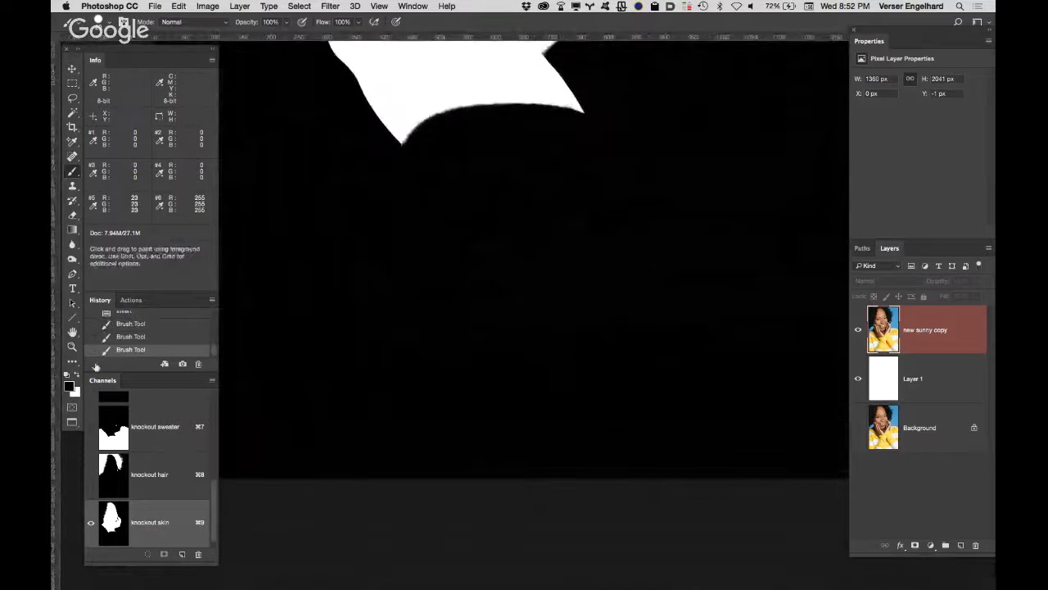
{"action": "double_click", "coordinate": [72, 333]}
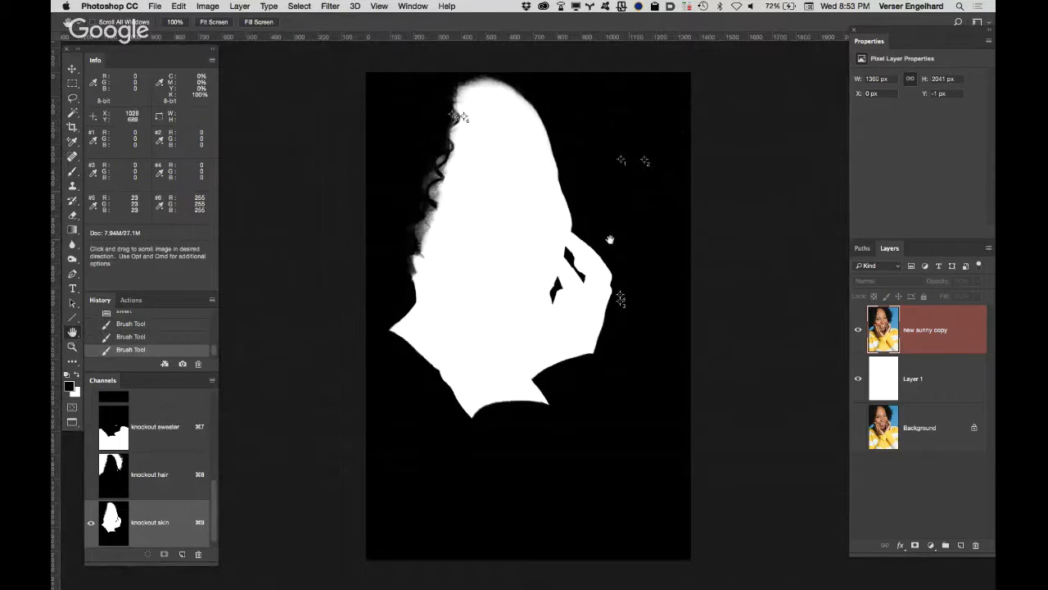
Step: Save the document and display the blue background knockout channel on its own
{"action": "key", "text": "super+s"}
{"action": "scroll", "coordinate": [212, 492], "scroll_direction": "up", "scroll_amount": 2}
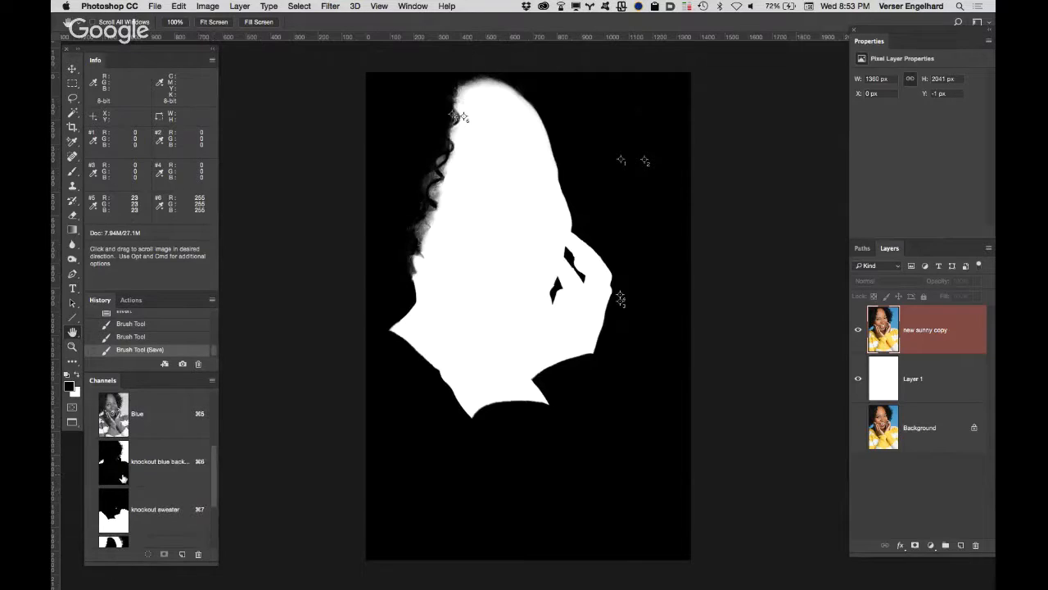
{"action": "left_click", "coordinate": [187, 483]}
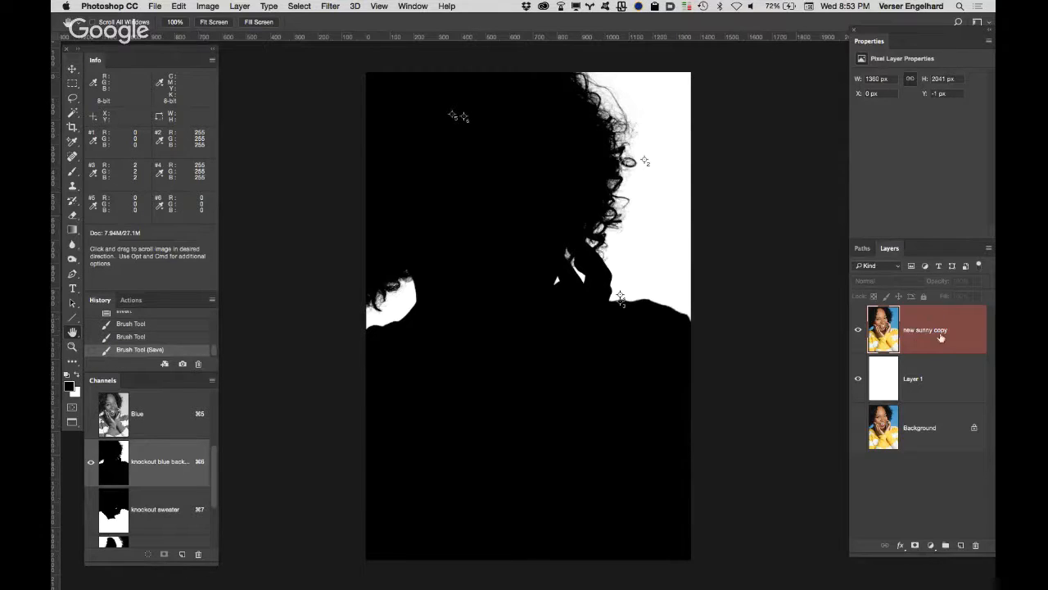
Step: Duplicate the "new sunny copy" layer to get four photo copies, numbered 2 to 5, stacked above Layer 1
{"action": "left_click_drag", "start_coordinate": [950, 343], "coordinate": [961, 545]}
{"action": "left_click_drag", "start_coordinate": [952, 383], "coordinate": [960, 545]}
{"action": "left_click_drag", "start_coordinate": [955, 334], "coordinate": [946, 545]}
{"action": "left_click_drag", "start_coordinate": [954, 339], "coordinate": [962, 544]}
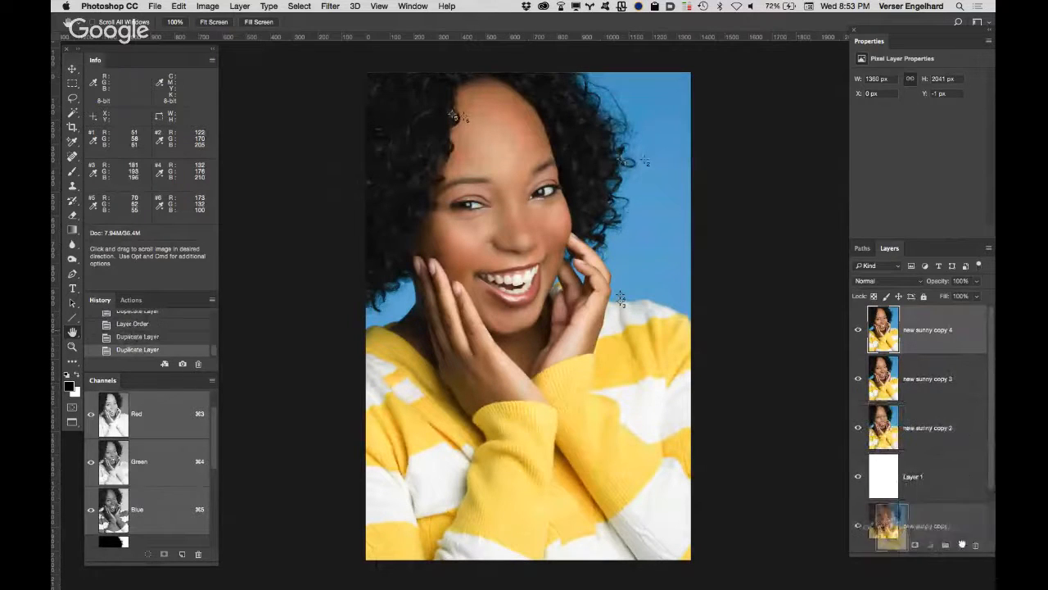
{"action": "left_click_drag", "start_coordinate": [964, 498], "coordinate": [960, 545]}
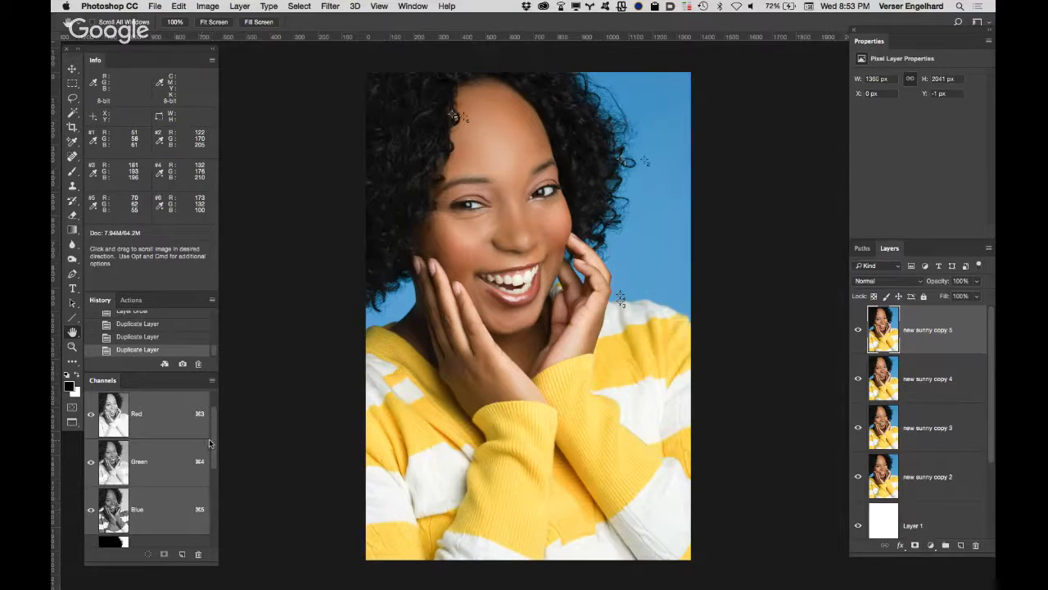
Step: Hide the three upper copies and mask "new sunny copy 2" with a selection loaded from the blue background knockout channel
{"action": "left_click_drag", "start_coordinate": [213, 466], "coordinate": [216, 477]}
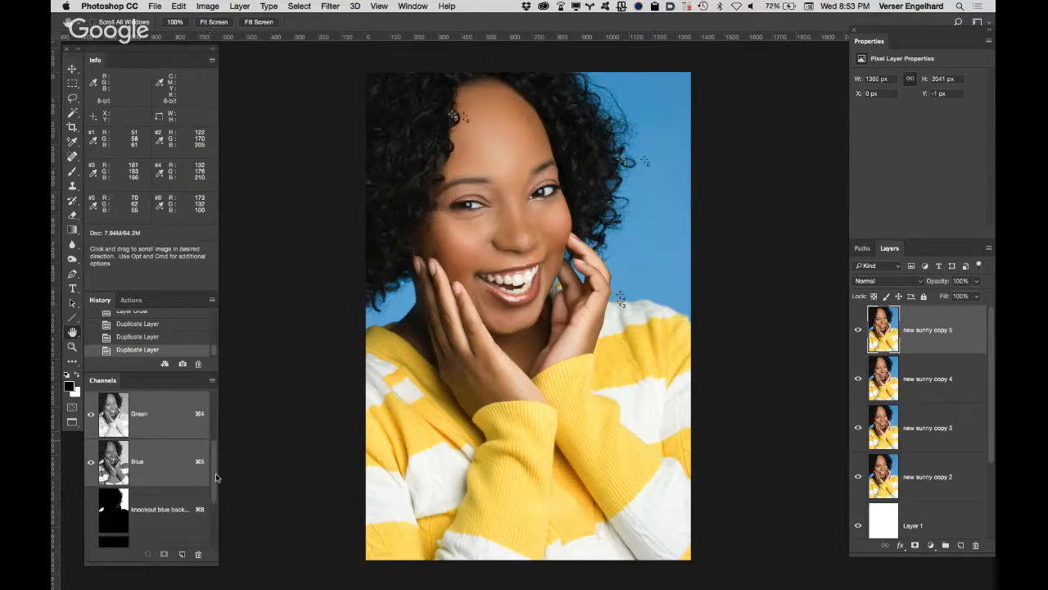
{"action": "left_click", "coordinate": [127, 518], "text": "super"}
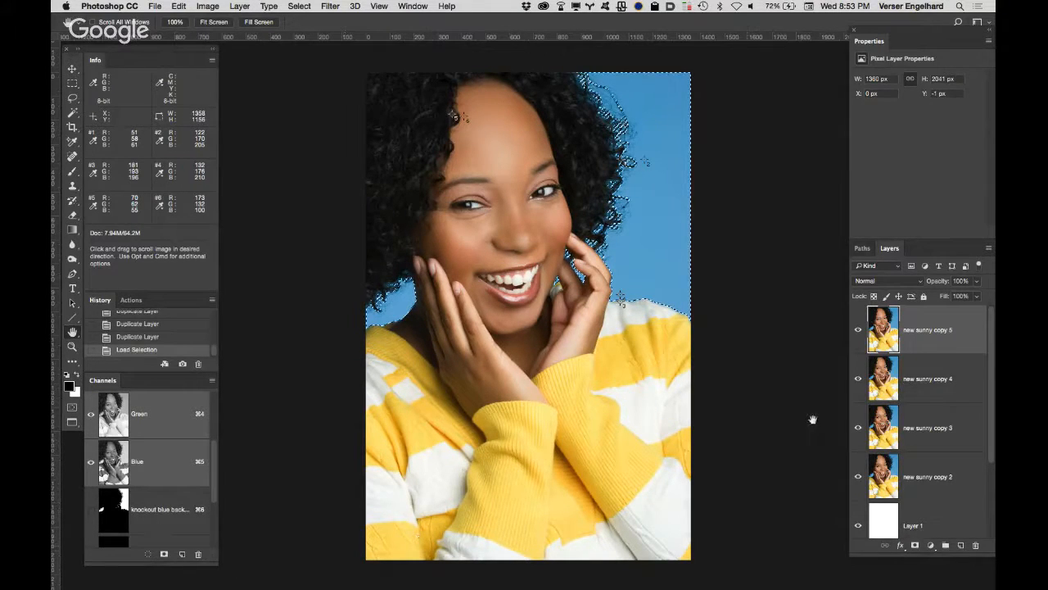
{"action": "left_click_drag", "start_coordinate": [859, 429], "coordinate": [858, 331]}
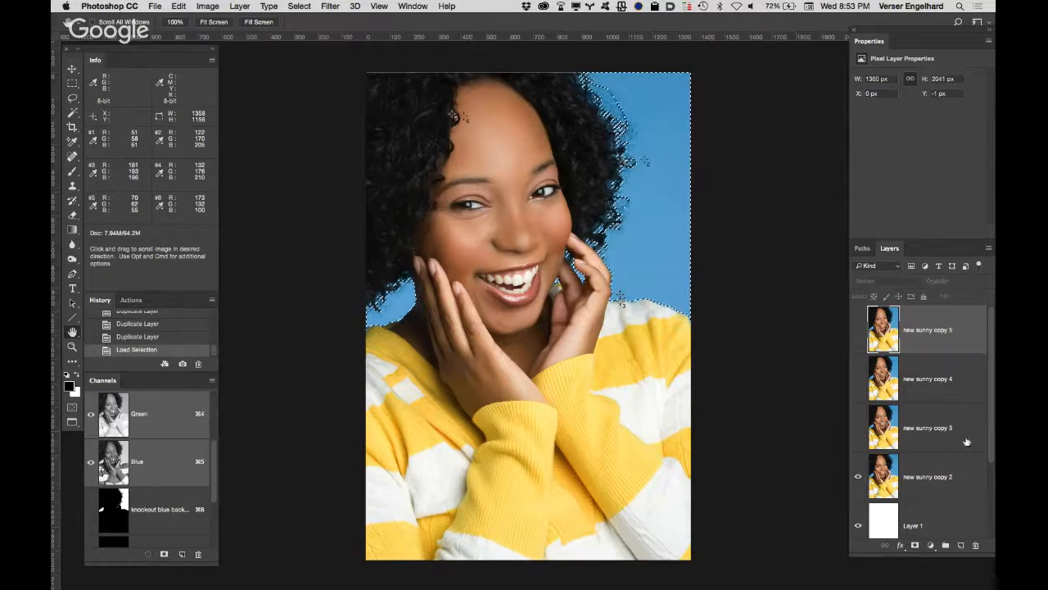
{"action": "left_click", "coordinate": [968, 473]}
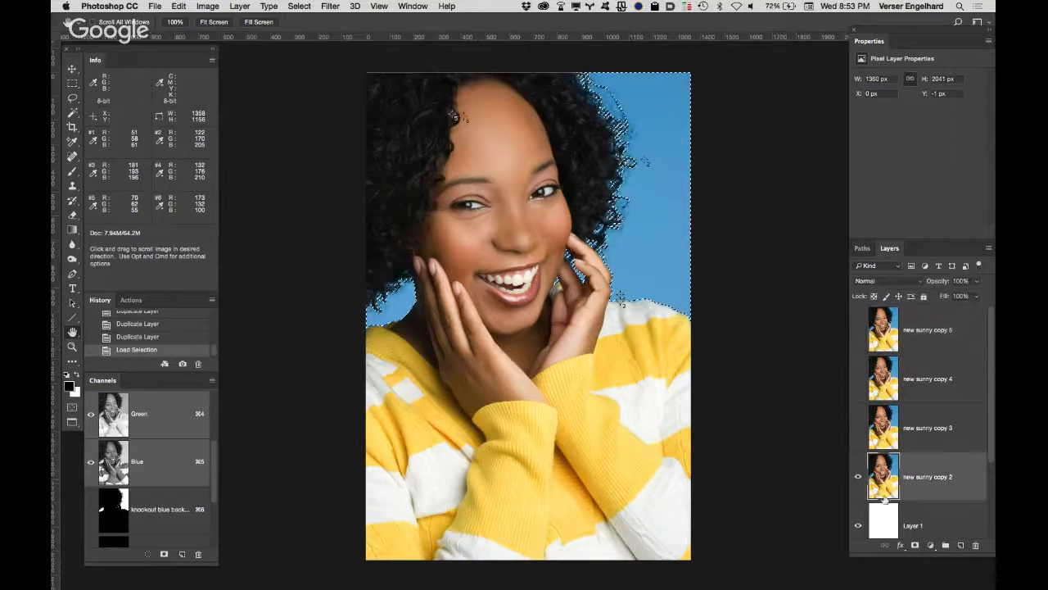
{"action": "left_click", "coordinate": [916, 545]}
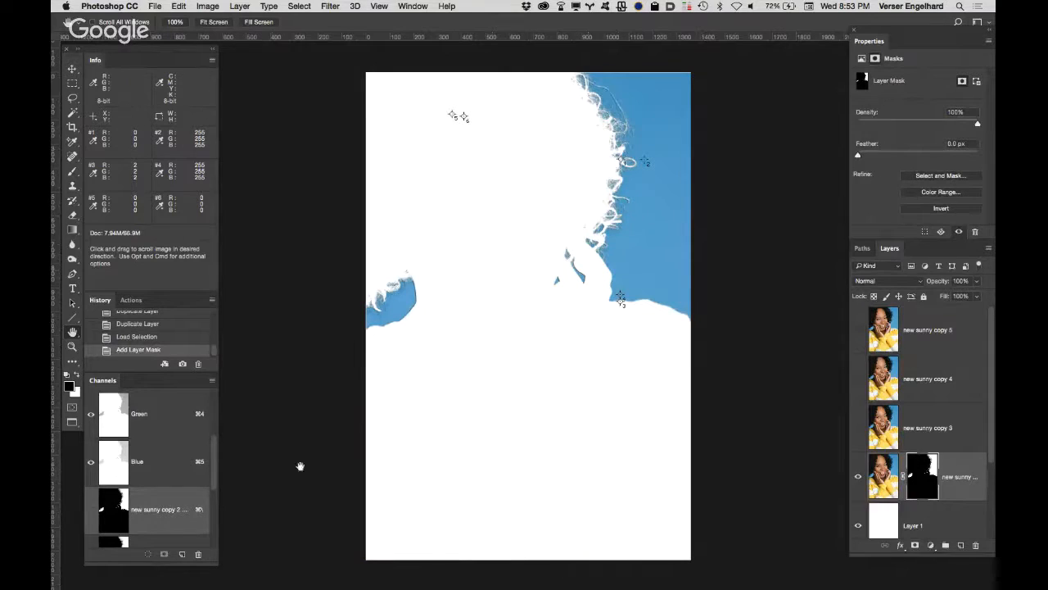
Step: Mask "new sunny copy 3" with a selection loaded from the "knockout sweater" channel and make the layer visible
{"action": "left_click_drag", "start_coordinate": [216, 460], "coordinate": [217, 501]}
{"action": "left_click", "coordinate": [114, 465], "text": "super"}
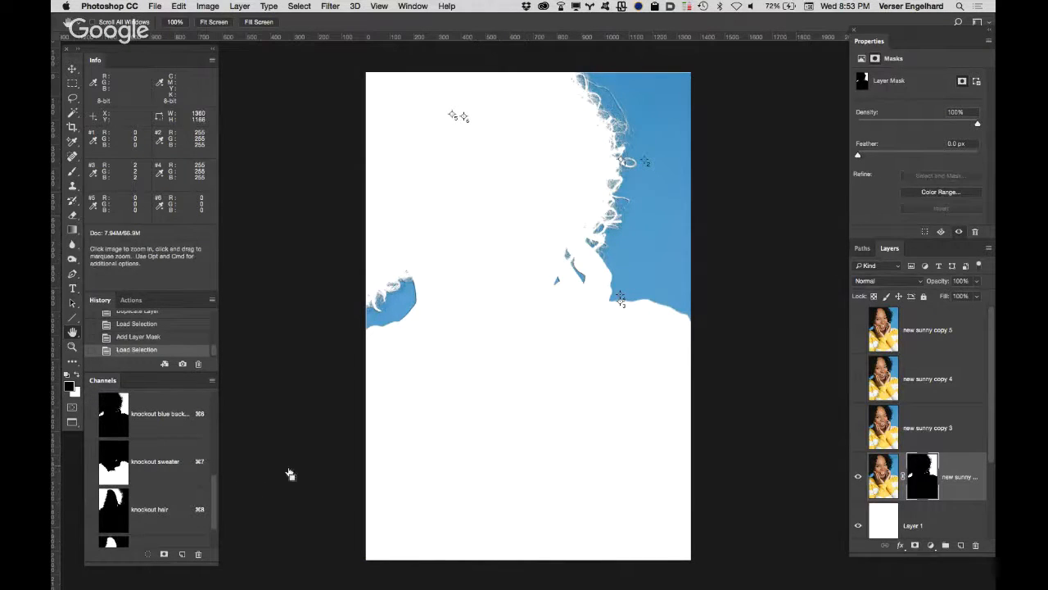
{"action": "left_click", "coordinate": [950, 419]}
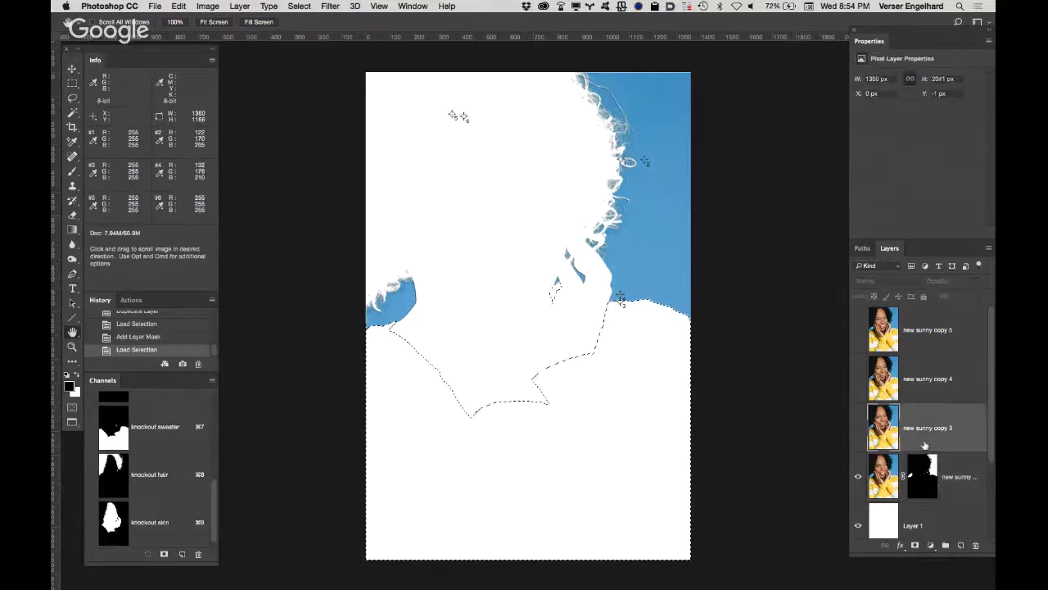
{"action": "left_click", "coordinate": [915, 545]}
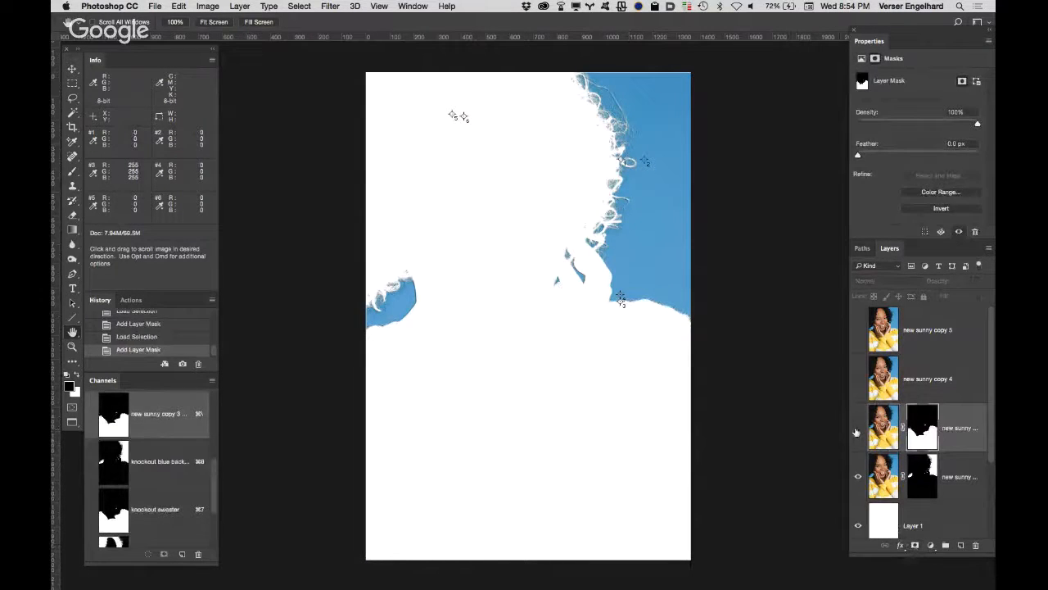
{"action": "left_click", "coordinate": [858, 428]}
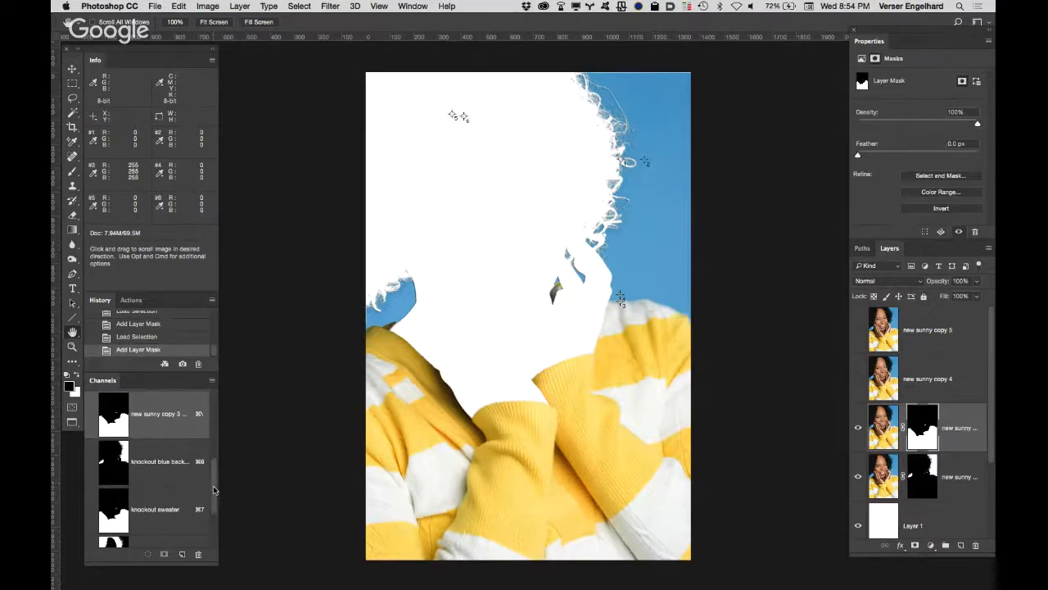
Step: Mask "new sunny copy 4" with a selection loaded from the "knockout hair" channel and make the layer visible
{"action": "left_click_drag", "start_coordinate": [213, 490], "coordinate": [215, 511]}
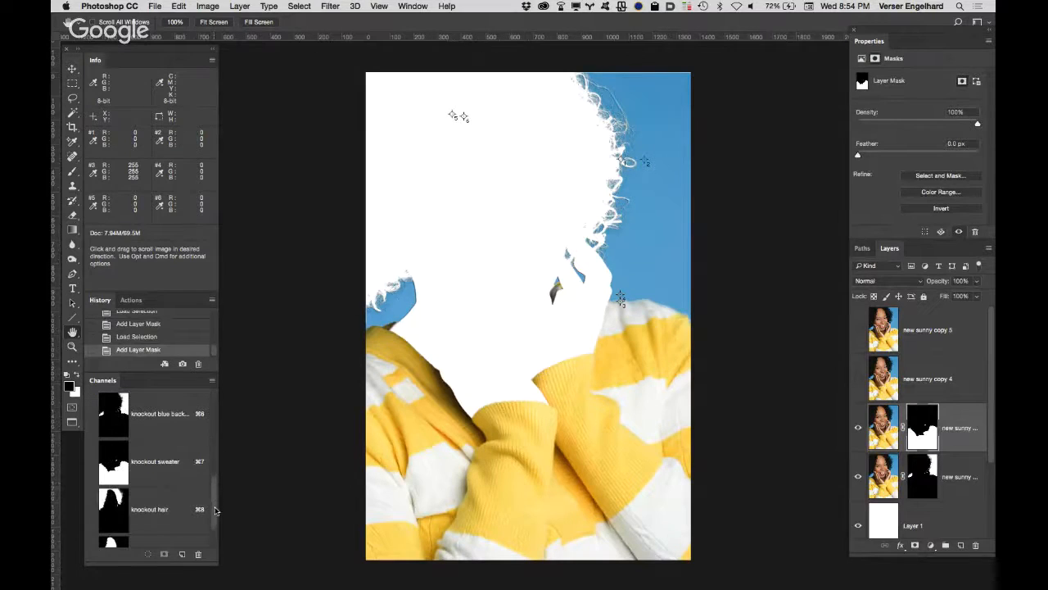
{"action": "left_click", "coordinate": [117, 514], "text": "super"}
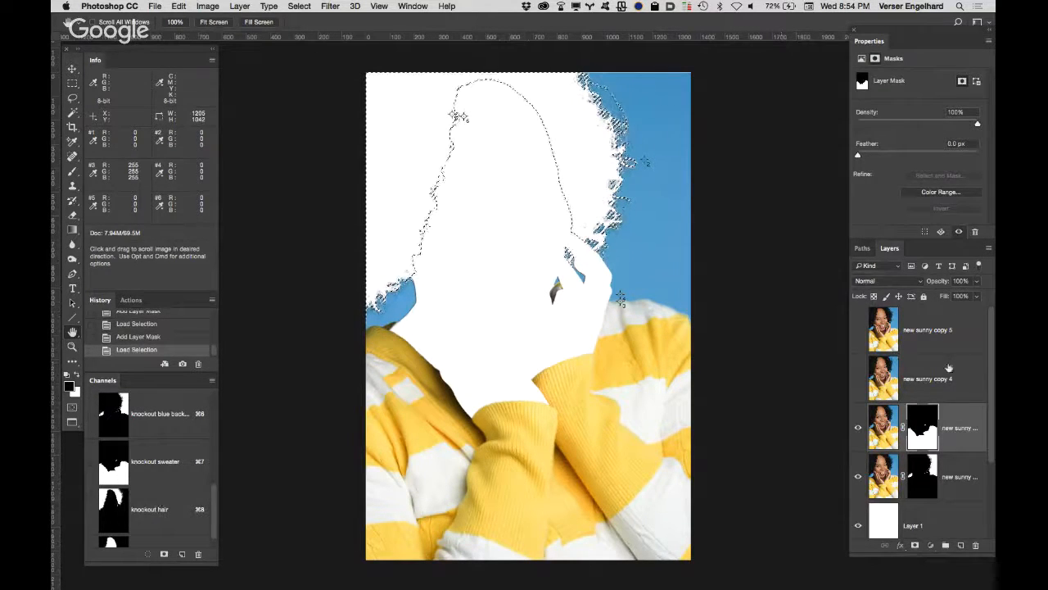
{"action": "left_click", "coordinate": [888, 375]}
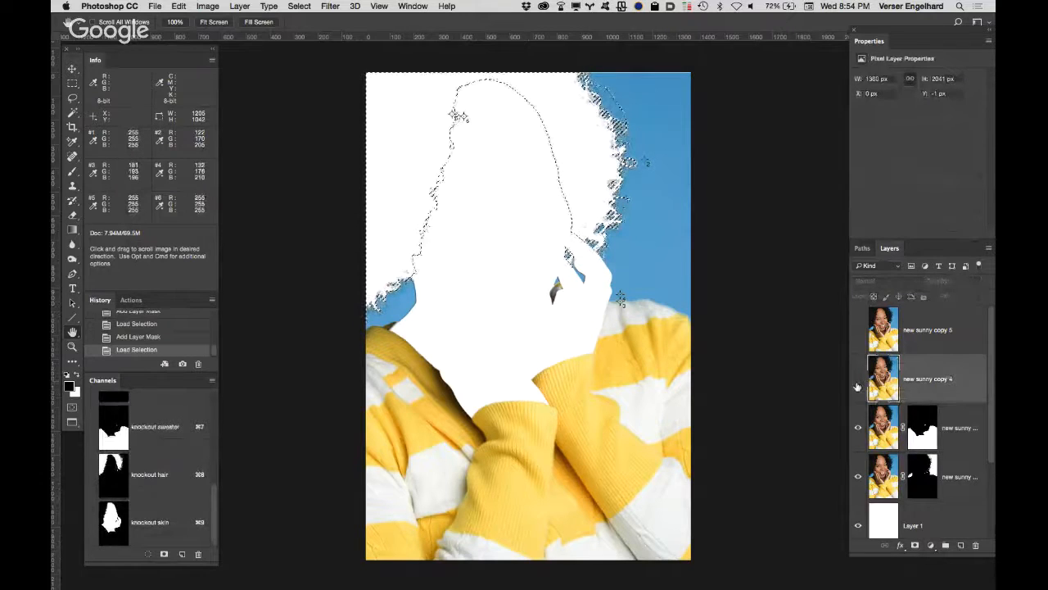
{"action": "left_click", "coordinate": [916, 546]}
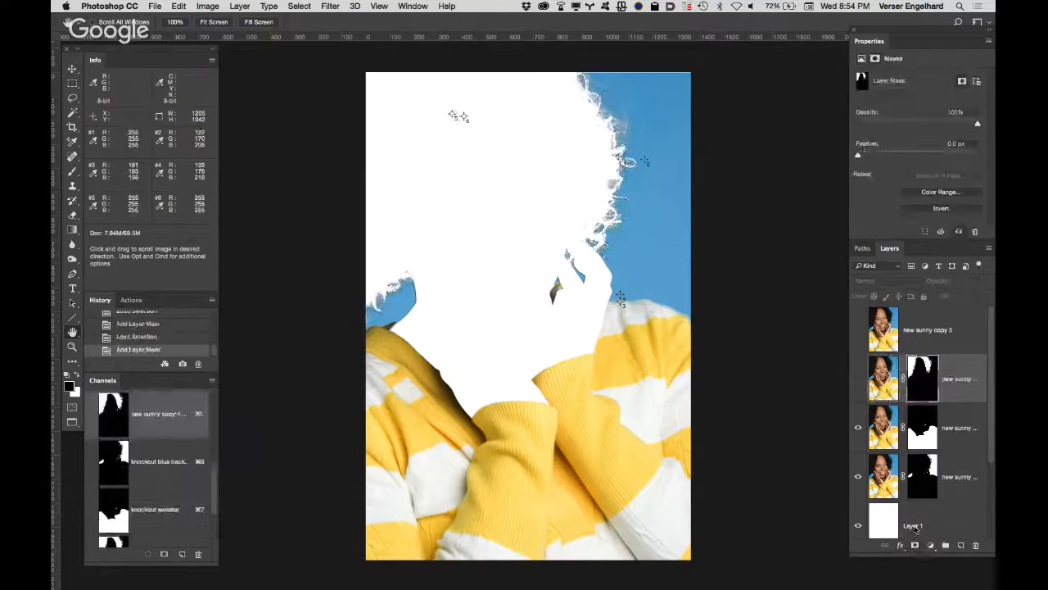
{"action": "left_click", "coordinate": [858, 378]}
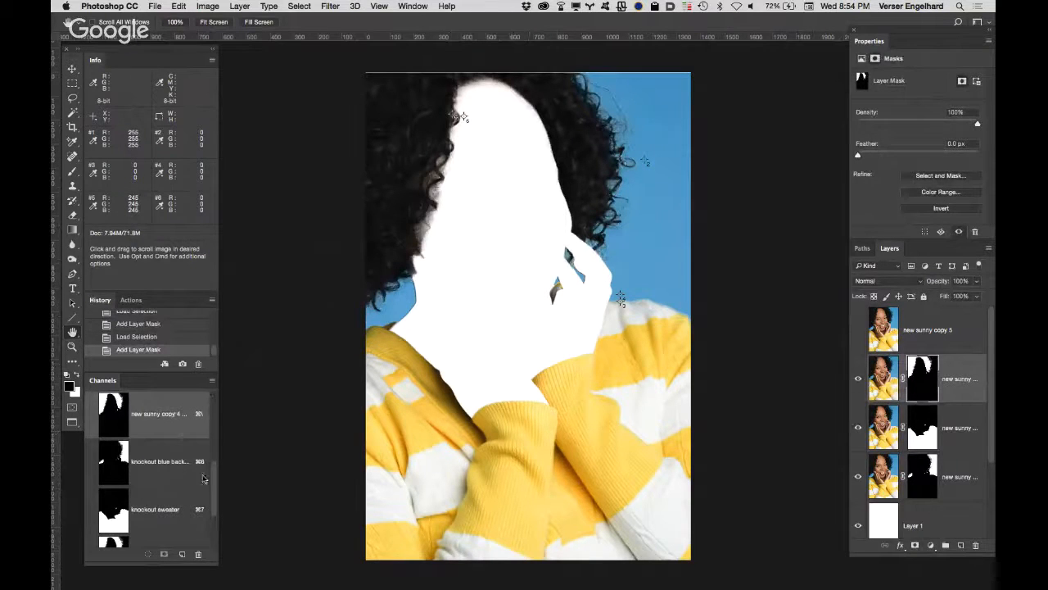
Step: Mask "new sunny copy 5" with a selection loaded from the "knockout skin" channel and show the layer
{"action": "left_click_drag", "start_coordinate": [211, 501], "coordinate": [218, 533]}
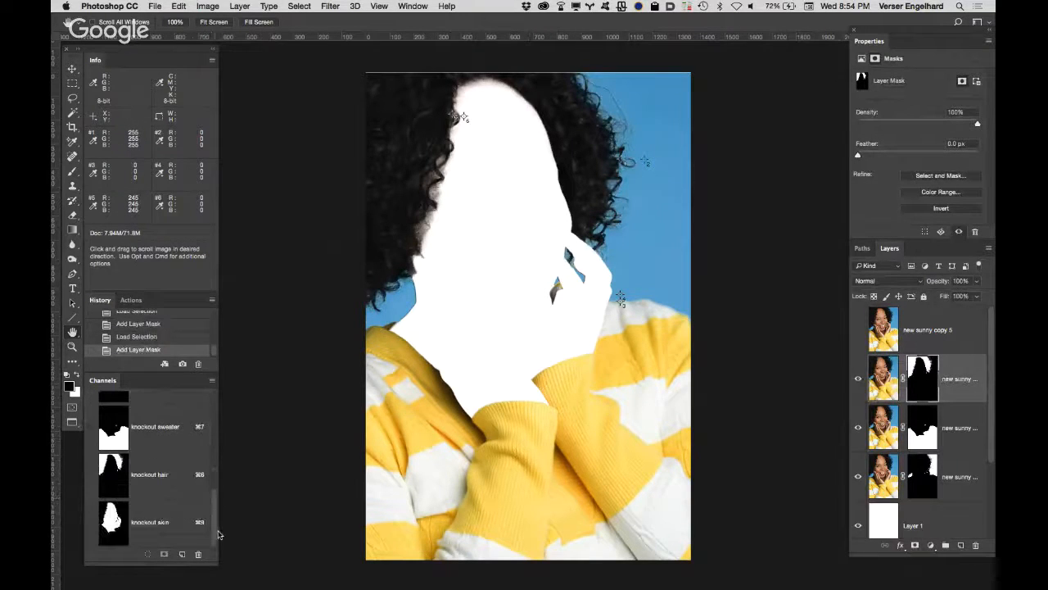
{"action": "left_click", "coordinate": [115, 521], "text": "super"}
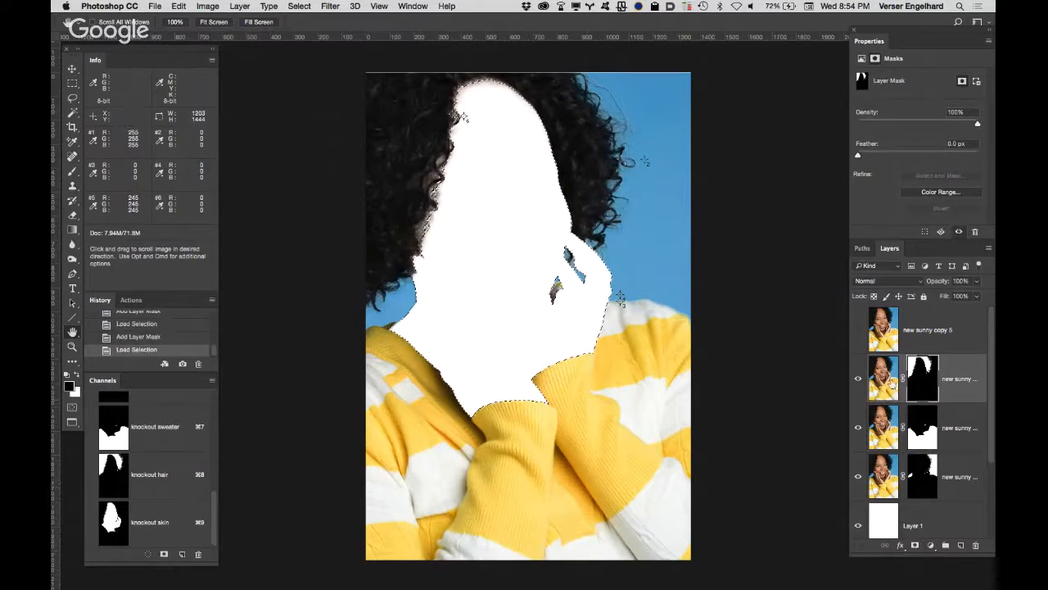
{"action": "left_click", "coordinate": [941, 325]}
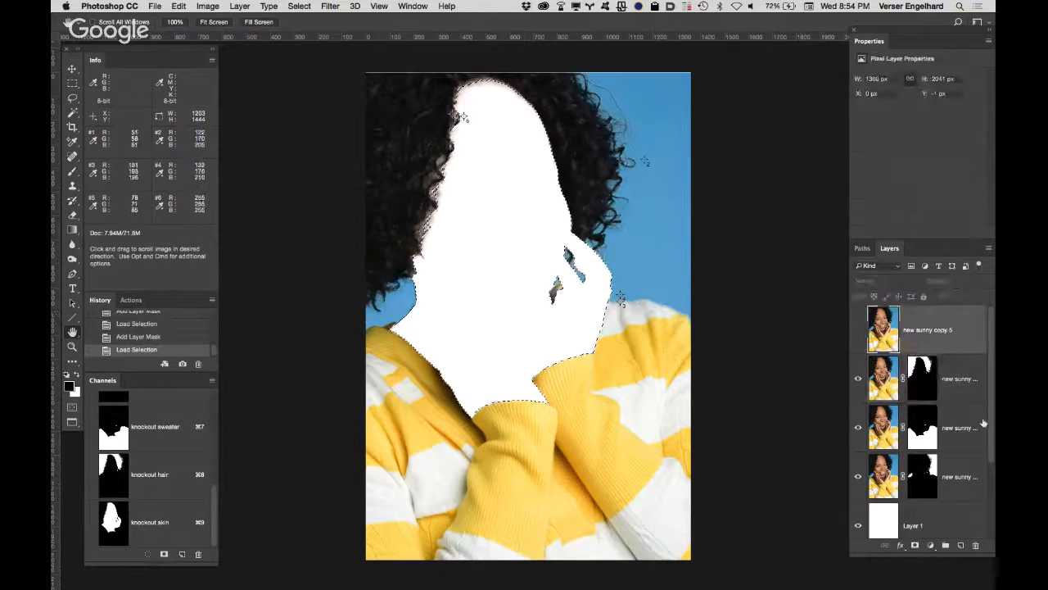
{"action": "left_click", "coordinate": [915, 545]}
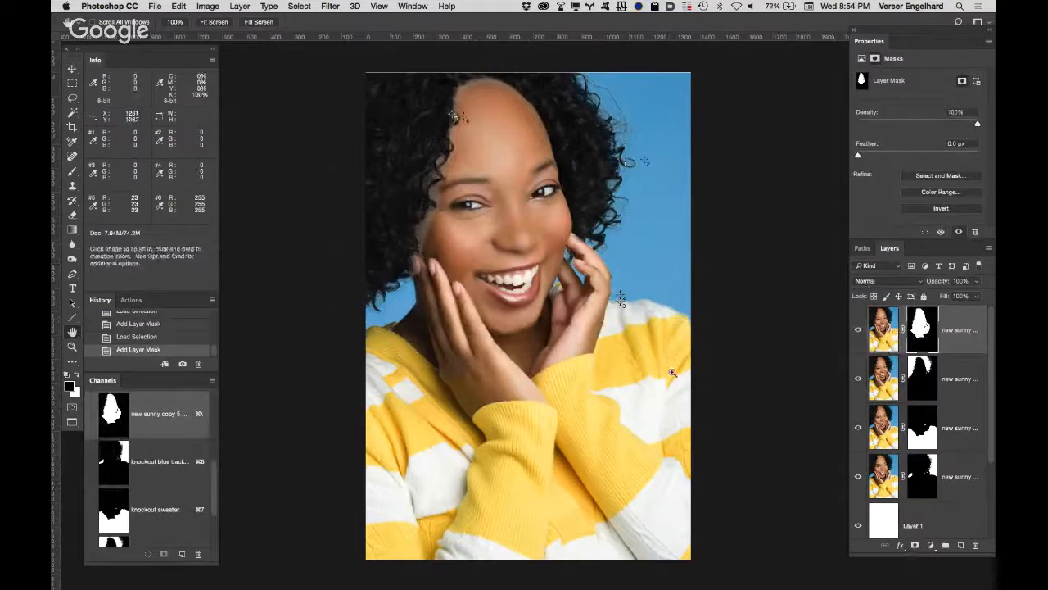
Step: Examine the seam between hair and skin up close, with the hair layer hidden and shown and with the skin layer's mask alone
{"action": "left_click", "coordinate": [637, 323], "text": "super"}
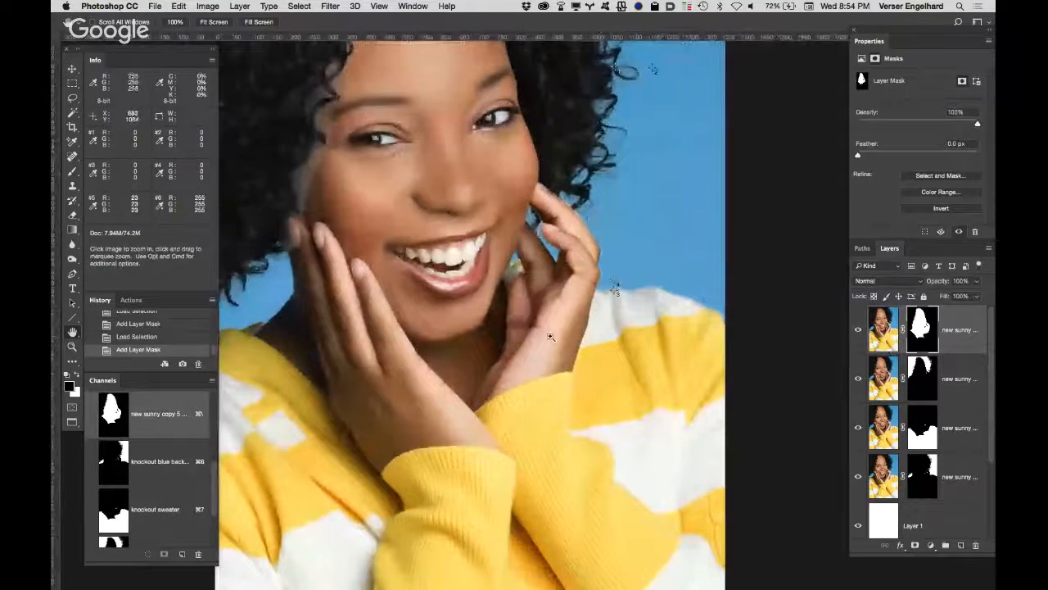
{"action": "left_click", "coordinate": [548, 337], "text": "super"}
{"action": "left_click_drag", "start_coordinate": [521, 221], "coordinate": [679, 189]}
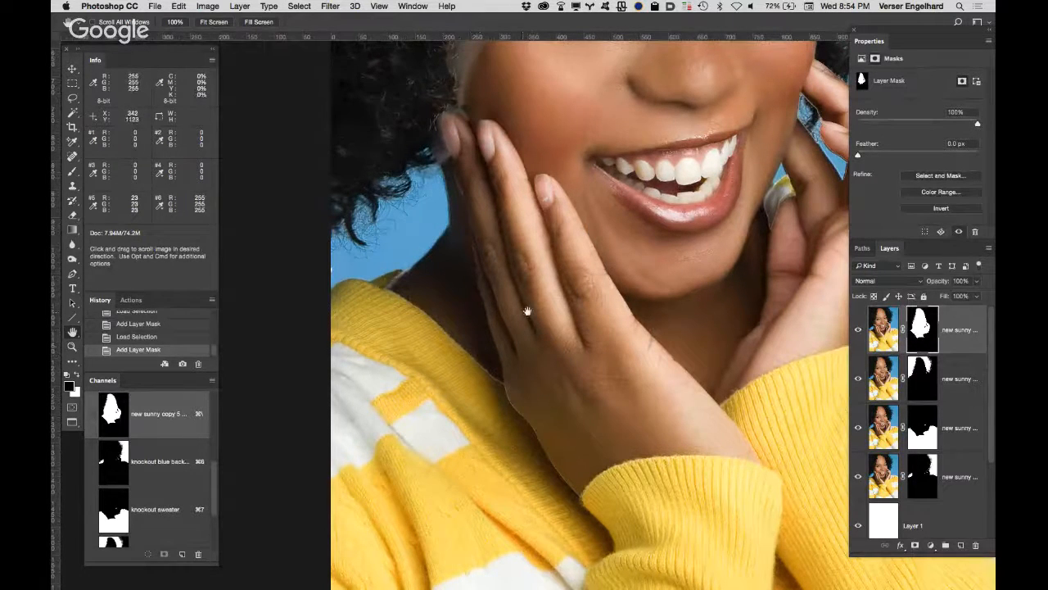
{"action": "left_click_drag", "start_coordinate": [527, 311], "coordinate": [450, 451]}
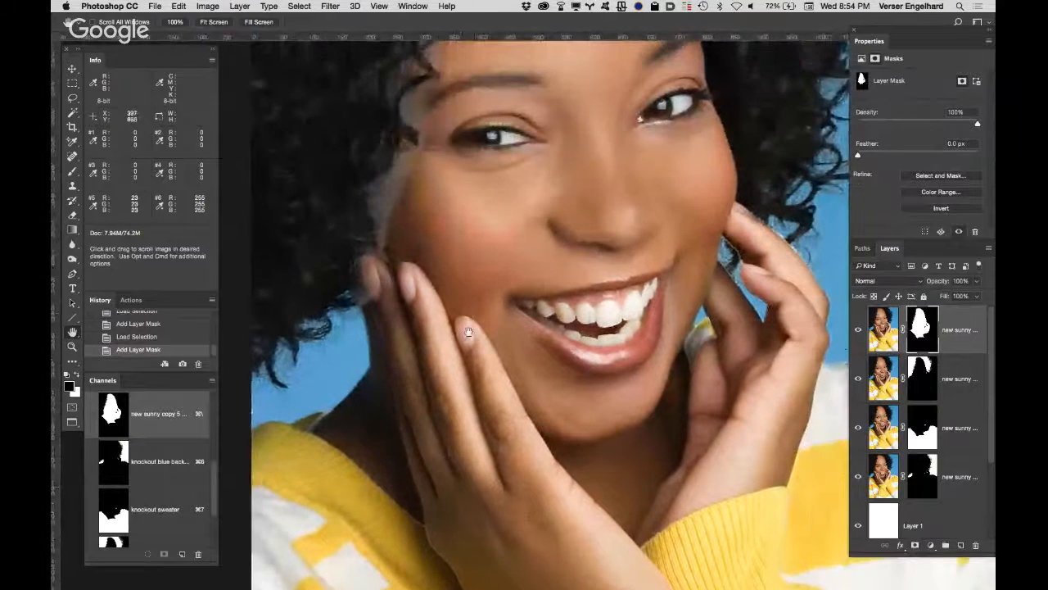
{"action": "left_click_drag", "start_coordinate": [468, 332], "coordinate": [445, 524]}
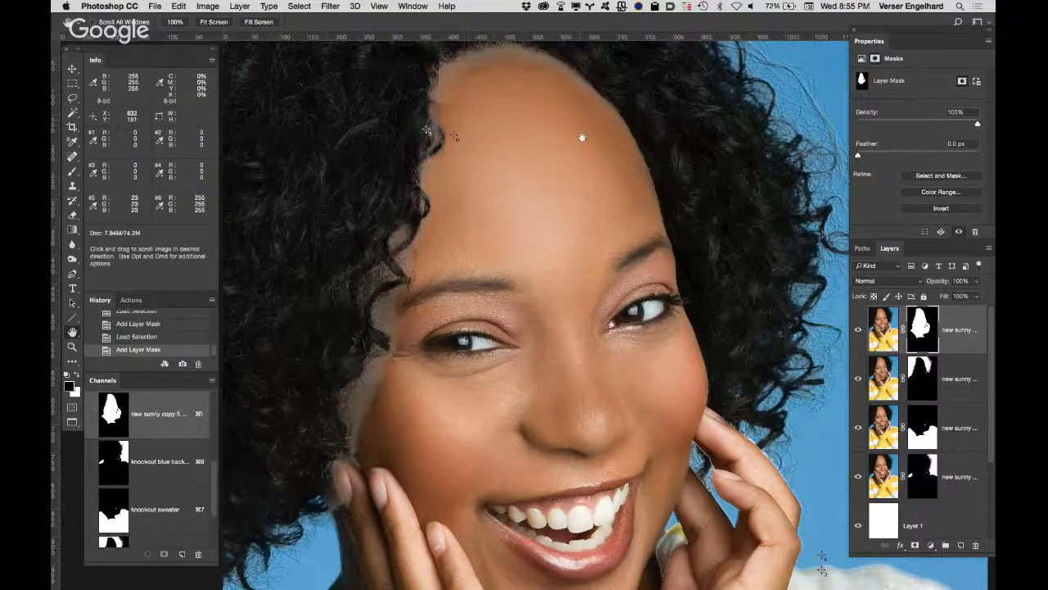
{"action": "left_click_drag", "start_coordinate": [444, 406], "coordinate": [507, 288]}
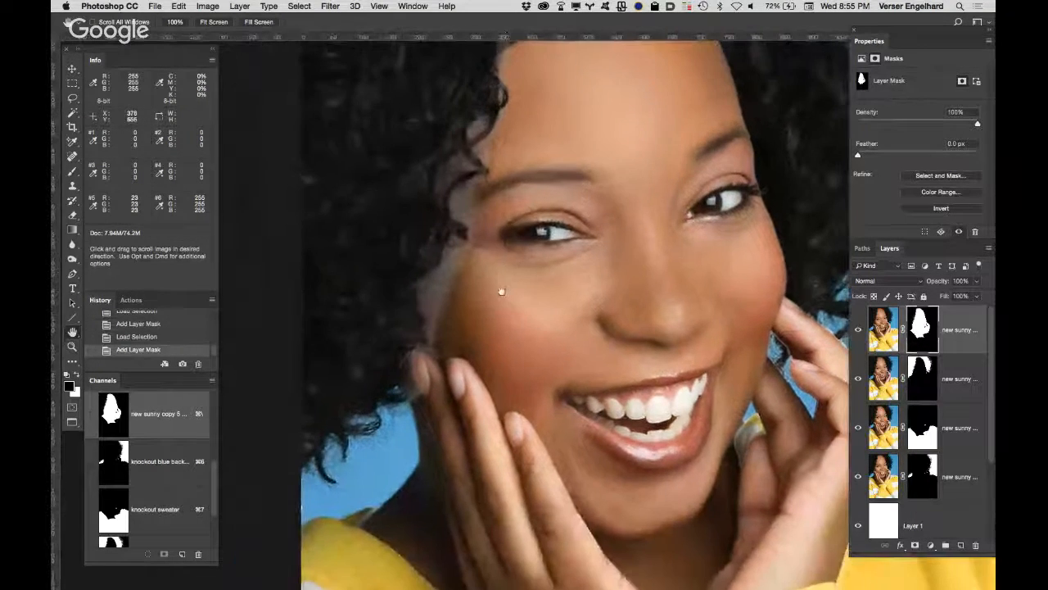
{"action": "left_click", "coordinate": [938, 372]}
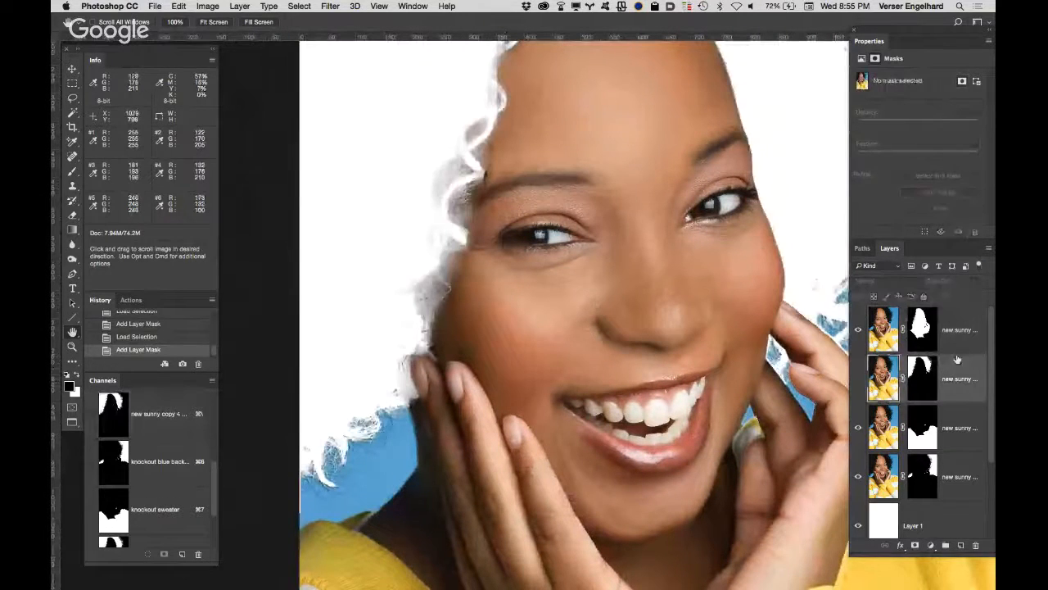
{"action": "left_click", "coordinate": [963, 331]}
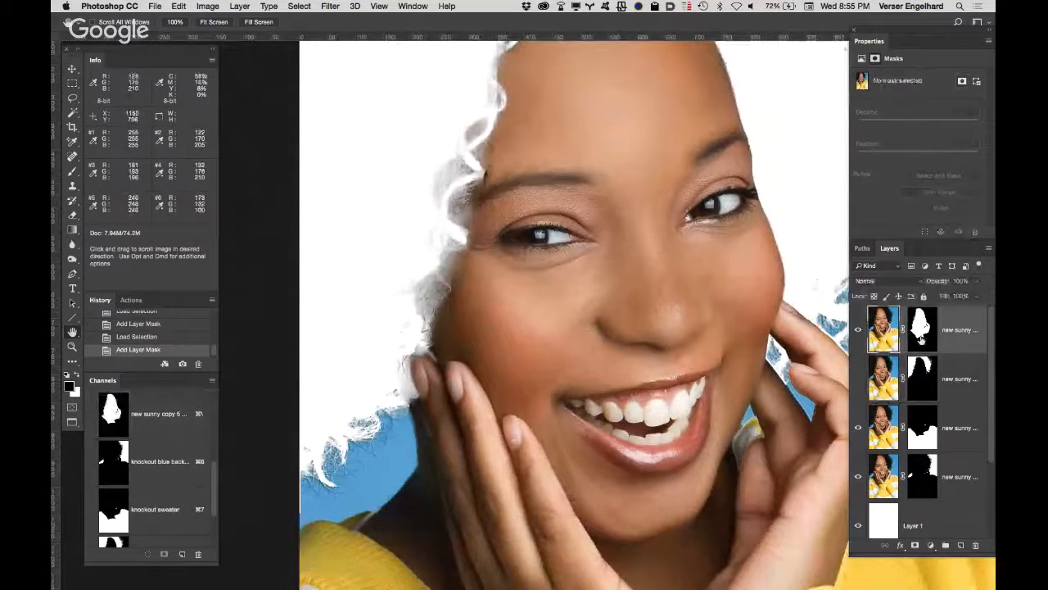
{"action": "left_click", "coordinate": [859, 378]}
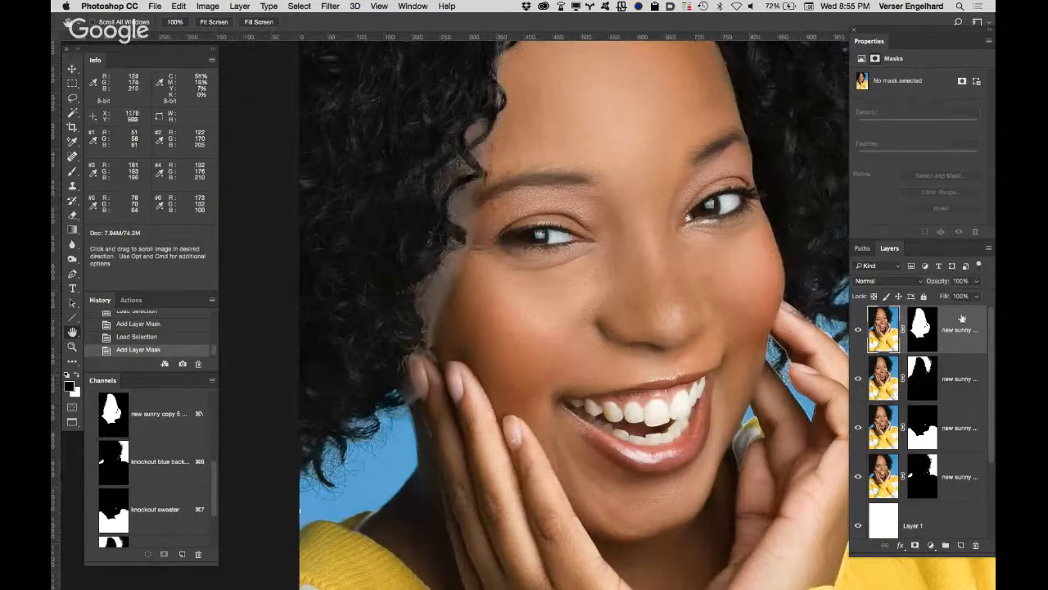
{"action": "left_click", "coordinate": [920, 326], "text": "alt"}
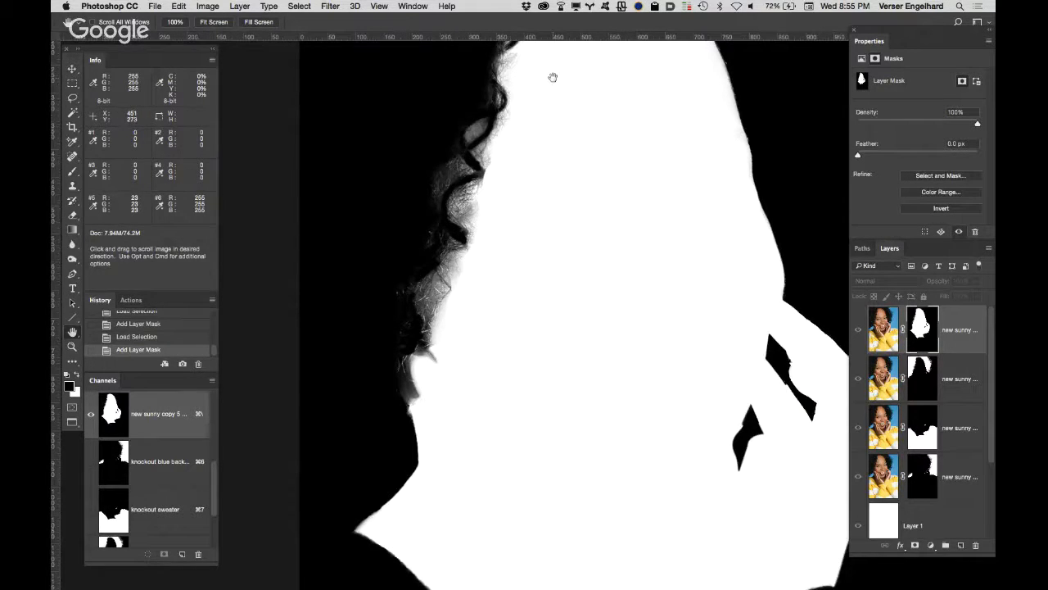
{"action": "left_click", "coordinate": [922, 327], "text": "alt"}
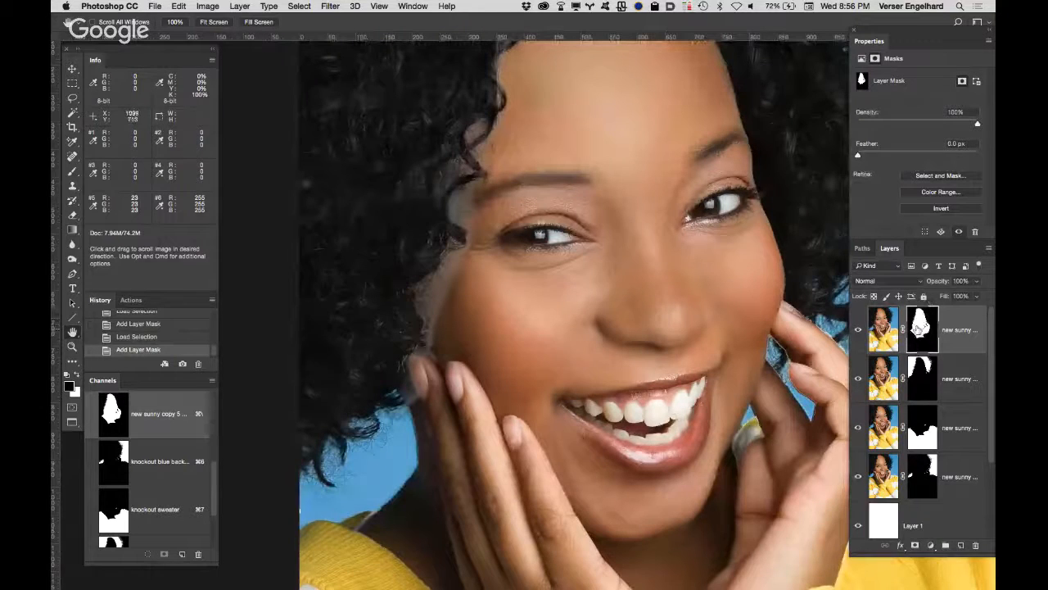
Step: Set up the Brush in Overlay mode at 57% opacity with white as the foreground colour
{"action": "key", "text": "b"}
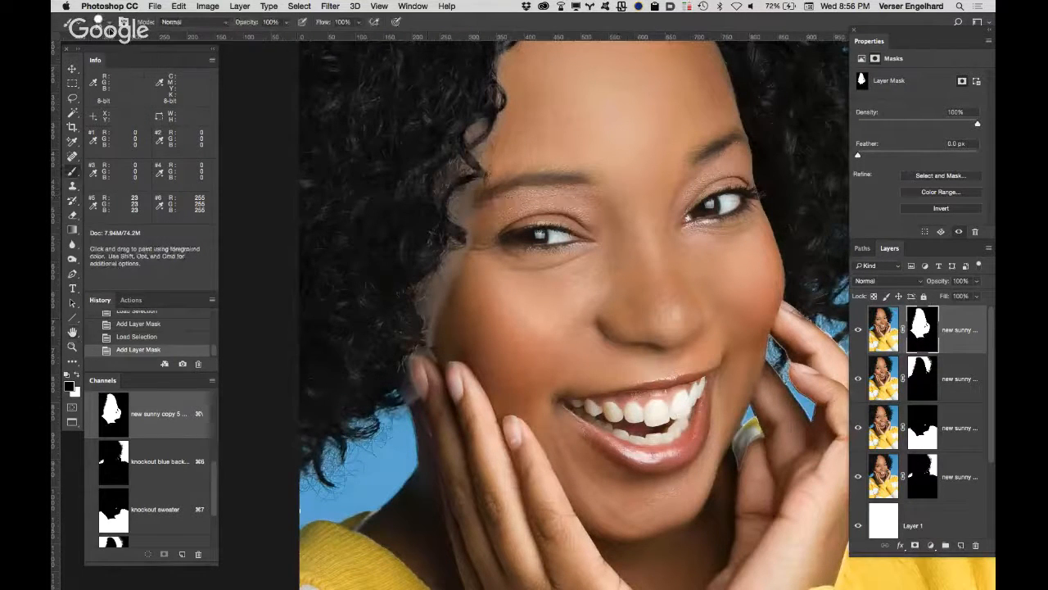
{"action": "left_click", "coordinate": [112, 30]}
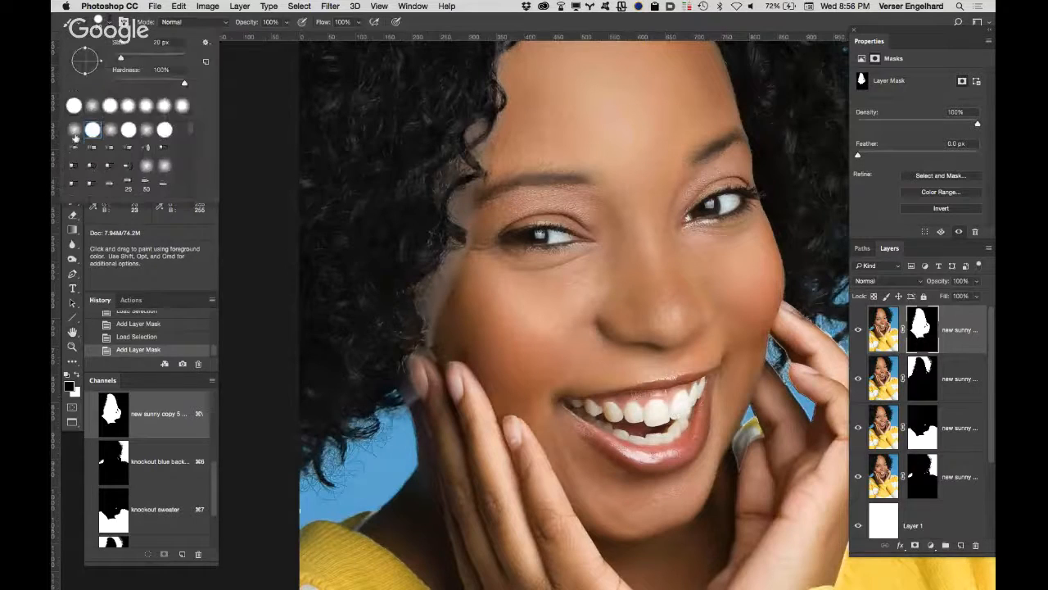
{"action": "left_click", "coordinate": [203, 24]}
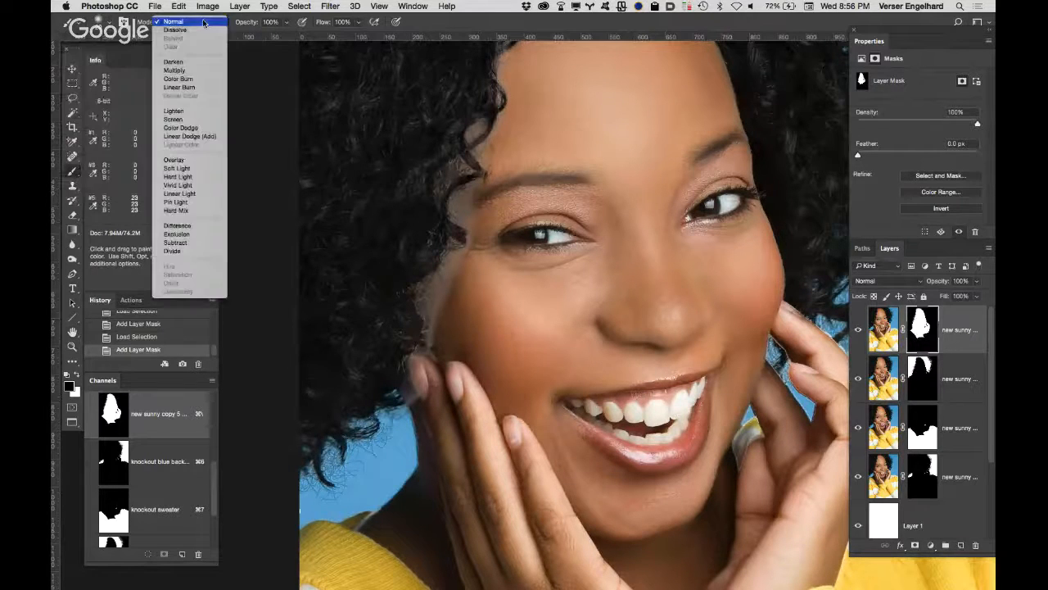
{"action": "left_click", "coordinate": [209, 159]}
{"action": "left_click_drag", "start_coordinate": [249, 25], "coordinate": [232, 24]}
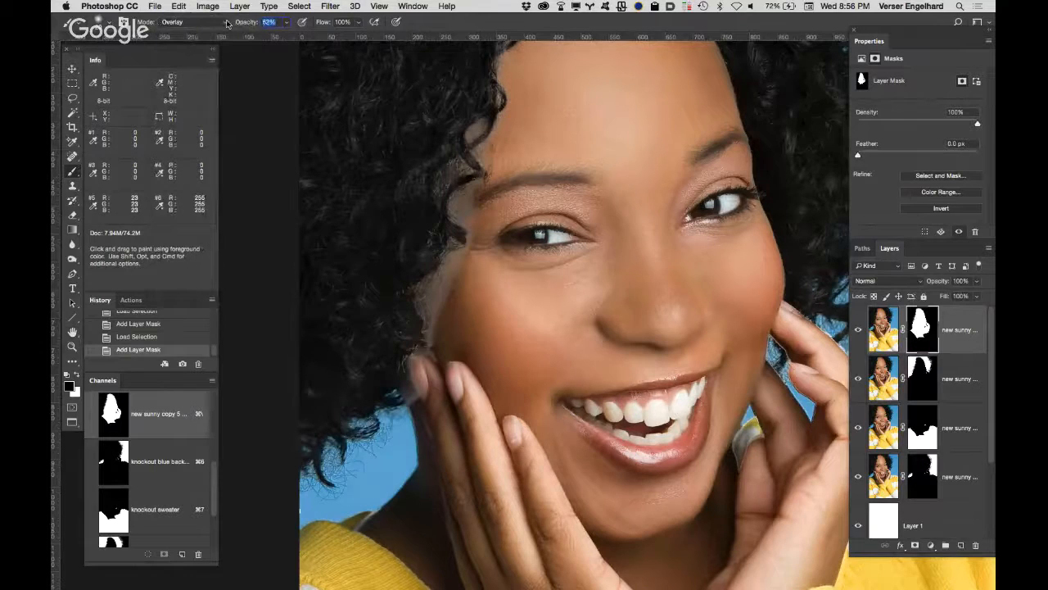
{"action": "type", "text": "57"}
{"action": "type", "text": "x"}
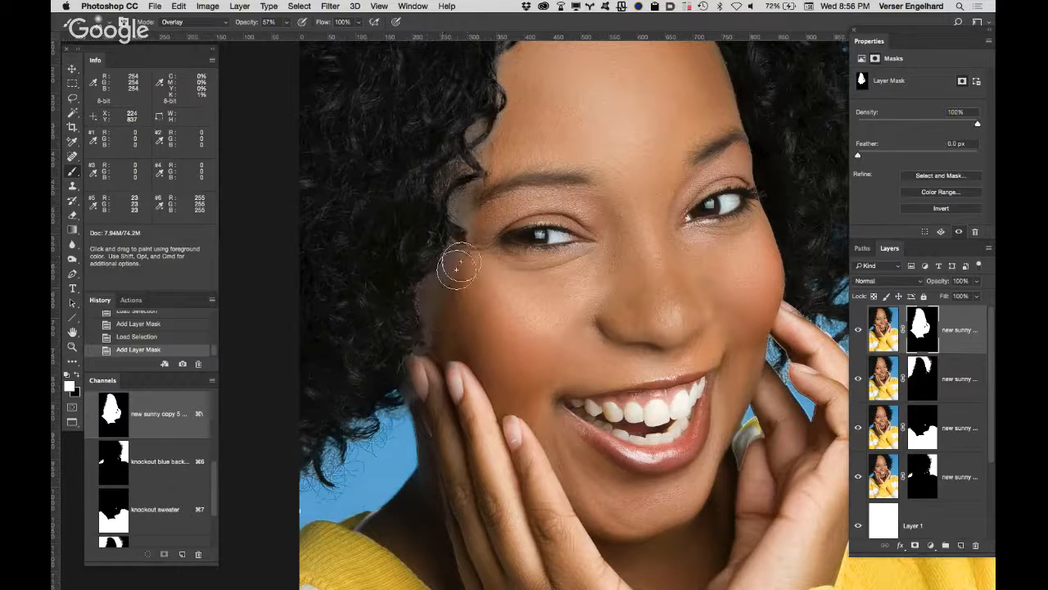
Step: Paint white on the skin layer's mask along the hairline from the fingertips up past the temple
{"action": "mouse_move", "coordinate": [457, 222]}
{"action": "left_mouse_down"}
{"action": "mouse_move", "coordinate": [474, 165]}
{"action": "mouse_move", "coordinate": [460, 179]}
{"action": "mouse_move", "coordinate": [515, 88]}
{"action": "left_mouse_up"}
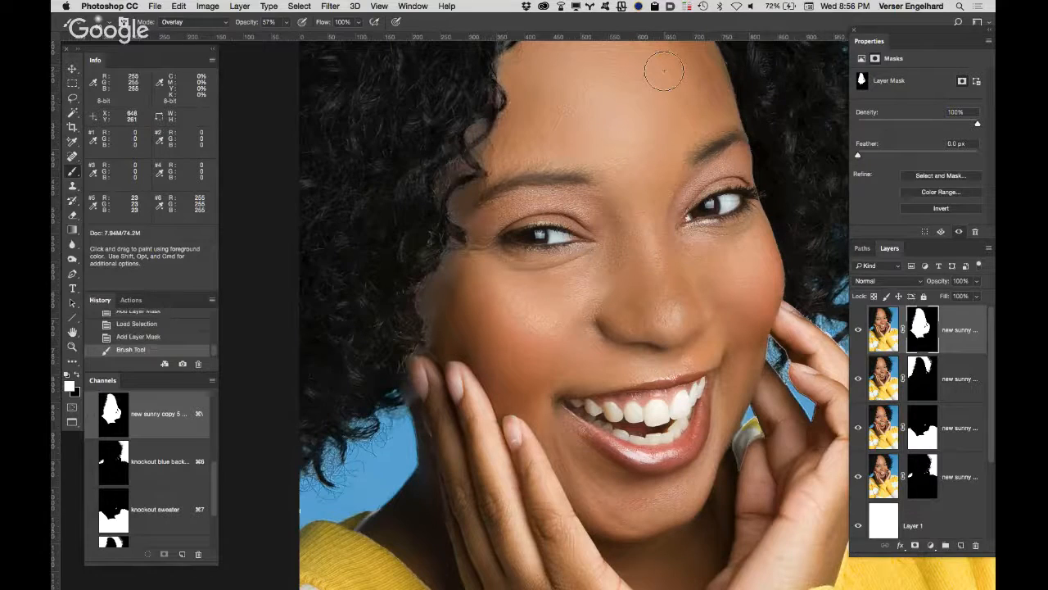
{"action": "mouse_move", "coordinate": [425, 393]}
{"action": "left_mouse_down"}
{"action": "mouse_move", "coordinate": [421, 363]}
{"action": "mouse_move", "coordinate": [434, 350]}
{"action": "mouse_move", "coordinate": [429, 361]}
{"action": "left_mouse_up"}
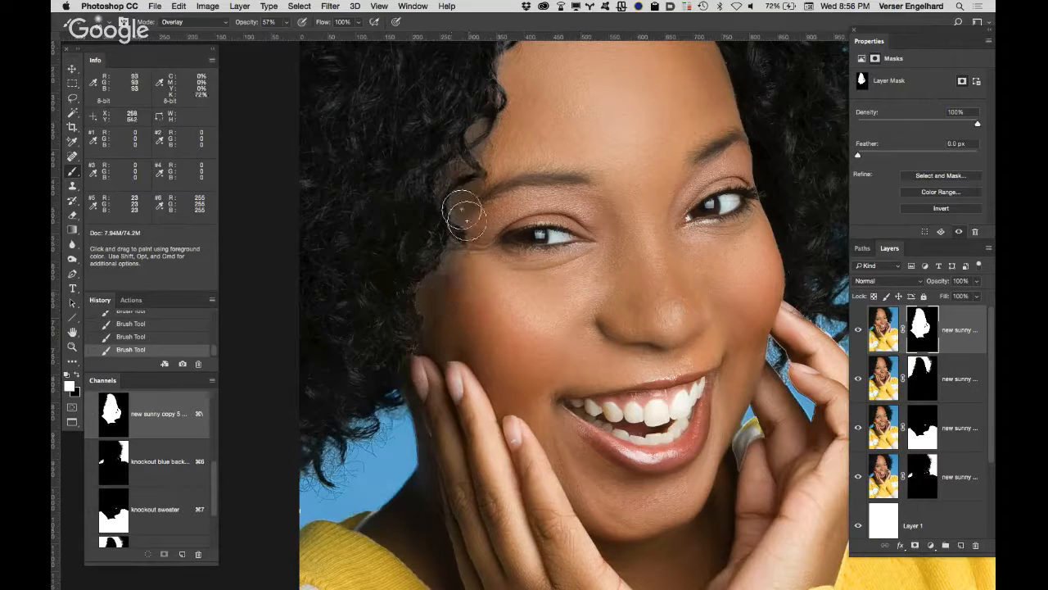
{"action": "key", "text": "space"}
{"action": "left_click_drag", "start_coordinate": [448, 230], "coordinate": [449, 330]}
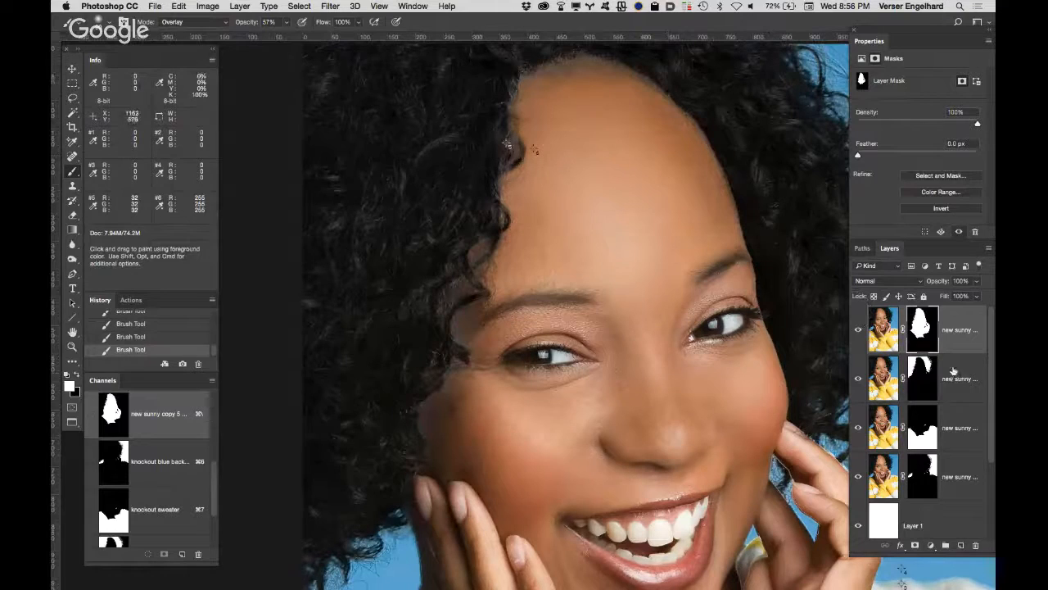
Step: Paint white on the hair layer's mask along the hairline beside the forehead, temple and cheek
{"action": "left_click", "coordinate": [927, 380]}
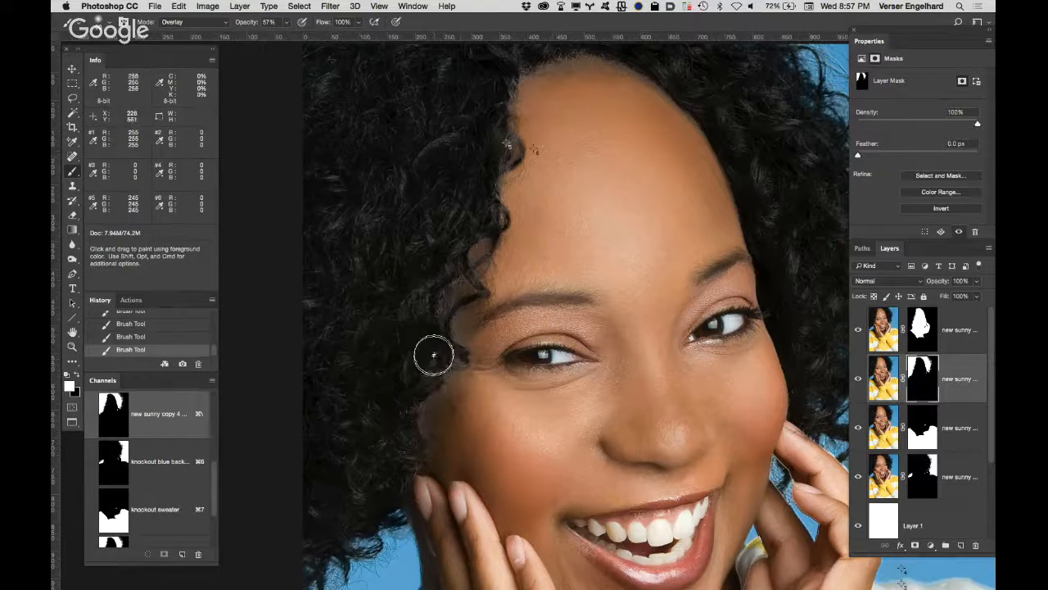
{"action": "mouse_move", "coordinate": [438, 303]}
{"action": "left_mouse_down"}
{"action": "mouse_move", "coordinate": [459, 295]}
{"action": "mouse_move", "coordinate": [497, 119]}
{"action": "mouse_move", "coordinate": [515, 64]}
{"action": "mouse_move", "coordinate": [532, 54]}
{"action": "mouse_move", "coordinate": [604, 49]}
{"action": "mouse_move", "coordinate": [659, 66]}
{"action": "mouse_move", "coordinate": [733, 139]}
{"action": "left_mouse_up"}
{"action": "mouse_move", "coordinate": [455, 352]}
{"action": "left_mouse_down"}
{"action": "mouse_move", "coordinate": [456, 321]}
{"action": "mouse_move", "coordinate": [452, 375]}
{"action": "mouse_move", "coordinate": [412, 442]}
{"action": "left_mouse_up"}
{"action": "mouse_move", "coordinate": [360, 577]}
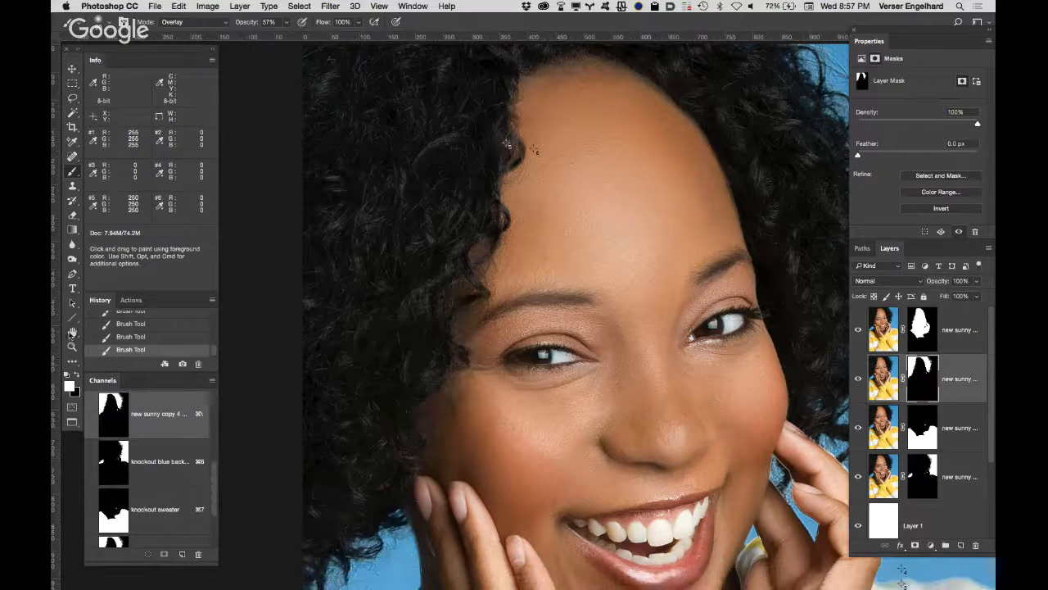
Step: Paint the skin layer's mask along the sweater collar and hand with a smaller white Overlay brush, raising its opacity to 100%
{"action": "left_click", "coordinate": [72, 332]}
{"action": "double_click", "coordinate": [72, 332]}
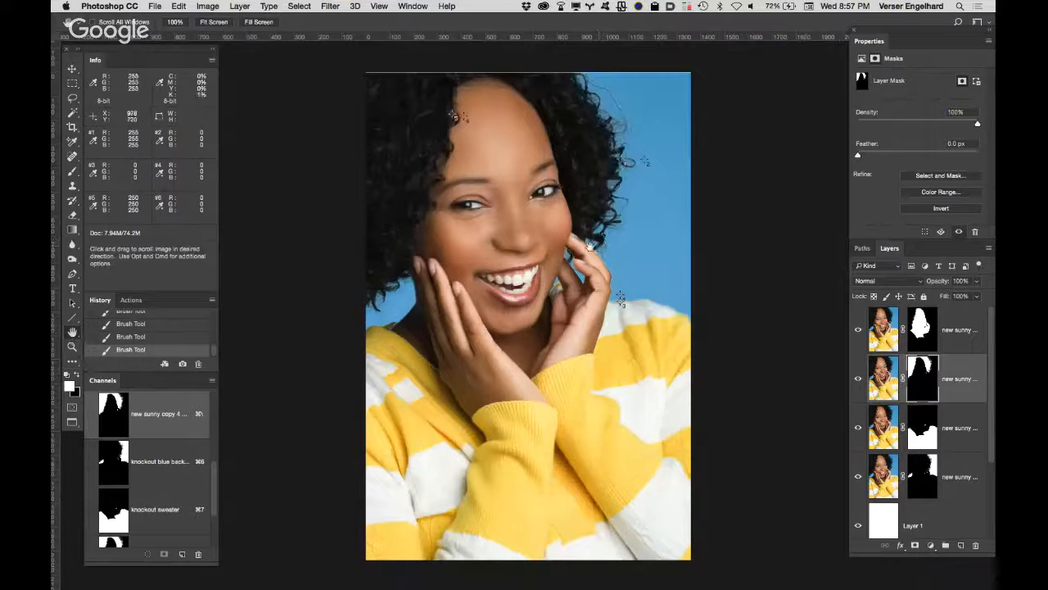
{"action": "left_click", "coordinate": [461, 382], "text": "super"}
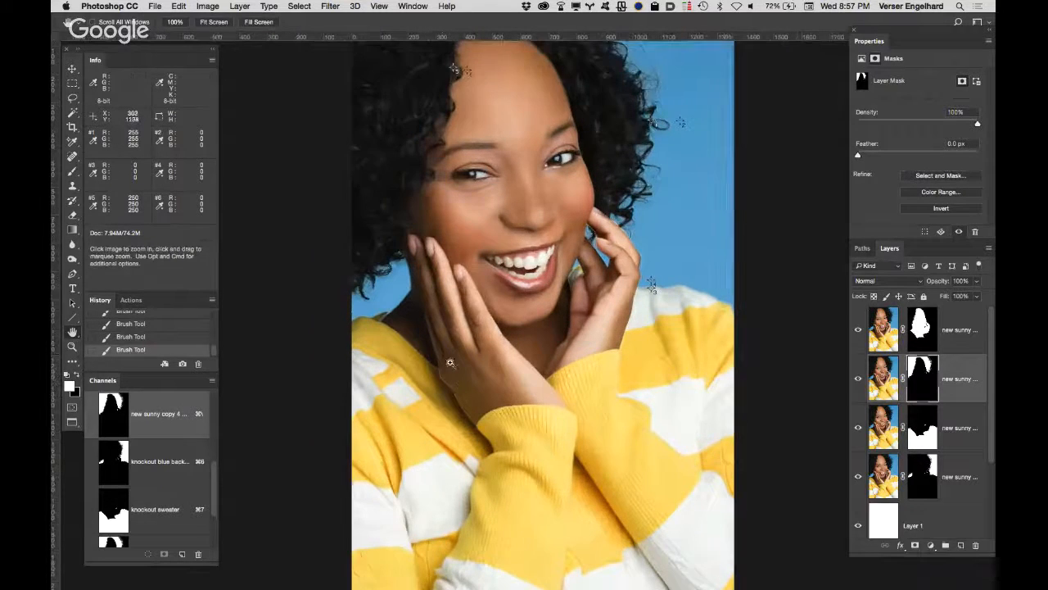
{"action": "left_click", "coordinate": [439, 367], "text": "super"}
{"action": "left_click", "coordinate": [422, 352], "text": "super"}
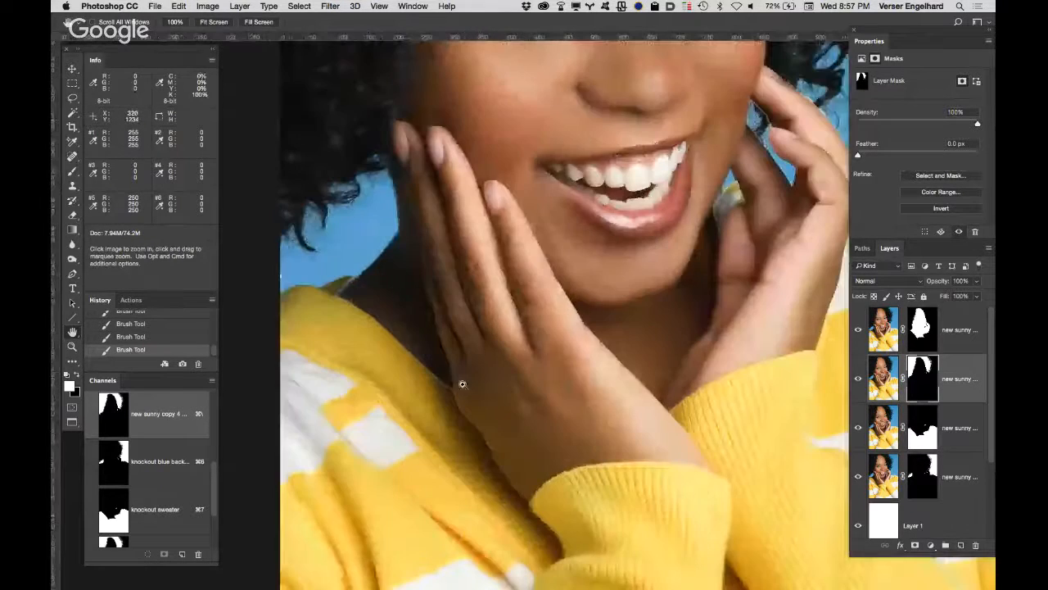
{"action": "left_click", "coordinate": [464, 382], "text": "super"}
{"action": "left_click_drag", "start_coordinate": [430, 243], "coordinate": [569, 220]}
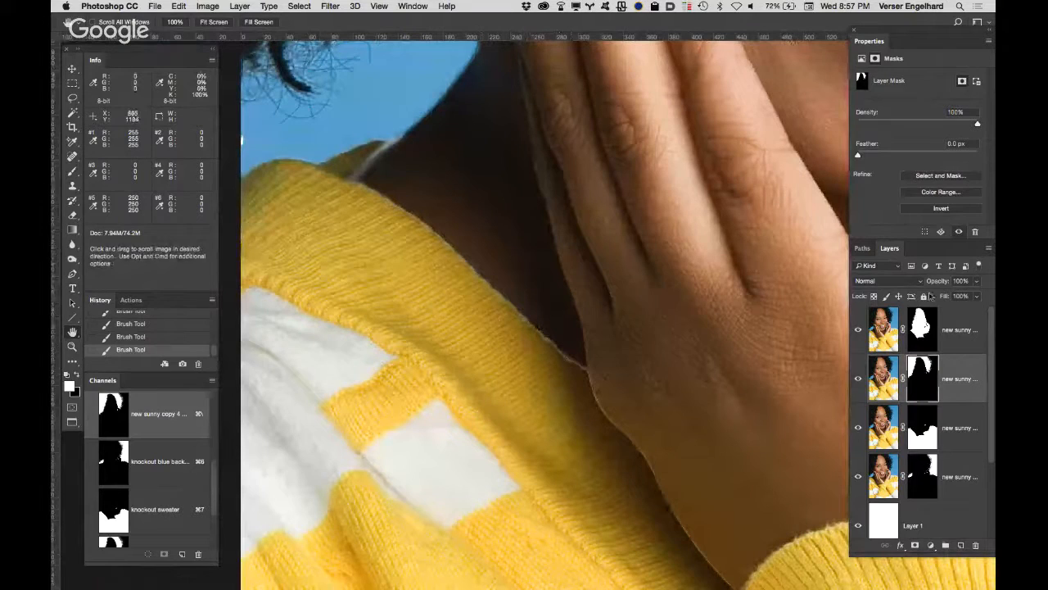
{"action": "left_click", "coordinate": [926, 328]}
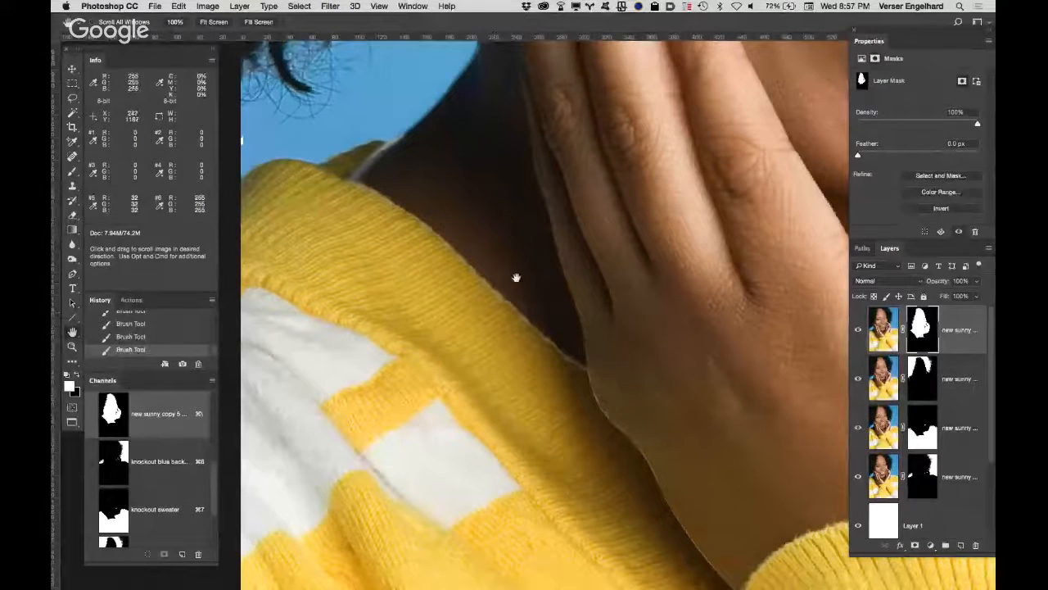
{"action": "key", "text": "b"}
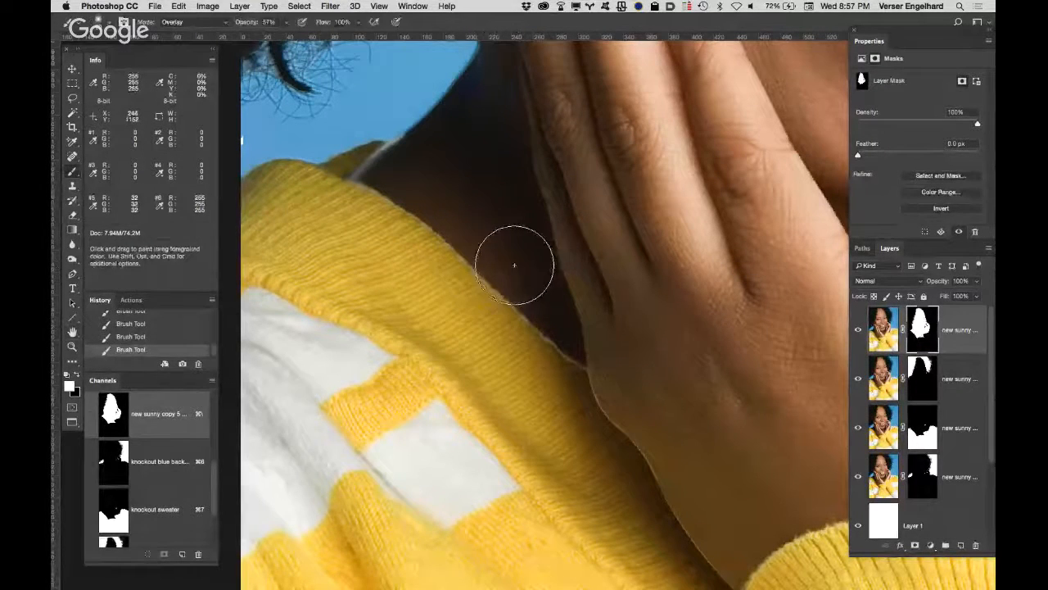
{"action": "key", "text": "bracketleft"}
{"action": "key", "text": "bracketleft"}
{"action": "key", "text": "bracketleft"}
{"action": "key", "text": "bracketleft"}
{"action": "key", "text": "bracketleft"}
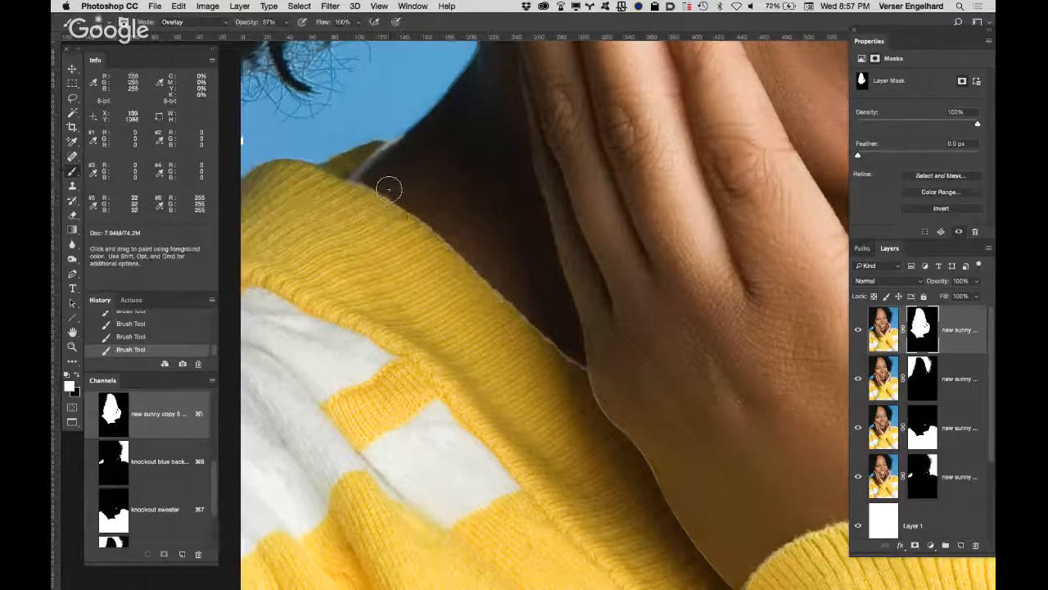
{"action": "mouse_move", "coordinate": [418, 215]}
{"action": "left_mouse_down"}
{"action": "mouse_move", "coordinate": [585, 367]}
{"action": "mouse_move", "coordinate": [617, 417]}
{"action": "left_mouse_up"}
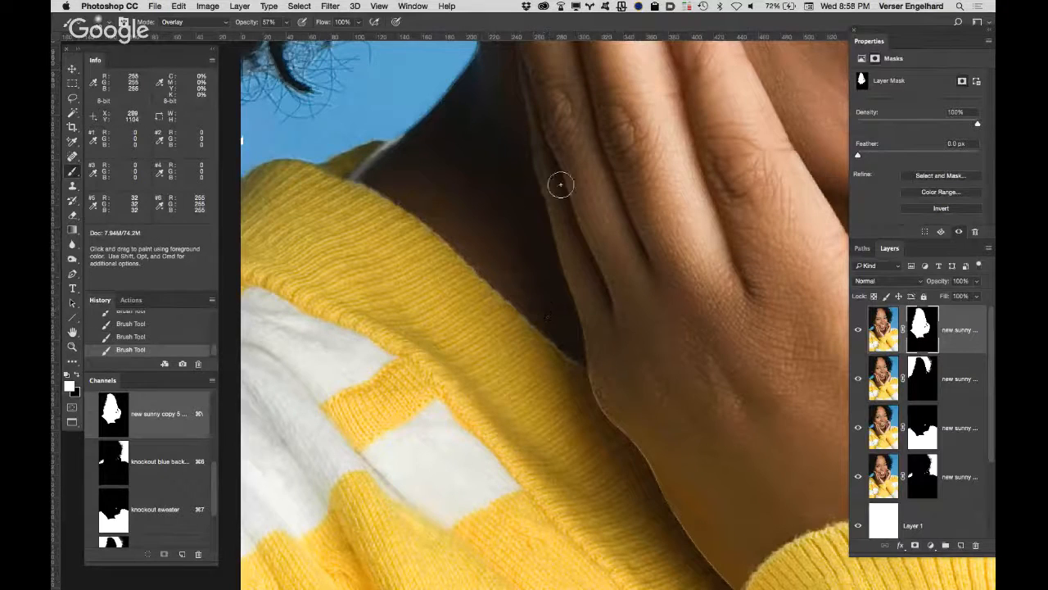
{"action": "left_click_drag", "start_coordinate": [245, 25], "coordinate": [310, 25]}
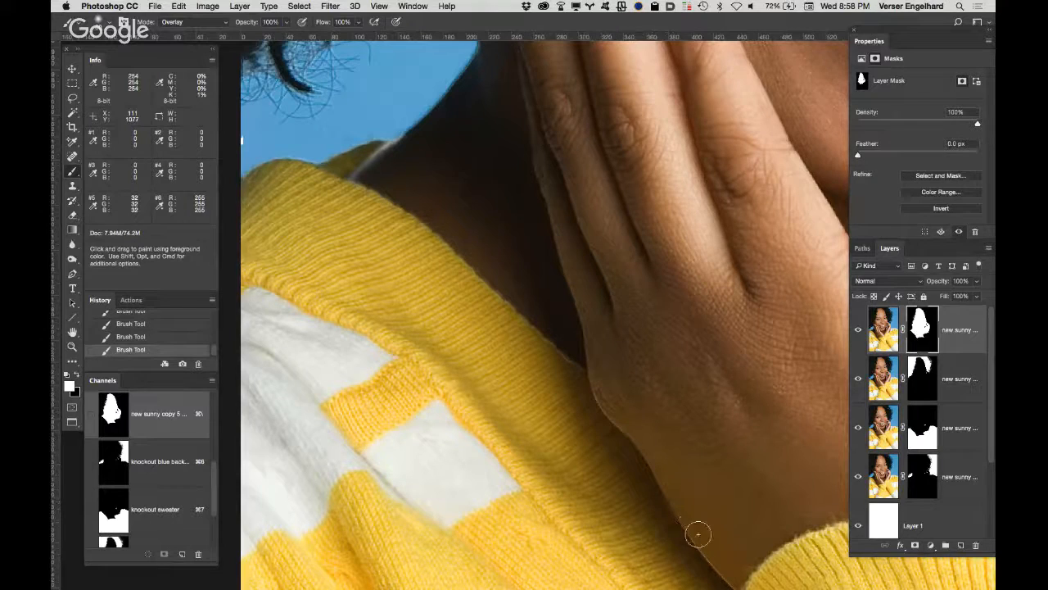
Step: Examine the edges around the hand beside the hair, check the saved paths, and view the whole portrait
{"action": "left_click_drag", "start_coordinate": [718, 439], "coordinate": [62, 506]}
{"action": "left_click_drag", "start_coordinate": [432, 171], "coordinate": [244, 521]}
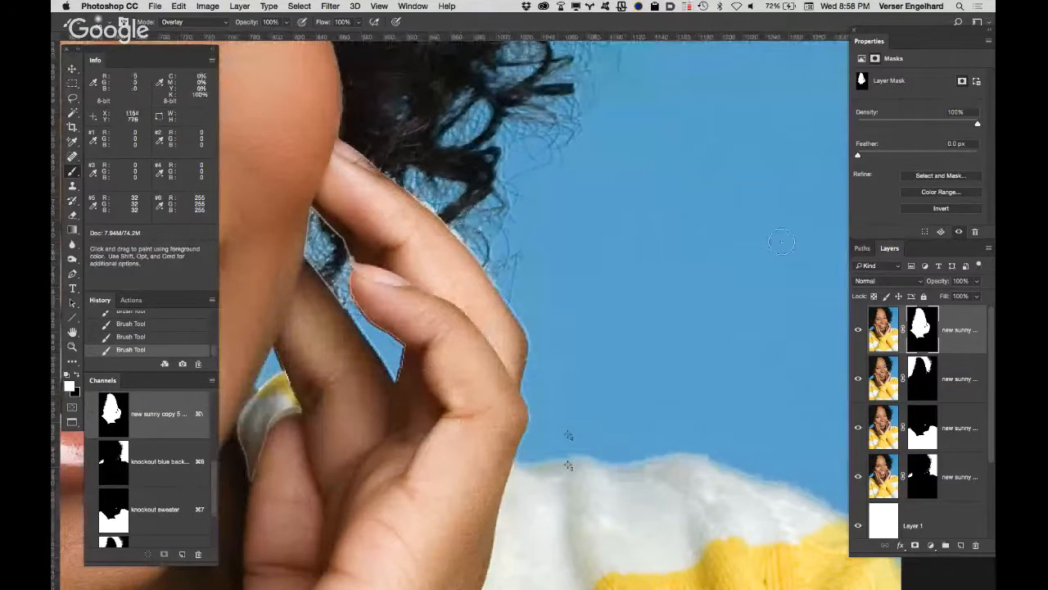
{"action": "left_click", "coordinate": [862, 248]}
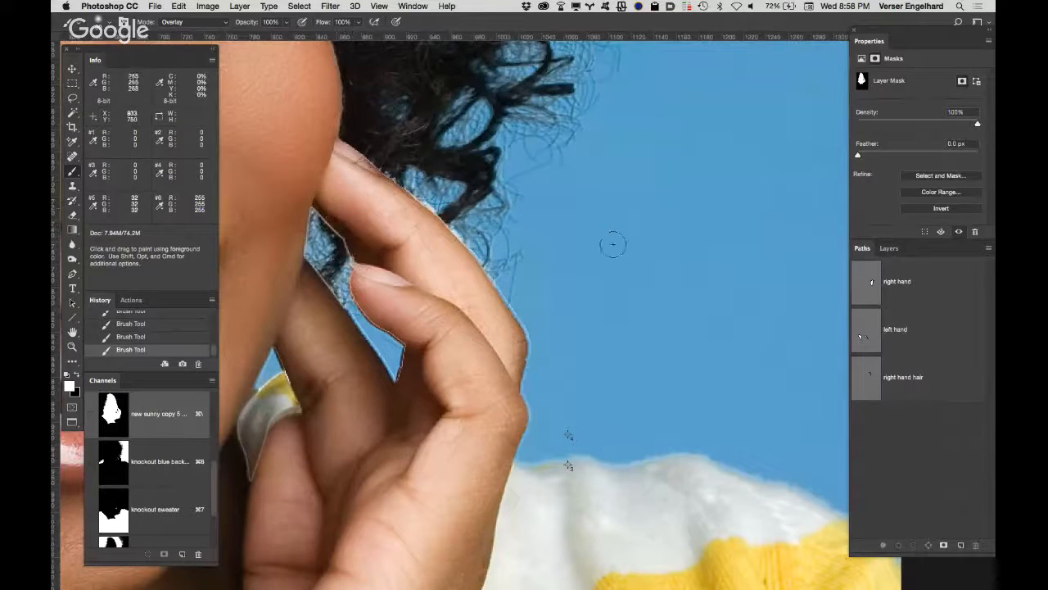
{"action": "left_click", "coordinate": [888, 248]}
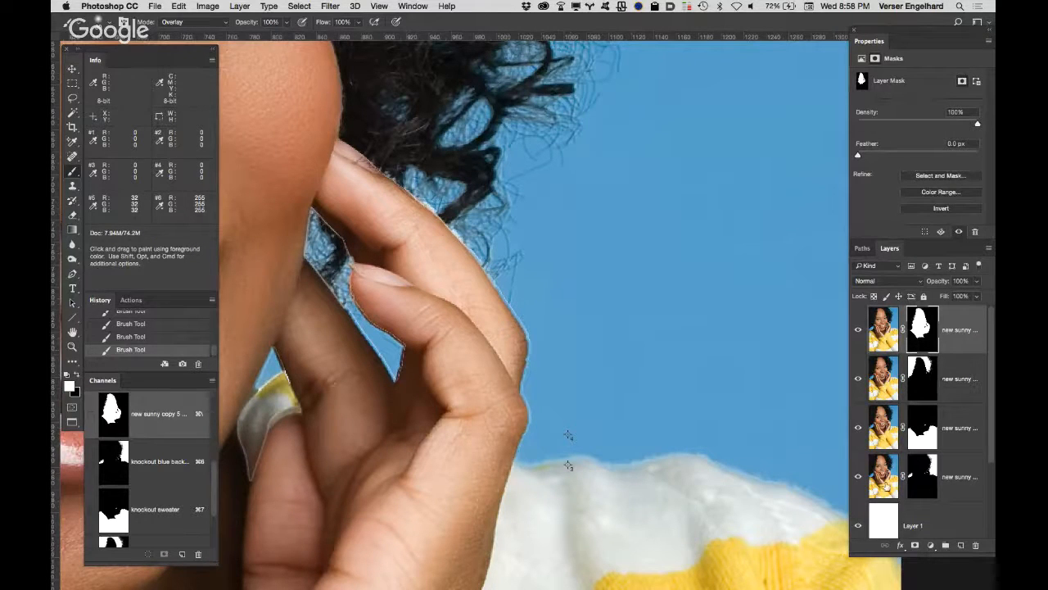
{"action": "left_click", "coordinate": [953, 466]}
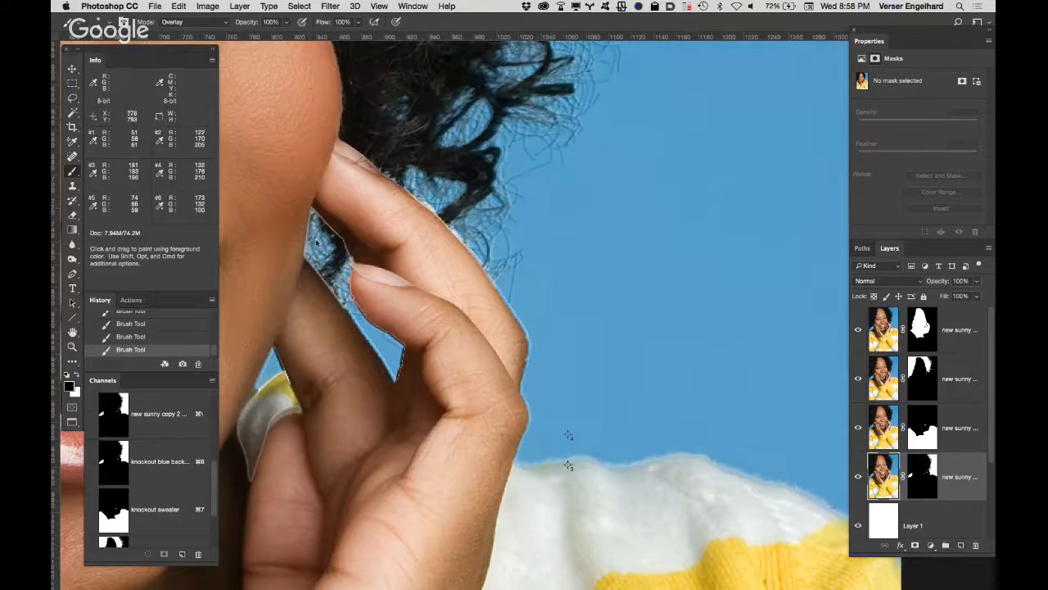
{"action": "key", "text": "space"}
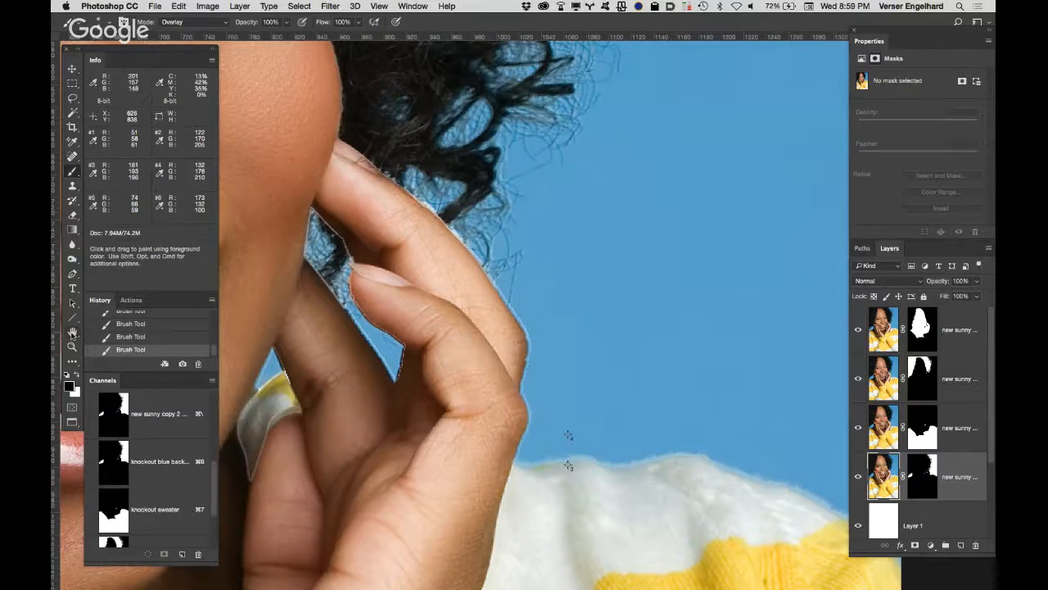
{"action": "double_click", "coordinate": [72, 331]}
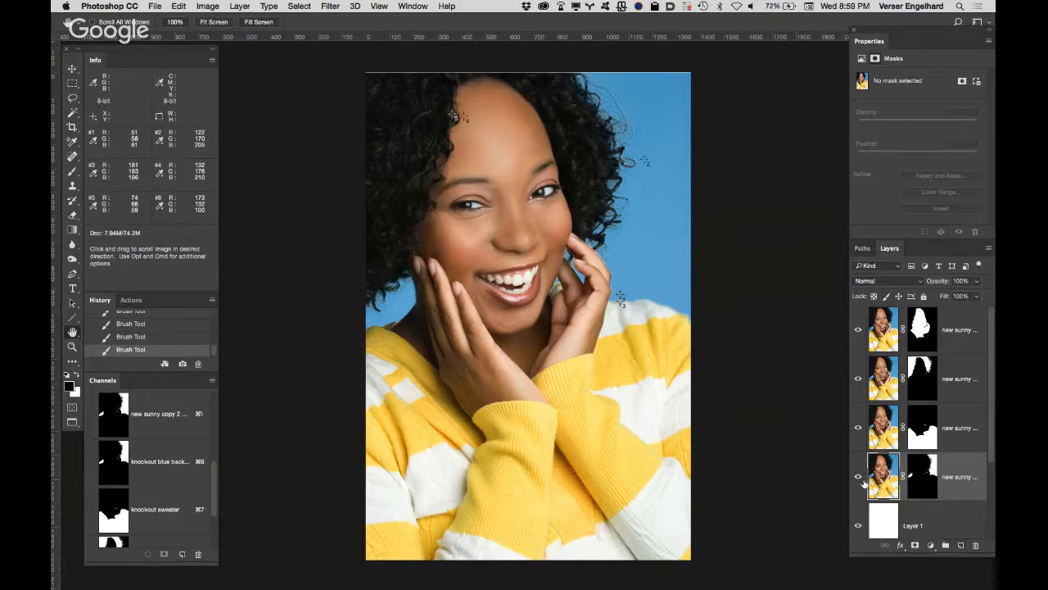
Step: Hide the four masked portrait layers and the white "Layer 1", and select the "new sunny copy" layer
{"action": "left_click_drag", "start_coordinate": [858, 476], "coordinate": [858, 329]}
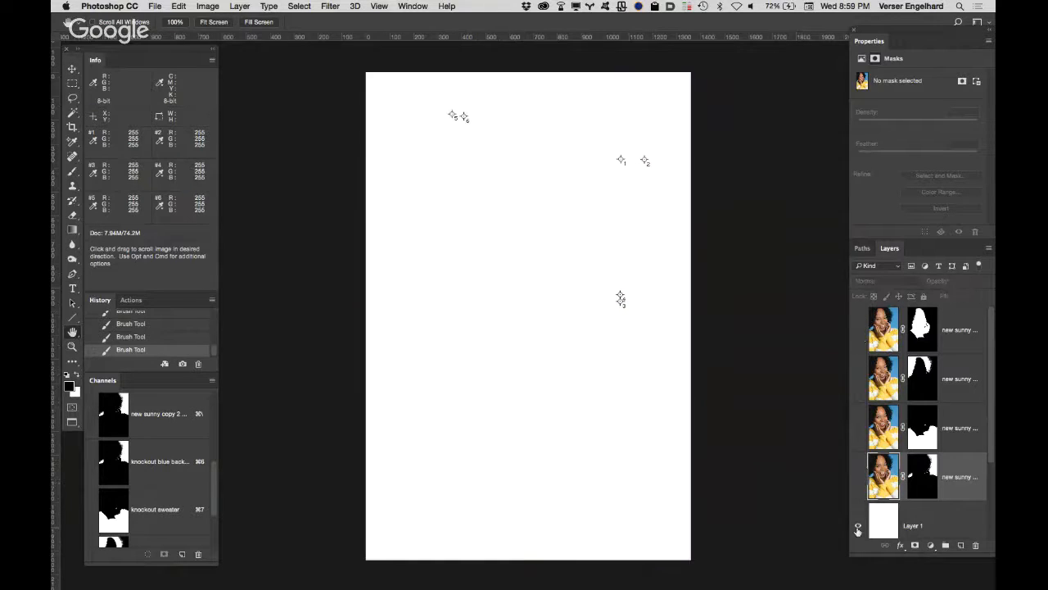
{"action": "left_click", "coordinate": [858, 528]}
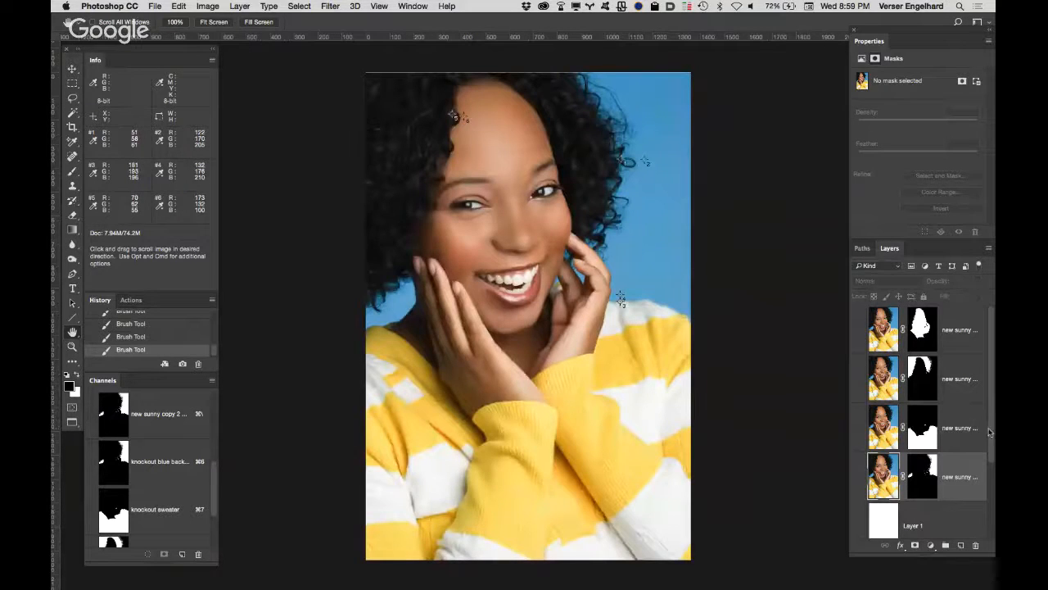
{"action": "left_click_drag", "start_coordinate": [988, 436], "coordinate": [985, 547]}
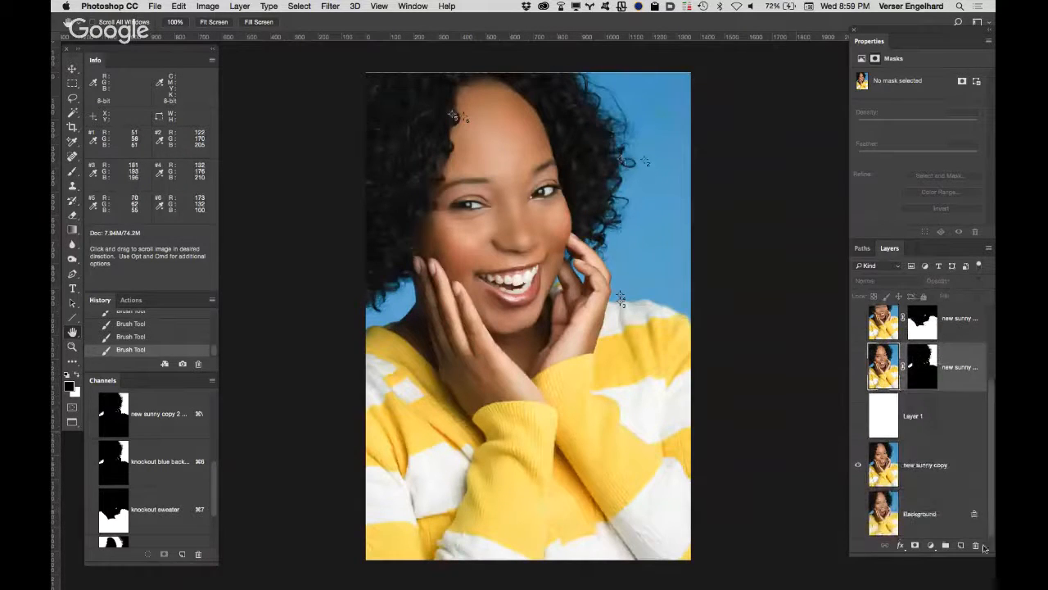
{"action": "left_click", "coordinate": [960, 467]}
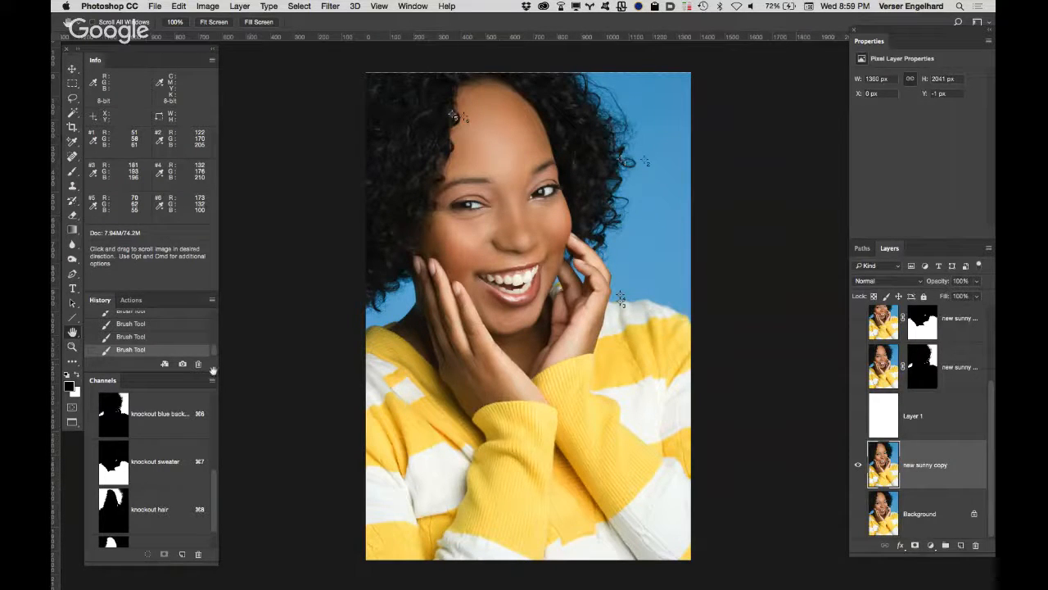
Step: Add a red (#de0e0e) Solid Color fill layer above "new sunny copy", masked with a selection loaded from the "knockout sweater" channel
{"action": "left_click", "coordinate": [115, 465], "text": "super"}
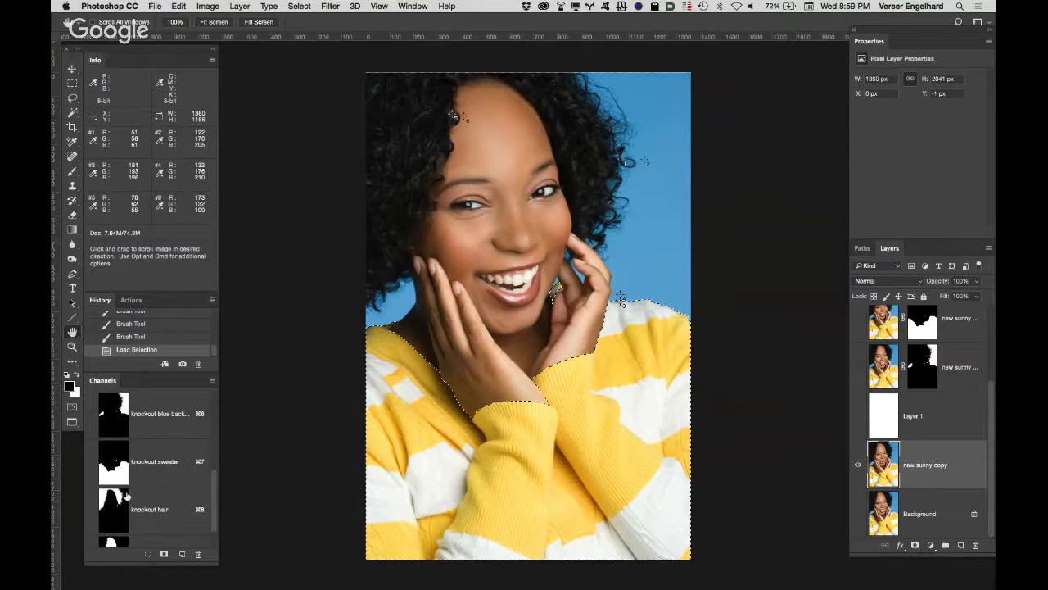
{"action": "left_click", "coordinate": [931, 545]}
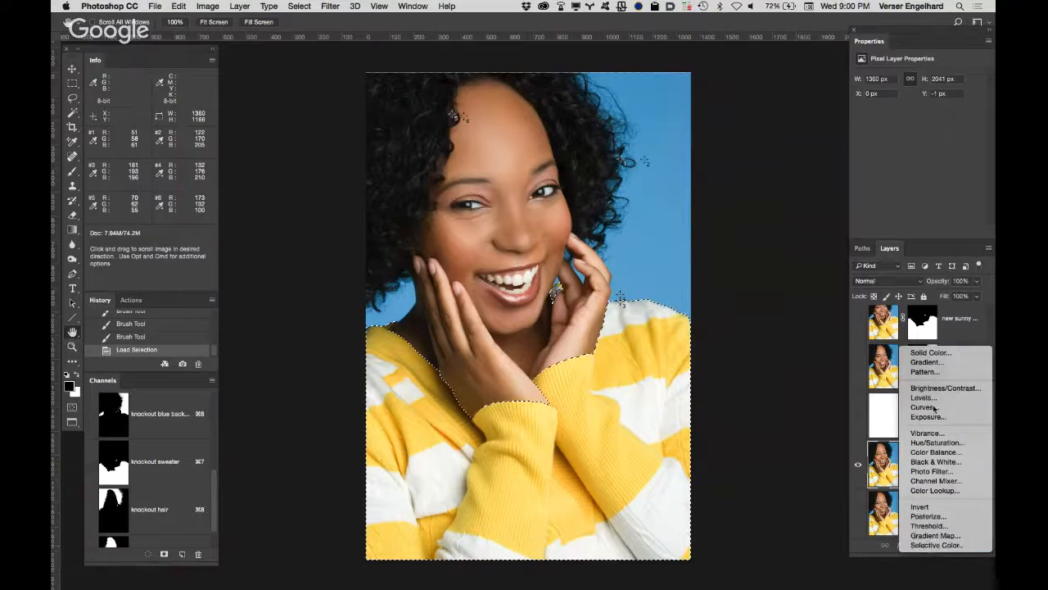
{"action": "left_click", "coordinate": [955, 352]}
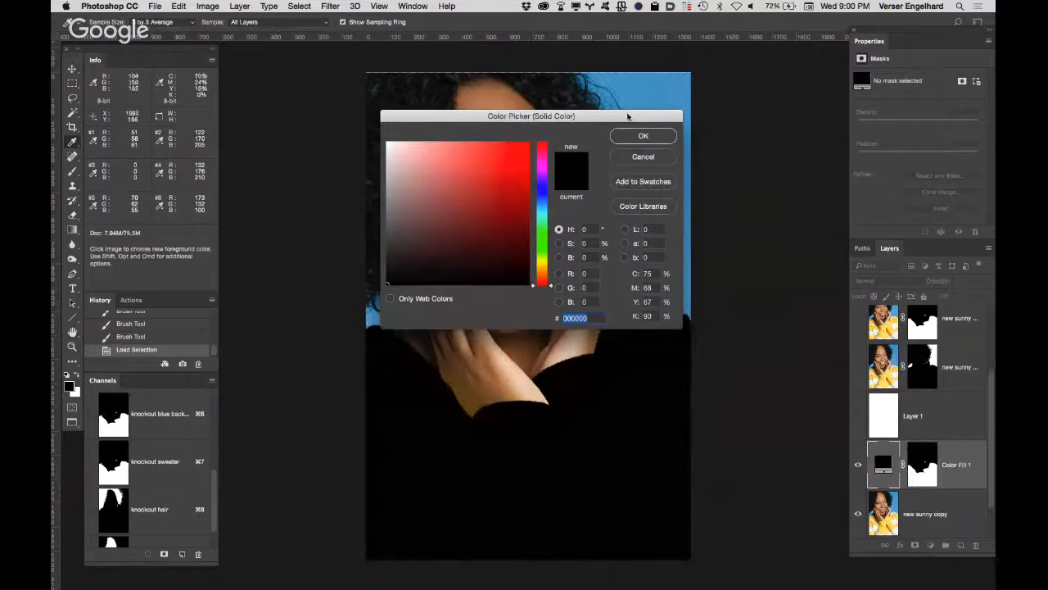
{"action": "left_click_drag", "start_coordinate": [631, 116], "coordinate": [893, 110]}
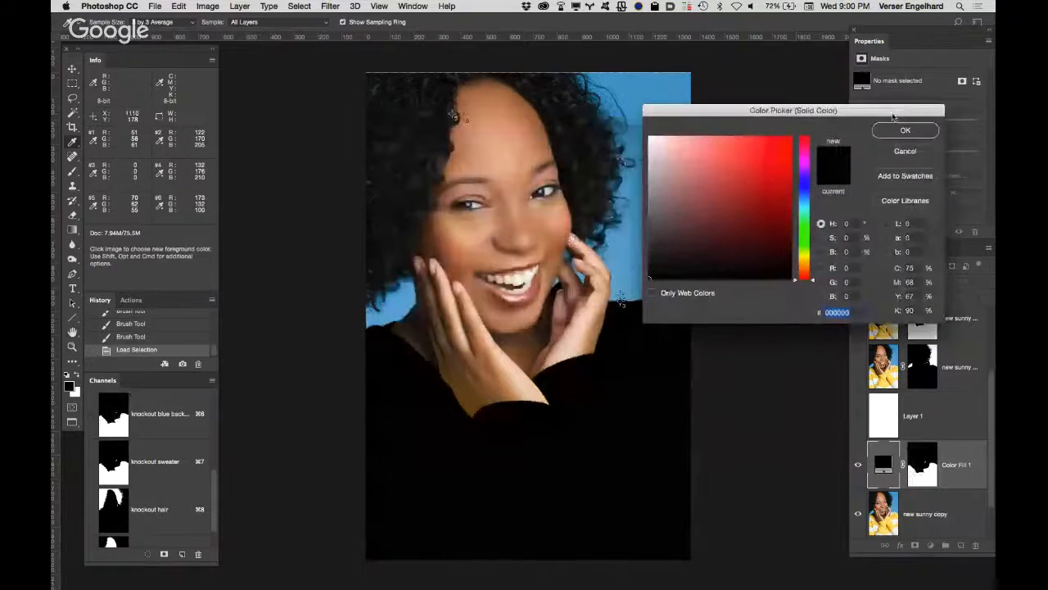
{"action": "left_click", "coordinate": [782, 153]}
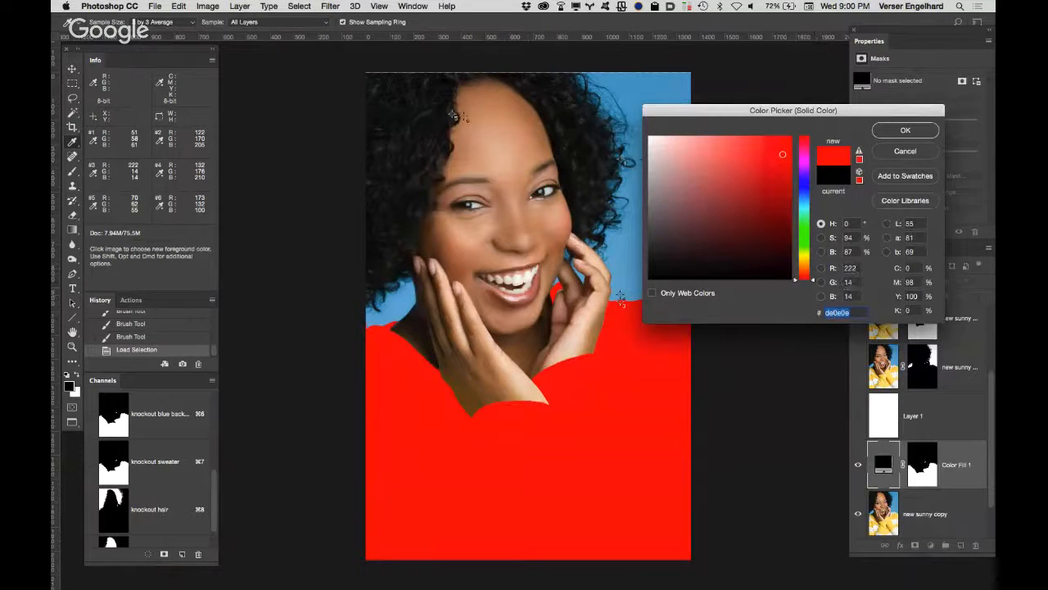
{"action": "left_click", "coordinate": [924, 130]}
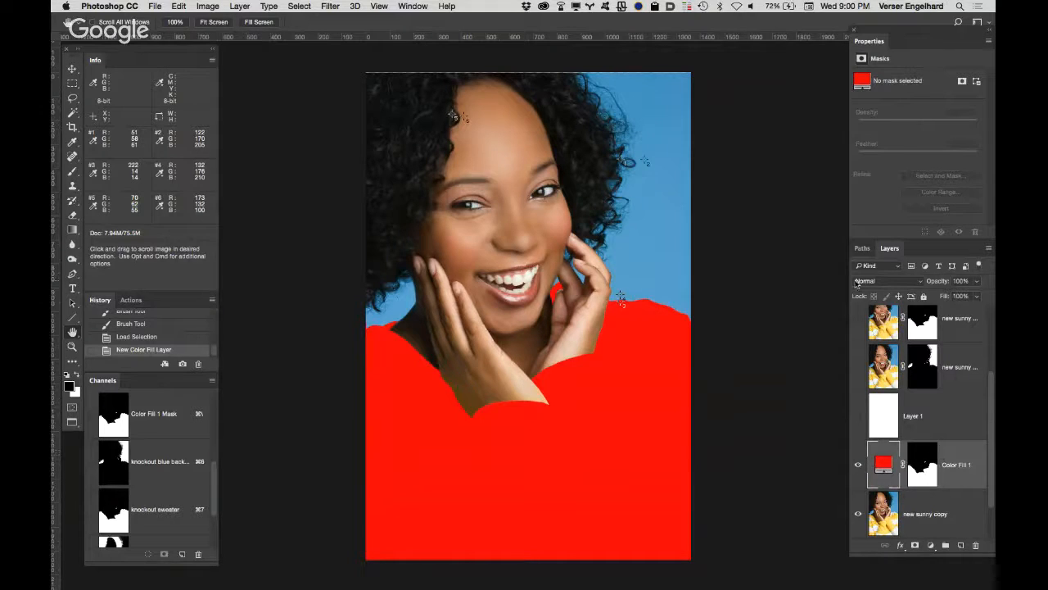
Step: Set the sweater's colour fill layer to the Color blend mode and change its fill to blue (#0e83de)
{"action": "left_click", "coordinate": [891, 282]}
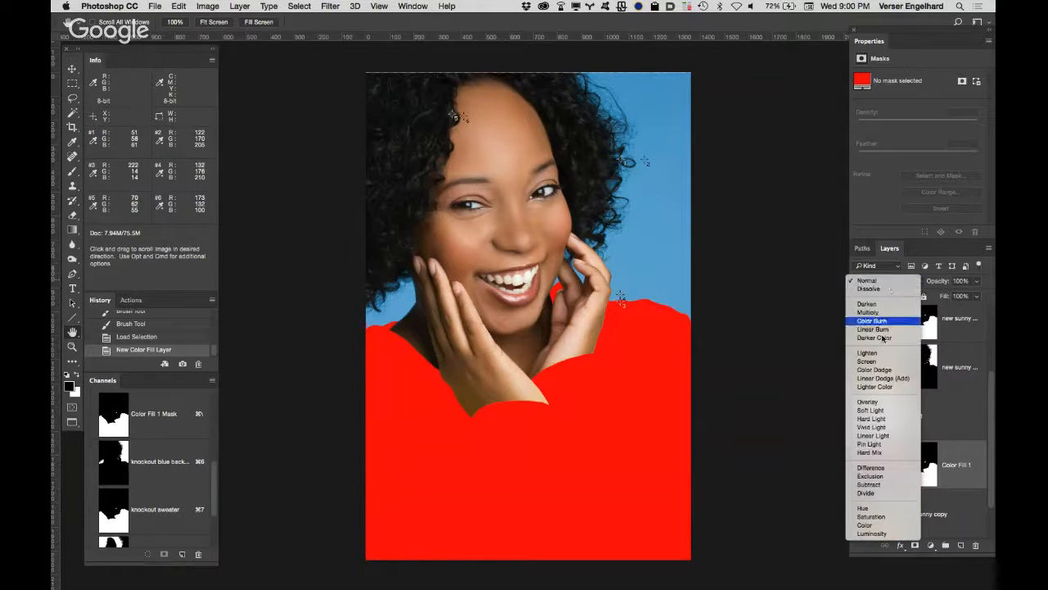
{"action": "left_click", "coordinate": [854, 528]}
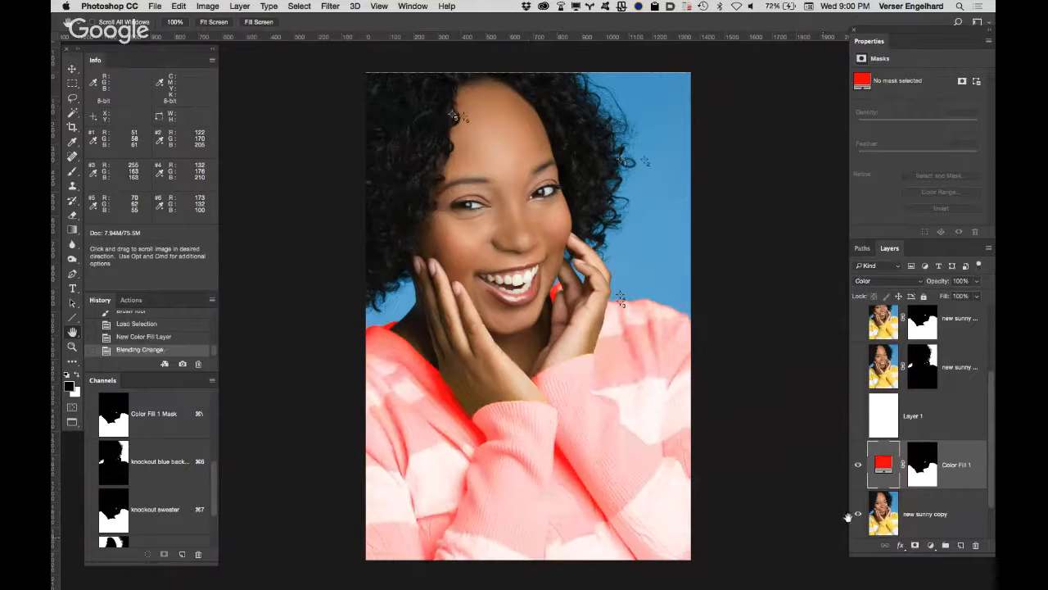
{"action": "double_click", "coordinate": [882, 464]}
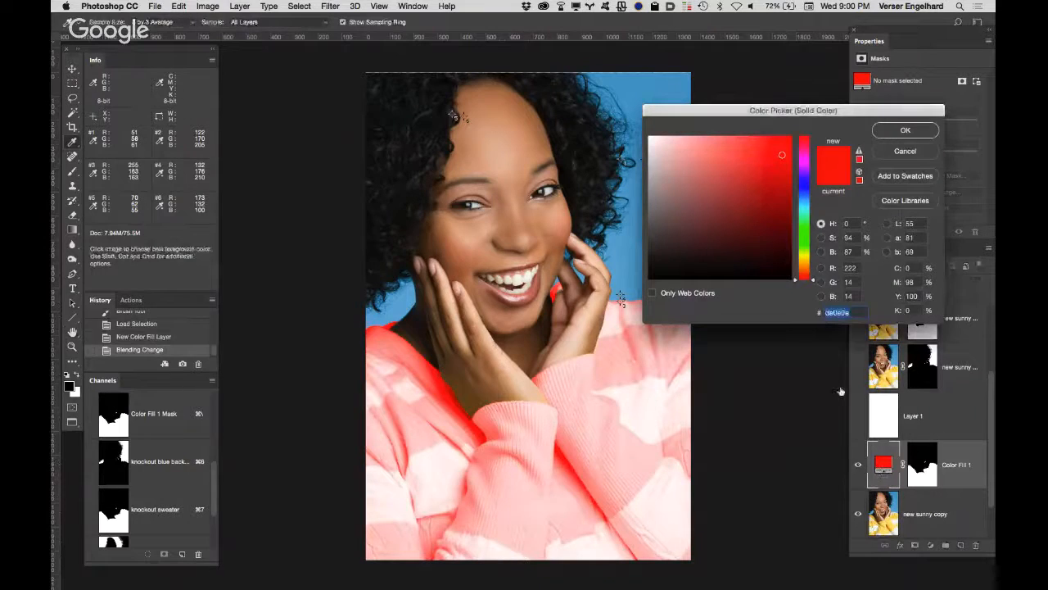
{"action": "left_click_drag", "start_coordinate": [812, 197], "coordinate": [807, 187]}
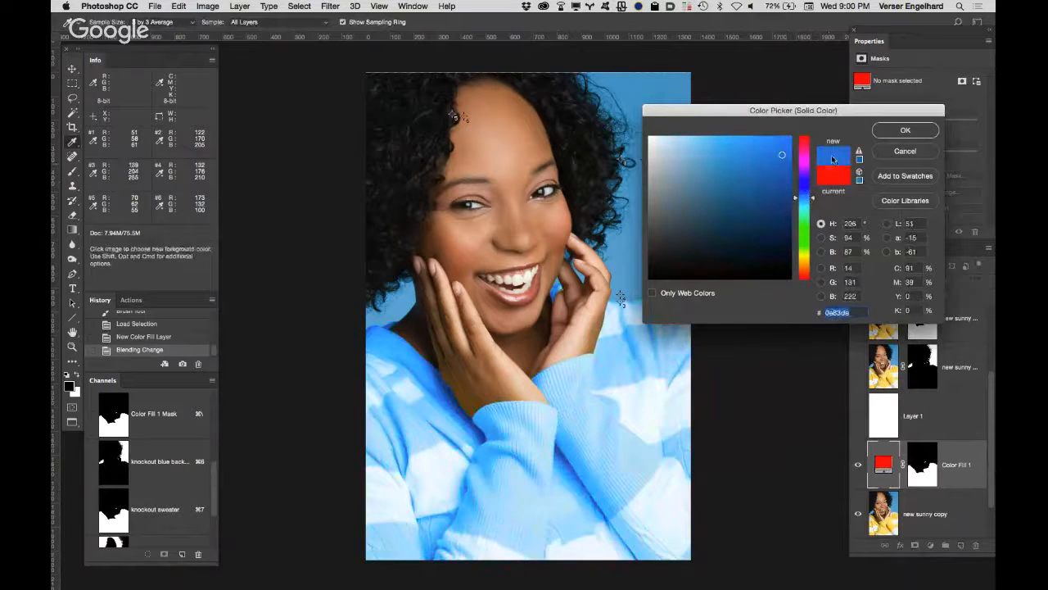
{"action": "left_click", "coordinate": [904, 130]}
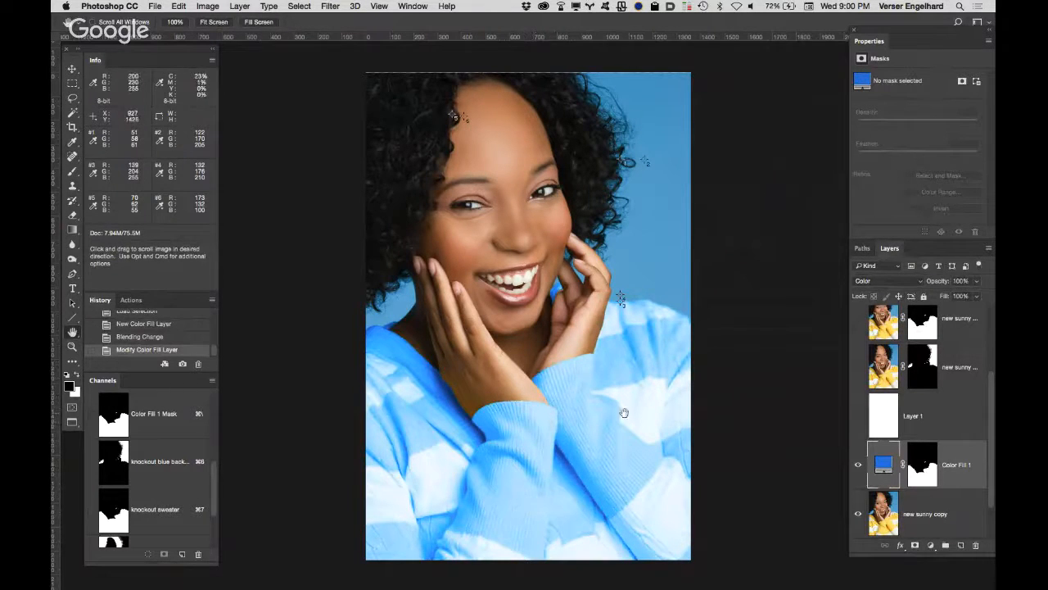
Step: Lower the saturation of the sweater's blue fill to 45% (#79b2de)
{"action": "double_click", "coordinate": [883, 465]}
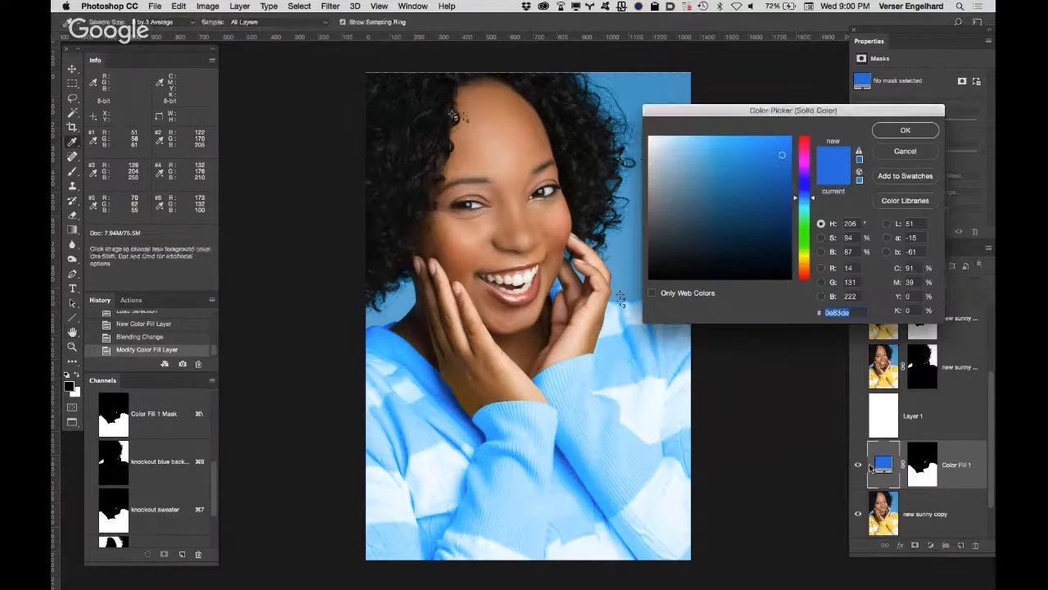
{"action": "left_click", "coordinate": [822, 238]}
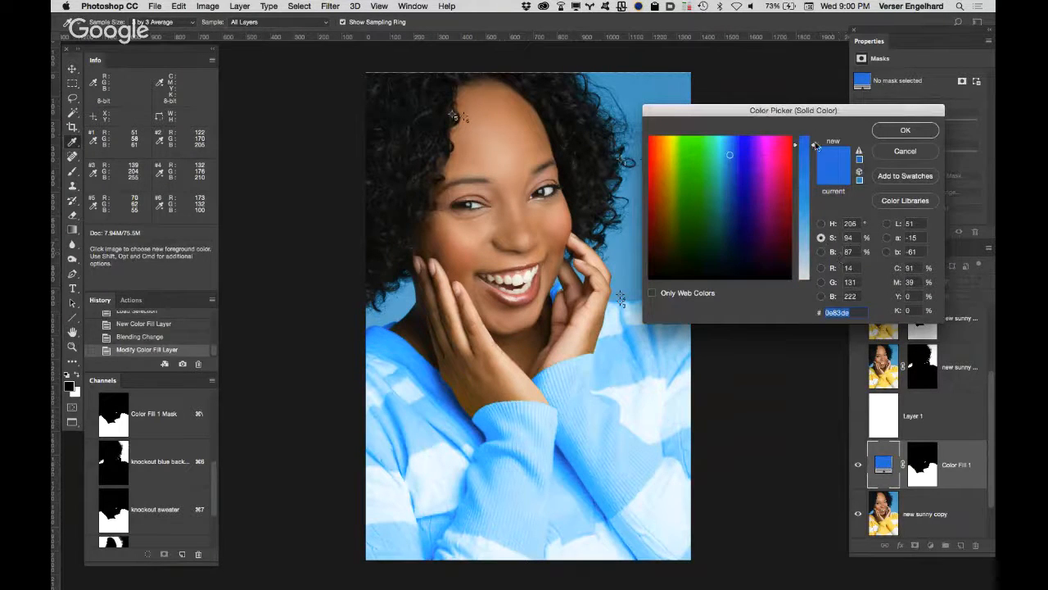
{"action": "left_click_drag", "start_coordinate": [814, 147], "coordinate": [814, 217]}
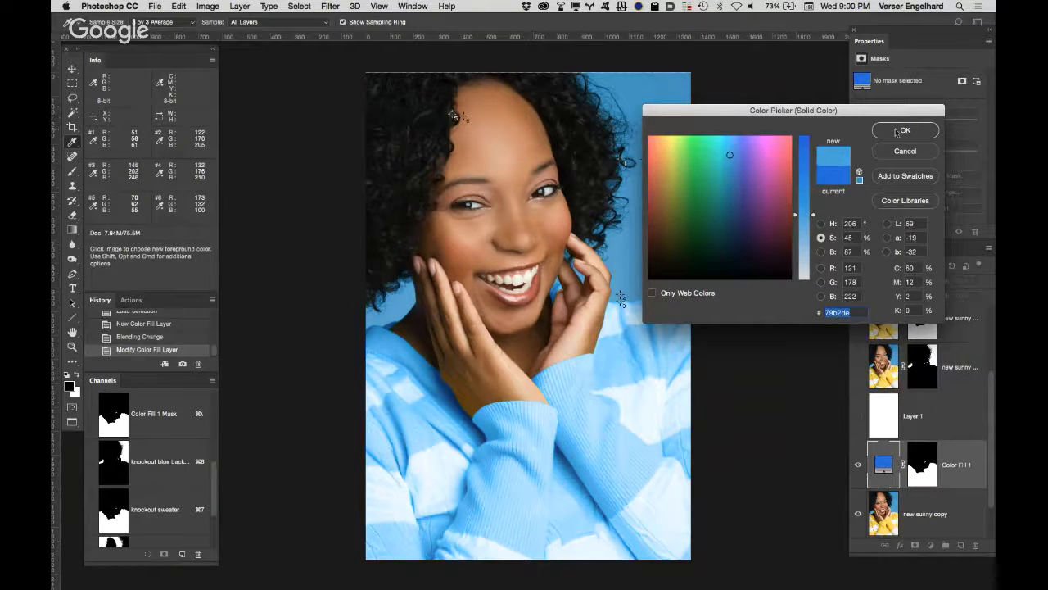
{"action": "left_click", "coordinate": [901, 130]}
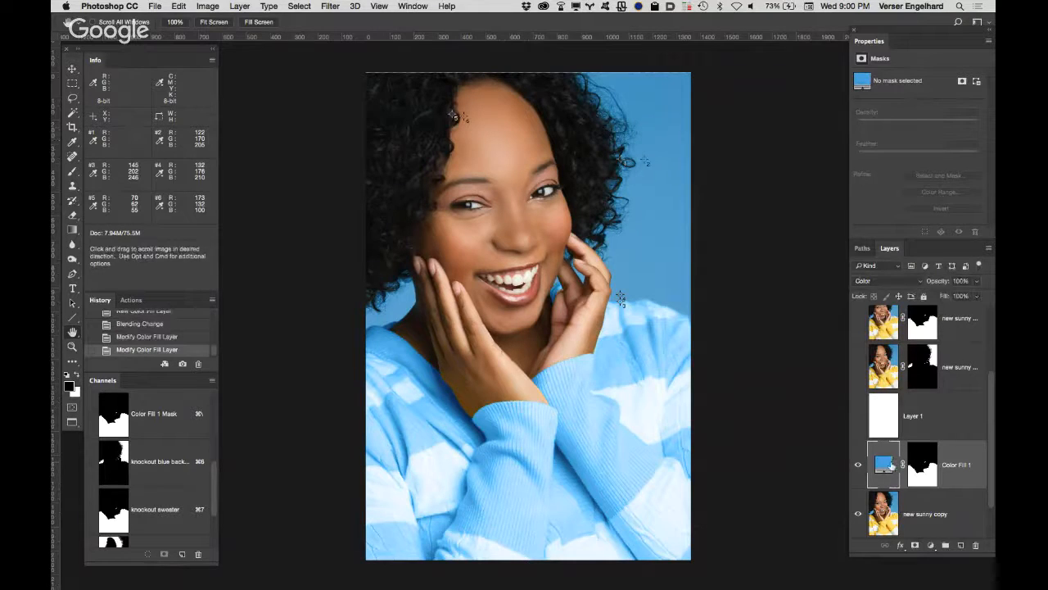
Step: Try pink (#d272cc) as the fill colour for the sweater
{"action": "double_click", "coordinate": [882, 464]}
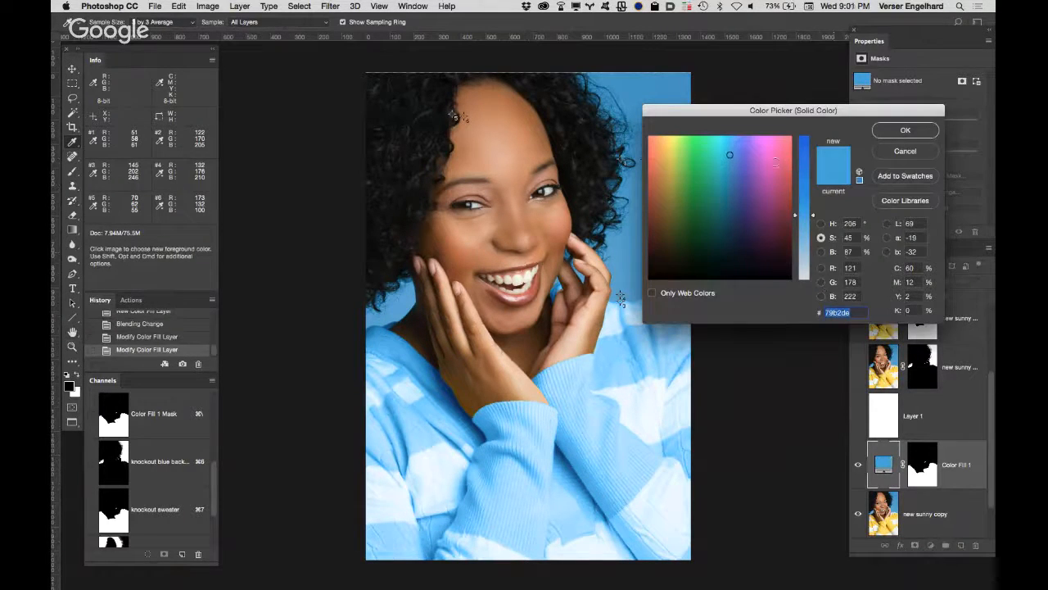
{"action": "left_click_drag", "start_coordinate": [803, 209], "coordinate": [804, 163]}
{"action": "left_click", "coordinate": [905, 130]}
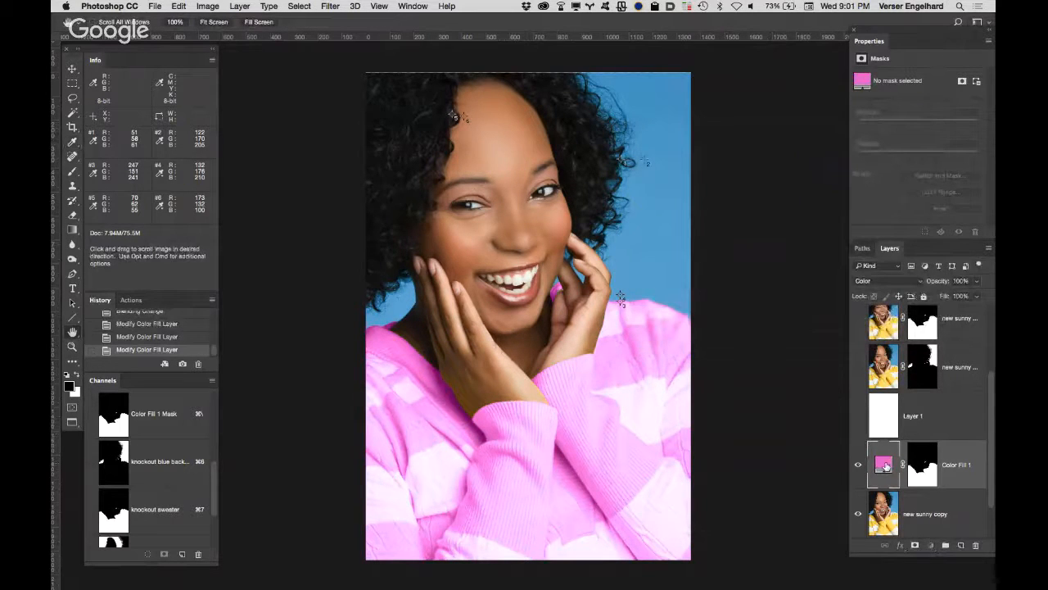
Step: Change the sweater's fill colour to a medium green
{"action": "double_click", "coordinate": [884, 464]}
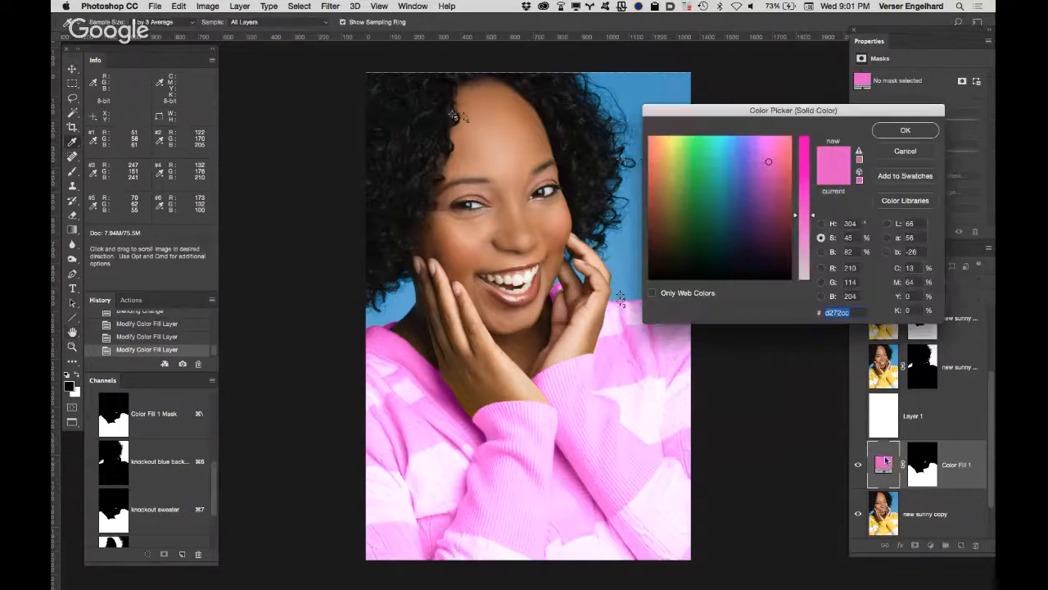
{"action": "left_click", "coordinate": [703, 168]}
{"action": "left_click", "coordinate": [898, 129]}
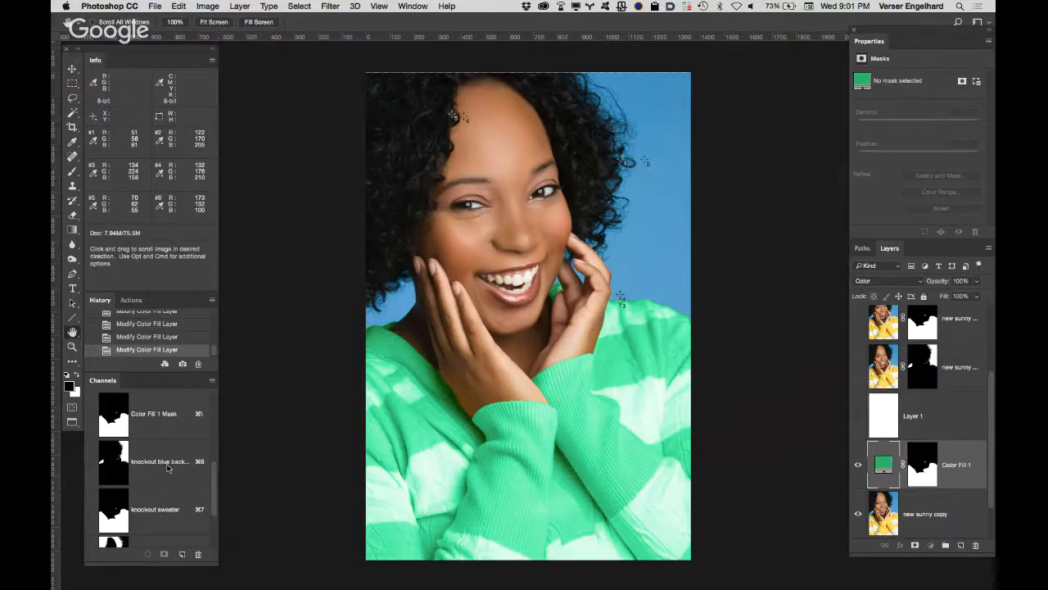
Step: Load the blue background's knockout channel as a selection
{"action": "left_click", "coordinate": [117, 467], "text": "super"}
{"action": "left_click", "coordinate": [930, 545]}
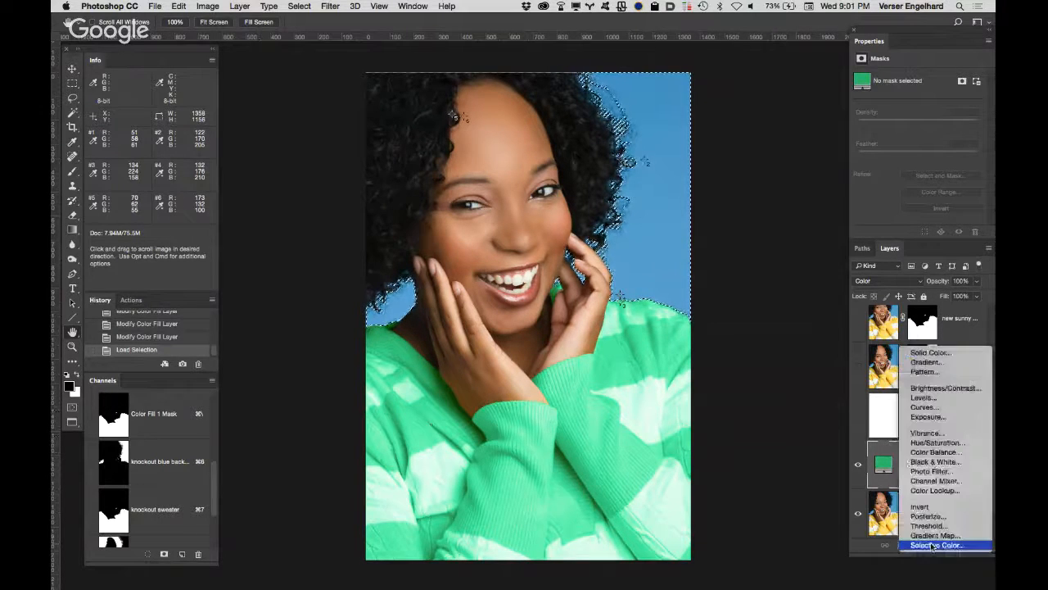
{"action": "left_click", "coordinate": [930, 352]}
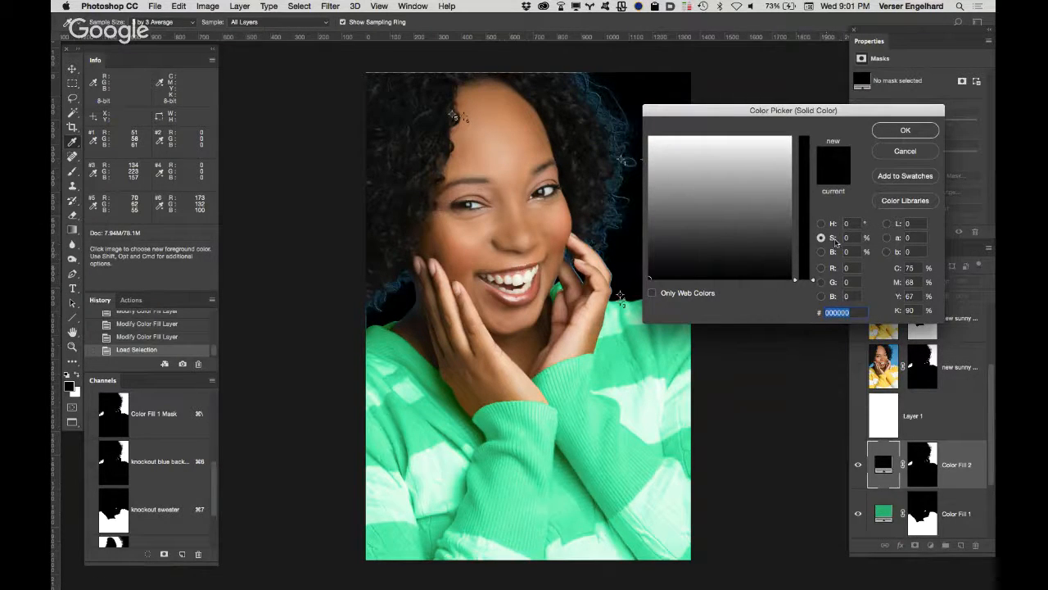
{"action": "left_click", "coordinate": [904, 152]}
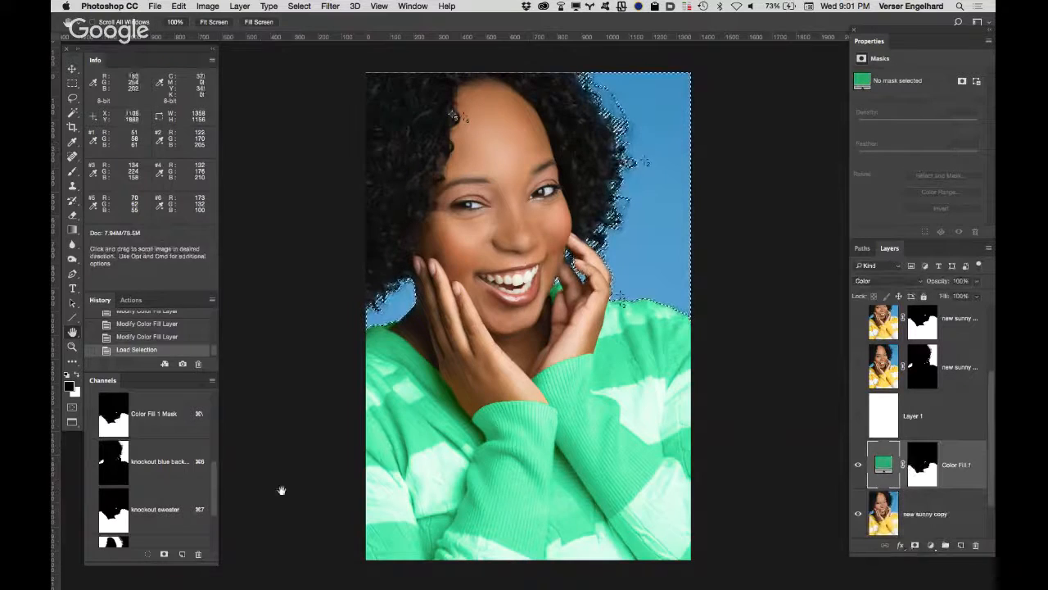
Step: Add a bright green (#00d443) Solid Color fill layer above "Color Fill 1", masked by the background selection
{"action": "left_click", "coordinate": [930, 545]}
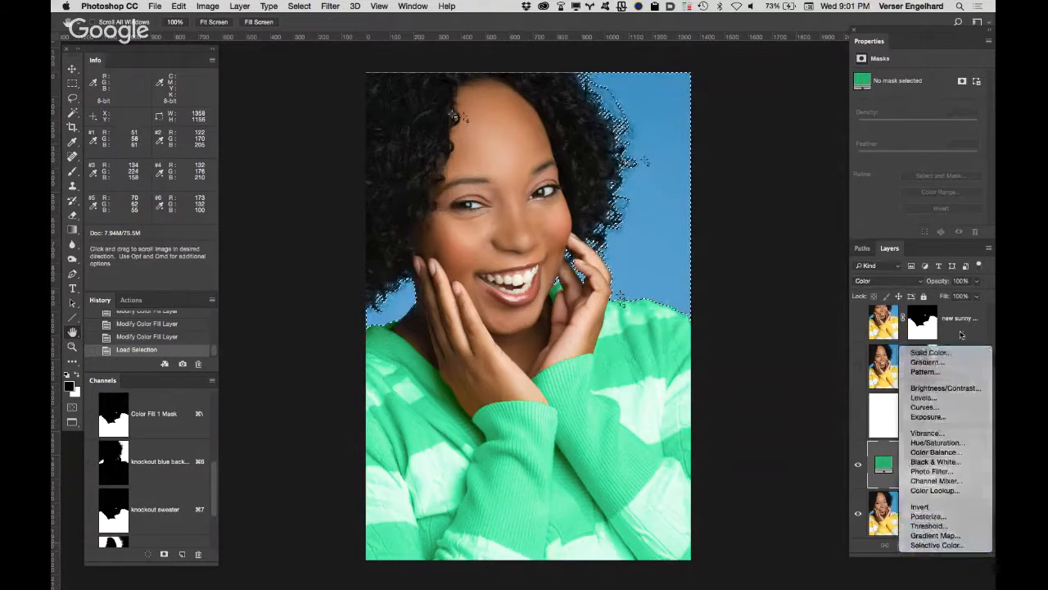
{"action": "left_click", "coordinate": [929, 352]}
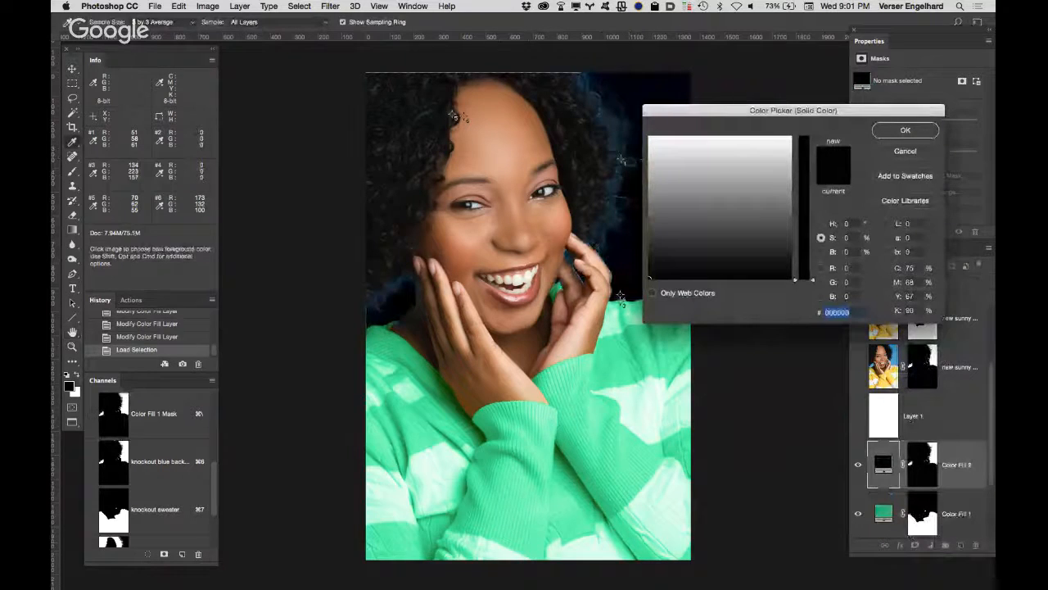
{"action": "left_click", "coordinate": [847, 268]}
{"action": "left_click", "coordinate": [822, 268]}
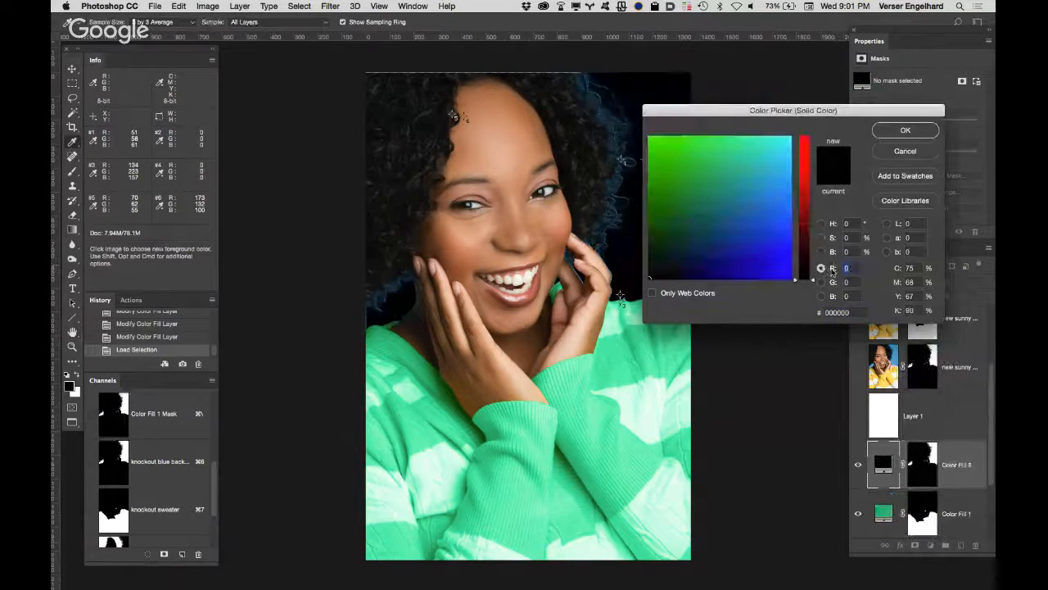
{"action": "left_click", "coordinate": [686, 160]}
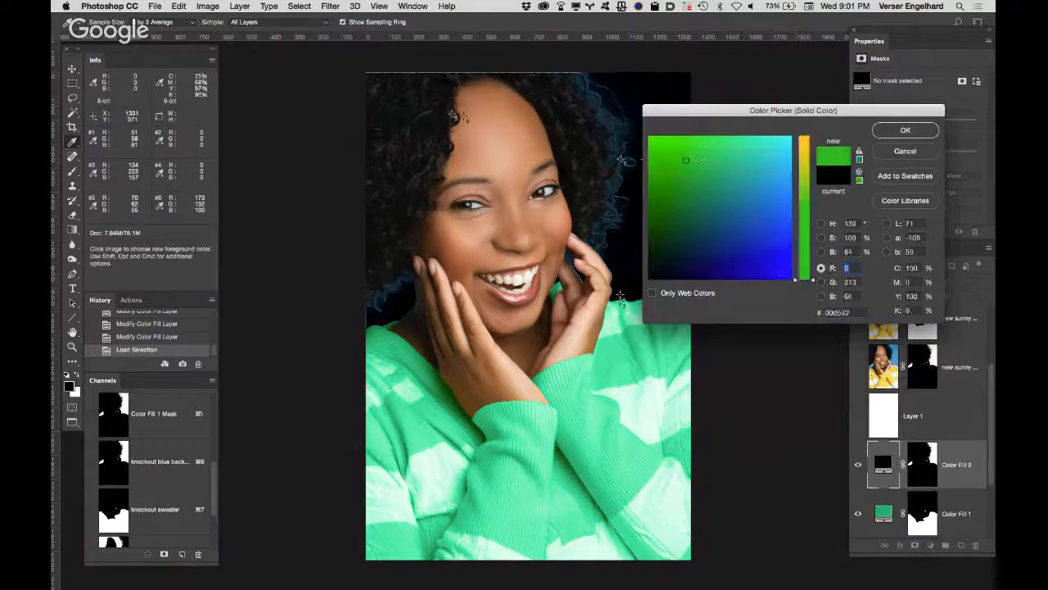
{"action": "left_click", "coordinate": [905, 131]}
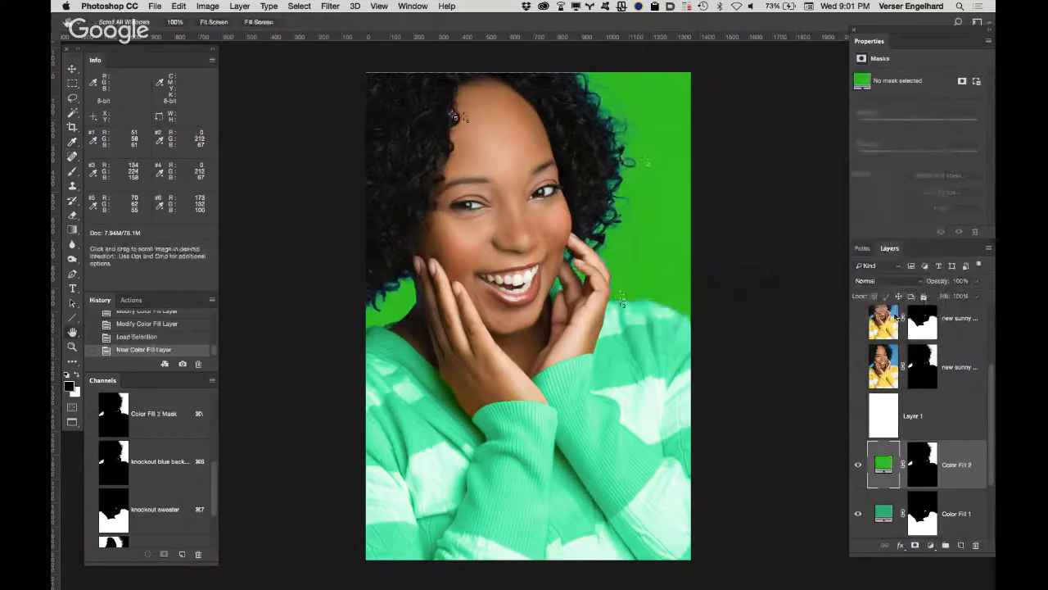
Step: Reduce the background fill's saturation to 40% and change its colour to a muted olive green (#afc073)
{"action": "double_click", "coordinate": [885, 469]}
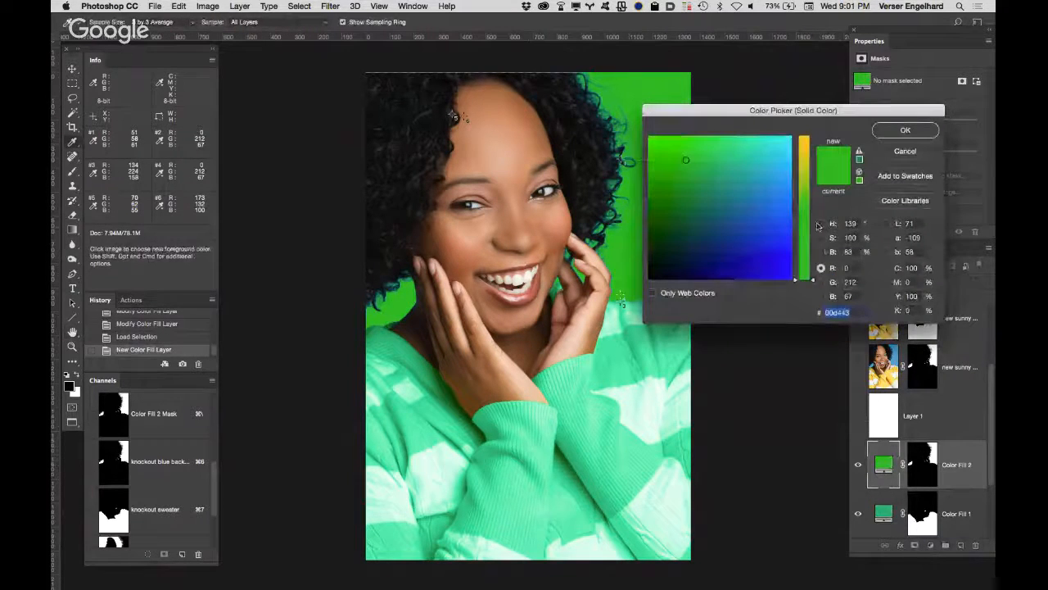
{"action": "left_click", "coordinate": [822, 238]}
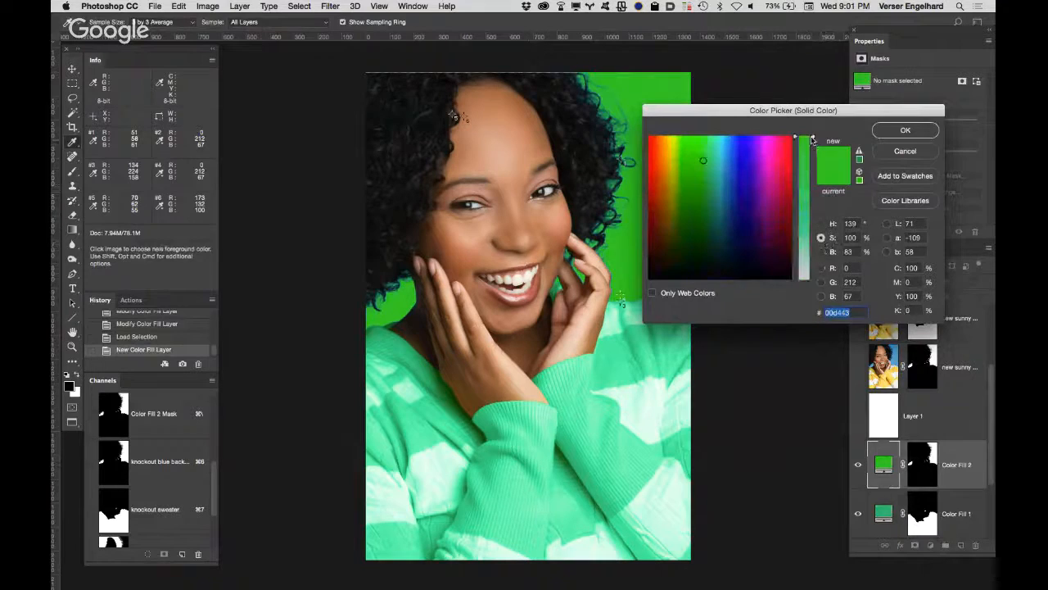
{"action": "left_click_drag", "start_coordinate": [812, 140], "coordinate": [810, 209]}
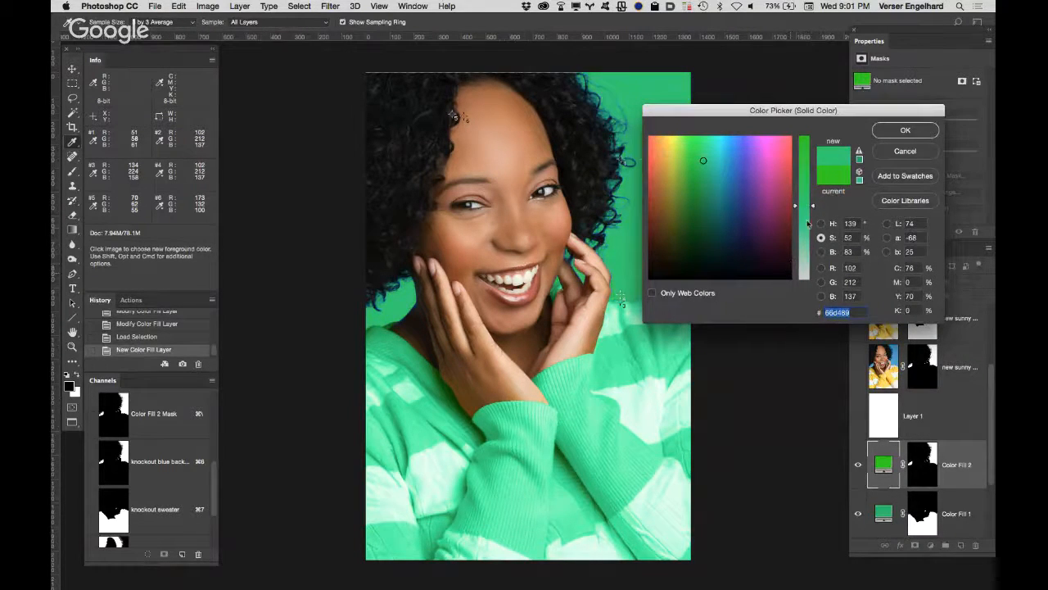
{"action": "left_click_drag", "start_coordinate": [814, 206], "coordinate": [812, 225]}
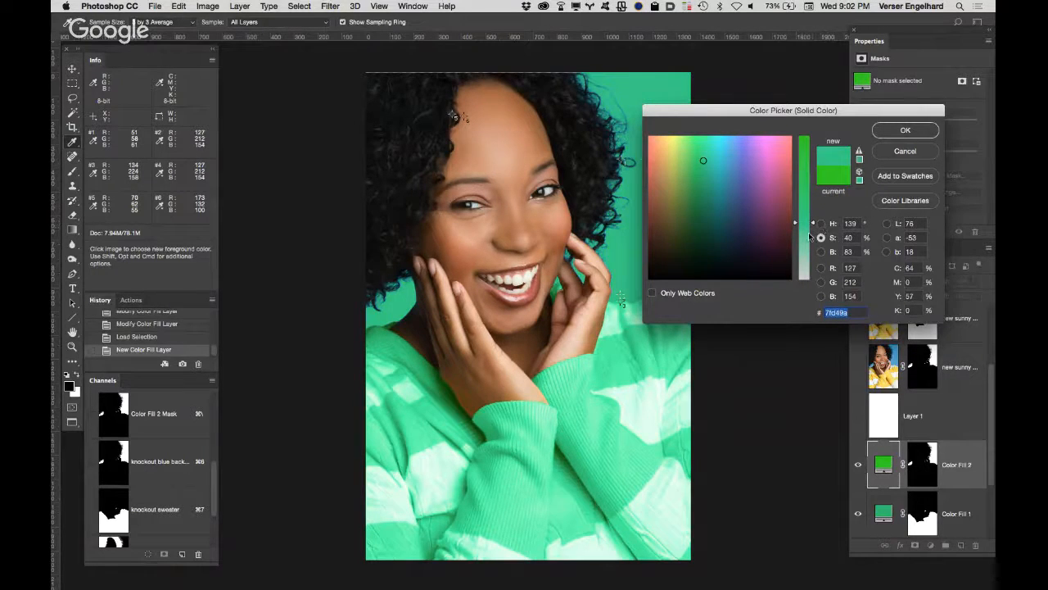
{"action": "left_click", "coordinate": [678, 170]}
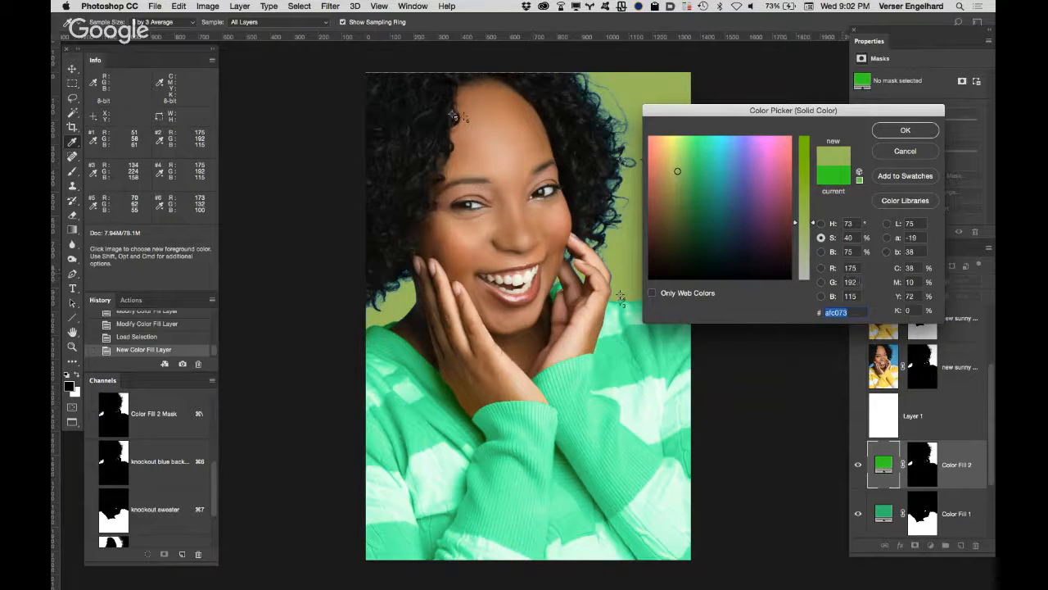
{"action": "left_click", "coordinate": [907, 131]}
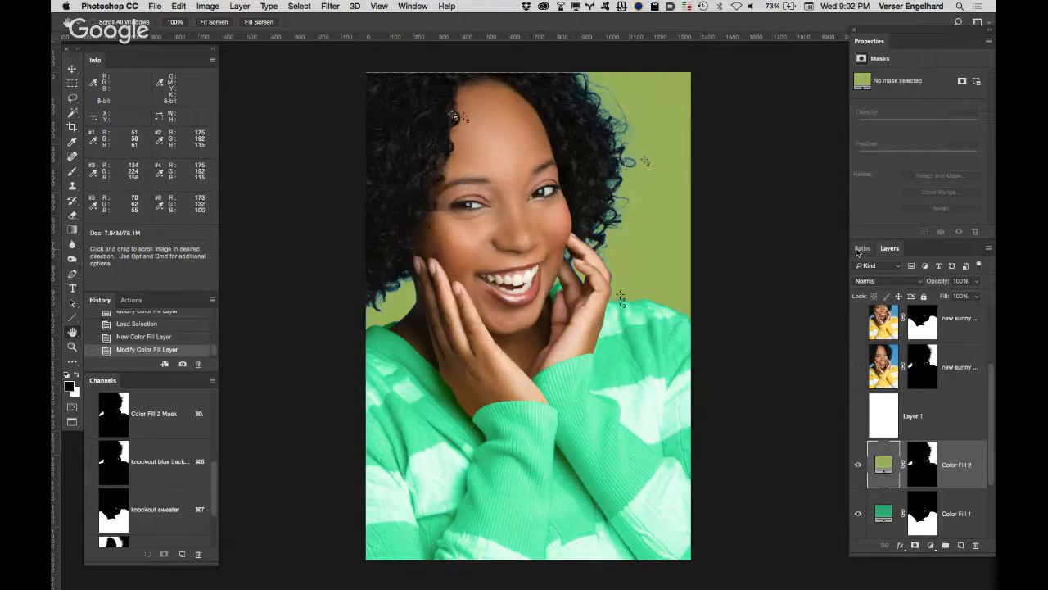
Step: Change the background fill colour to purple (#ac70bb)
{"action": "double_click", "coordinate": [884, 467]}
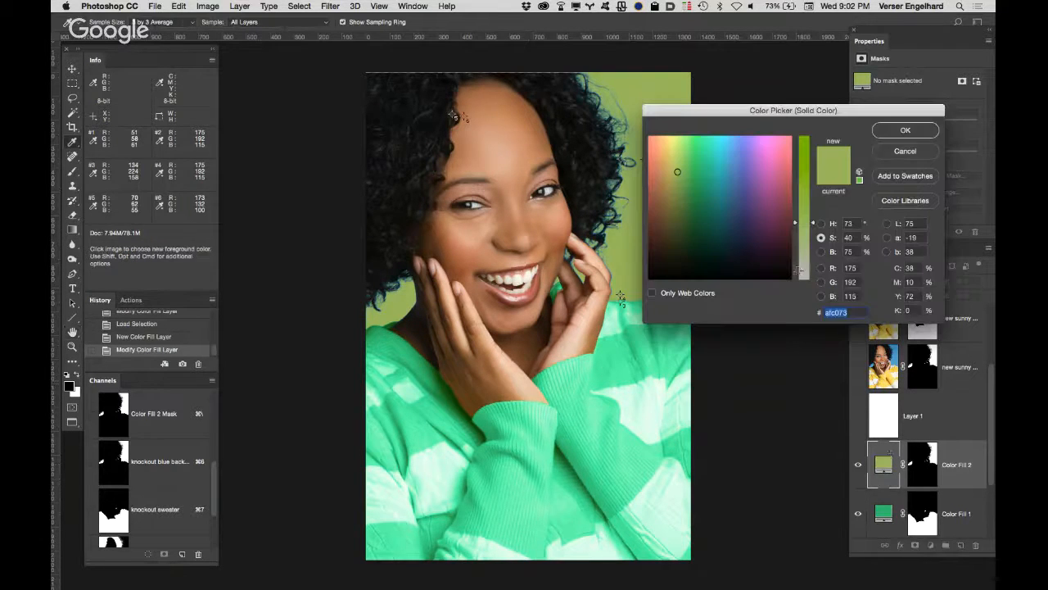
{"action": "left_click", "coordinate": [763, 174]}
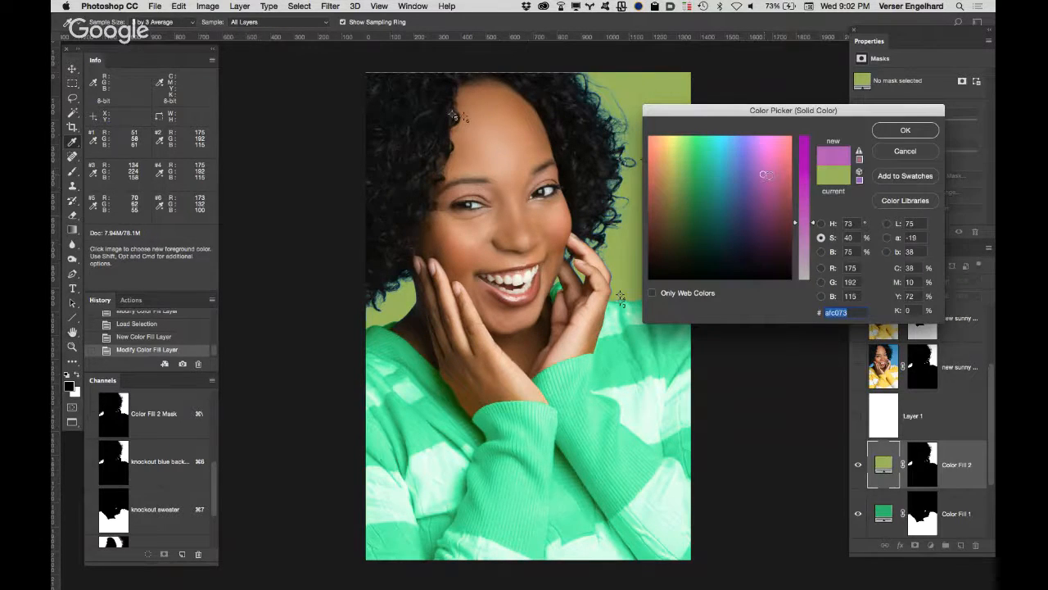
{"action": "left_click", "coordinate": [906, 130]}
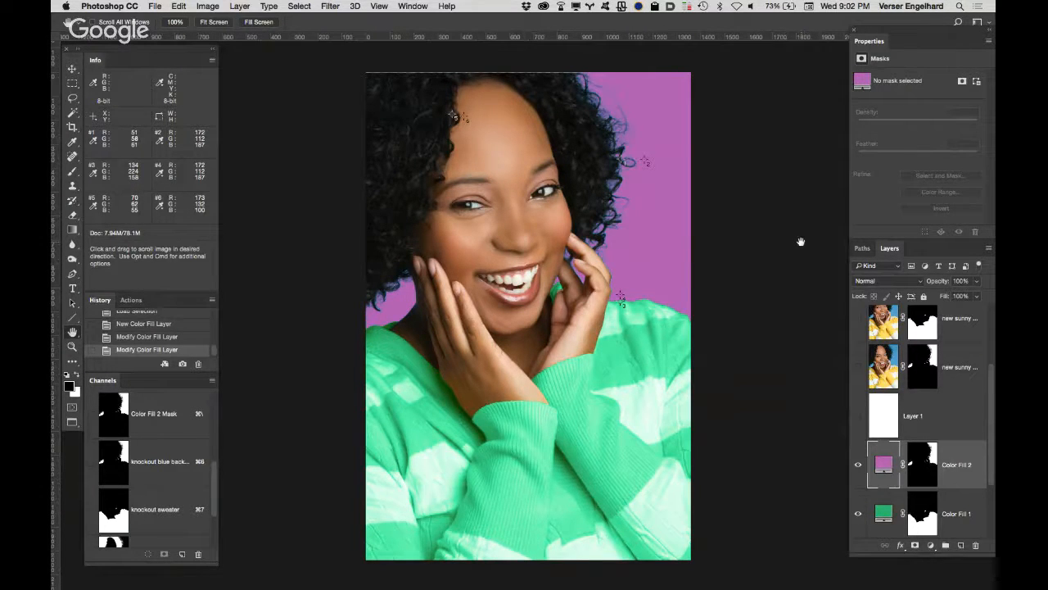
Step: Hide the "Color Fill 2" and "Color Fill 1" layers and show the white "Layer 1"
{"action": "left_click", "coordinate": [858, 468]}
{"action": "left_click", "coordinate": [858, 514]}
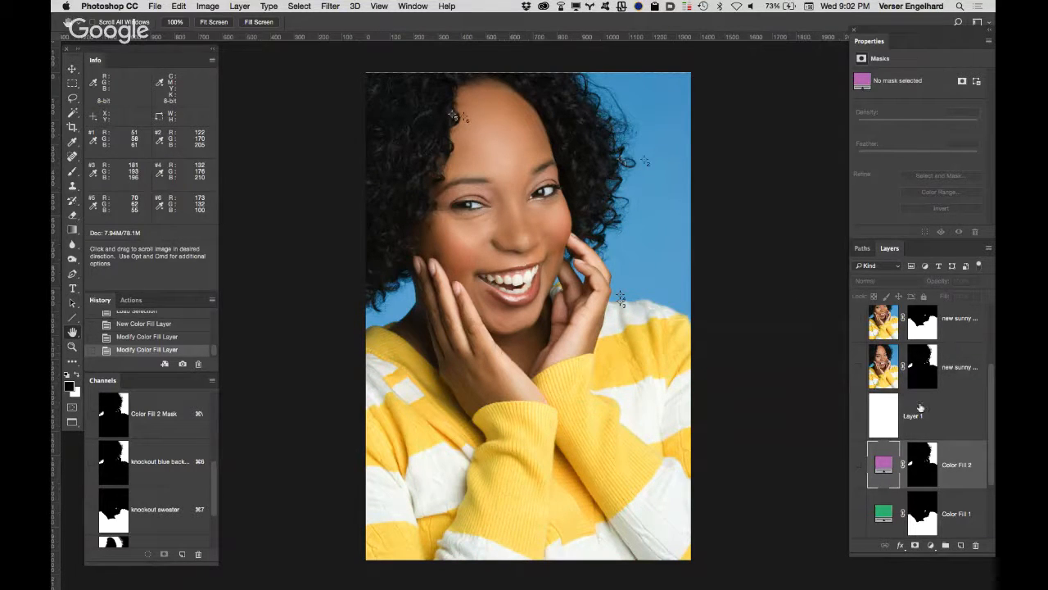
{"action": "left_click", "coordinate": [859, 415]}
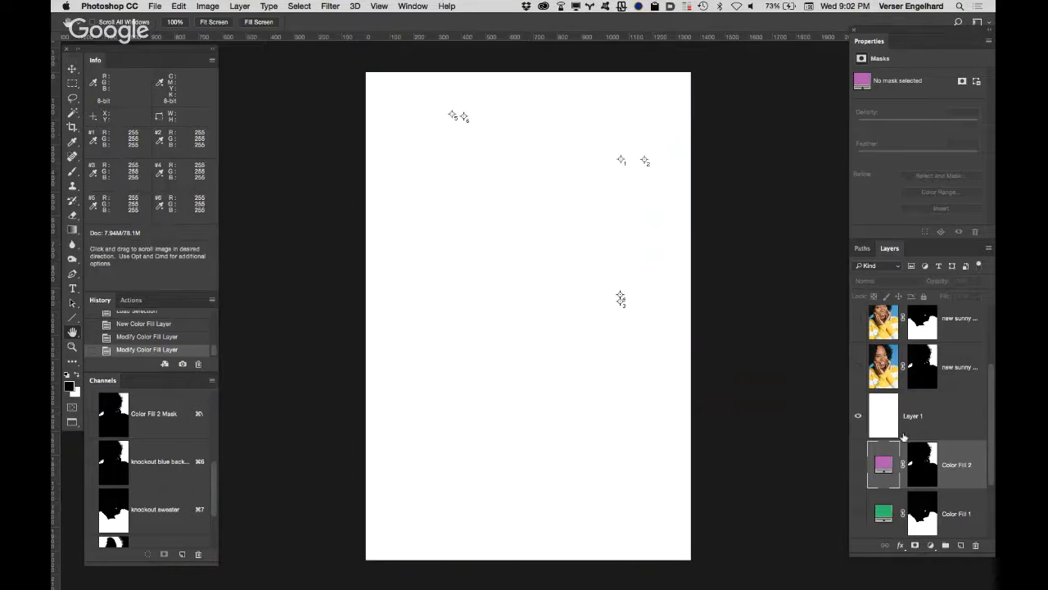
Step: View the masked blue background layer by itself over the white layer, and hide it again
{"action": "left_click", "coordinate": [858, 369]}
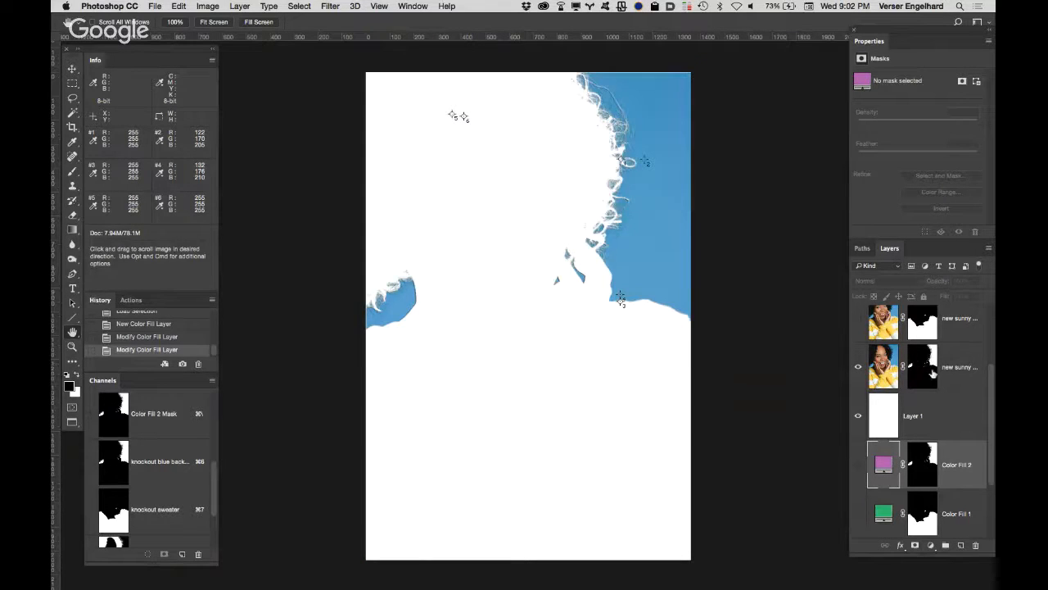
{"action": "left_click_drag", "start_coordinate": [989, 386], "coordinate": [992, 328]}
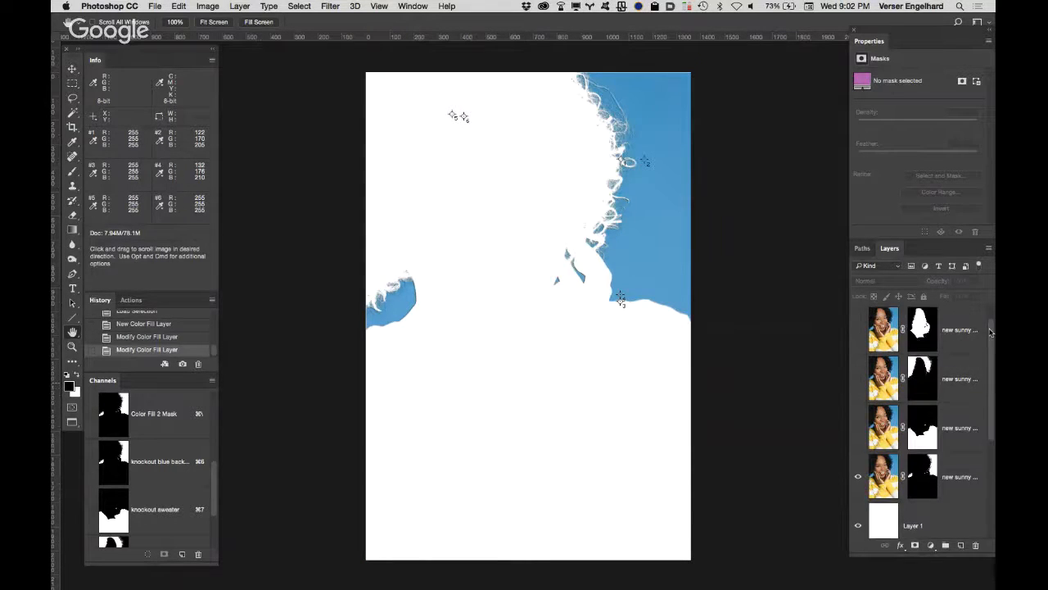
{"action": "left_click", "coordinate": [858, 476]}
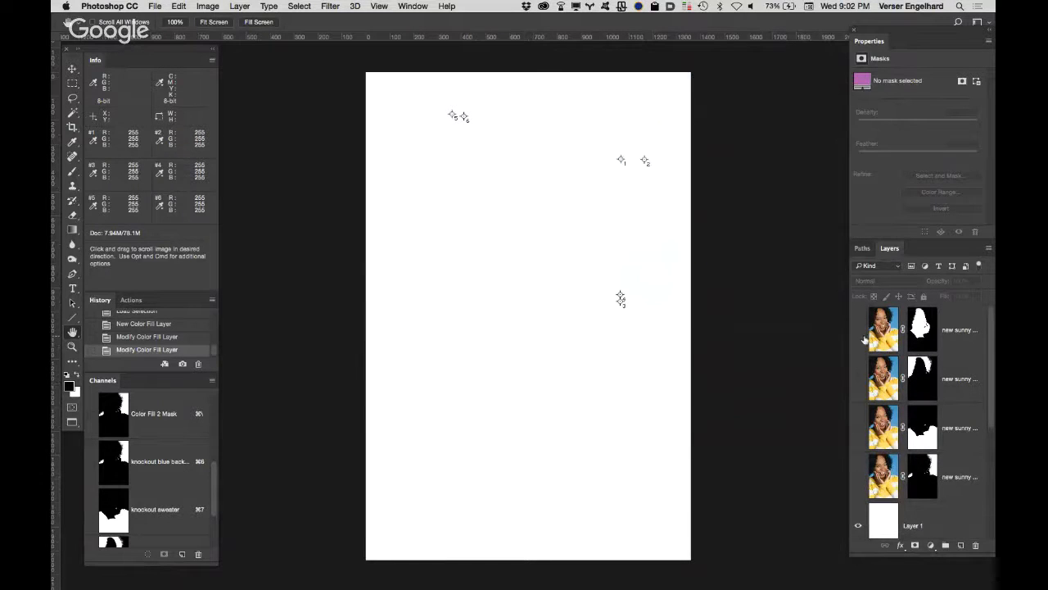
Step: Show the masked hair layer over the white layer and select its image for painting along the outer curls
{"action": "left_click", "coordinate": [858, 378]}
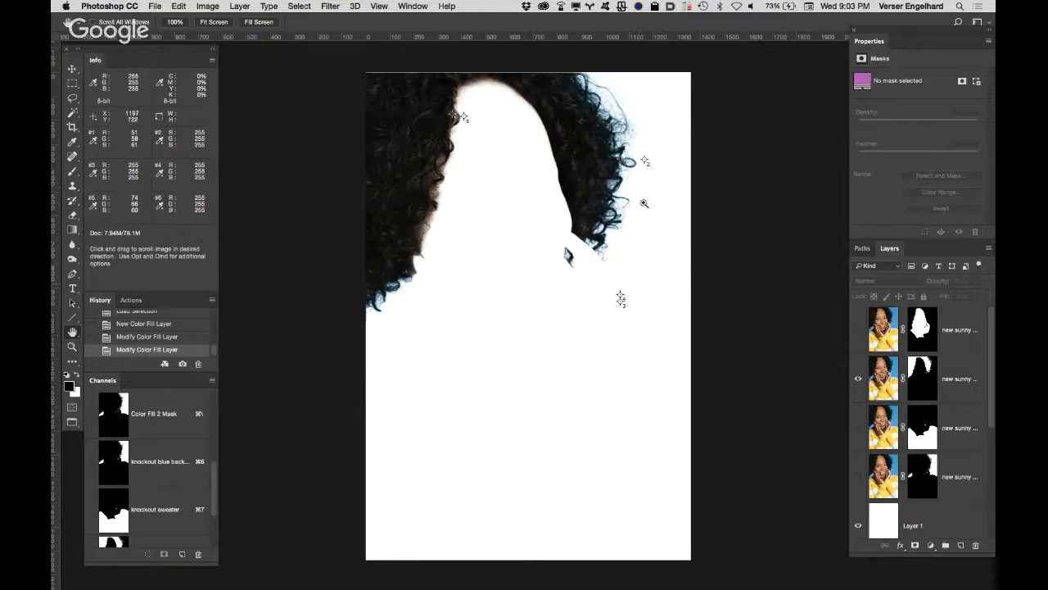
{"action": "key", "text": "z"}
{"action": "left_click", "coordinate": [629, 180]}
{"action": "left_click", "coordinate": [612, 187]}
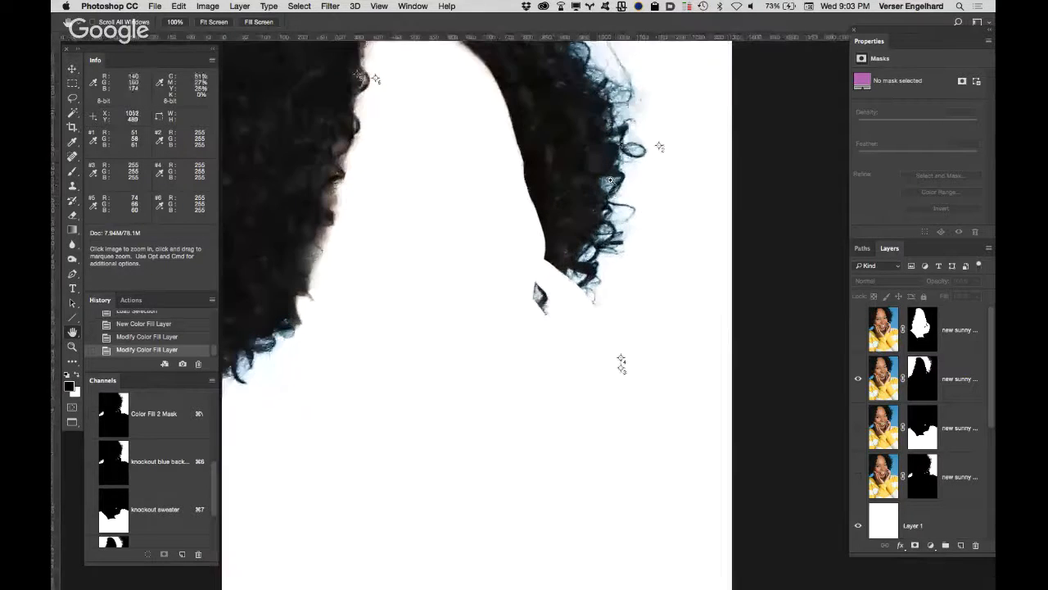
{"action": "left_click_drag", "start_coordinate": [598, 162], "coordinate": [590, 310]}
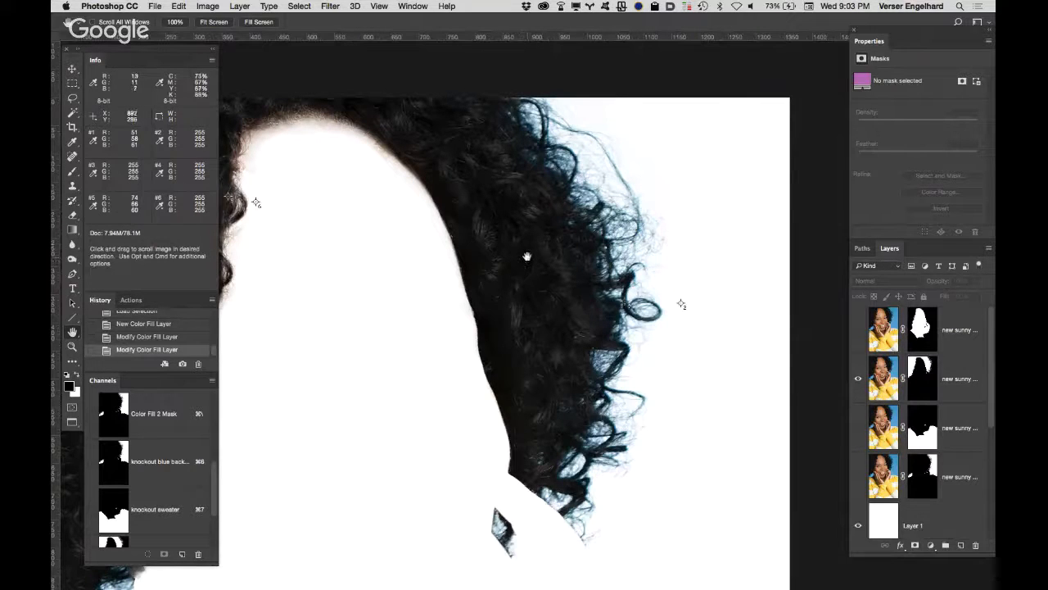
{"action": "key", "text": "b"}
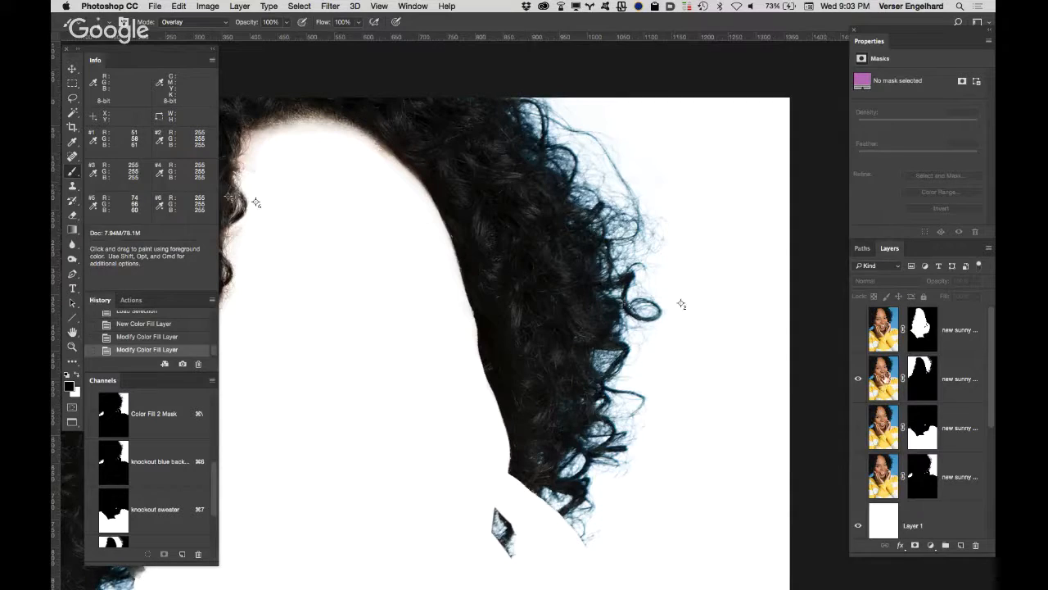
{"action": "left_click", "coordinate": [896, 372]}
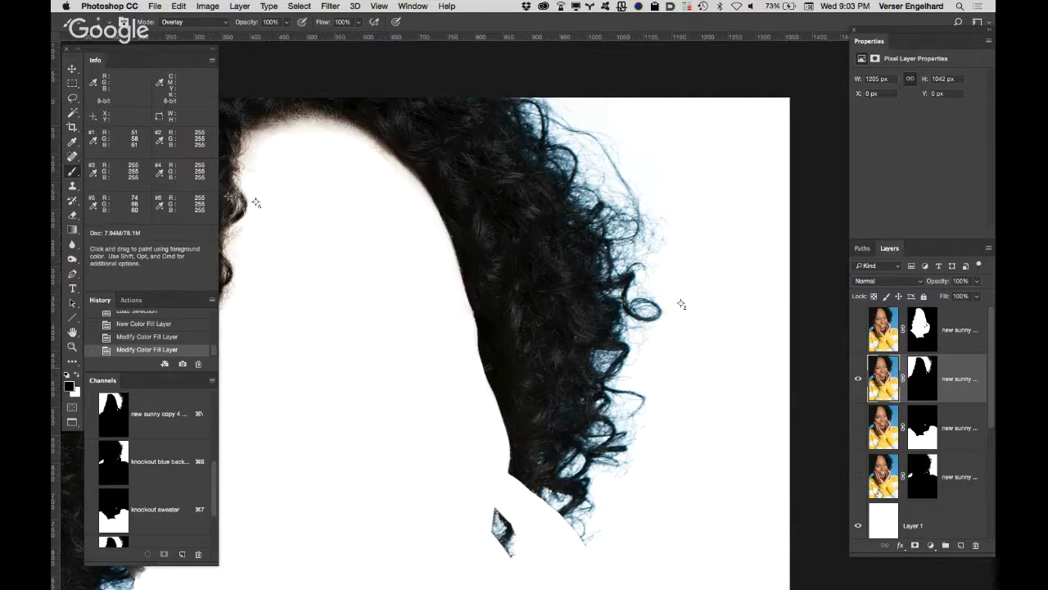
{"action": "mouse_move", "coordinate": [991, 406]}
{"action": "left_mouse_down"}
{"action": "mouse_move", "coordinate": [951, 493]}
{"action": "mouse_move", "coordinate": [991, 443]}
{"action": "mouse_move", "coordinate": [991, 415]}
{"action": "left_mouse_up"}
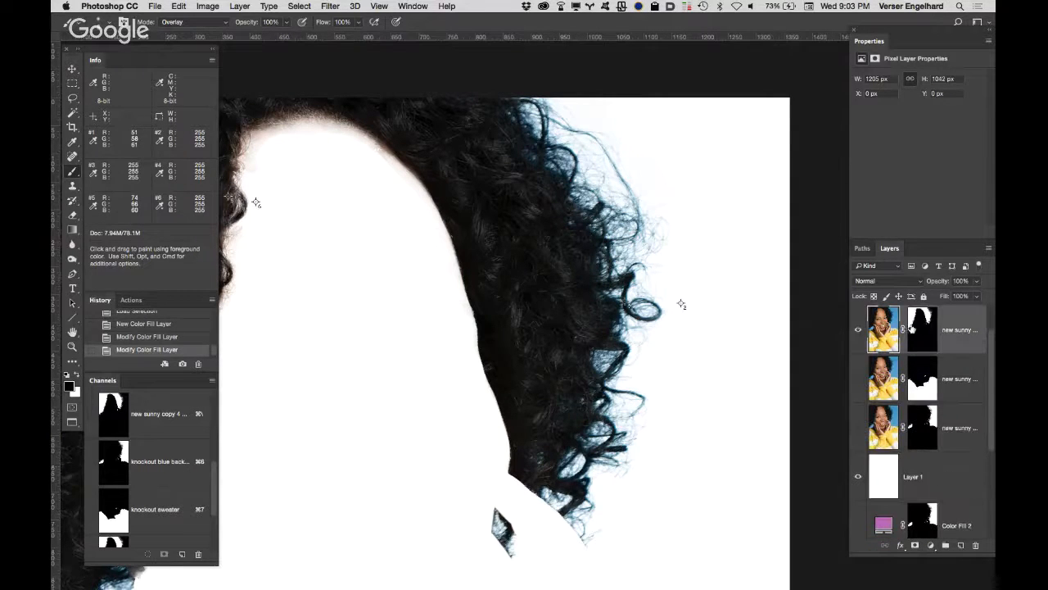
{"action": "left_click_drag", "start_coordinate": [991, 342], "coordinate": [993, 311]}
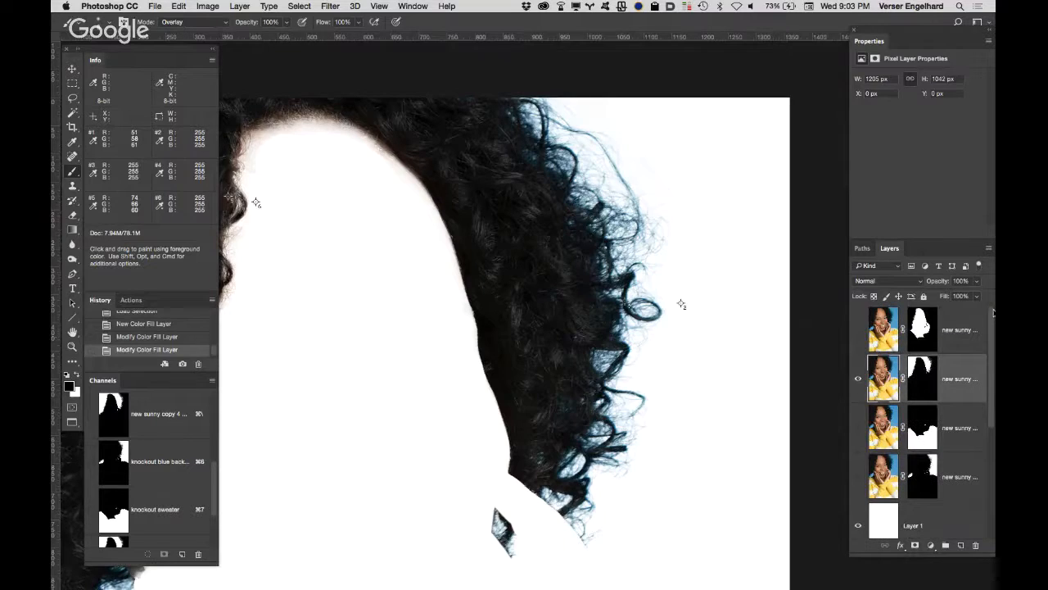
{"action": "left_click", "coordinate": [940, 516]}
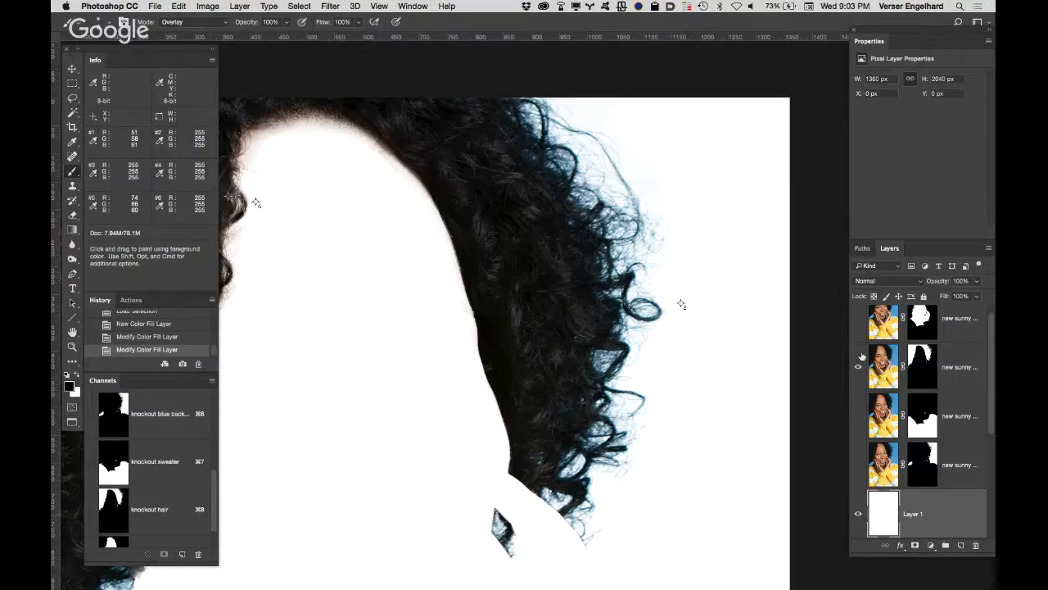
{"action": "left_click_drag", "start_coordinate": [953, 354], "coordinate": [861, 361]}
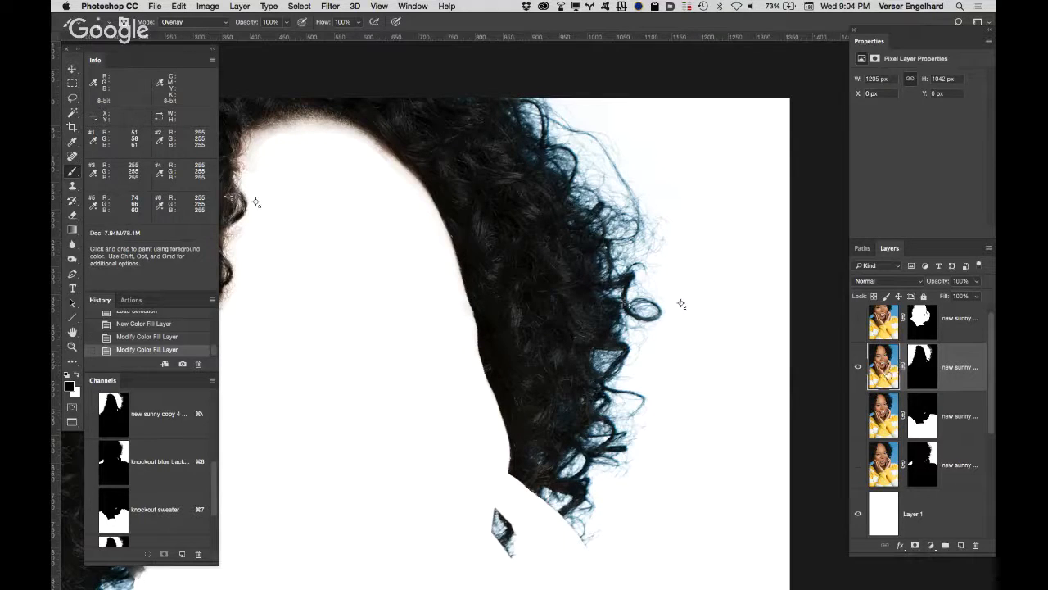
{"action": "left_click_drag", "start_coordinate": [989, 403], "coordinate": [994, 522]}
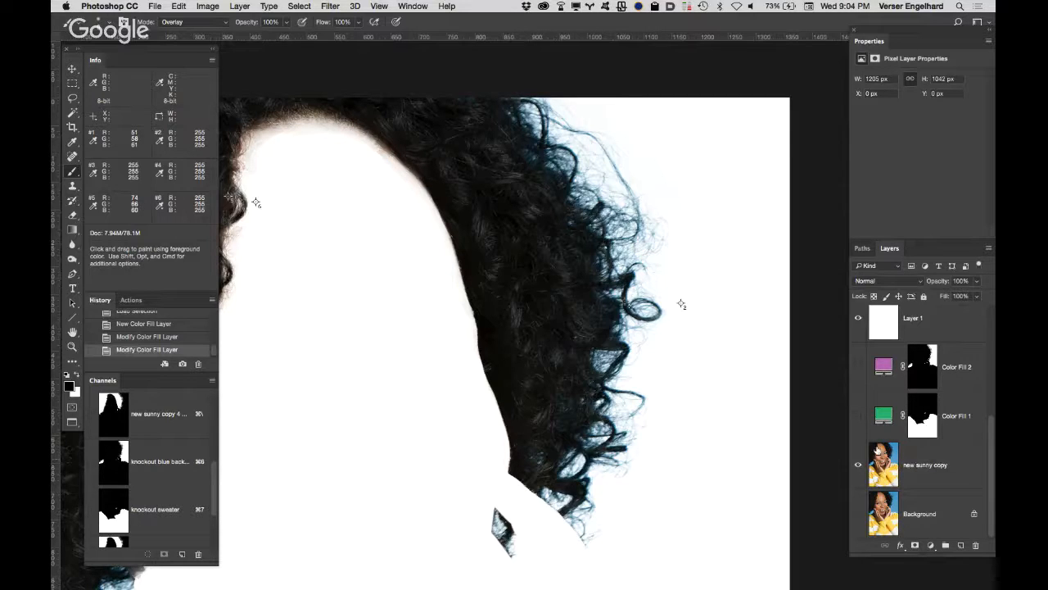
{"action": "left_click_drag", "start_coordinate": [994, 428], "coordinate": [994, 308]}
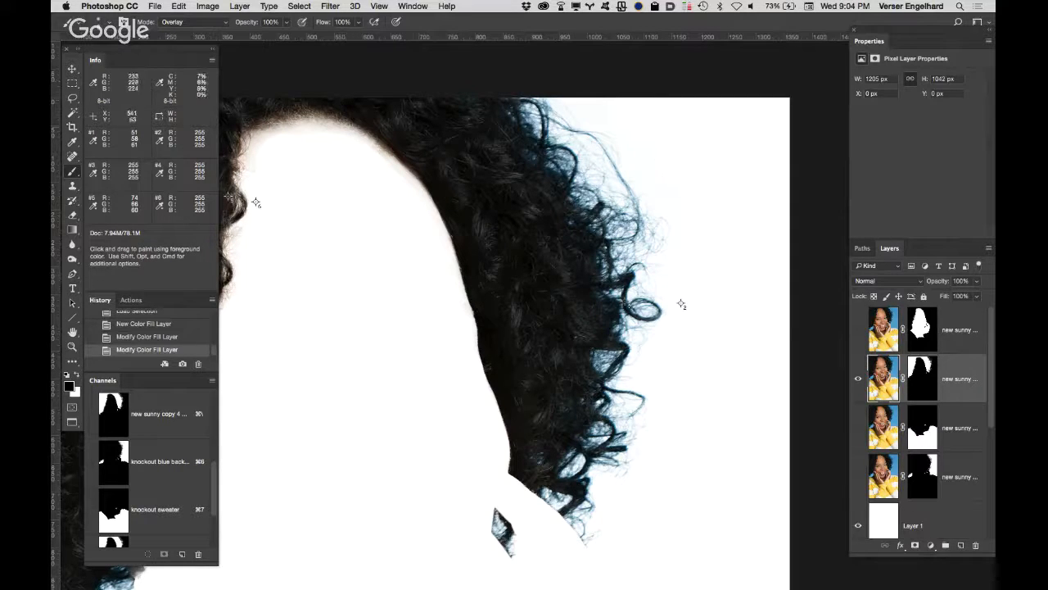
Step: Set the brush blending mode to Color and enlarge the soft brush for painting the outer hair edge
{"action": "left_click", "coordinate": [209, 25]}
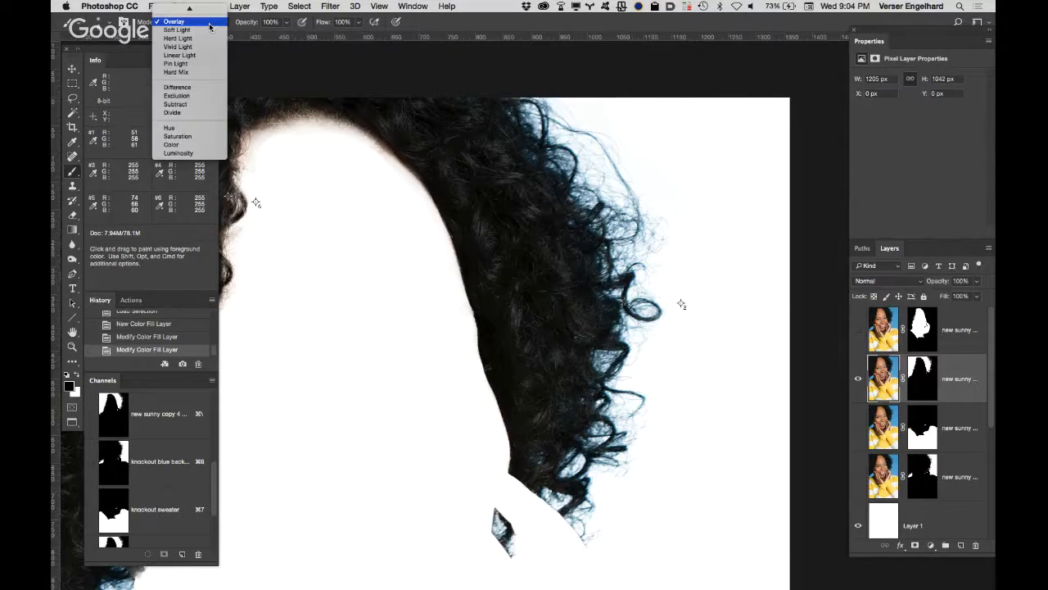
{"action": "left_click", "coordinate": [198, 146]}
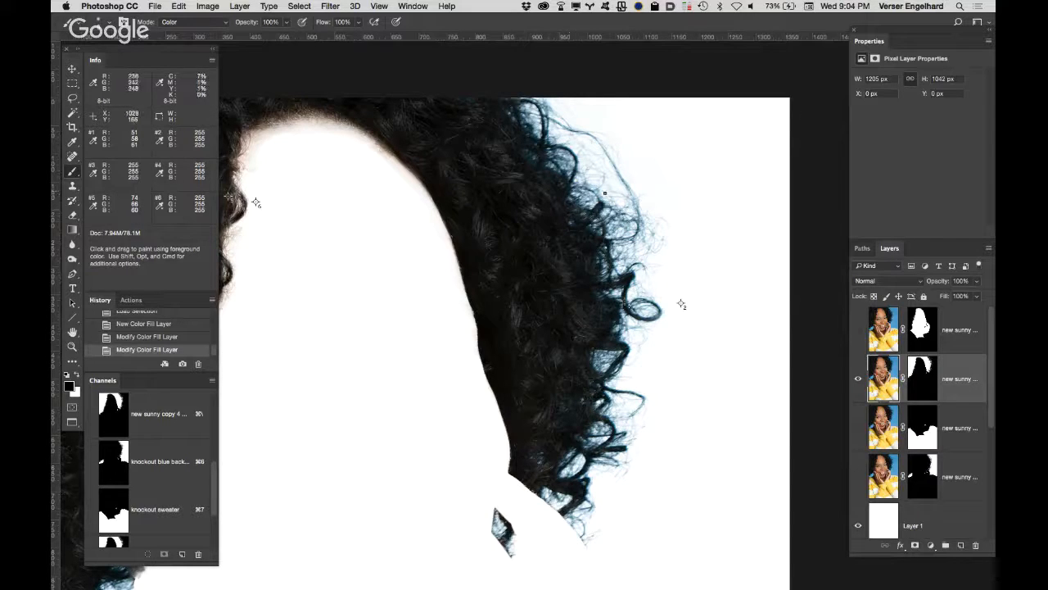
{"action": "key", "text": "super+space"}
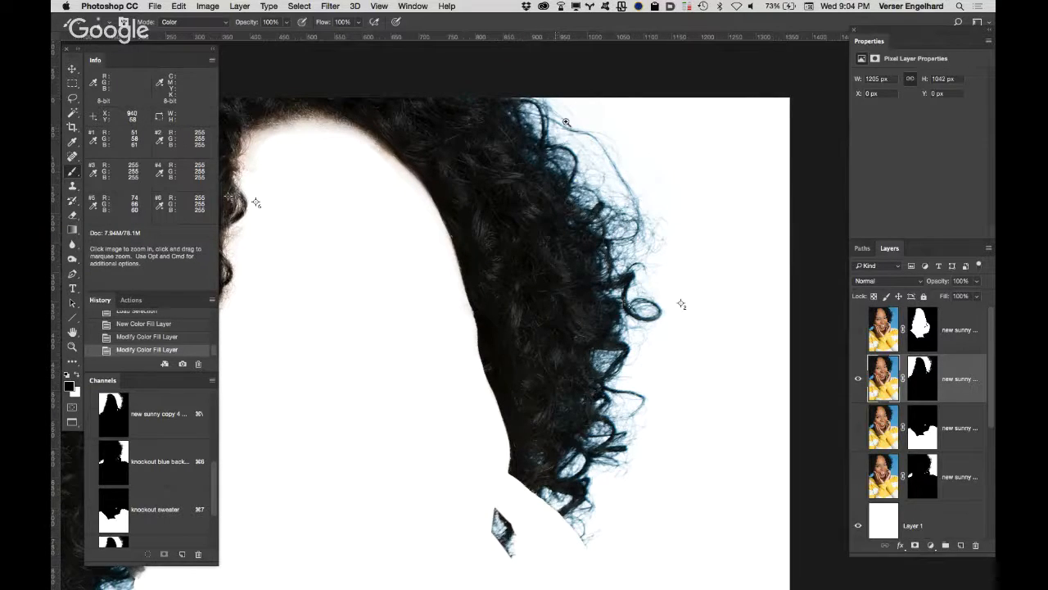
{"action": "left_click", "coordinate": [558, 138]}
{"action": "mouse_move", "coordinate": [479, 200]}
{"action": "left_mouse_down"}
{"action": "mouse_move", "coordinate": [468, 220]}
{"action": "mouse_move", "coordinate": [438, 223]}
{"action": "mouse_move", "coordinate": [439, 201]}
{"action": "left_mouse_up"}
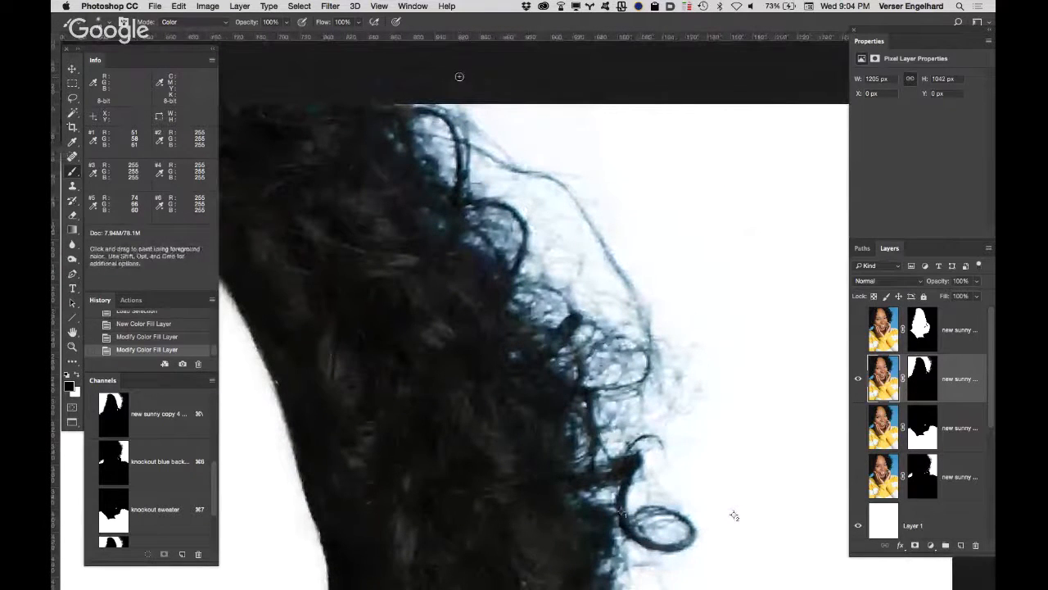
{"action": "key", "text": "bracketright"}
{"action": "key", "text": "bracketright"}
{"action": "left_click", "coordinate": [112, 23]}
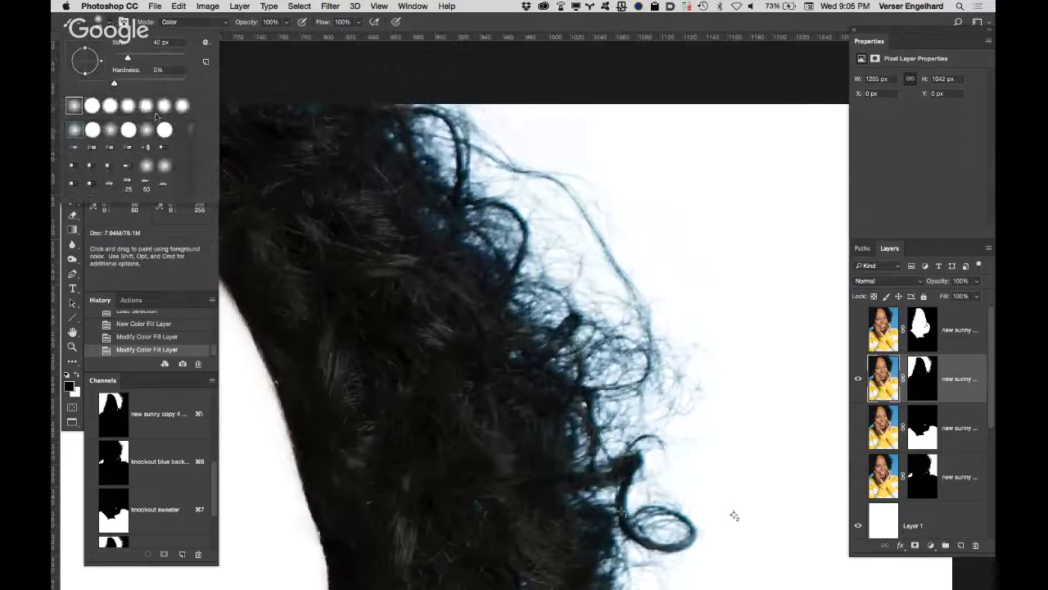
{"action": "left_click", "coordinate": [432, 25]}
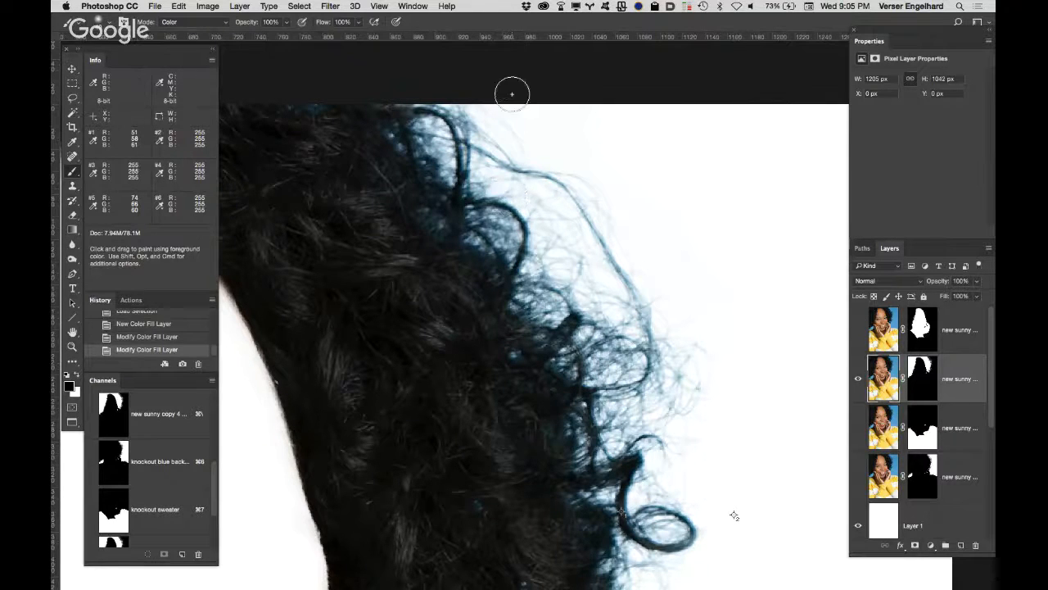
{"action": "key", "text": "bracketright"}
{"action": "key", "text": "bracketright"}
{"action": "key", "text": "bracketright"}
{"action": "key", "text": "bracketright"}
{"action": "key", "text": "bracketright"}
{"action": "key", "text": "bracketright"}
{"action": "key", "text": "bracketright"}
{"action": "key", "text": "bracketright"}
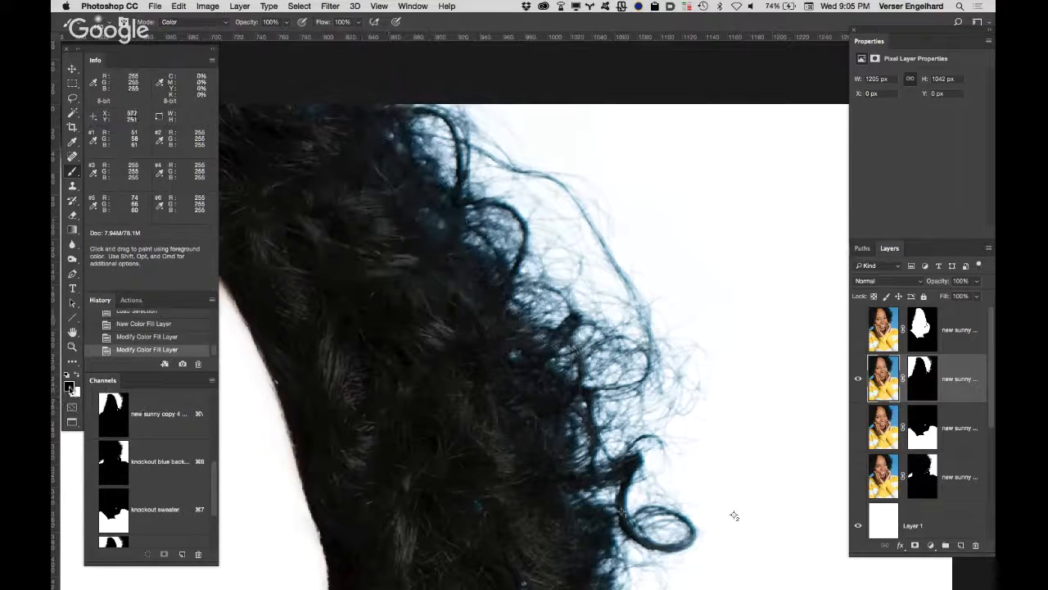
Step: Sample a dark grey (#373735) from the hair as the foreground colour
{"action": "left_click", "coordinate": [70, 386]}
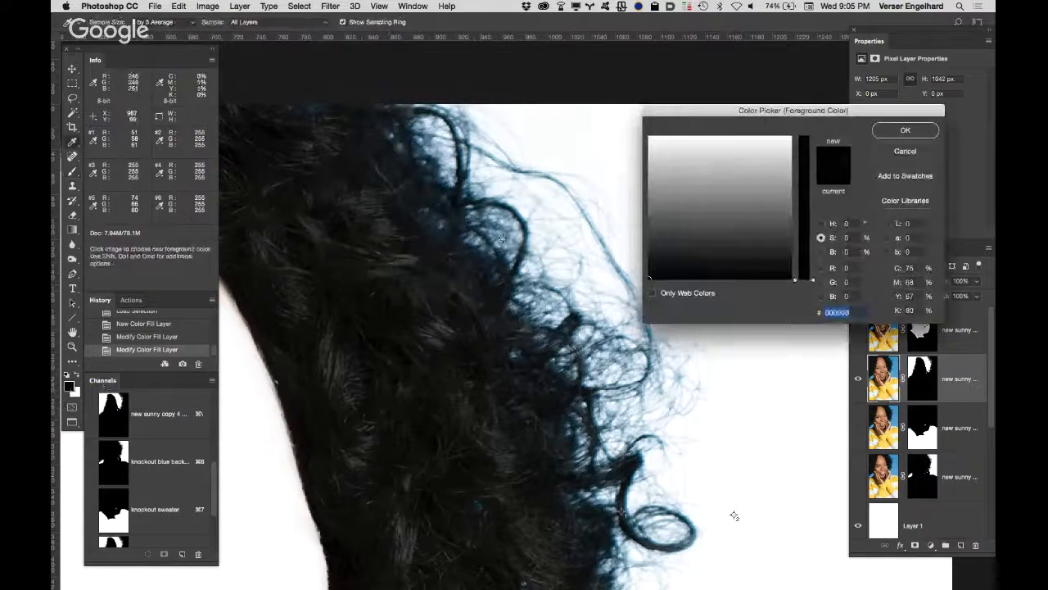
{"action": "left_click", "coordinate": [300, 294]}
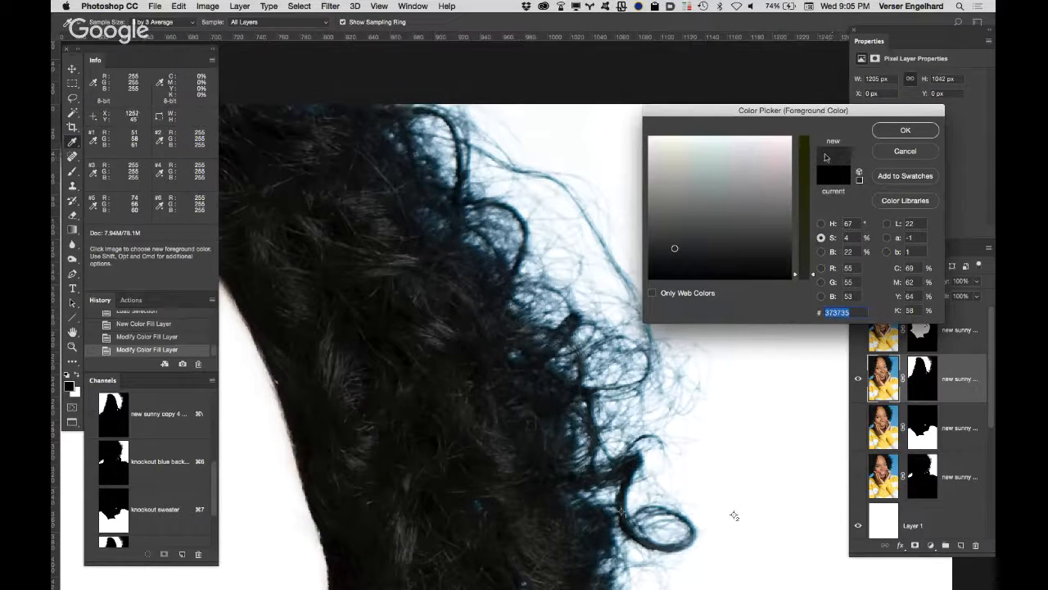
{"action": "left_click", "coordinate": [904, 131]}
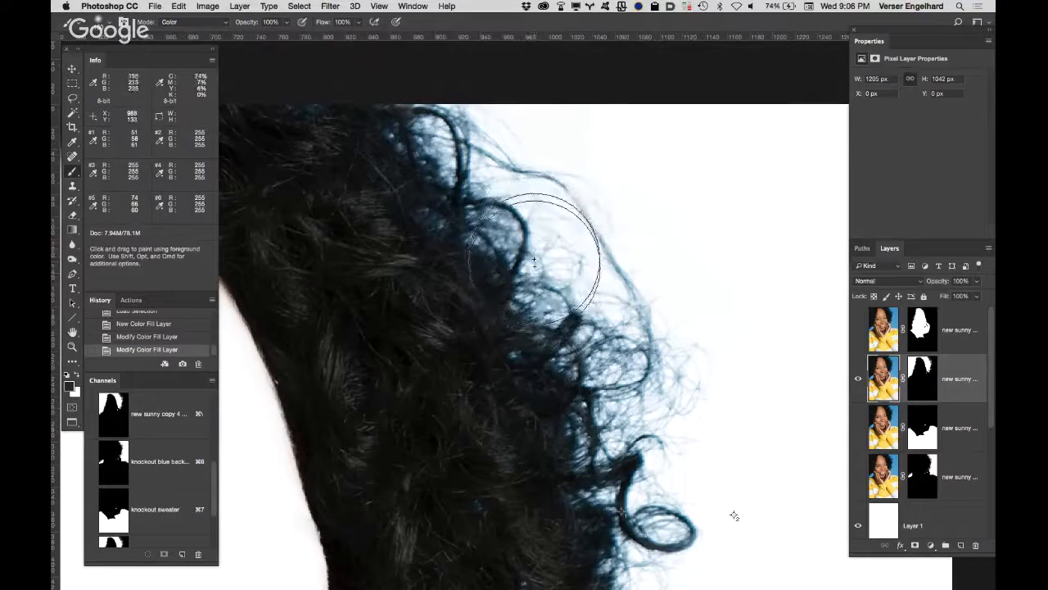
Step: Sample neutral dark tones near the top of the hair and paint over the blue tint on the uppermost outer curls
{"action": "key", "text": "space"}
{"action": "left_click_drag", "start_coordinate": [431, 152], "coordinate": [564, 193]}
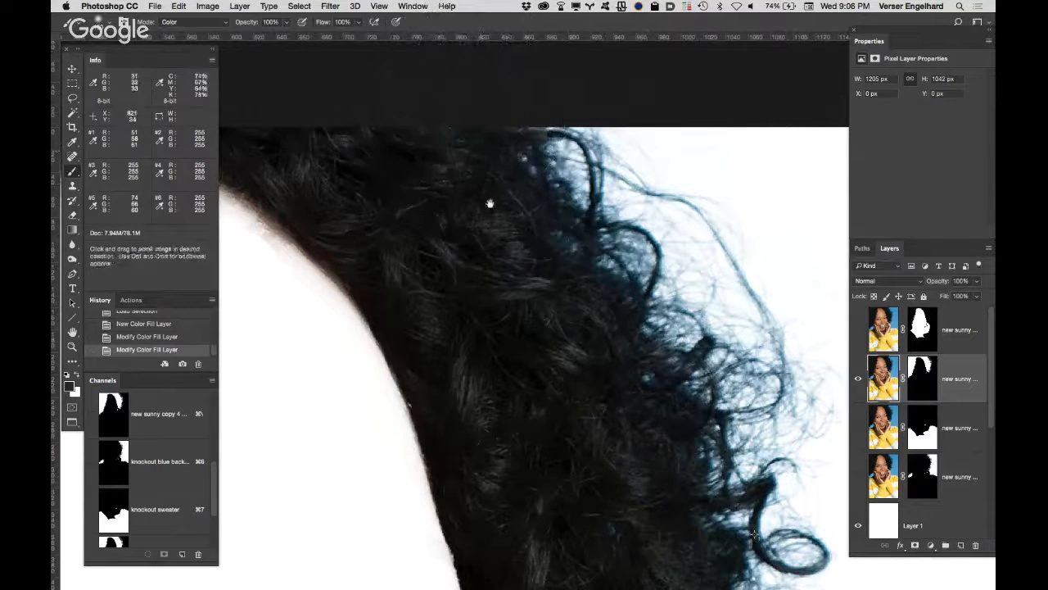
{"action": "scroll", "coordinate": [486, 205], "scroll_direction": "up", "scroll_amount": 3}
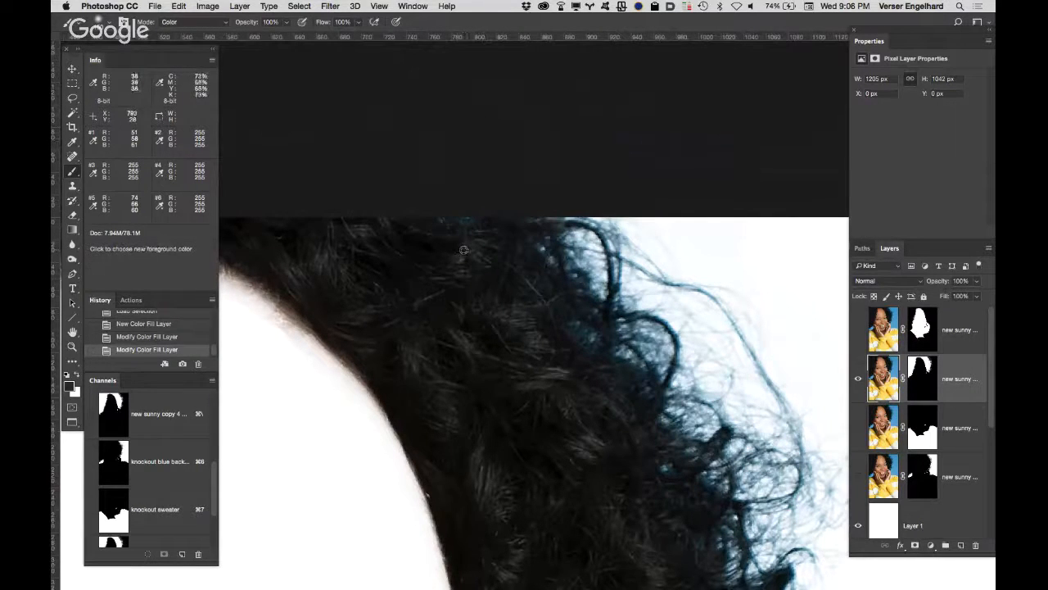
{"action": "left_click", "coordinate": [495, 271], "text": "alt"}
{"action": "left_click", "coordinate": [524, 329], "text": "alt"}
{"action": "left_click", "coordinate": [550, 362], "text": "alt"}
{"action": "left_click", "coordinate": [500, 268], "text": "alt"}
{"action": "left_click_drag", "start_coordinate": [458, 173], "coordinate": [469, 167]}
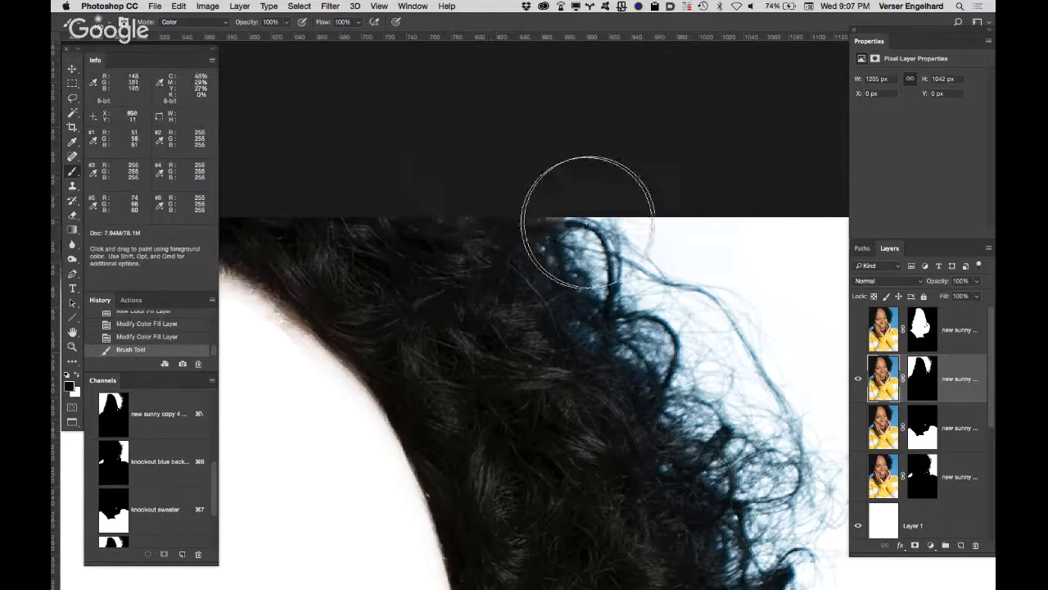
{"action": "mouse_move", "coordinate": [569, 199]}
{"action": "left_mouse_down"}
{"action": "mouse_move", "coordinate": [597, 223]}
{"action": "mouse_move", "coordinate": [583, 270]}
{"action": "mouse_move", "coordinate": [622, 291]}
{"action": "mouse_move", "coordinate": [632, 280]}
{"action": "mouse_move", "coordinate": [639, 261]}
{"action": "mouse_move", "coordinate": [568, 293]}
{"action": "mouse_move", "coordinate": [531, 286]}
{"action": "mouse_move", "coordinate": [418, 156]}
{"action": "left_mouse_up"}
Step: Resample the dark hair colour and paint out the blue fringe on the fine curls above the round loop
{"action": "key", "text": "space"}
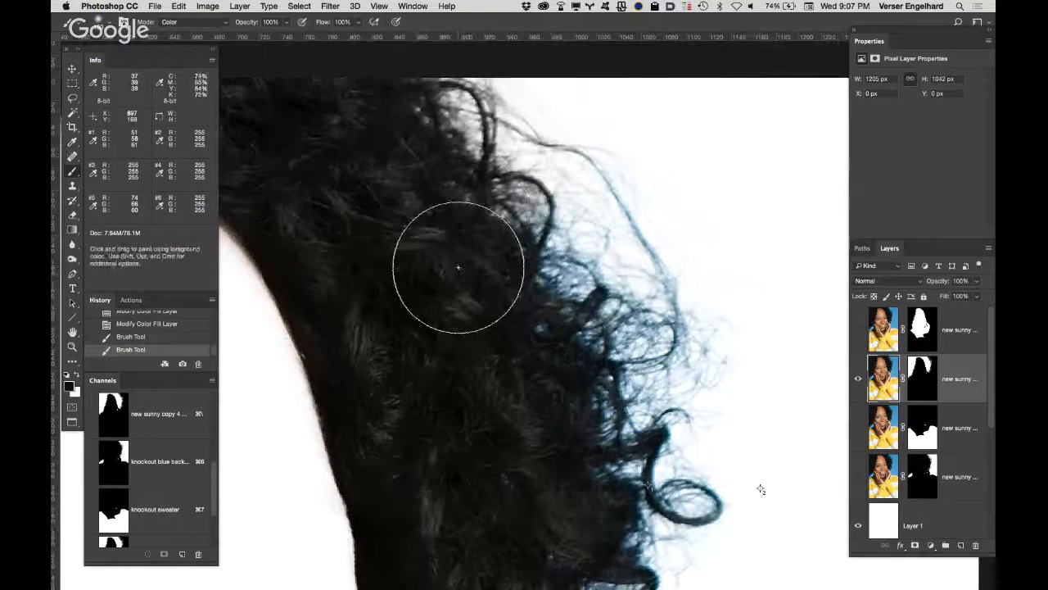
{"action": "key", "text": "alt"}
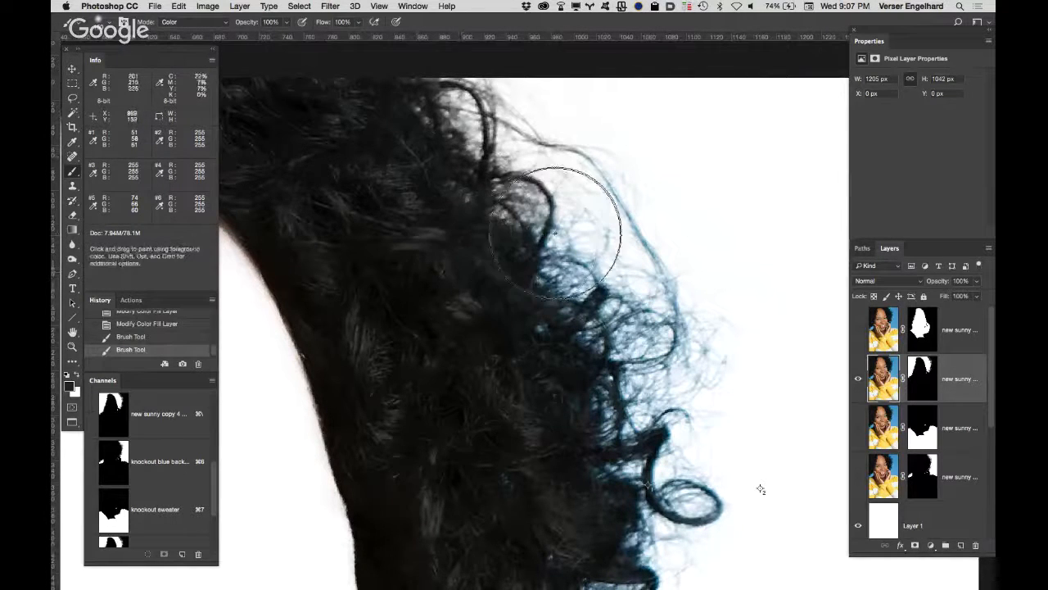
{"action": "mouse_move", "coordinate": [579, 214]}
{"action": "left_mouse_down"}
{"action": "mouse_move", "coordinate": [611, 242]}
{"action": "mouse_move", "coordinate": [583, 245]}
{"action": "mouse_move", "coordinate": [609, 310]}
{"action": "mouse_move", "coordinate": [601, 322]}
{"action": "mouse_move", "coordinate": [630, 320]}
{"action": "mouse_move", "coordinate": [660, 295]}
{"action": "left_mouse_up"}
{"action": "scroll", "coordinate": [573, 274], "scroll_direction": "down", "scroll_amount": 5}
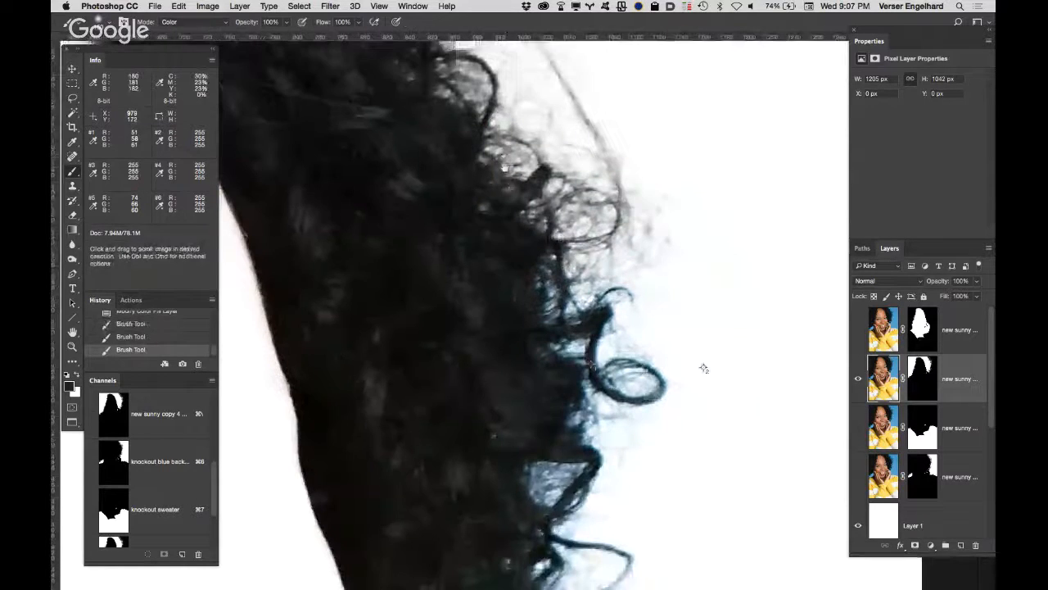
{"action": "left_click", "coordinate": [484, 252], "text": "alt"}
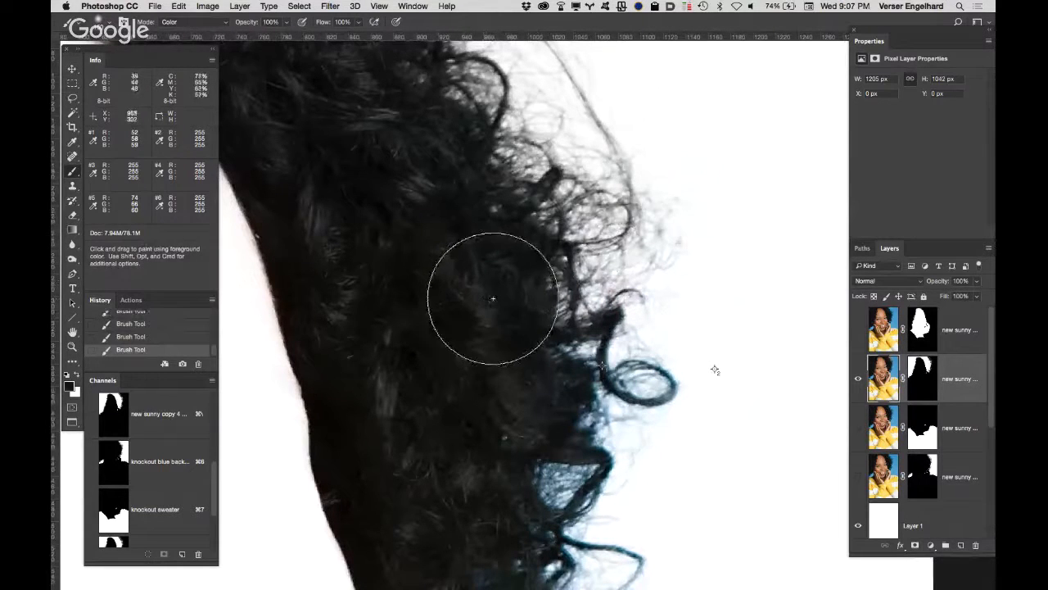
Step: Adjust the brush size and paint the blue cast out of the round looped curl and the hair beside it
{"action": "key", "text": "bracketleft"}
{"action": "key", "text": "bracketleft"}
{"action": "key", "text": "bracketleft"}
{"action": "key", "text": "bracketleft"}
{"action": "key", "text": "bracketleft"}
{"action": "key", "text": "bracketleft"}
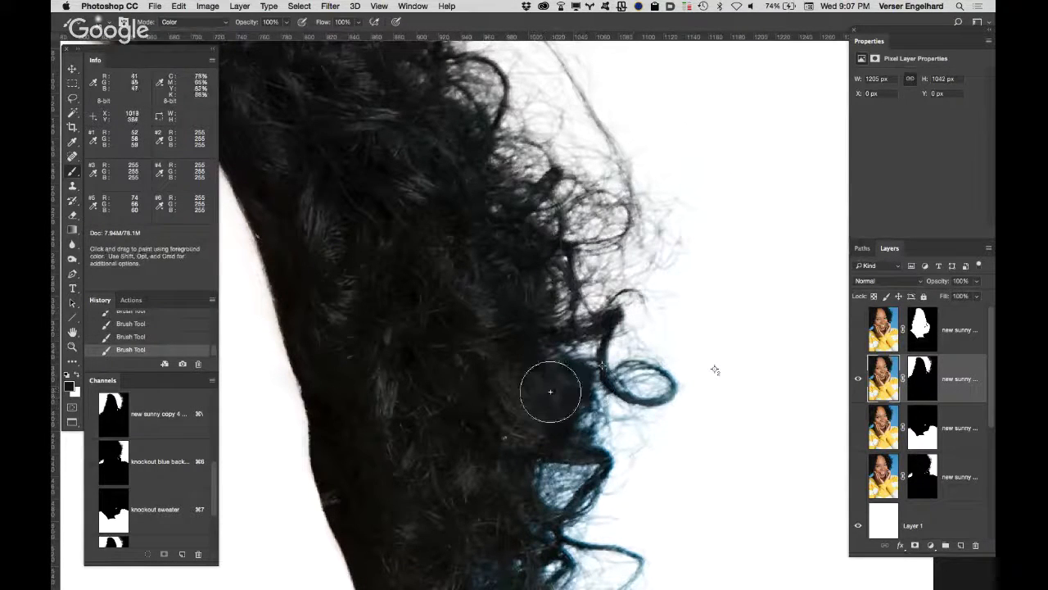
{"action": "key", "text": "bracketright"}
{"action": "key", "text": "bracketright"}
{"action": "key", "text": "bracketright"}
{"action": "key", "text": "bracketright"}
{"action": "key", "text": "bracketright"}
{"action": "key", "text": "bracketright"}
{"action": "key", "text": "bracketright"}
{"action": "key", "text": "bracketright"}
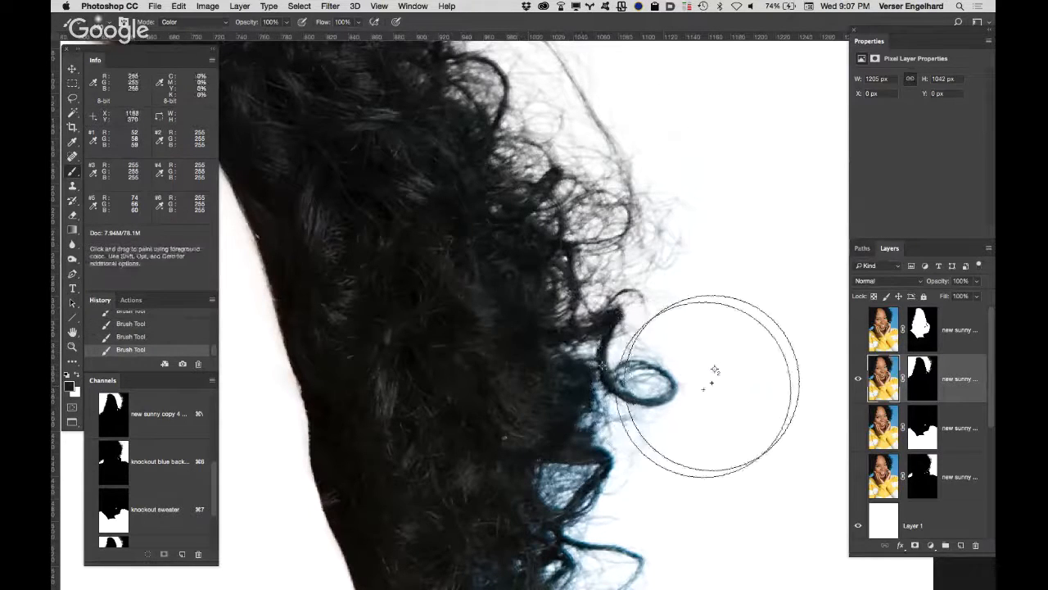
{"action": "mouse_move", "coordinate": [705, 387]}
{"action": "left_mouse_down"}
{"action": "mouse_move", "coordinate": [643, 383]}
{"action": "mouse_move", "coordinate": [679, 344]}
{"action": "left_mouse_up"}
Step: Paint over the remaining blue tint on the lower curls and the small hair patch between the fingers, and fit the whole image in view
{"action": "mouse_move", "coordinate": [636, 253]}
{"action": "left_mouse_down"}
{"action": "mouse_move", "coordinate": [641, 142]}
{"action": "mouse_move", "coordinate": [631, 123]}
{"action": "left_mouse_up"}
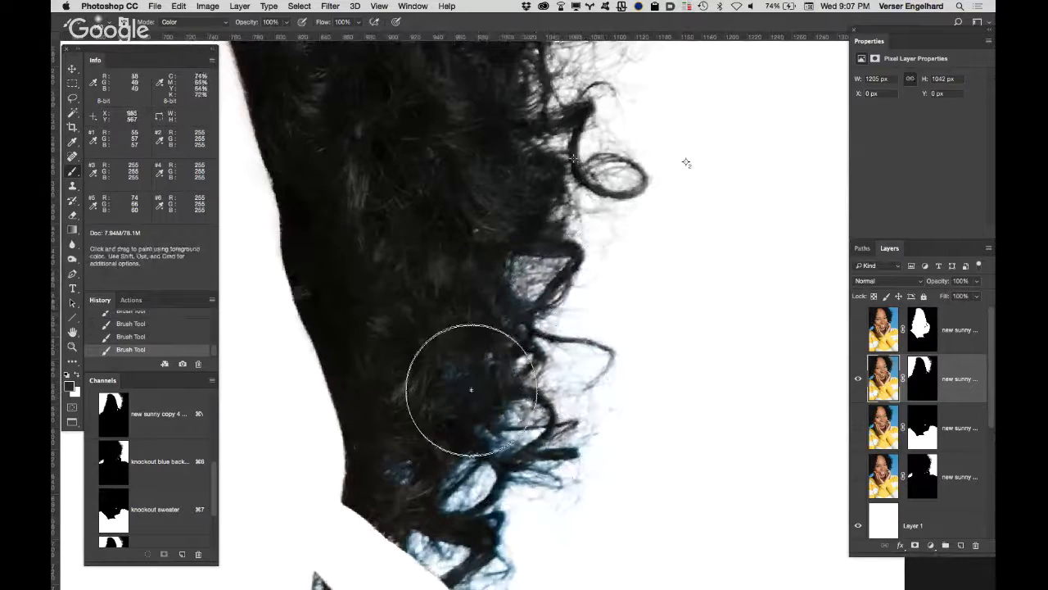
{"action": "left_click_drag", "start_coordinate": [472, 390], "coordinate": [463, 403]}
{"action": "key", "text": "bracketleft"}
{"action": "key", "text": "bracketleft"}
{"action": "key", "text": "bracketleft"}
{"action": "key", "text": "bracketleft"}
{"action": "key", "text": "bracketleft"}
{"action": "key", "text": "bracketleft"}
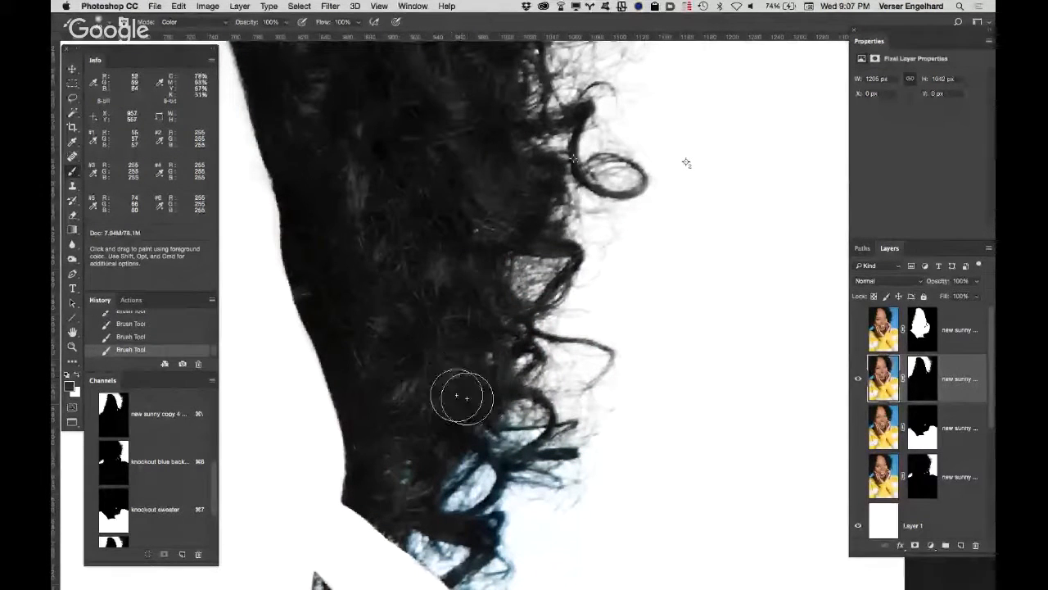
{"action": "left_click_drag", "start_coordinate": [433, 368], "coordinate": [452, 182]}
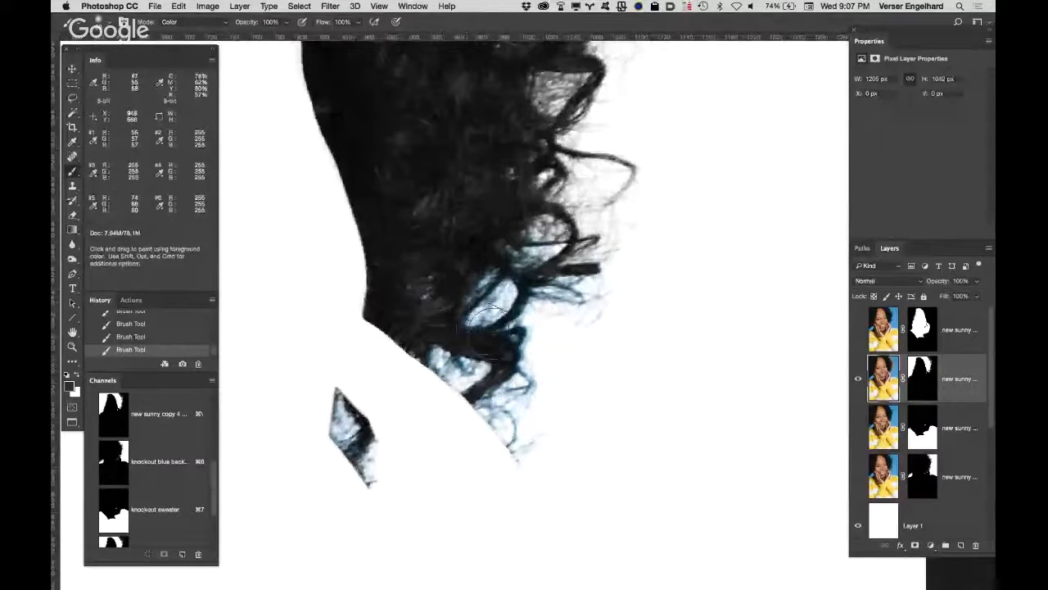
{"action": "mouse_move", "coordinate": [489, 326]}
{"action": "left_mouse_down"}
{"action": "mouse_move", "coordinate": [515, 282]}
{"action": "mouse_move", "coordinate": [505, 248]}
{"action": "mouse_move", "coordinate": [532, 244]}
{"action": "mouse_move", "coordinate": [556, 295]}
{"action": "mouse_move", "coordinate": [498, 348]}
{"action": "mouse_move", "coordinate": [451, 353]}
{"action": "mouse_move", "coordinate": [480, 372]}
{"action": "mouse_move", "coordinate": [519, 439]}
{"action": "mouse_move", "coordinate": [529, 370]}
{"action": "mouse_move", "coordinate": [534, 383]}
{"action": "mouse_move", "coordinate": [497, 417]}
{"action": "mouse_move", "coordinate": [392, 452]}
{"action": "mouse_move", "coordinate": [346, 422]}
{"action": "mouse_move", "coordinate": [367, 470]}
{"action": "mouse_move", "coordinate": [380, 476]}
{"action": "mouse_move", "coordinate": [369, 445]}
{"action": "mouse_move", "coordinate": [637, 178]}
{"action": "left_mouse_up"}
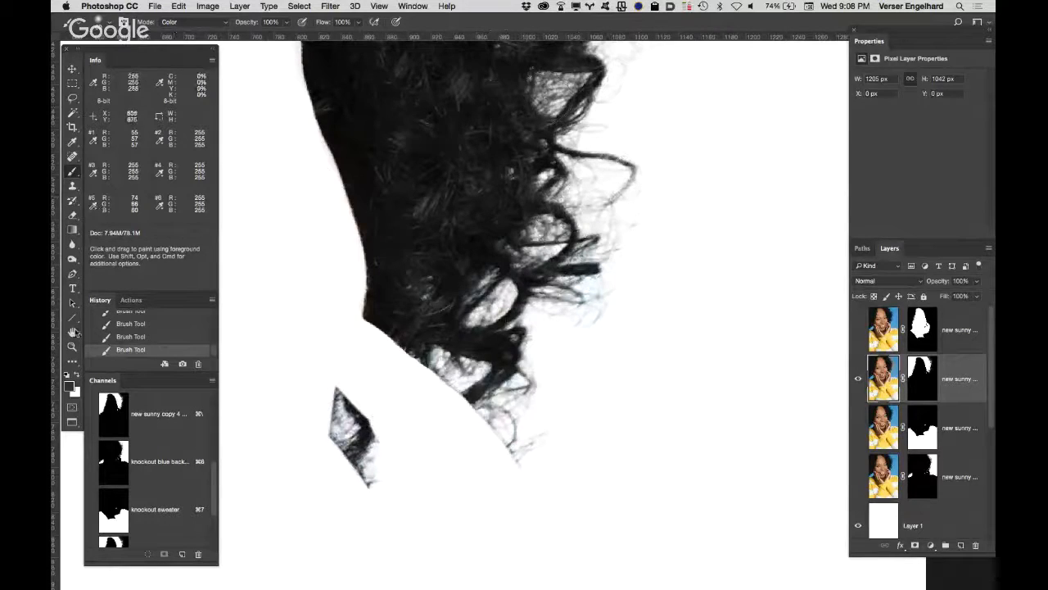
{"action": "double_click", "coordinate": [72, 331]}
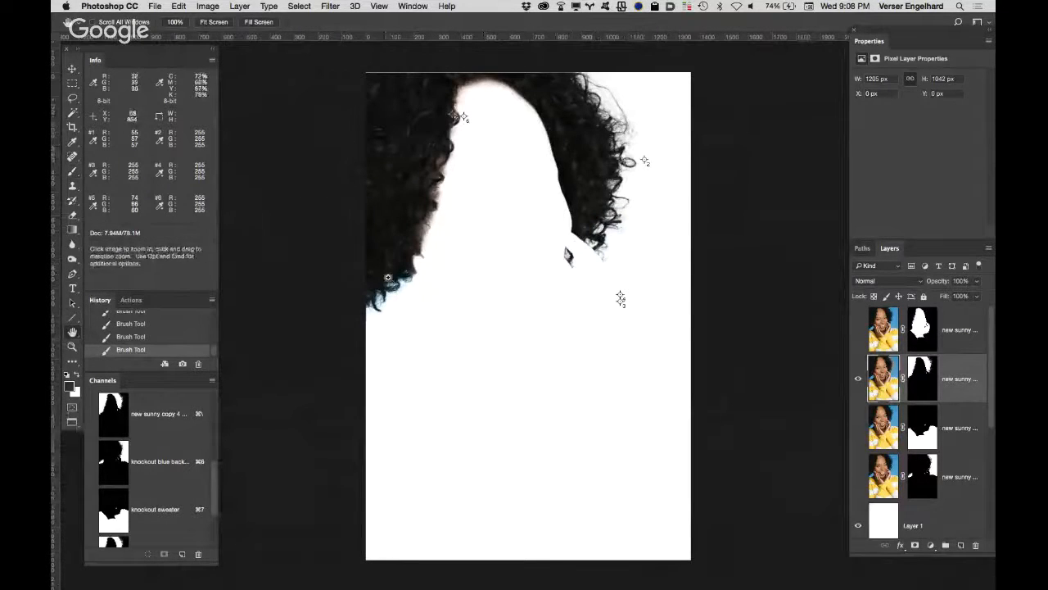
Step: Paint the blue tint out of the lower curls at the portrait's left edge with the Color-mode brush, and fit the image in view
{"action": "left_click_drag", "start_coordinate": [388, 278], "coordinate": [393, 234]}
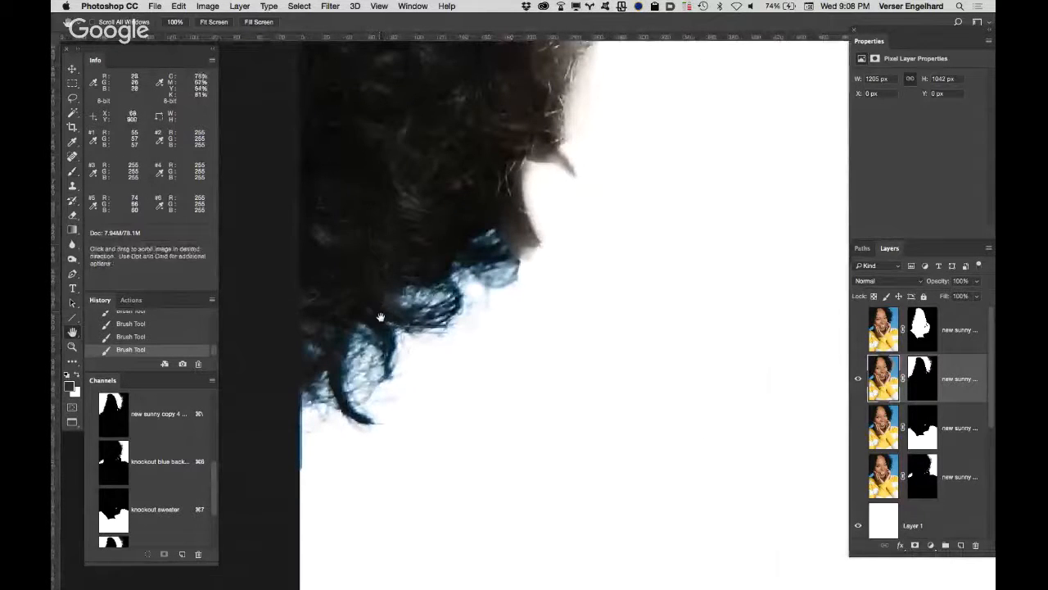
{"action": "key", "text": "b"}
{"action": "mouse_move", "coordinate": [361, 311]}
{"action": "left_mouse_down"}
{"action": "mouse_move", "coordinate": [376, 352]}
{"action": "mouse_move", "coordinate": [360, 372]}
{"action": "mouse_move", "coordinate": [315, 360]}
{"action": "mouse_move", "coordinate": [322, 411]}
{"action": "mouse_move", "coordinate": [463, 295]}
{"action": "mouse_move", "coordinate": [494, 246]}
{"action": "mouse_move", "coordinate": [495, 274]}
{"action": "mouse_move", "coordinate": [471, 254]}
{"action": "mouse_move", "coordinate": [446, 184]}
{"action": "mouse_move", "coordinate": [488, 190]}
{"action": "mouse_move", "coordinate": [445, 181]}
{"action": "mouse_move", "coordinate": [461, 175]}
{"action": "mouse_move", "coordinate": [450, 189]}
{"action": "left_mouse_up"}
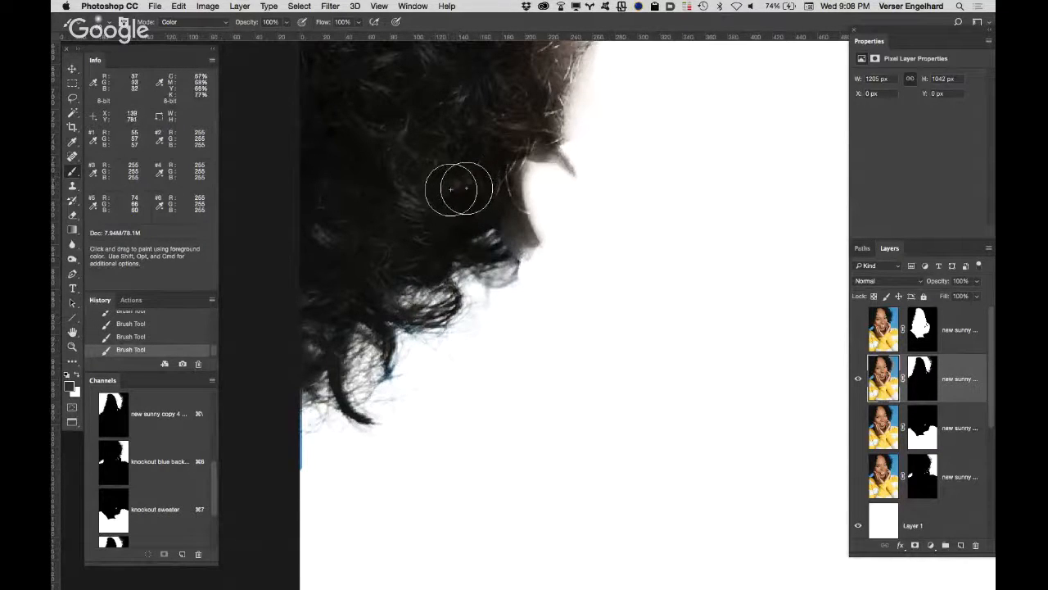
{"action": "double_click", "coordinate": [73, 334]}
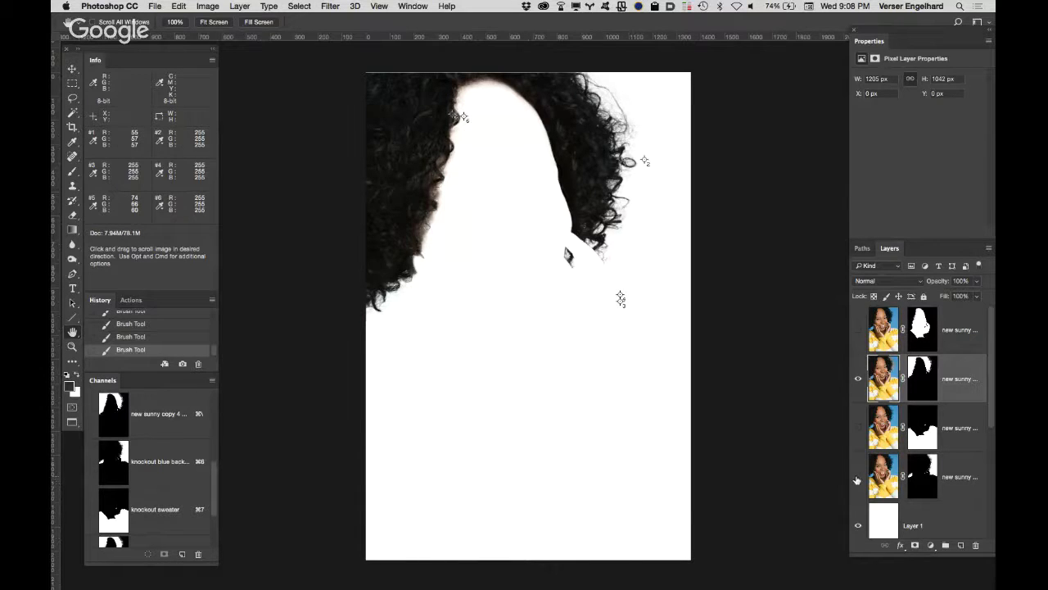
Step: Show the face, sweater and blue background layers together with the cleaned hair layer
{"action": "left_click", "coordinate": [859, 428]}
{"action": "left_click", "coordinate": [859, 476]}
{"action": "left_click", "coordinate": [859, 330]}
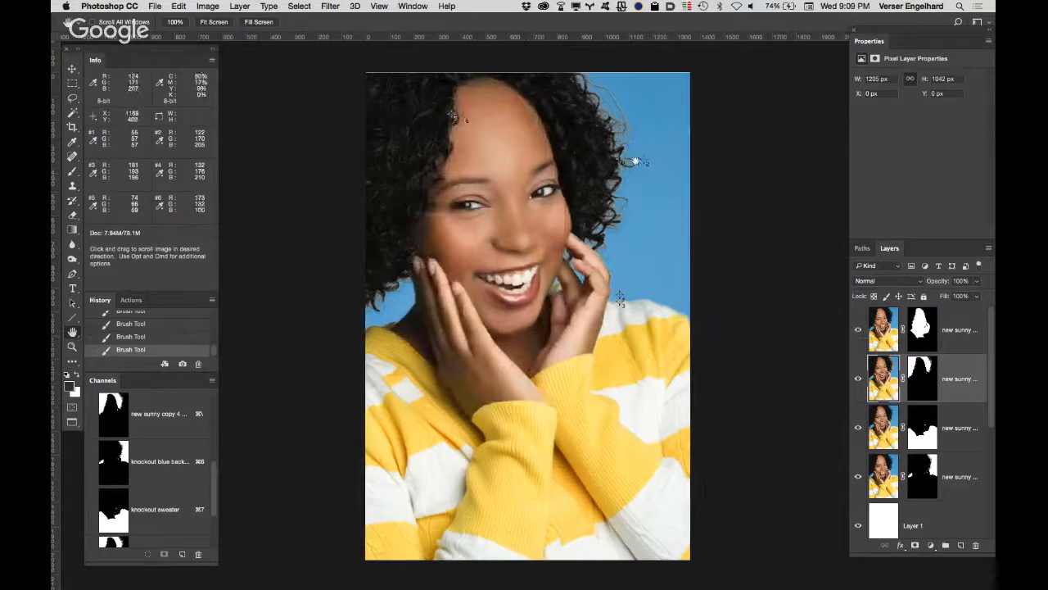
Step: Examine the outer curls against the blue background, and hide the blue background layer to leave the portrait on white
{"action": "left_click_drag", "start_coordinate": [630, 166], "coordinate": [598, 125]}
{"action": "scroll", "coordinate": [587, 260], "scroll_direction": "up", "scroll_amount": 8}
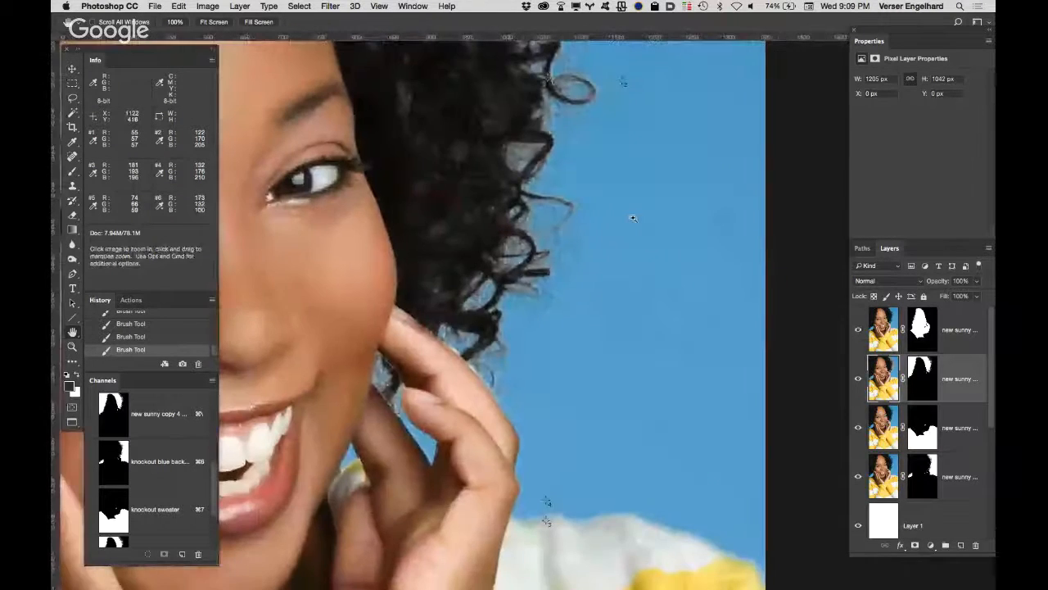
{"action": "scroll", "coordinate": [561, 203], "scroll_direction": "down", "scroll_amount": 6}
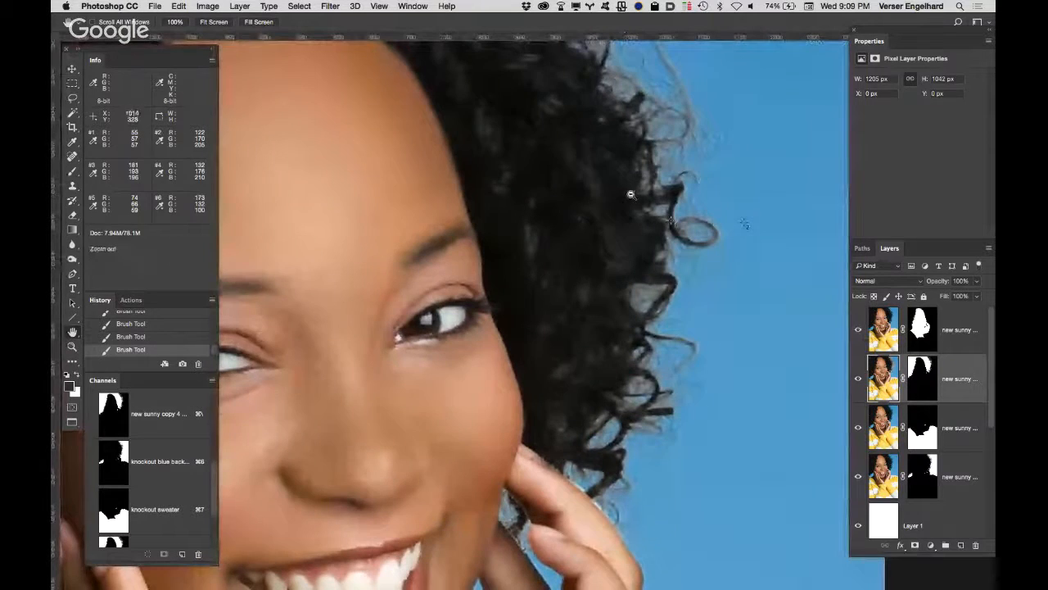
{"action": "scroll", "coordinate": [626, 202], "scroll_direction": "down", "scroll_amount": 3}
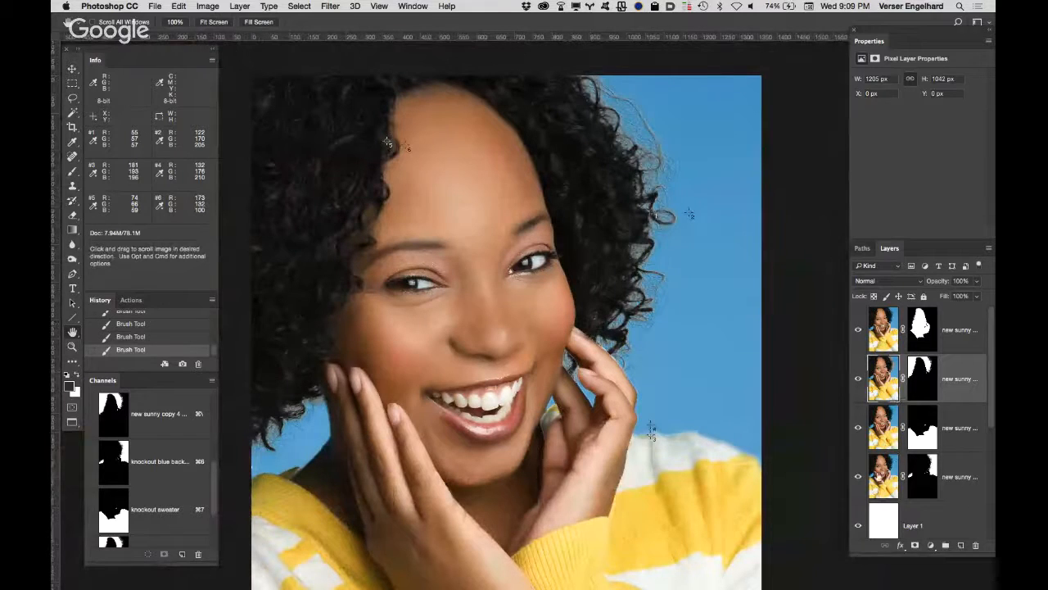
{"action": "left_click", "coordinate": [858, 475]}
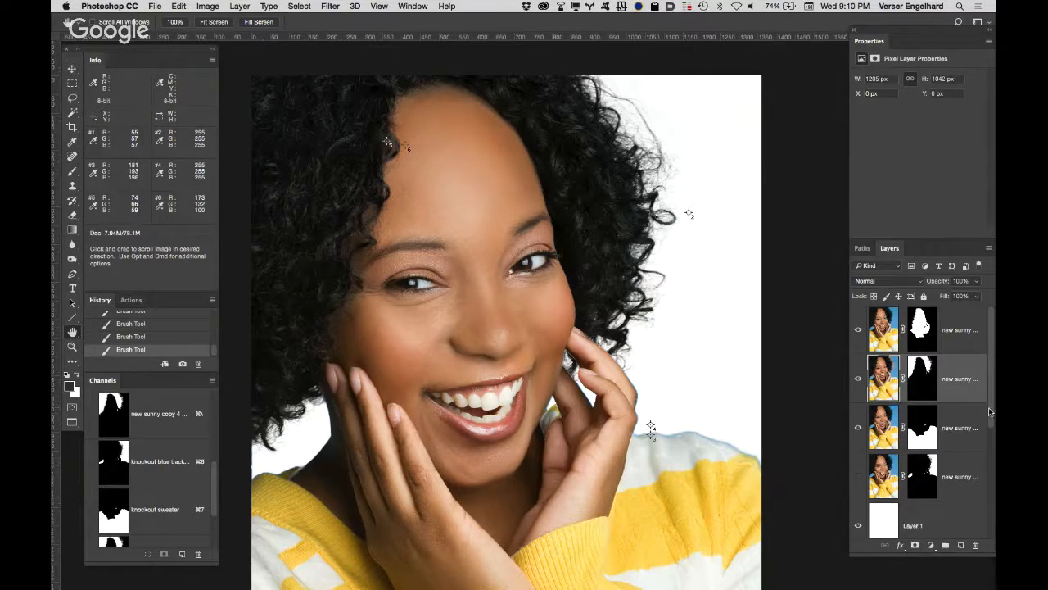
Step: Hide the white Layer 1 to put the portrait on the purple fill, and examine the outer curls up close
{"action": "scroll", "coordinate": [989, 412], "scroll_direction": "down", "scroll_amount": 2}
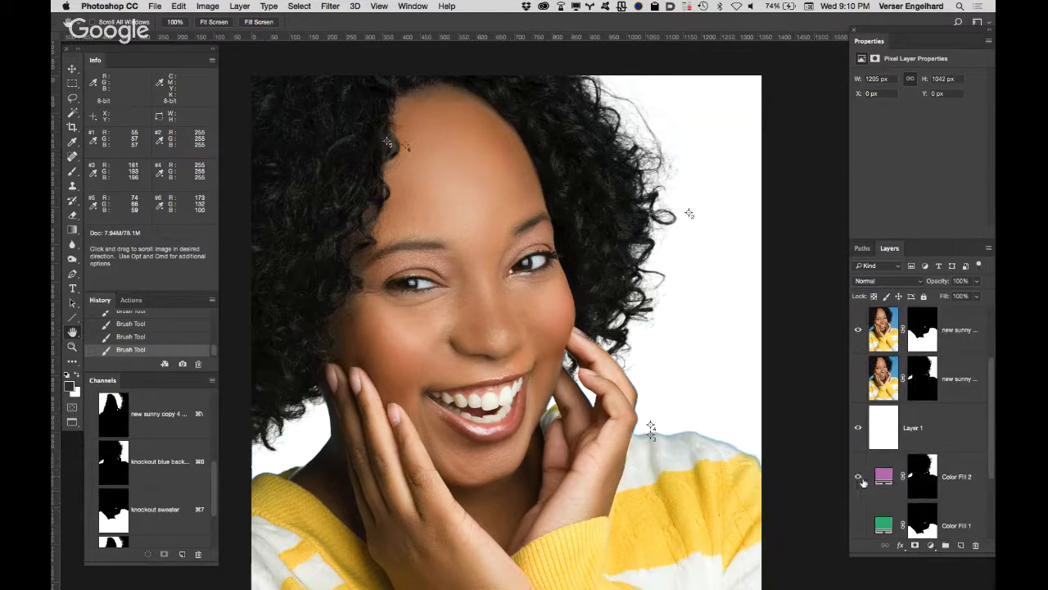
{"action": "left_click", "coordinate": [859, 428]}
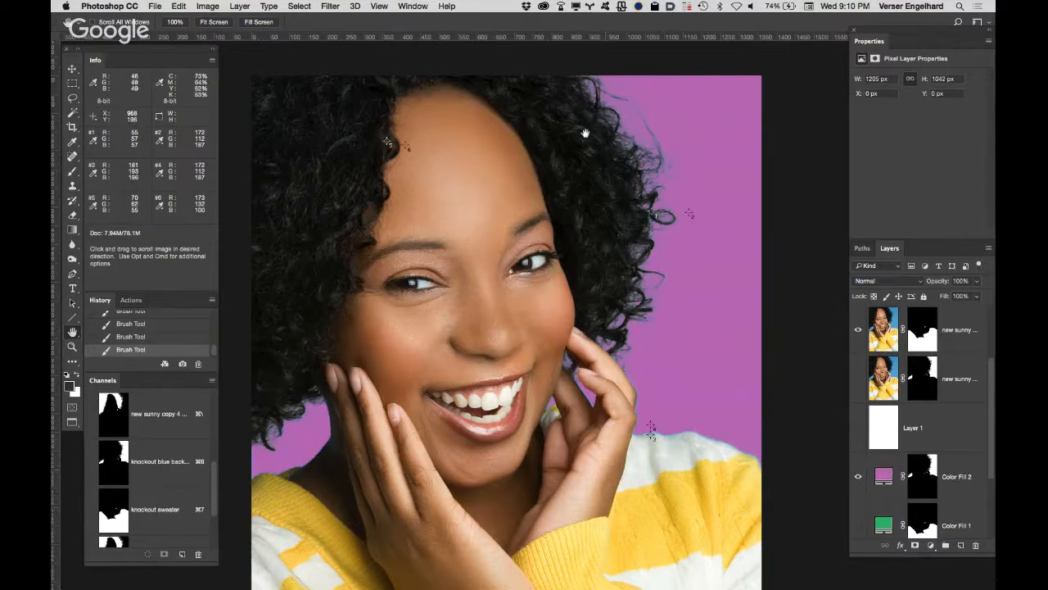
{"action": "left_click", "coordinate": [635, 162], "text": "super"}
{"action": "left_click", "coordinate": [640, 158]}
{"action": "left_click_drag", "start_coordinate": [589, 172], "coordinate": [473, 320]}
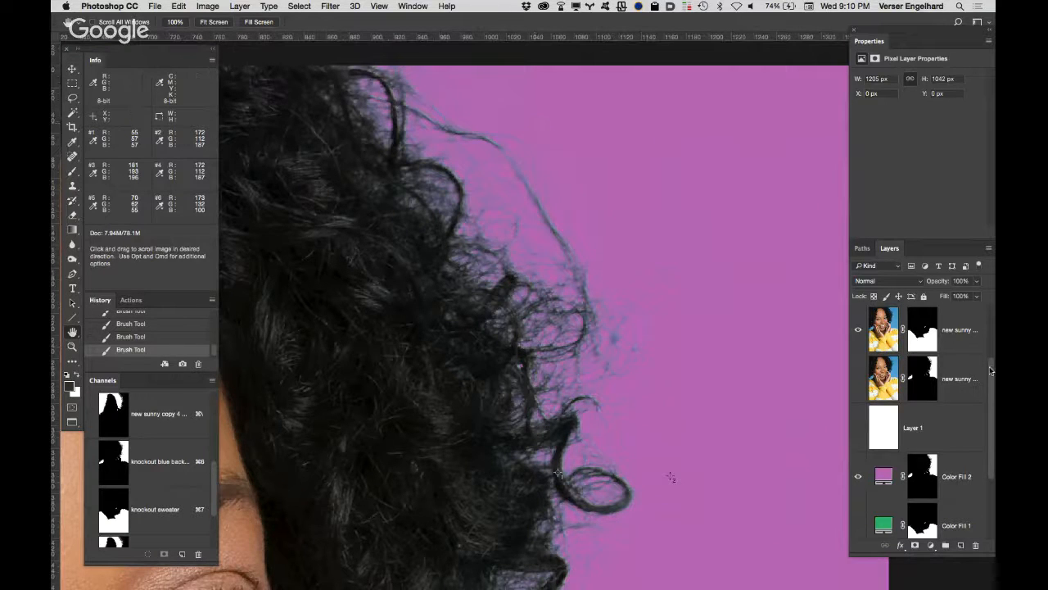
Step: Show only the hair layer and disable its layer mask
{"action": "scroll", "coordinate": [989, 371], "scroll_direction": "up", "scroll_amount": 2}
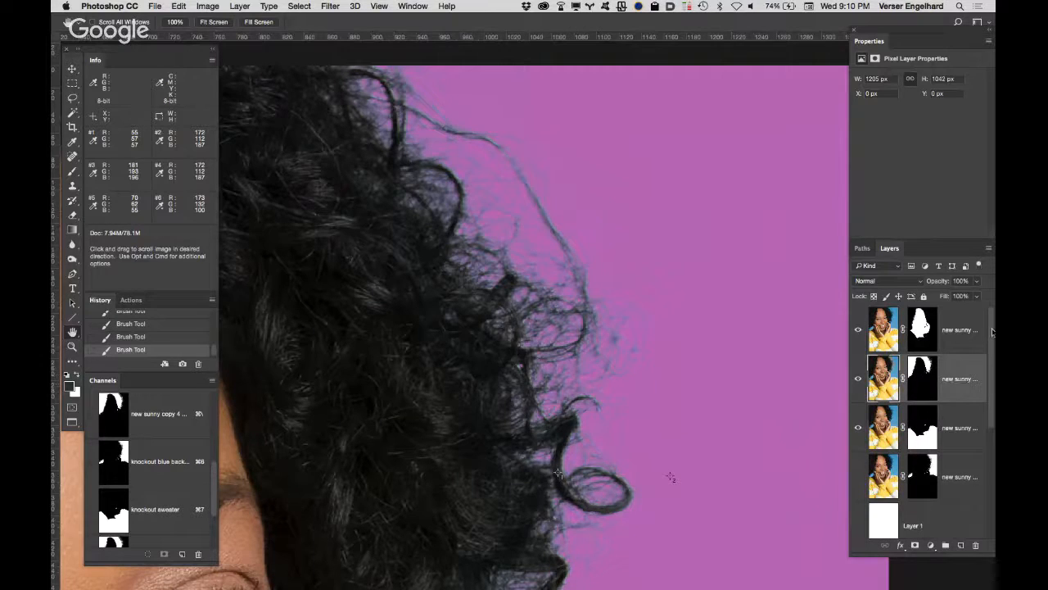
{"action": "left_click", "coordinate": [859, 379], "text": "alt"}
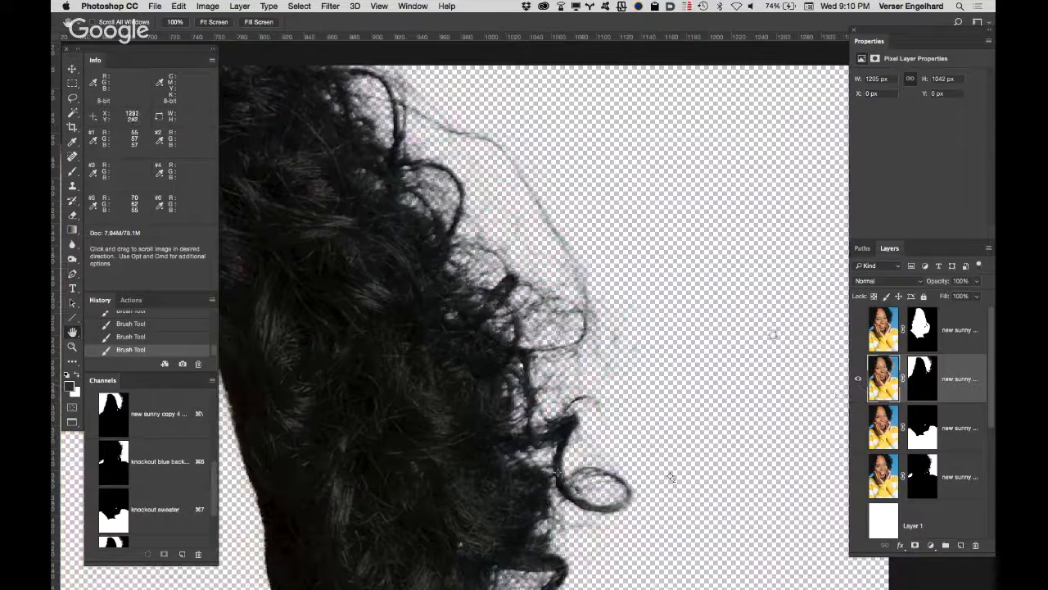
{"action": "left_click", "coordinate": [920, 380], "text": "shift"}
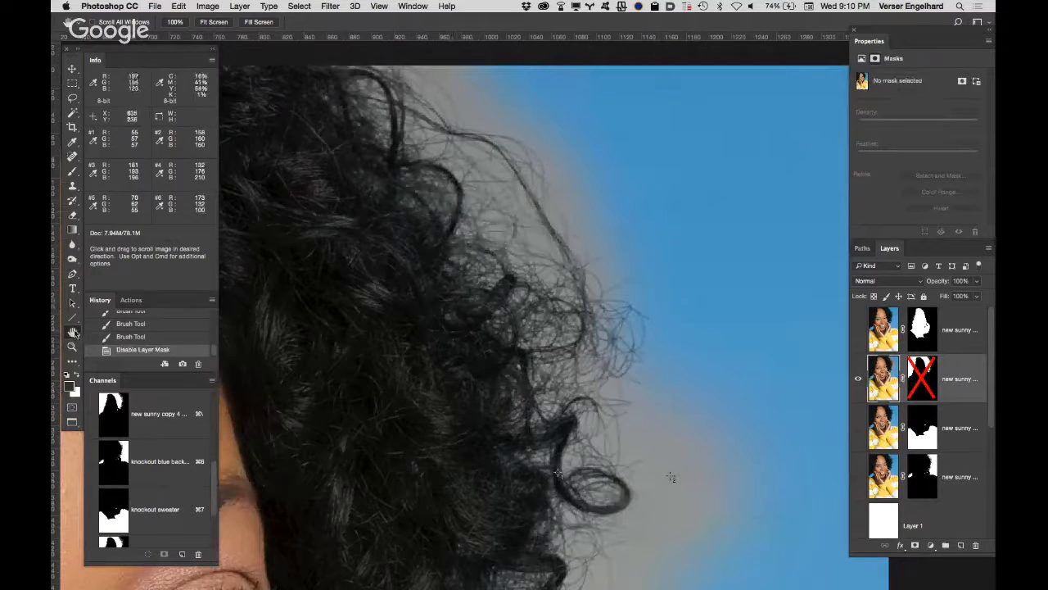
Step: Examine the unmasked outer curls in full view and up close, and re-enable the hair layer's mask
{"action": "double_click", "coordinate": [73, 332]}
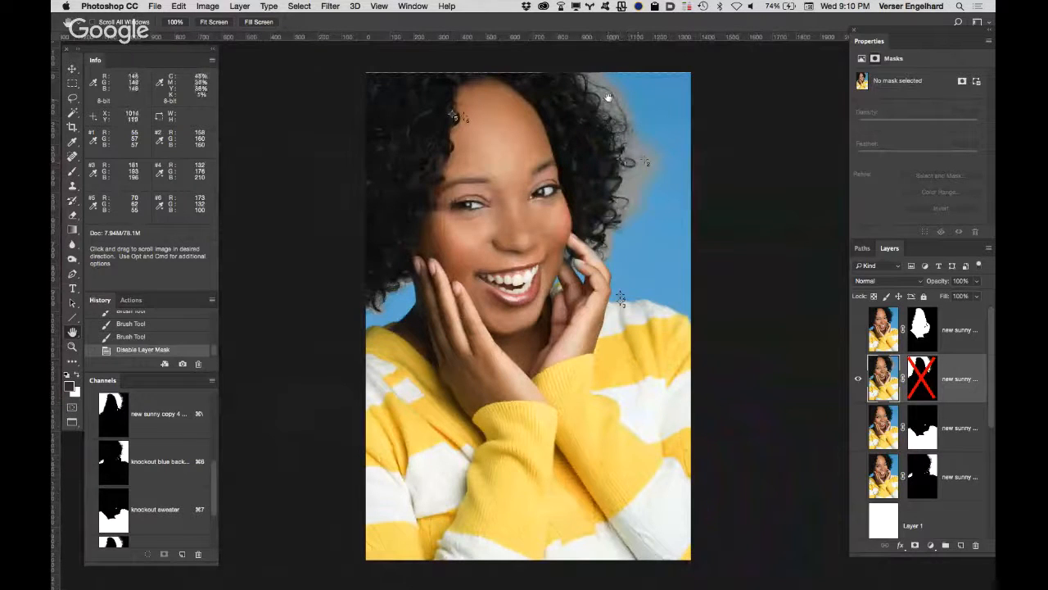
{"action": "left_click", "coordinate": [629, 132], "text": "super"}
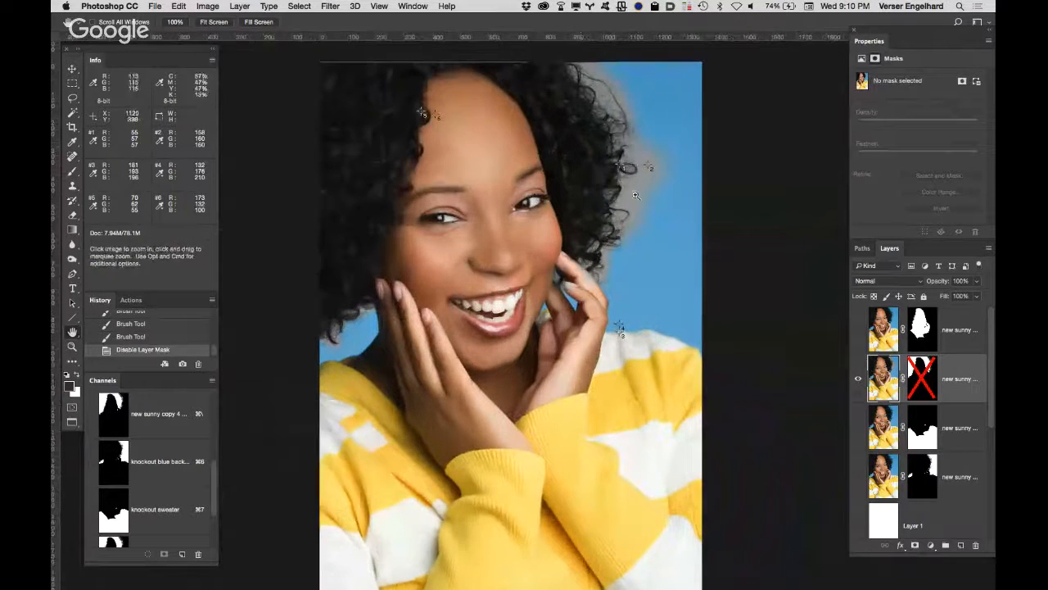
{"action": "left_click", "coordinate": [636, 148], "text": "super"}
{"action": "left_click", "coordinate": [640, 135], "text": "super"}
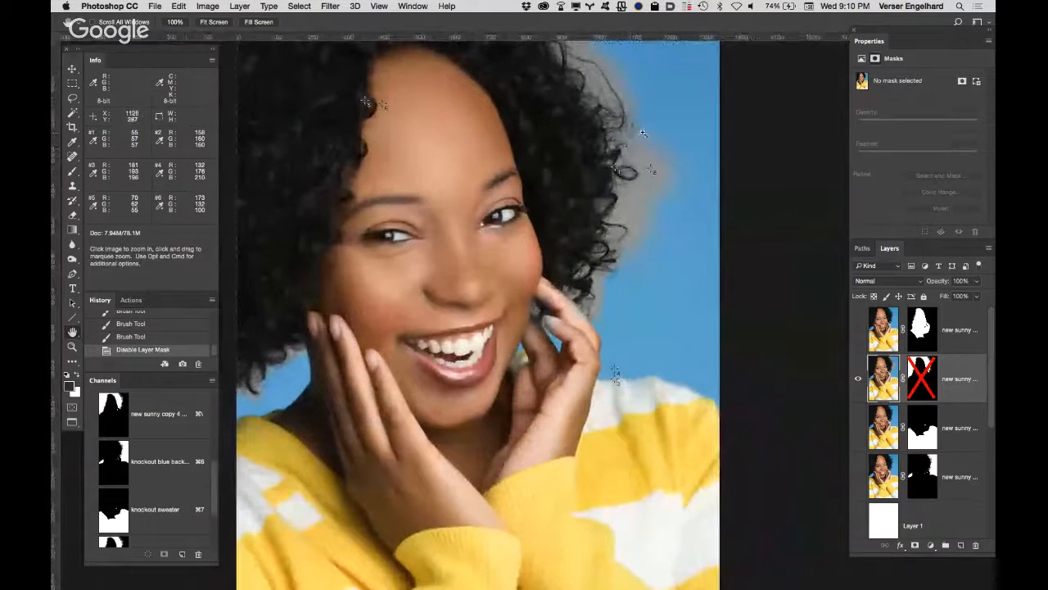
{"action": "left_click", "coordinate": [645, 119], "text": "super"}
{"action": "left_click", "coordinate": [646, 120], "text": "super"}
{"action": "left_click", "coordinate": [642, 118], "text": "super"}
{"action": "left_click", "coordinate": [643, 118], "text": "super"}
{"action": "left_click_drag", "start_coordinate": [567, 141], "coordinate": [531, 334]}
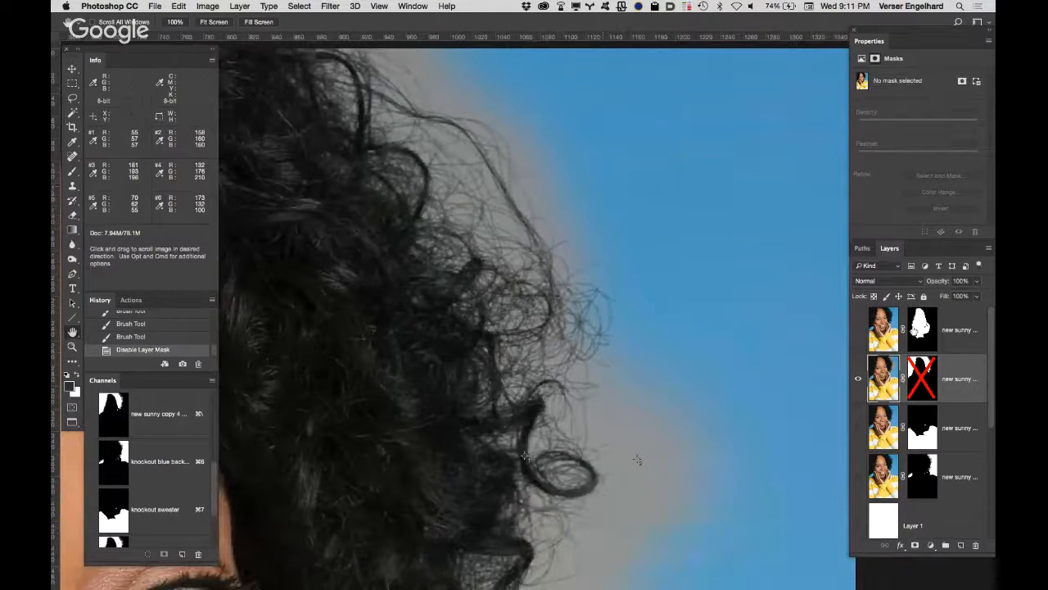
{"action": "left_click", "coordinate": [921, 378]}
{"action": "left_click", "coordinate": [921, 379], "text": "shift"}
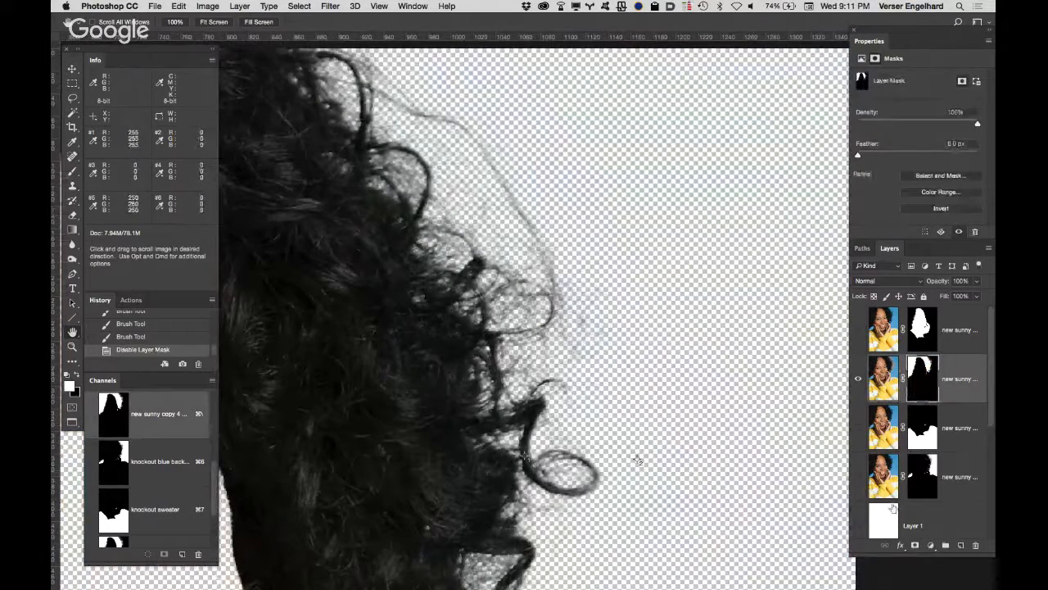
Step: Show the purple Color Fill 2 and the new sunny copy layer beneath the hair layer
{"action": "left_click_drag", "start_coordinate": [990, 416], "coordinate": [983, 465]}
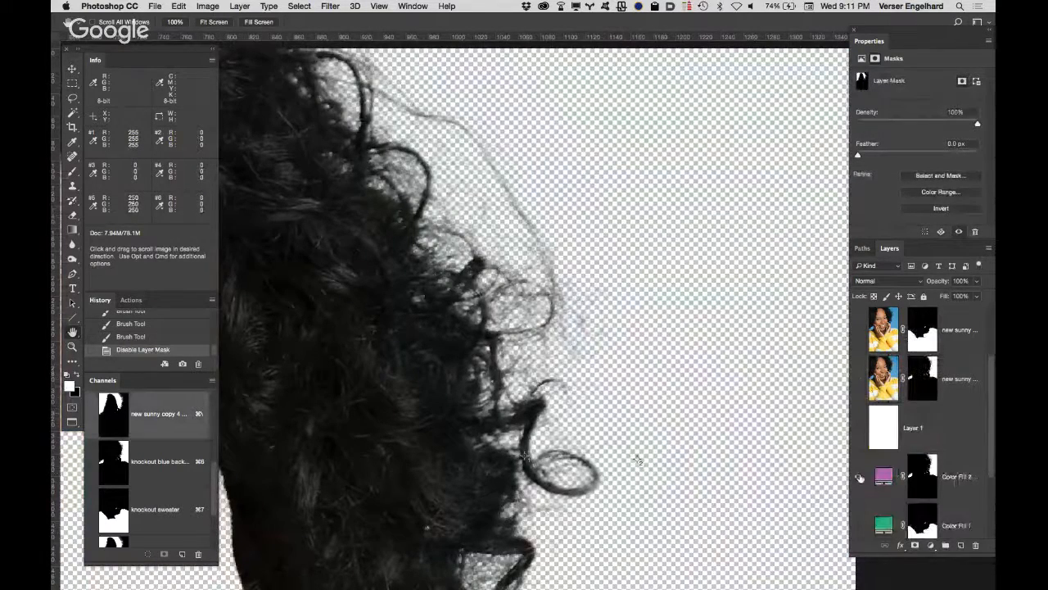
{"action": "left_click", "coordinate": [859, 476]}
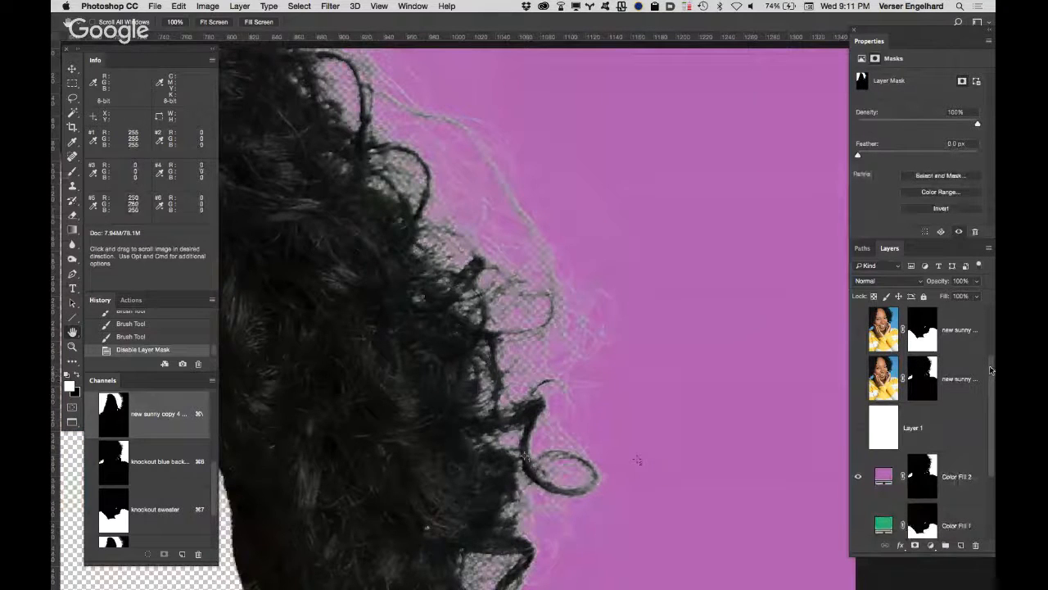
{"action": "left_click_drag", "start_coordinate": [989, 367], "coordinate": [987, 422]}
{"action": "left_click", "coordinate": [859, 477]}
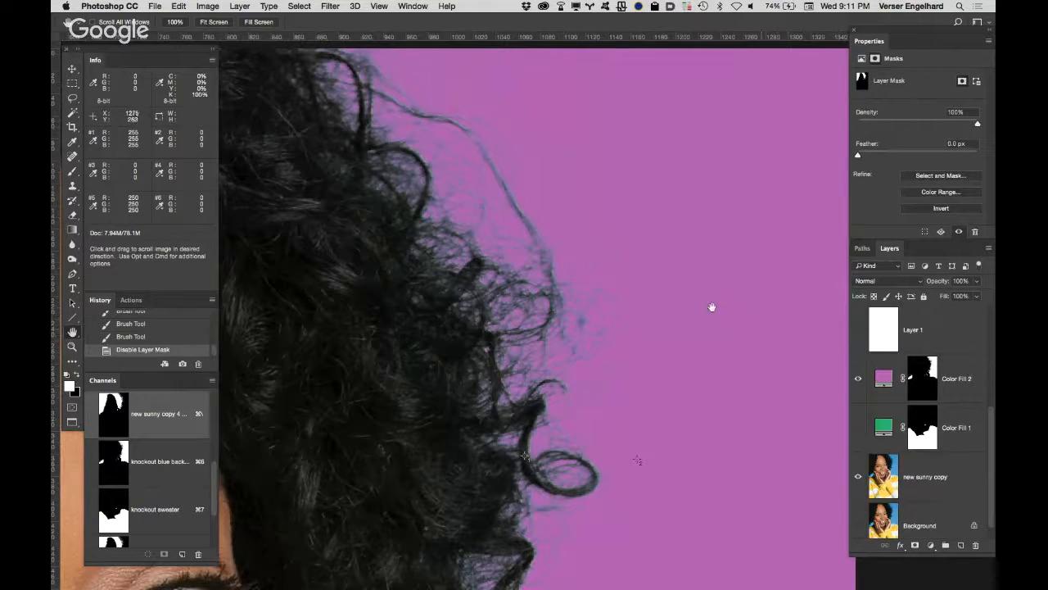
{"action": "left_click_drag", "start_coordinate": [990, 414], "coordinate": [993, 312]}
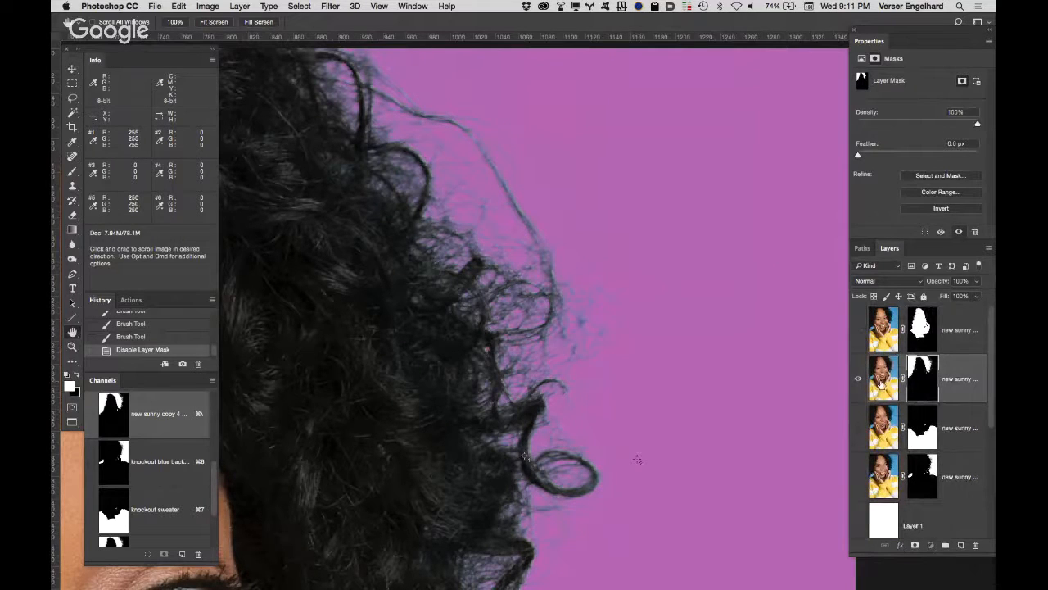
Step: Target the hair layer's image, sample the purple background as the Color-mode brush colour, and enlarge the brush
{"action": "key", "text": "super+2"}
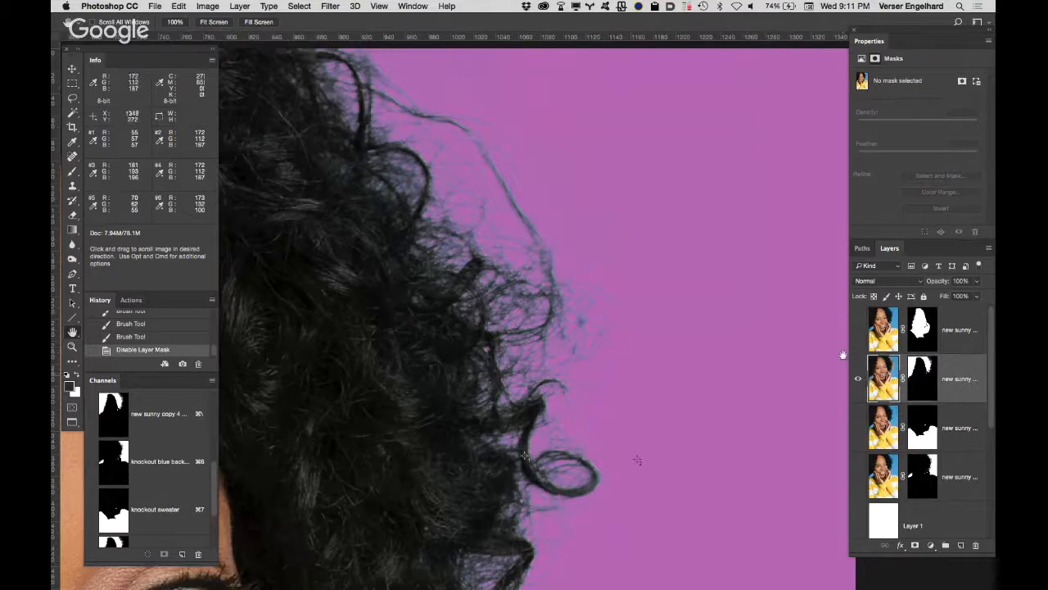
{"action": "key", "text": "b"}
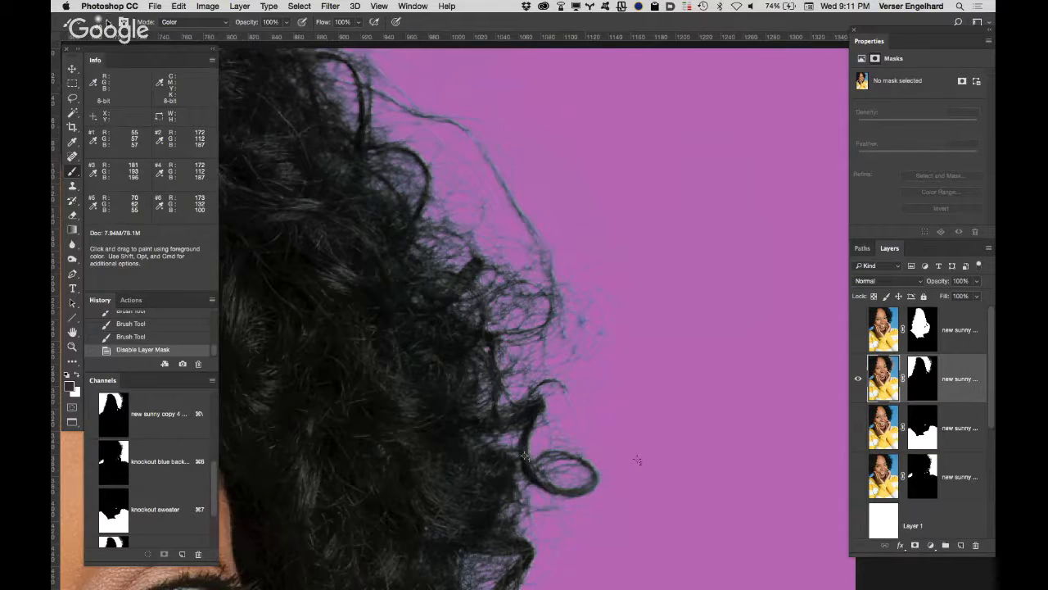
{"action": "left_click", "coordinate": [111, 23]}
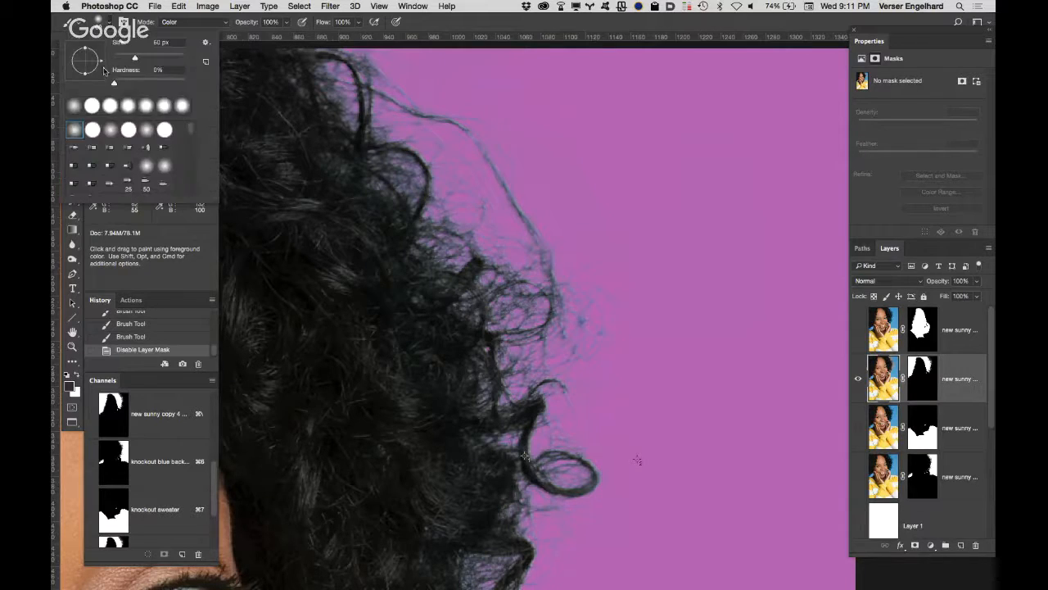
{"action": "left_click", "coordinate": [499, 27]}
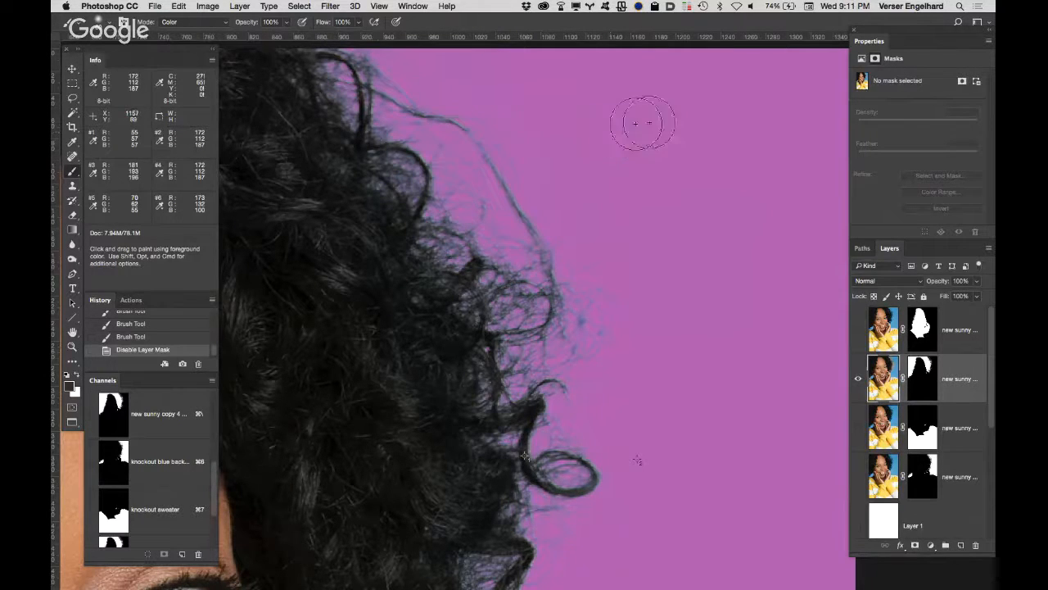
{"action": "key", "text": "alt"}
{"action": "left_click", "coordinate": [647, 153], "text": "alt"}
{"action": "left_click", "coordinate": [751, 173]}
{"action": "key", "text": "bracketright"}
{"action": "key", "text": "bracketright"}
{"action": "key", "text": "bracketright"}
{"action": "key", "text": "bracketright"}
{"action": "key", "text": "bracketright"}
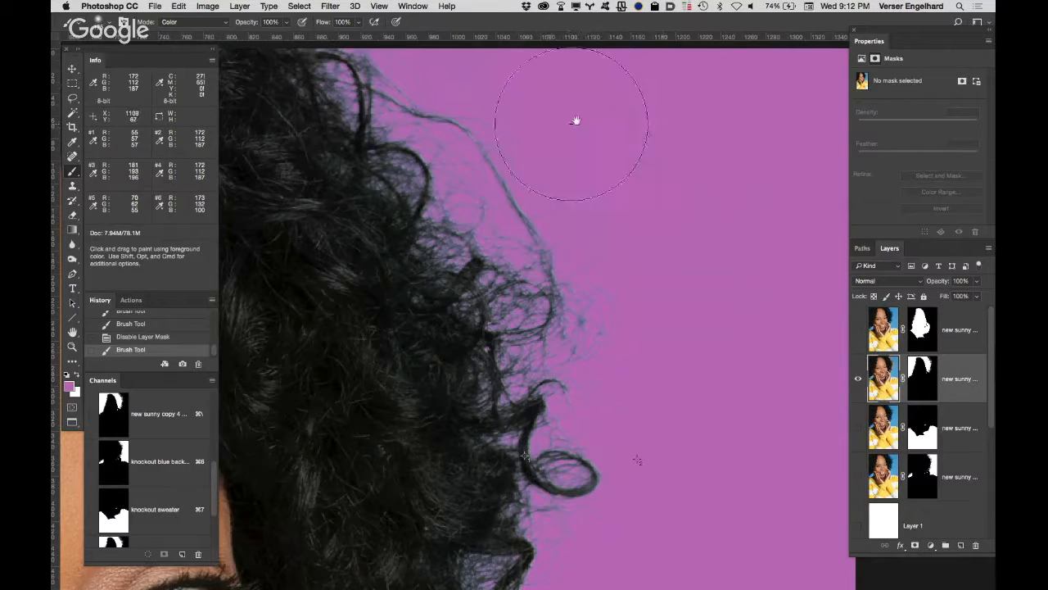
Step: Try to paint purple over the upper outer curls at 100% brush opacity, and undo the stroke
{"action": "key", "text": "space"}
{"action": "left_click_drag", "start_coordinate": [576, 120], "coordinate": [615, 230]}
{"action": "left_click_drag", "start_coordinate": [579, 175], "coordinate": [580, 172]}
{"action": "mouse_move", "coordinate": [450, 153]}
{"action": "left_mouse_down"}
{"action": "mouse_move", "coordinate": [425, 131]}
{"action": "mouse_move", "coordinate": [481, 224]}
{"action": "mouse_move", "coordinate": [532, 217]}
{"action": "mouse_move", "coordinate": [590, 320]}
{"action": "mouse_move", "coordinate": [557, 328]}
{"action": "mouse_move", "coordinate": [574, 340]}
{"action": "left_mouse_up"}
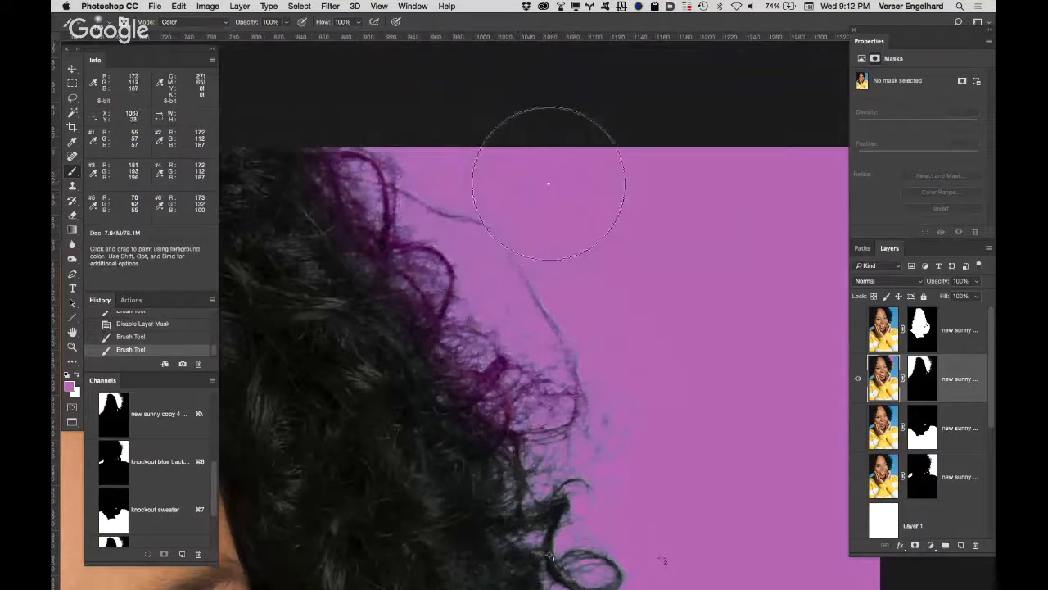
{"action": "key", "text": "super+z"}
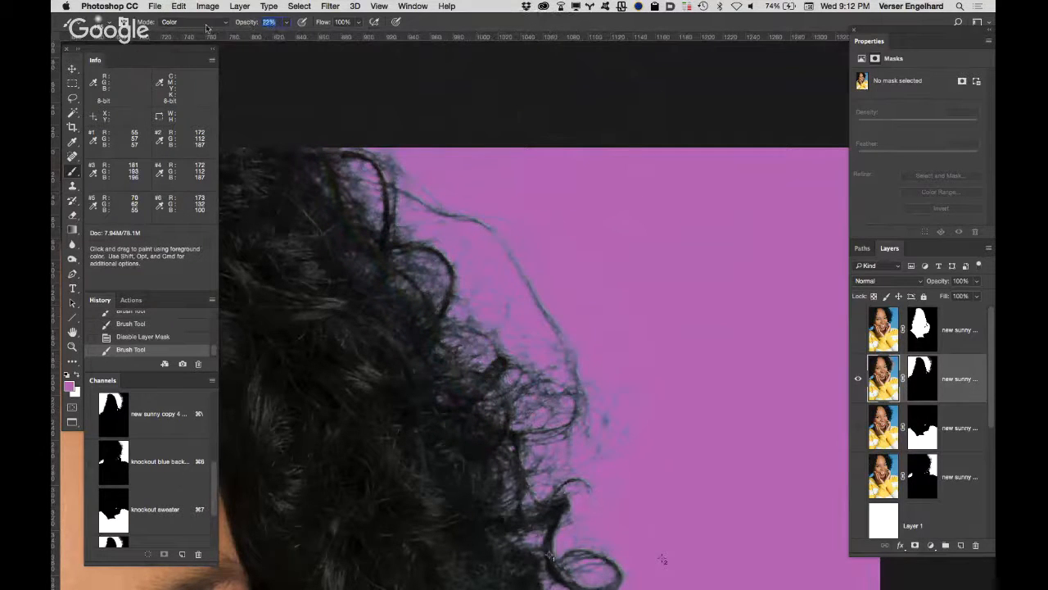
Step: Set the brush opacity to 27%, try to tint the outer curls purple, and undo the stroke
{"action": "type", "text": "27"}
{"action": "key", "text": "Return"}
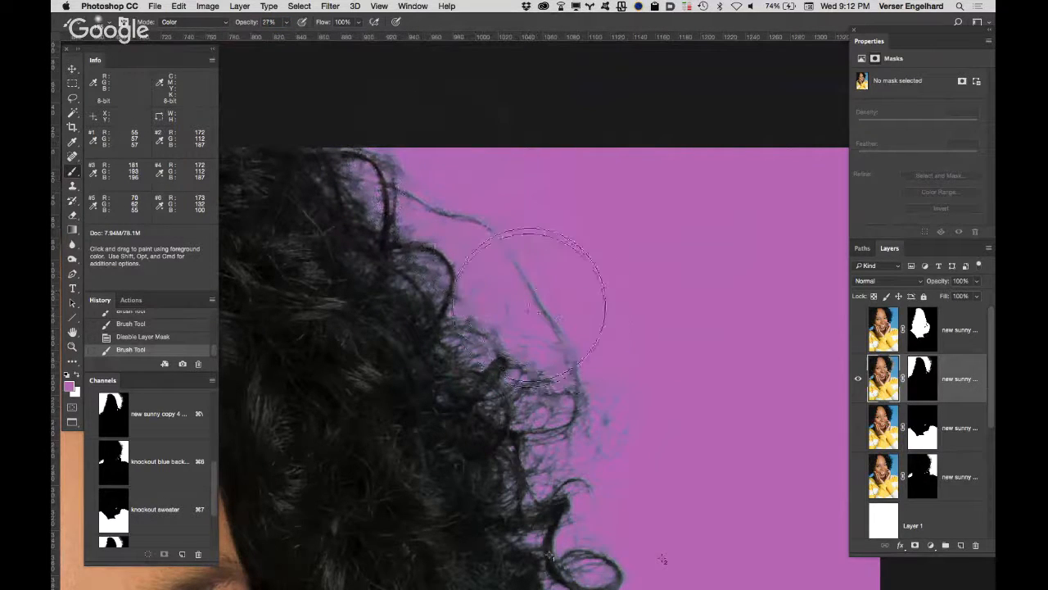
{"action": "mouse_move", "coordinate": [625, 380]}
{"action": "left_mouse_down"}
{"action": "mouse_move", "coordinate": [620, 444]}
{"action": "mouse_move", "coordinate": [607, 430]}
{"action": "left_mouse_up"}
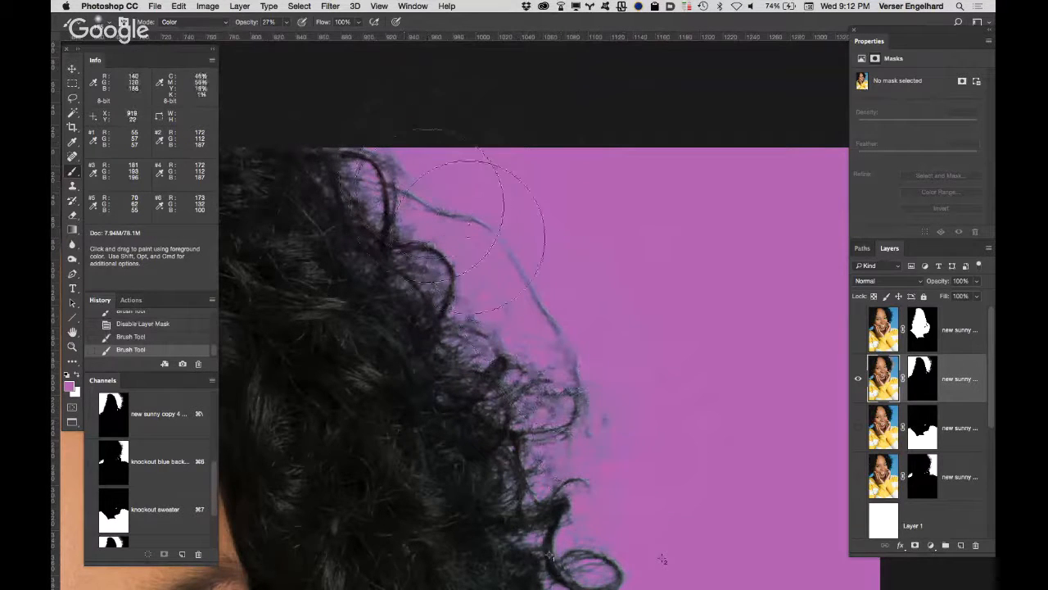
{"action": "key", "text": "super+z"}
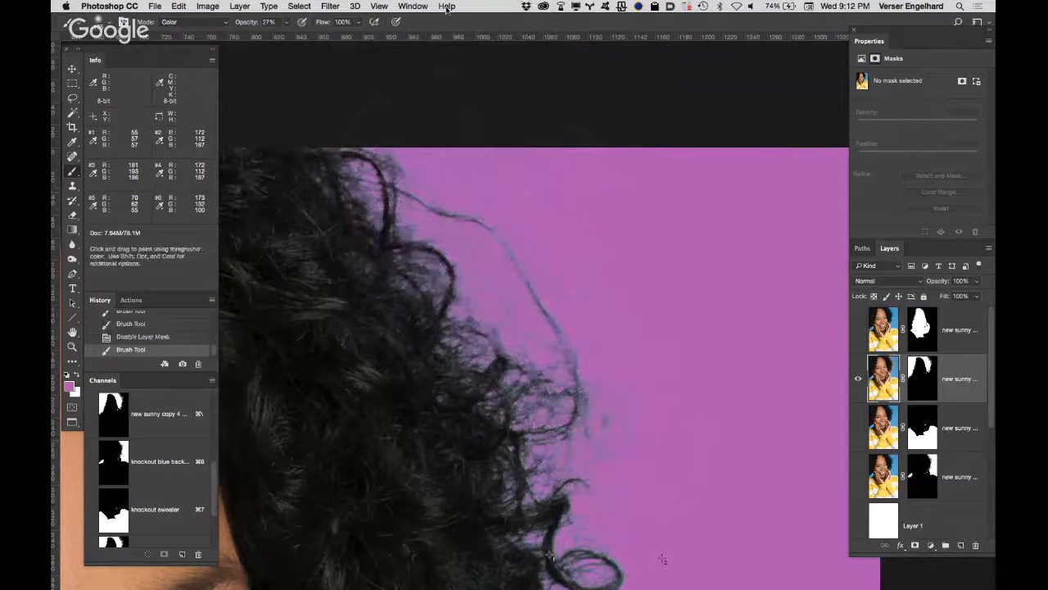
Step: Lower the brush opacity to 12% and paint a light purple tint along the outer curls down to the lower ones
{"action": "left_click_drag", "start_coordinate": [251, 26], "coordinate": [244, 26]}
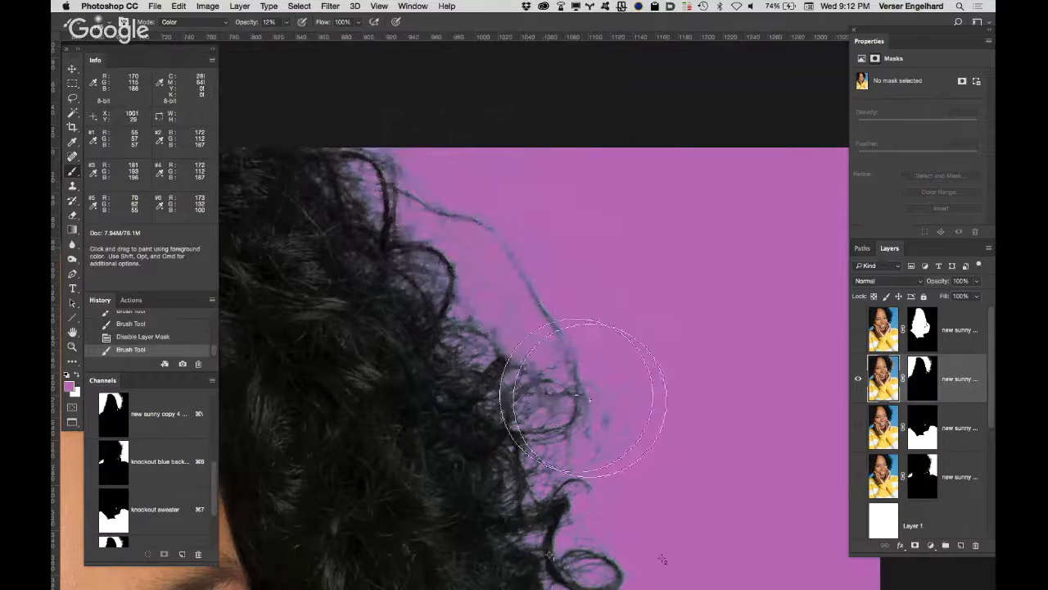
{"action": "left_click_drag", "start_coordinate": [620, 470], "coordinate": [620, 502]}
{"action": "left_click_drag", "start_coordinate": [664, 407], "coordinate": [629, 180]}
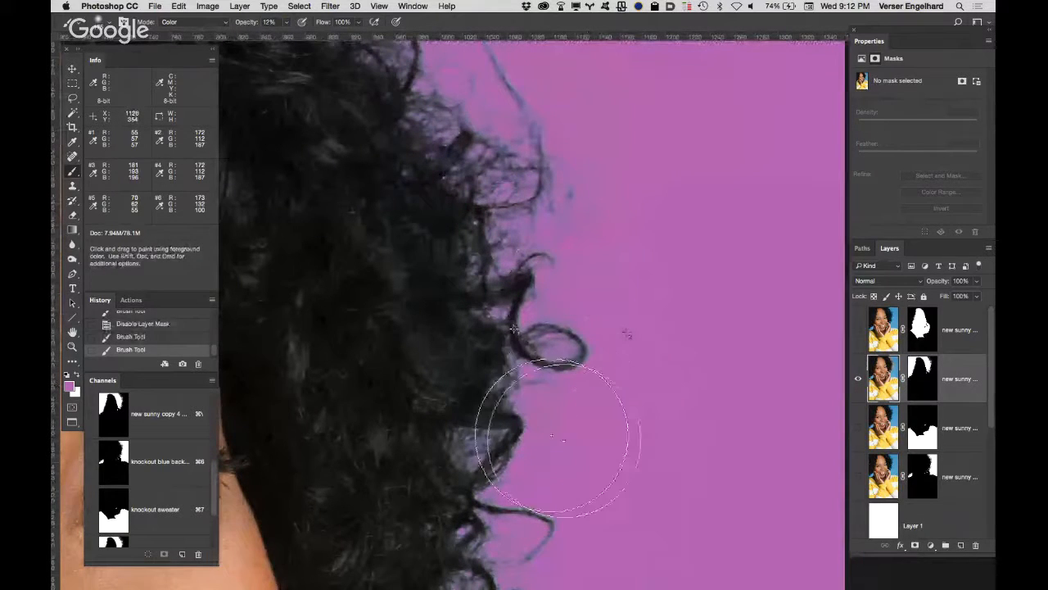
{"action": "mouse_move", "coordinate": [544, 467]}
{"action": "left_mouse_down"}
{"action": "mouse_move", "coordinate": [584, 492]}
{"action": "mouse_move", "coordinate": [578, 456]}
{"action": "mouse_move", "coordinate": [632, 280]}
{"action": "mouse_move", "coordinate": [630, 256]}
{"action": "left_mouse_up"}
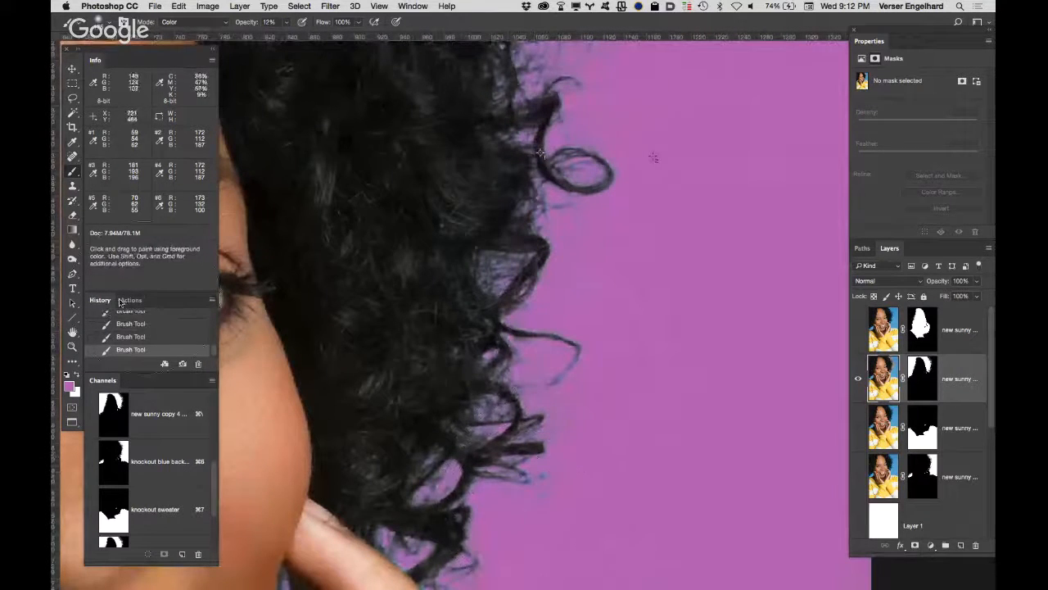
Step: Show only the sweater layer over the white Layer 1 and examine the sweater's upper shoulder edge
{"action": "double_click", "coordinate": [72, 332]}
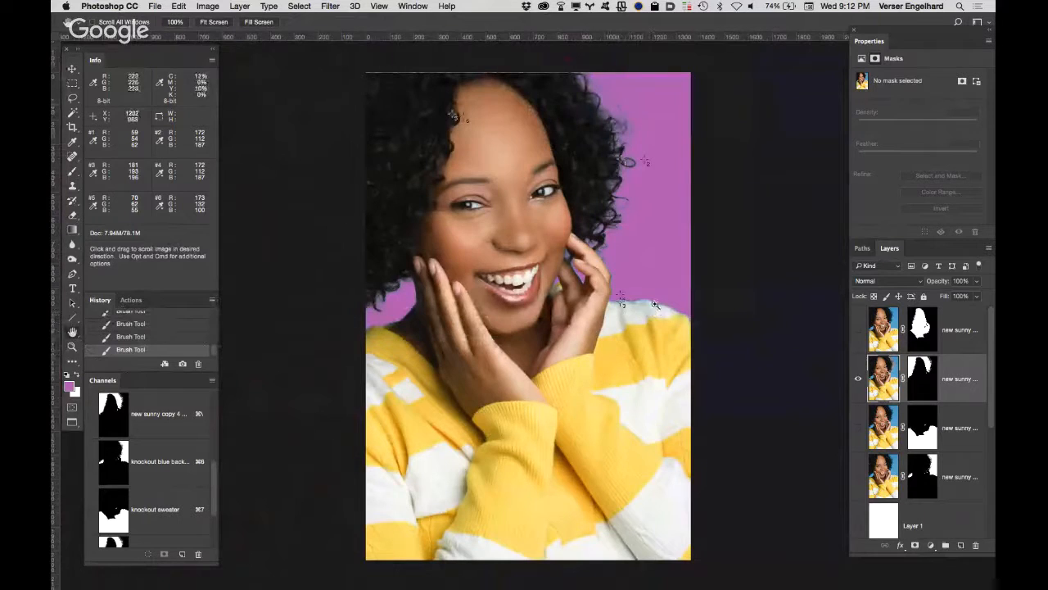
{"action": "left_click", "coordinate": [655, 304], "text": "super"}
{"action": "left_click", "coordinate": [633, 305], "text": "super"}
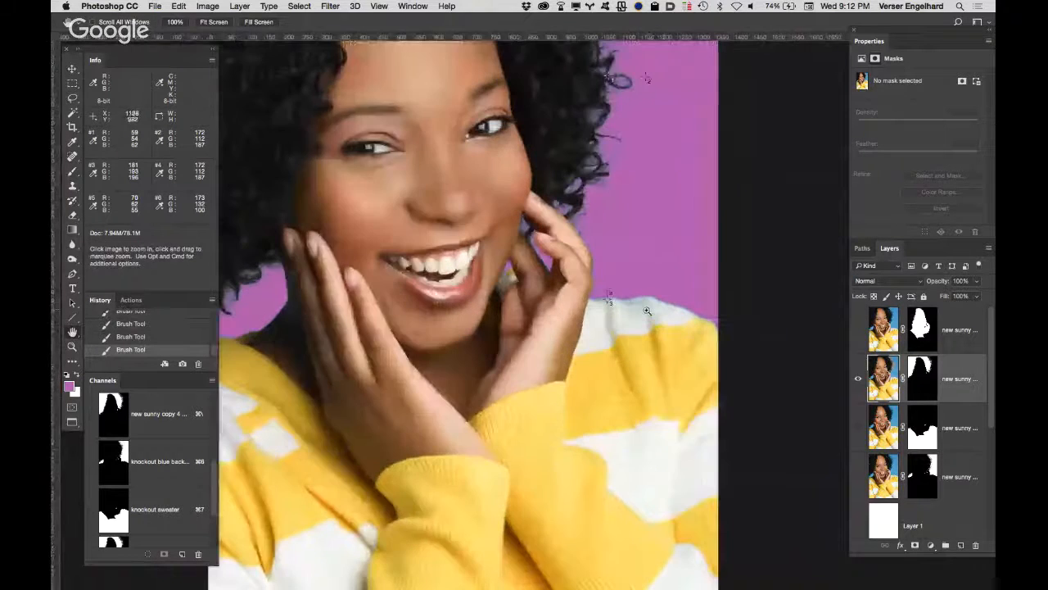
{"action": "left_click", "coordinate": [655, 305], "text": "super"}
{"action": "left_click", "coordinate": [602, 303], "text": "super"}
{"action": "left_click", "coordinate": [600, 316], "text": "super"}
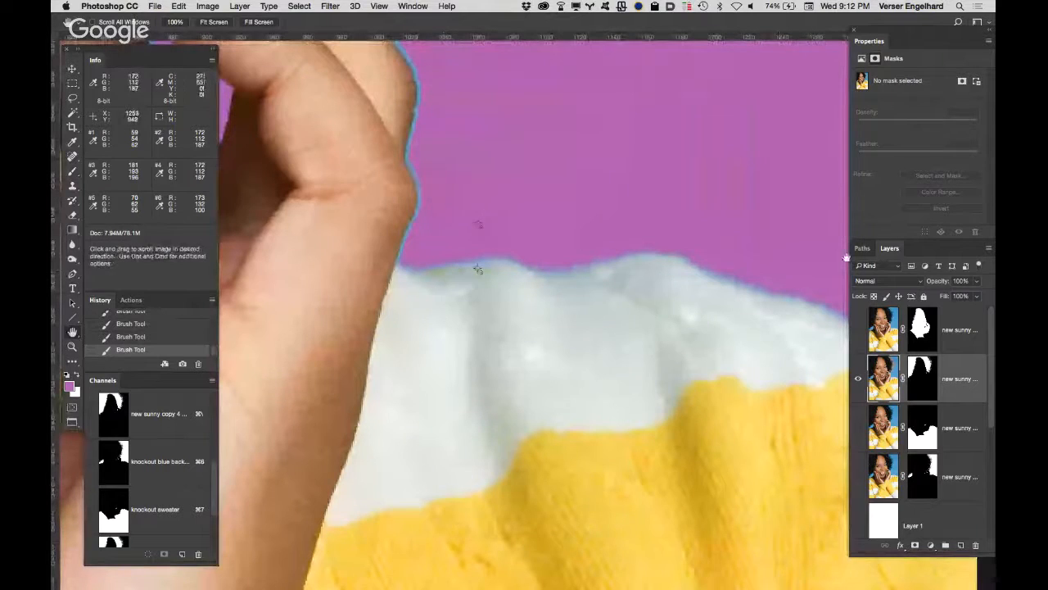
{"action": "left_click", "coordinate": [857, 381]}
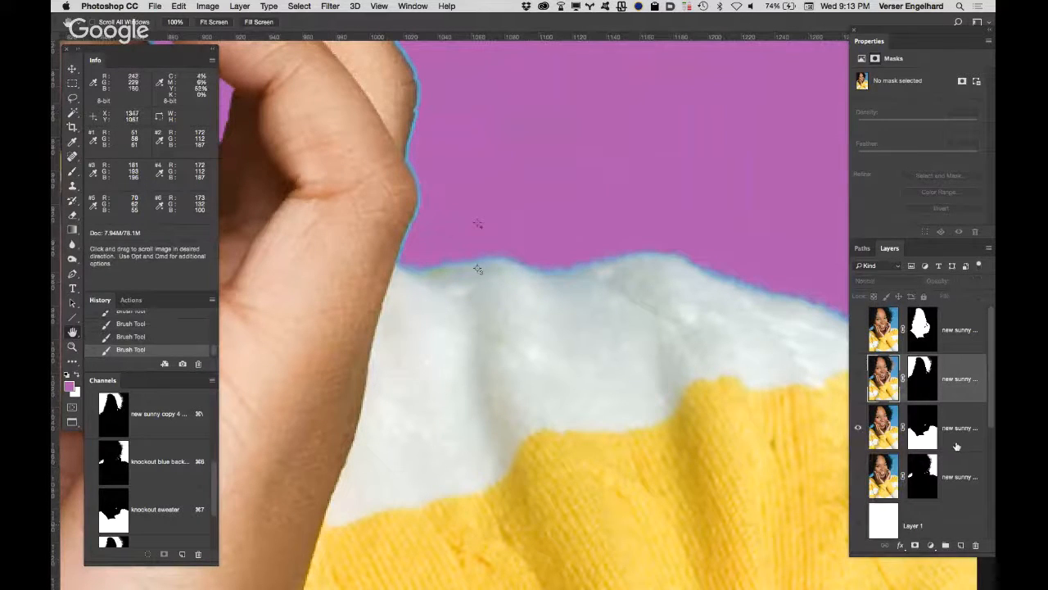
{"action": "left_click", "coordinate": [857, 525]}
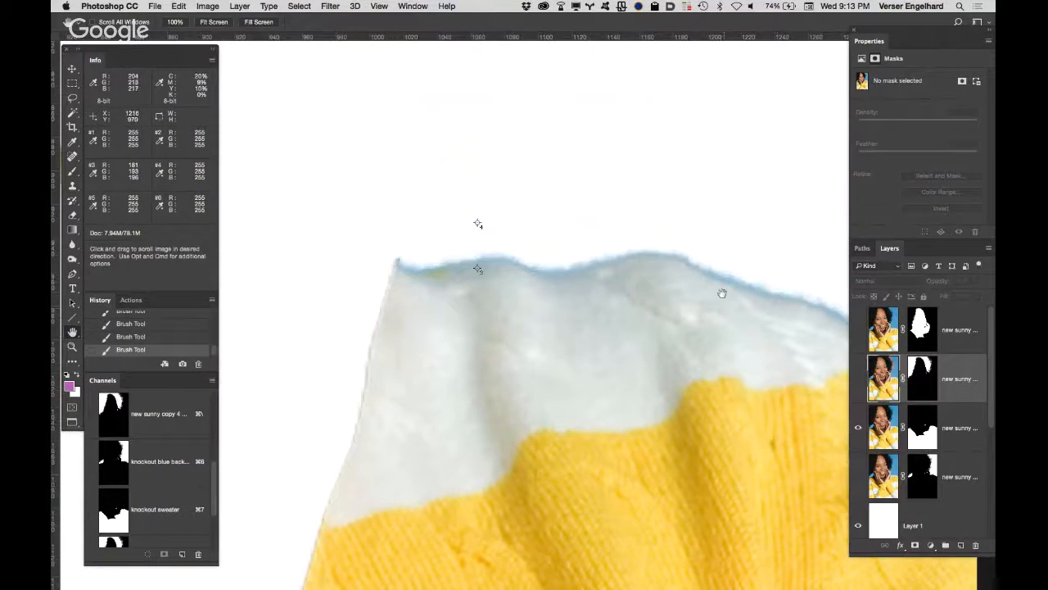
{"action": "left_click_drag", "start_coordinate": [721, 293], "coordinate": [608, 290]}
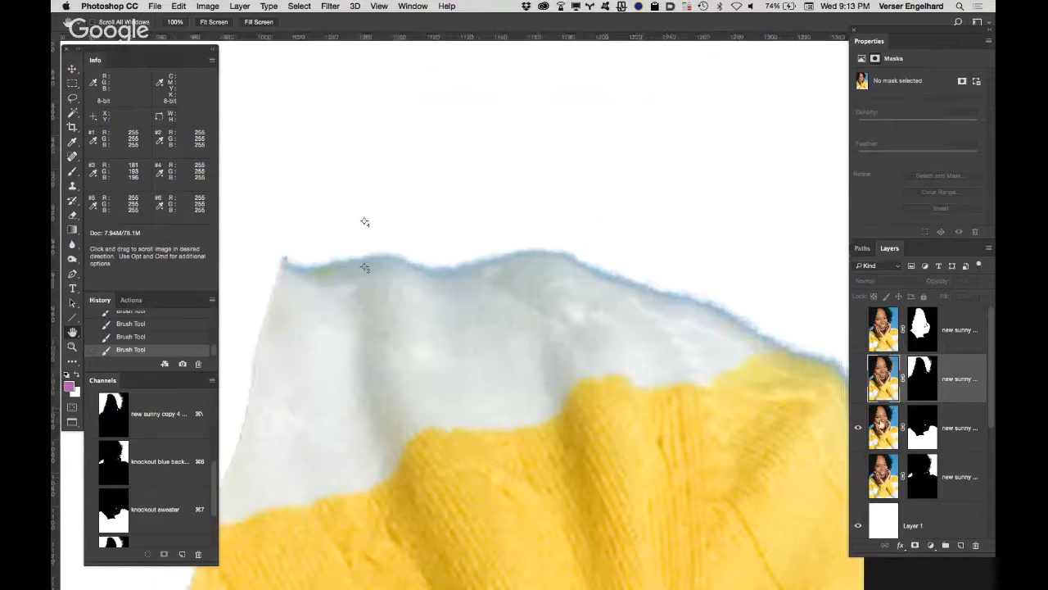
Step: On the sweater layer, sample the light gray fabric and paint over the white shoulder's blue edge with a smaller Color-mode brush at 100% opacity
{"action": "left_click", "coordinate": [883, 426]}
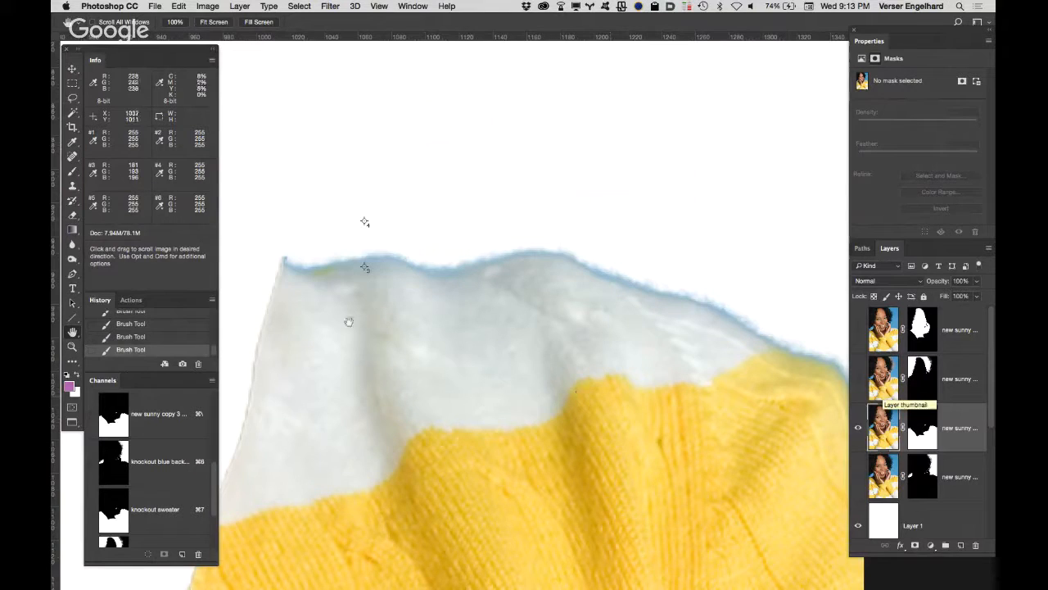
{"action": "key", "text": "b"}
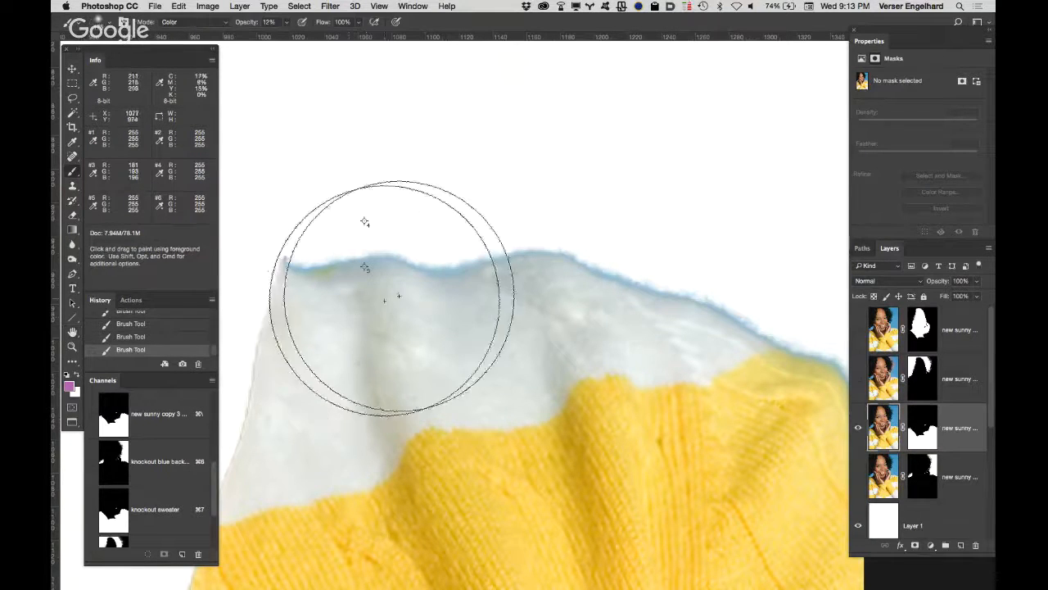
{"action": "key", "text": "bracketleft"}
{"action": "key", "text": "bracketleft"}
{"action": "key", "text": "bracketleft"}
{"action": "key", "text": "bracketleft"}
{"action": "key", "text": "bracketleft"}
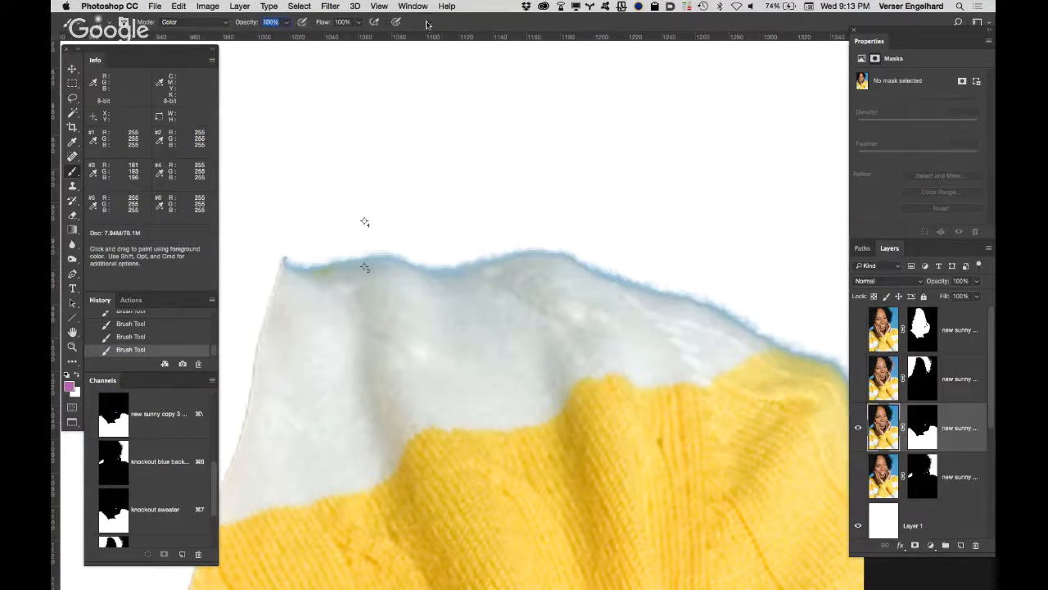
{"action": "left_click", "coordinate": [337, 317], "text": "alt"}
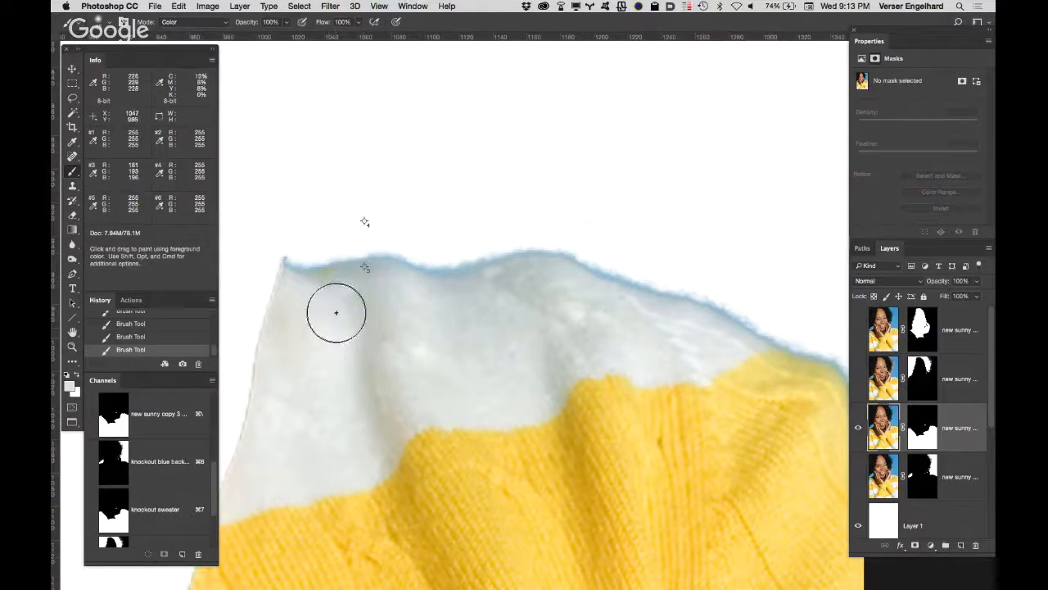
{"action": "mouse_move", "coordinate": [309, 278]}
{"action": "left_mouse_down"}
{"action": "mouse_move", "coordinate": [289, 278]}
{"action": "mouse_move", "coordinate": [355, 257]}
{"action": "mouse_move", "coordinate": [407, 273]}
{"action": "mouse_move", "coordinate": [540, 250]}
{"action": "mouse_move", "coordinate": [770, 316]}
{"action": "mouse_move", "coordinate": [755, 301]}
{"action": "left_mouse_up"}
Step: Sample the yellow knit and paint over the blue fringe along the yellow part of the sweater's outer shoulder edge
{"action": "left_click_drag", "start_coordinate": [726, 217], "coordinate": [552, 119]}
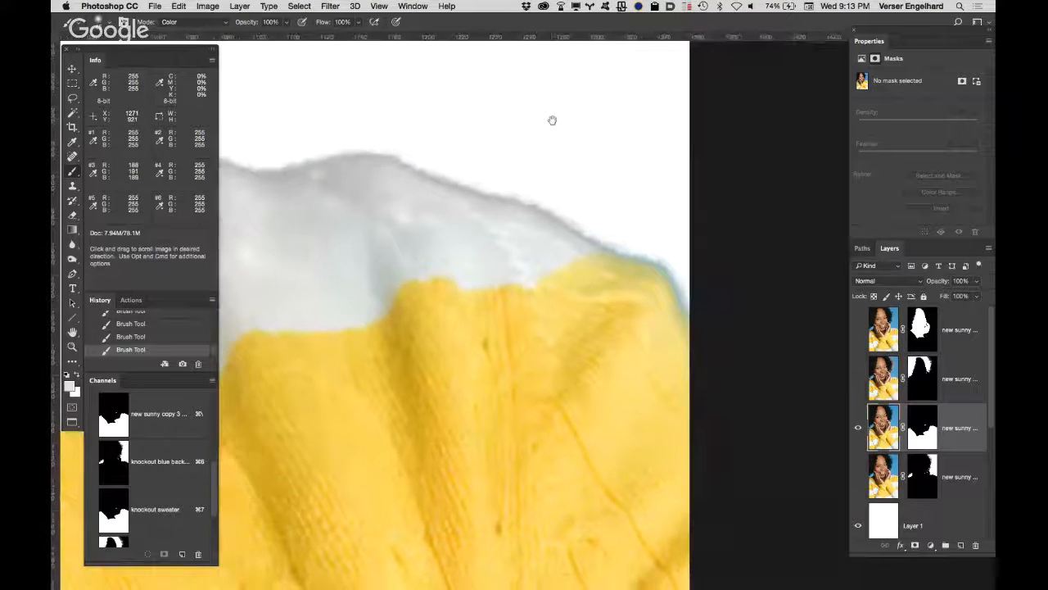
{"action": "left_click", "coordinate": [616, 287], "text": "alt"}
{"action": "mouse_move", "coordinate": [628, 235]}
{"action": "left_mouse_down"}
{"action": "mouse_move", "coordinate": [674, 271]}
{"action": "mouse_move", "coordinate": [702, 320]}
{"action": "left_mouse_up"}
{"action": "mouse_move", "coordinate": [575, 138]}
{"action": "left_mouse_down"}
{"action": "mouse_move", "coordinate": [674, 234]}
{"action": "mouse_move", "coordinate": [726, 236]}
{"action": "left_mouse_up"}
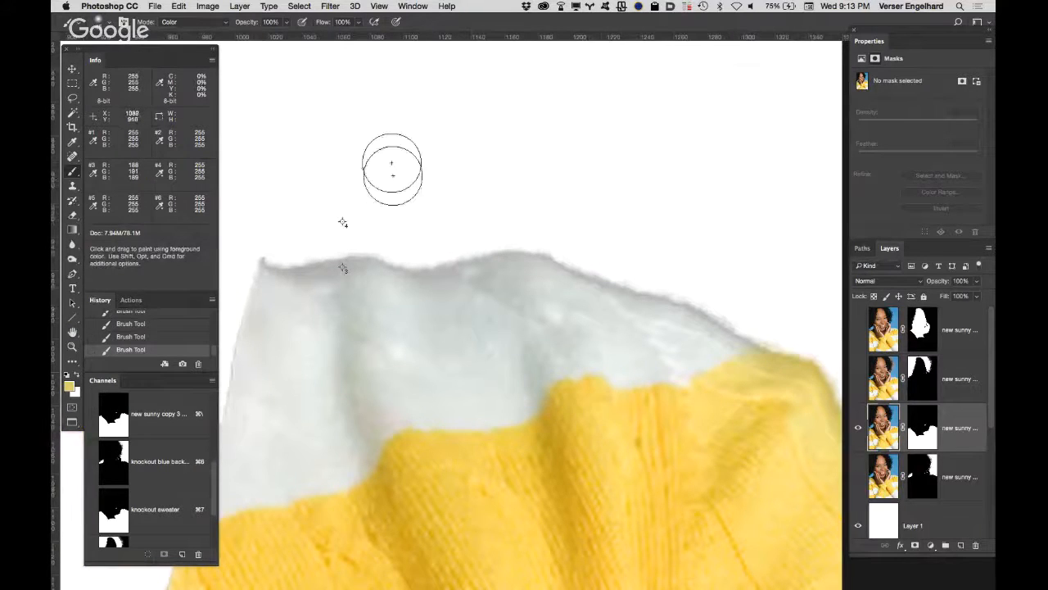
Step: Try to lighten the gray shoulder edge with a Luminosity-mode brush in sampled light gray, and undo the stroke
{"action": "left_click", "coordinate": [203, 24]}
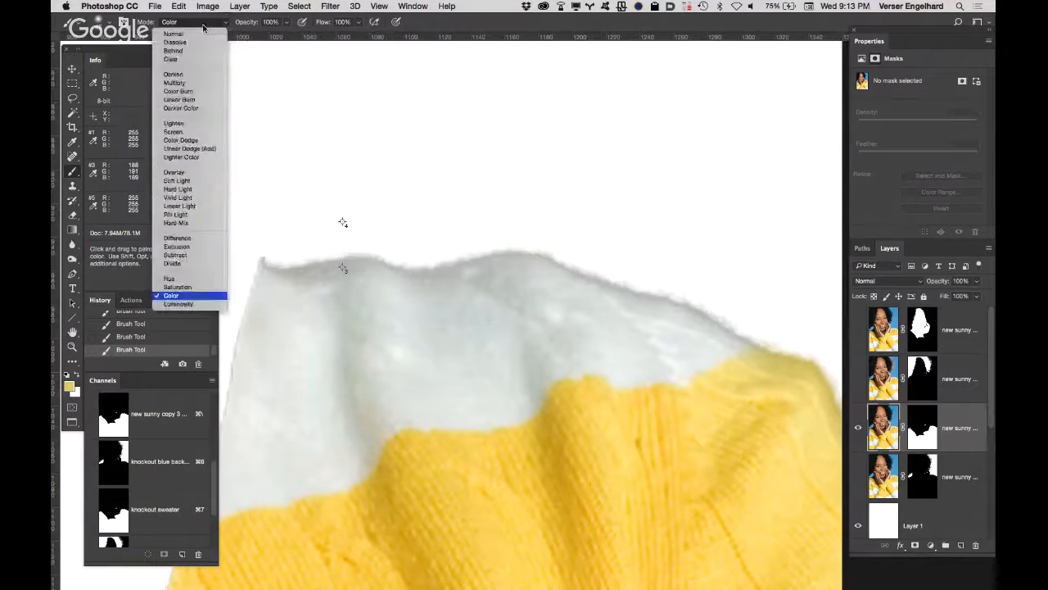
{"action": "left_click", "coordinate": [197, 306]}
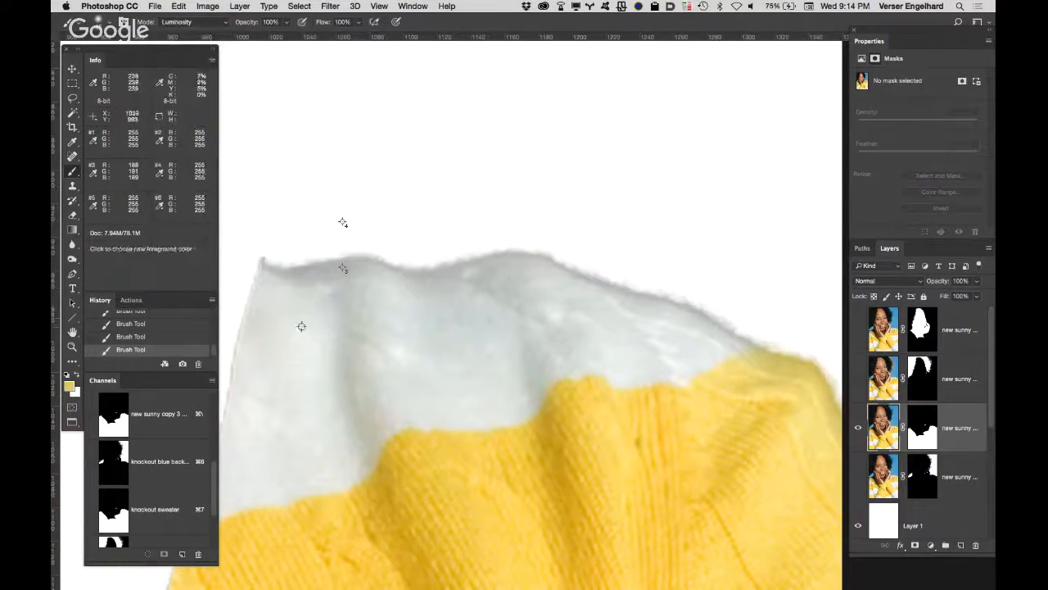
{"action": "left_click", "coordinate": [304, 320], "text": "alt"}
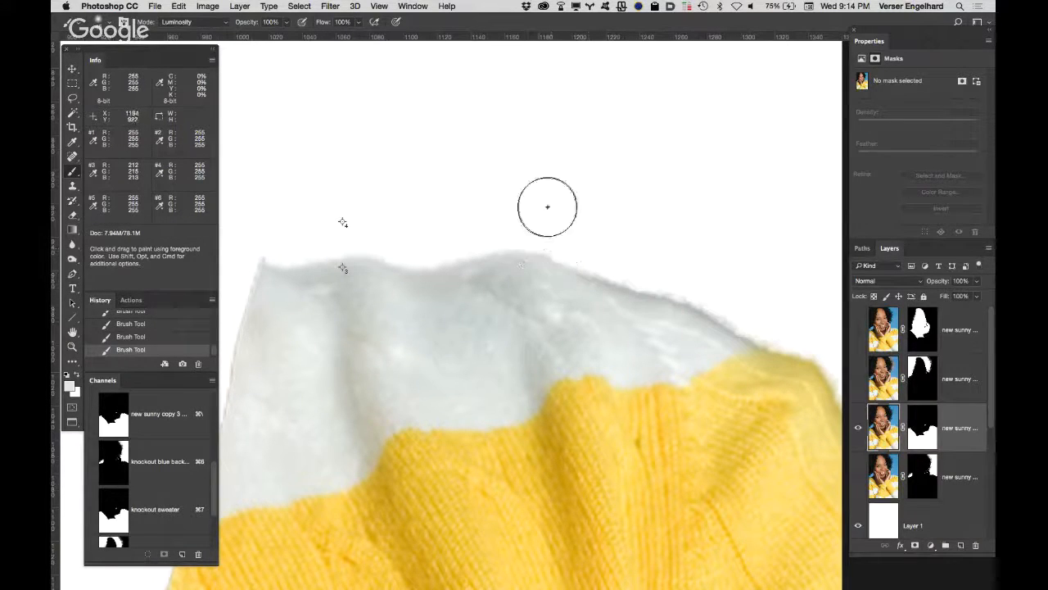
{"action": "key", "text": "super"}
{"action": "key", "text": "super+z"}
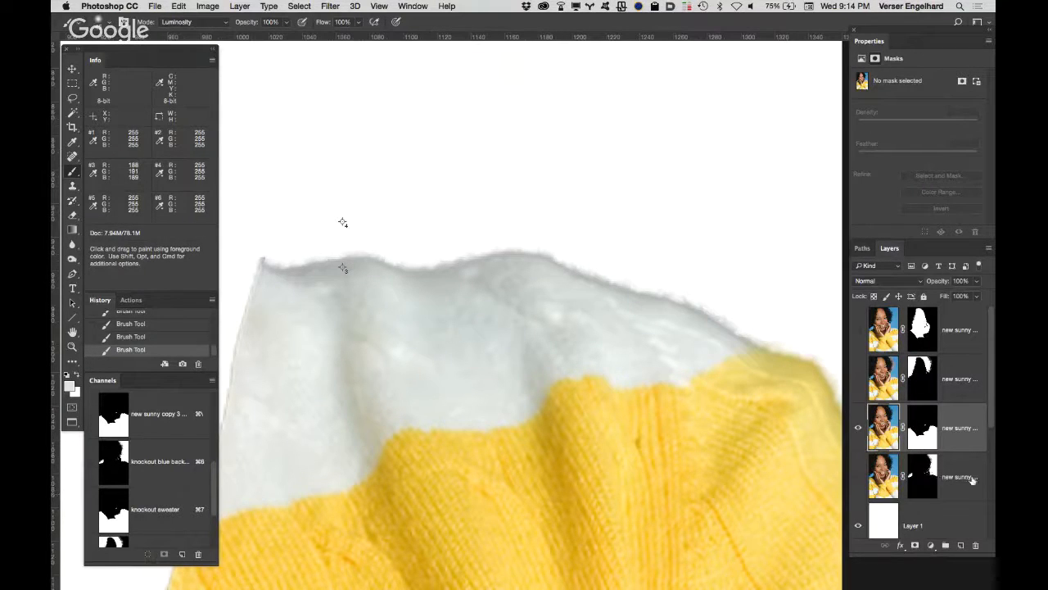
{"action": "left_click", "coordinate": [961, 546]}
{"action": "left_click", "coordinate": [960, 546]}
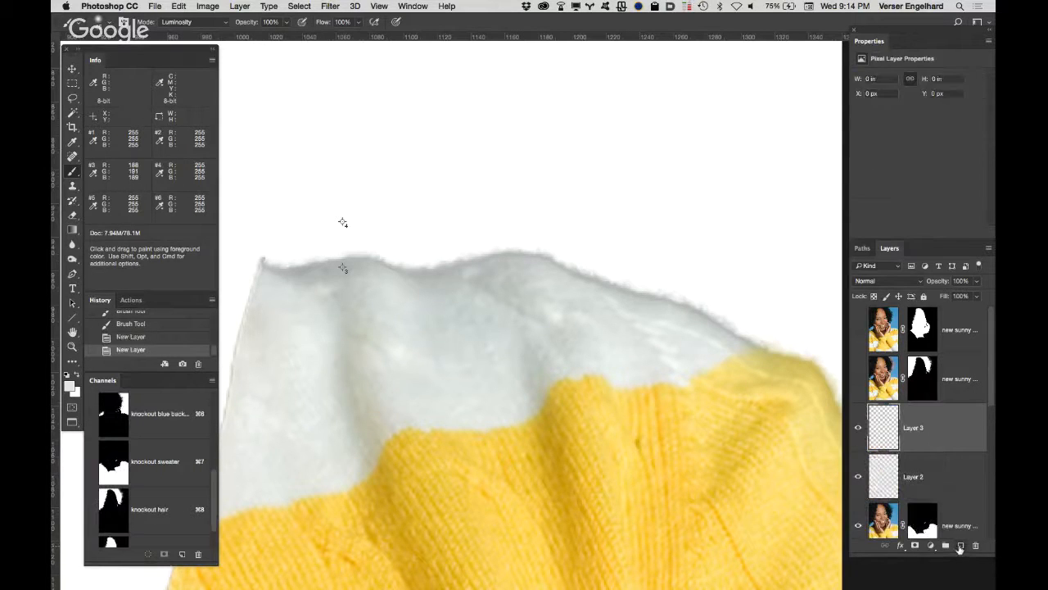
{"action": "left_click", "coordinate": [961, 546], "text": "alt"}
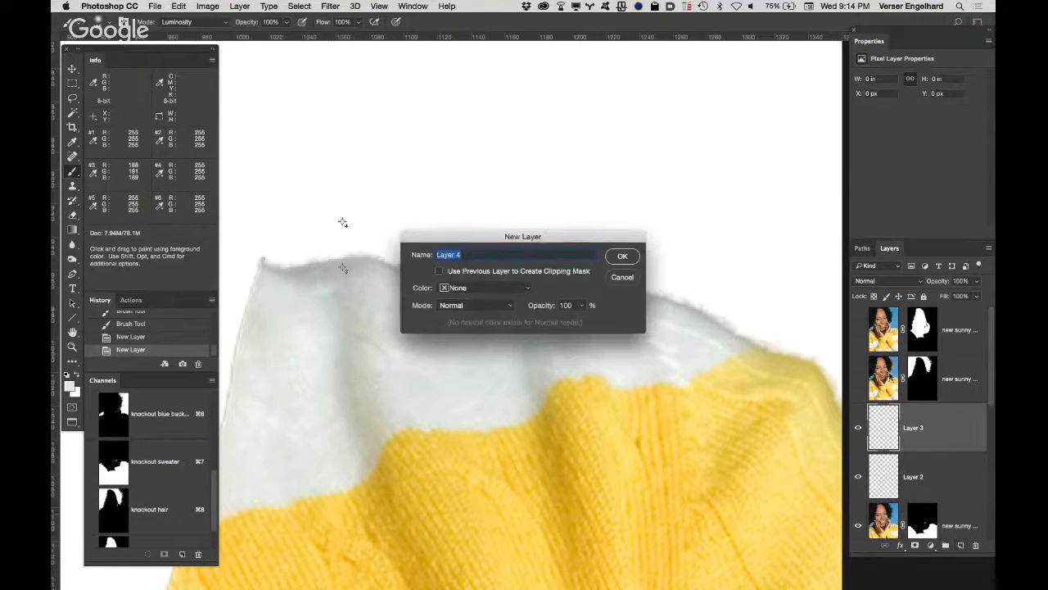
{"action": "key", "text": "Escape"}
{"action": "key", "text": "Delete"}
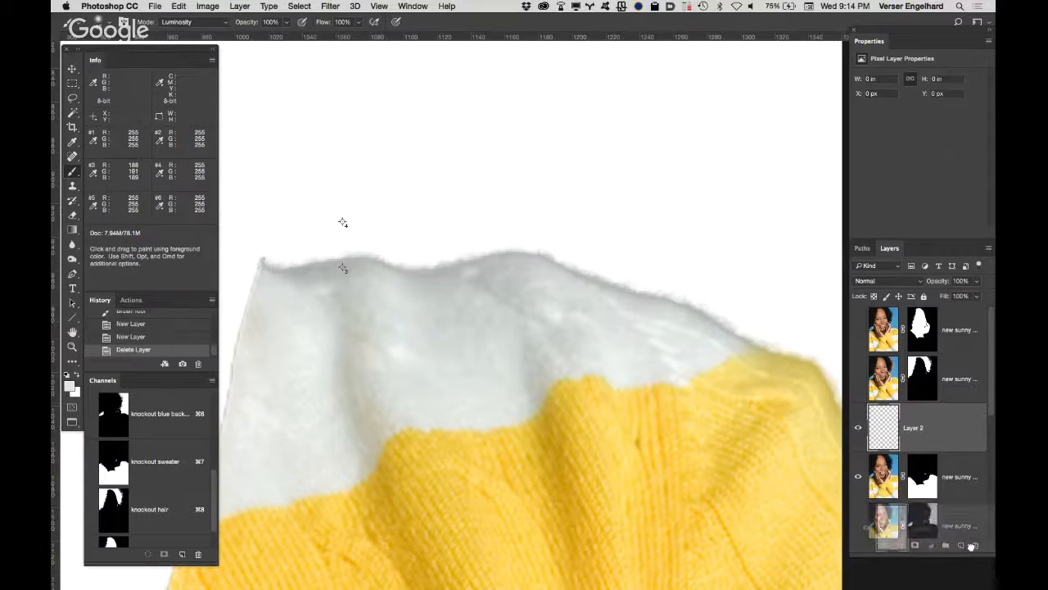
{"action": "left_click", "coordinate": [975, 545]}
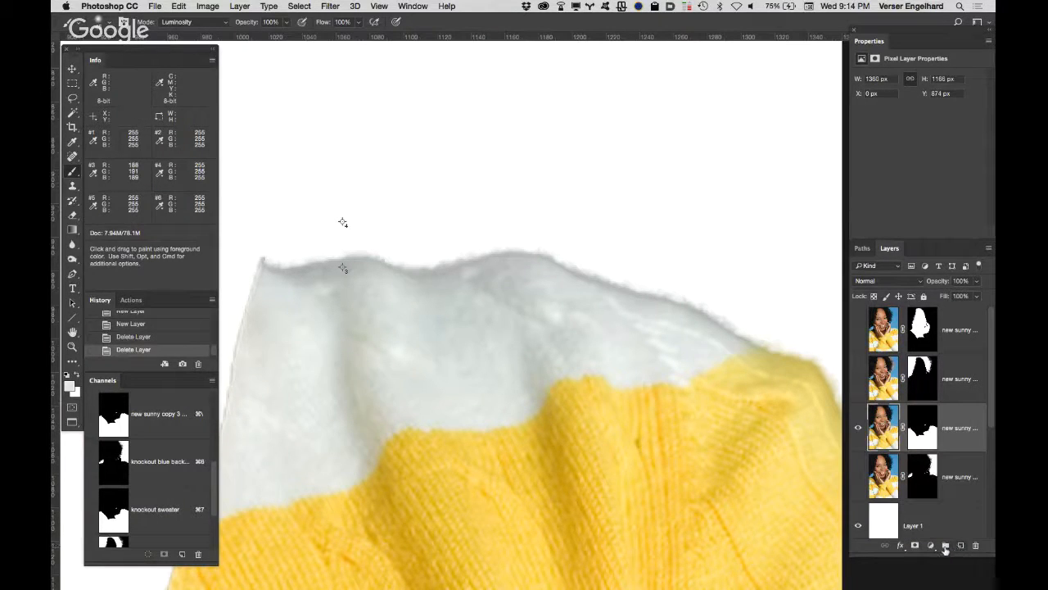
Step: Add a new layer above the sweater layer in Soft Light mode, filled with the neutral 50% gray
{"action": "left_click", "coordinate": [960, 544], "text": "alt"}
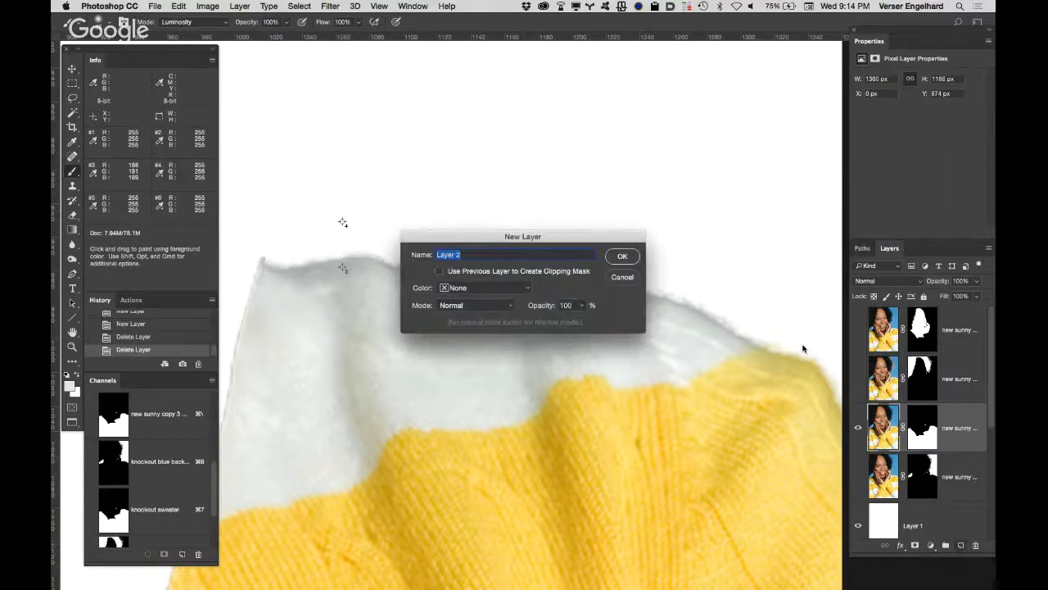
{"action": "left_click", "coordinate": [488, 310]}
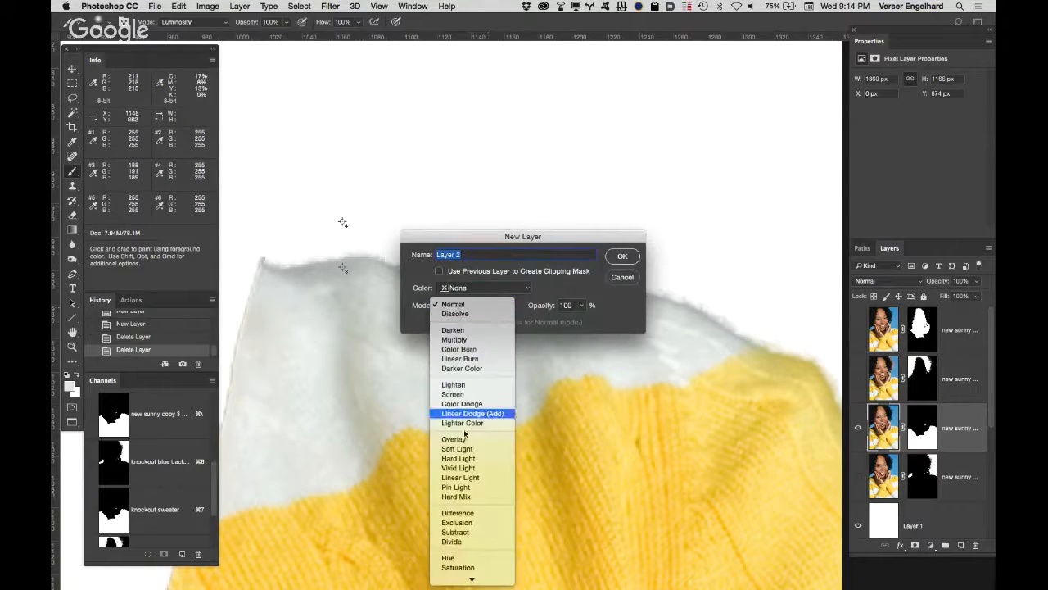
{"action": "left_click", "coordinate": [463, 447]}
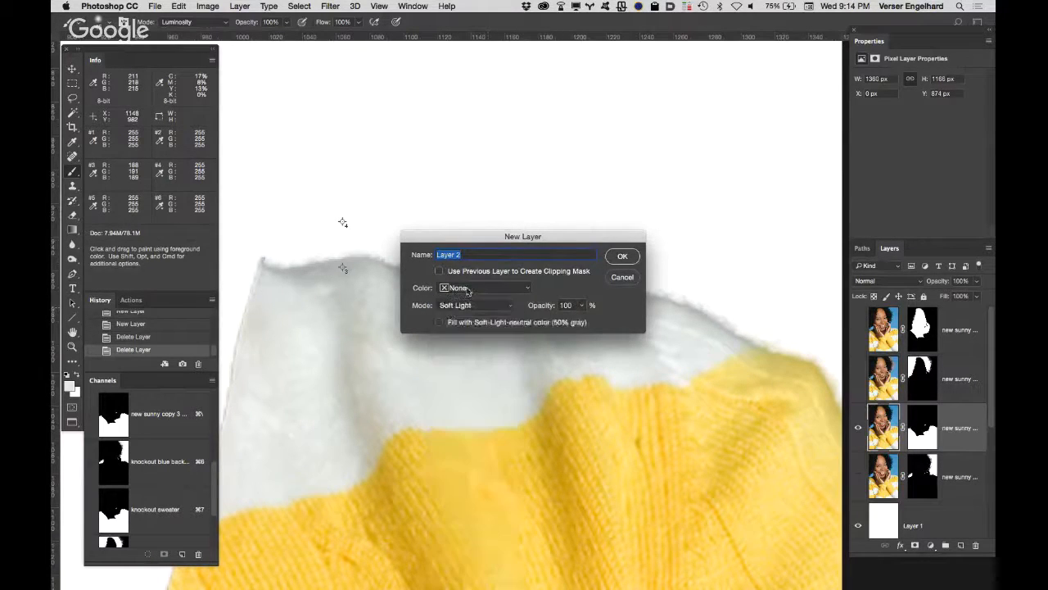
{"action": "left_click", "coordinate": [439, 321]}
{"action": "left_click", "coordinate": [622, 255]}
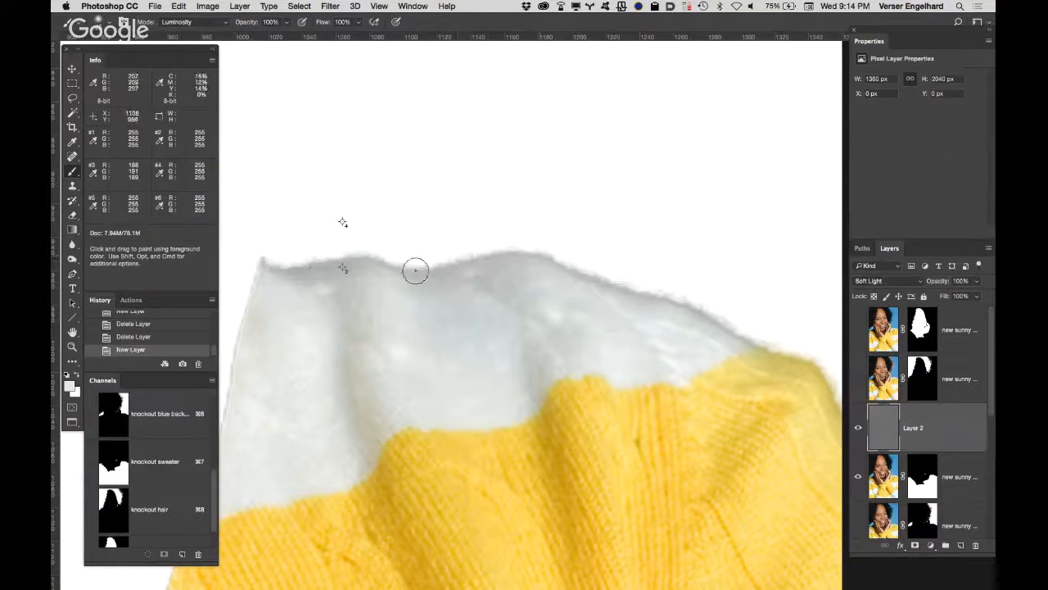
Step: Paint light gray along the shoulder edge with a soft Normal-mode brush at 22% opacity, and compare with the Soft Light layer hidden and shown
{"action": "left_click", "coordinate": [198, 23]}
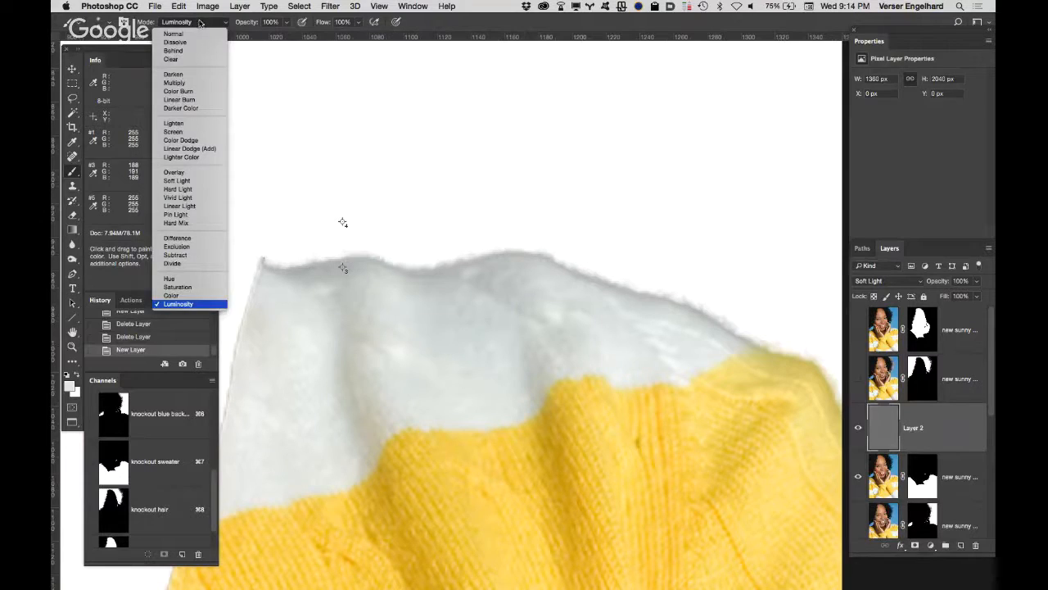
{"action": "left_click", "coordinate": [173, 34]}
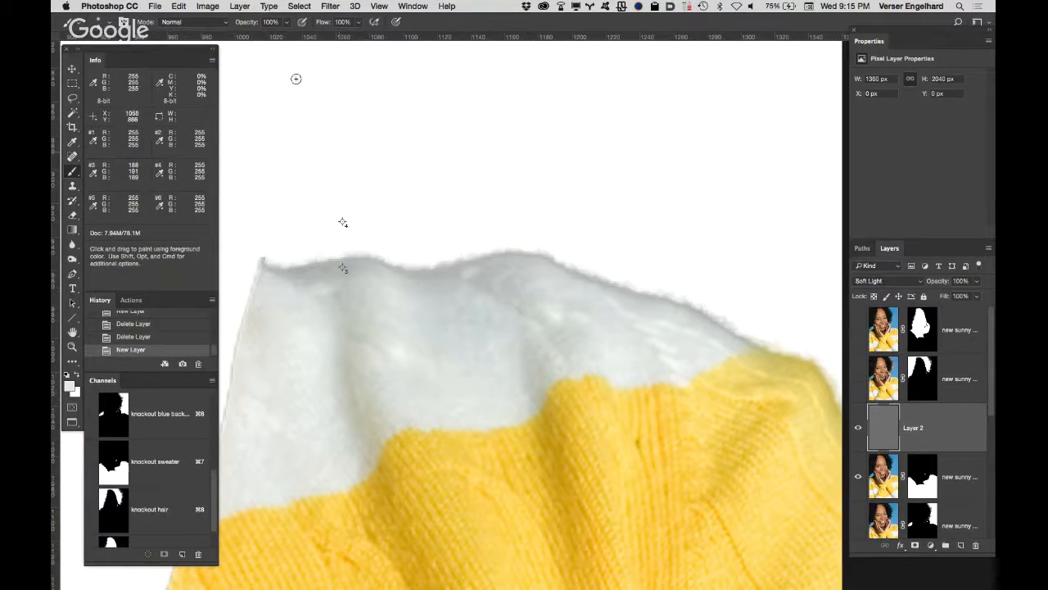
{"action": "left_click_drag", "start_coordinate": [250, 25], "coordinate": [204, 24]}
{"action": "left_click", "coordinate": [109, 23]}
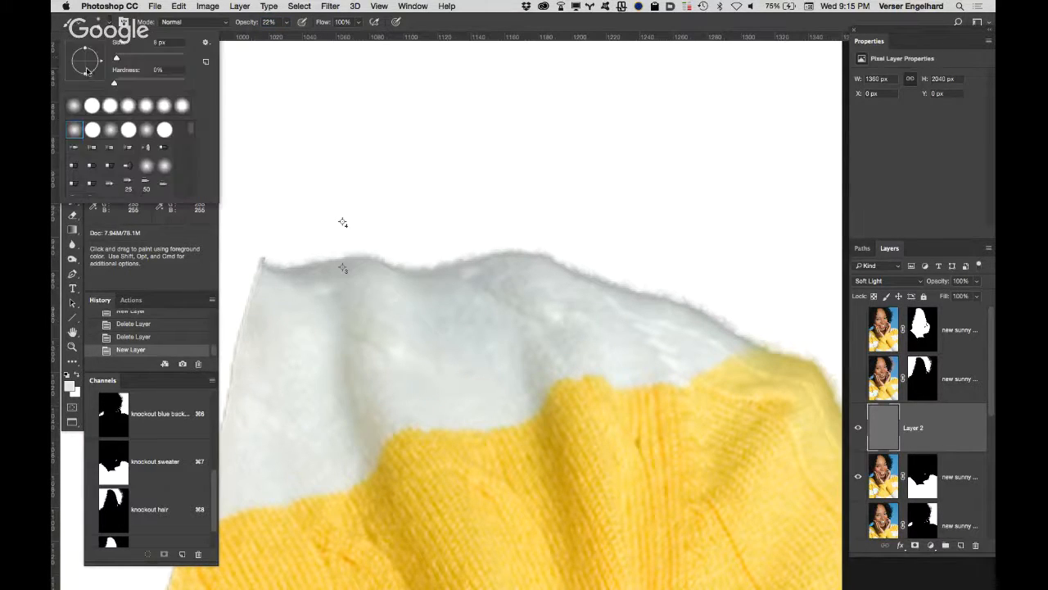
{"action": "left_click", "coordinate": [74, 130]}
{"action": "mouse_move", "coordinate": [273, 263]}
{"action": "left_mouse_down"}
{"action": "mouse_move", "coordinate": [346, 260]}
{"action": "mouse_move", "coordinate": [422, 273]}
{"action": "mouse_move", "coordinate": [533, 254]}
{"action": "left_mouse_up"}
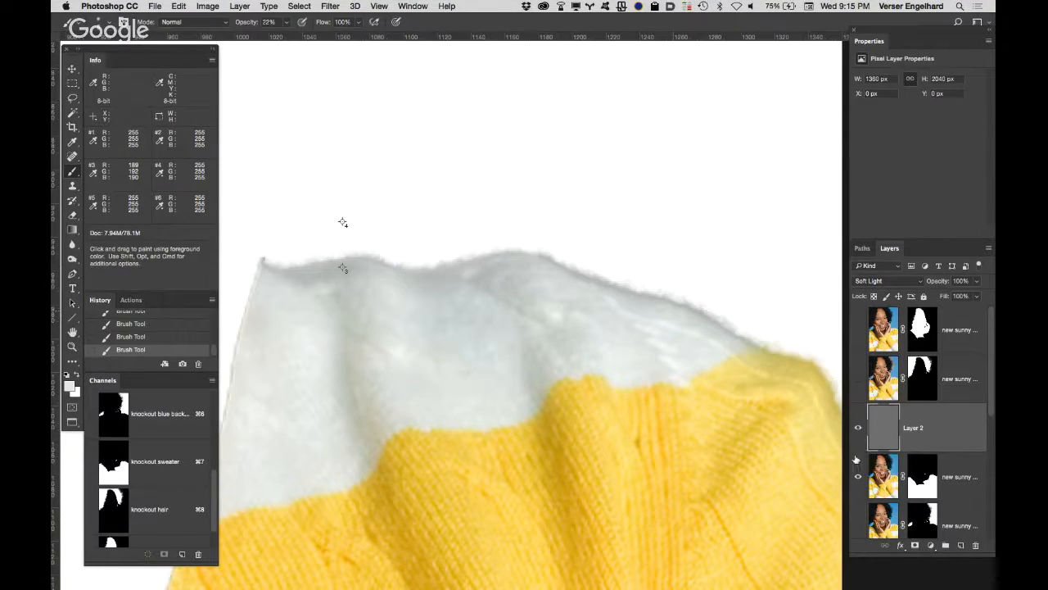
{"action": "left_click", "coordinate": [858, 428]}
{"action": "left_click", "coordinate": [858, 427]}
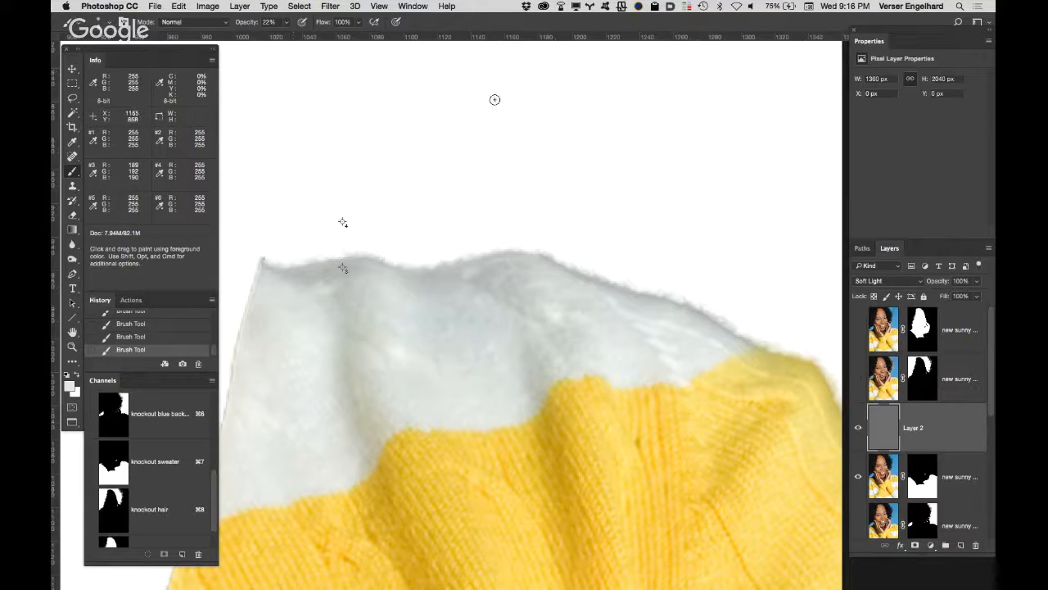
Step: Return to the standard window view and close the portrait document, saving its changes
{"action": "key", "text": "f"}
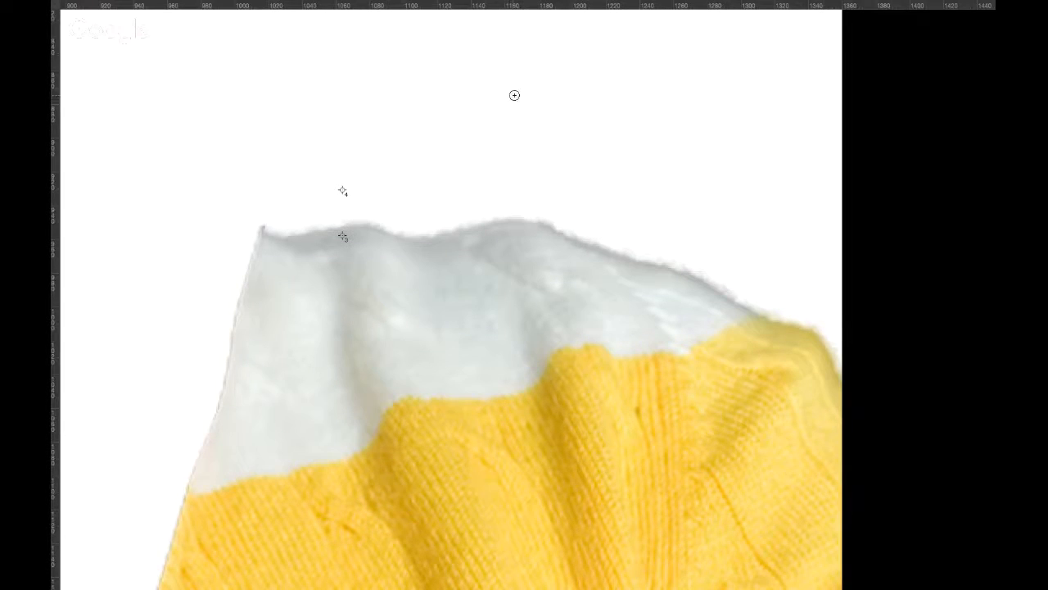
{"action": "key", "text": "f"}
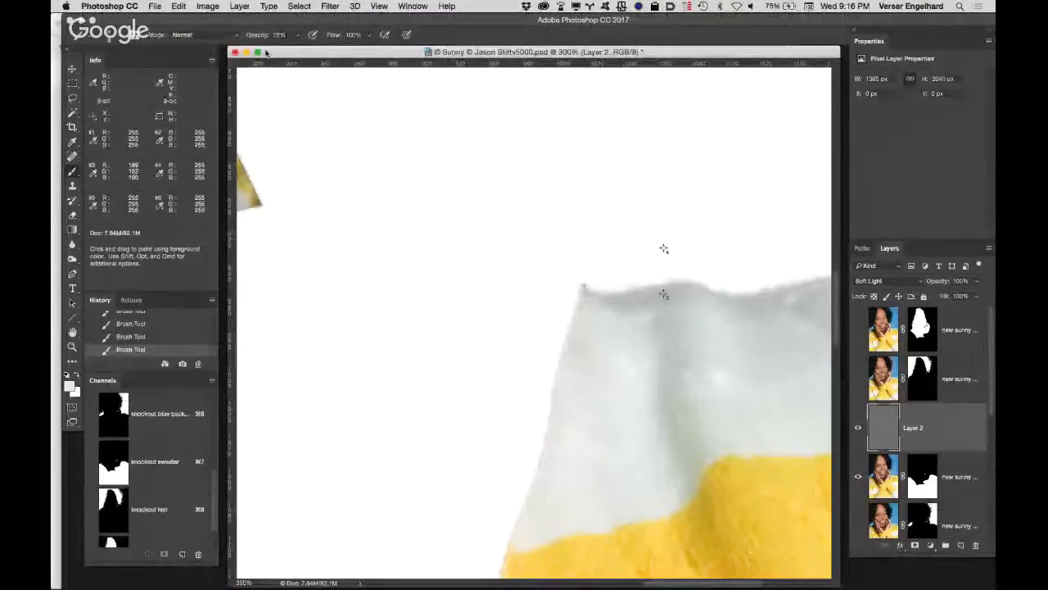
{"action": "left_click", "coordinate": [235, 52]}
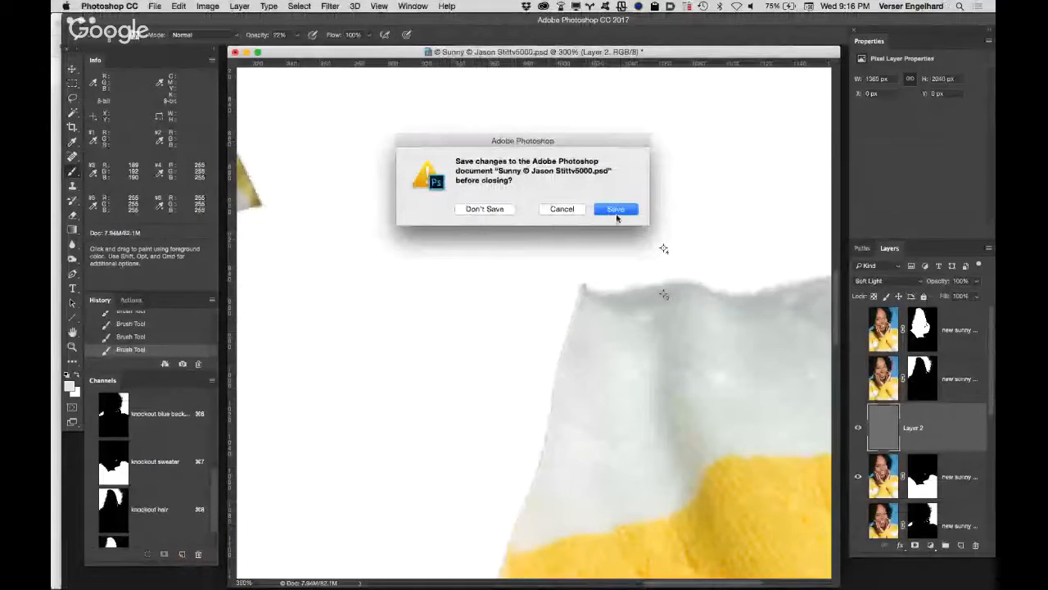
{"action": "left_click", "coordinate": [620, 209]}
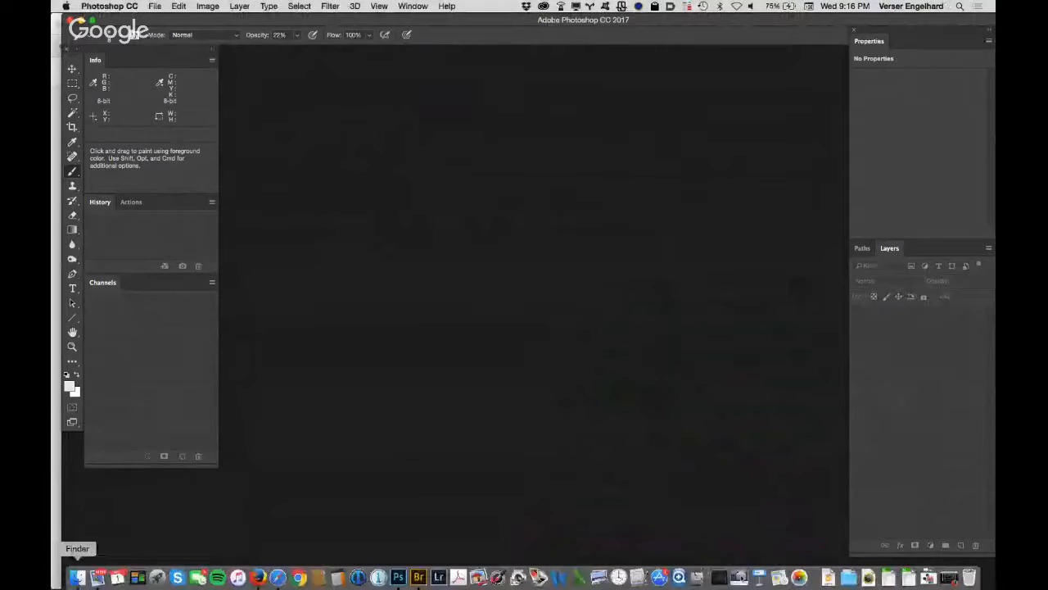
Step: Switch to Finder, remove the date grouping in the Columbia College folder, and open its 3 Retouching and Compositing Class folder
{"action": "left_click", "coordinate": [78, 578]}
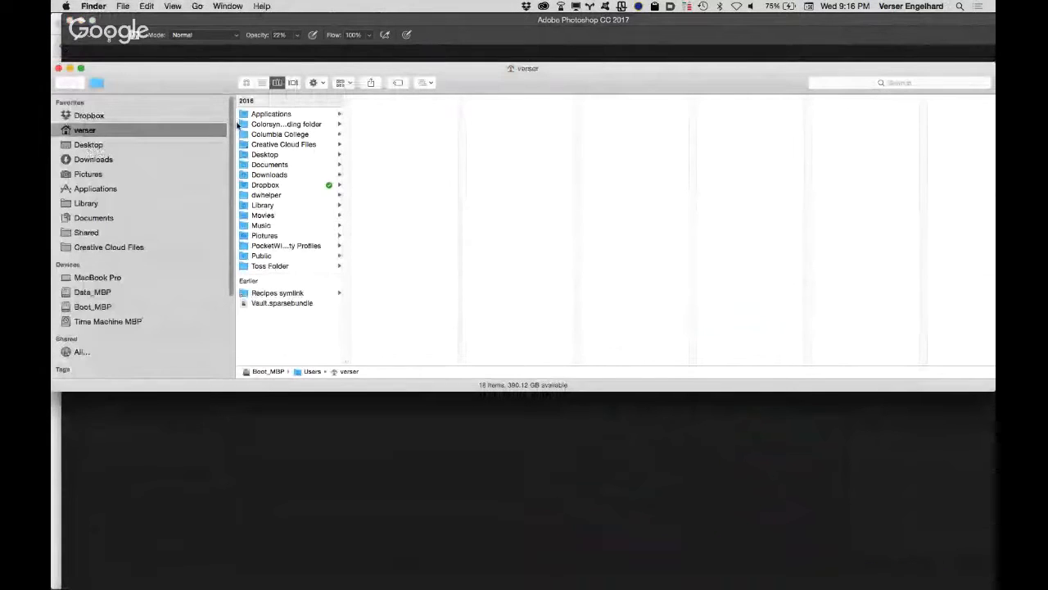
{"action": "left_click", "coordinate": [275, 135]}
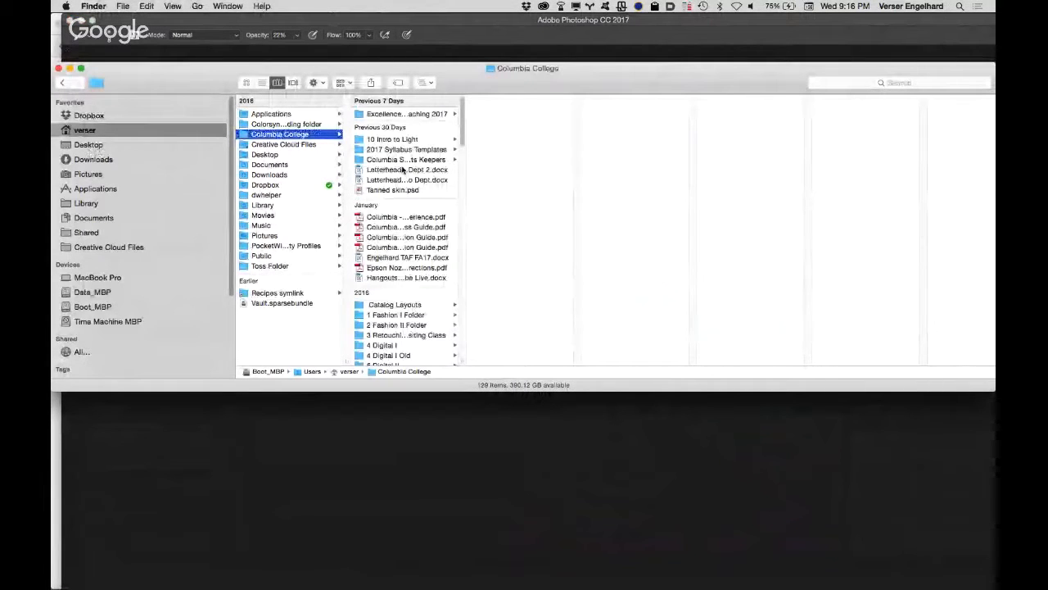
{"action": "left_click", "coordinate": [344, 83]}
{"action": "left_click", "coordinate": [364, 96]}
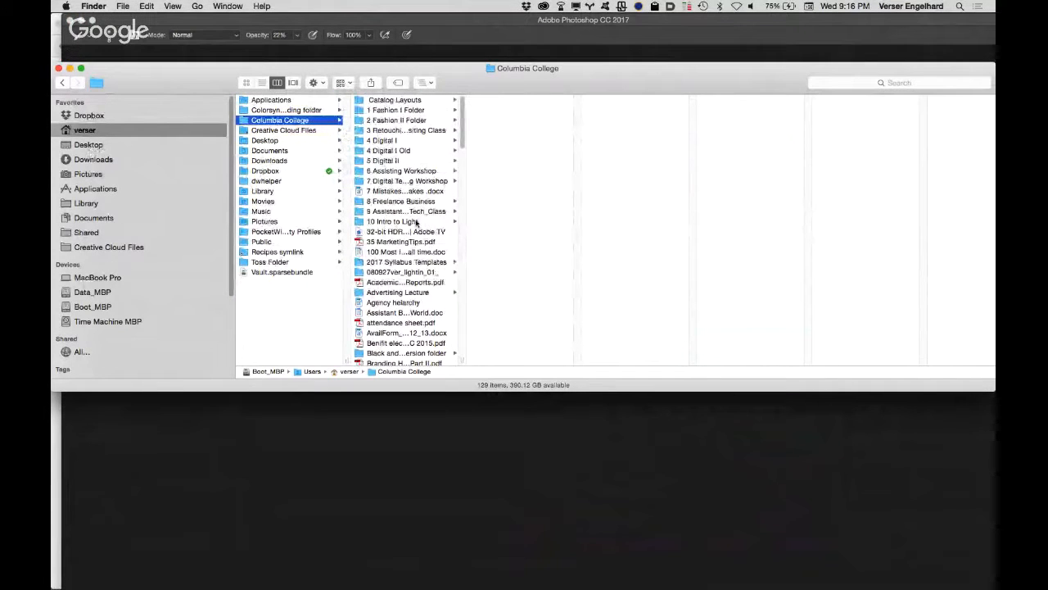
{"action": "left_click", "coordinate": [432, 132]}
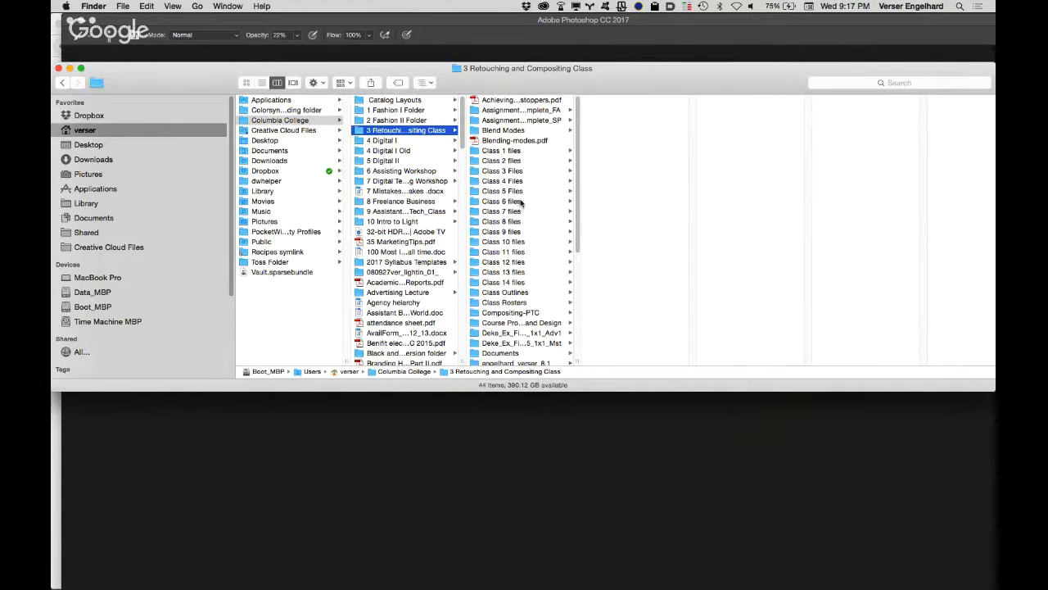
Step: Open Choke and Spread.psd in Photoshop from the Teacher Folder inside Class 6 files
{"action": "left_click", "coordinate": [521, 203]}
{"action": "left_click", "coordinate": [646, 112]}
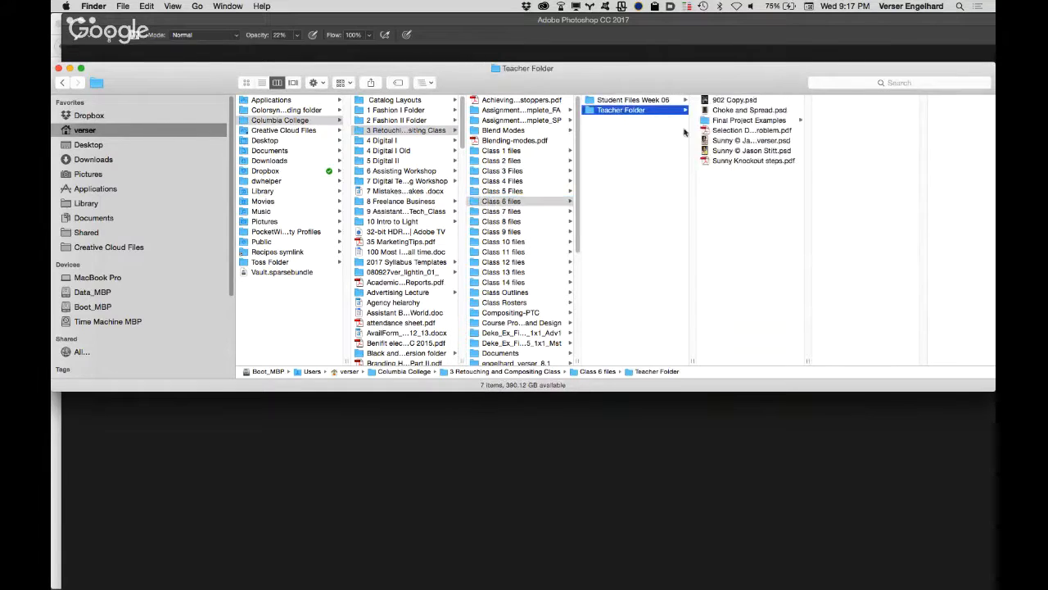
{"action": "left_click", "coordinate": [731, 102]}
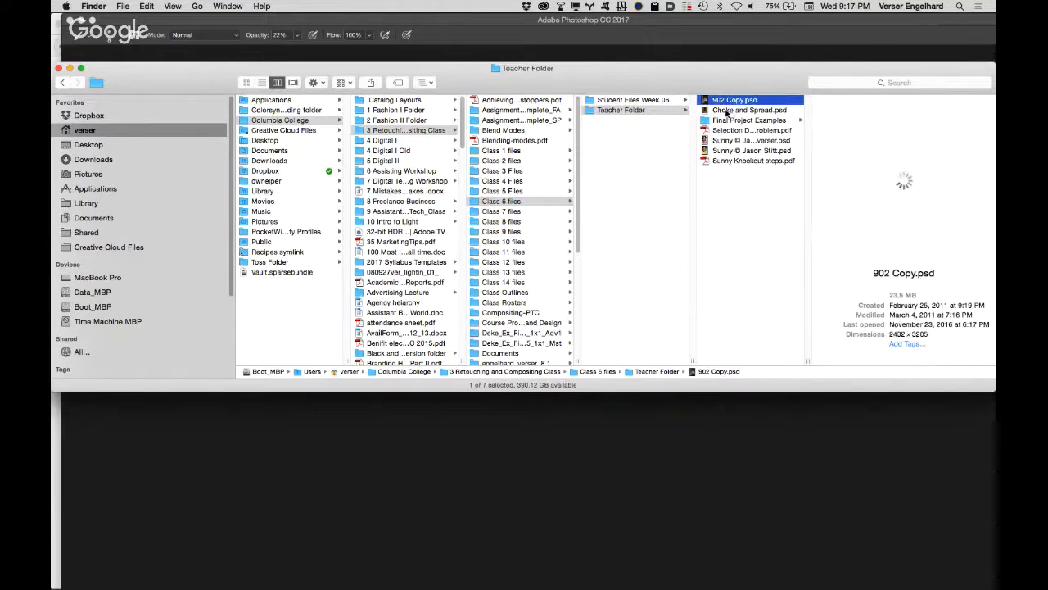
{"action": "key", "text": "Down"}
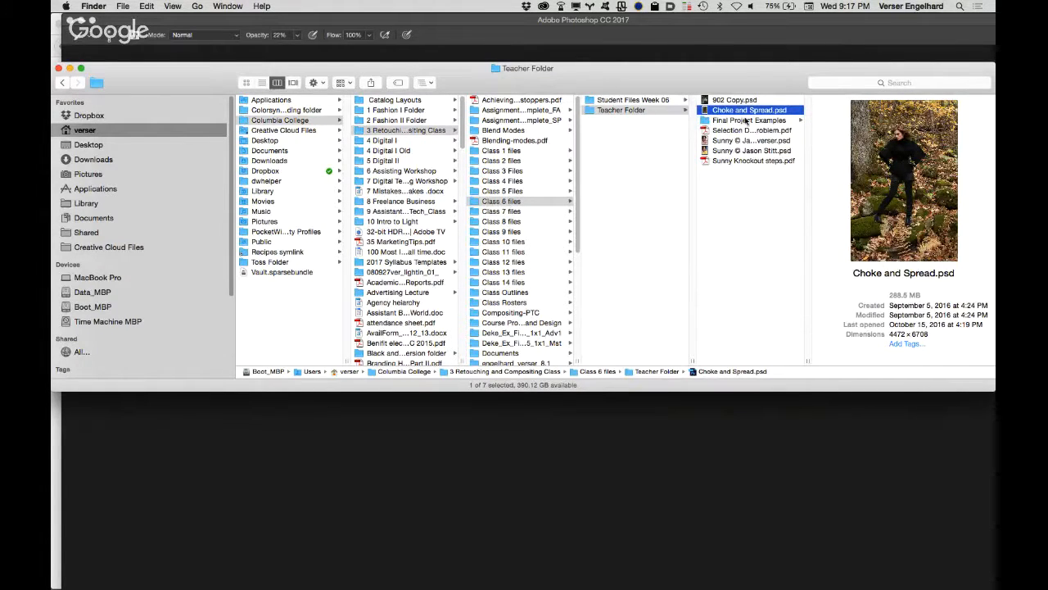
{"action": "double_click", "coordinate": [705, 110]}
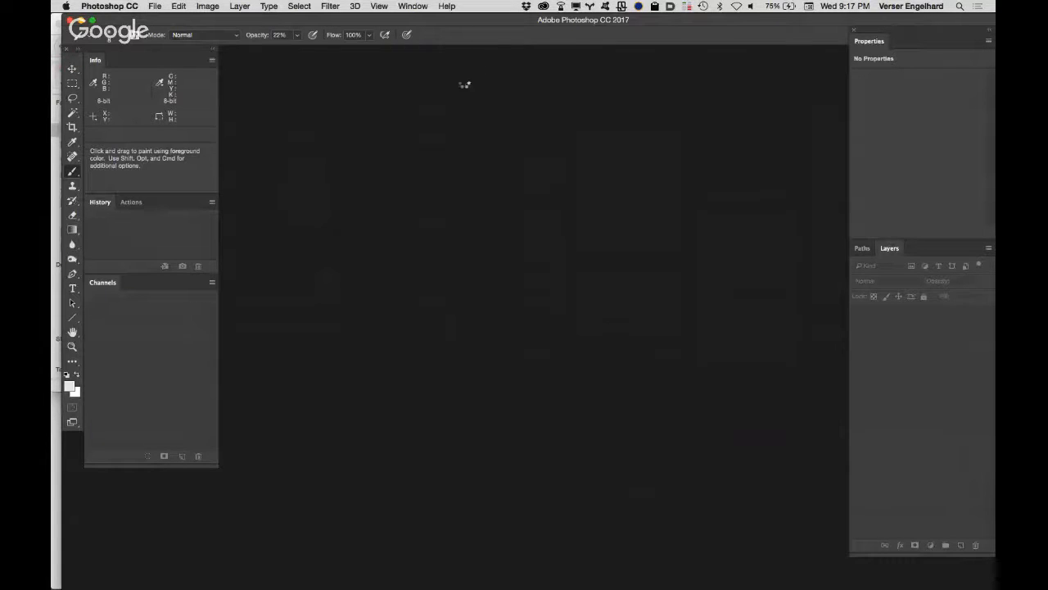
Step: Compare the green-screen figure in Choke and Spread.psd with its layer mask disabled and enabled
{"action": "left_click_drag", "start_coordinate": [370, 57], "coordinate": [624, 58]}
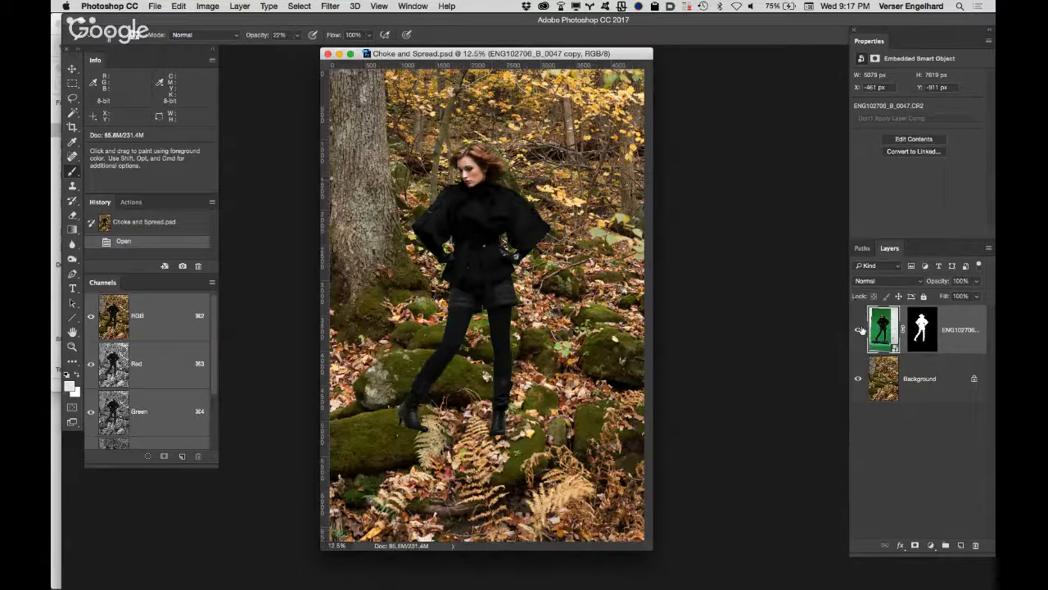
{"action": "left_click", "coordinate": [918, 336], "text": "shift"}
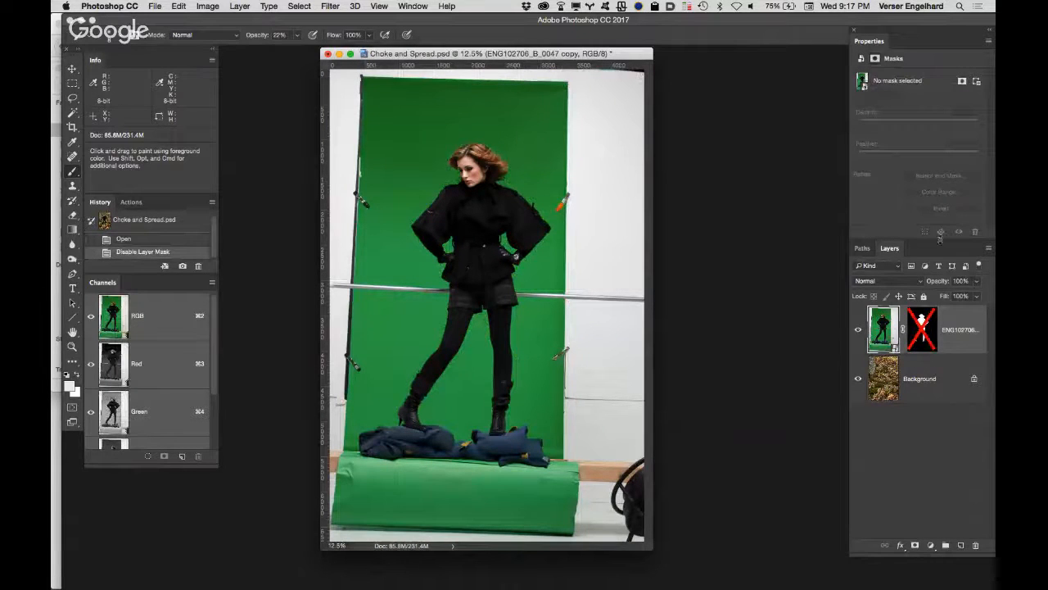
{"action": "left_click", "coordinate": [921, 336], "text": "shift"}
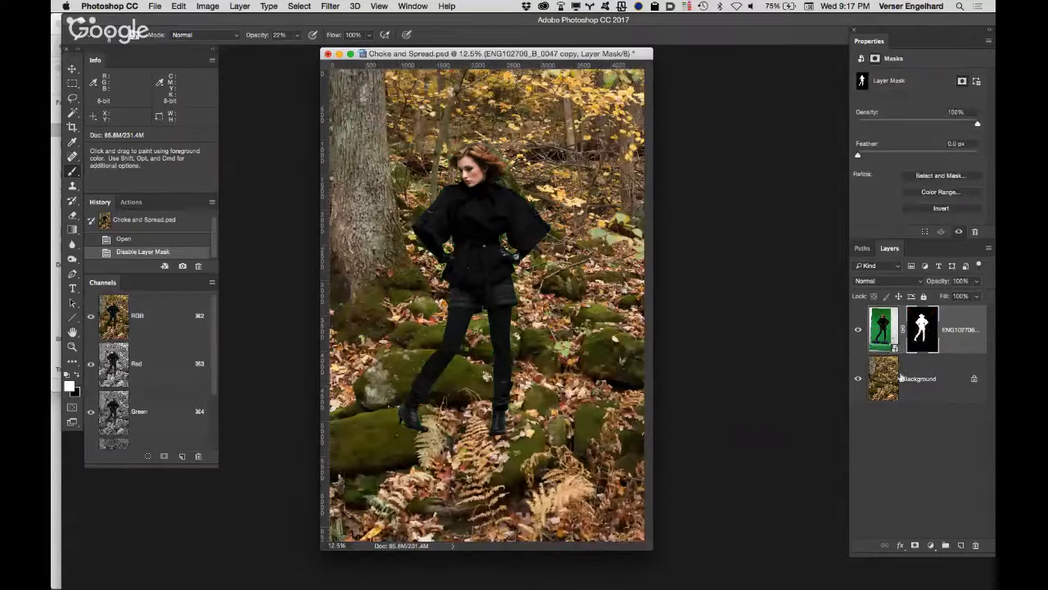
Step: Examine the masked figure's hair, shoulder and coat sleeve edges against the forest background at up to 100% magnification
{"action": "key", "text": "z"}
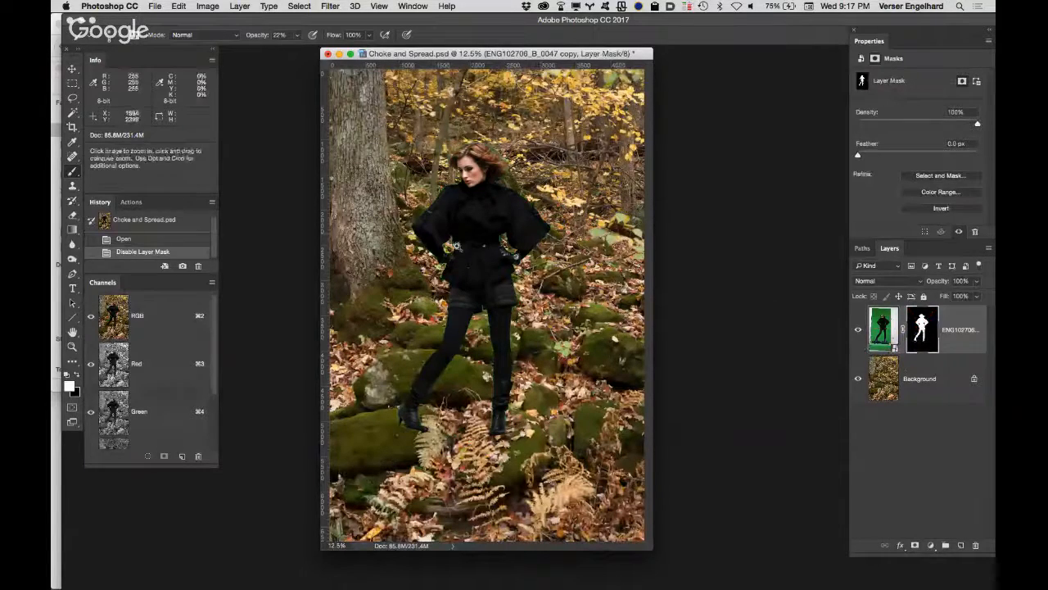
{"action": "left_click", "coordinate": [459, 281]}
{"action": "left_click", "coordinate": [460, 278]}
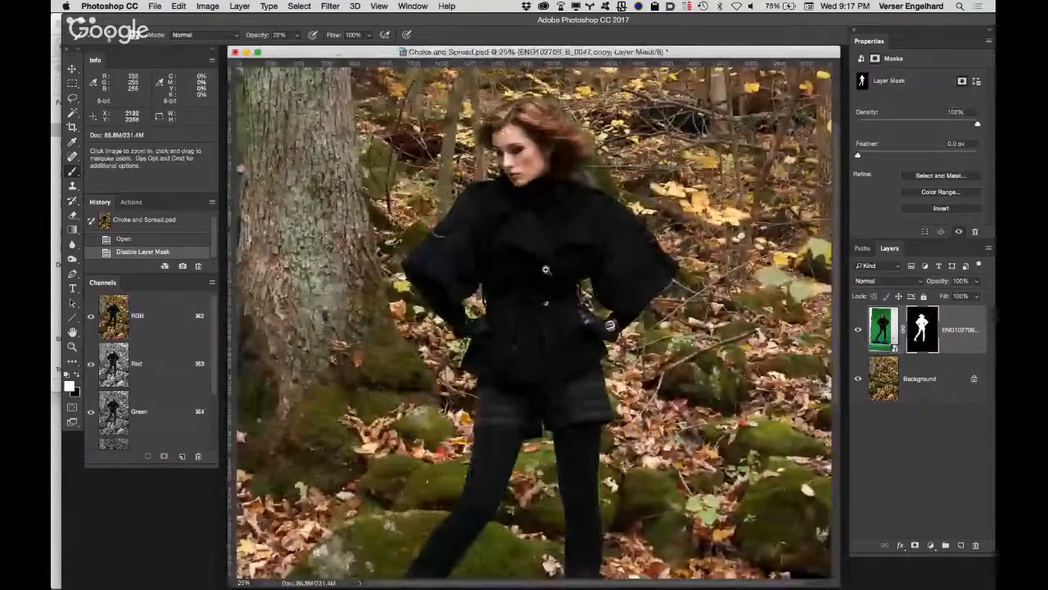
{"action": "left_click", "coordinate": [462, 273]}
{"action": "left_click", "coordinate": [462, 273]}
{"action": "key", "text": "space"}
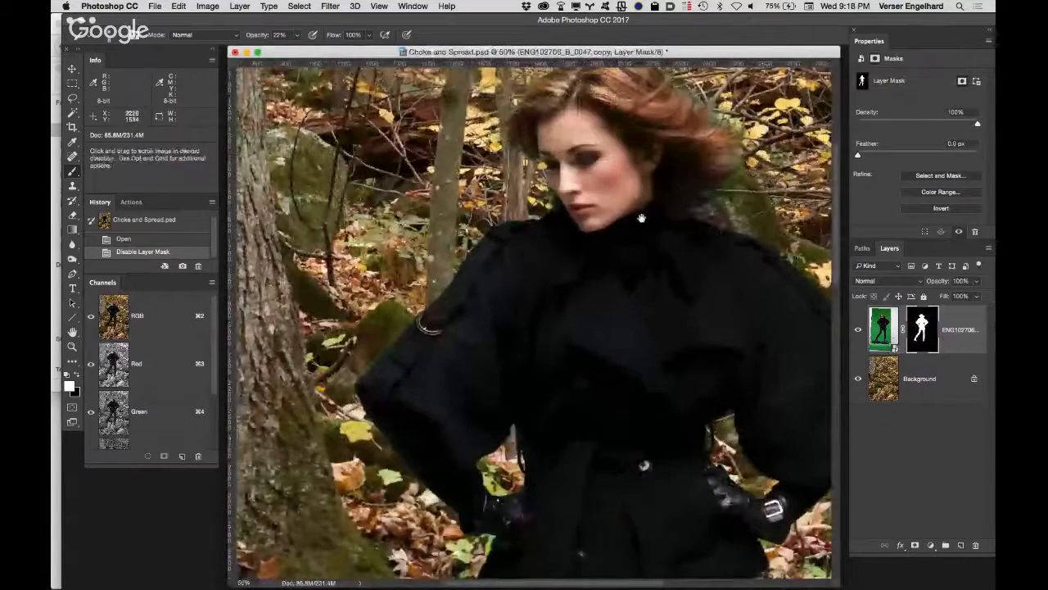
{"action": "left_click_drag", "start_coordinate": [654, 192], "coordinate": [628, 230]}
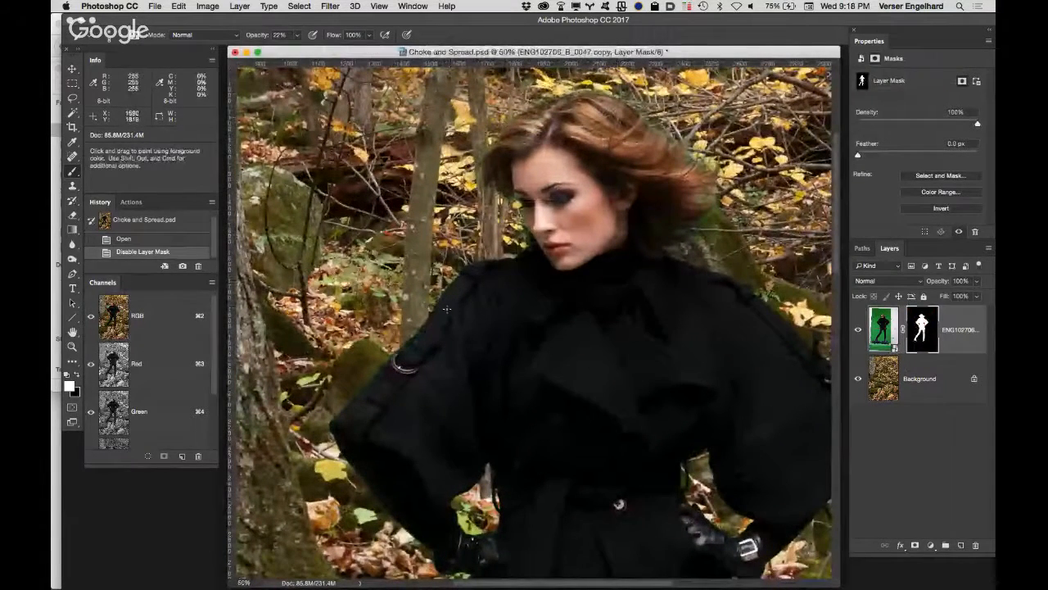
{"action": "left_click", "coordinate": [432, 331]}
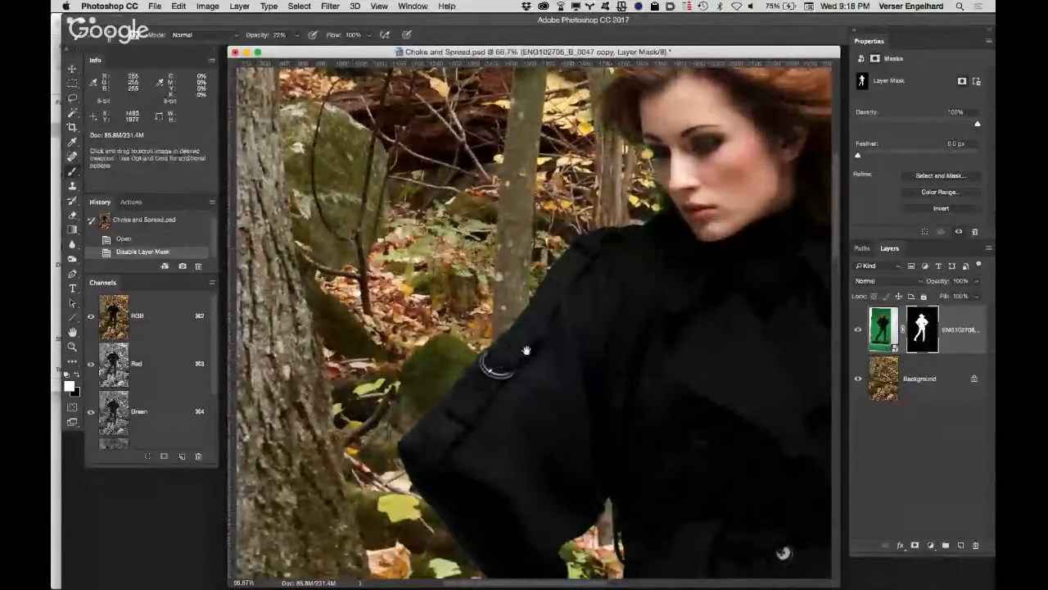
{"action": "left_click_drag", "start_coordinate": [528, 334], "coordinate": [542, 190]}
{"action": "left_click", "coordinate": [475, 304]}
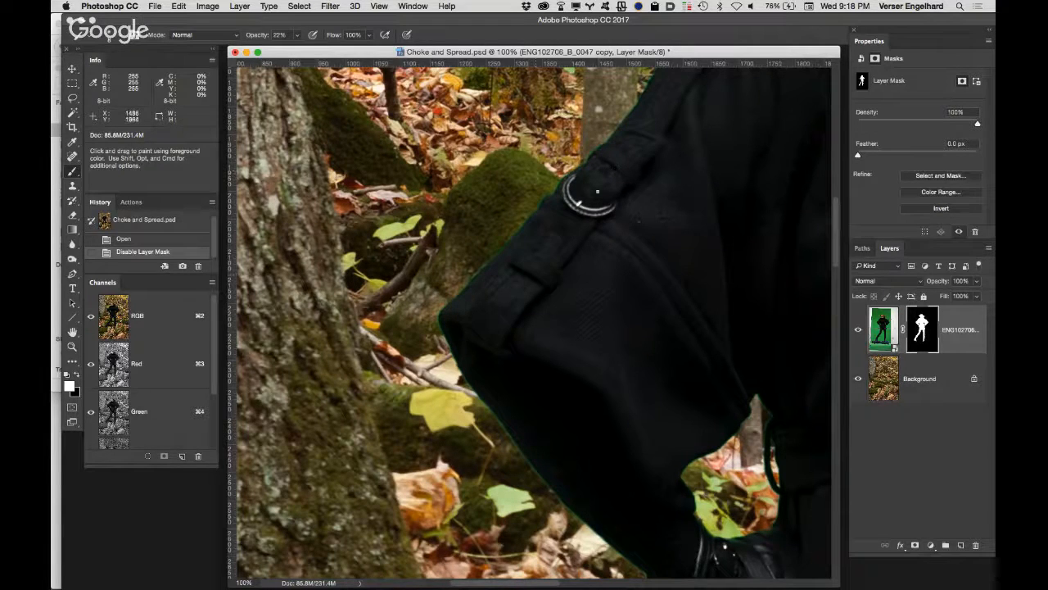
Step: Inspect the green fringe along the masked edges of the glove, shorts, legs and coat waist at 100%
{"action": "left_click_drag", "start_coordinate": [555, 264], "coordinate": [508, 143]}
{"action": "left_click_drag", "start_coordinate": [545, 239], "coordinate": [506, 139]}
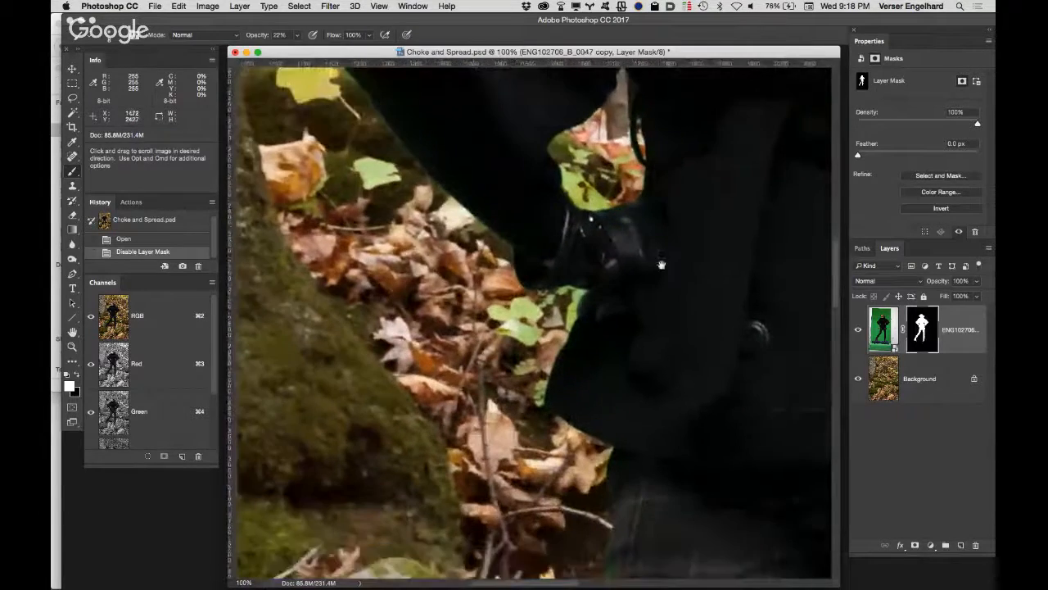
{"action": "left_click_drag", "start_coordinate": [660, 264], "coordinate": [585, 110]}
{"action": "left_click_drag", "start_coordinate": [594, 251], "coordinate": [564, 98]}
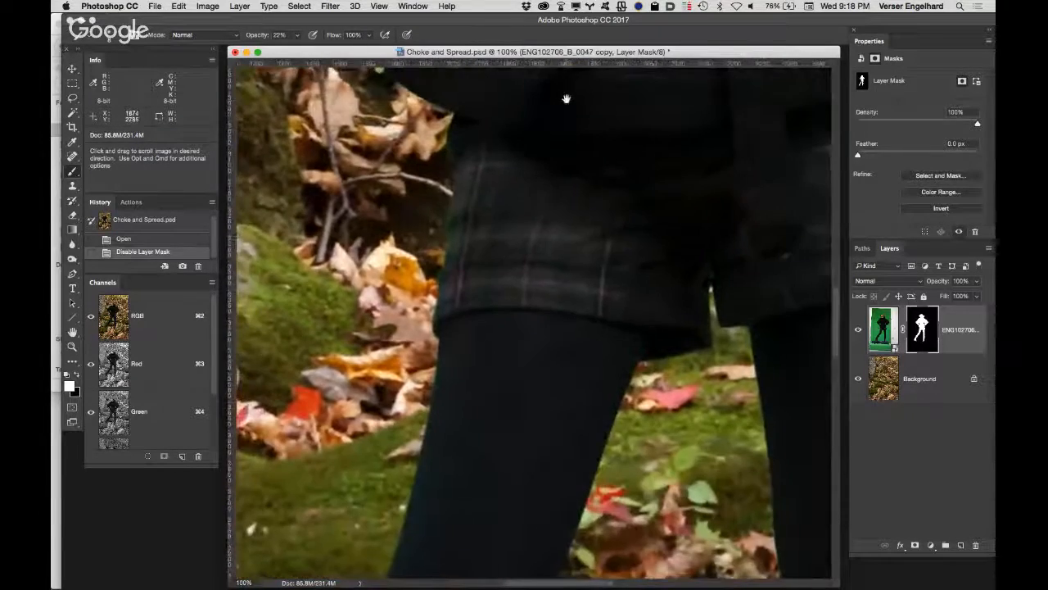
{"action": "left_click_drag", "start_coordinate": [745, 208], "coordinate": [514, 128]}
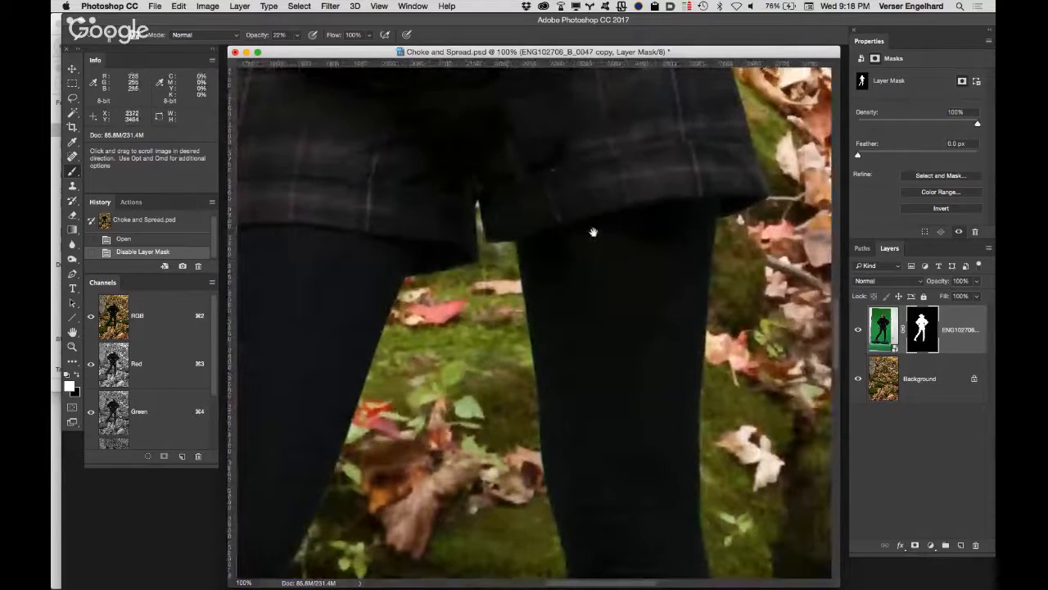
{"action": "left_click_drag", "start_coordinate": [594, 232], "coordinate": [606, 87]}
{"action": "left_click_drag", "start_coordinate": [618, 243], "coordinate": [749, 162]}
{"action": "left_click_drag", "start_coordinate": [472, 185], "coordinate": [587, 240]}
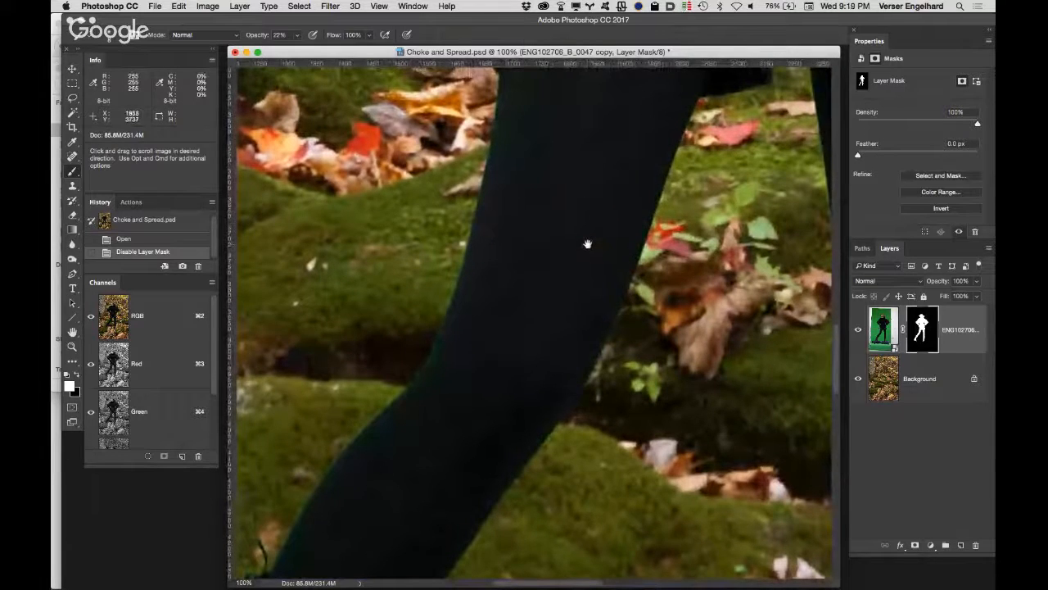
{"action": "left_click_drag", "start_coordinate": [587, 243], "coordinate": [459, 404]}
{"action": "left_click_drag", "start_coordinate": [516, 86], "coordinate": [468, 424]}
{"action": "mouse_move", "coordinate": [565, 94]}
{"action": "left_mouse_down"}
{"action": "mouse_move", "coordinate": [486, 199]}
{"action": "mouse_move", "coordinate": [653, 288]}
{"action": "mouse_move", "coordinate": [679, 288]}
{"action": "left_mouse_up"}
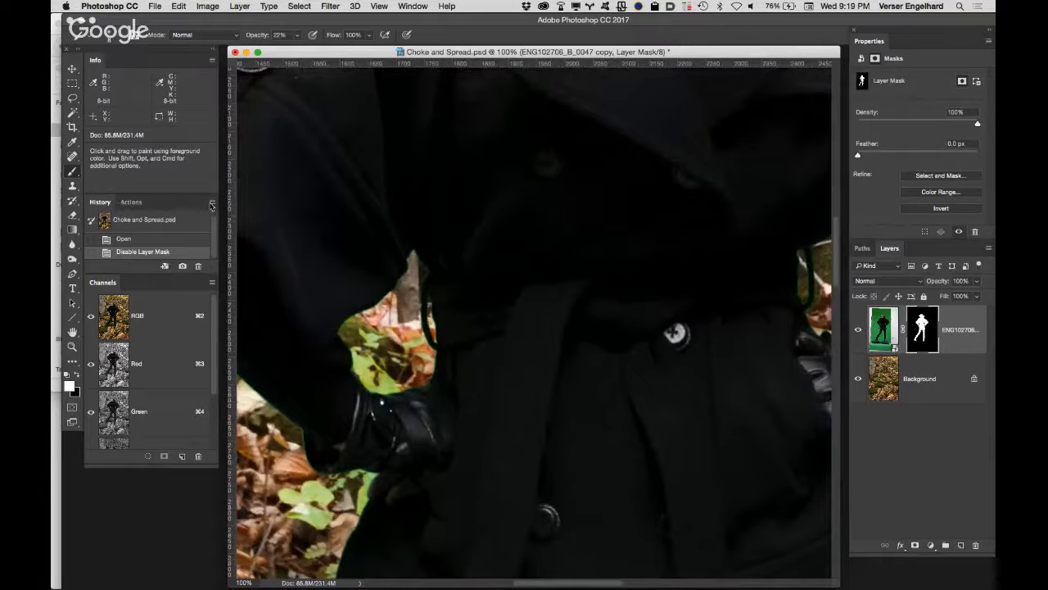
Step: Review the History Options, including the snapshot settings, and accept them without changes
{"action": "left_click", "coordinate": [212, 203]}
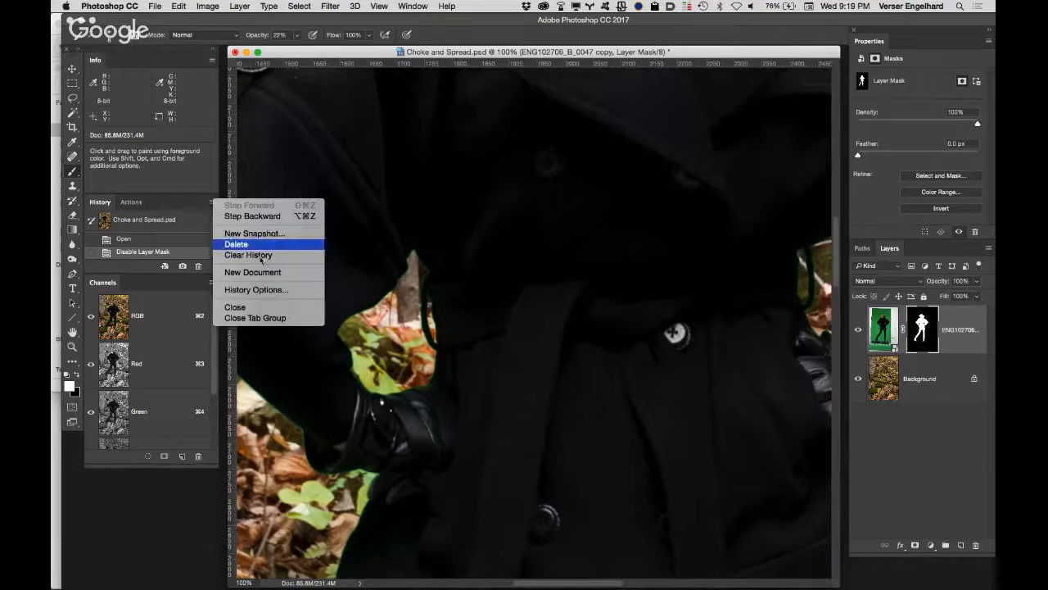
{"action": "left_click", "coordinate": [276, 290]}
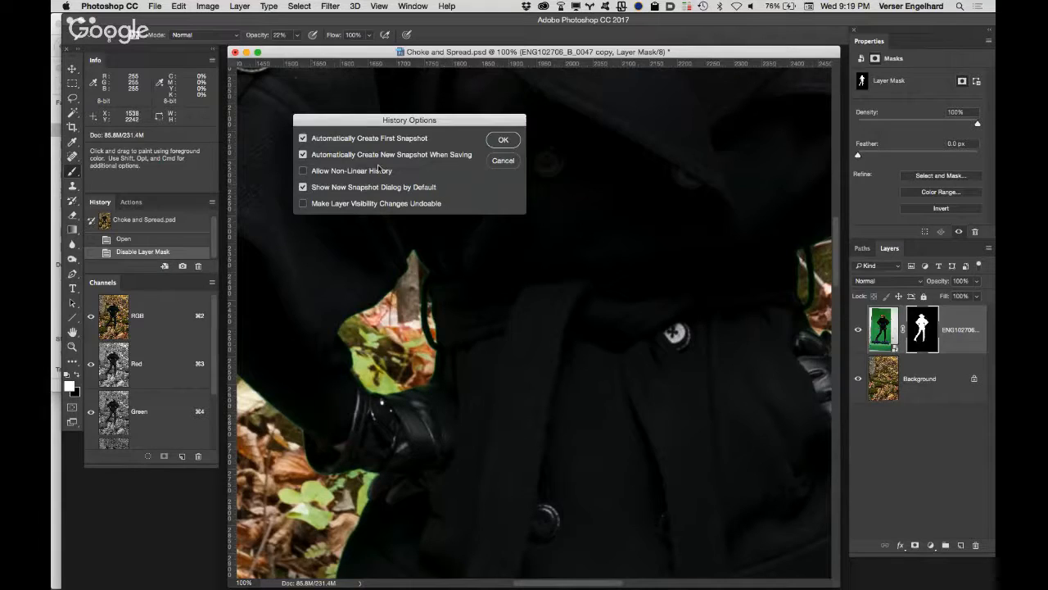
{"action": "left_click", "coordinate": [505, 141]}
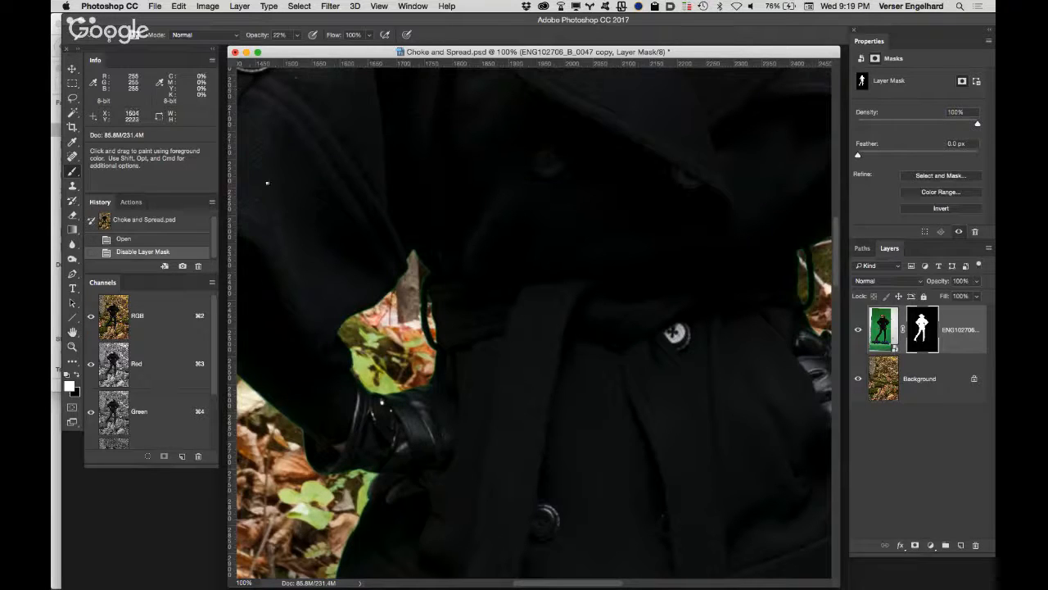
{"action": "left_click", "coordinate": [183, 267], "text": "alt"}
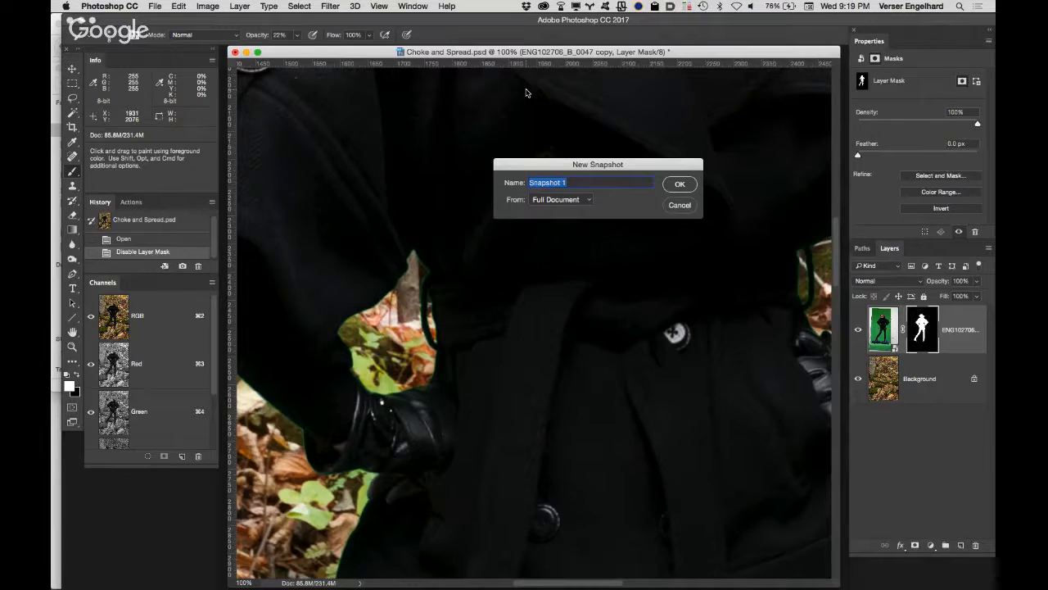
{"action": "type", "text": "pre choke"}
{"action": "left_click", "coordinate": [680, 205]}
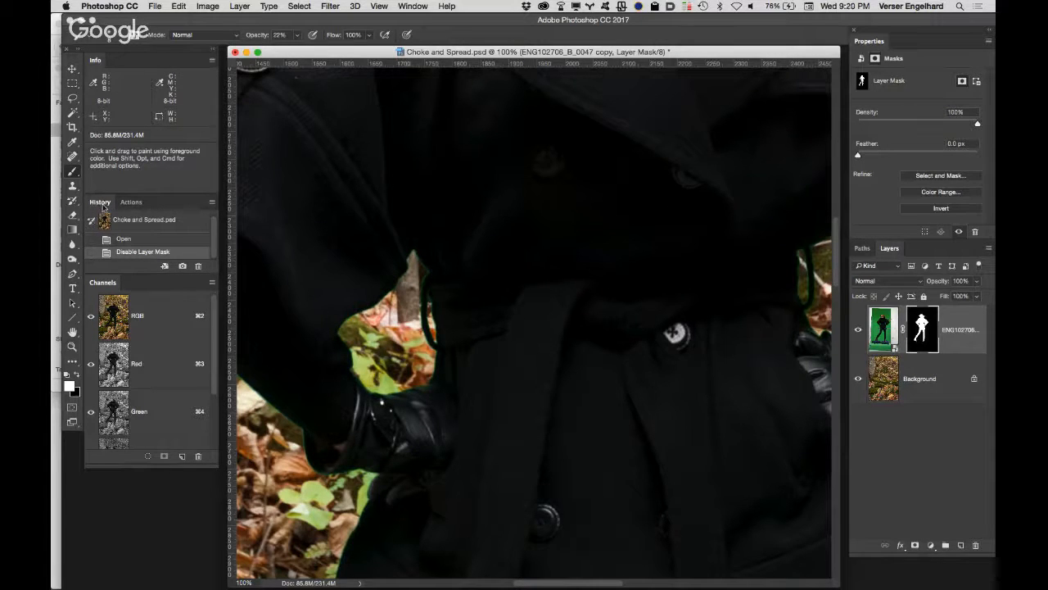
Step: Create a full-document history snapshot named "pre choke"
{"action": "left_click", "coordinate": [183, 266], "text": "alt"}
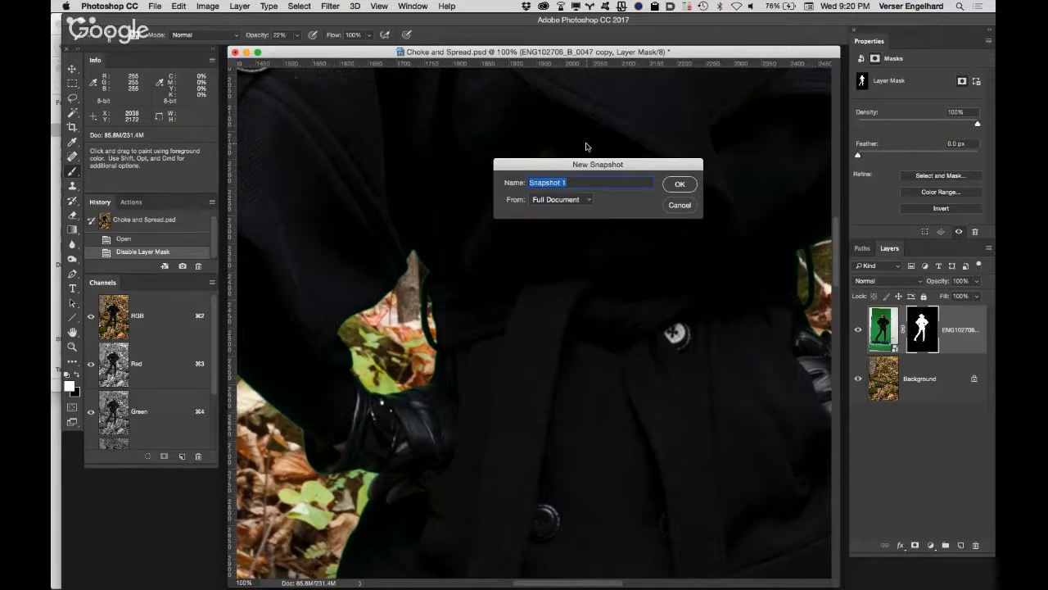
{"action": "type", "text": "pre choke"}
{"action": "key", "text": "Return"}
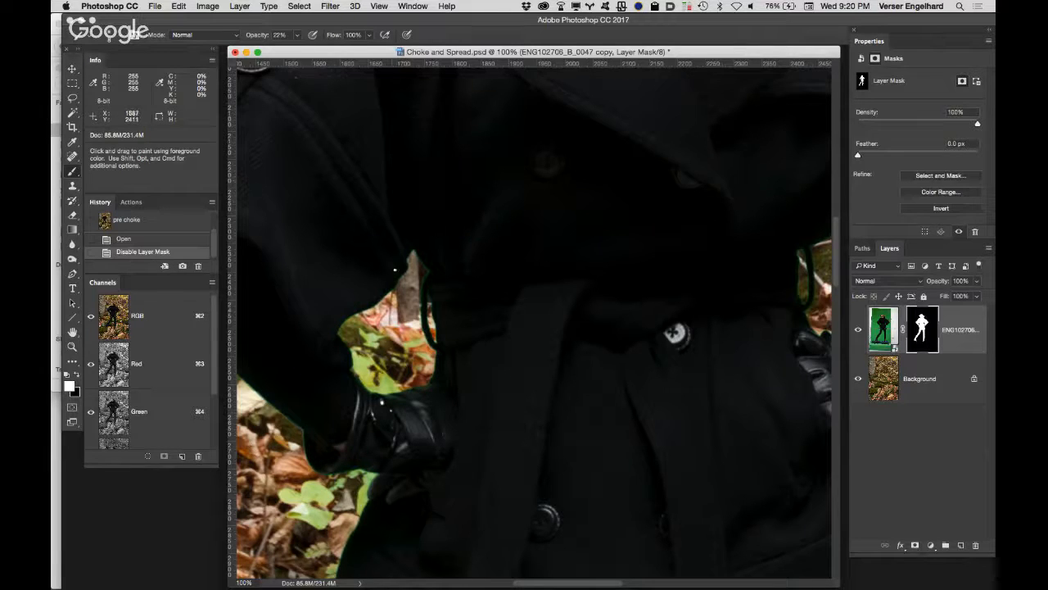
{"action": "left_click_drag", "start_coordinate": [337, 147], "coordinate": [543, 251]}
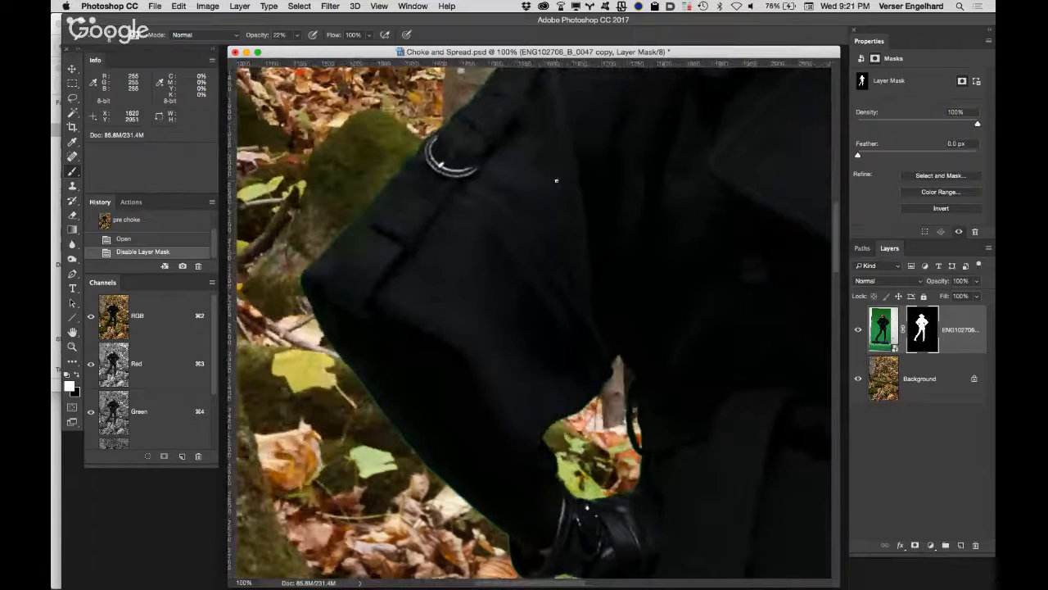
Step: Create a new 10 x 8 inch document at 300 pixels/inch in 8-bit RGB Color with white background contents
{"action": "key", "text": "super+n"}
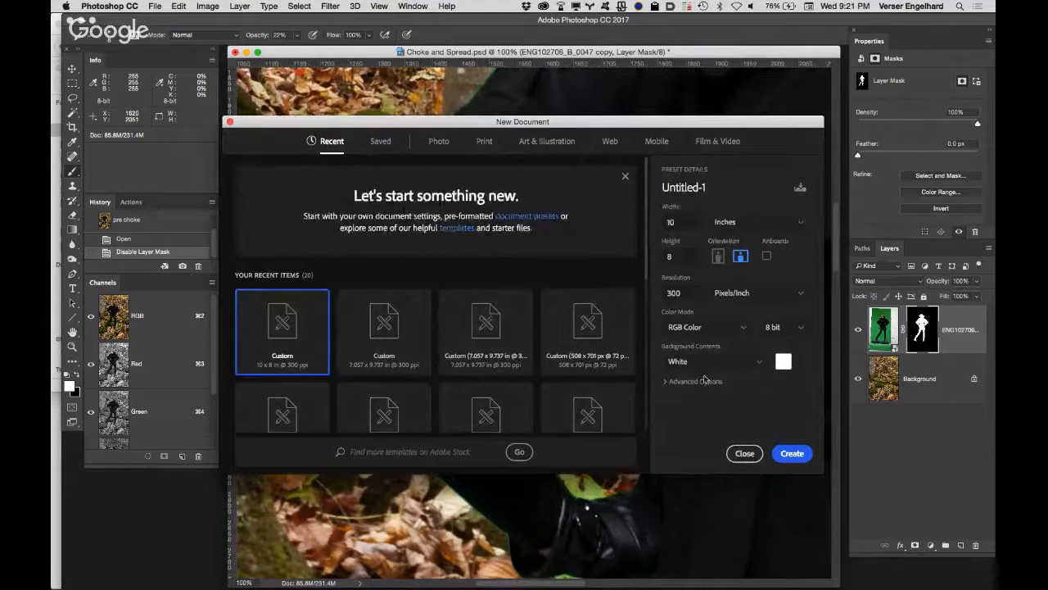
{"action": "left_click", "coordinate": [792, 456]}
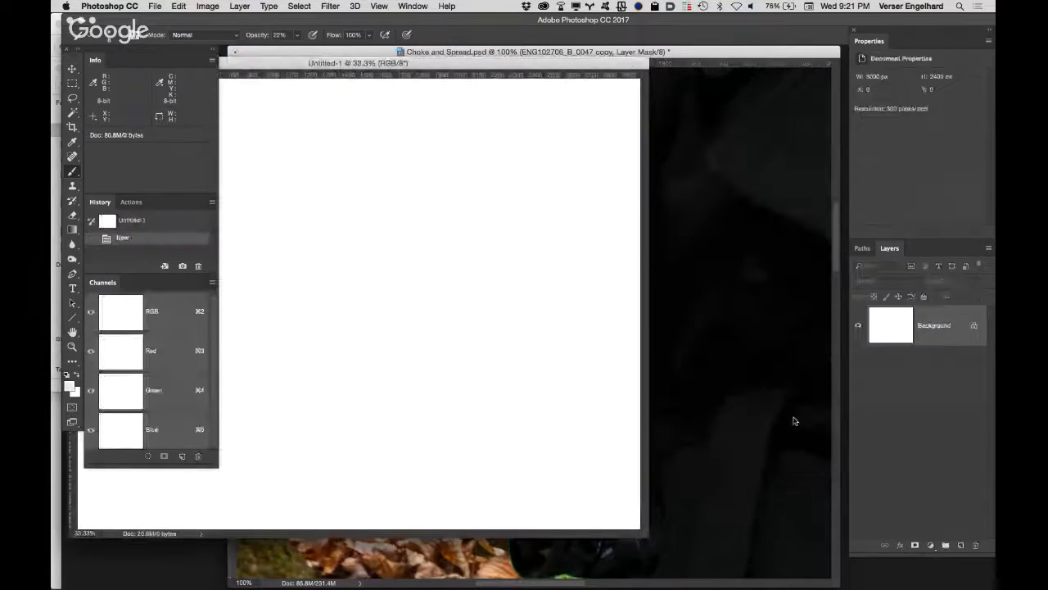
{"action": "double_click", "coordinate": [488, 64]}
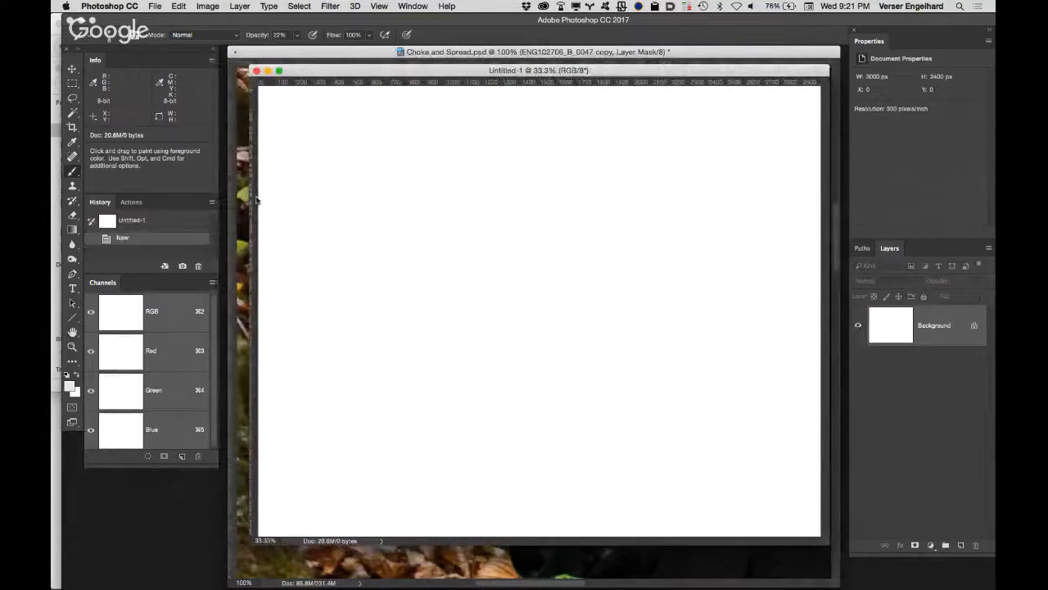
Step: Place two vertical and two horizontal guides framing a central rectangle about 674 by 651 px on the blank canvas
{"action": "left_click_drag", "start_coordinate": [255, 195], "coordinate": [491, 191]}
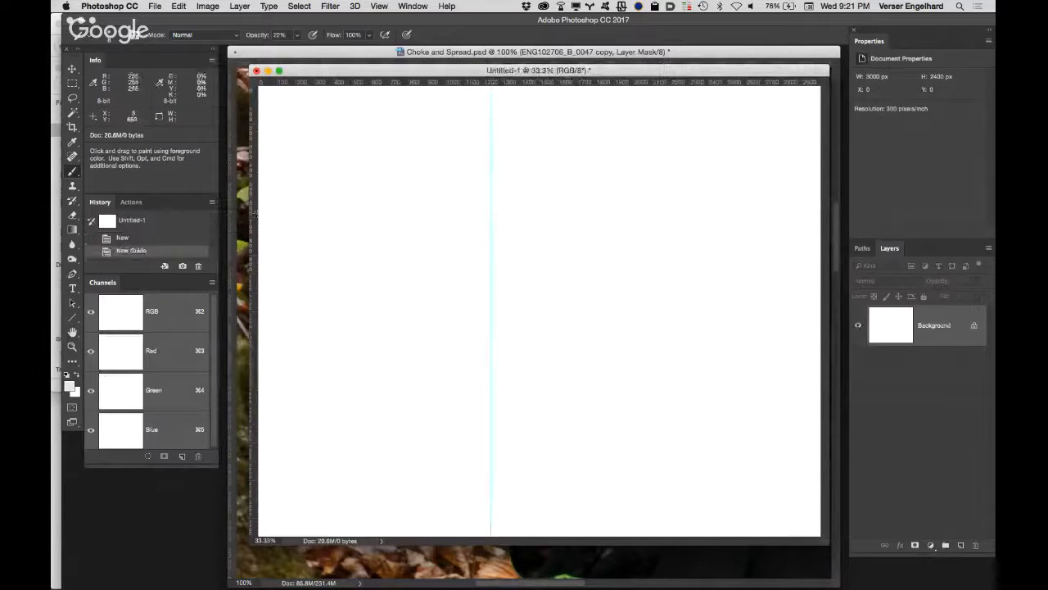
{"action": "left_click_drag", "start_coordinate": [256, 216], "coordinate": [615, 238]}
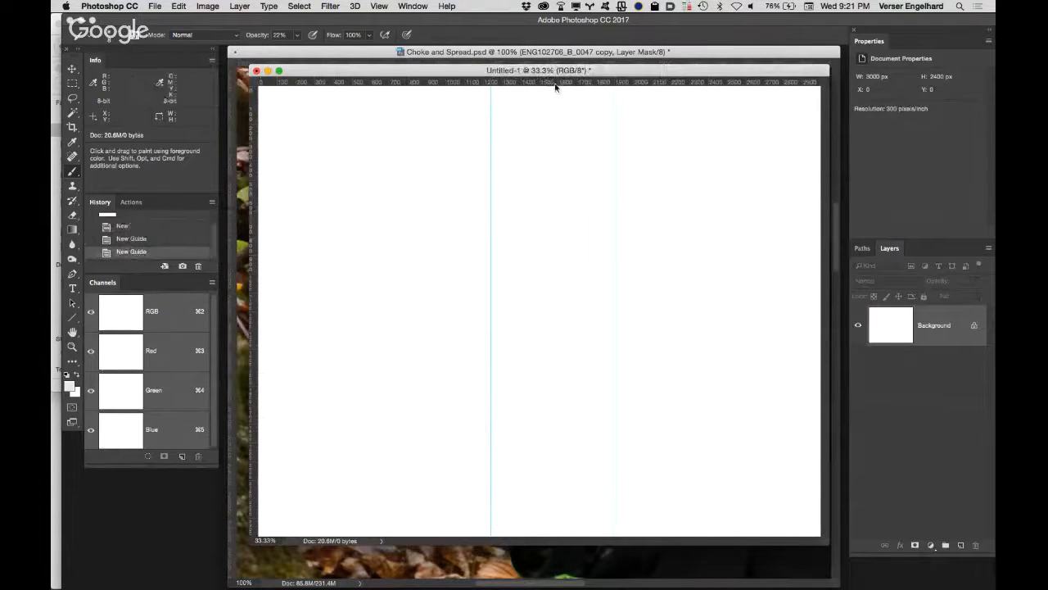
{"action": "left_click_drag", "start_coordinate": [553, 81], "coordinate": [517, 379]}
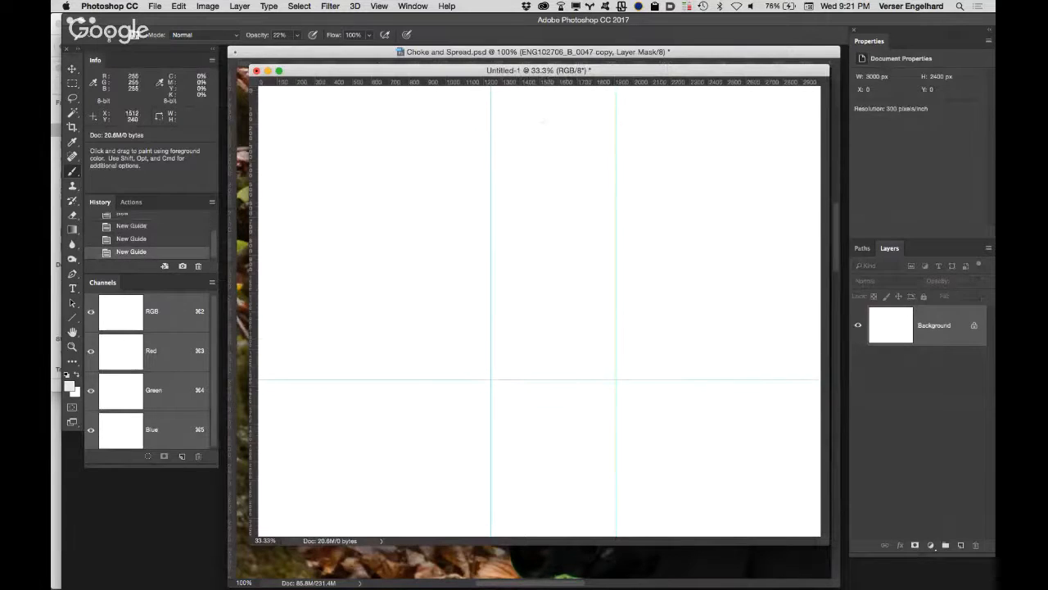
{"action": "left_click_drag", "start_coordinate": [550, 82], "coordinate": [553, 256]}
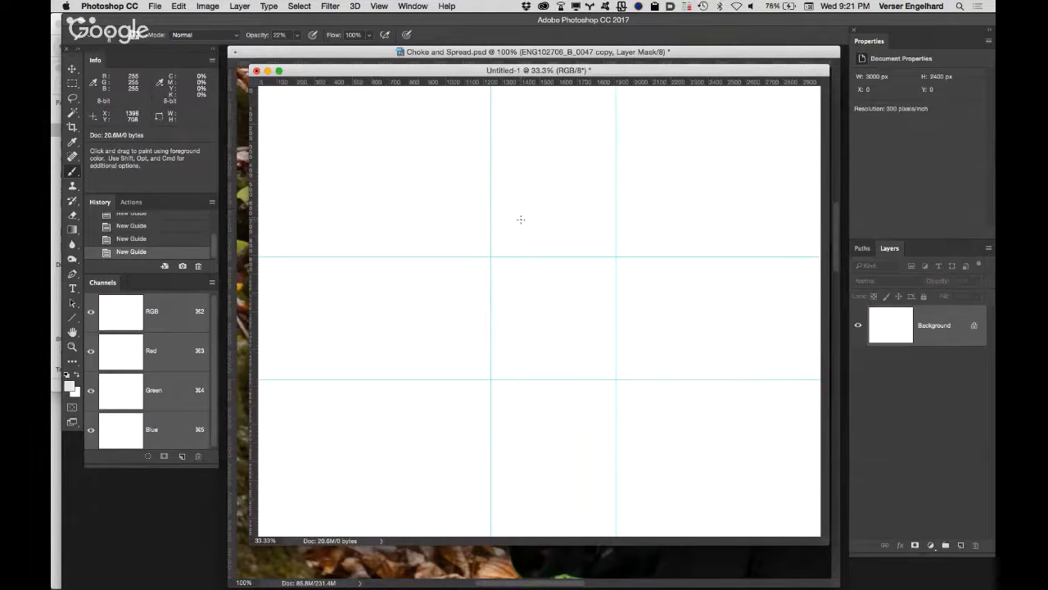
{"action": "left_click", "coordinate": [379, 7]}
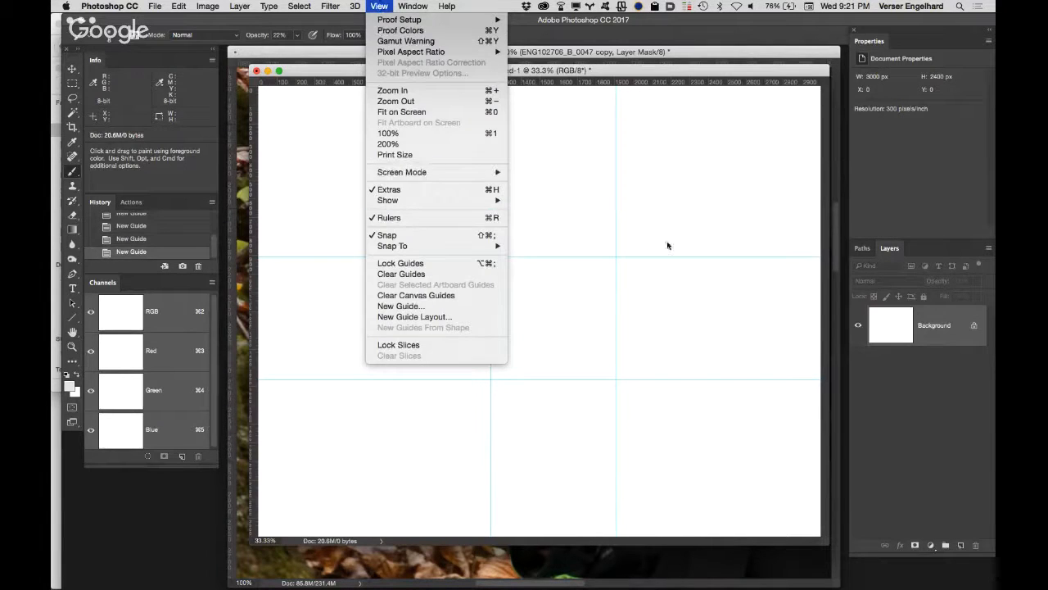
{"action": "left_click", "coordinate": [680, 213]}
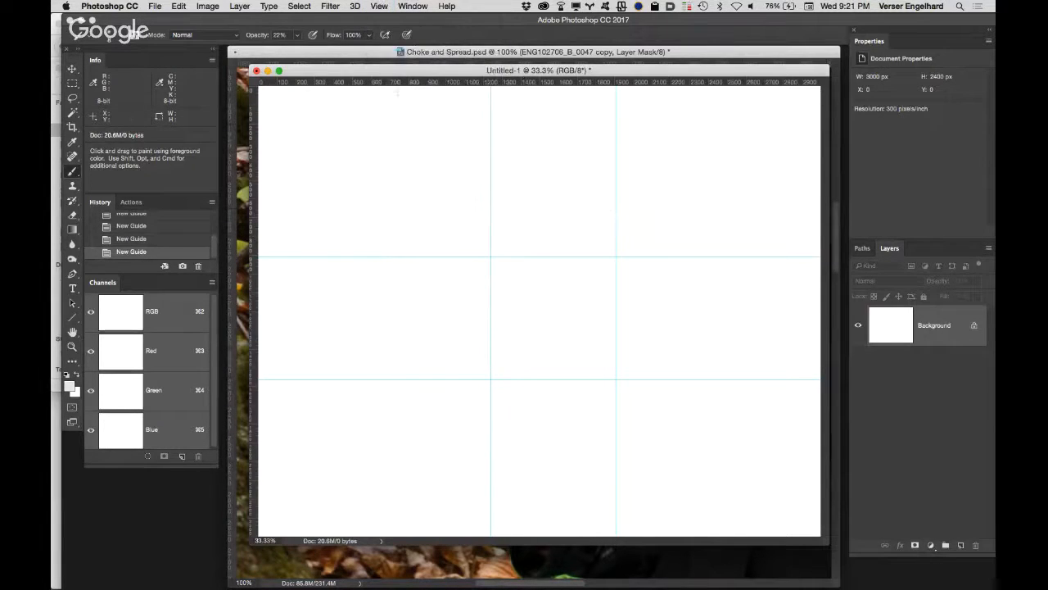
Step: Select the central rectangle between the four guides with a rectangular marquee snapped to them
{"action": "key", "text": "m"}
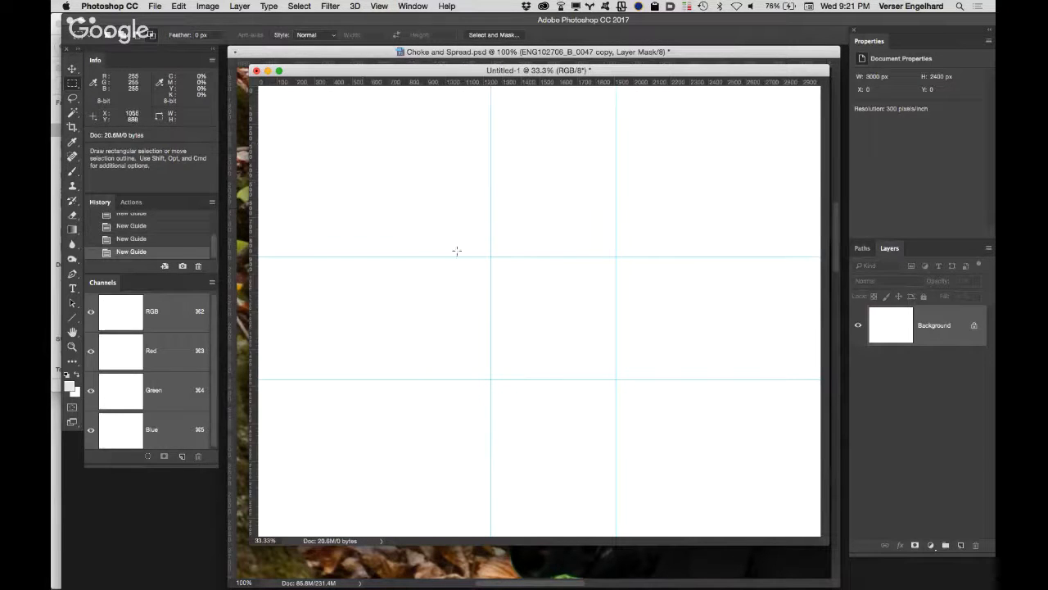
{"action": "left_click_drag", "start_coordinate": [490, 257], "coordinate": [616, 379]}
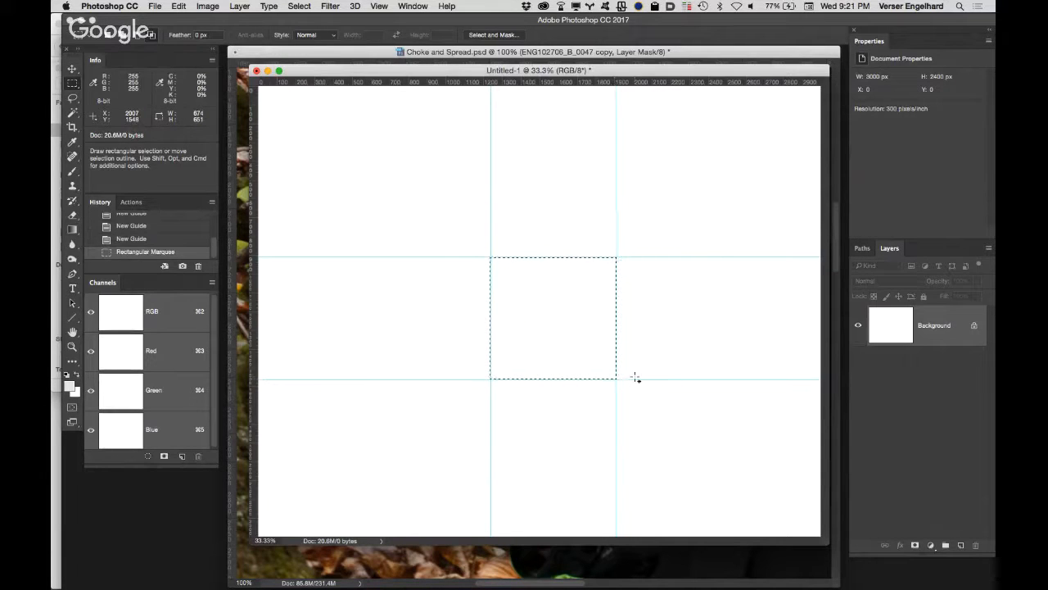
{"action": "key", "text": "z"}
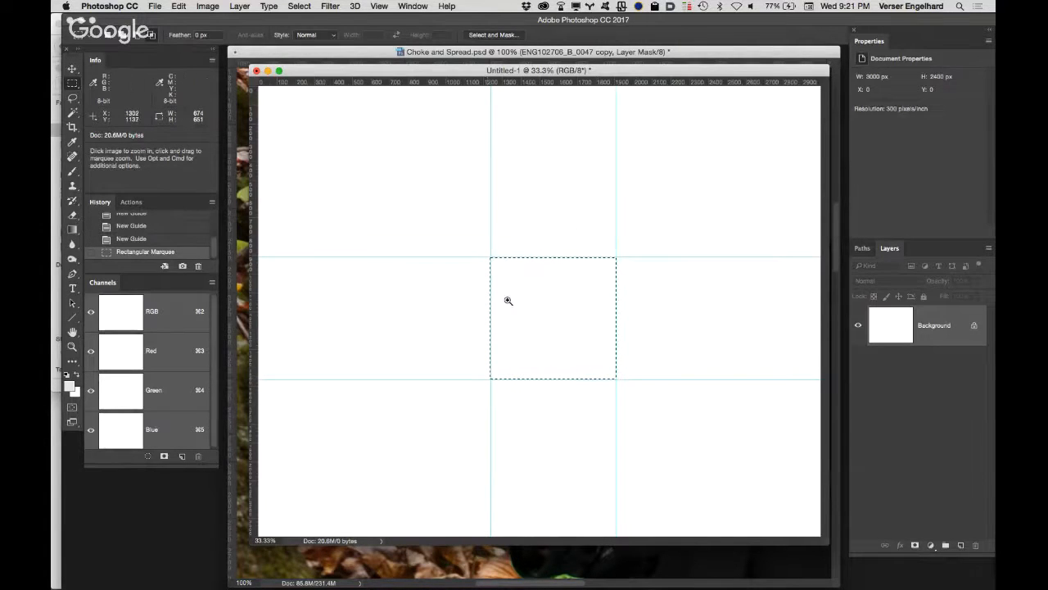
{"action": "left_click", "coordinate": [516, 307]}
{"action": "left_click", "coordinate": [573, 350]}
{"action": "left_click", "coordinate": [583, 361]}
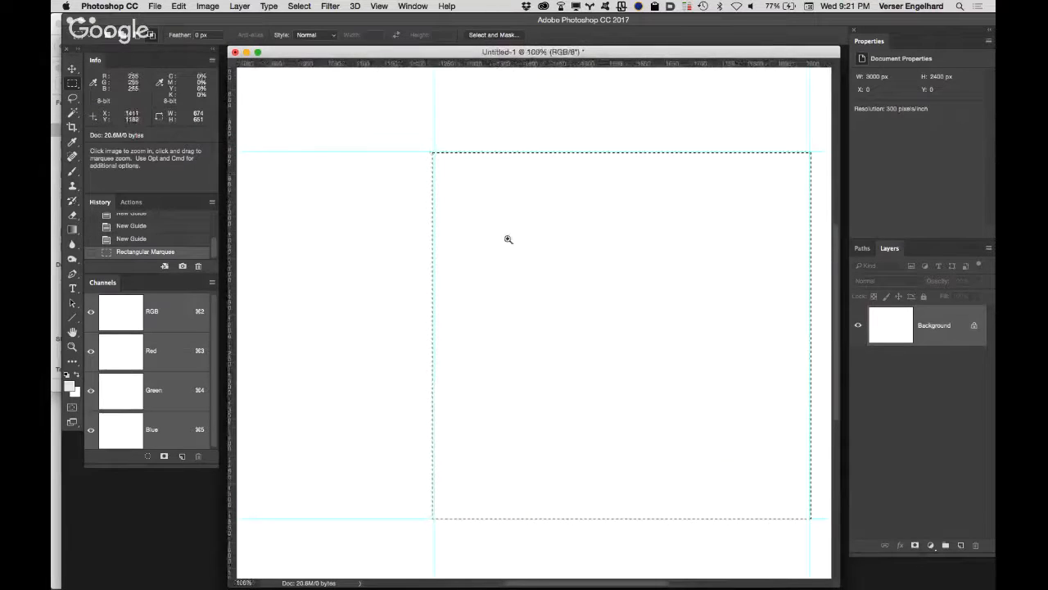
Step: Turn on snapping to guides for the demo document
{"action": "key", "text": "m"}
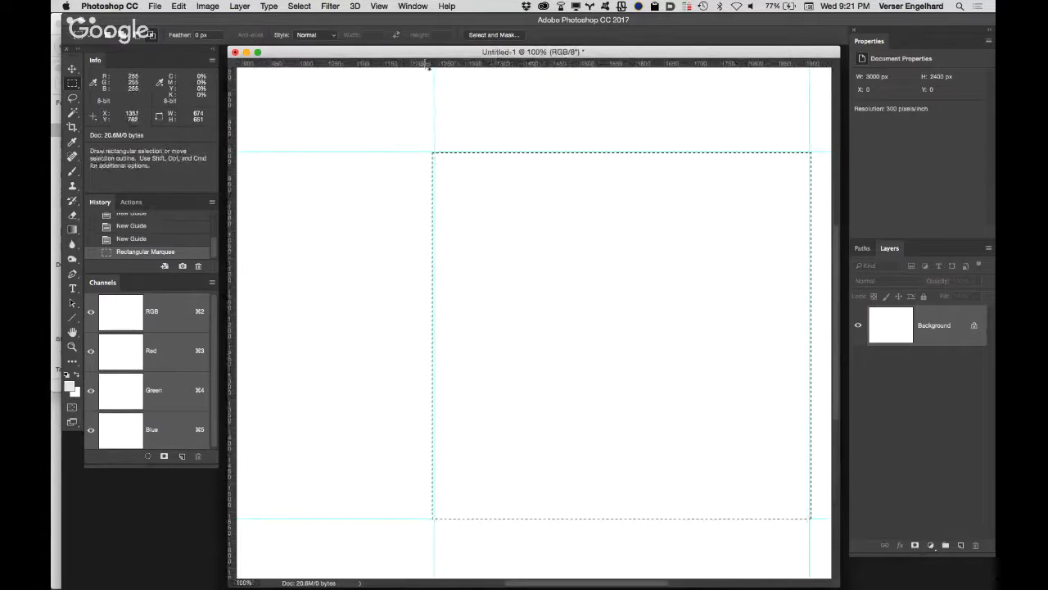
{"action": "left_click", "coordinate": [331, 6]}
{"action": "mouse_move", "coordinate": [381, 8]}
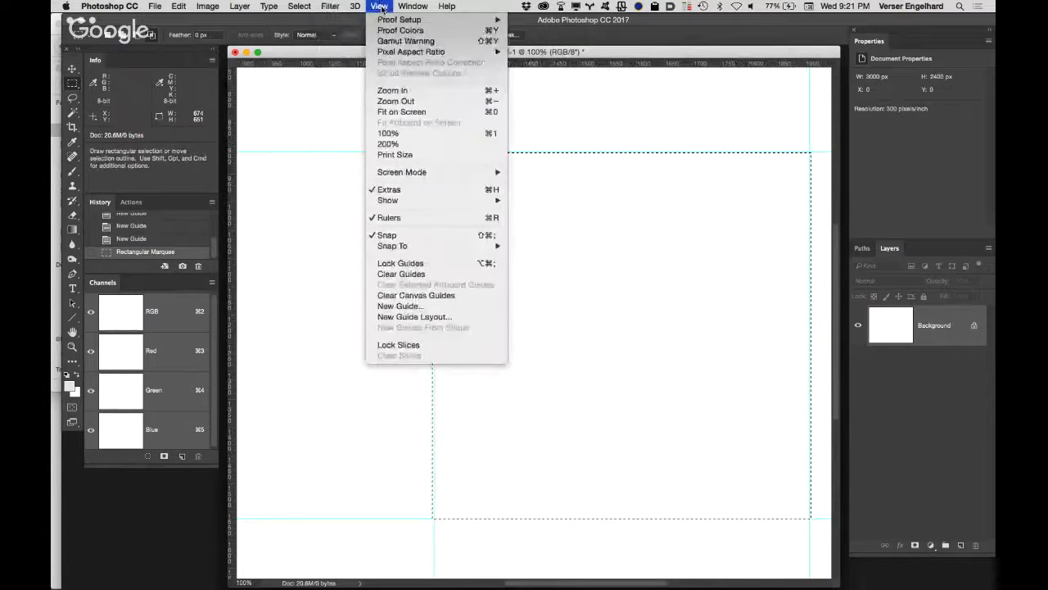
{"action": "mouse_move", "coordinate": [376, 248]}
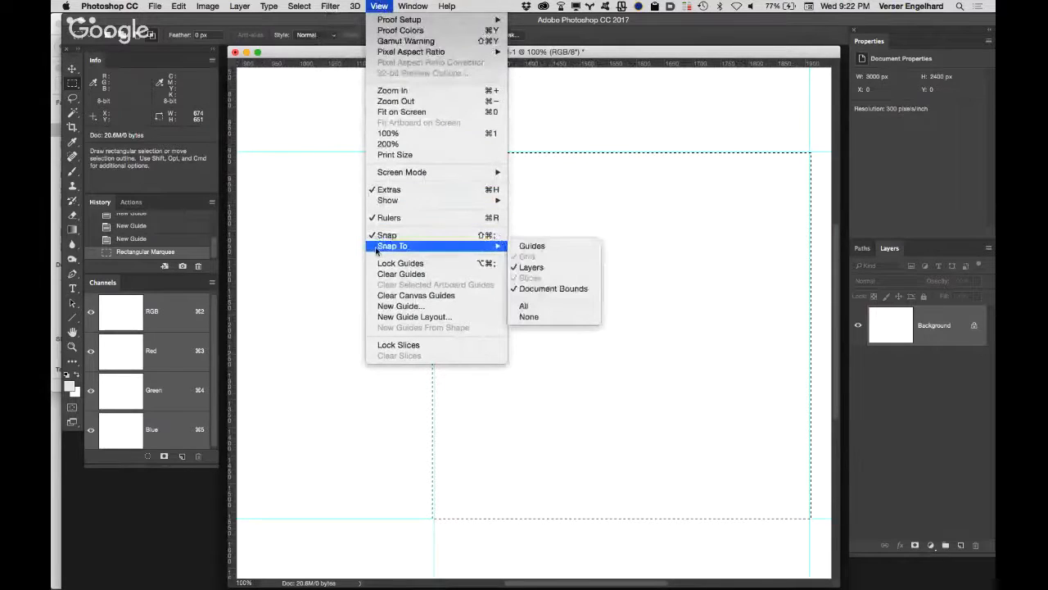
{"action": "left_click", "coordinate": [597, 246]}
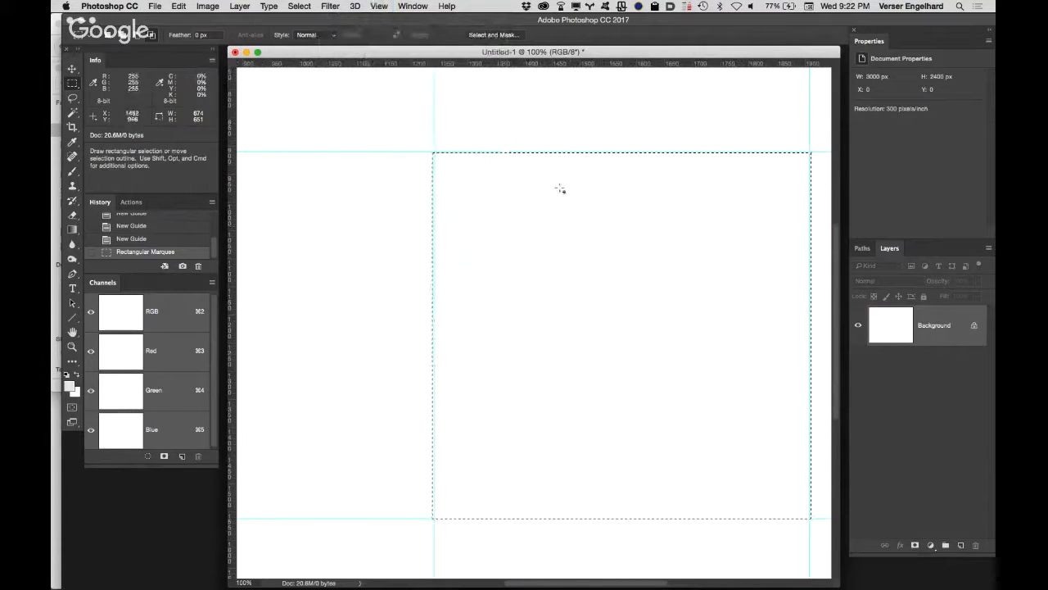
Step: Reselect the central rectangle snapped to the four guides, fill it with black and deselect it
{"action": "key", "text": "super+d"}
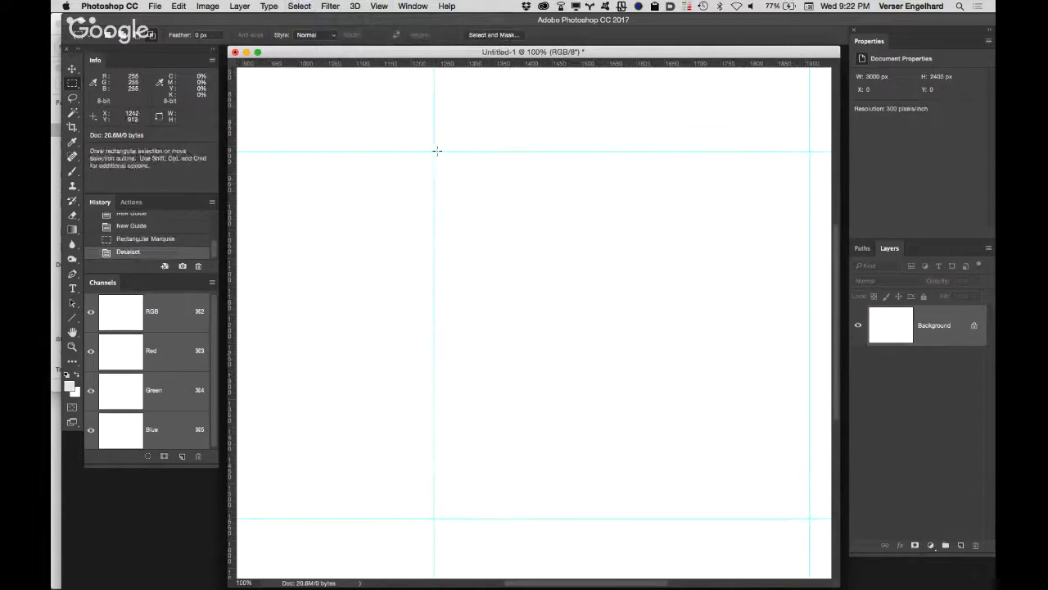
{"action": "left_click_drag", "start_coordinate": [435, 152], "coordinate": [808, 516]}
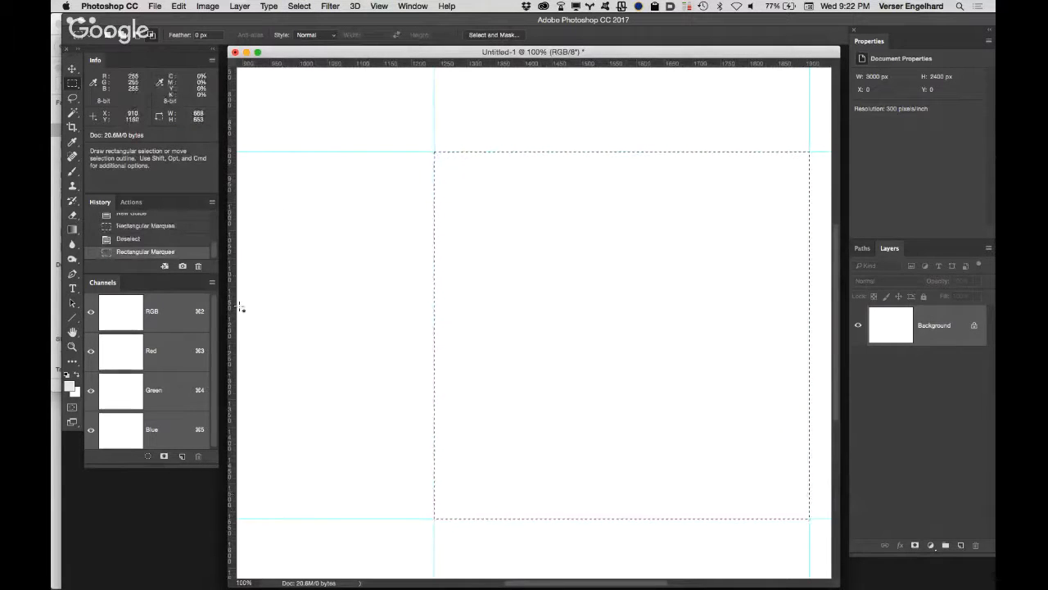
{"action": "key", "text": "d"}
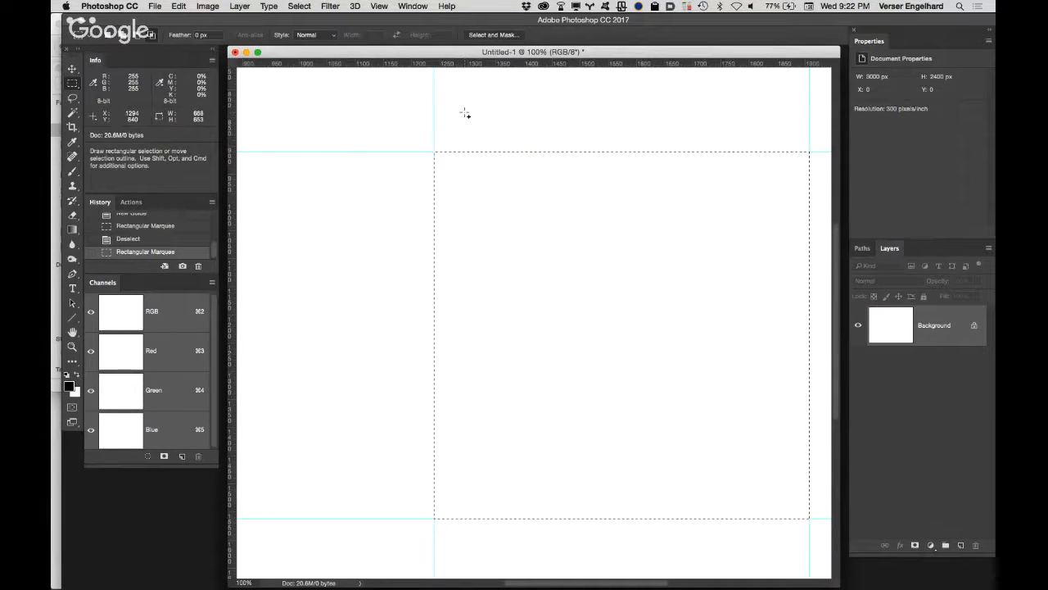
{"action": "key", "text": "alt+BackSpace"}
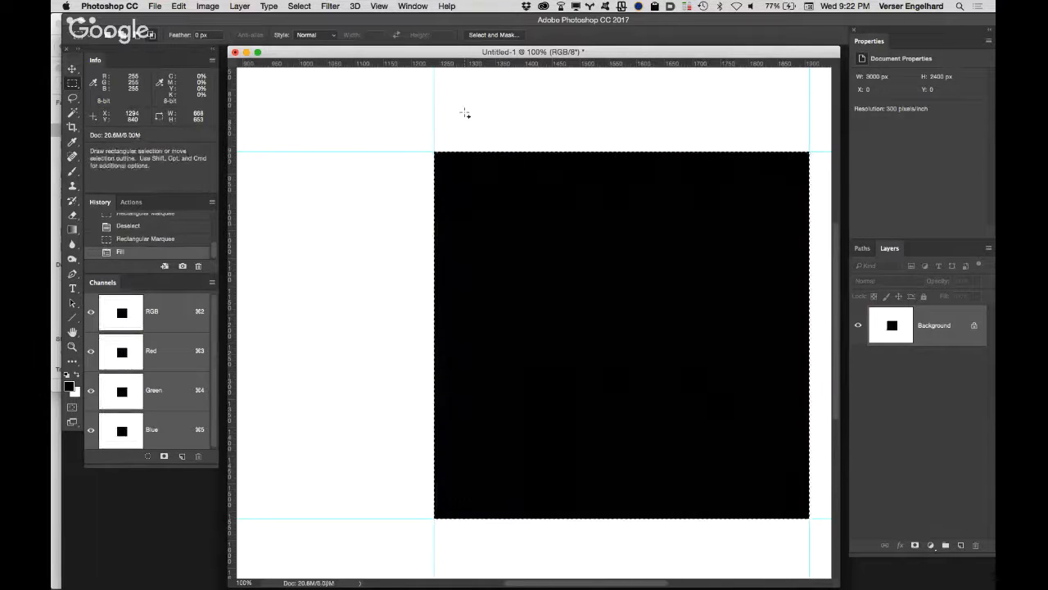
{"action": "key", "text": "ctrl+d"}
Step: Hide the guides around the black square to leave its upper-left edges unobstructed
{"action": "left_click_drag", "start_coordinate": [476, 257], "coordinate": [437, 263]}
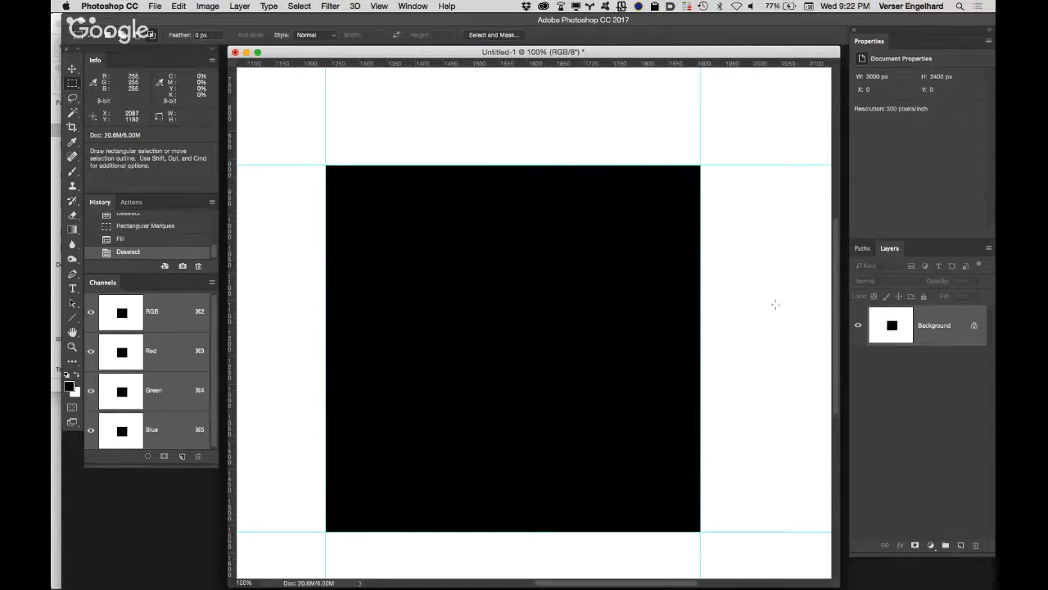
{"action": "left_click", "coordinate": [491, 165], "text": "super"}
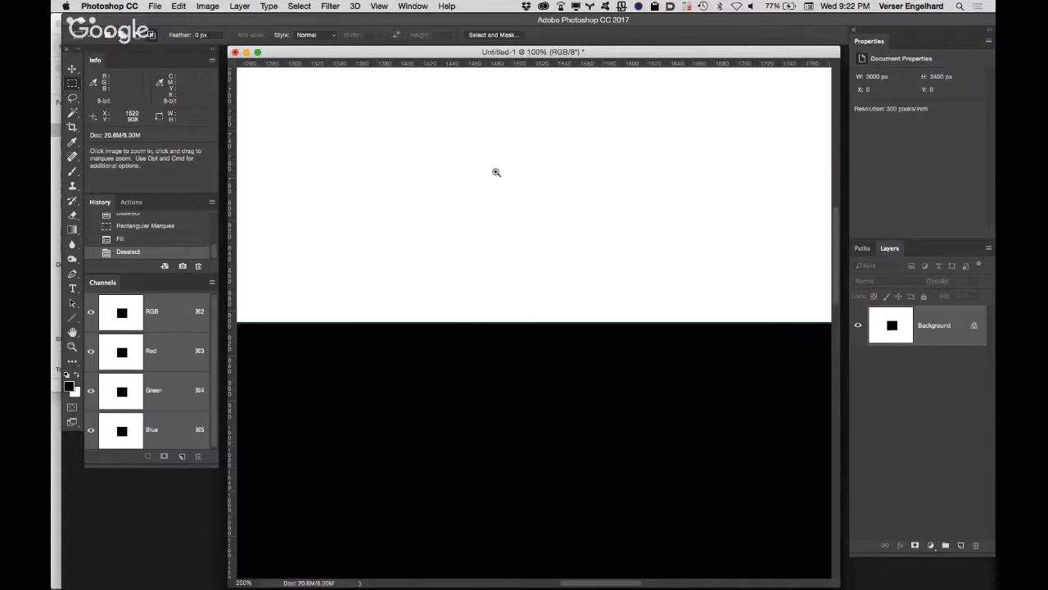
{"action": "left_click_drag", "start_coordinate": [477, 327], "coordinate": [529, 239]}
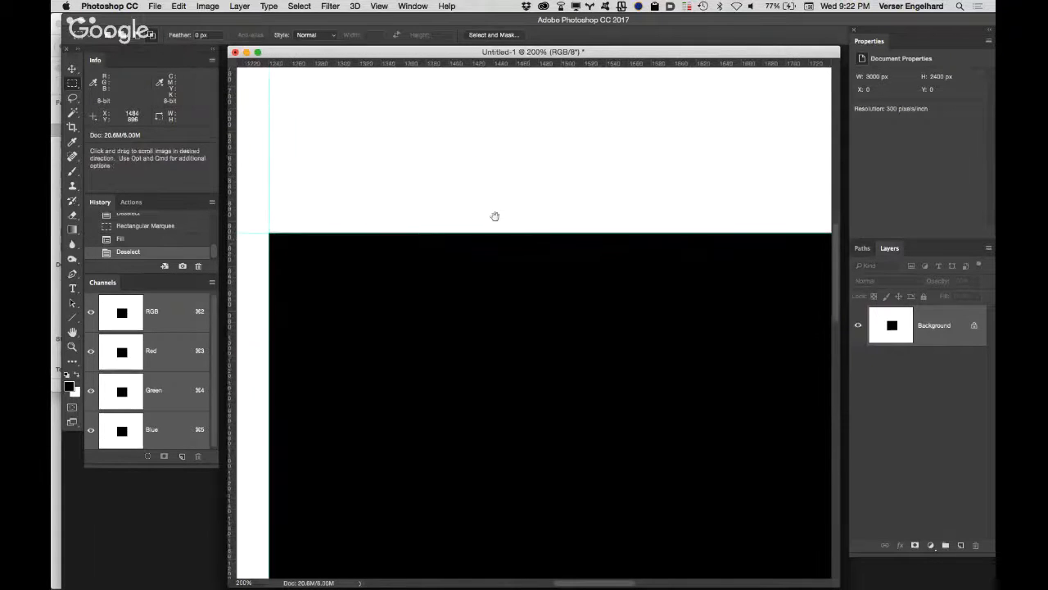
{"action": "key", "text": "super+semicolon"}
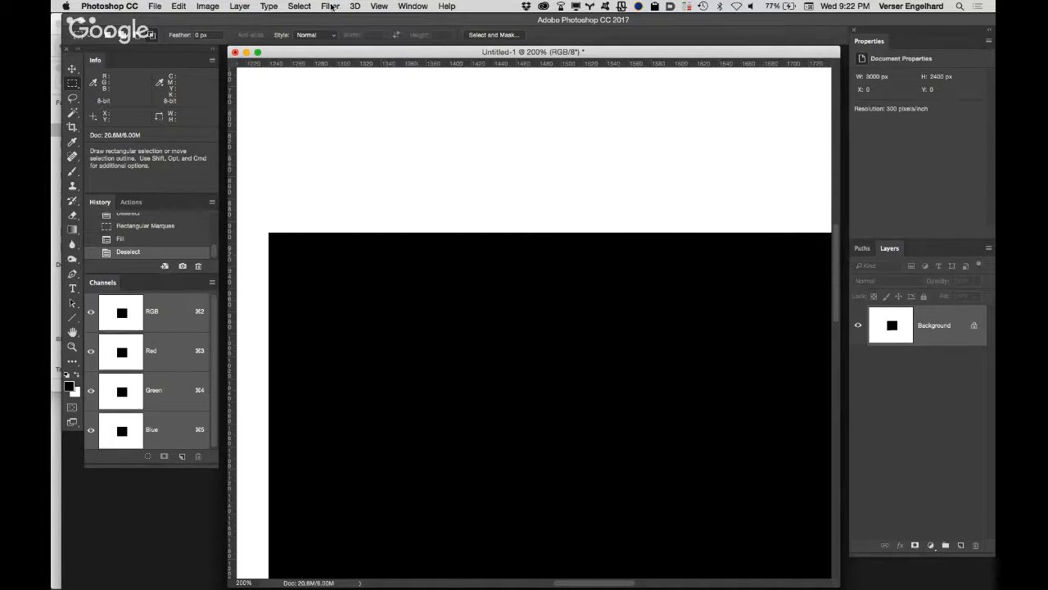
Step: Apply a Gaussian Blur with a radius of 5 pixels to the black square on the Background layer
{"action": "left_click", "coordinate": [331, 7]}
{"action": "mouse_move", "coordinate": [413, 141]}
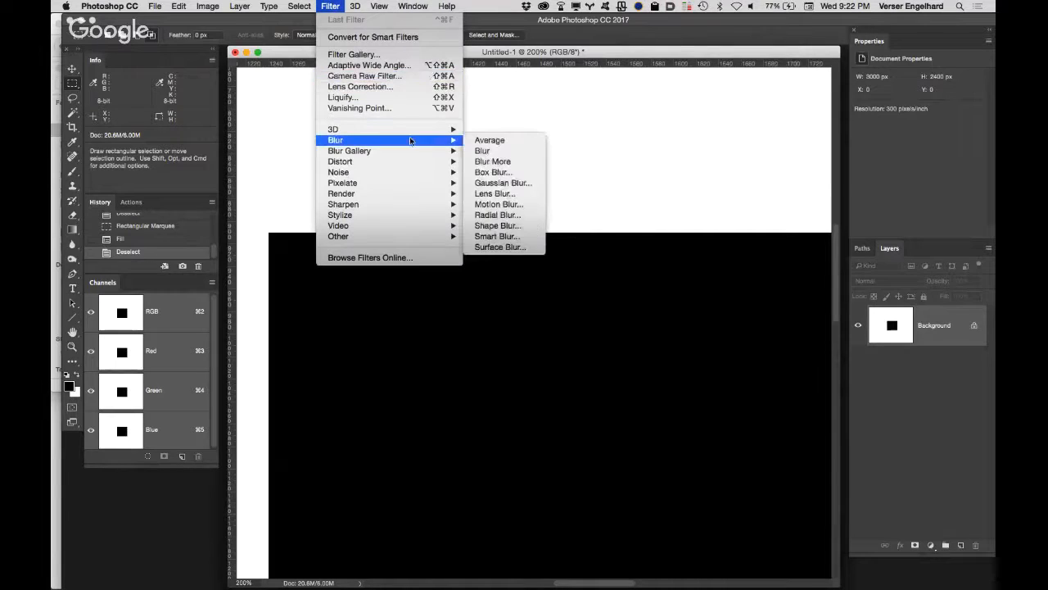
{"action": "left_click", "coordinate": [519, 188]}
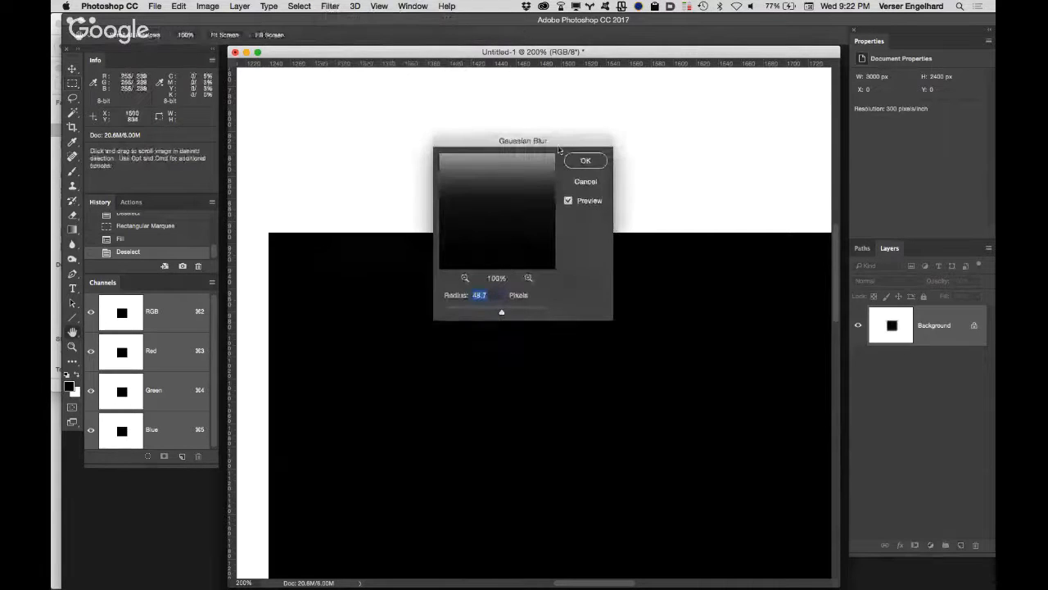
{"action": "left_click_drag", "start_coordinate": [558, 145], "coordinate": [793, 145]}
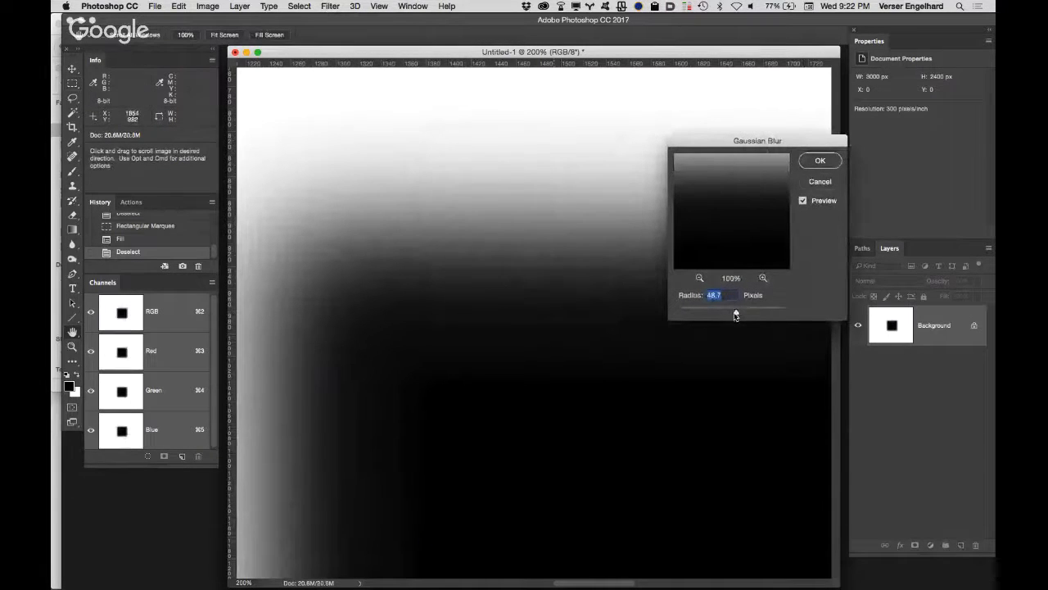
{"action": "mouse_move", "coordinate": [735, 312]}
{"action": "left_mouse_down"}
{"action": "mouse_move", "coordinate": [703, 314]}
{"action": "mouse_move", "coordinate": [720, 322]}
{"action": "left_mouse_up"}
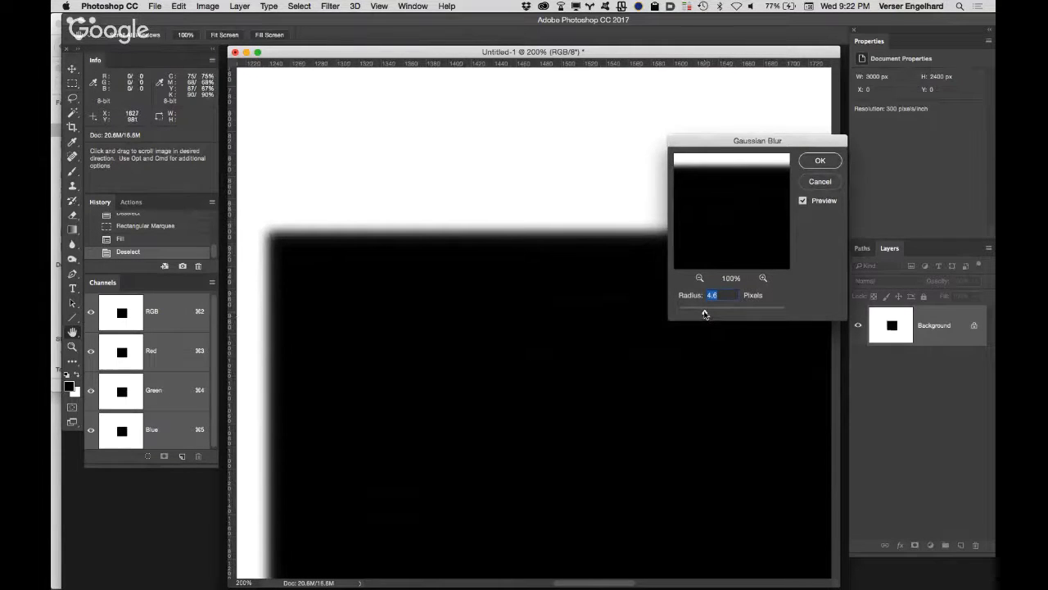
{"action": "type", "text": "10"}
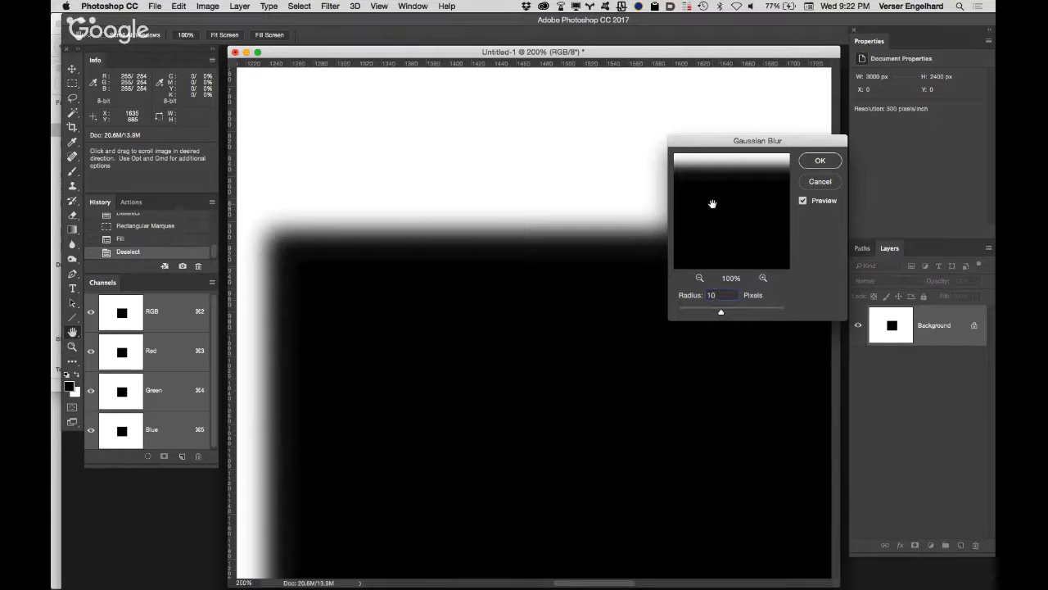
{"action": "type", "text": "5"}
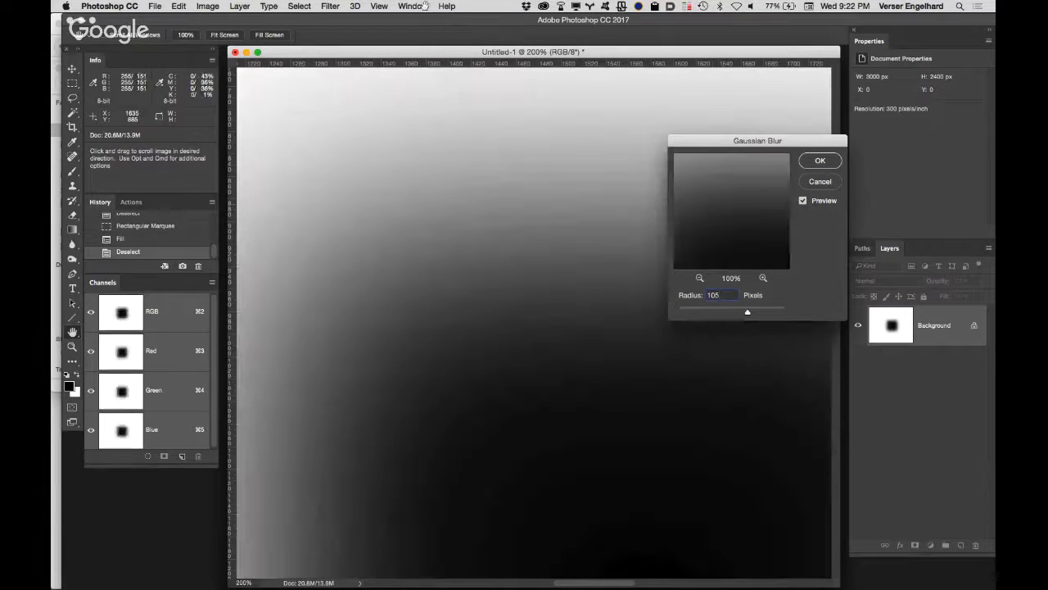
{"action": "key", "text": "BackSpace"}
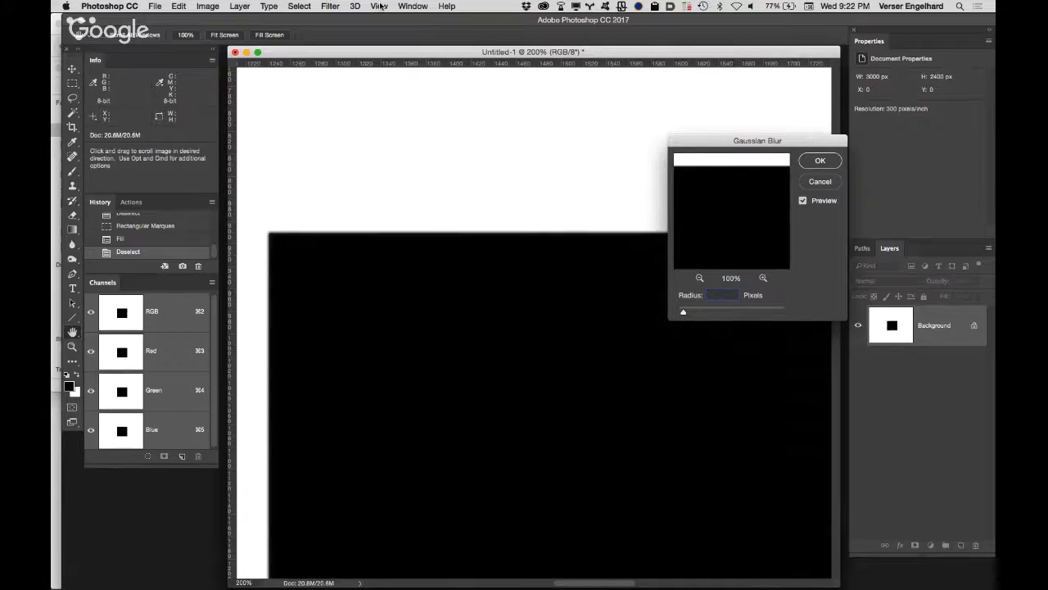
{"action": "type", "text": "5"}
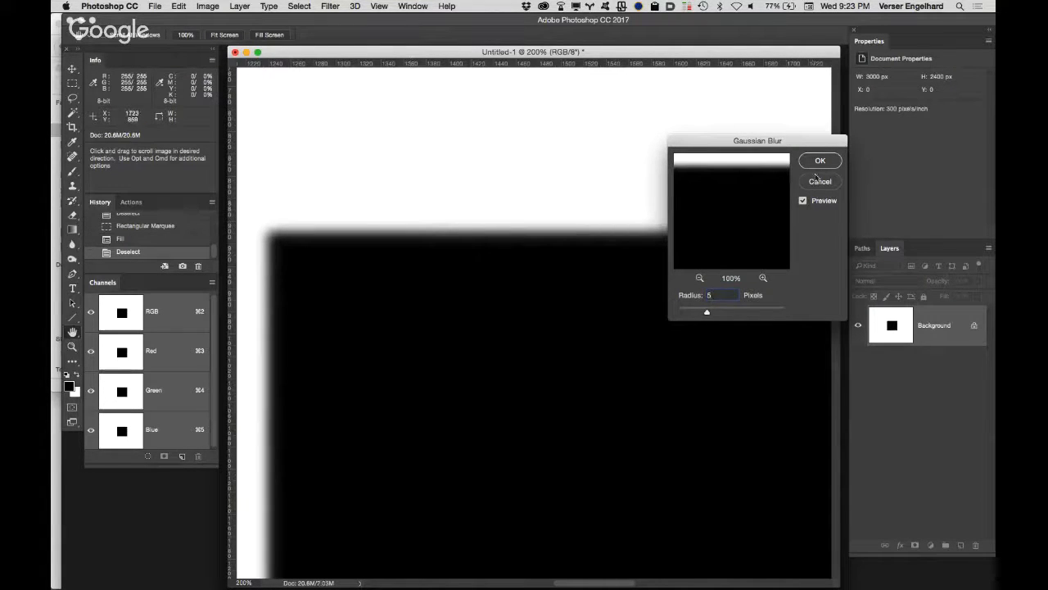
{"action": "left_click", "coordinate": [819, 160]}
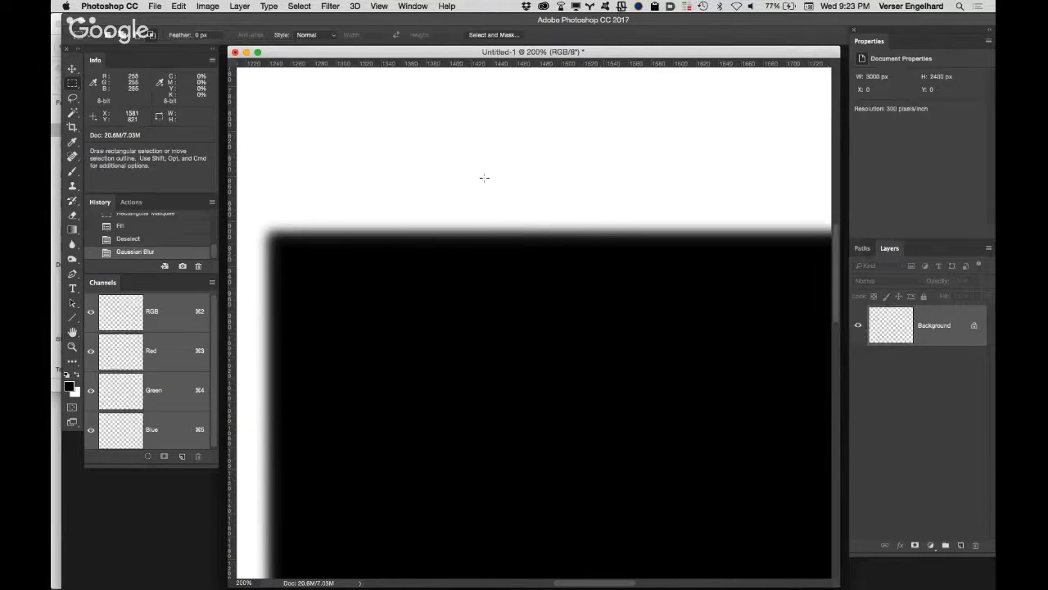
Step: Compare the square's upper edge with and without the Gaussian Blur, keep the blur and show the guides again
{"action": "left_click", "coordinate": [460, 239], "text": "super"}
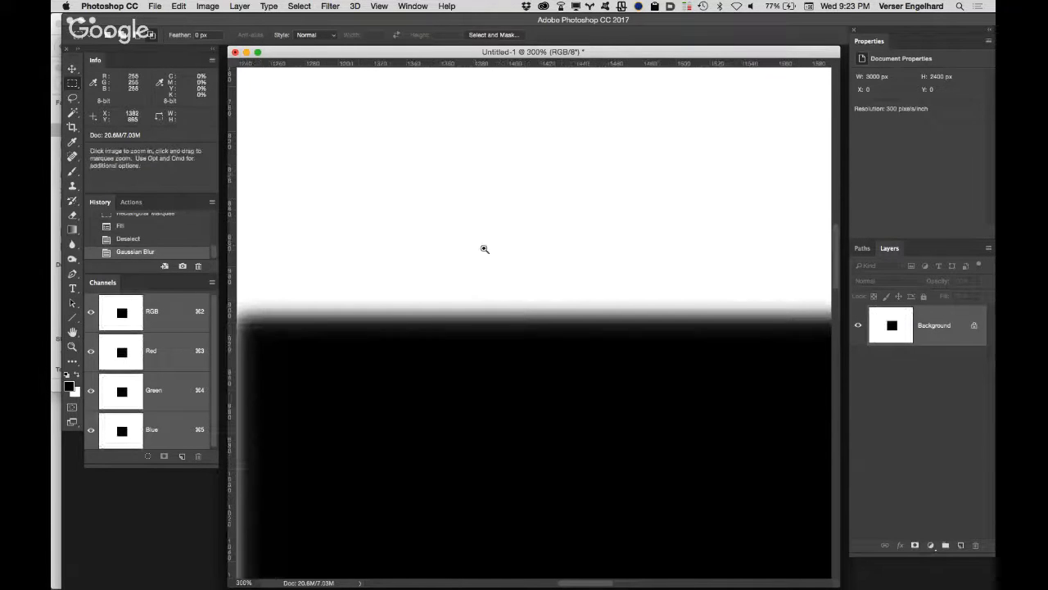
{"action": "left_click", "coordinate": [465, 314], "text": "super"}
{"action": "left_click", "coordinate": [494, 354], "text": "super"}
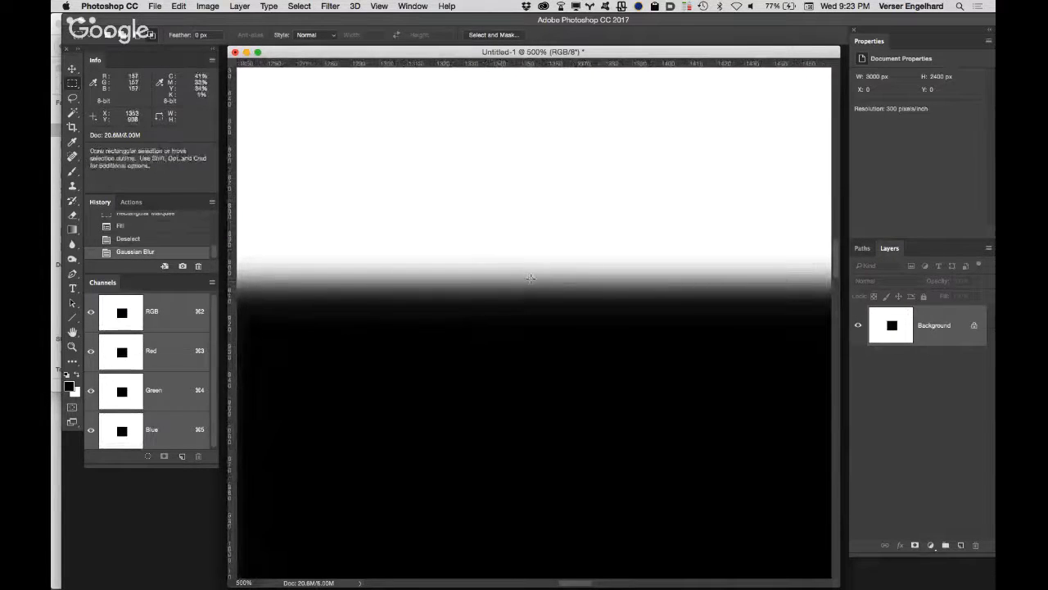
{"action": "key", "text": "super+z"}
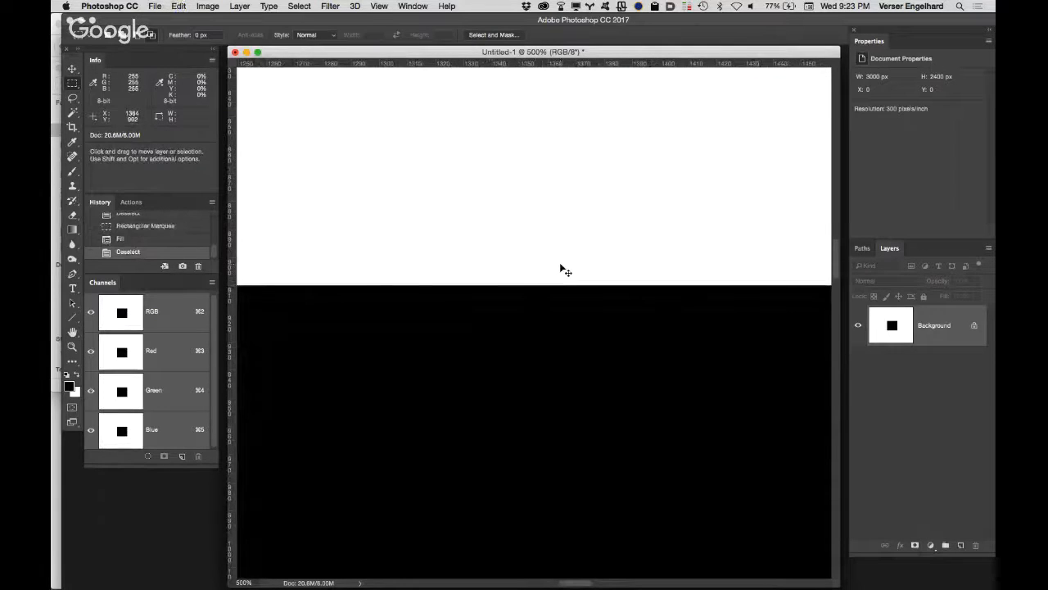
{"action": "key", "text": "super+z"}
{"action": "key", "text": "super+z"}
{"action": "key", "text": "super+z"}
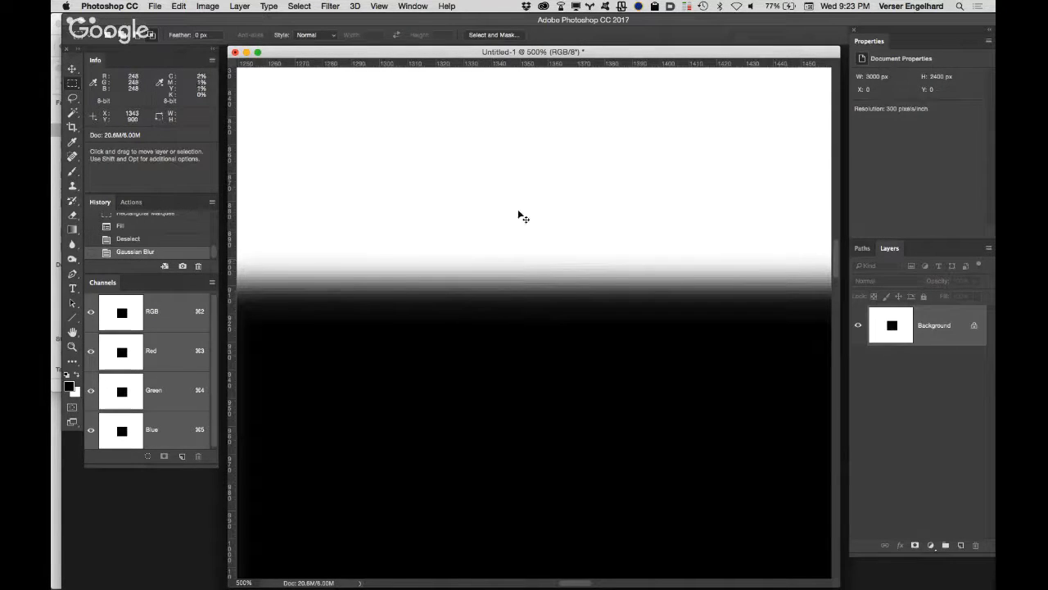
{"action": "key", "text": "super+semicolon"}
{"action": "key", "text": "m"}
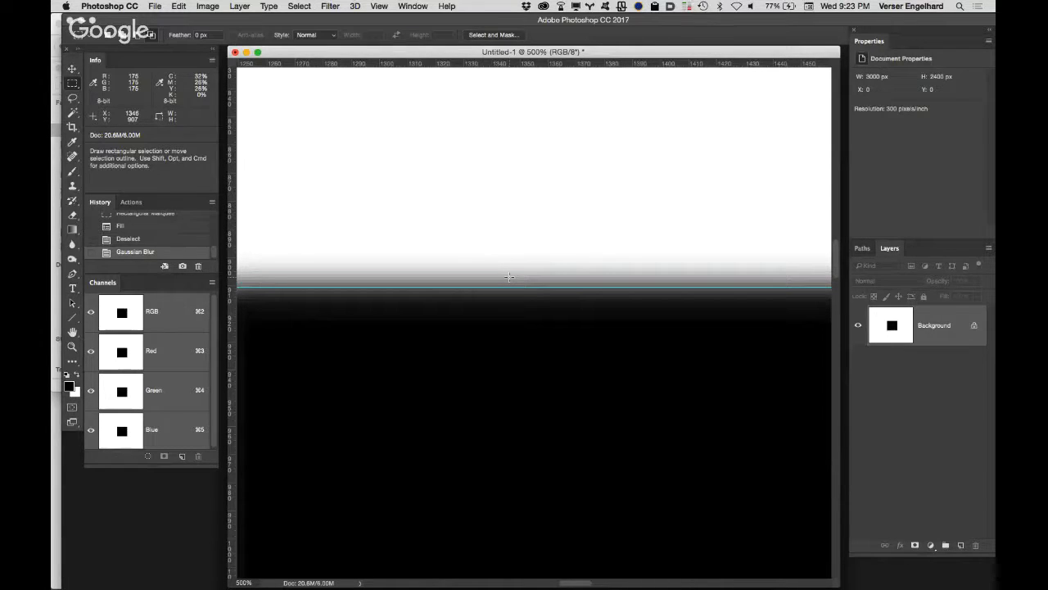
Step: Try a Levels black input of 220 to push the blurred edge outward past the guide, and return it to 0
{"action": "key", "text": "i"}
{"action": "key", "text": "super+l"}
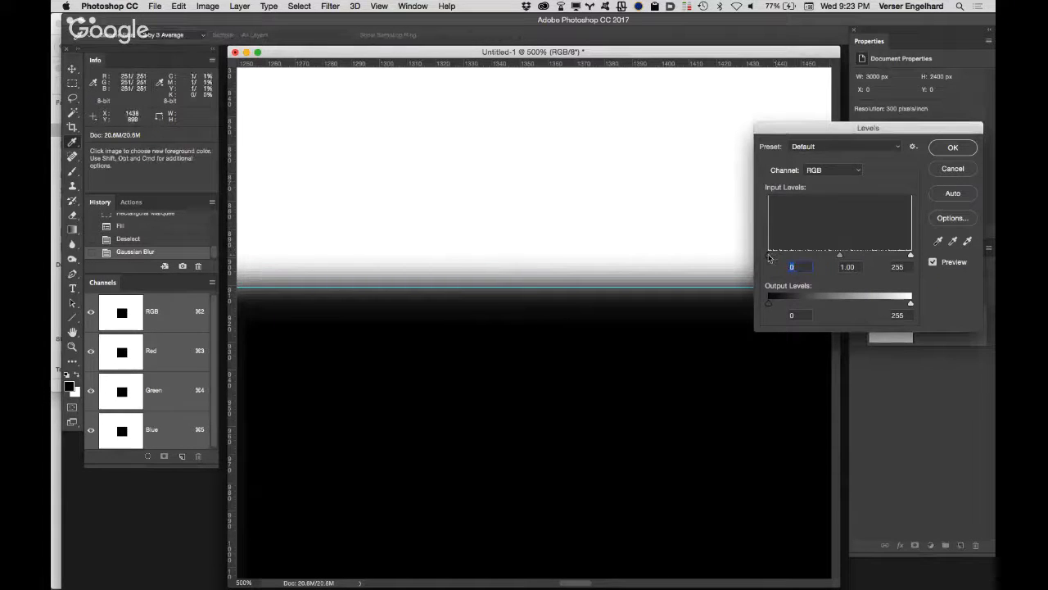
{"action": "left_click_drag", "start_coordinate": [768, 256], "coordinate": [896, 258]}
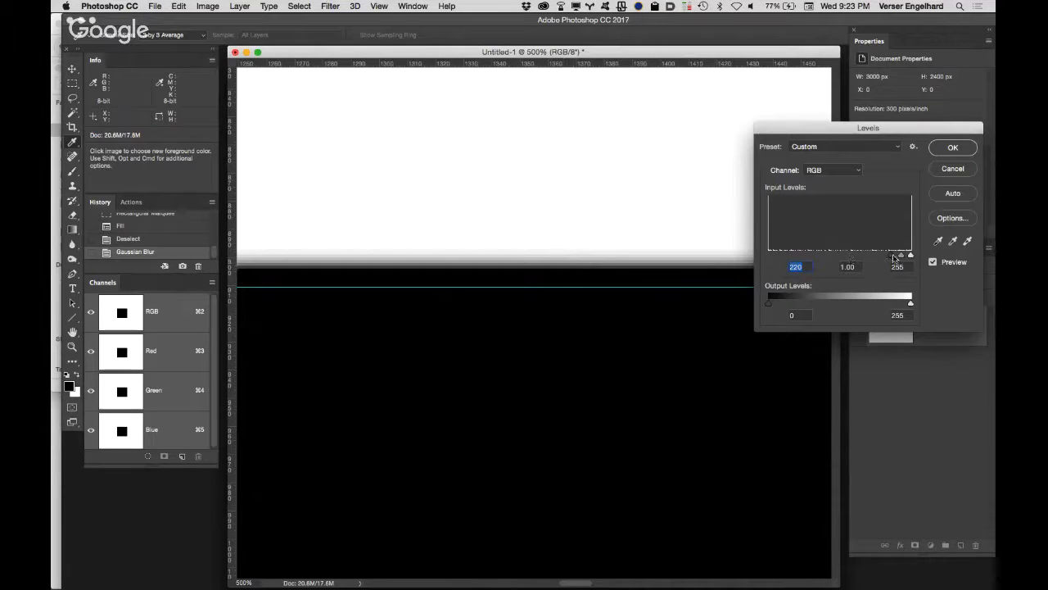
{"action": "left_click_drag", "start_coordinate": [892, 257], "coordinate": [744, 257]}
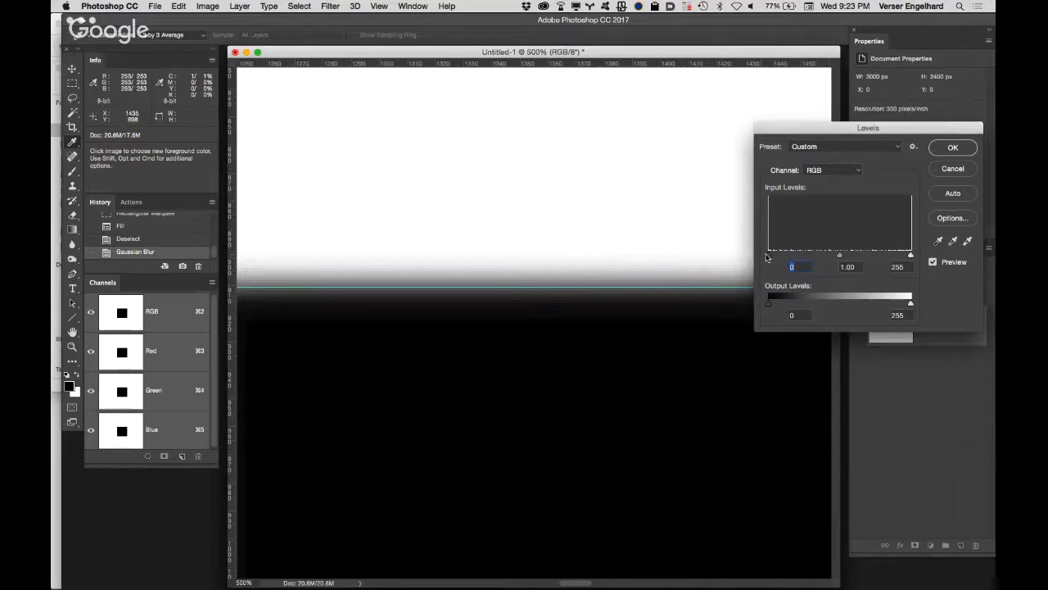
Step: Try a Levels white input of 36 to pull the black square's edge inside the guides, and cancel the adjustment
{"action": "left_click_drag", "start_coordinate": [910, 256], "coordinate": [788, 254]}
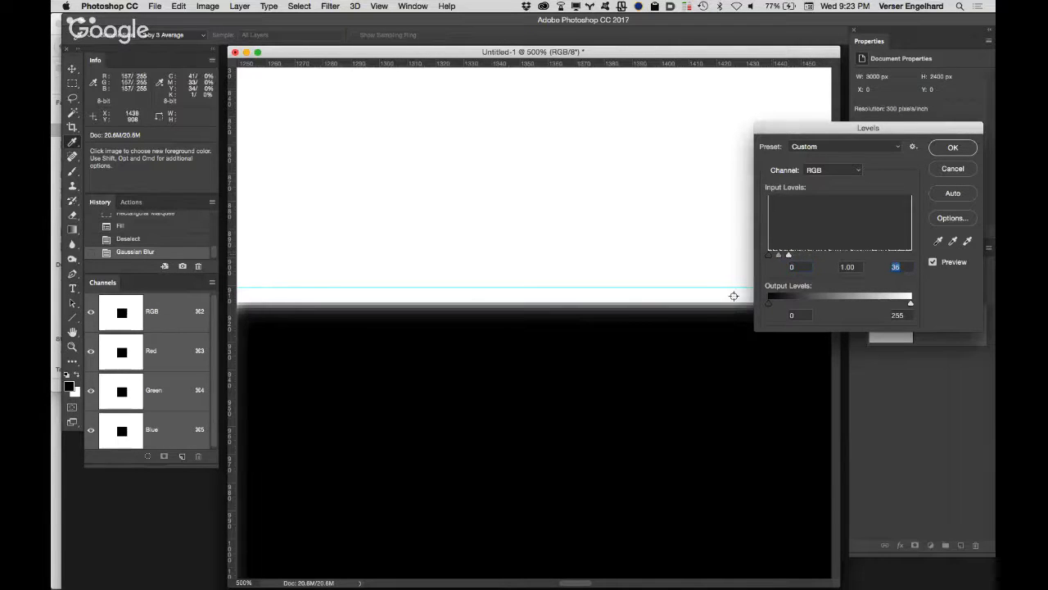
{"action": "left_click", "coordinate": [561, 362], "text": "alt"}
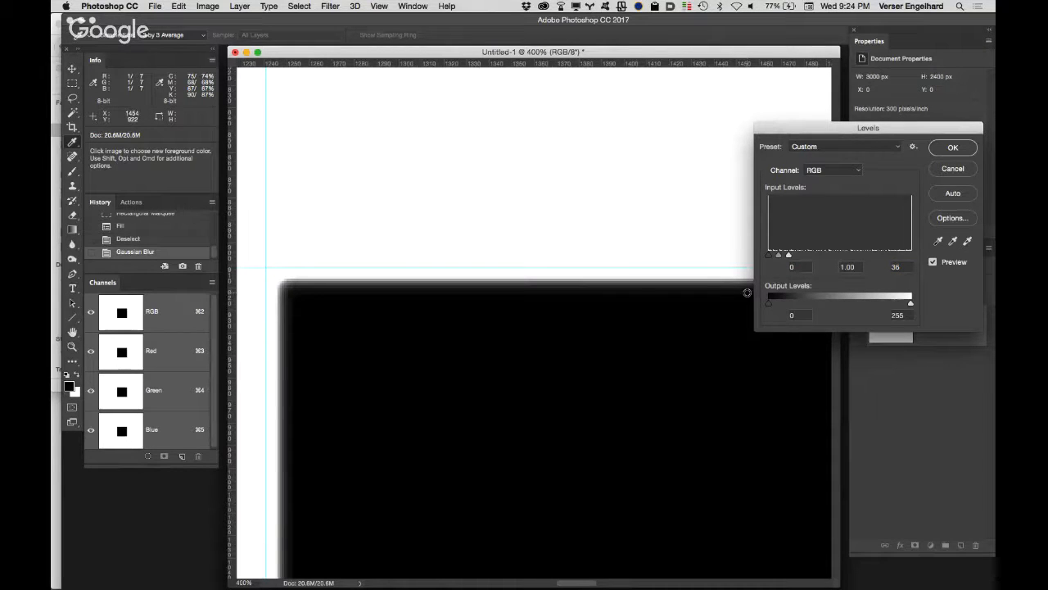
{"action": "left_click", "coordinate": [954, 169]}
Step: Close the Untitled-1 demo document without saving it
{"action": "key", "text": "m"}
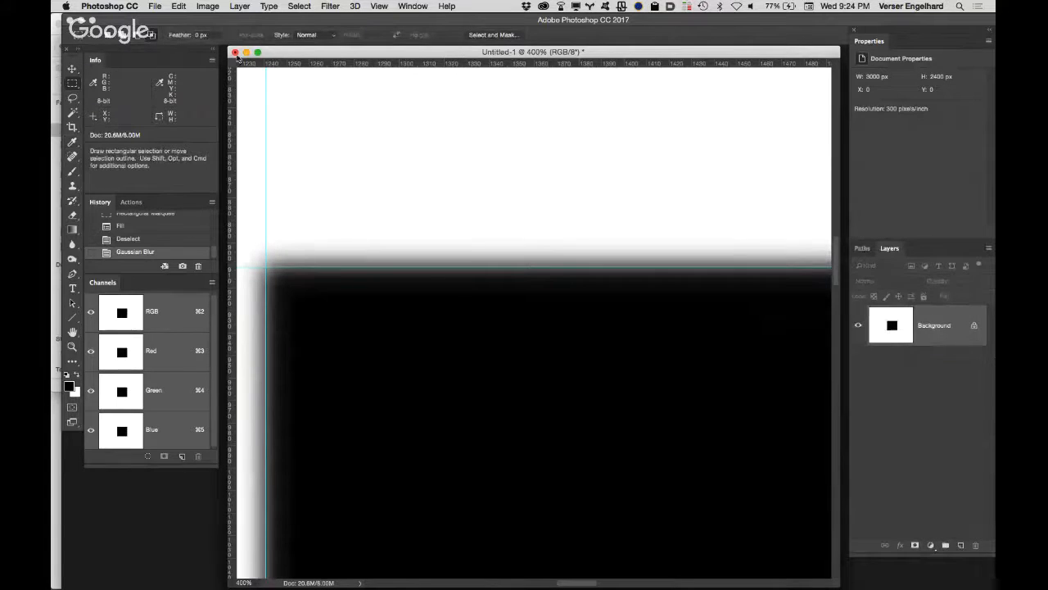
{"action": "left_click", "coordinate": [234, 52]}
{"action": "left_click", "coordinate": [494, 206]}
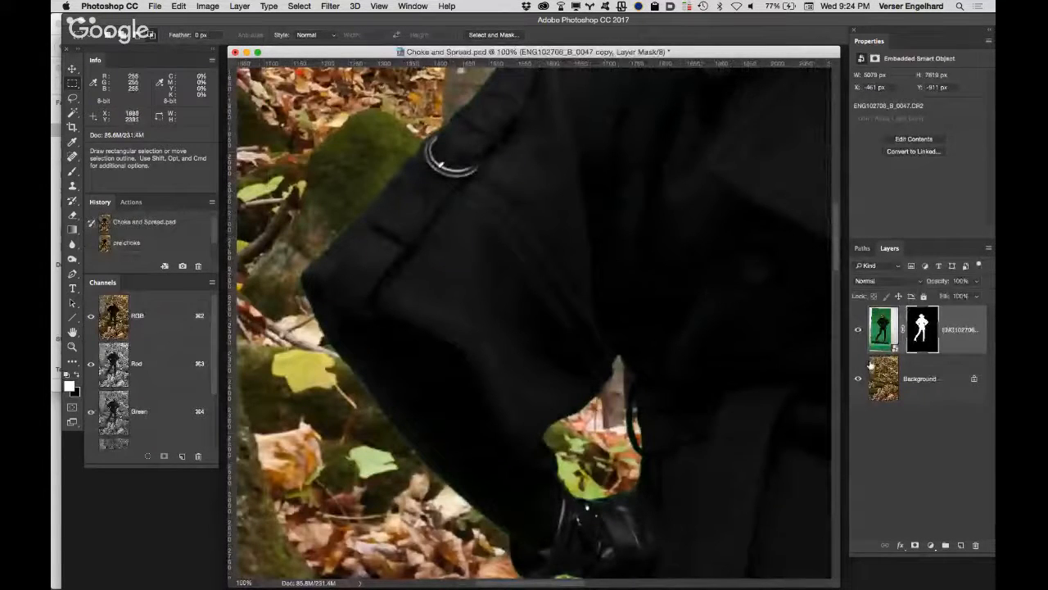
Step: Display the layer mask of the ENG102706_B_0047 copy layer on its own in Choke and Spread.psd, at the figure's elbow edge
{"action": "left_click", "coordinate": [921, 332], "text": "alt"}
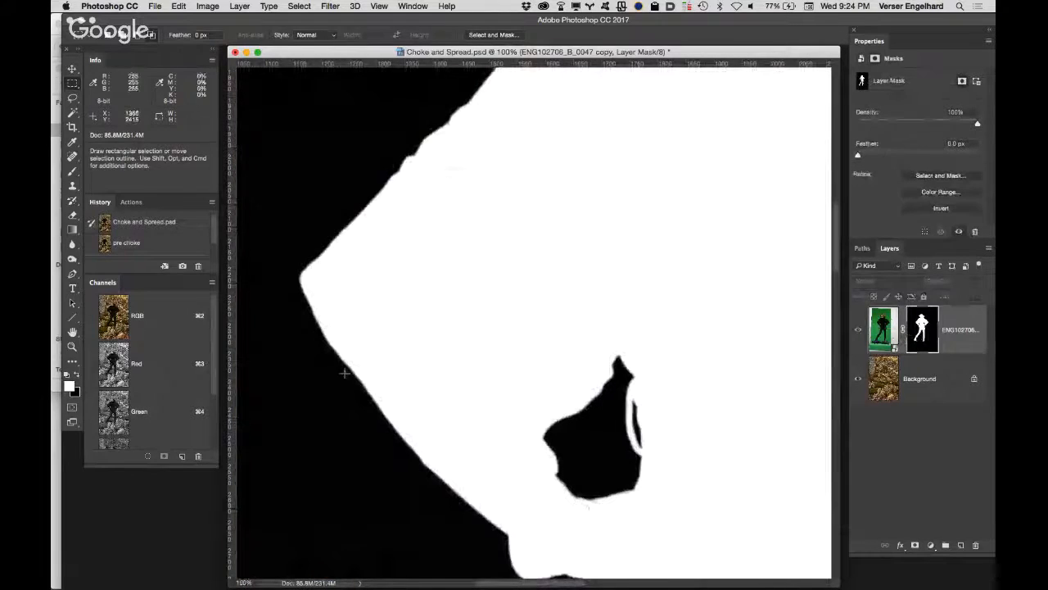
{"action": "key", "text": "z"}
{"action": "left_click", "coordinate": [338, 294]}
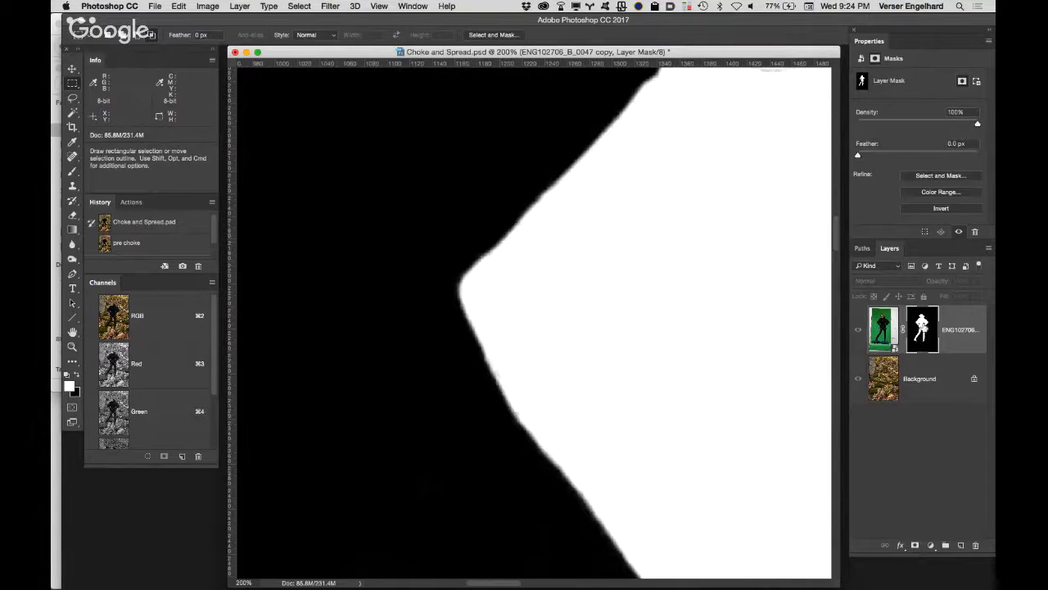
Step: Return to the composite view with the layer mask active and preview a Gaussian Blur of 3.3 pixels on the mask
{"action": "left_click", "coordinate": [884, 330]}
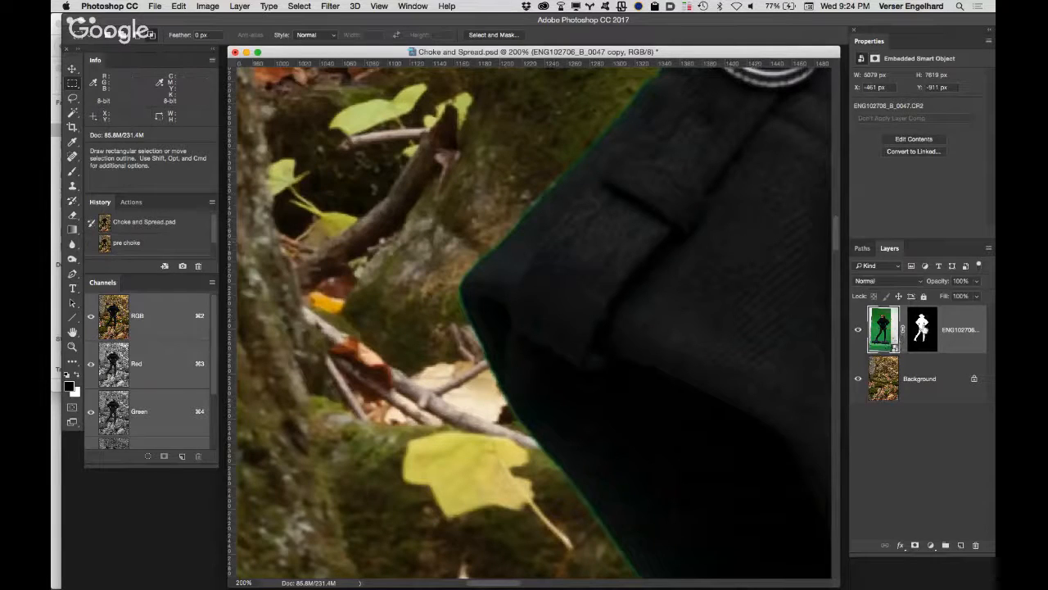
{"action": "left_click", "coordinate": [924, 341]}
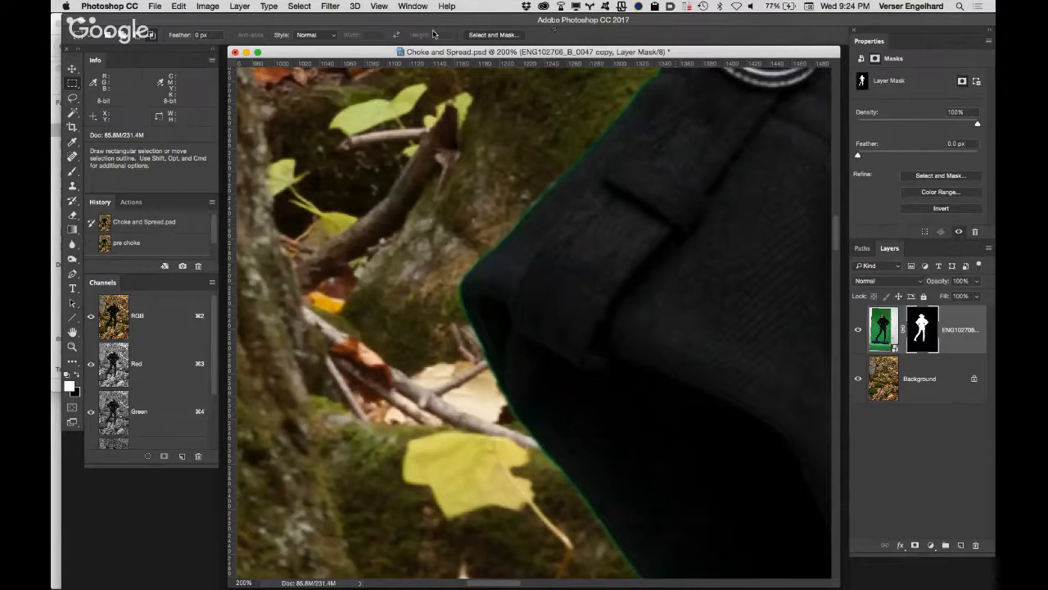
{"action": "left_click", "coordinate": [331, 7]}
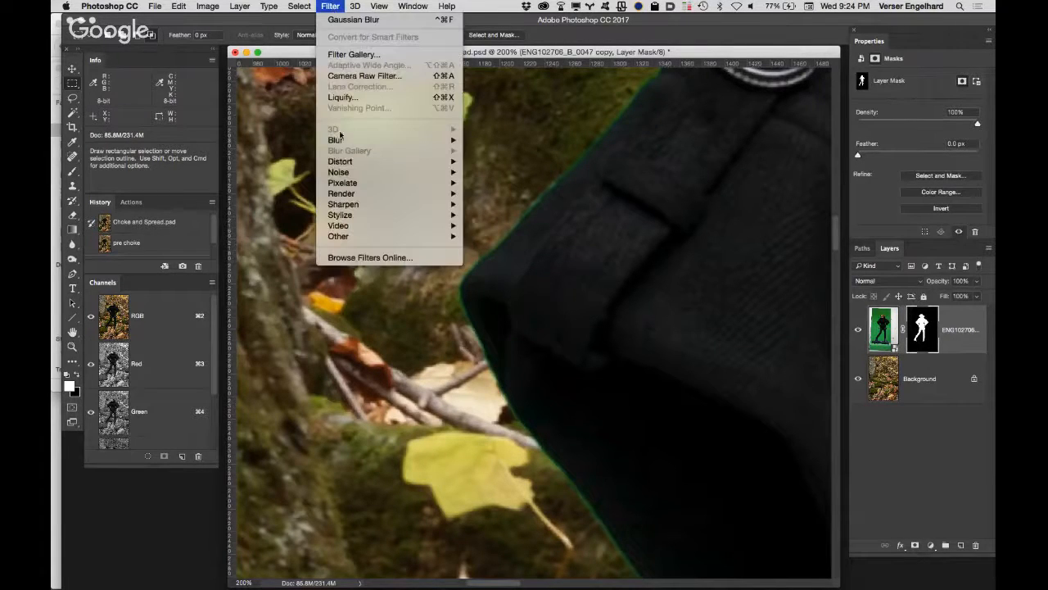
{"action": "mouse_move", "coordinate": [337, 140]}
{"action": "left_click", "coordinate": [516, 183]}
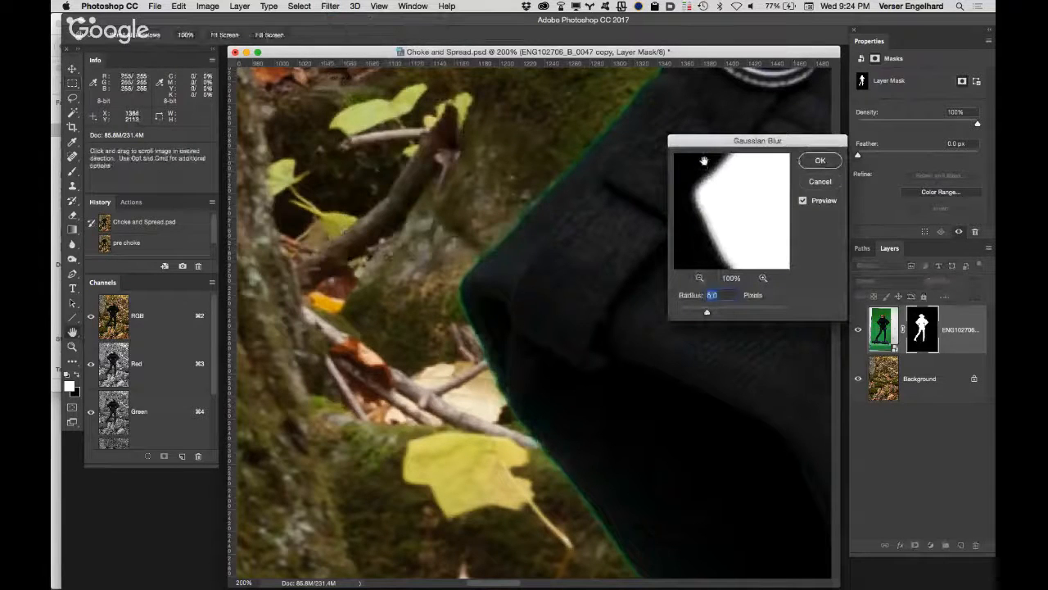
{"action": "left_click_drag", "start_coordinate": [692, 320], "coordinate": [833, 258]}
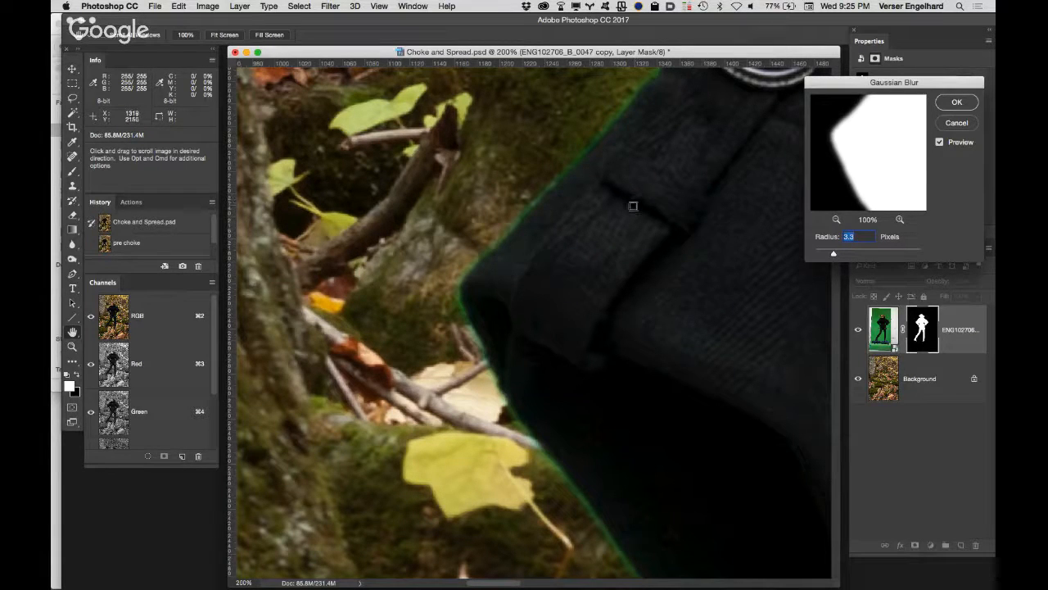
Step: Try exaggerated Gaussian Blur radii of 6.0 and 103.1 pixels on the mask, and bring the radius down to 2.3 pixels
{"action": "left_click_drag", "start_coordinate": [832, 257], "coordinate": [849, 257]}
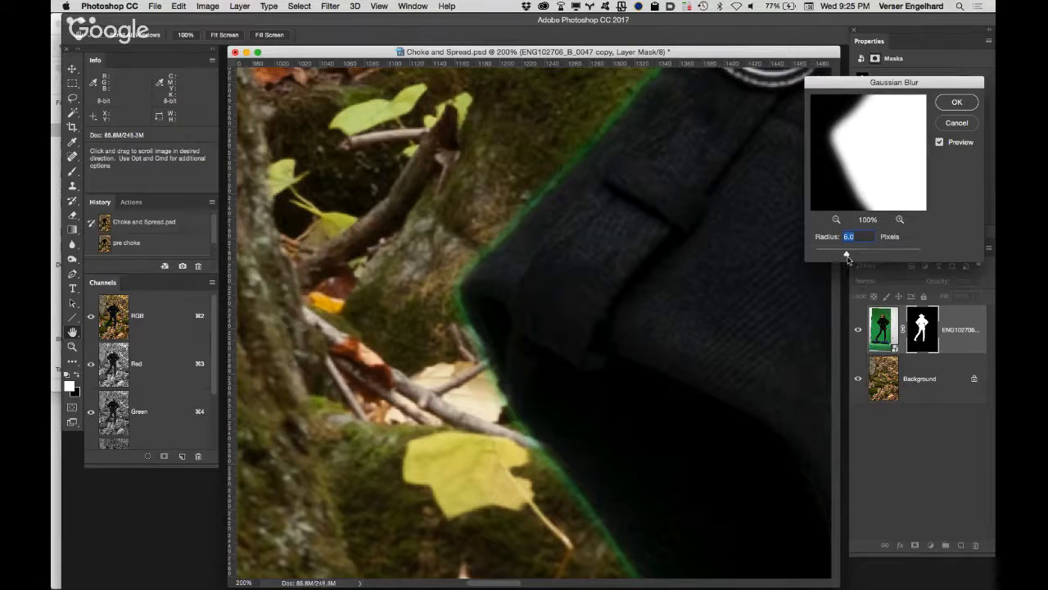
{"action": "left_click_drag", "start_coordinate": [847, 254], "coordinate": [889, 253]}
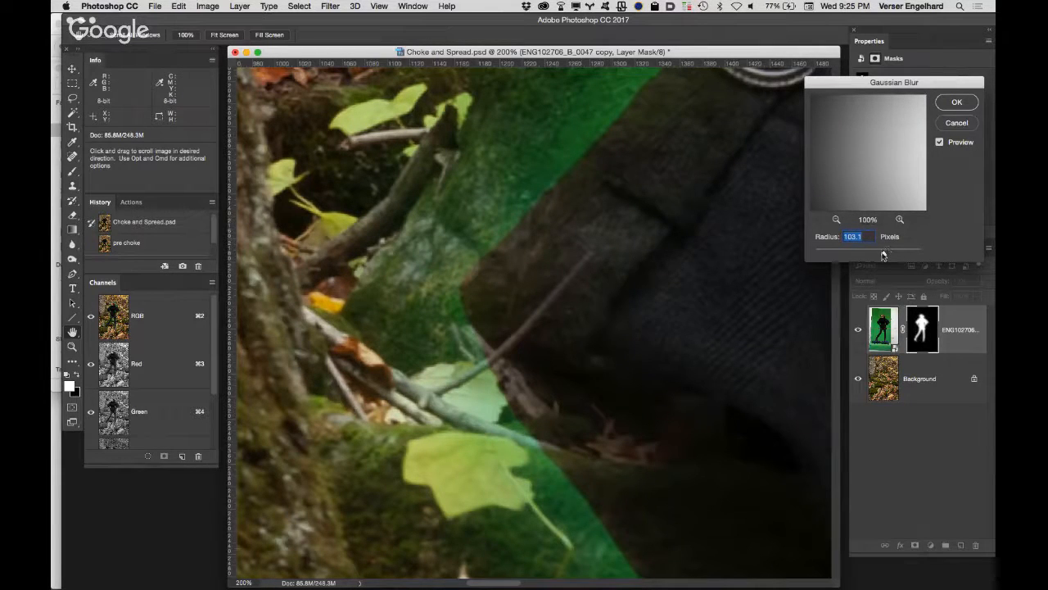
{"action": "left_click_drag", "start_coordinate": [883, 255], "coordinate": [828, 256]}
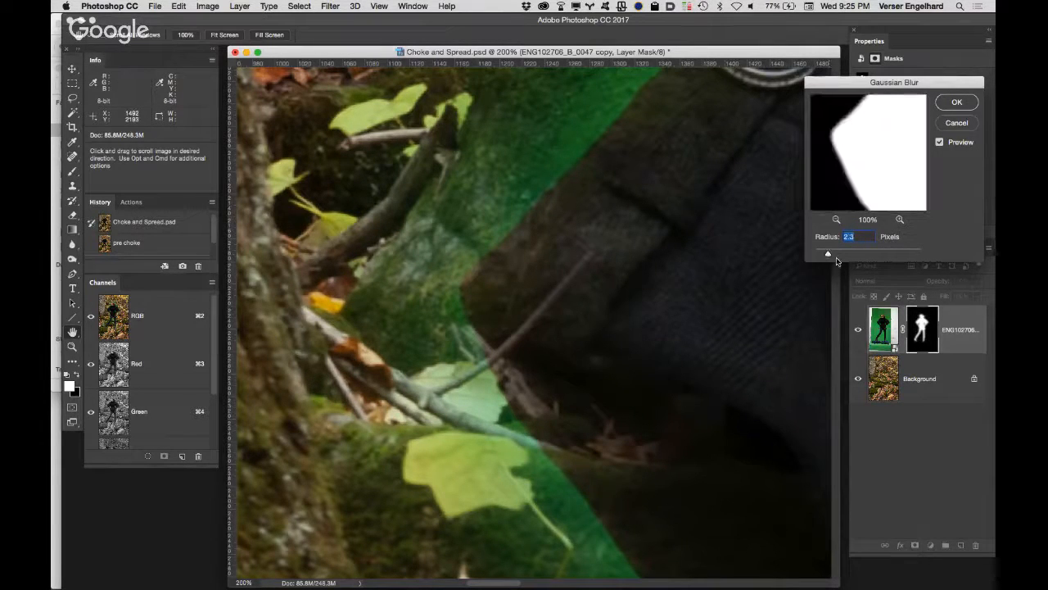
Step: Set the Gaussian Blur radius to 3.4 pixels and apply it to the layer mask
{"action": "left_click_drag", "start_coordinate": [831, 255], "coordinate": [835, 254]}
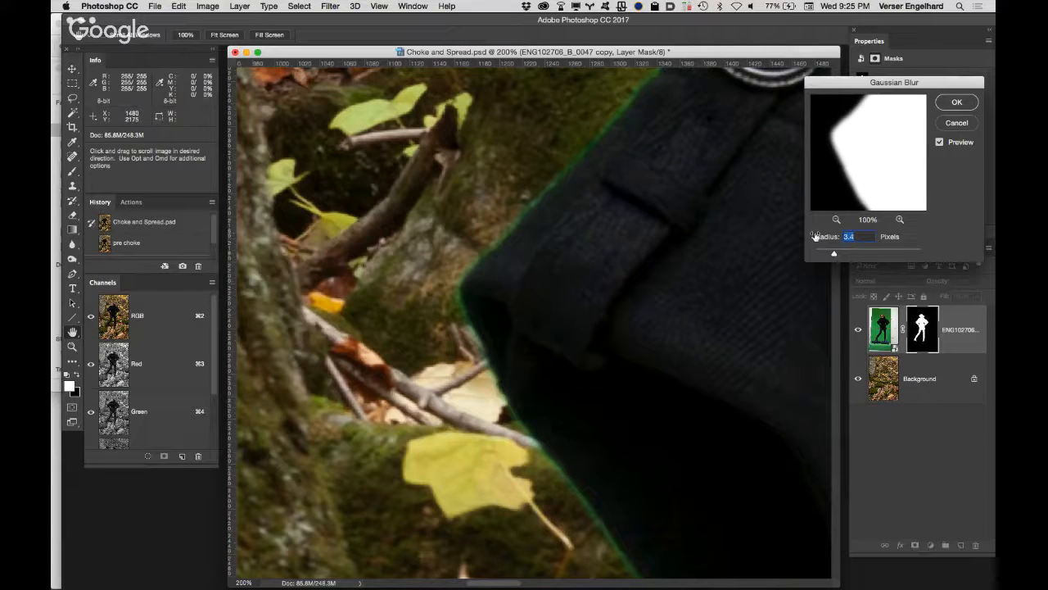
{"action": "left_click", "coordinate": [958, 102]}
{"action": "key", "text": "m"}
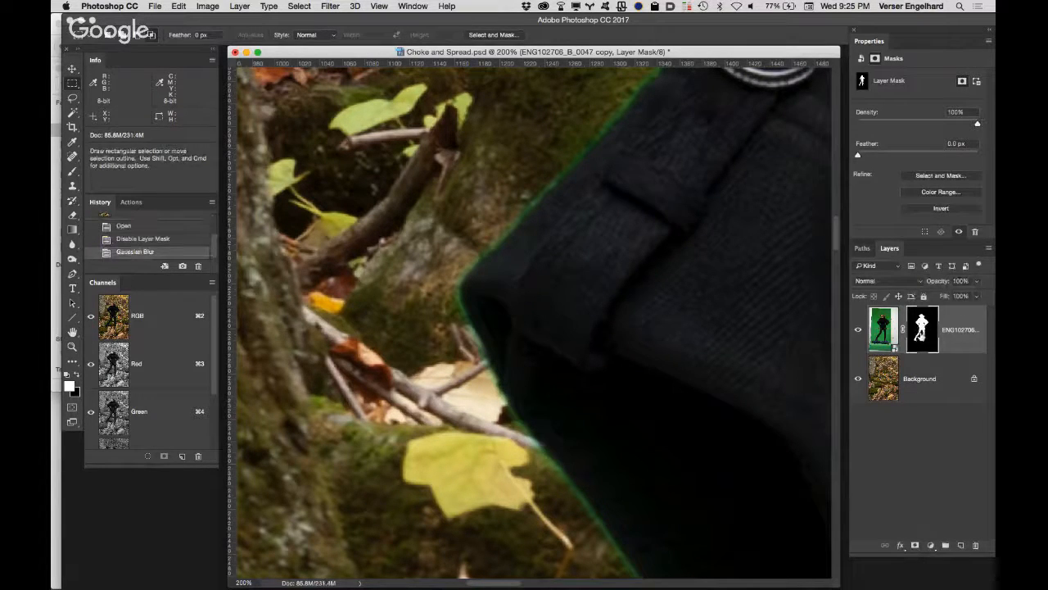
Step: Display the layer mask on its own and compare its elbow edge before and after the Gaussian Blur through the history states
{"action": "left_click", "coordinate": [921, 331], "text": "alt"}
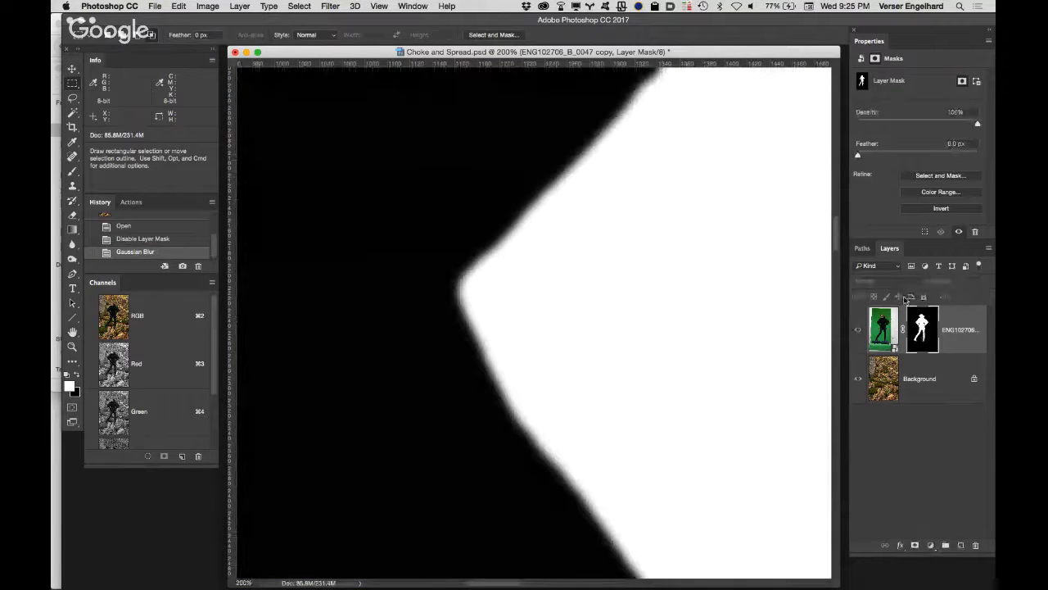
{"action": "left_click", "coordinate": [181, 243]}
{"action": "left_click", "coordinate": [178, 252]}
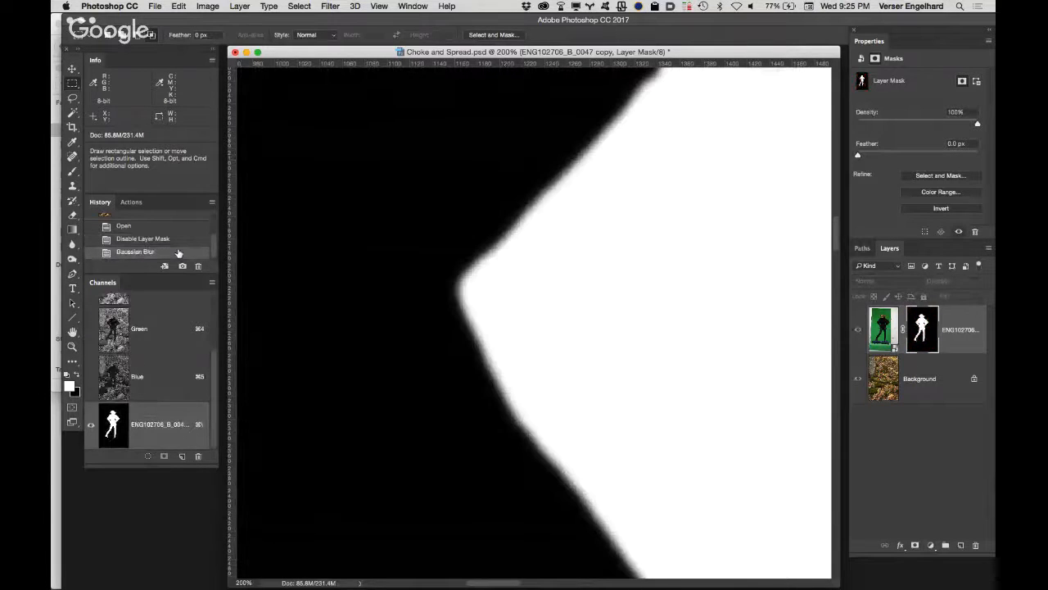
{"action": "left_click", "coordinate": [180, 241]}
{"action": "left_click", "coordinate": [179, 252]}
Step: Try a Levels black input of 156 and a white input of 113 on the displayed mask, and cancel the adjustment
{"action": "key", "text": "super+l"}
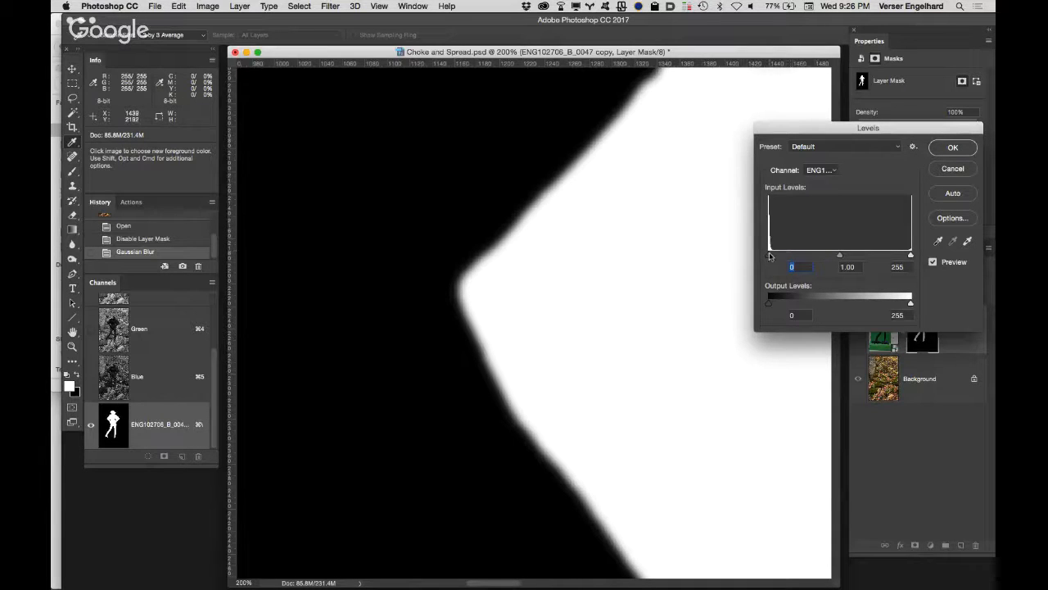
{"action": "left_click_drag", "start_coordinate": [768, 256], "coordinate": [857, 255]}
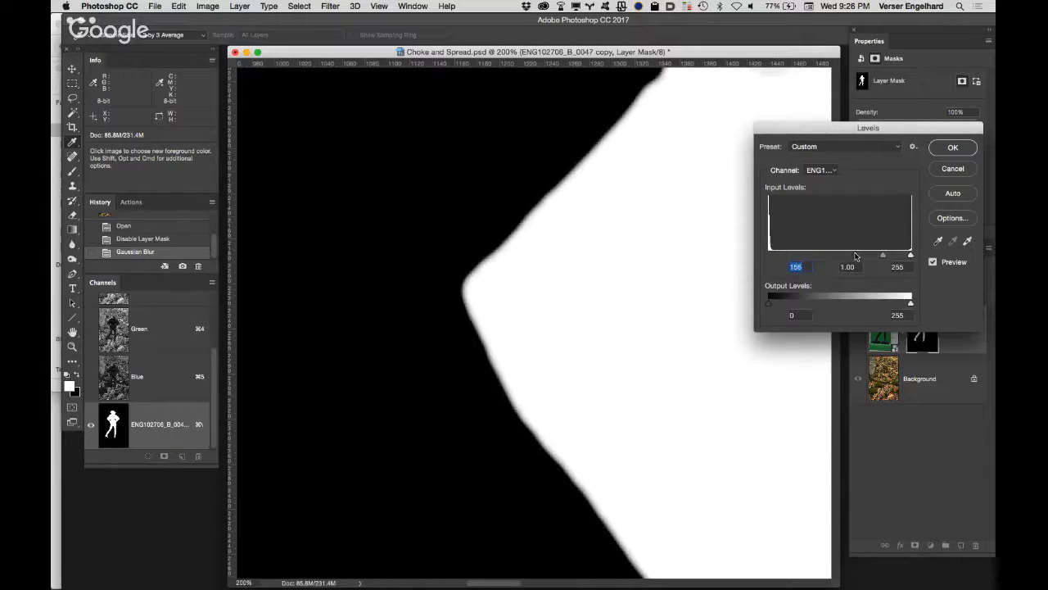
{"action": "type", "text": "0"}
{"action": "left_click_drag", "start_coordinate": [909, 257], "coordinate": [831, 254]}
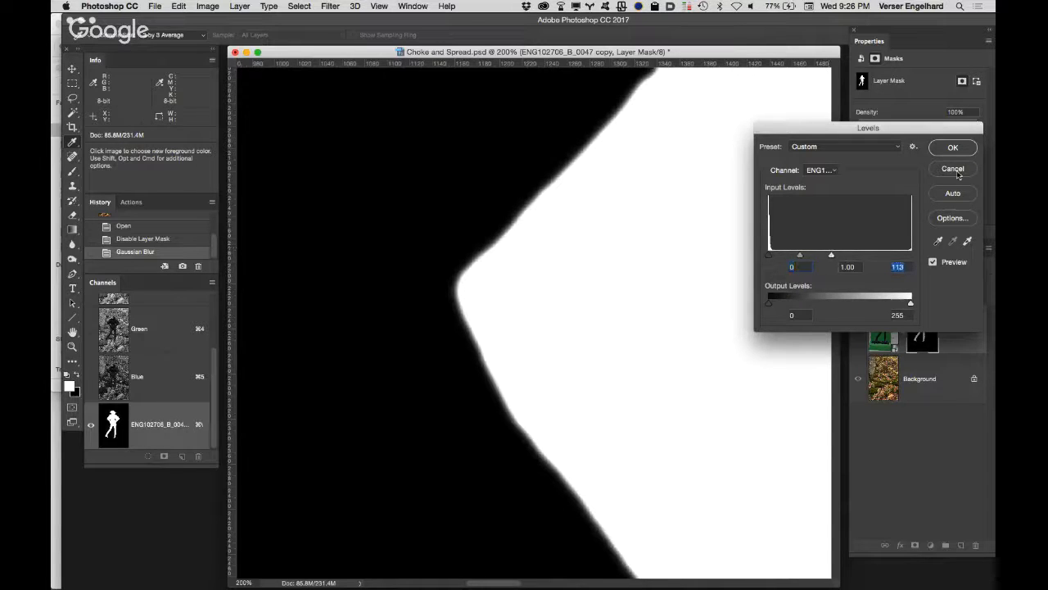
{"action": "left_click", "coordinate": [952, 168]}
{"action": "key", "text": "m"}
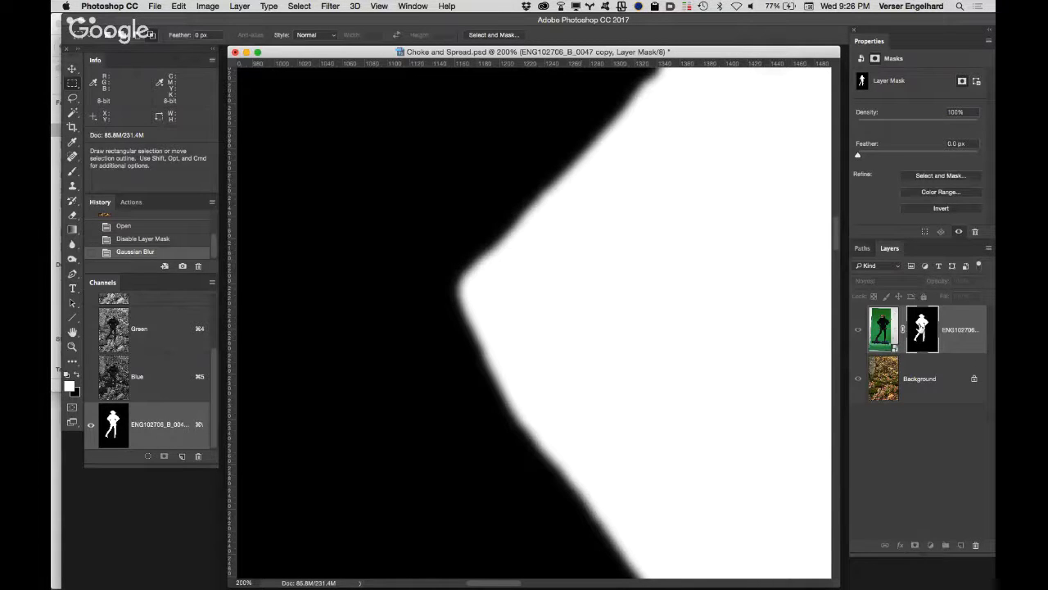
Step: Return to the composite view with the layer mask active and choke its edge with a Levels black input of 173
{"action": "left_click", "coordinate": [883, 330]}
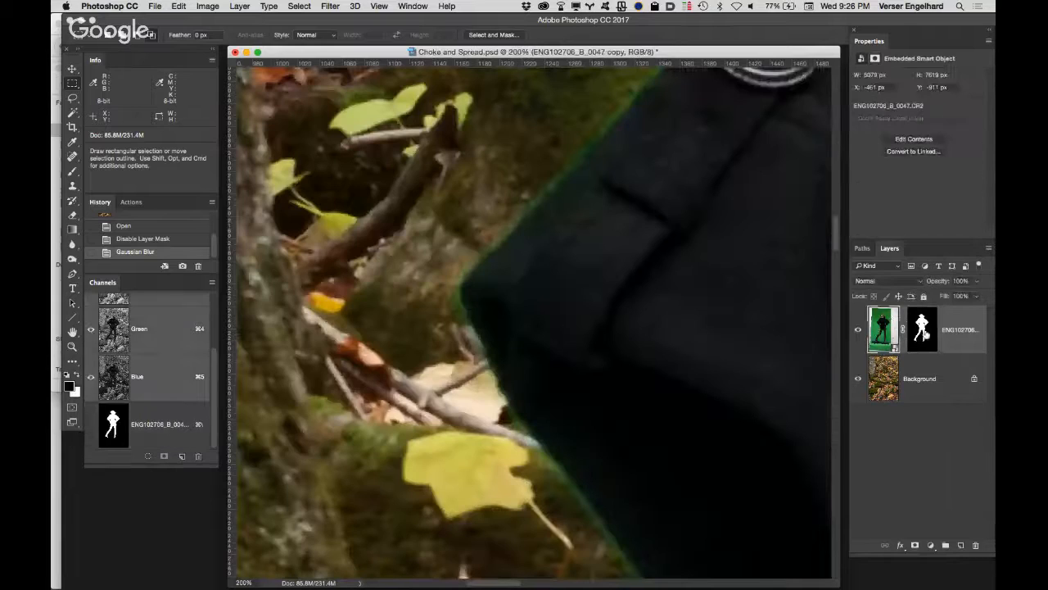
{"action": "left_click", "coordinate": [923, 332]}
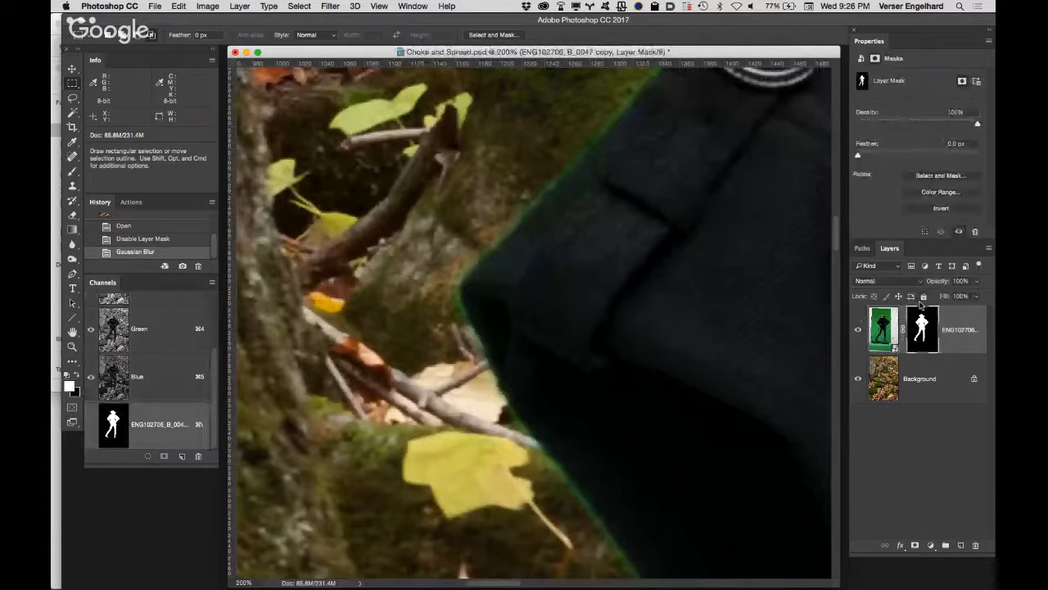
{"action": "key", "text": "super+l"}
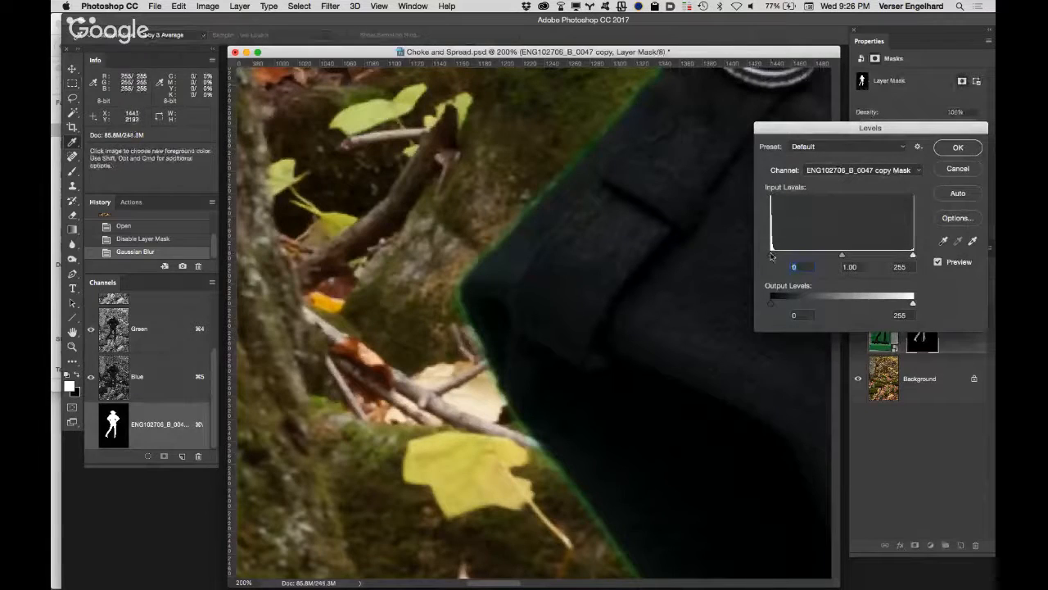
{"action": "left_click_drag", "start_coordinate": [771, 256], "coordinate": [868, 259]}
Step: Compare the sleeve edge near the metal ring with and without the Levels preview
{"action": "left_click_drag", "start_coordinate": [550, 235], "coordinate": [375, 379]}
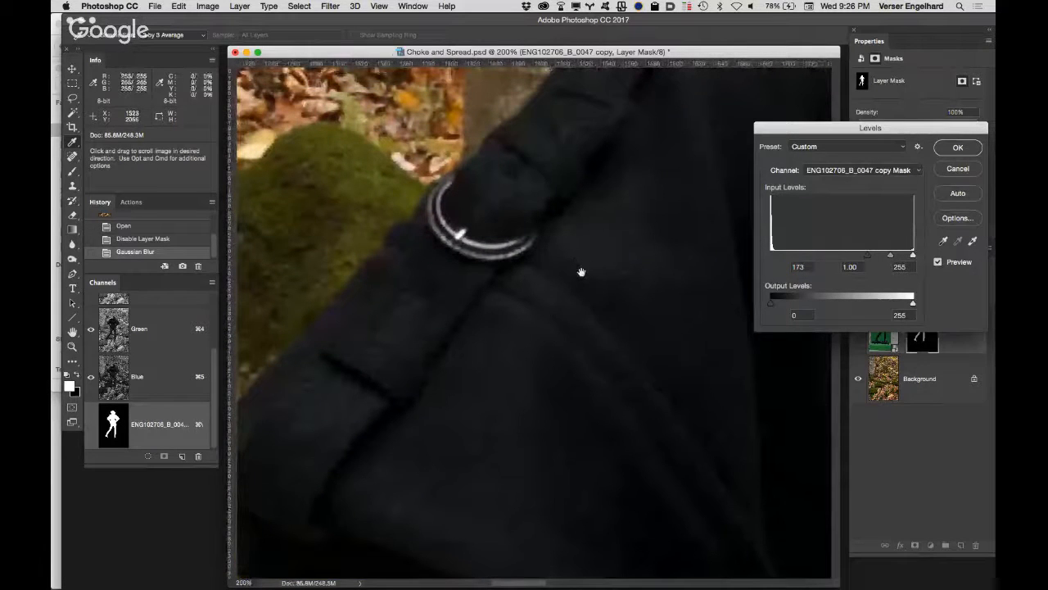
{"action": "left_click_drag", "start_coordinate": [598, 234], "coordinate": [587, 282]}
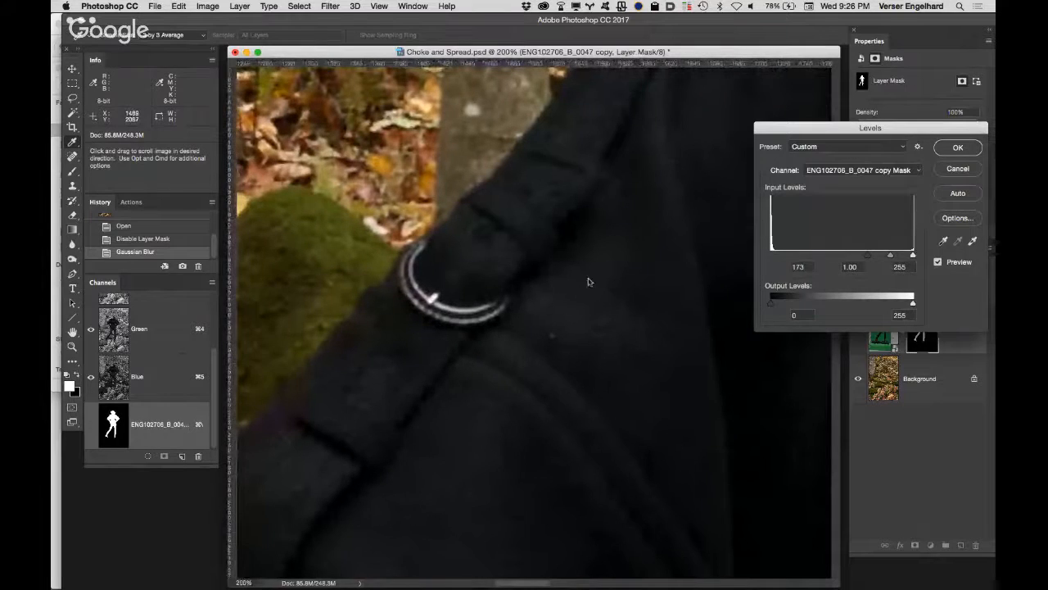
{"action": "left_click", "coordinate": [938, 263]}
{"action": "left_click", "coordinate": [938, 263]}
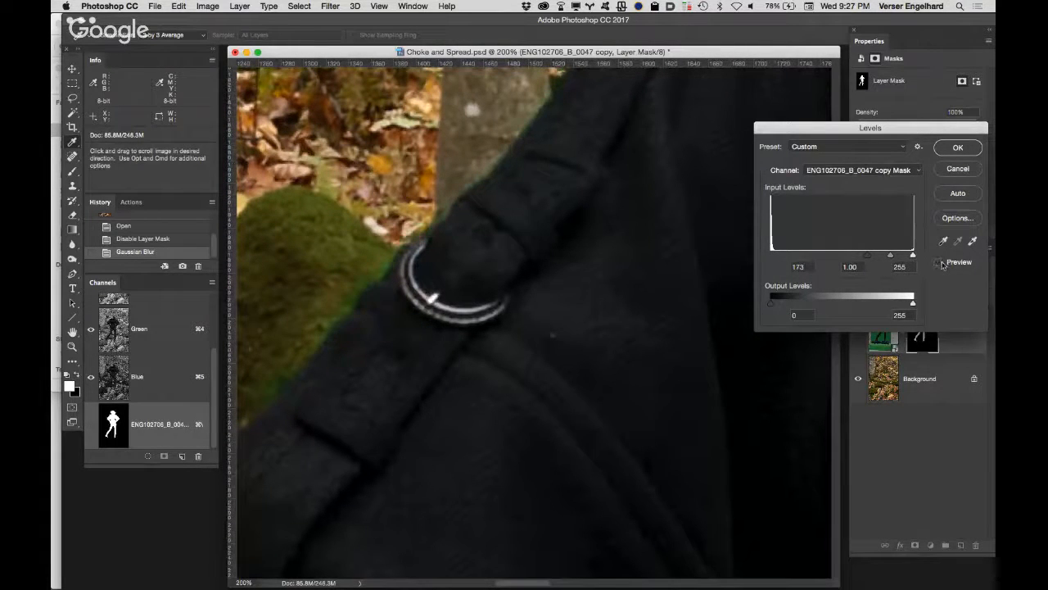
{"action": "left_click", "coordinate": [938, 263]}
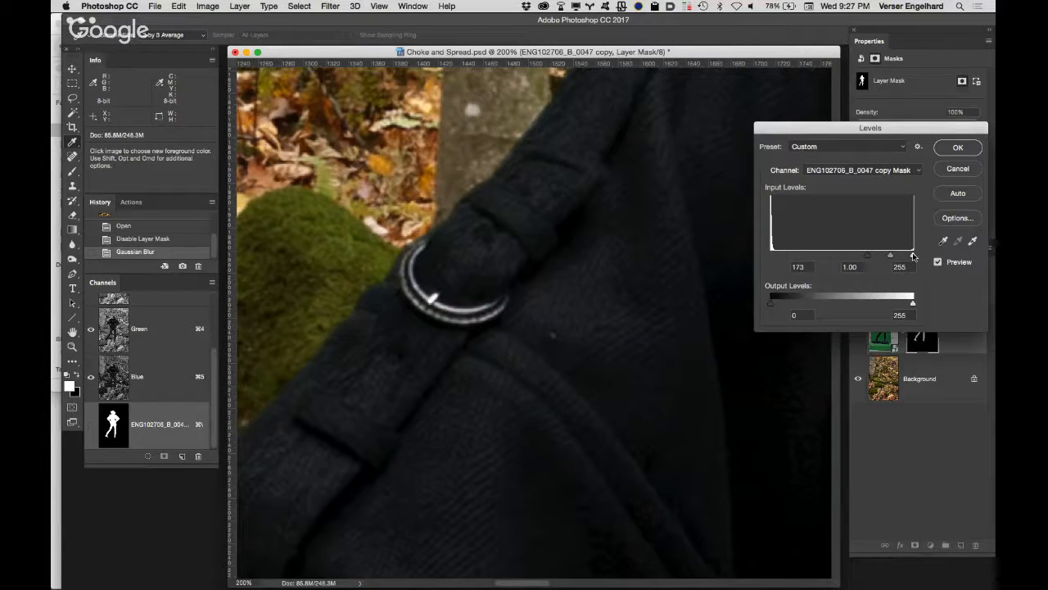
Step: Try a Levels white input of 217, settle on 240, compare the arm edge with the preview off, and apply the adjustment to the mask
{"action": "left_click_drag", "start_coordinate": [912, 256], "coordinate": [892, 257]}
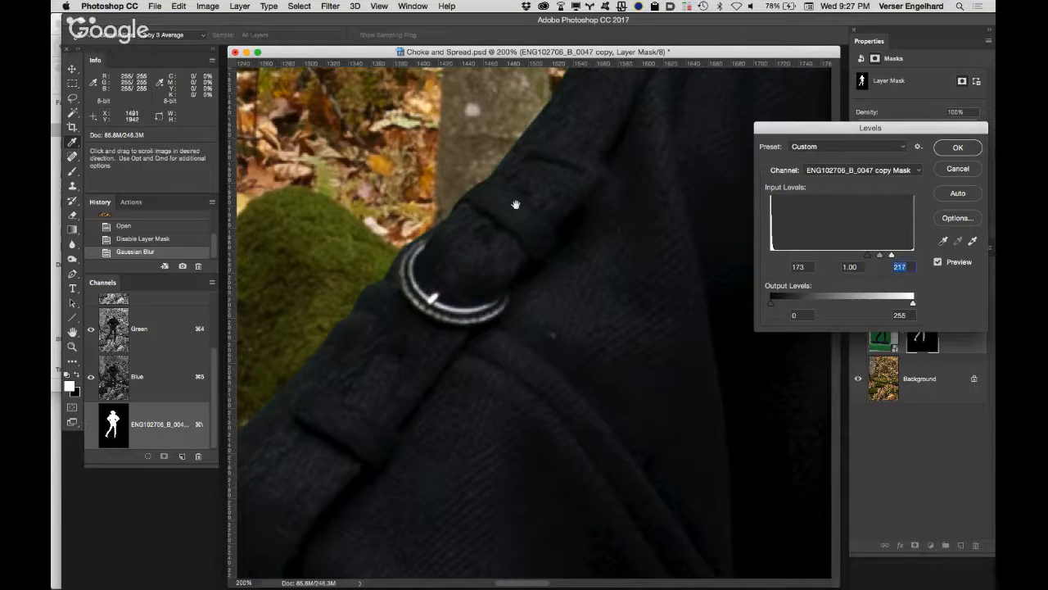
{"action": "left_click_drag", "start_coordinate": [519, 206], "coordinate": [409, 403]}
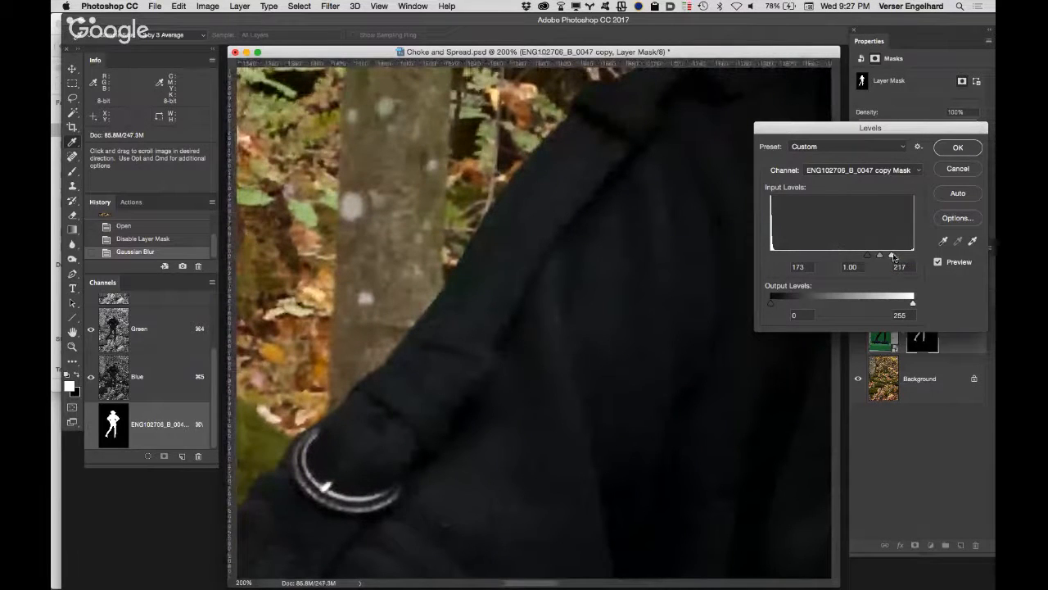
{"action": "left_click_drag", "start_coordinate": [891, 257], "coordinate": [905, 256]}
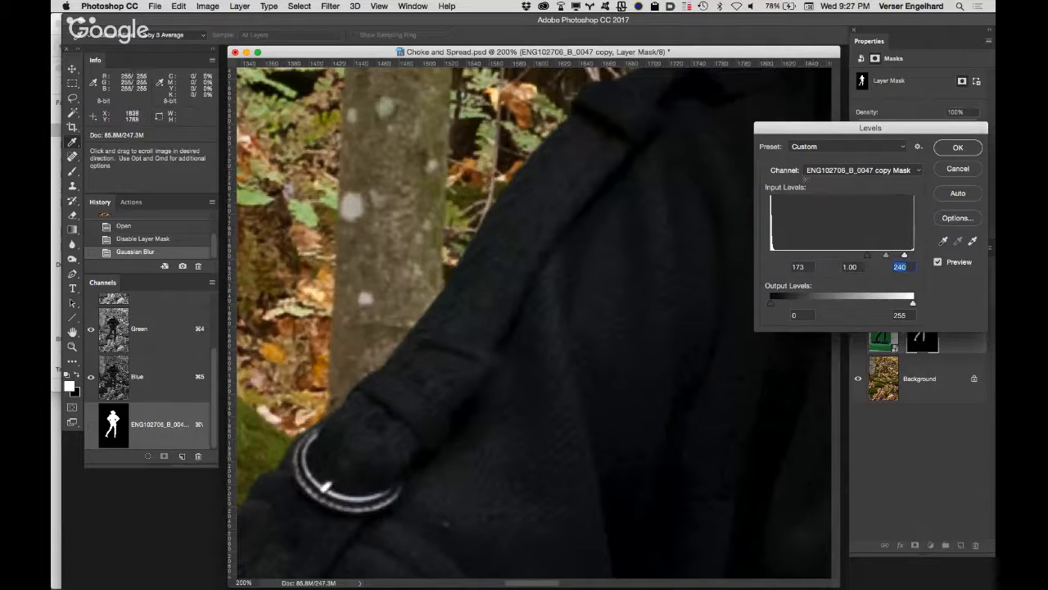
{"action": "left_click", "coordinate": [937, 262]}
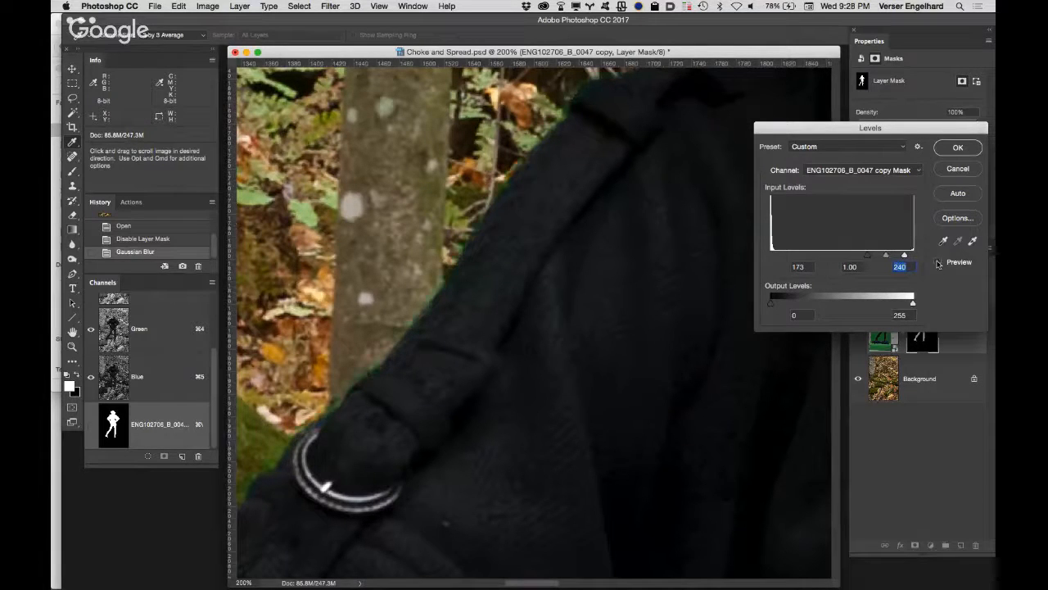
{"action": "left_click", "coordinate": [938, 262]}
{"action": "left_click_drag", "start_coordinate": [650, 245], "coordinate": [539, 411]}
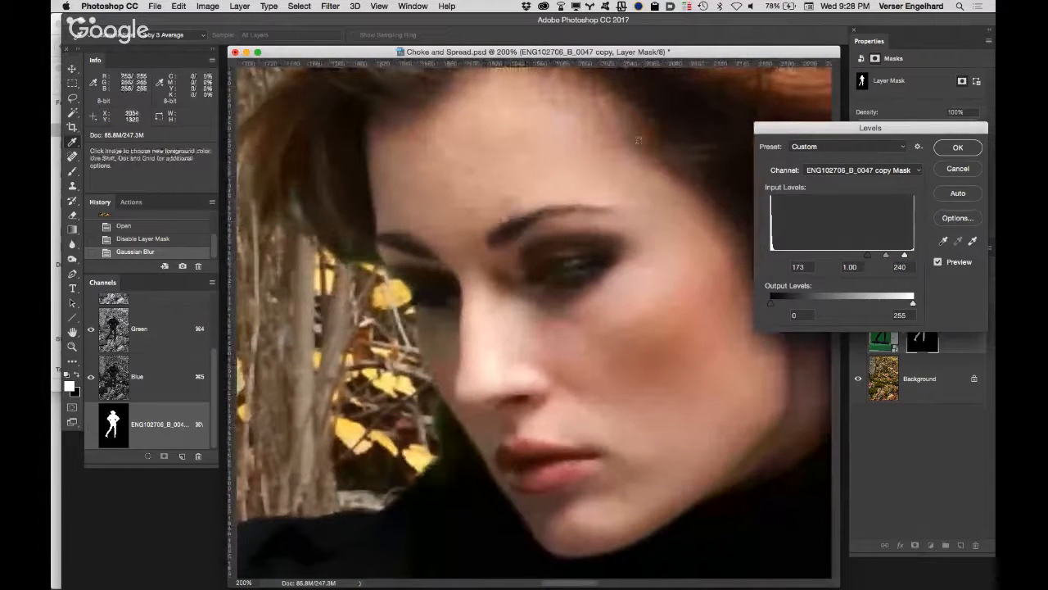
{"action": "left_click", "coordinate": [960, 147]}
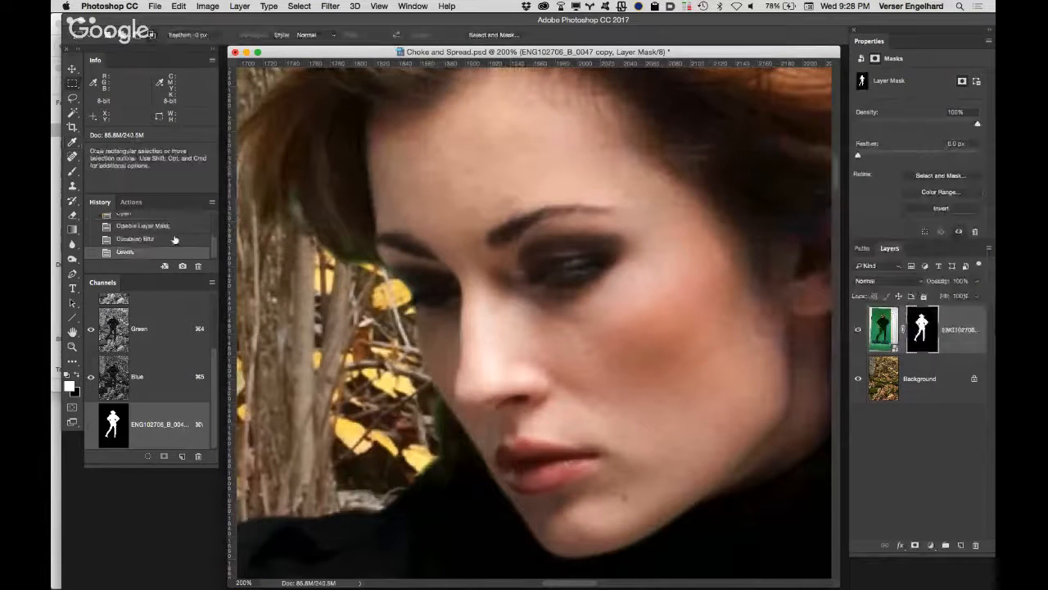
Step: Inspect the choked mask edge on the whole figure and around the legs at 50% magnification
{"action": "double_click", "coordinate": [72, 331]}
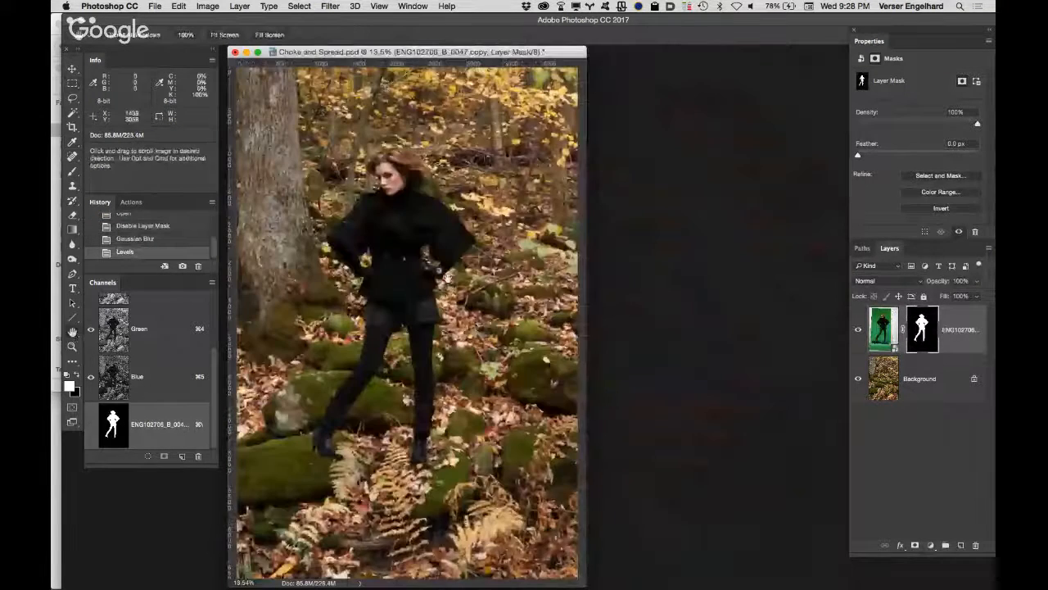
{"action": "key", "text": "z"}
{"action": "left_click", "coordinate": [370, 367]}
{"action": "left_click", "coordinate": [405, 349]}
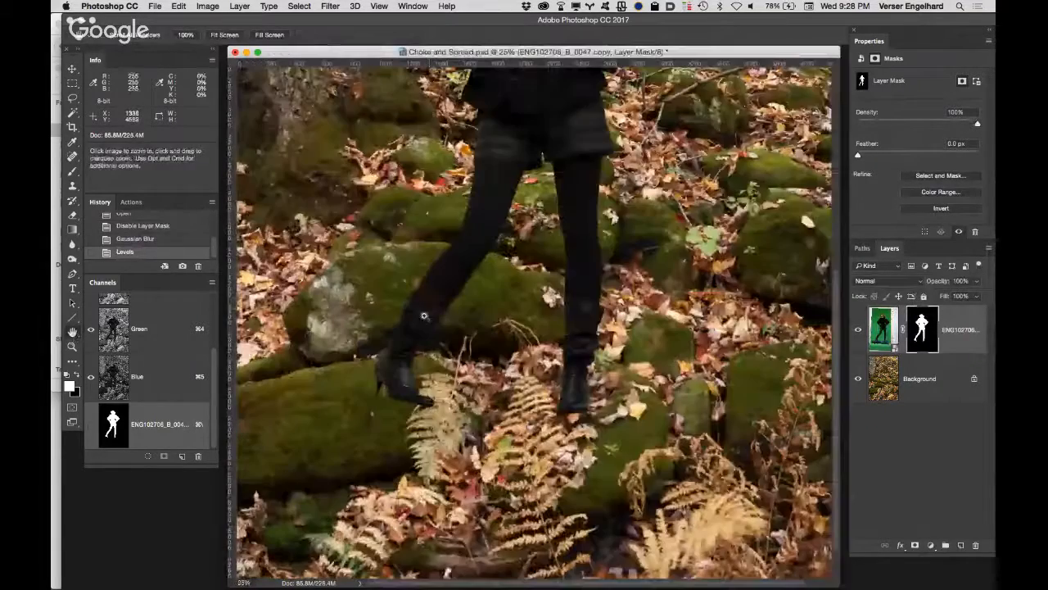
{"action": "left_click", "coordinate": [474, 238]}
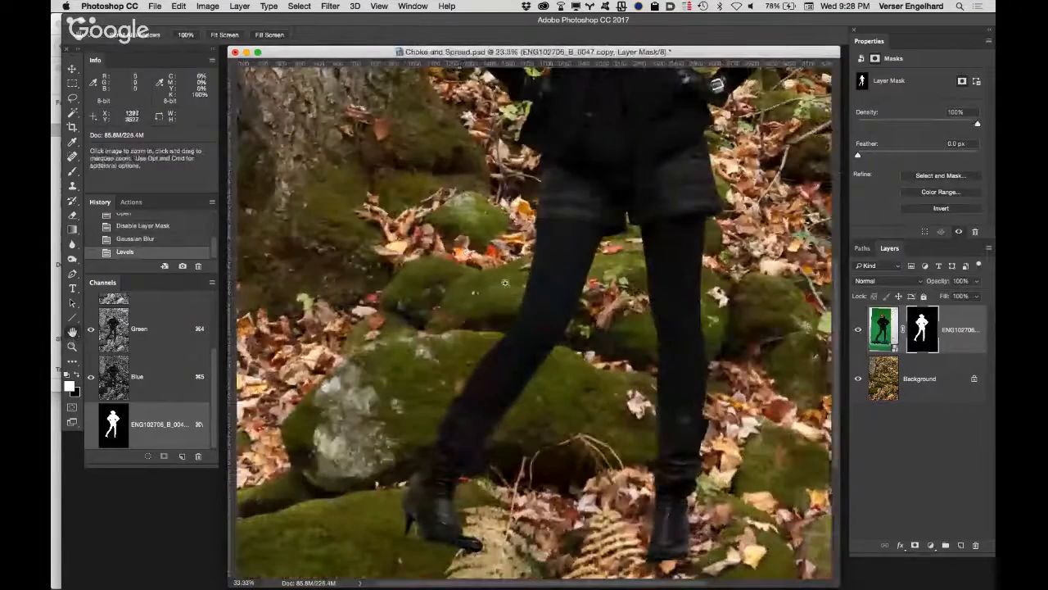
{"action": "left_click", "coordinate": [529, 344]}
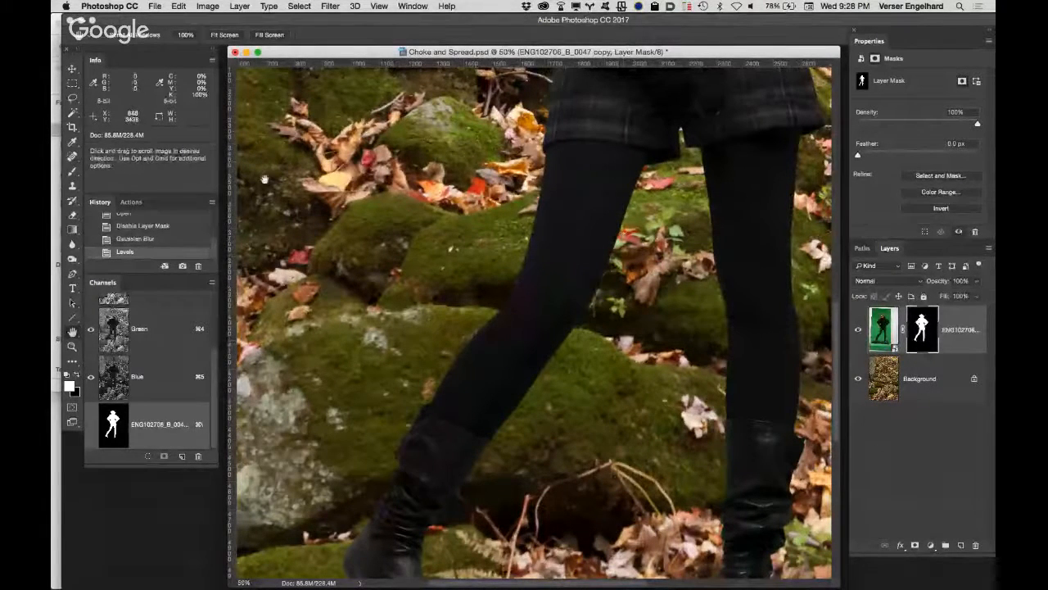
Step: Create a full-document history snapshot named "post choke"
{"action": "left_click", "coordinate": [183, 268], "text": "alt"}
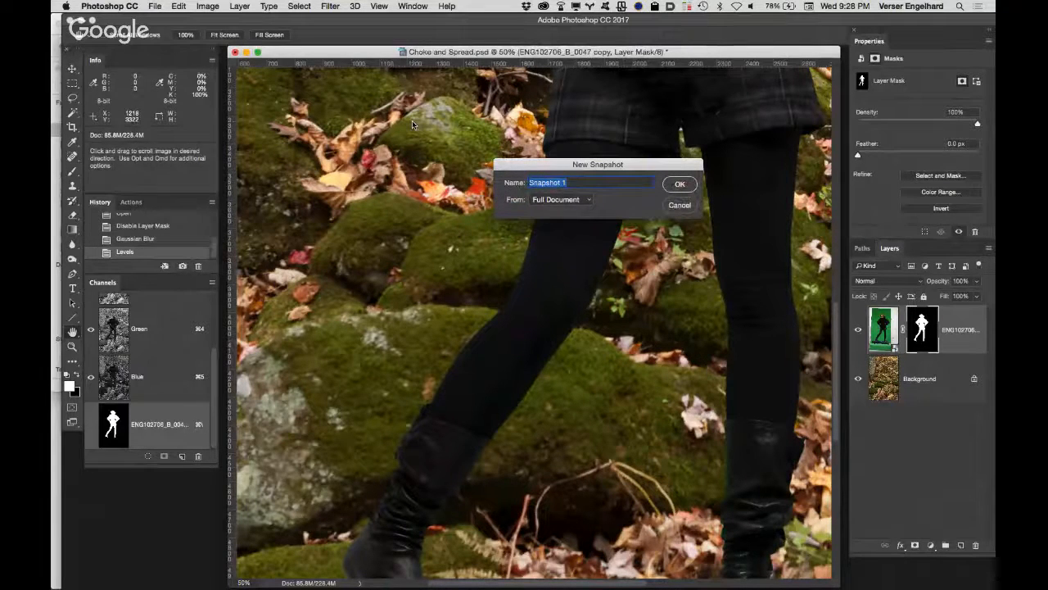
{"action": "type", "text": "post choke"}
{"action": "left_click", "coordinate": [680, 183]}
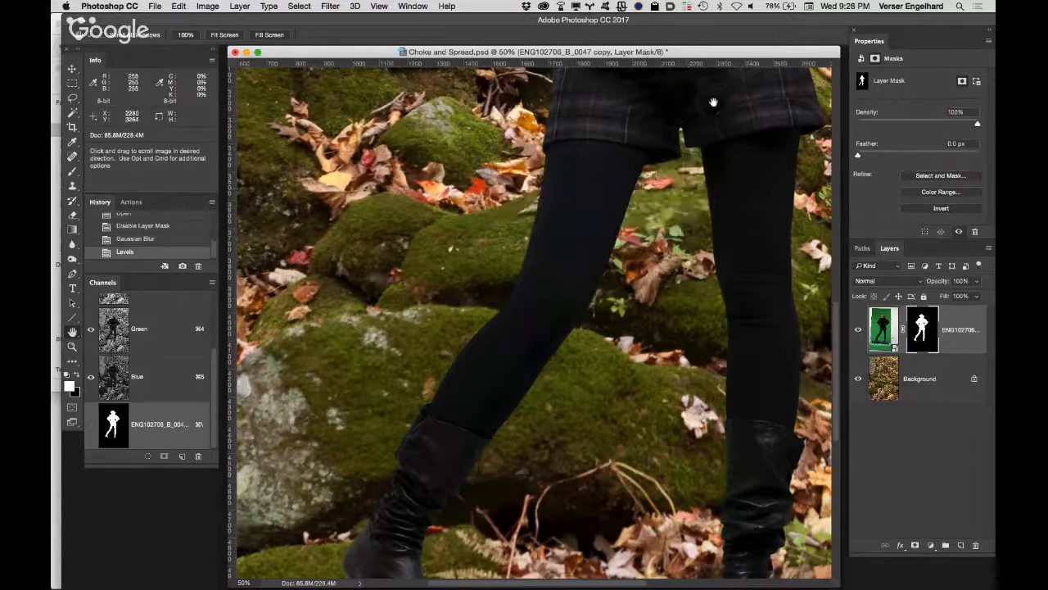
Step: Expand the history list to show every snapshot and state, and choose the History Brush Tool
{"action": "left_click_drag", "start_coordinate": [637, 147], "coordinate": [504, 489]}
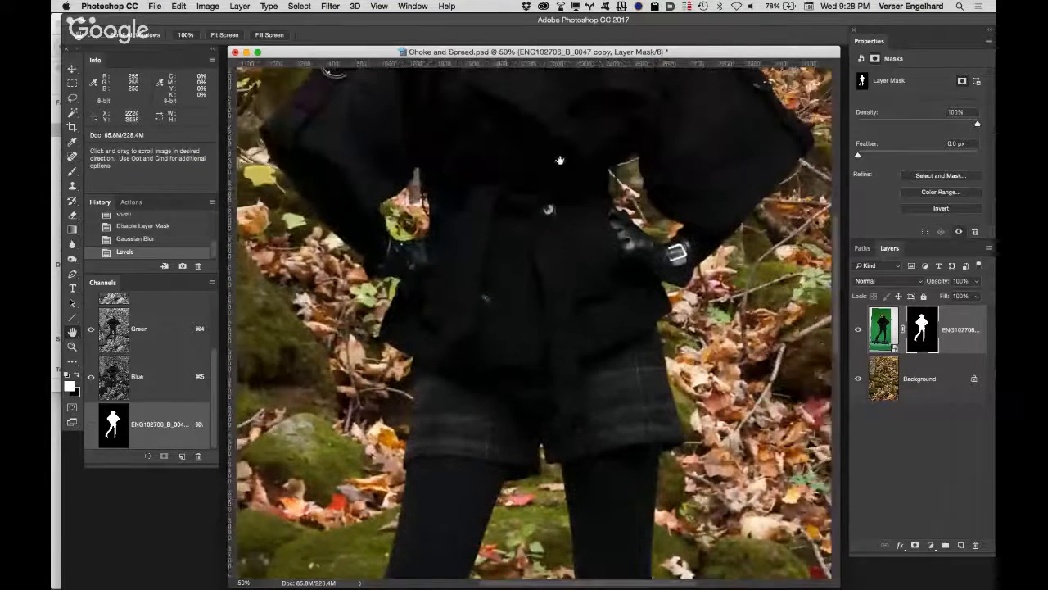
{"action": "left_click_drag", "start_coordinate": [560, 161], "coordinate": [557, 491]}
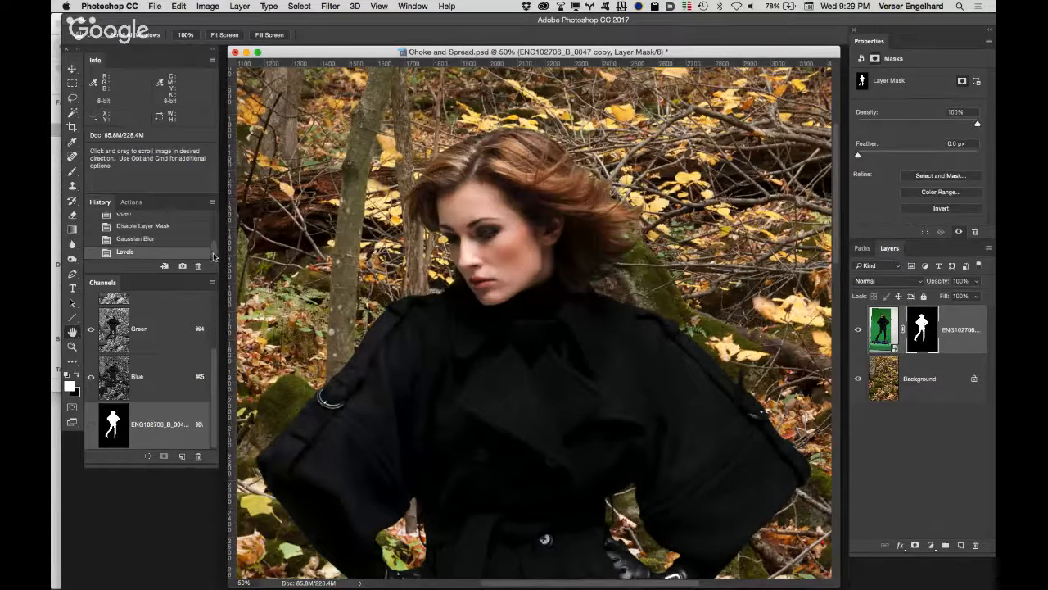
{"action": "left_click_drag", "start_coordinate": [214, 254], "coordinate": [215, 215]}
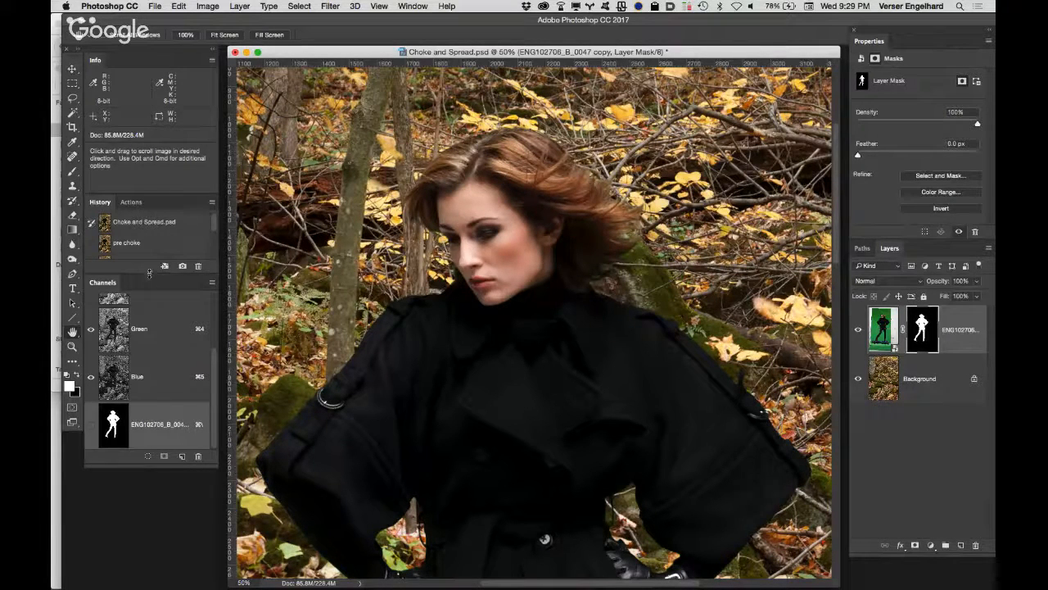
{"action": "left_click_drag", "start_coordinate": [149, 273], "coordinate": [143, 350]}
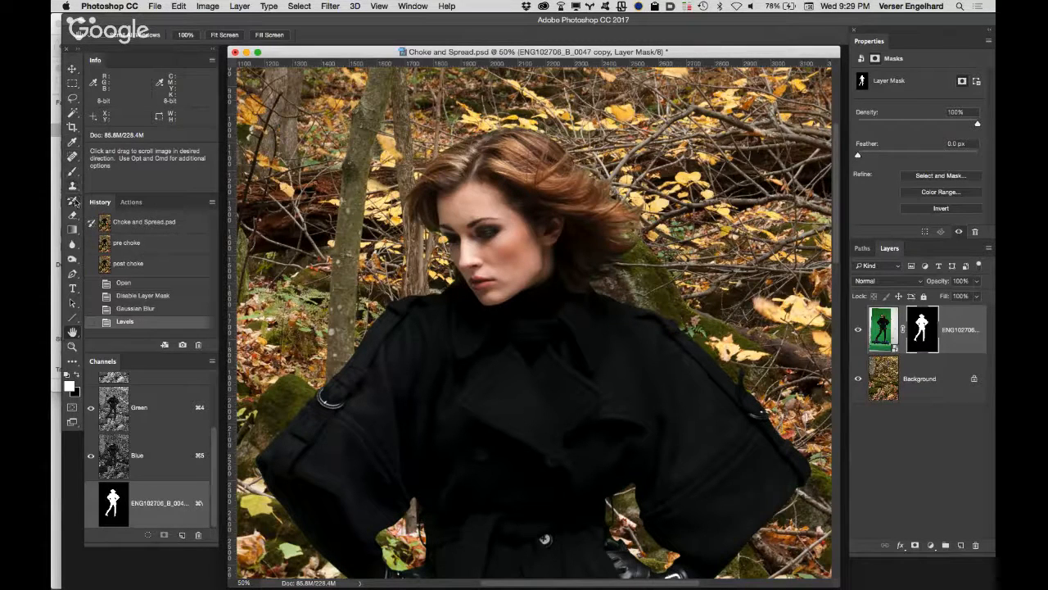
{"action": "left_click", "coordinate": [73, 202]}
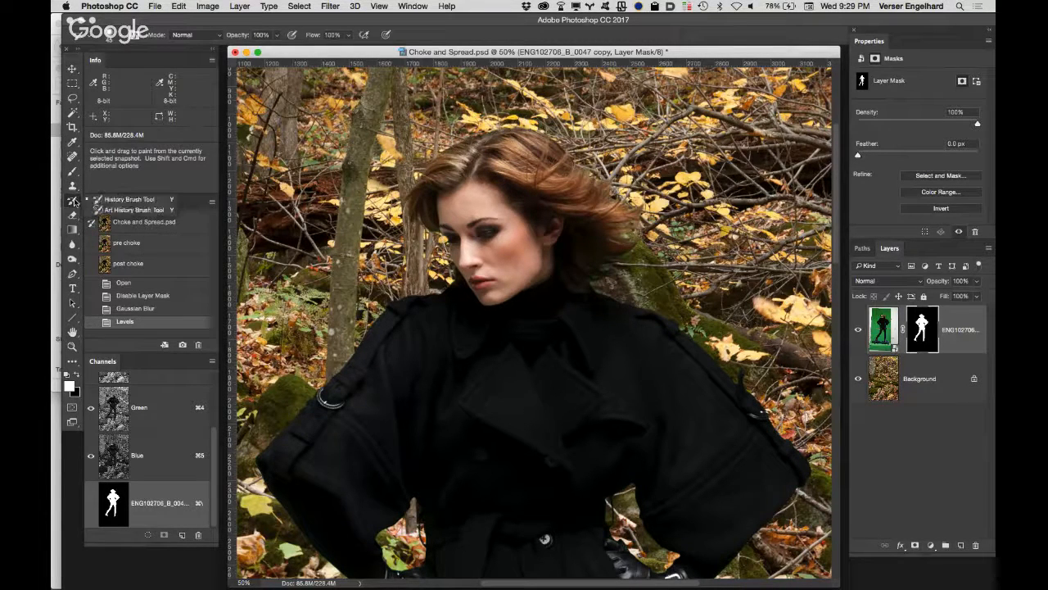
{"action": "left_click", "coordinate": [131, 201]}
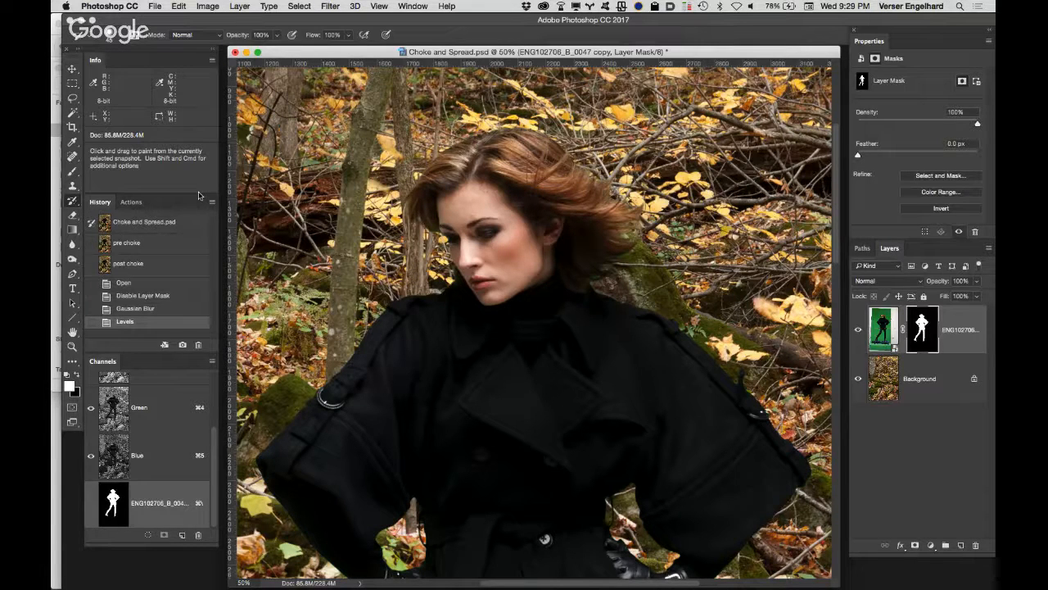
Step: Return to the Levels state and paint the pre choke snapshot back into the mask along the hair and the outer sleeve edge with the History Brush
{"action": "left_click", "coordinate": [163, 242]}
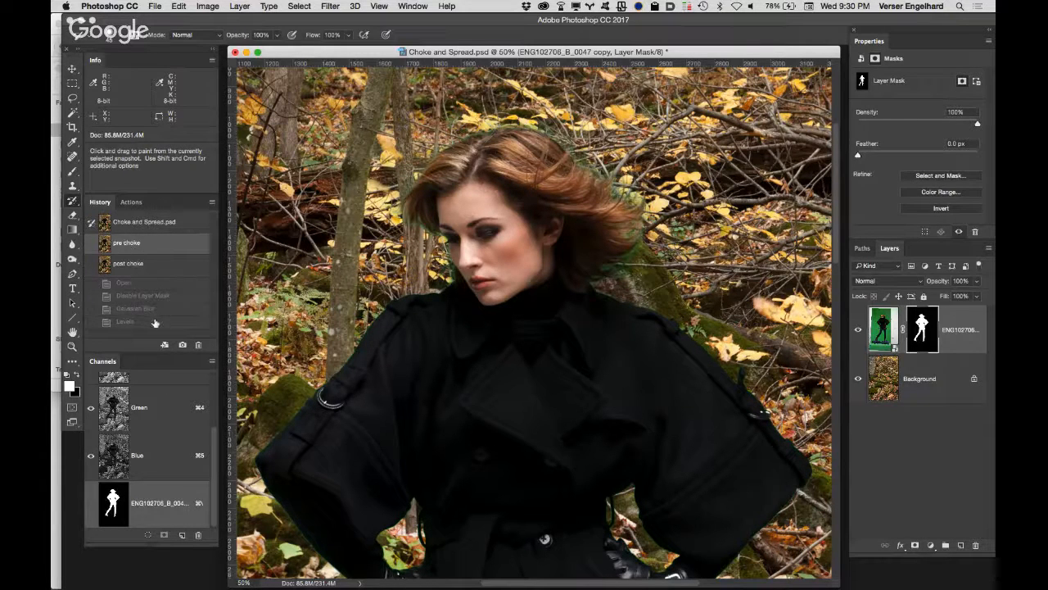
{"action": "left_click", "coordinate": [156, 322]}
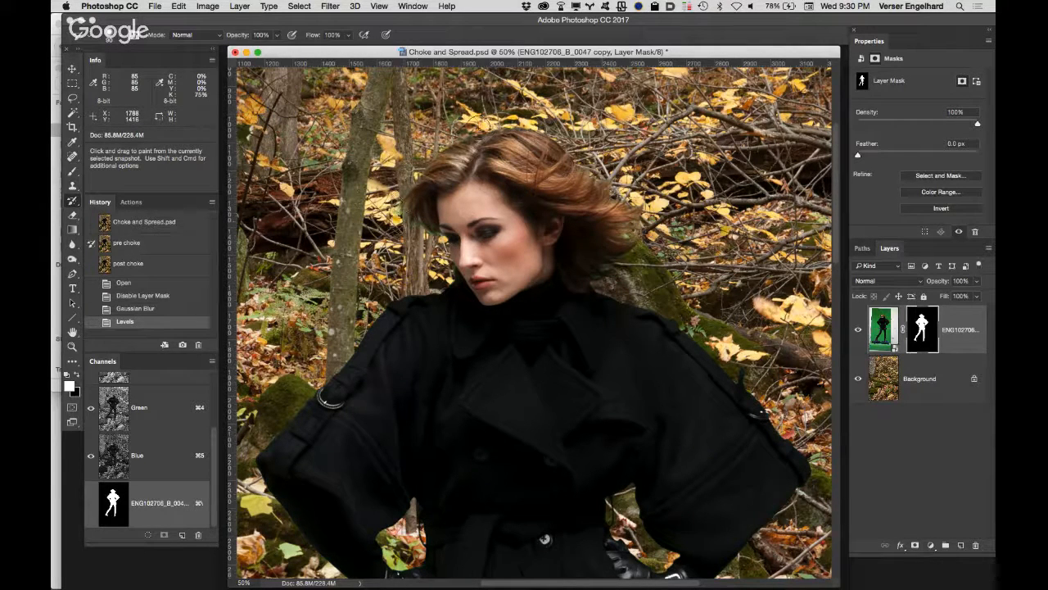
{"action": "mouse_move", "coordinate": [583, 175]}
{"action": "left_mouse_down"}
{"action": "mouse_move", "coordinate": [610, 174]}
{"action": "mouse_move", "coordinate": [647, 221]}
{"action": "left_mouse_up"}
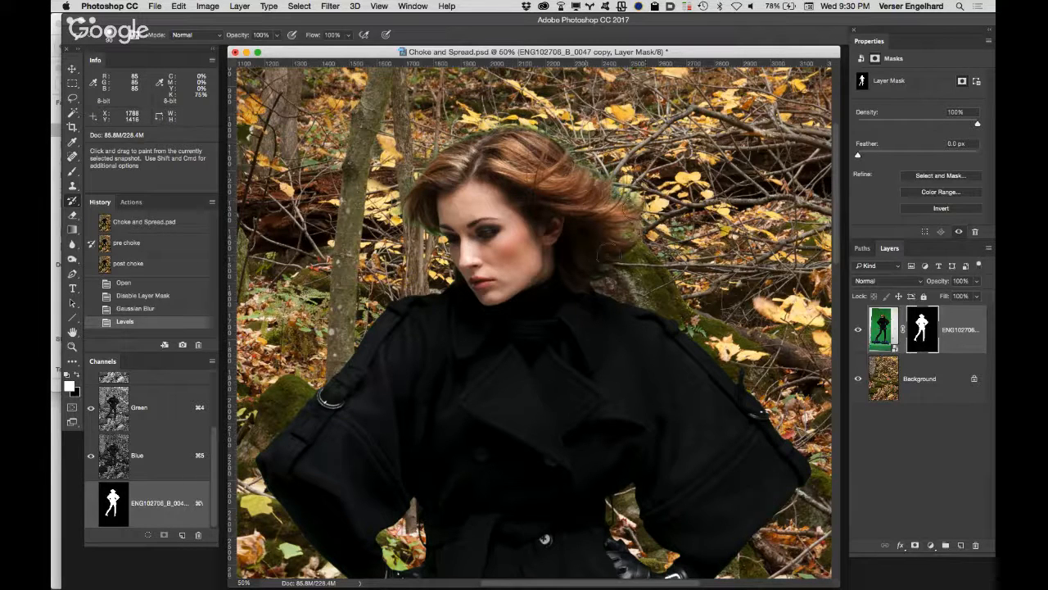
{"action": "left_click_drag", "start_coordinate": [608, 255], "coordinate": [599, 276]}
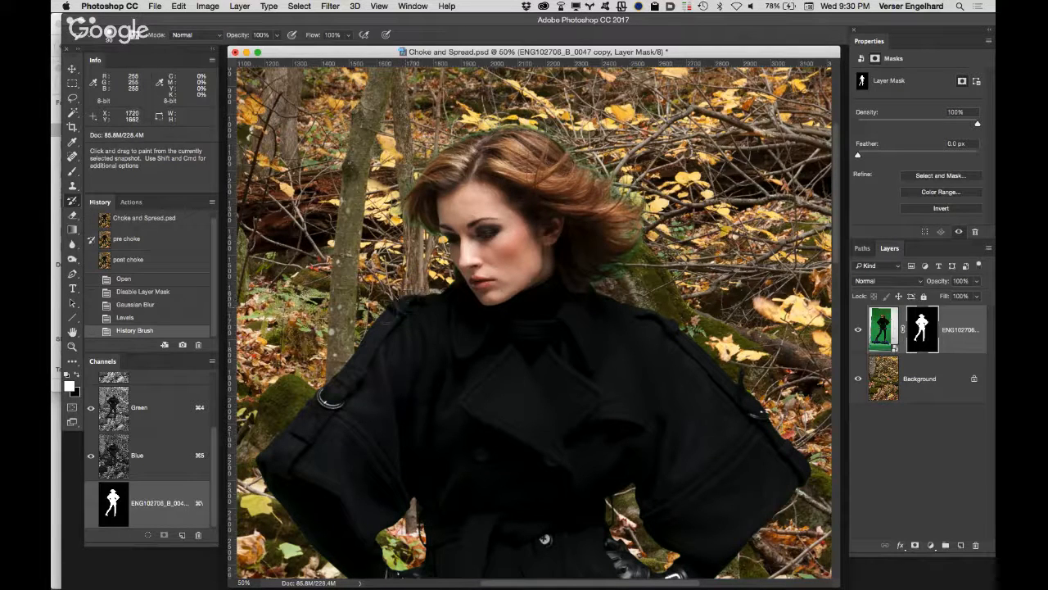
{"action": "left_click", "coordinate": [295, 421]}
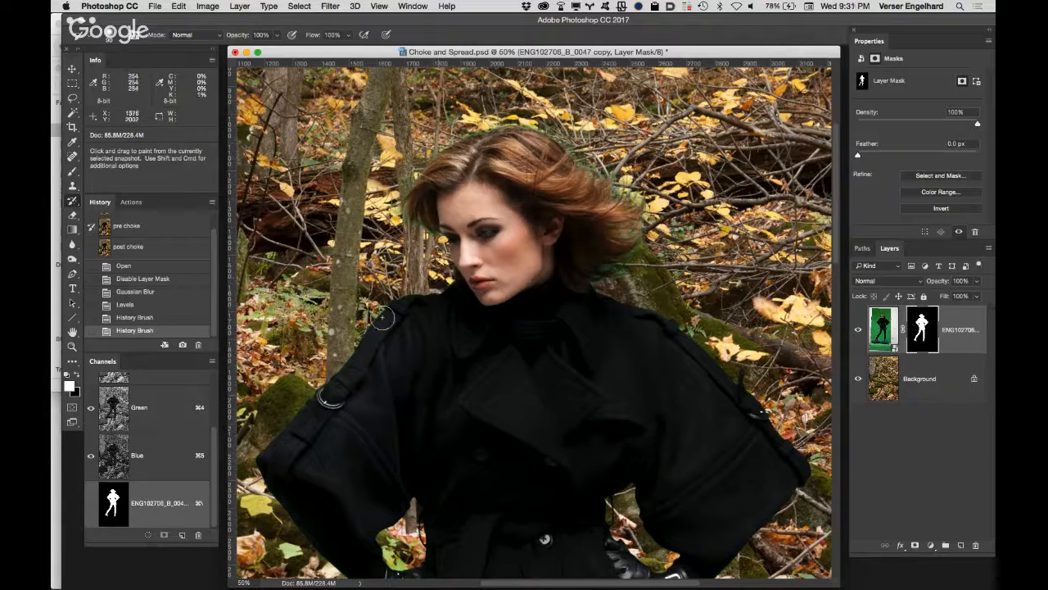
Step: Set the post choke snapshot as the History Brush source and repaint the sleeve and shoulder edge near the metal ring
{"action": "left_click", "coordinate": [91, 248]}
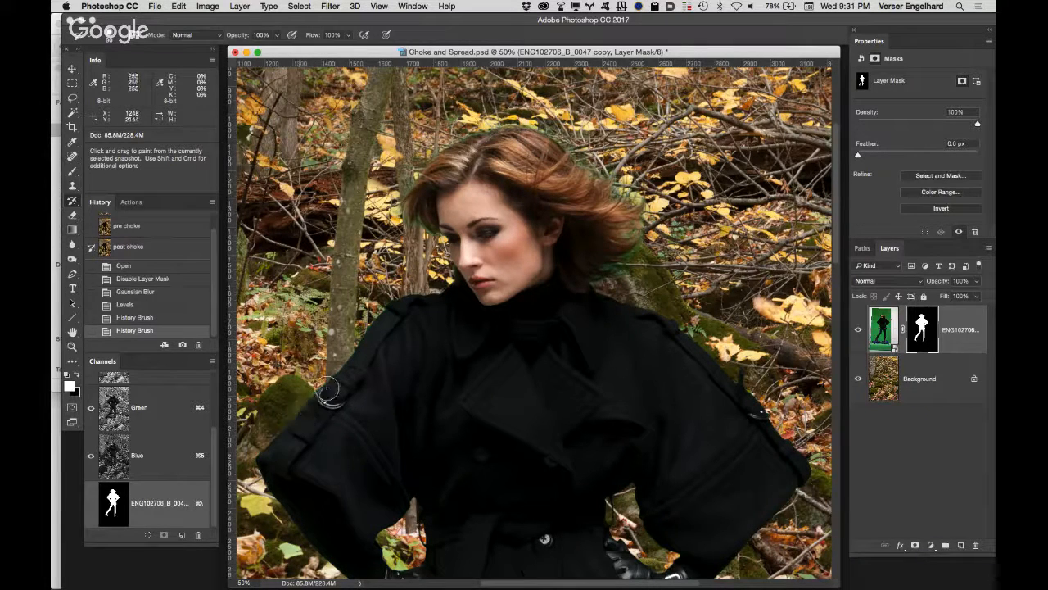
{"action": "mouse_move", "coordinate": [327, 391]}
{"action": "left_mouse_down"}
{"action": "mouse_move", "coordinate": [372, 325]}
{"action": "mouse_move", "coordinate": [419, 300]}
{"action": "left_mouse_up"}
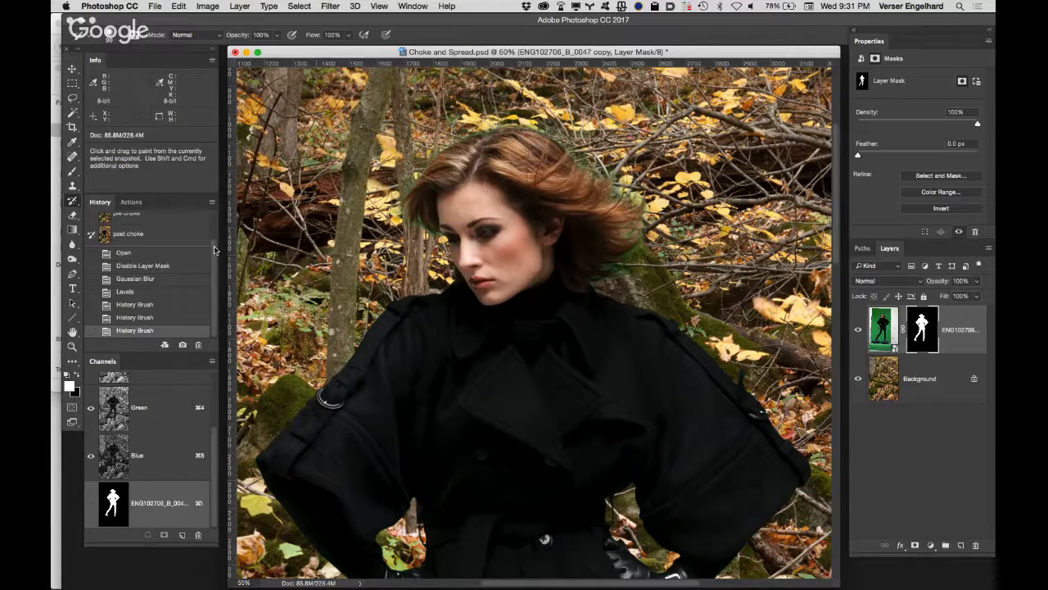
Step: Revert to the Choke and Spread.psd snapshot, target the layer mask, and paint the post choke state along the outer edges of both sleeves
{"action": "scroll", "coordinate": [214, 237], "scroll_direction": "up", "scroll_amount": 3}
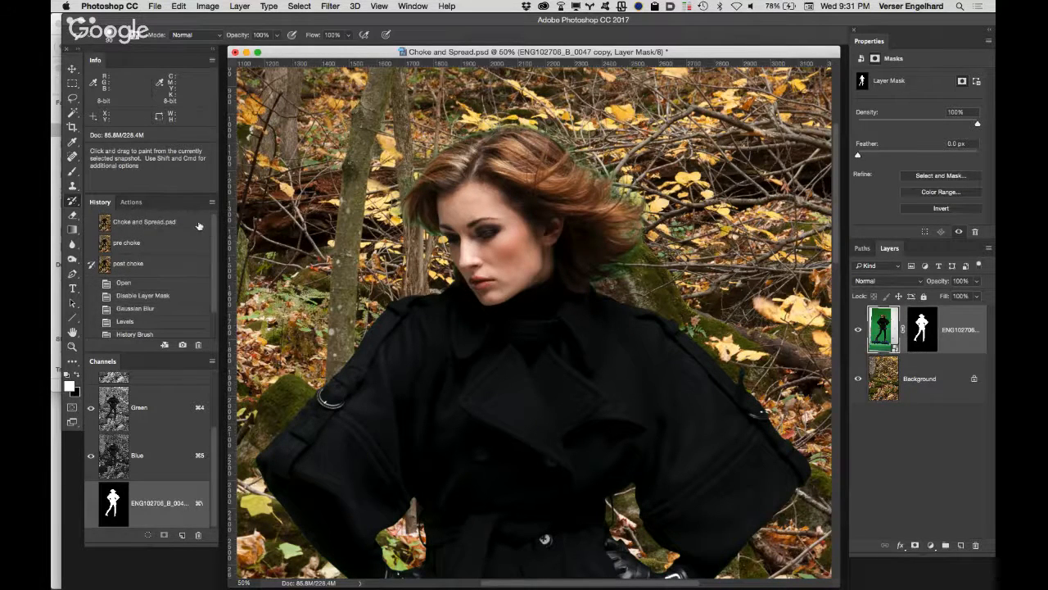
{"action": "left_click", "coordinate": [199, 226]}
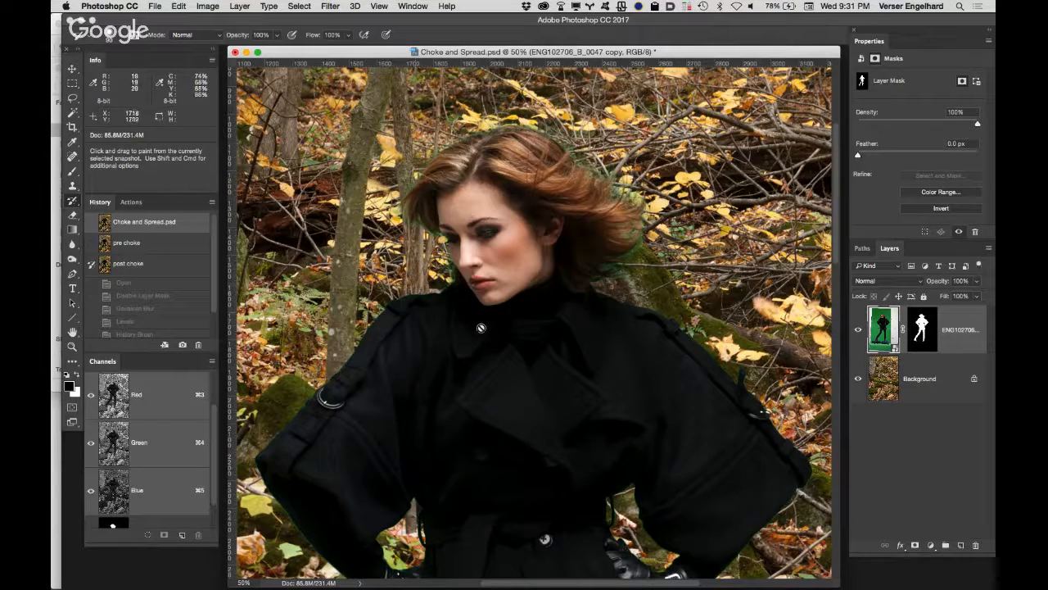
{"action": "left_click", "coordinate": [922, 324]}
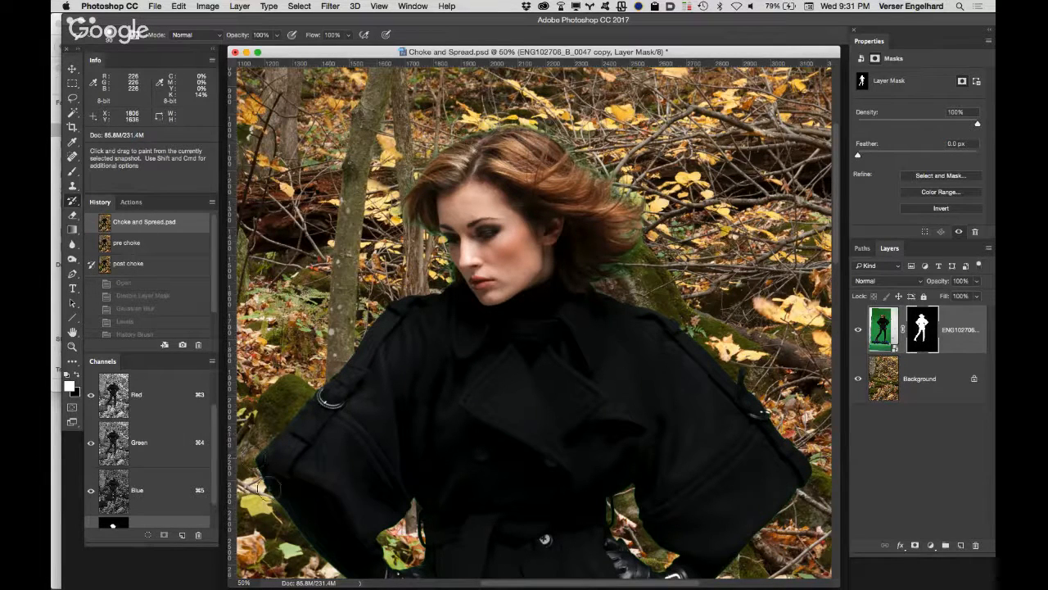
{"action": "mouse_move", "coordinate": [326, 562]}
{"action": "left_mouse_down"}
{"action": "mouse_move", "coordinate": [369, 554]}
{"action": "mouse_move", "coordinate": [355, 549]}
{"action": "left_mouse_up"}
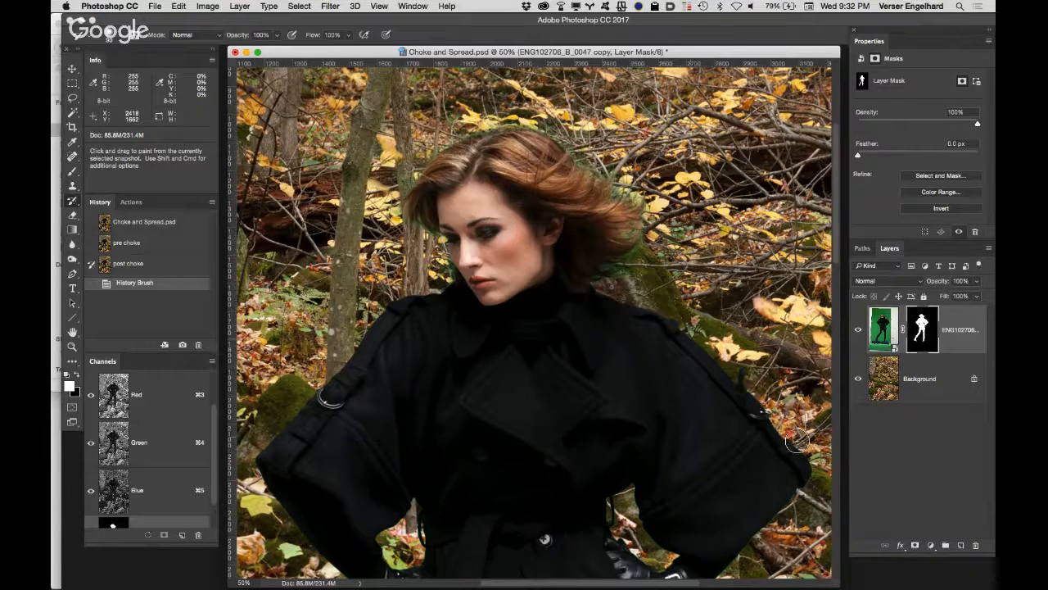
{"action": "left_click_drag", "start_coordinate": [808, 483], "coordinate": [805, 480]}
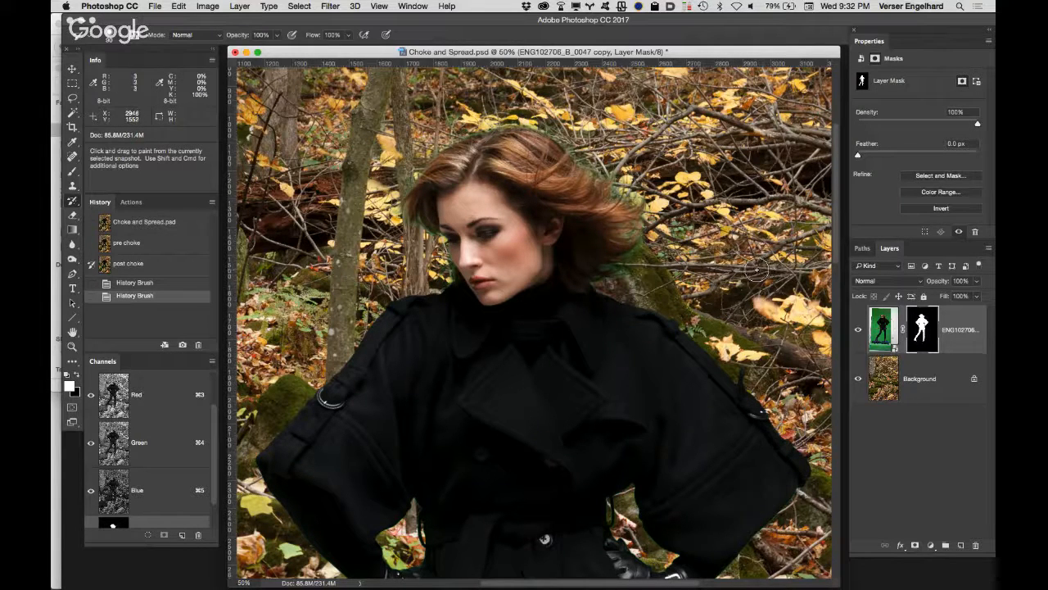
Step: Select the figure from the neck down to the lower legs with a freehand Lasso outline, leaving out the head and hair
{"action": "key", "text": "super+space"}
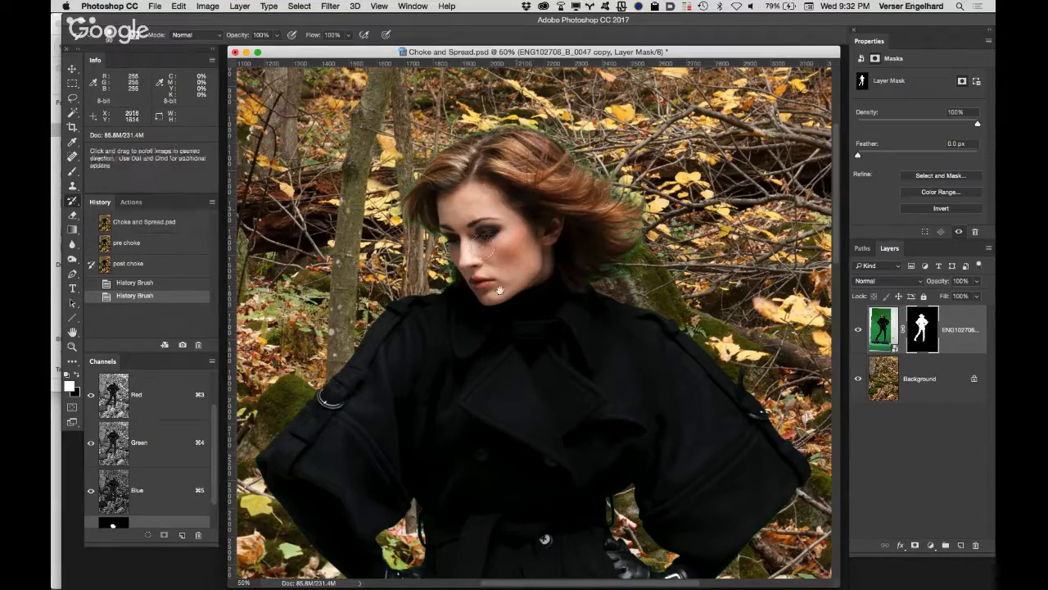
{"action": "left_click", "coordinate": [497, 301], "text": "alt+super"}
{"action": "left_click", "coordinate": [500, 305], "text": "alt+super"}
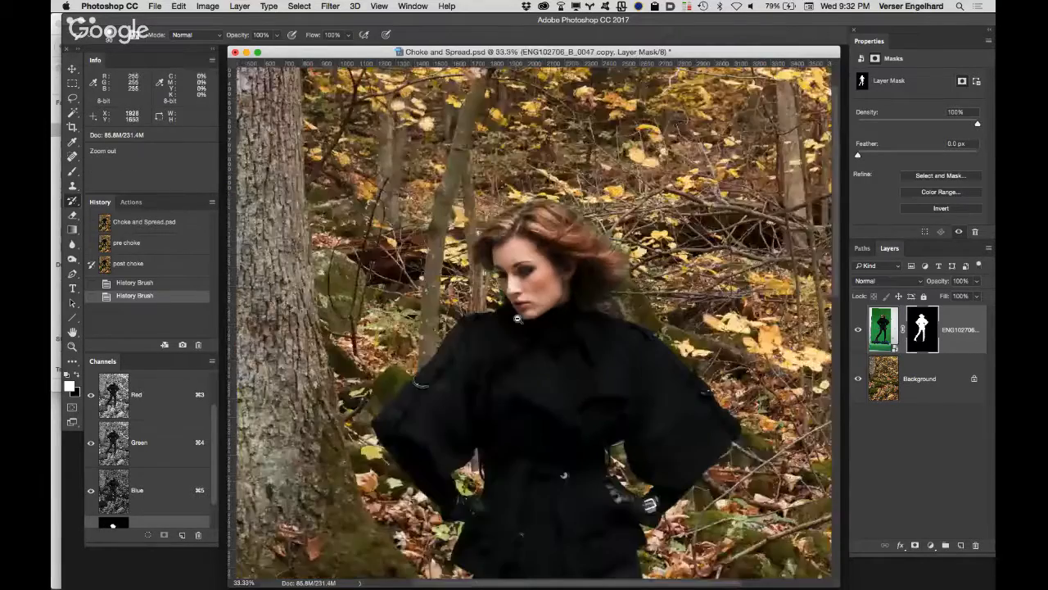
{"action": "left_click", "coordinate": [530, 332], "text": "alt+super"}
{"action": "left_click_drag", "start_coordinate": [530, 332], "coordinate": [453, 163]}
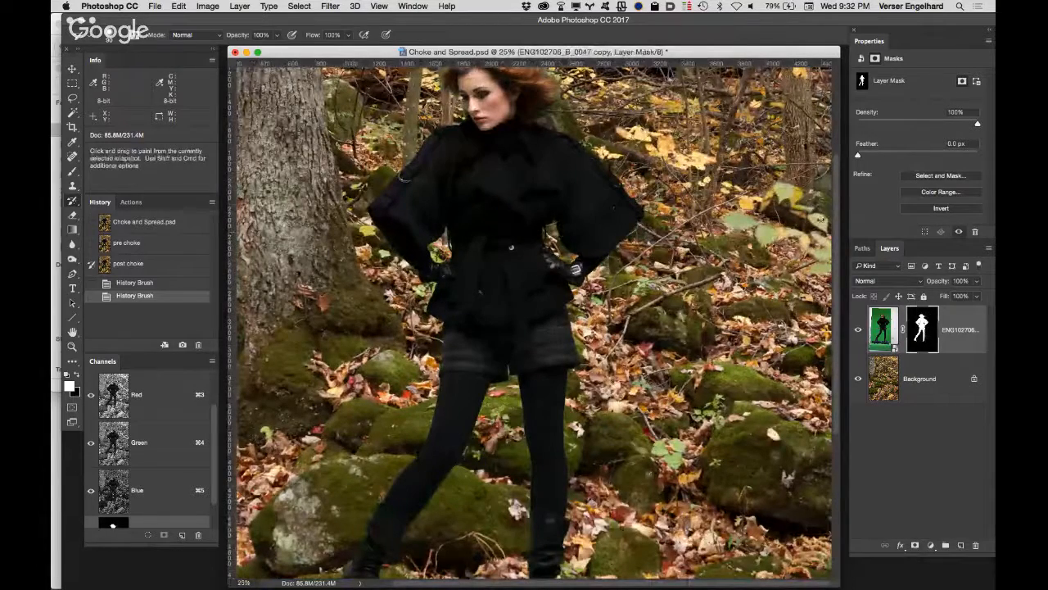
{"action": "key", "text": "l"}
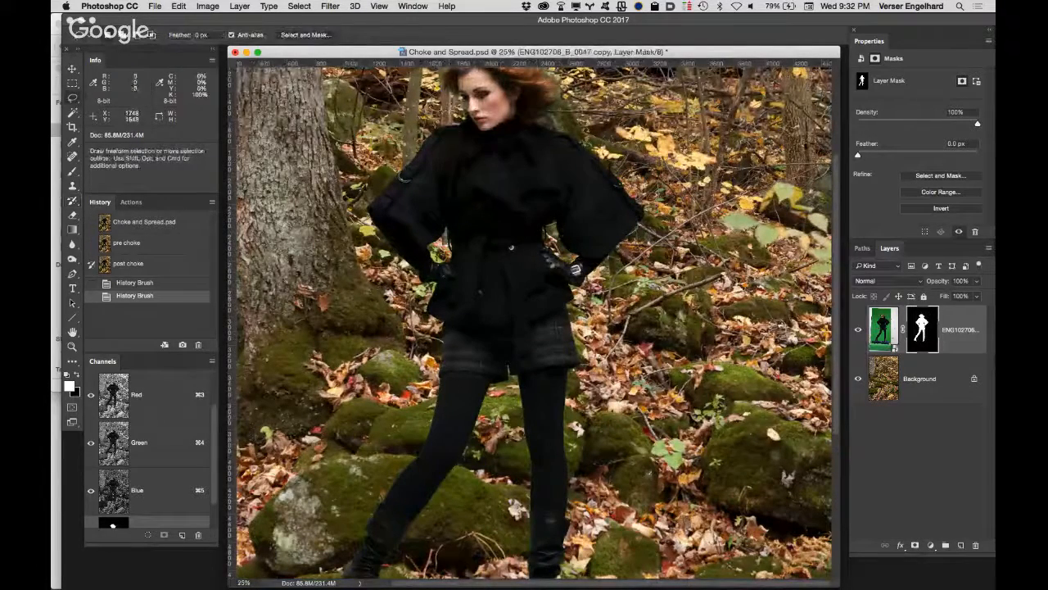
{"action": "mouse_move", "coordinate": [466, 142]}
{"action": "left_mouse_down"}
{"action": "mouse_move", "coordinate": [563, 121]}
{"action": "mouse_move", "coordinate": [631, 451]}
{"action": "mouse_move", "coordinate": [360, 473]}
{"action": "mouse_move", "coordinate": [299, 337]}
{"action": "mouse_move", "coordinate": [341, 208]}
{"action": "mouse_move", "coordinate": [418, 131]}
{"action": "mouse_move", "coordinate": [463, 123]}
{"action": "left_mouse_up"}
Step: Add the lower legs and boots to the Lasso selection
{"action": "scroll", "coordinate": [491, 321], "scroll_direction": "down", "scroll_amount": 5}
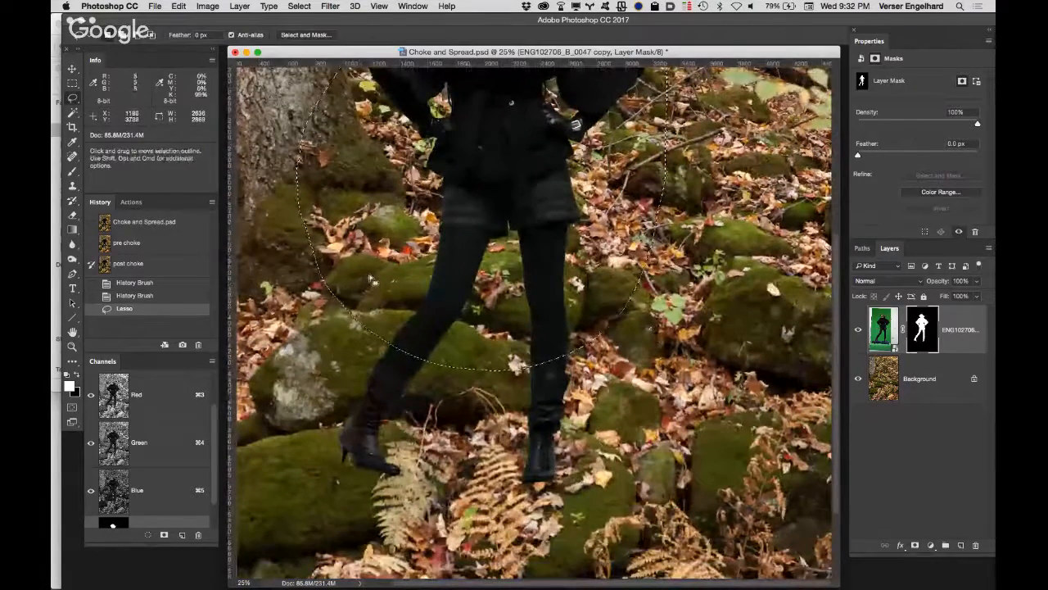
{"action": "key", "text": "shift"}
{"action": "mouse_move", "coordinate": [394, 277]}
{"action": "left_mouse_down"}
{"action": "mouse_move", "coordinate": [348, 304]}
{"action": "mouse_move", "coordinate": [279, 492]}
{"action": "mouse_move", "coordinate": [413, 562]}
{"action": "left_mouse_up"}
{"action": "mouse_move", "coordinate": [504, 585]}
{"action": "left_mouse_down"}
{"action": "mouse_move", "coordinate": [667, 479]}
{"action": "mouse_move", "coordinate": [698, 295]}
{"action": "mouse_move", "coordinate": [673, 239]}
{"action": "left_mouse_up"}
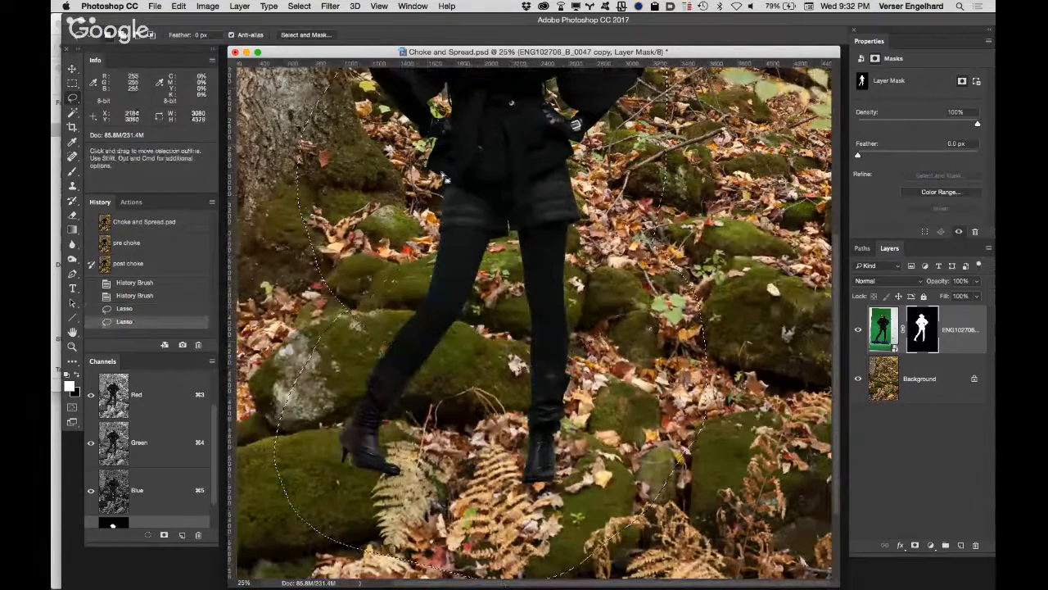
Step: Fill the selected part of the mask with History contents in Normal mode at 100% opacity, using the post choke source
{"action": "key", "text": "space"}
{"action": "left_click_drag", "start_coordinate": [508, 168], "coordinate": [510, 405]}
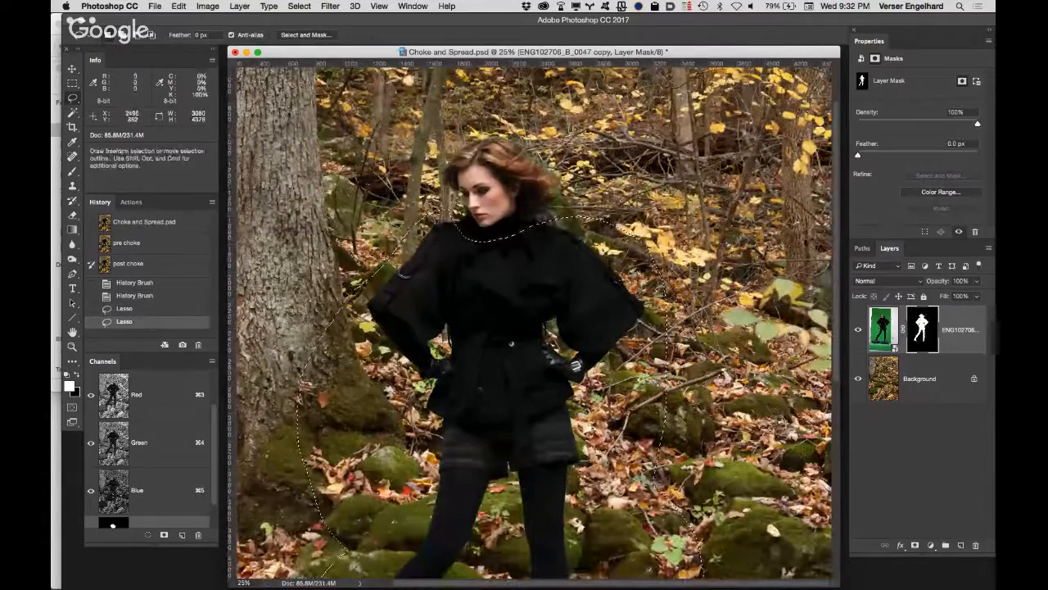
{"action": "left_click", "coordinate": [179, 7]}
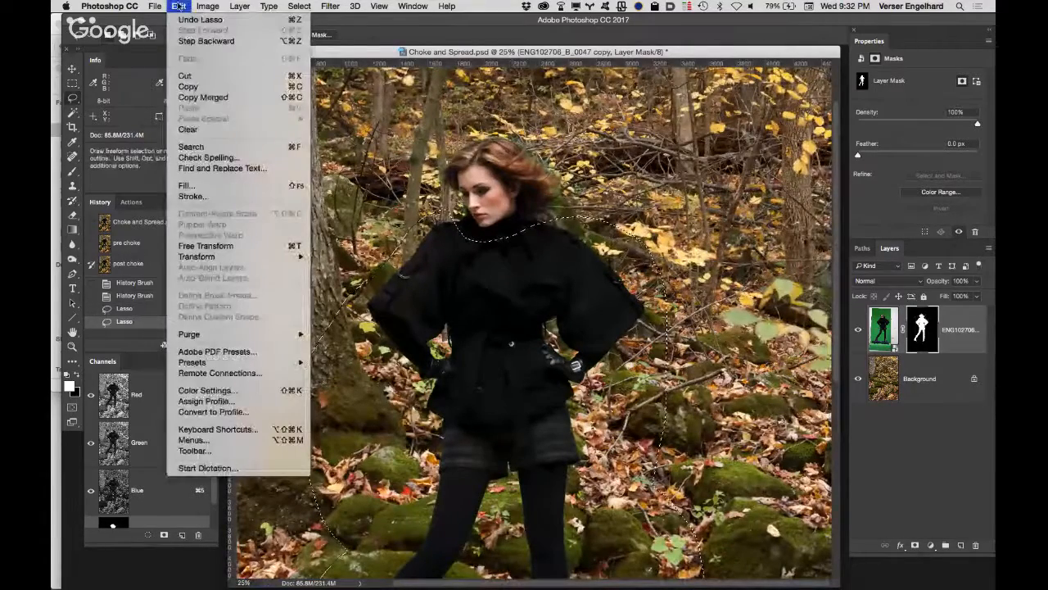
{"action": "left_click", "coordinate": [188, 186]}
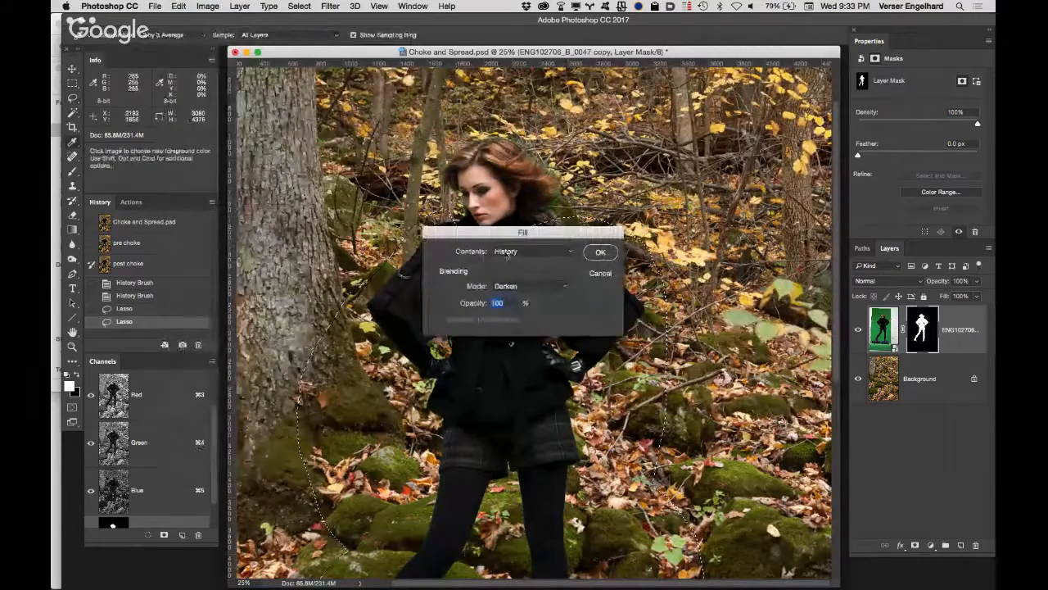
{"action": "left_click", "coordinate": [530, 255]}
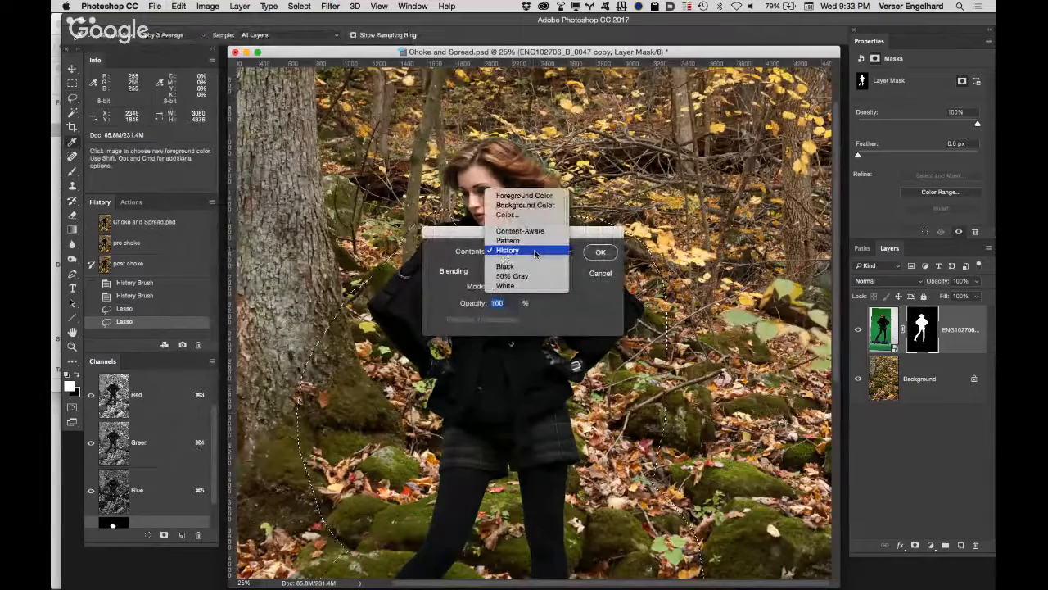
{"action": "left_click", "coordinate": [544, 268]}
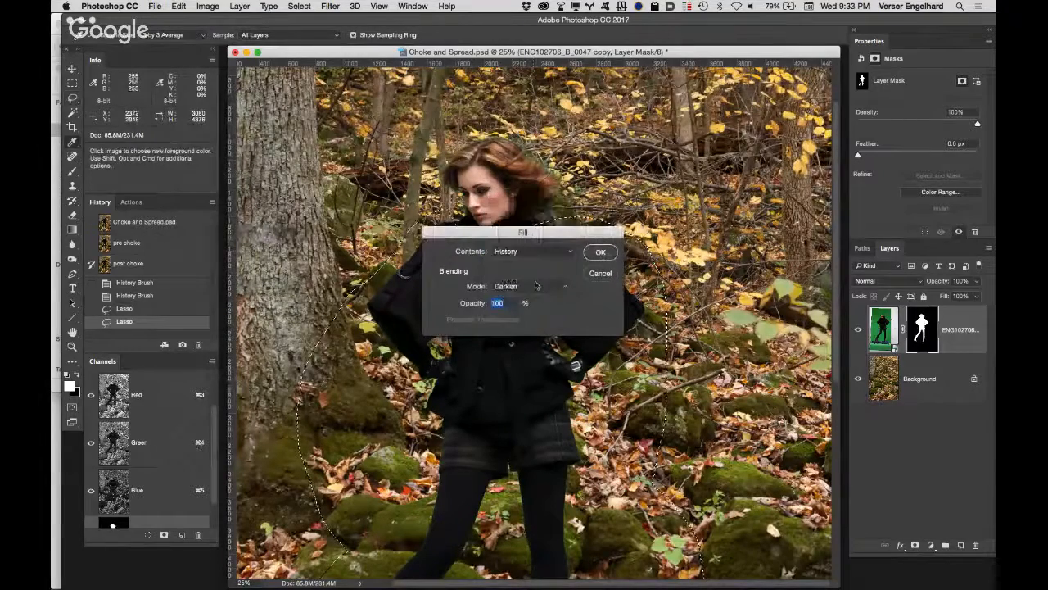
{"action": "left_click", "coordinate": [527, 286]}
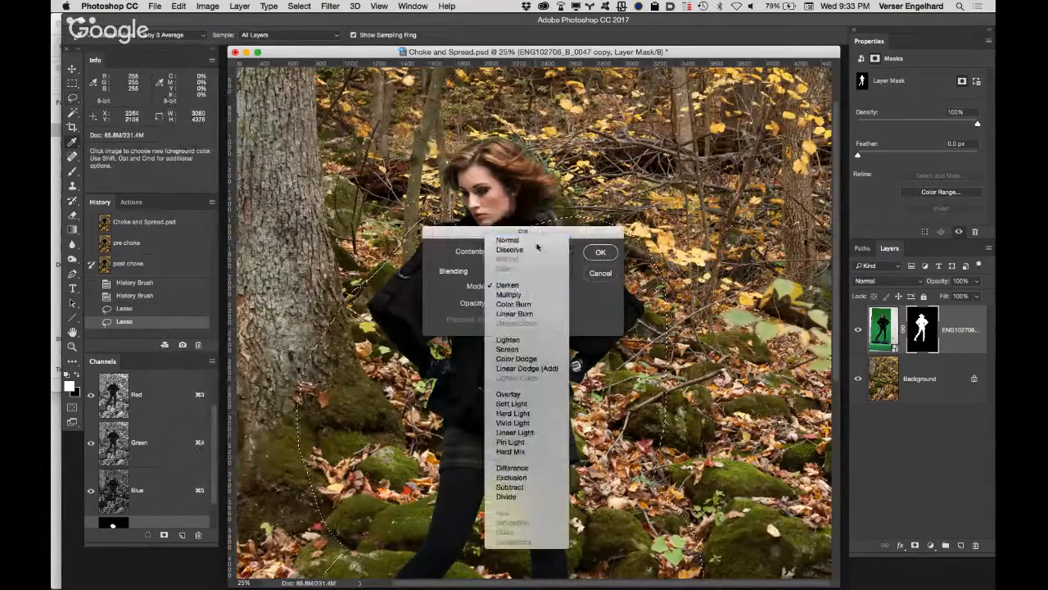
{"action": "left_click", "coordinate": [538, 240]}
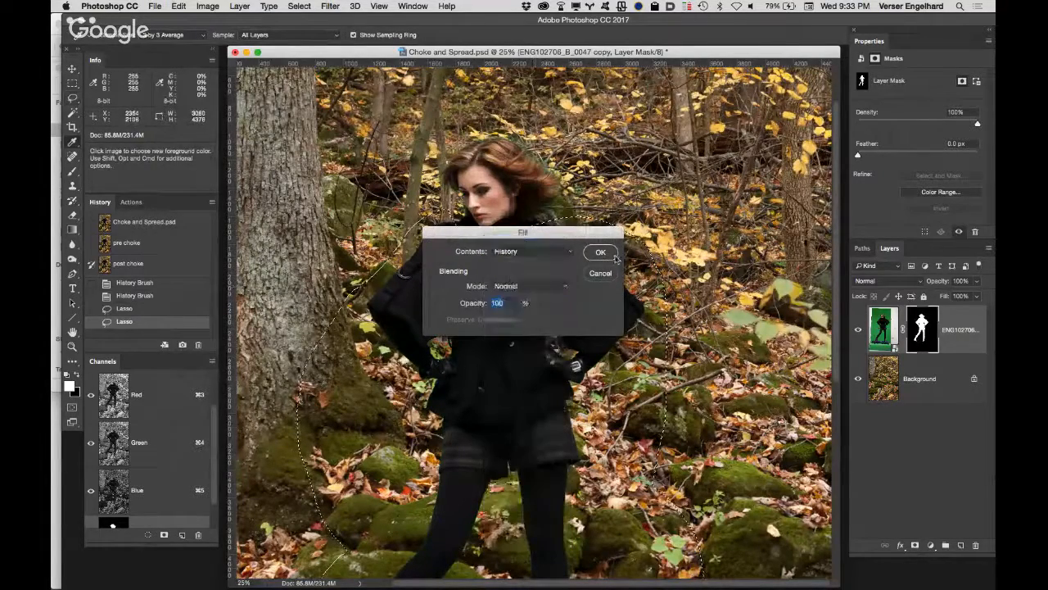
{"action": "left_click", "coordinate": [600, 252]}
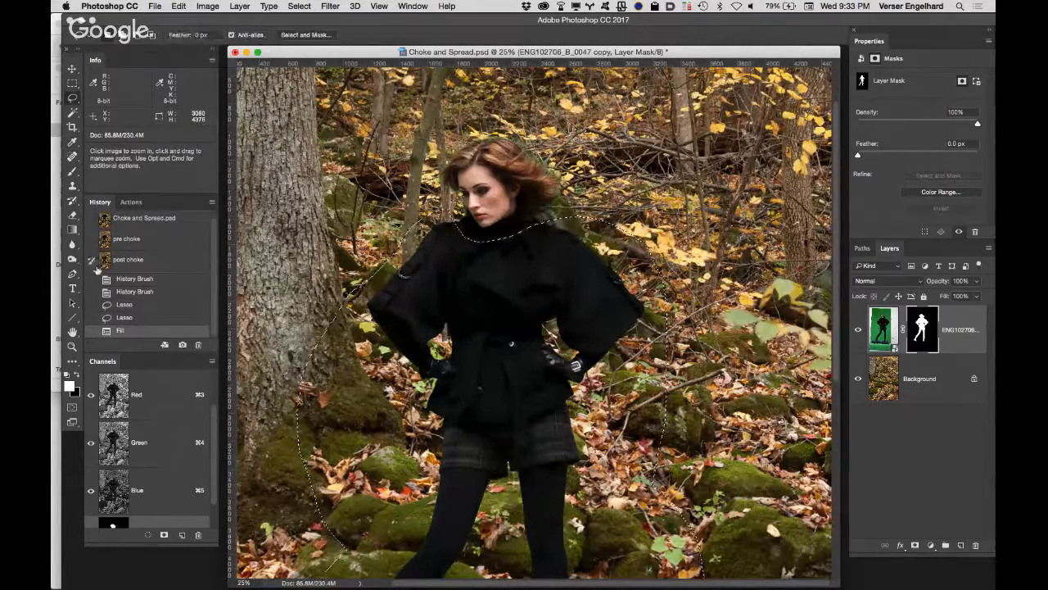
Step: Inspect the filled mask edge around the gloves and waist at 66.67% magnification and deselect the area
{"action": "left_click", "coordinate": [445, 361], "text": "super"}
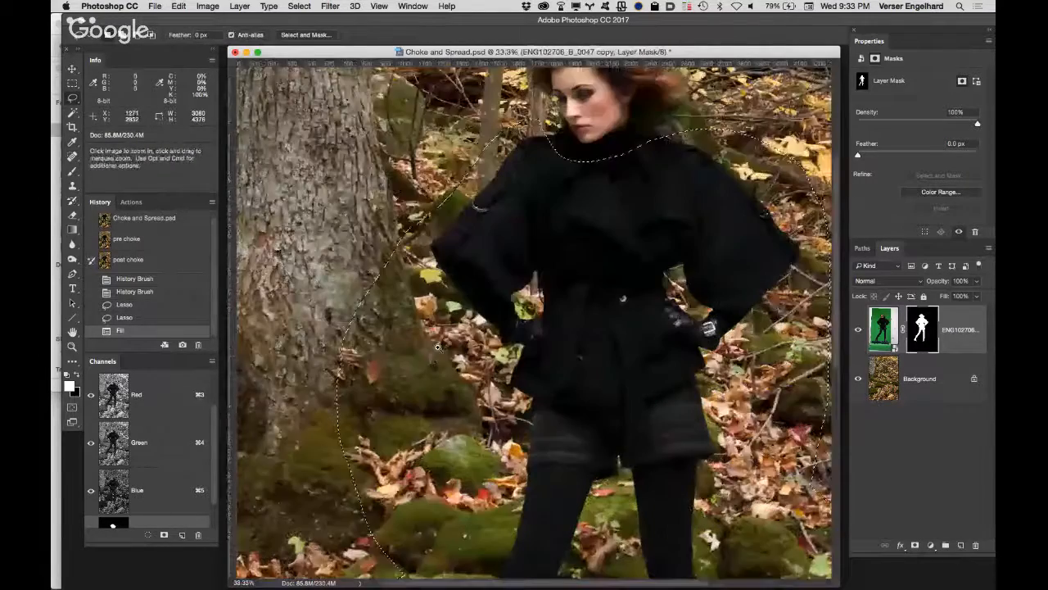
{"action": "left_click", "coordinate": [510, 297], "text": "super"}
{"action": "left_click", "coordinate": [531, 319], "text": "super"}
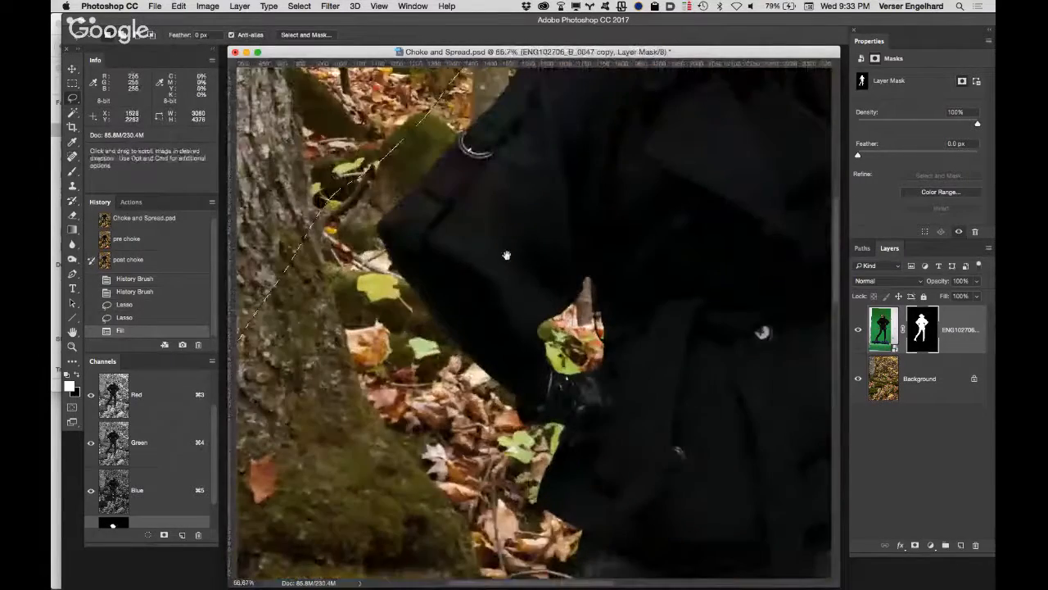
{"action": "left_click_drag", "start_coordinate": [505, 250], "coordinate": [377, 157]}
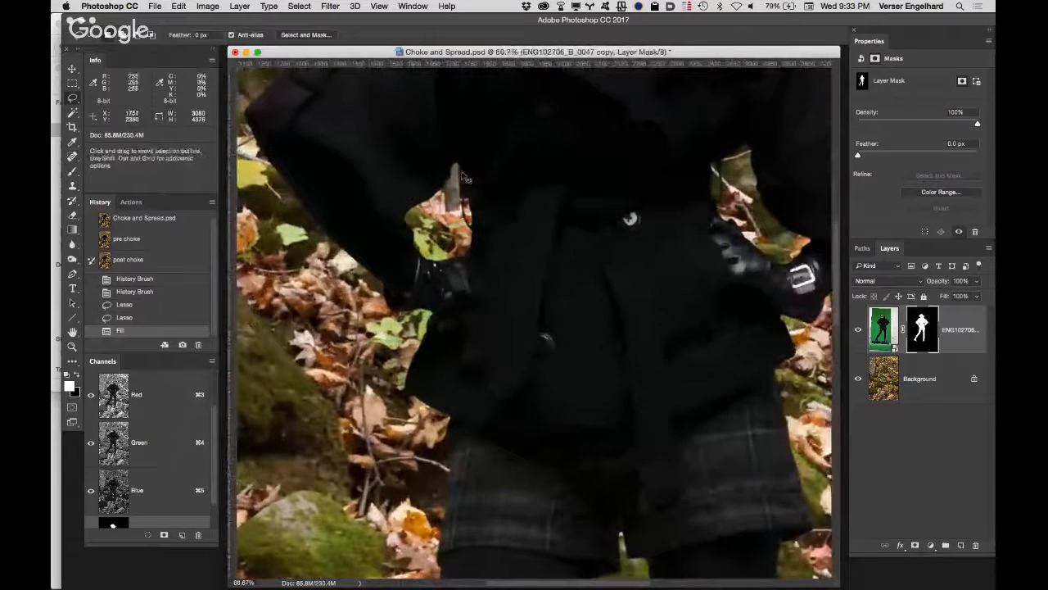
{"action": "key", "text": "super+d"}
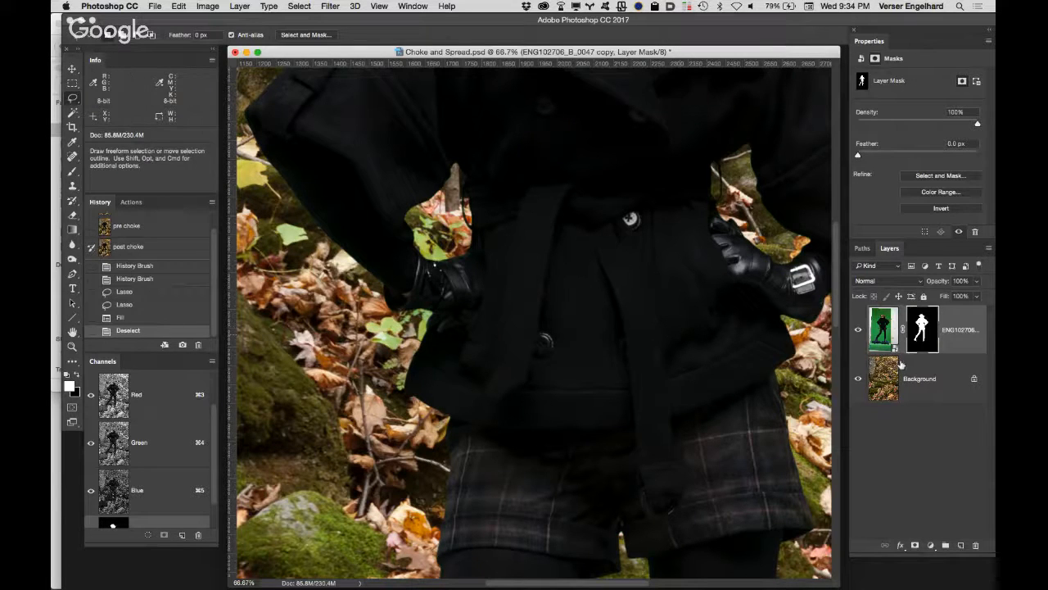
Step: Delete the layer mask from the green-screen figure layer ENG102706_B_0047 copy
{"action": "left_click", "coordinate": [72, 333]}
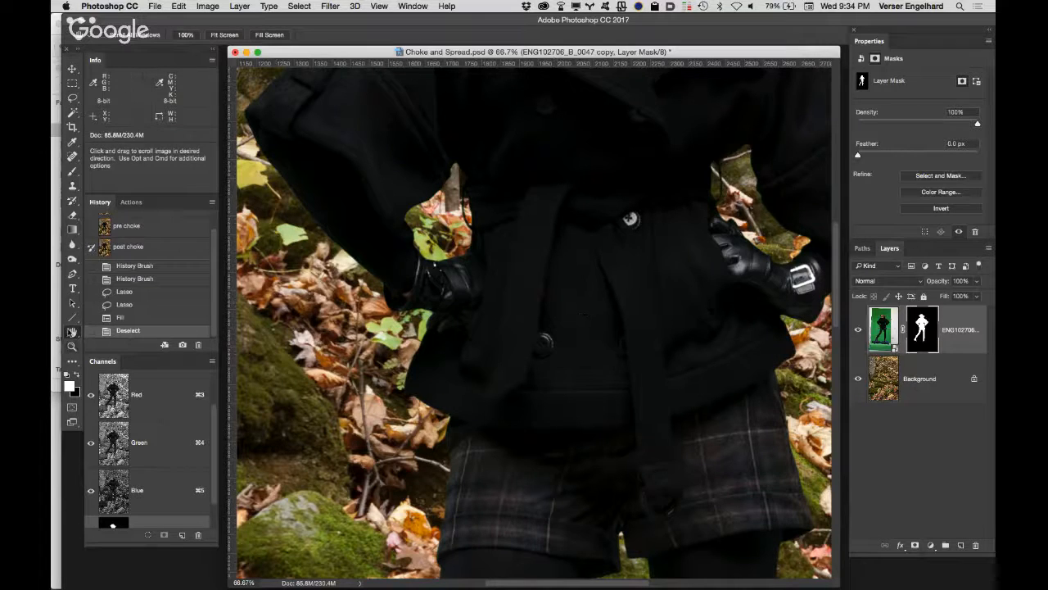
{"action": "double_click", "coordinate": [73, 333]}
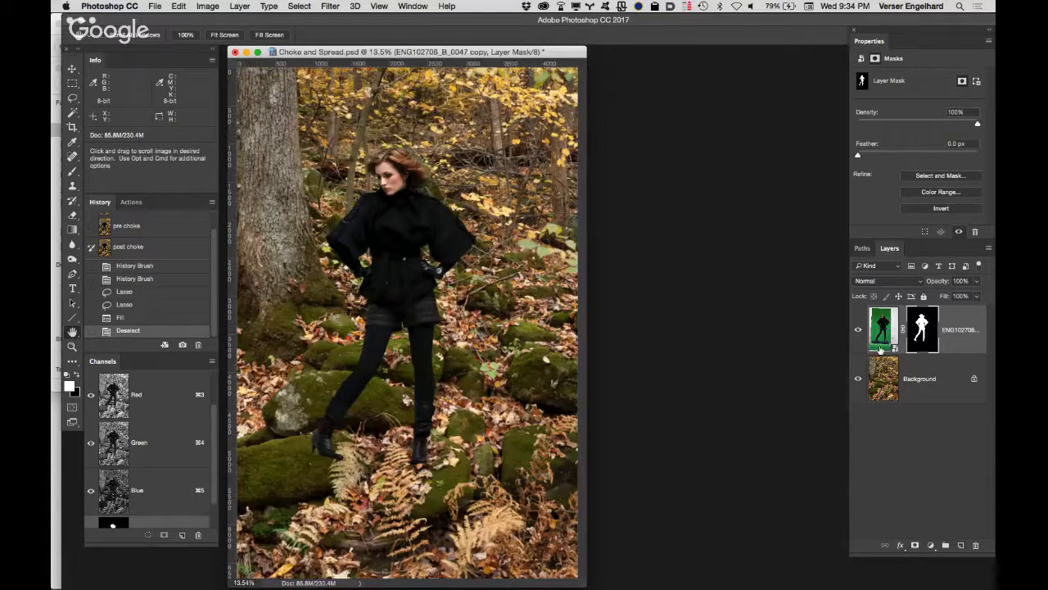
{"action": "left_click_drag", "start_coordinate": [922, 332], "coordinate": [975, 544]}
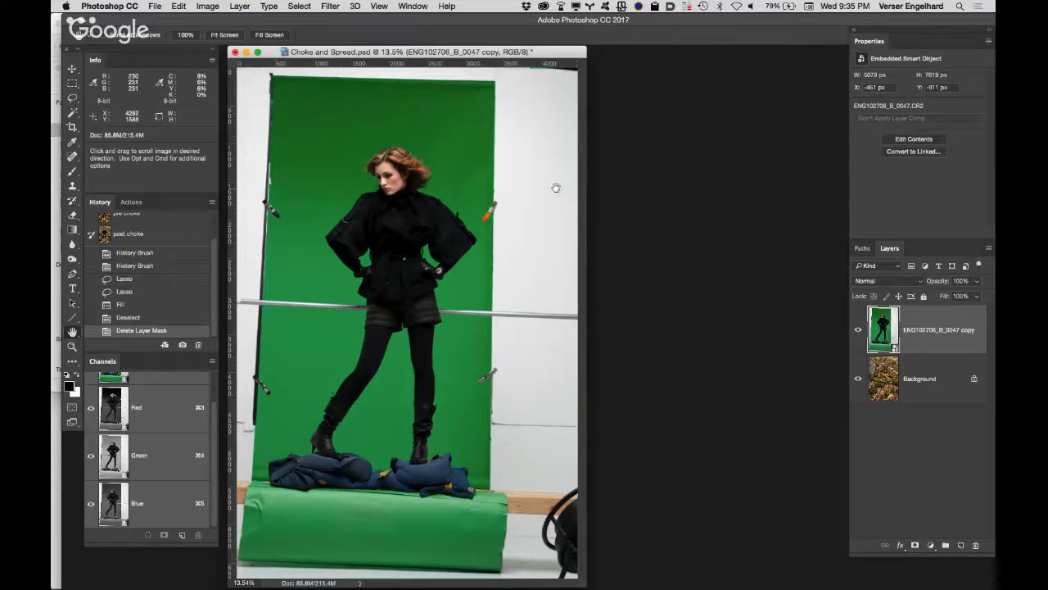
Step: Display the list of saved actions in place of the history states
{"action": "left_click", "coordinate": [132, 203]}
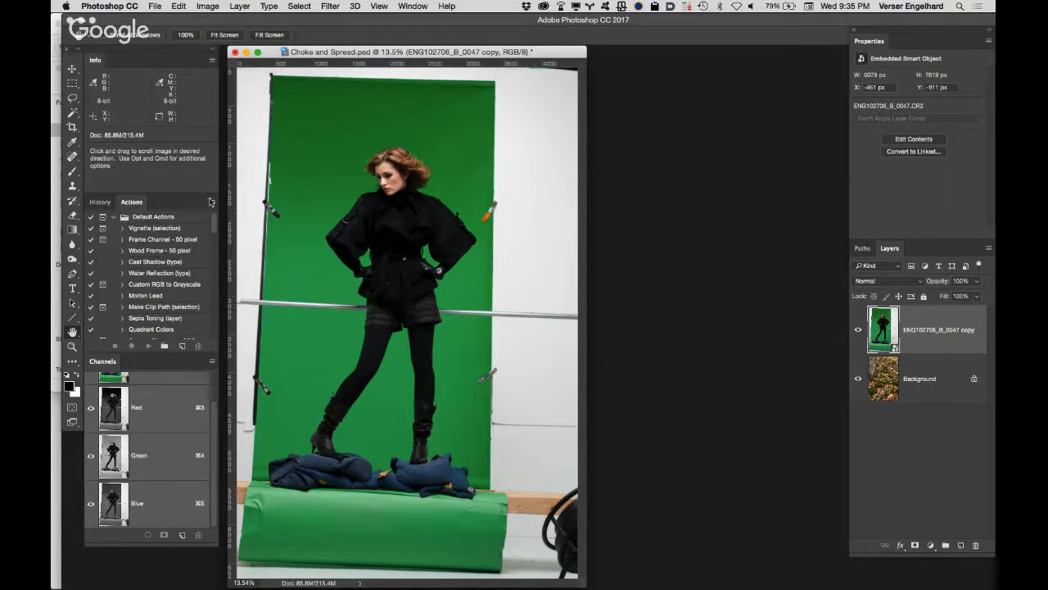
{"action": "left_click", "coordinate": [213, 203]}
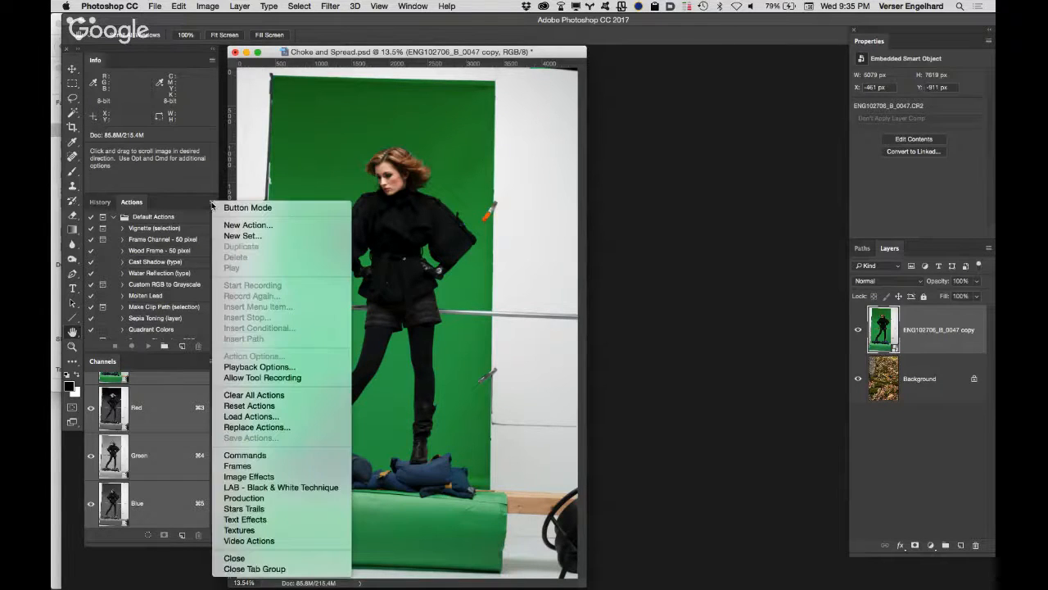
{"action": "left_click", "coordinate": [197, 204]}
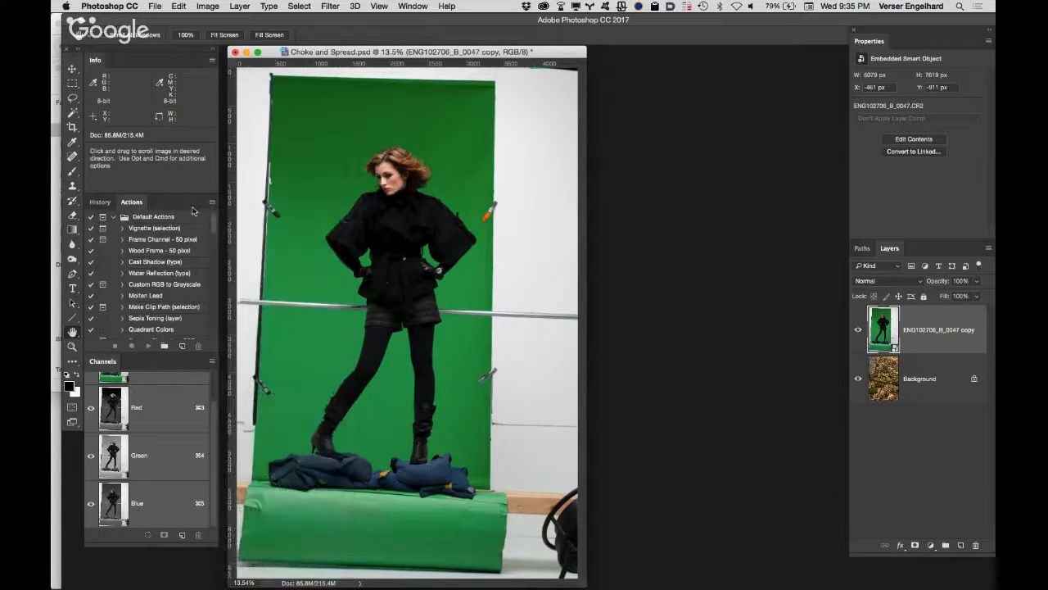
Step: Switch to Finder and look through the Class 5, 6, 7 and 8 folders, including 20100702_car_fashion_03, before returning to Photoshop
{"action": "mouse_move", "coordinate": [298, 577]}
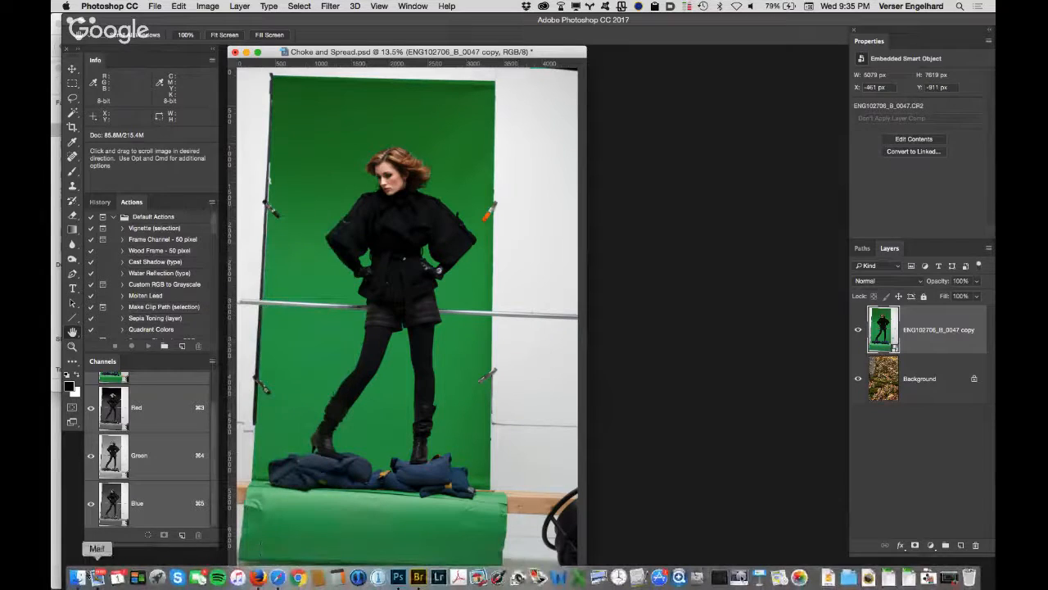
{"action": "left_click", "coordinate": [77, 577]}
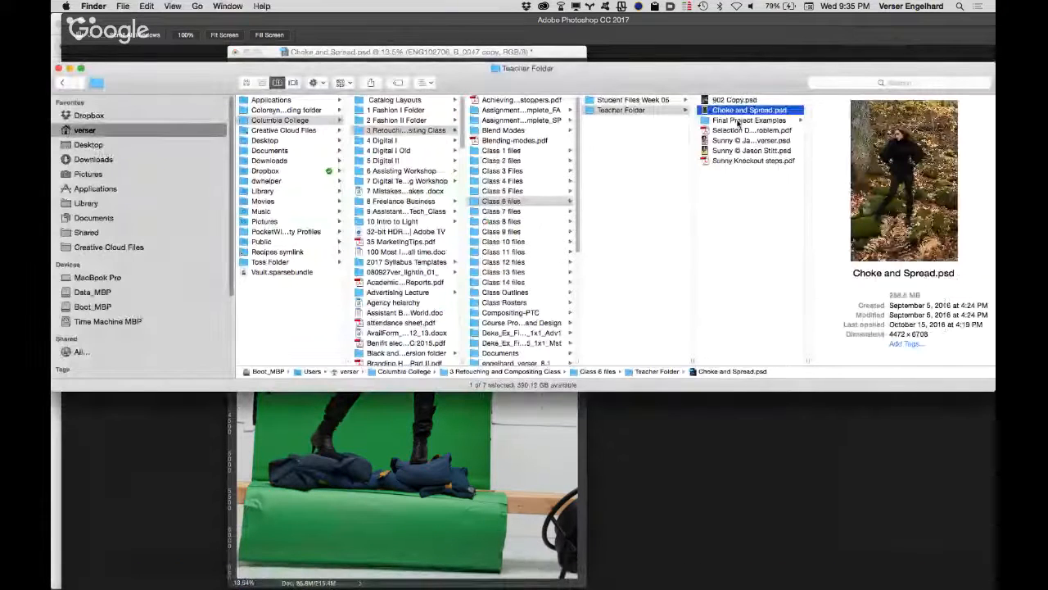
{"action": "left_click", "coordinate": [512, 212]}
{"action": "left_click", "coordinate": [662, 110]}
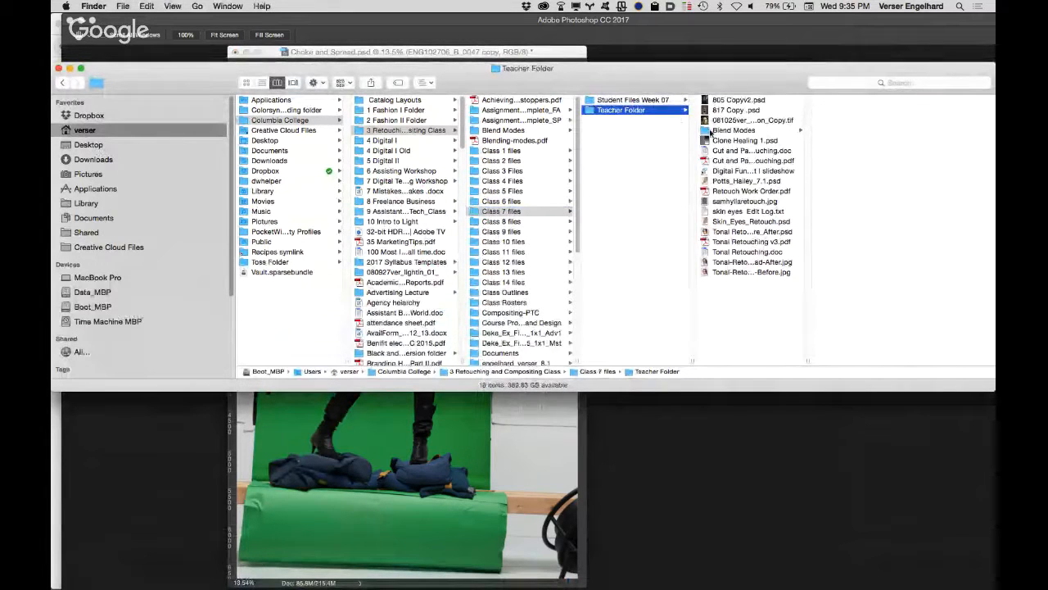
{"action": "left_click", "coordinate": [652, 100]}
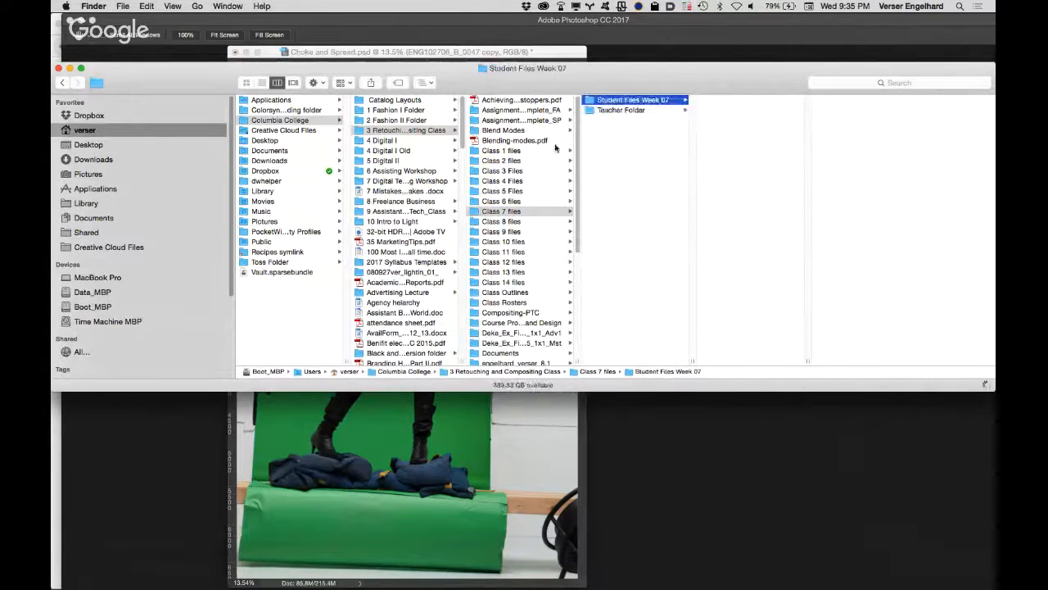
{"action": "left_click", "coordinate": [528, 221]}
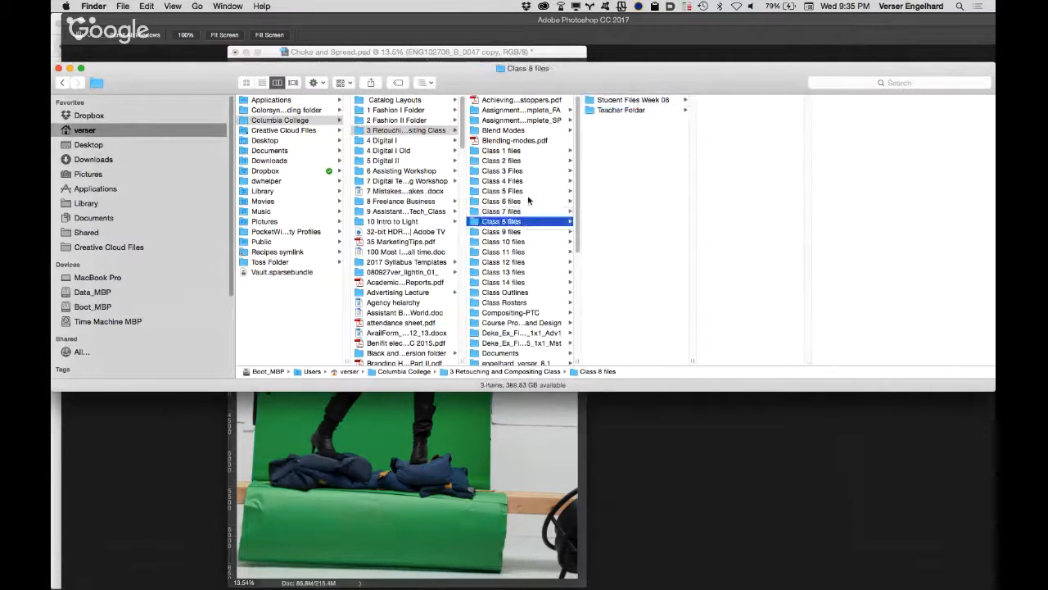
{"action": "left_click", "coordinate": [522, 201]}
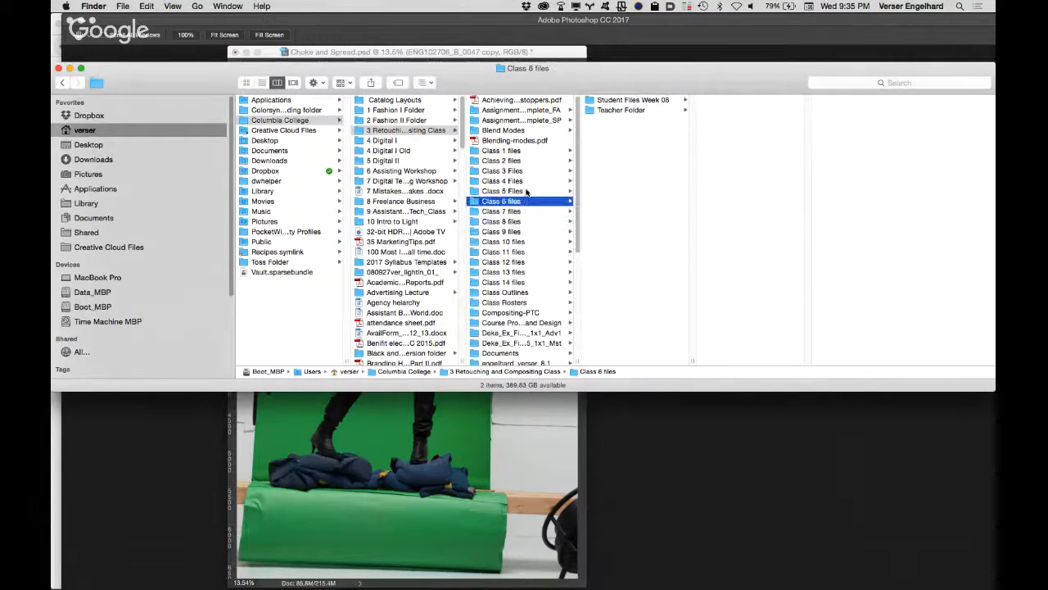
{"action": "left_click", "coordinate": [647, 99]}
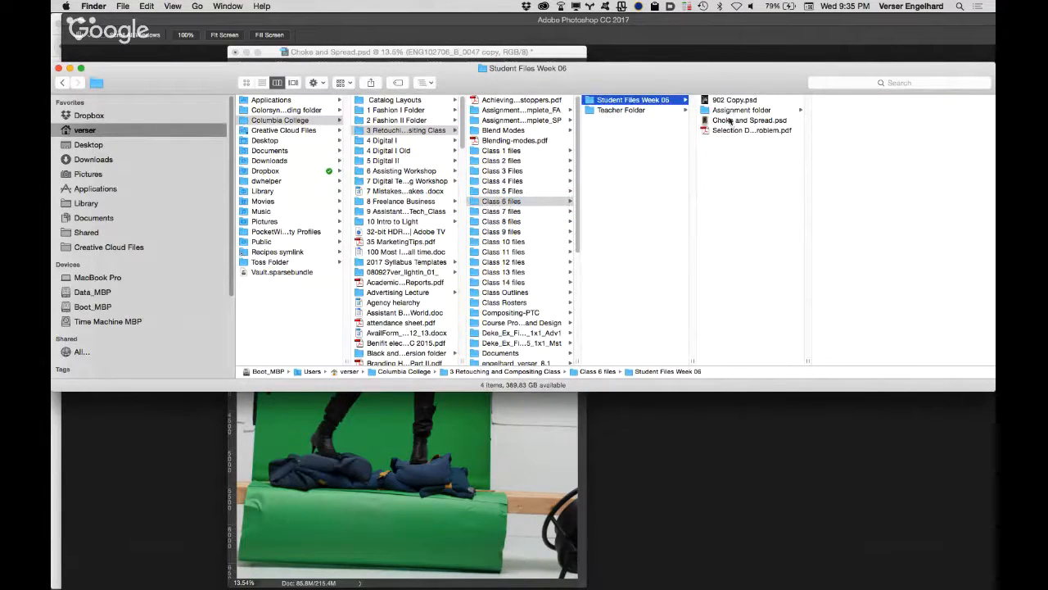
{"action": "left_click", "coordinate": [518, 191]}
{"action": "left_click", "coordinate": [650, 111]}
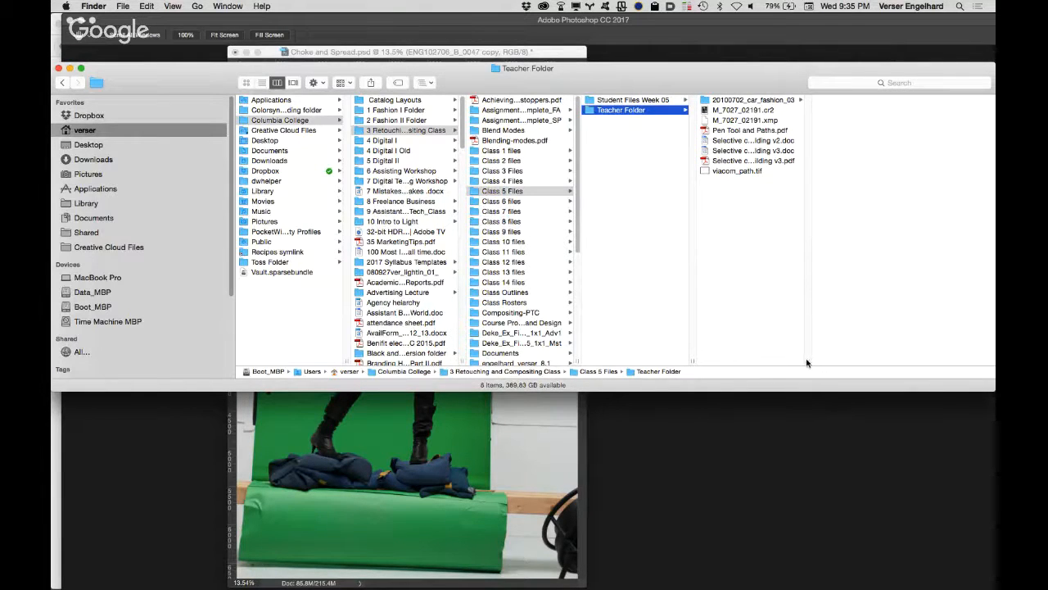
{"action": "left_click_drag", "start_coordinate": [807, 363], "coordinate": [907, 361]}
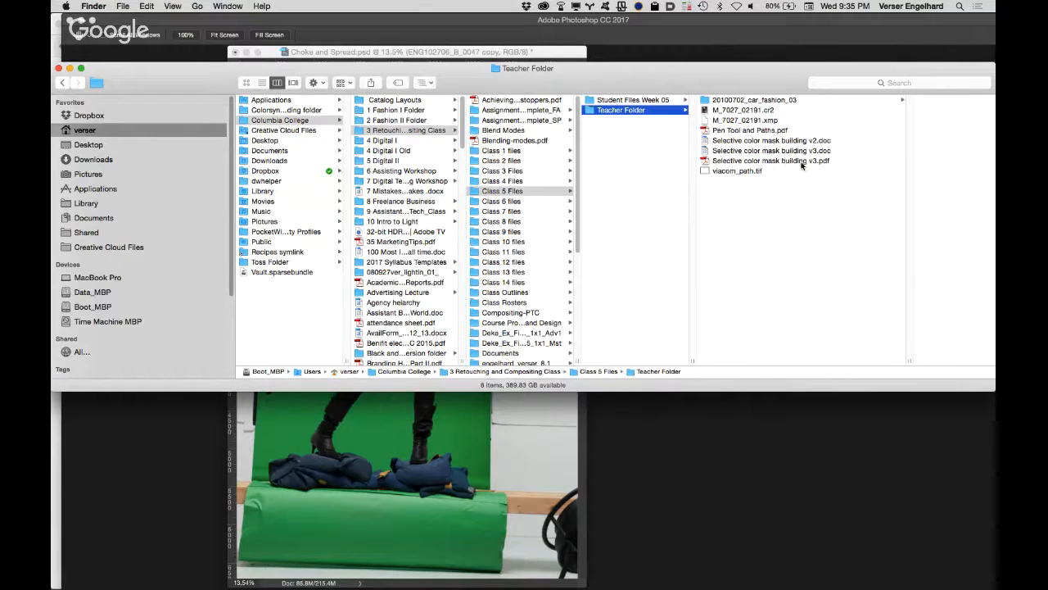
{"action": "left_click", "coordinate": [778, 100]}
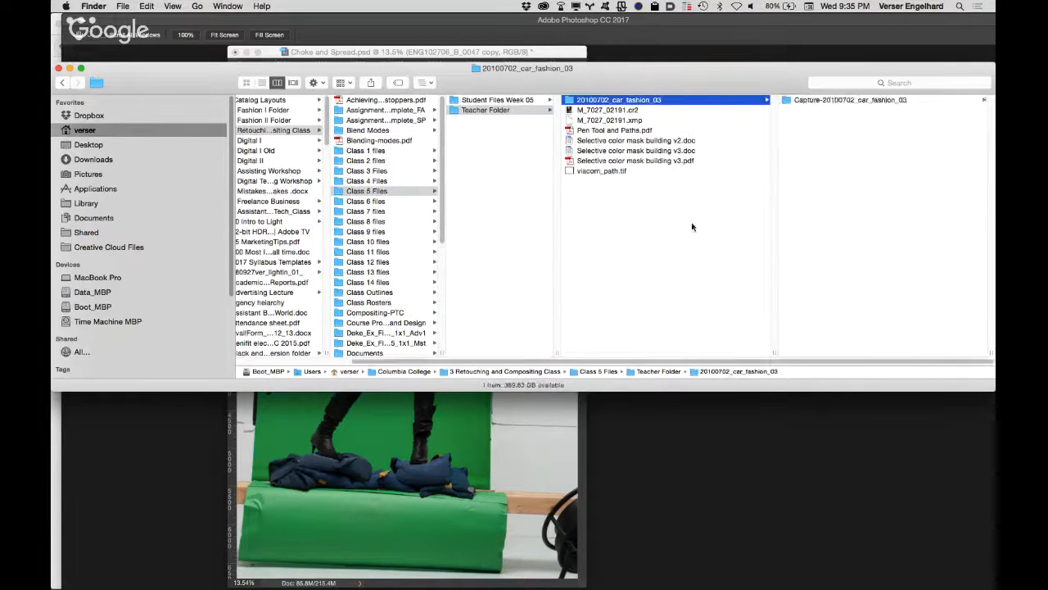
{"action": "left_click", "coordinate": [473, 415]}
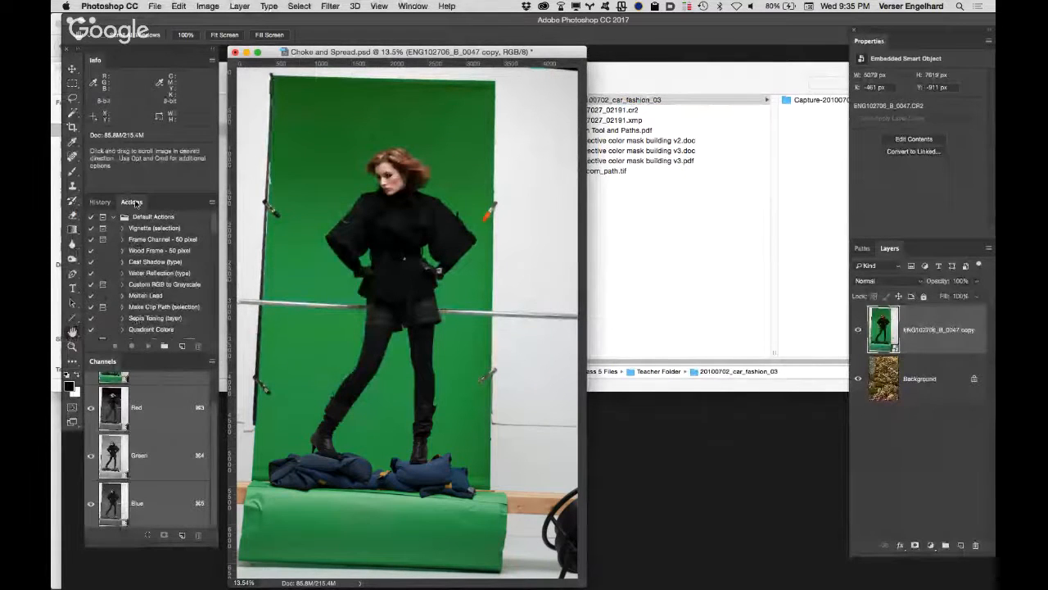
{"action": "left_click", "coordinate": [212, 204]}
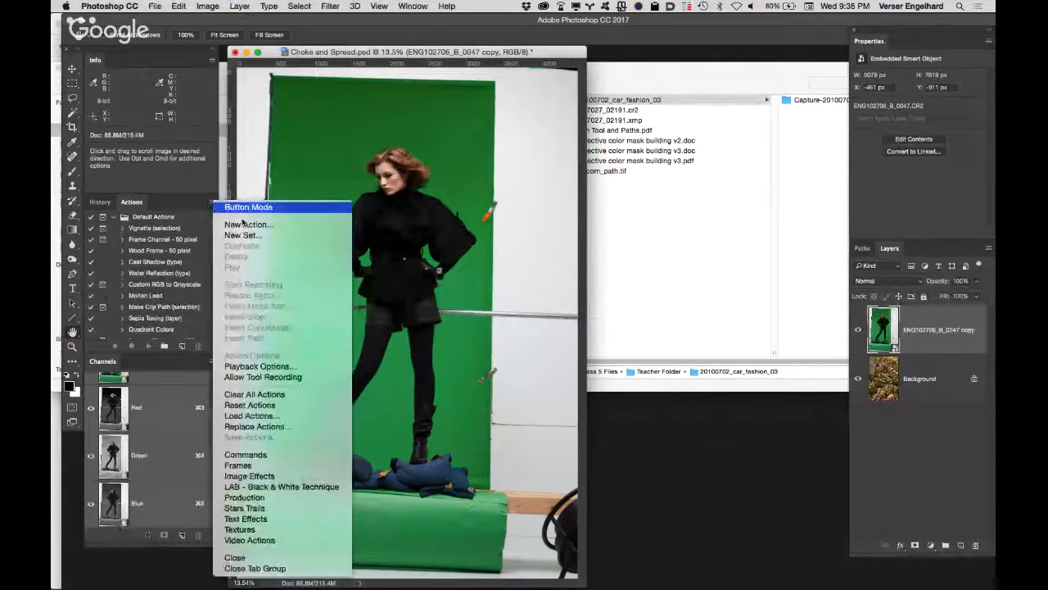
{"action": "left_click", "coordinate": [246, 224]}
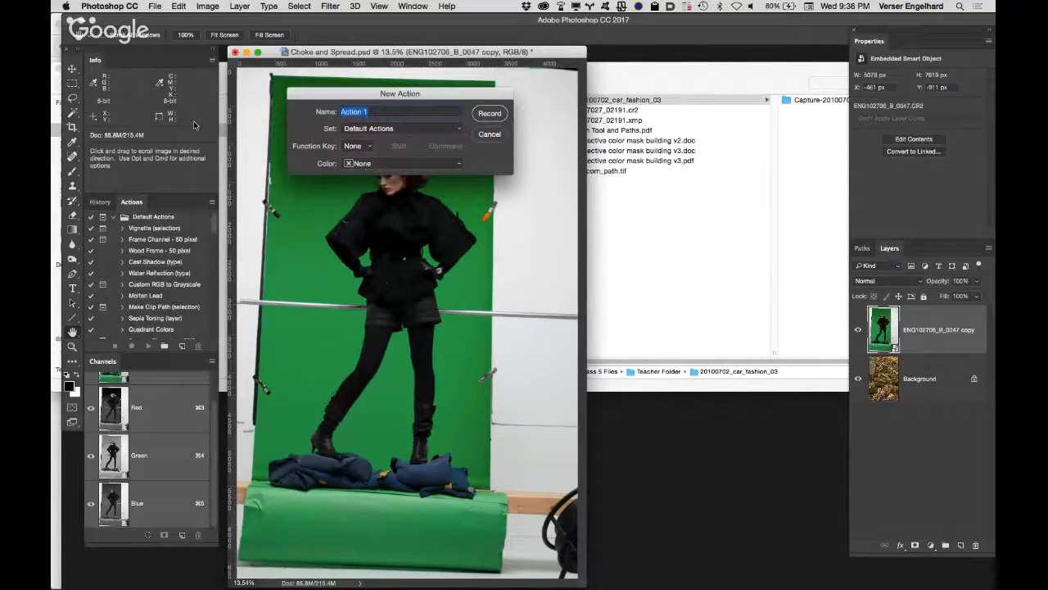
{"action": "type", "text": "ctive"}
{"action": "key", "text": "Return"}
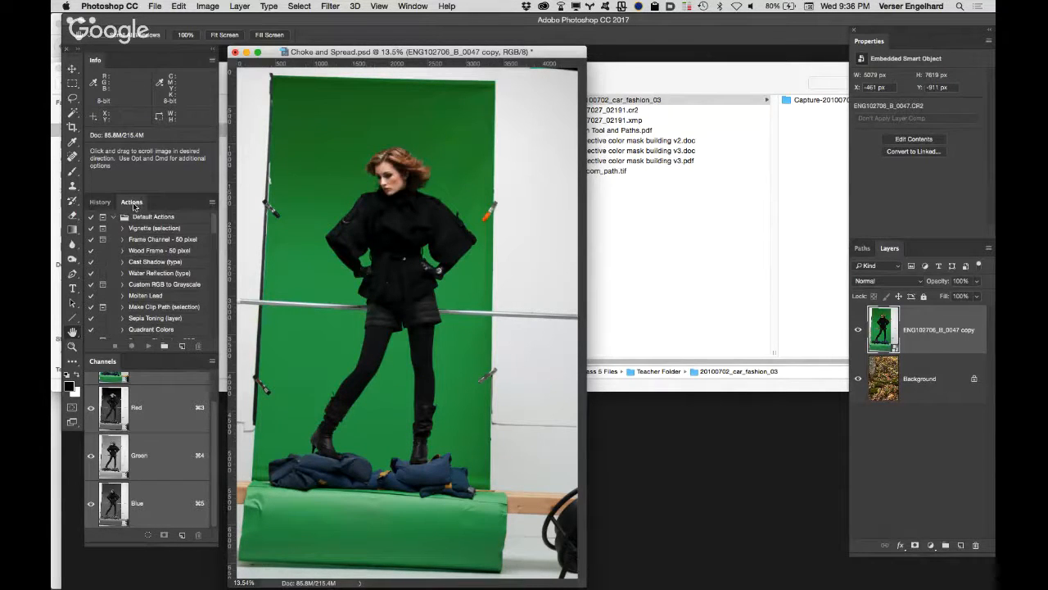
Step: Create a new action named "zero selective color" and start recording it
{"action": "left_click", "coordinate": [212, 204]}
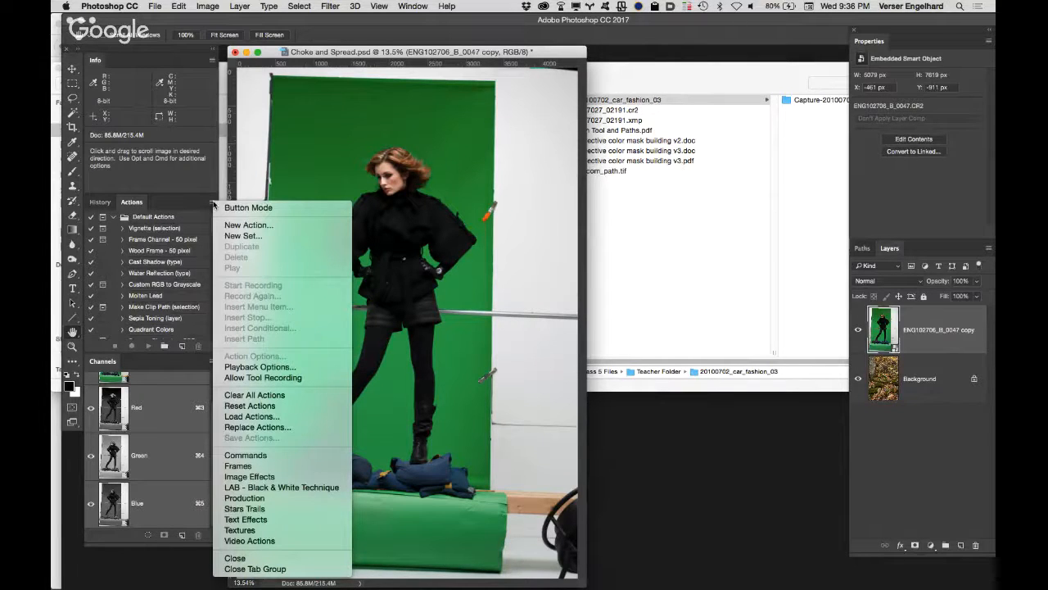
{"action": "left_click", "coordinate": [271, 226]}
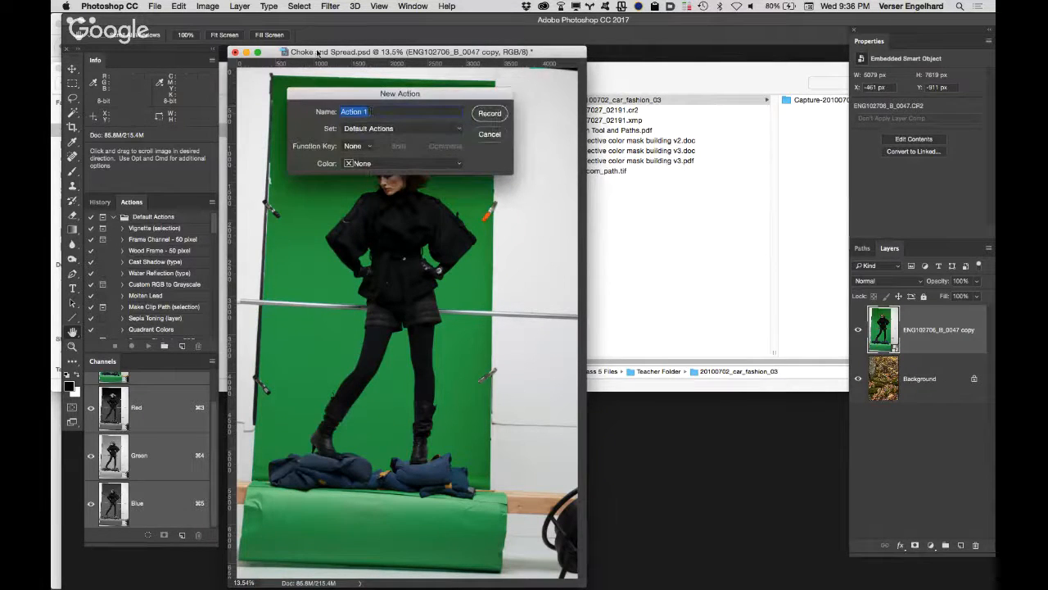
{"action": "type", "text": "zero selective color"}
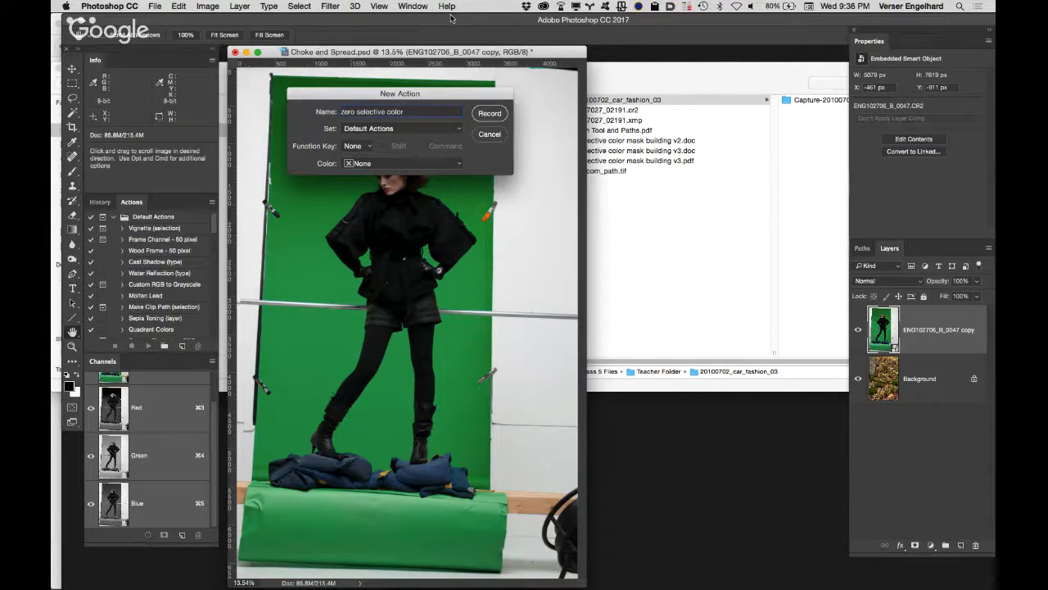
{"action": "left_click", "coordinate": [440, 131]}
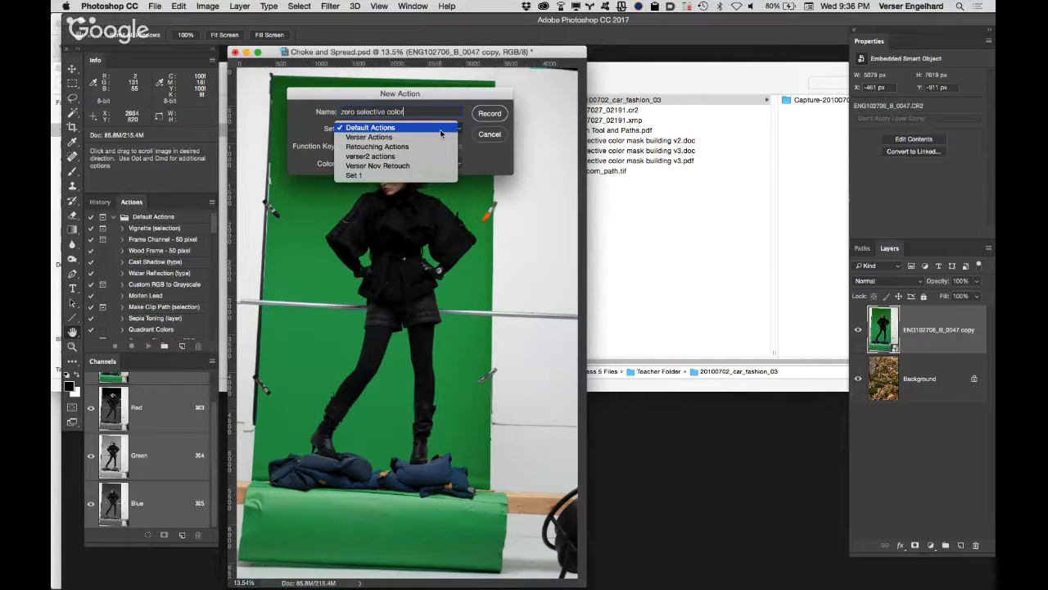
{"action": "left_click", "coordinate": [477, 163]}
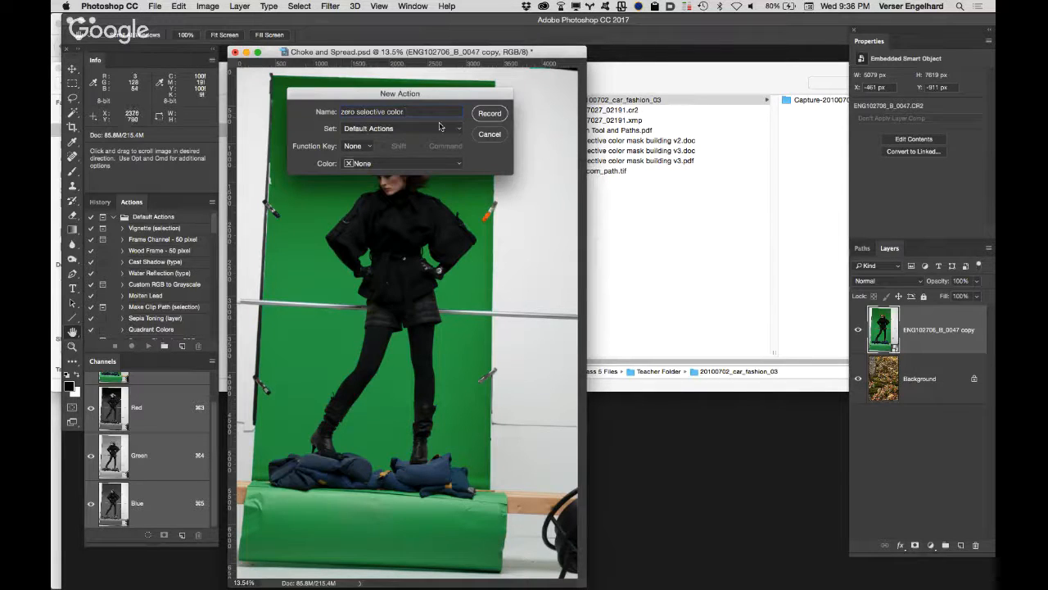
{"action": "left_click", "coordinate": [494, 113]}
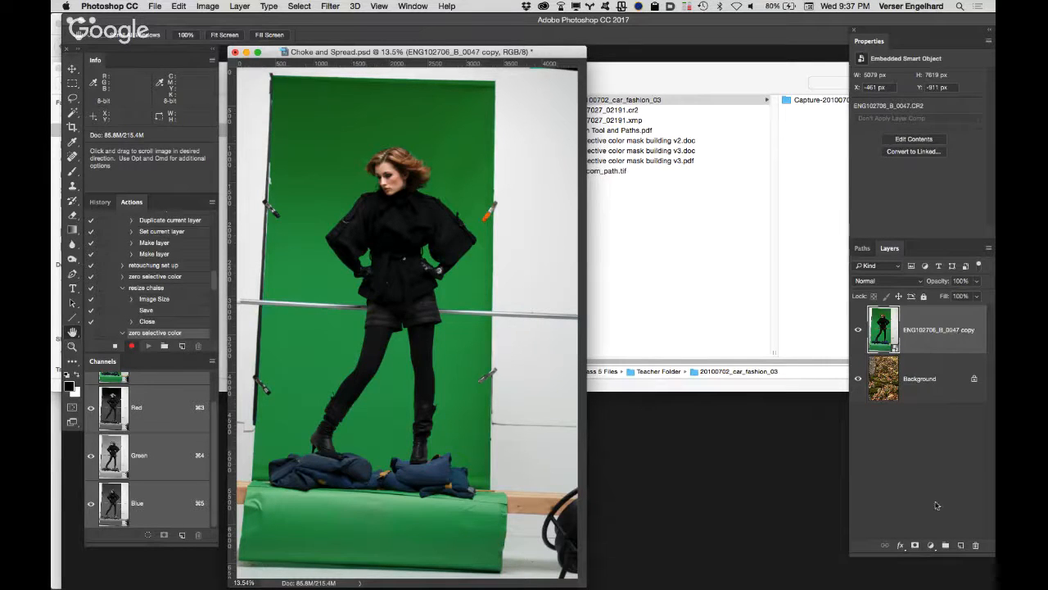
Step: Record adding a Hue/Saturation adjustment layer and a Selective Color adjustment layer above the green-screen figure layer
{"action": "left_click", "coordinate": [930, 546]}
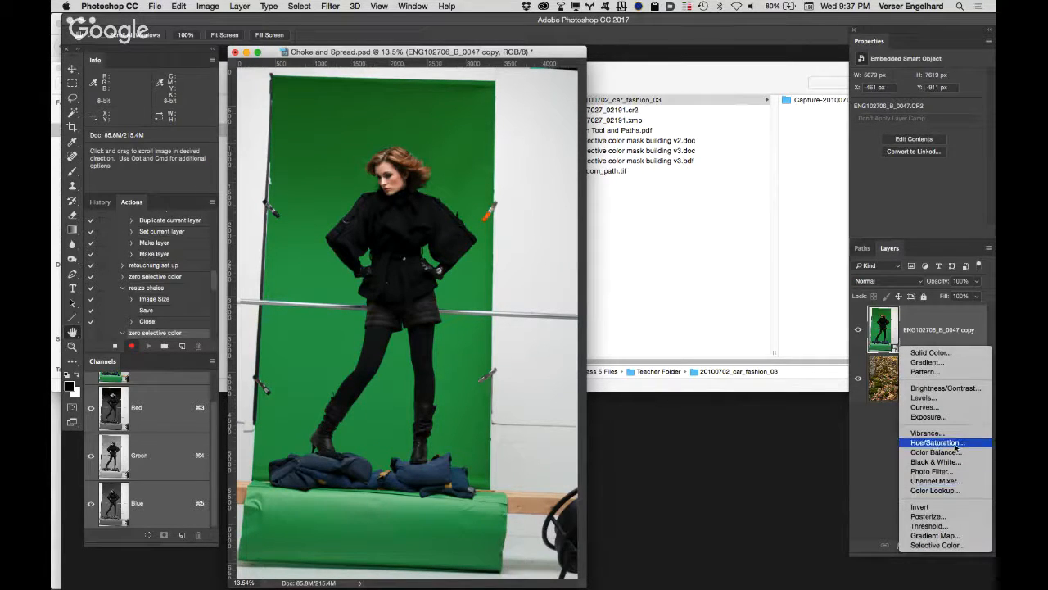
{"action": "left_click", "coordinate": [982, 444]}
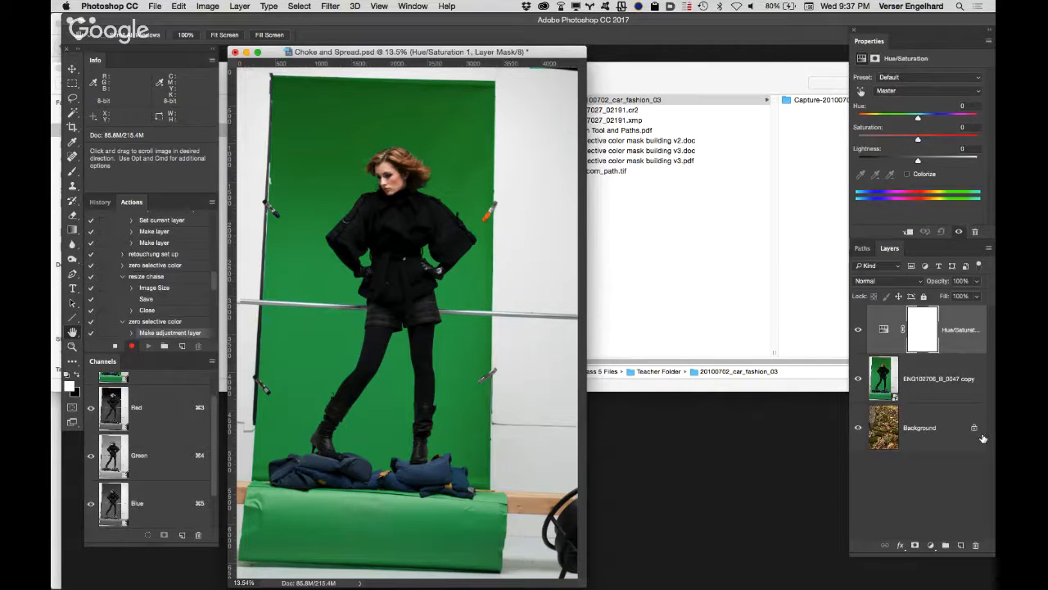
{"action": "left_click", "coordinate": [931, 545]}
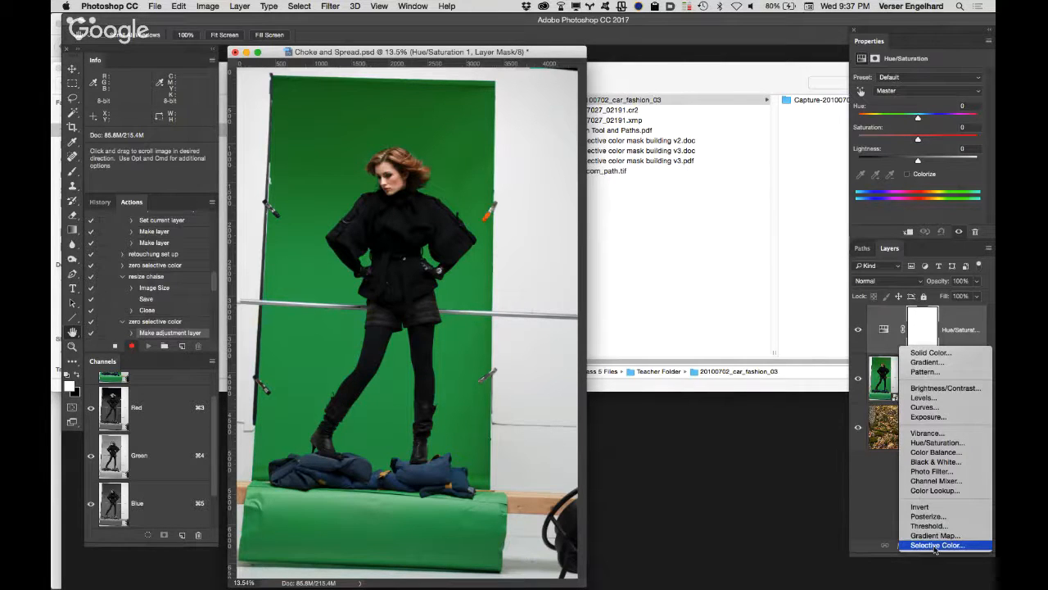
{"action": "left_click", "coordinate": [935, 546]}
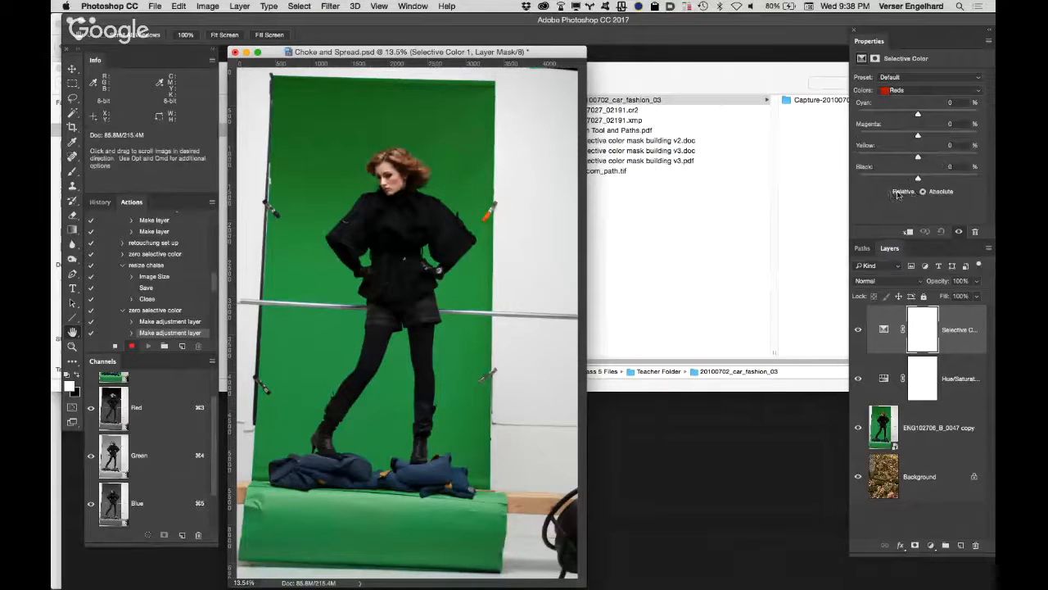
Step: Set Black to +100% for the Reds, Yellows and Greens in the Selective Color adjustment
{"action": "left_click_drag", "start_coordinate": [918, 179], "coordinate": [994, 175]}
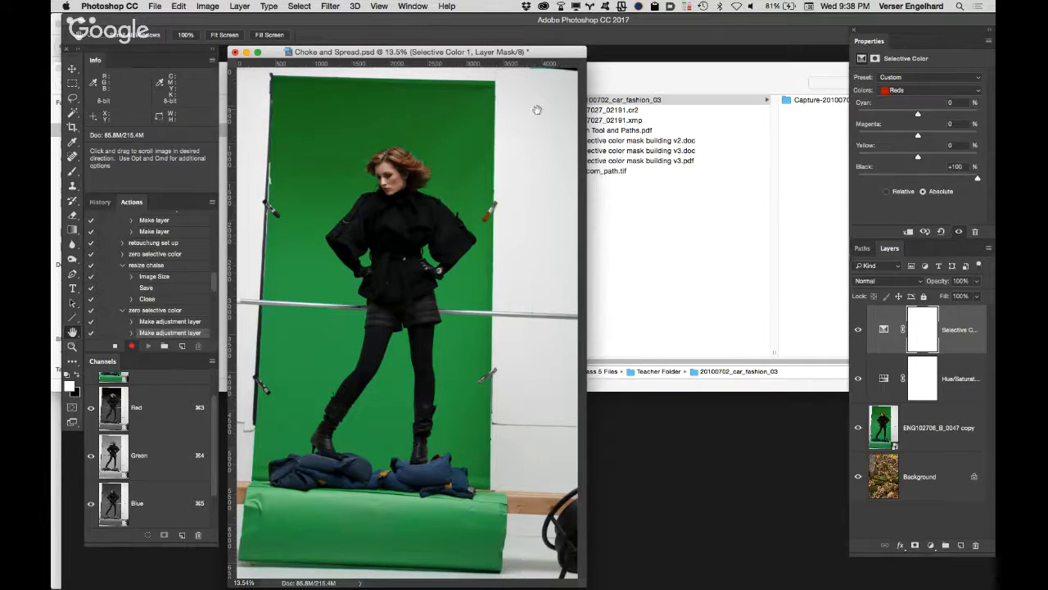
{"action": "left_click", "coordinate": [909, 92]}
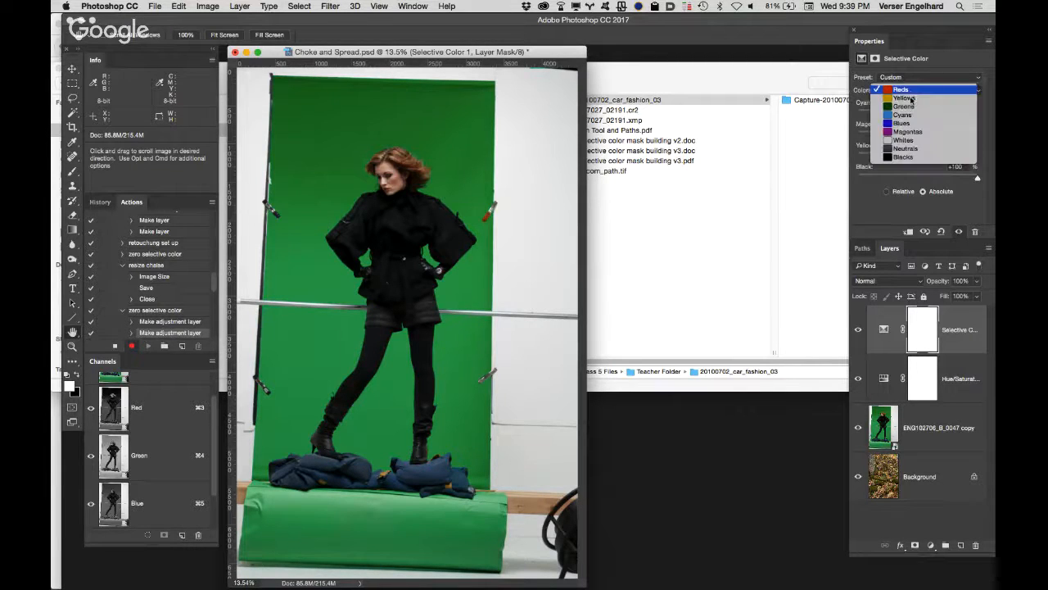
{"action": "left_click", "coordinate": [905, 101]}
{"action": "left_click_drag", "start_coordinate": [918, 178], "coordinate": [995, 186]}
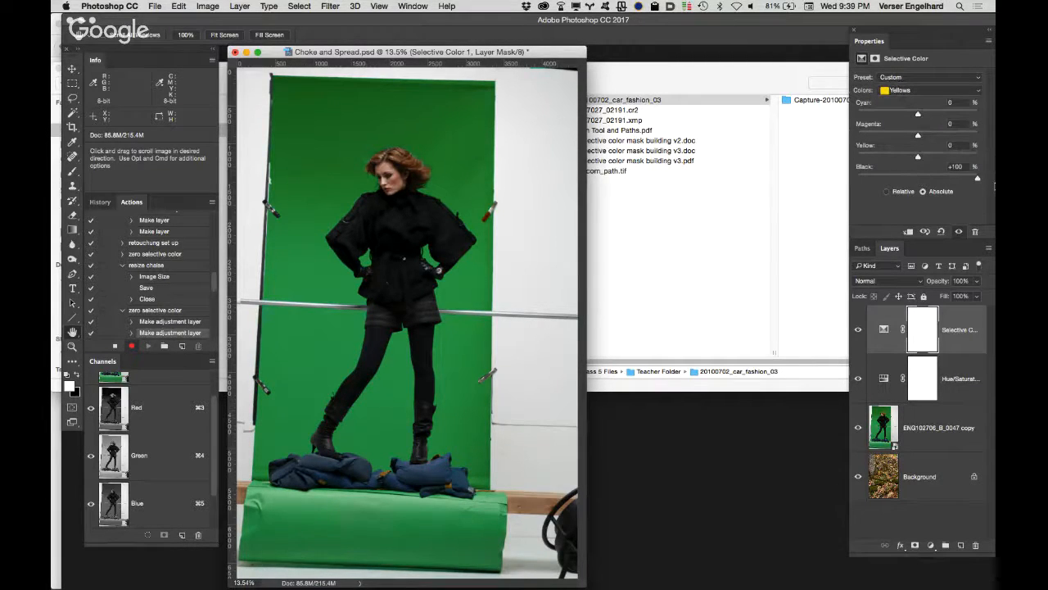
{"action": "left_click", "coordinate": [914, 91]}
{"action": "left_click", "coordinate": [904, 98]}
{"action": "left_click_drag", "start_coordinate": [918, 179], "coordinate": [993, 183]}
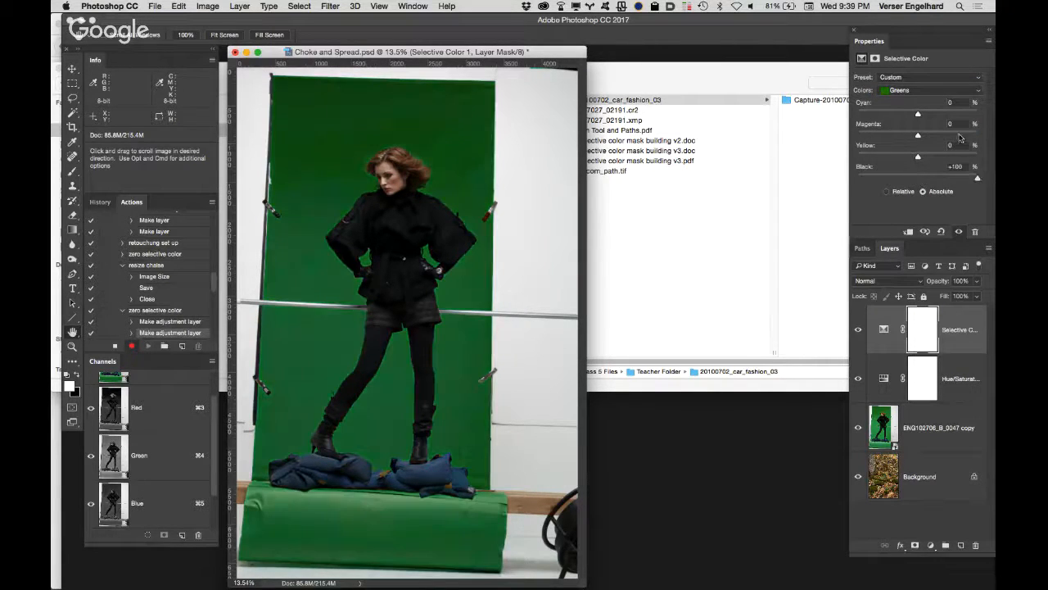
Step: Set Black to +100% for the Cyans, Blues and Magentas in the Selective Color adjustment
{"action": "left_click", "coordinate": [923, 92]}
{"action": "left_click", "coordinate": [921, 99]}
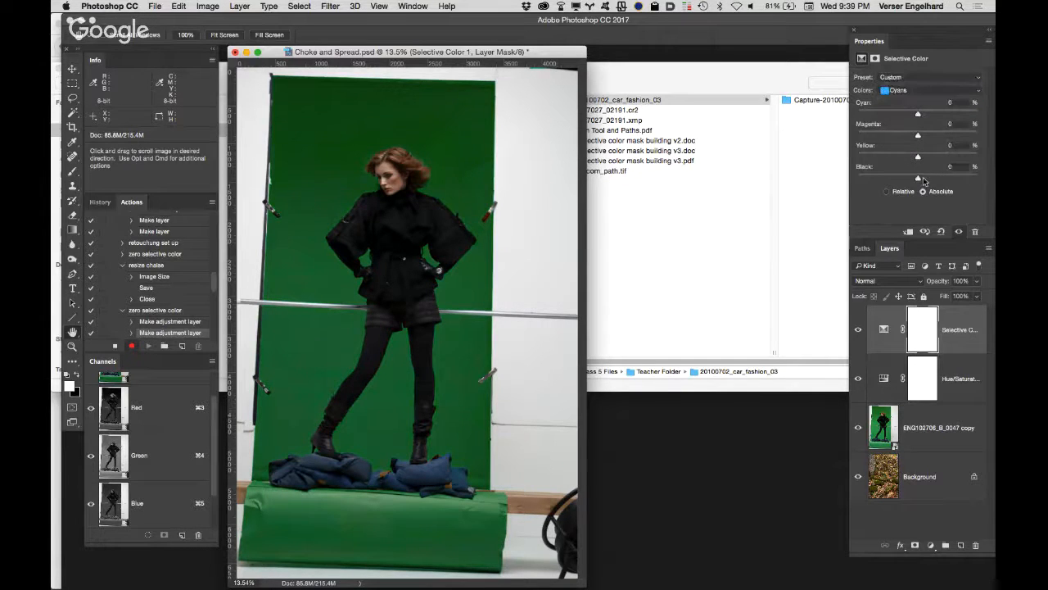
{"action": "left_click_drag", "start_coordinate": [918, 178], "coordinate": [992, 180]}
{"action": "left_click", "coordinate": [925, 91]}
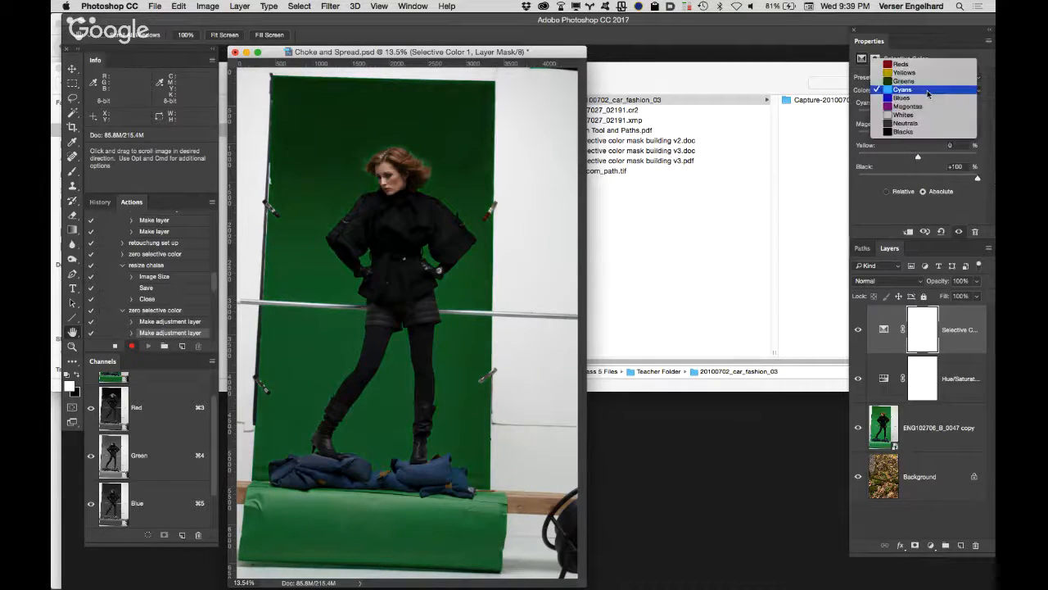
{"action": "left_click", "coordinate": [920, 101]}
{"action": "left_click_drag", "start_coordinate": [918, 179], "coordinate": [977, 178]}
{"action": "left_click", "coordinate": [926, 95]}
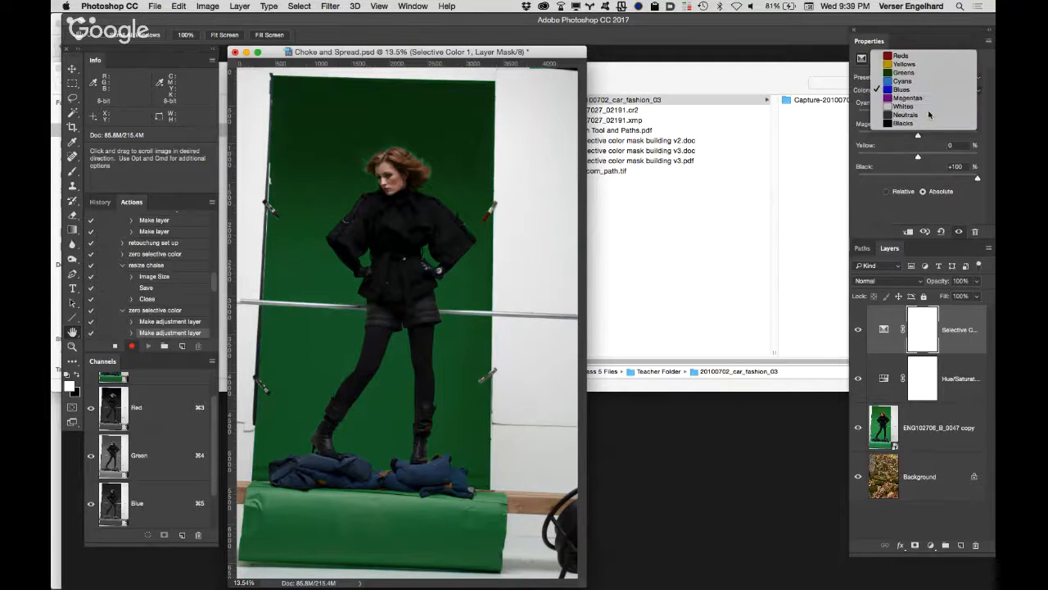
{"action": "left_click", "coordinate": [928, 113]}
{"action": "left_click_drag", "start_coordinate": [919, 179], "coordinate": [991, 180]}
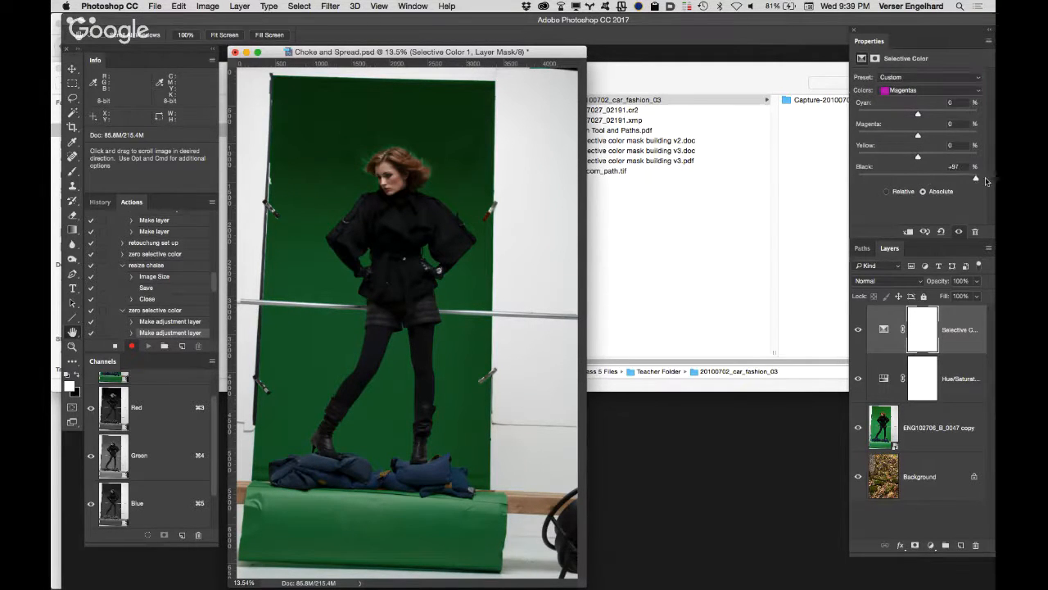
Step: Set Black to +100% for the Whites, Neutrals and Blacks, and stop recording the action
{"action": "left_click", "coordinate": [931, 92]}
{"action": "left_click", "coordinate": [933, 100]}
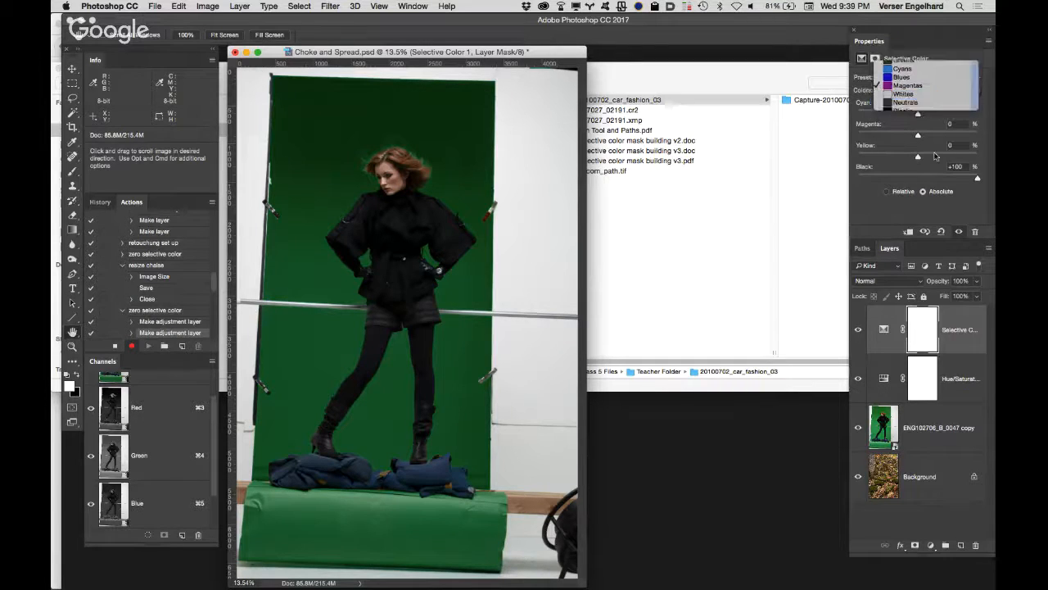
{"action": "left_click_drag", "start_coordinate": [921, 178], "coordinate": [988, 187]}
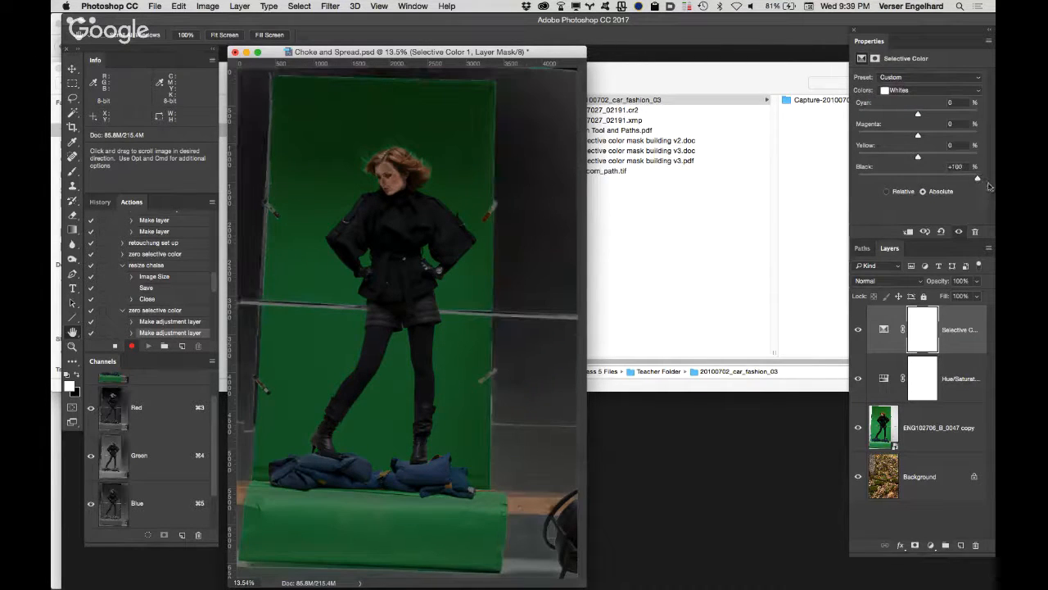
{"action": "left_click", "coordinate": [929, 95]}
{"action": "left_click", "coordinate": [927, 100]}
{"action": "left_click_drag", "start_coordinate": [918, 179], "coordinate": [992, 180]}
{"action": "left_click", "coordinate": [935, 92]}
{"action": "left_click", "coordinate": [930, 99]}
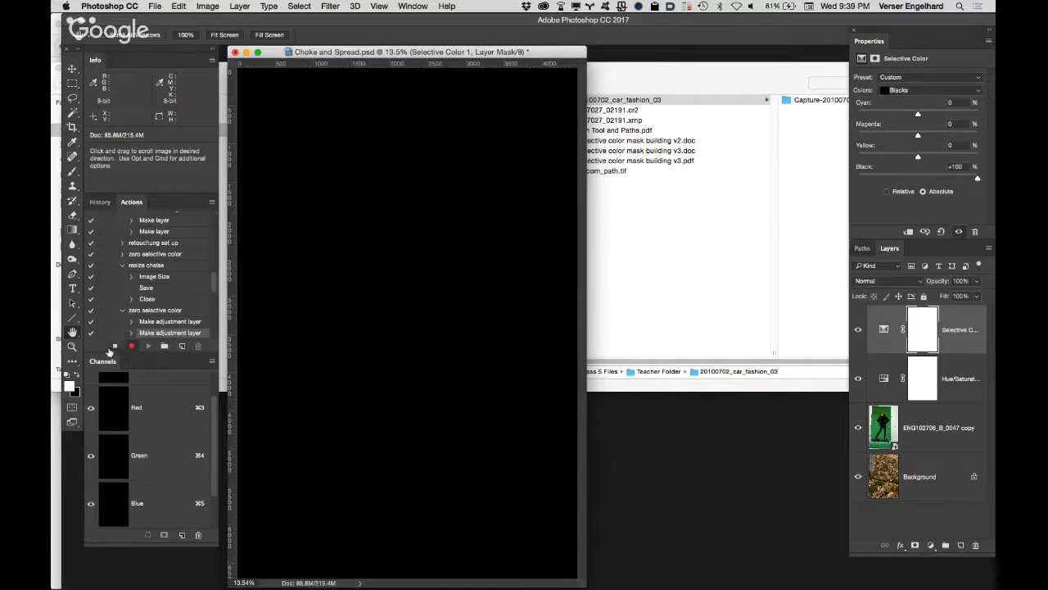
{"action": "left_click", "coordinate": [115, 346]}
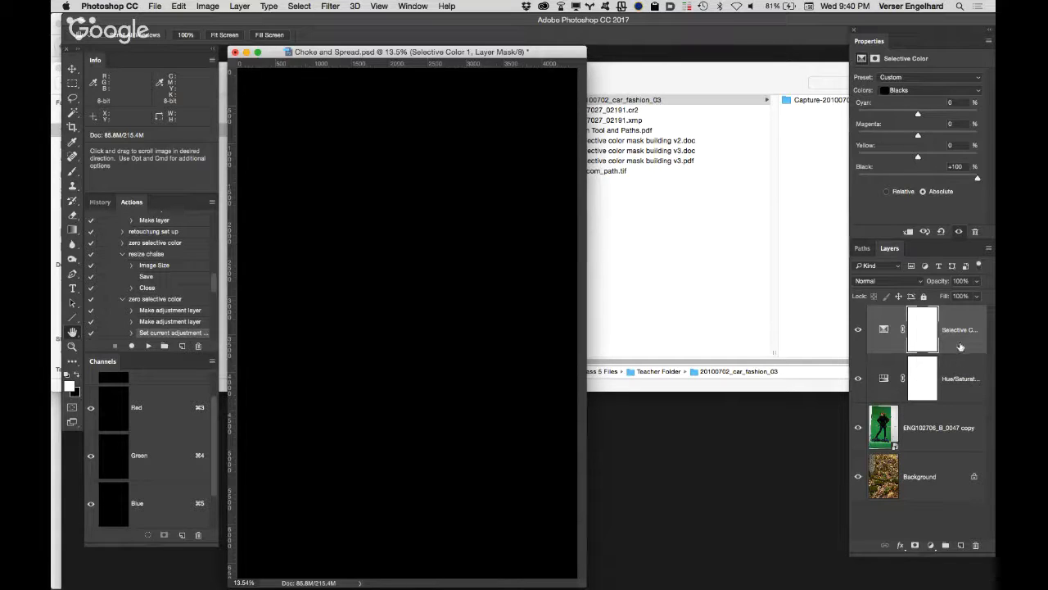
Step: Delete the Selective Color and Hue/Saturation adjustment layers and rebuild them by playing the new "zero selective color" action
{"action": "left_click_drag", "start_coordinate": [963, 344], "coordinate": [975, 545]}
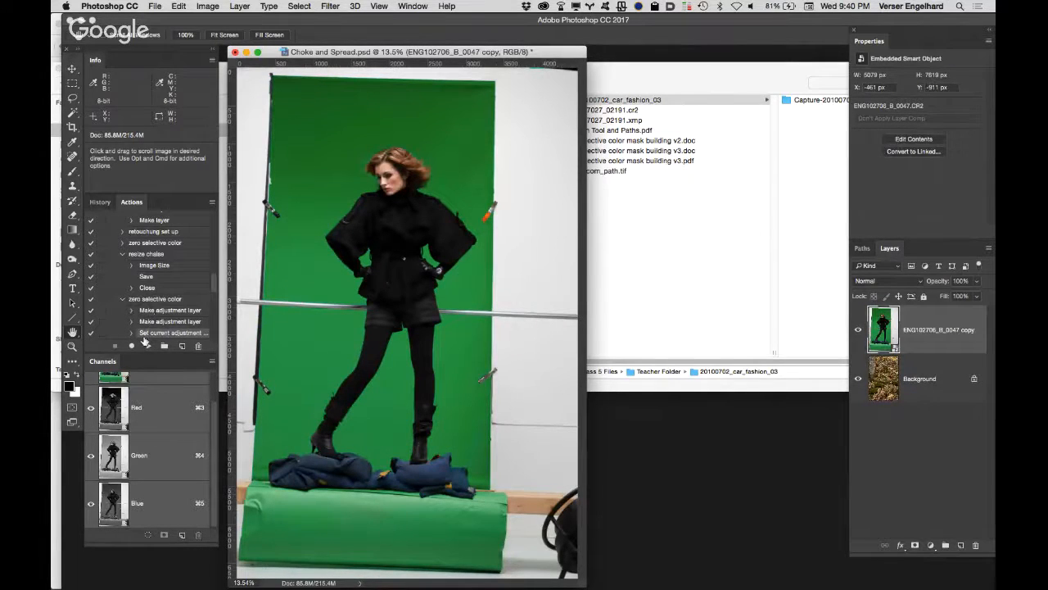
{"action": "left_click", "coordinate": [152, 300]}
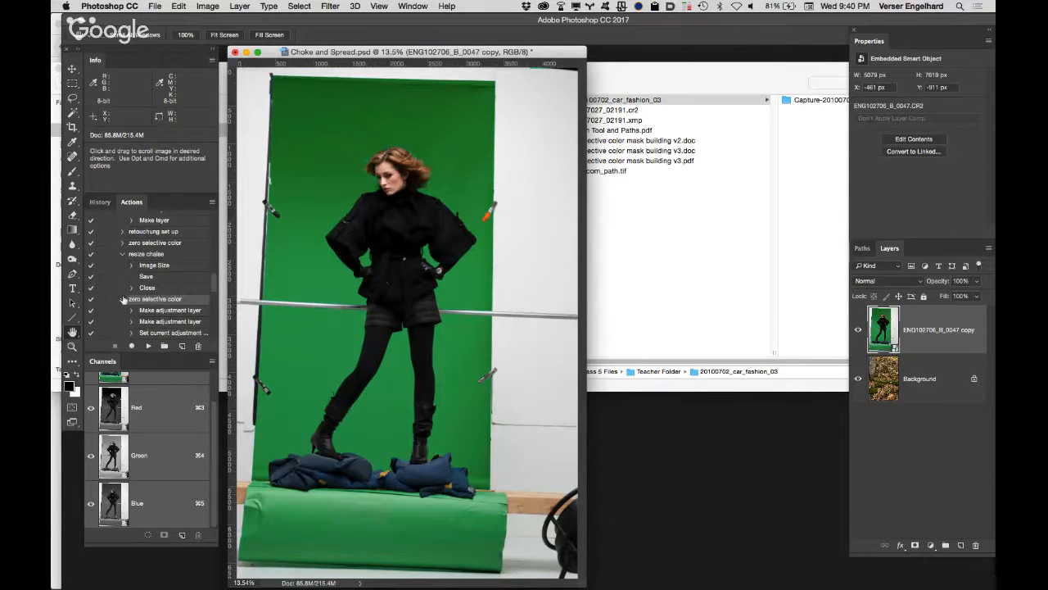
{"action": "left_click", "coordinate": [148, 347]}
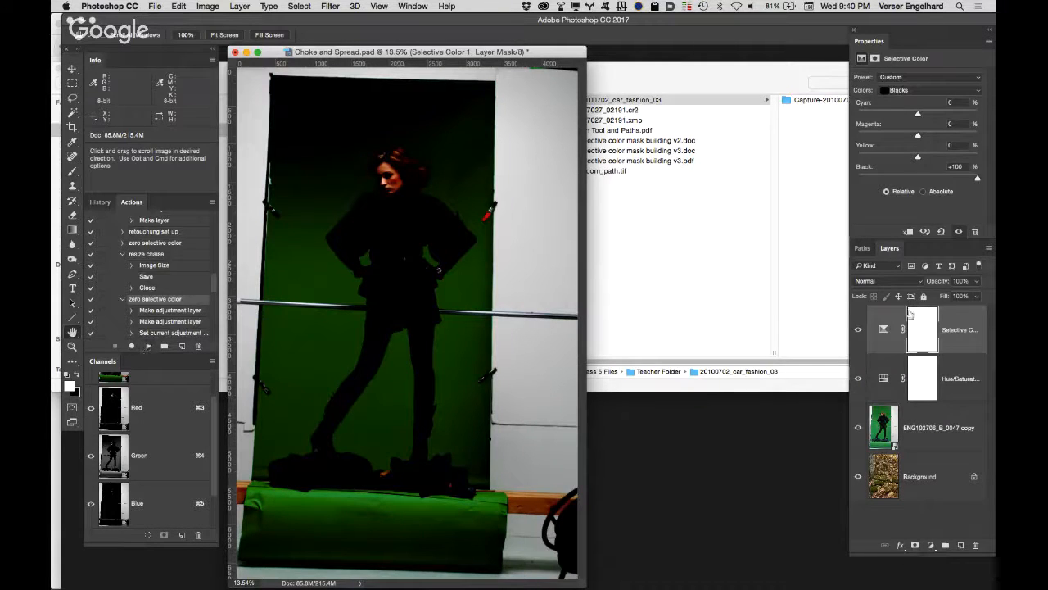
Step: Switch the Selective Color adjustment to Absolute and set Black to -100% for the Greens
{"action": "left_click", "coordinate": [923, 192]}
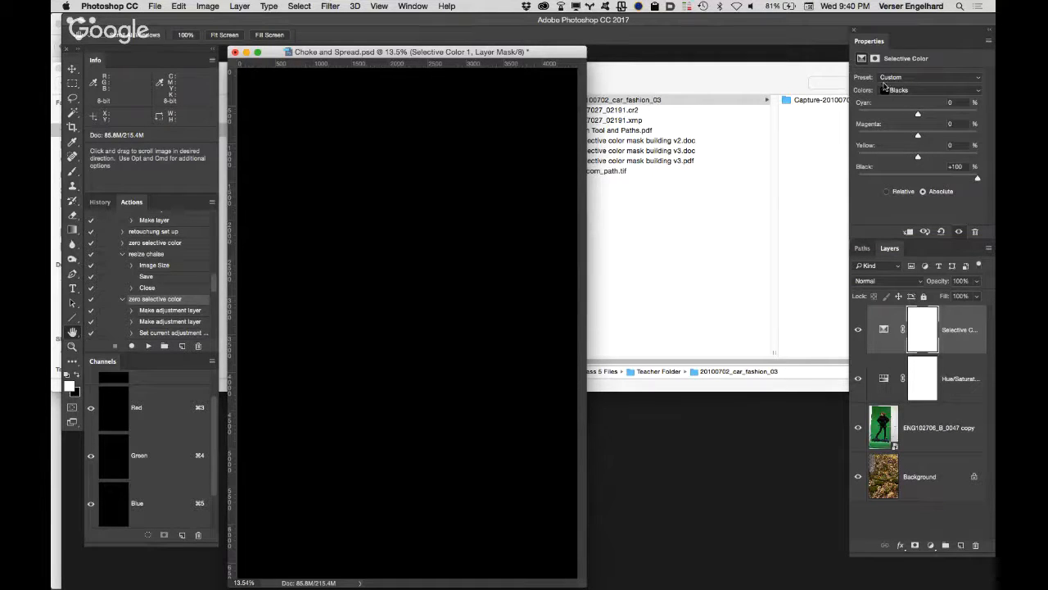
{"action": "left_click", "coordinate": [928, 92]}
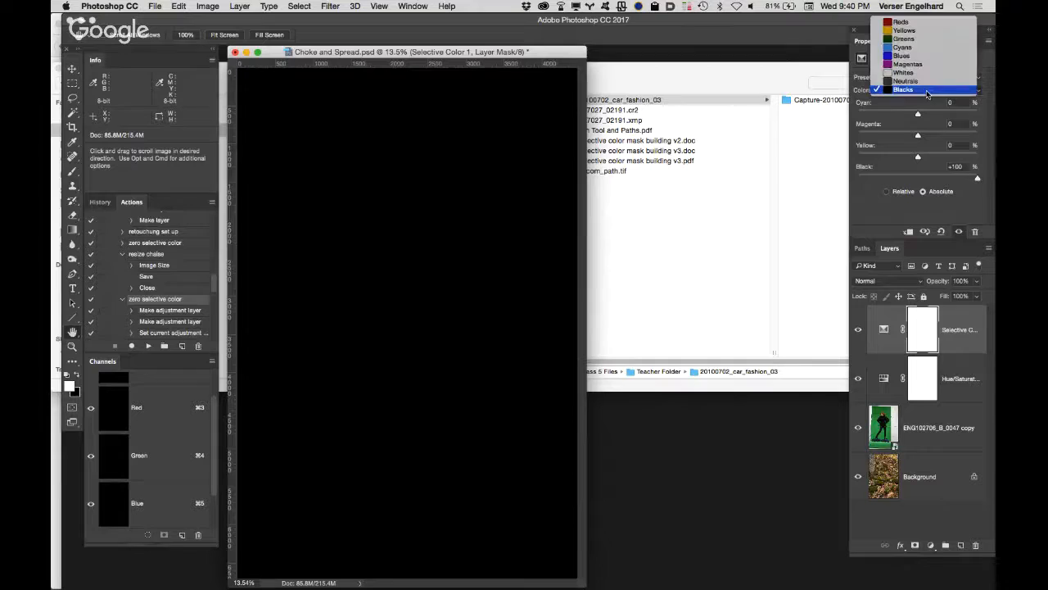
{"action": "left_click", "coordinate": [917, 39]}
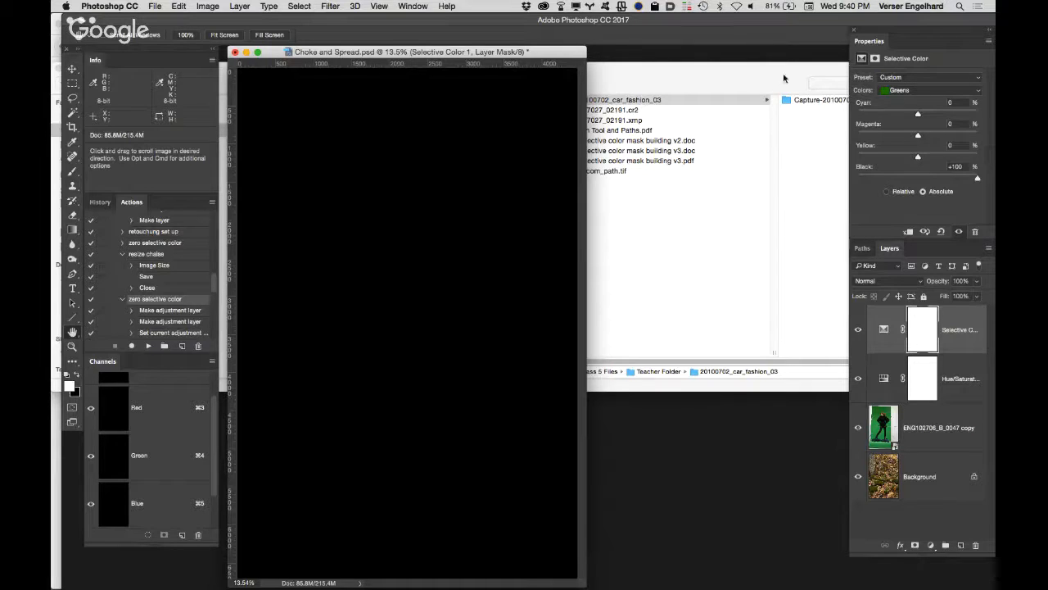
{"action": "left_click_drag", "start_coordinate": [977, 179], "coordinate": [917, 180]}
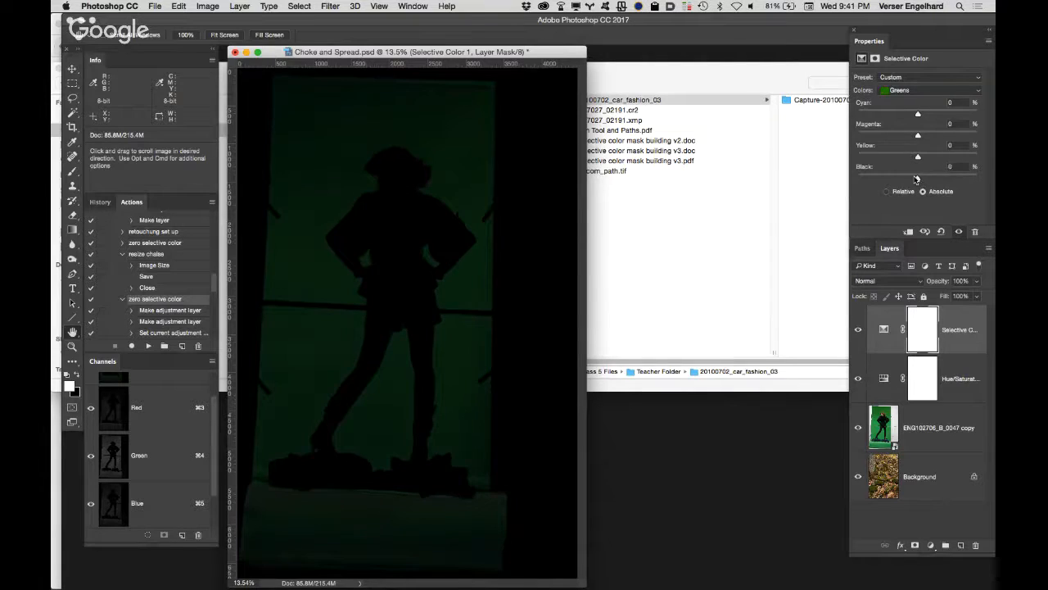
{"action": "left_click_drag", "start_coordinate": [916, 178], "coordinate": [858, 177]}
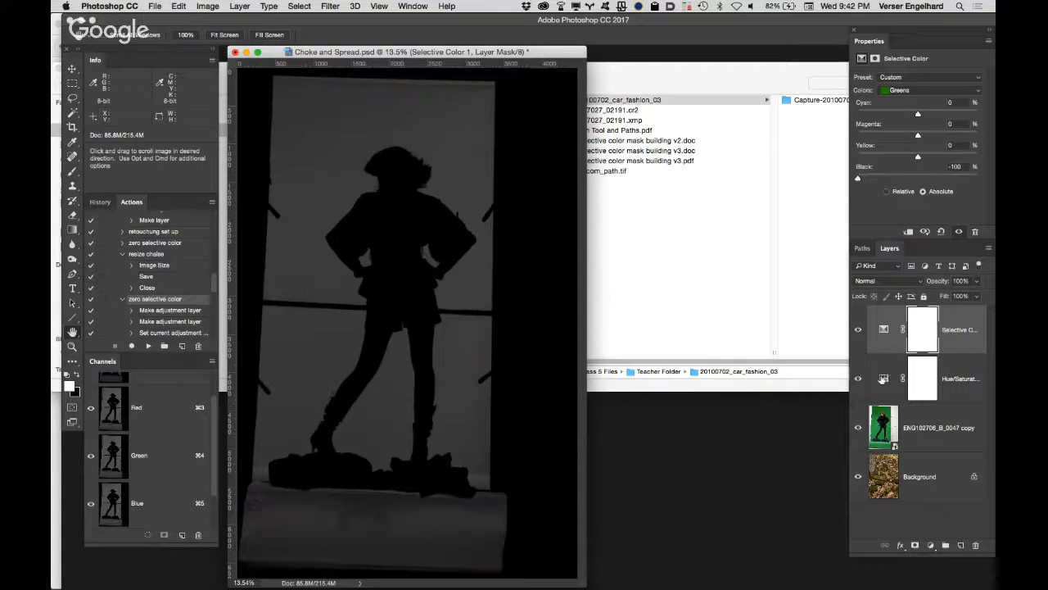
Step: Raise the Greens saturation to +20 in the Hue/Saturation layer by sampling the backdrop above the figure with on-image adjustment
{"action": "left_click", "coordinate": [882, 380]}
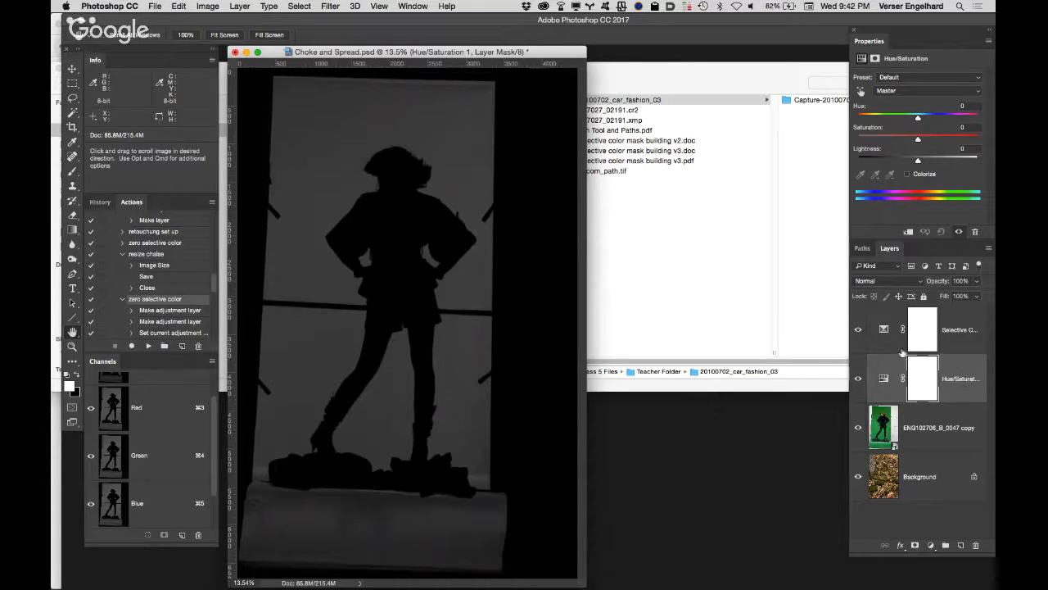
{"action": "left_click", "coordinate": [860, 92]}
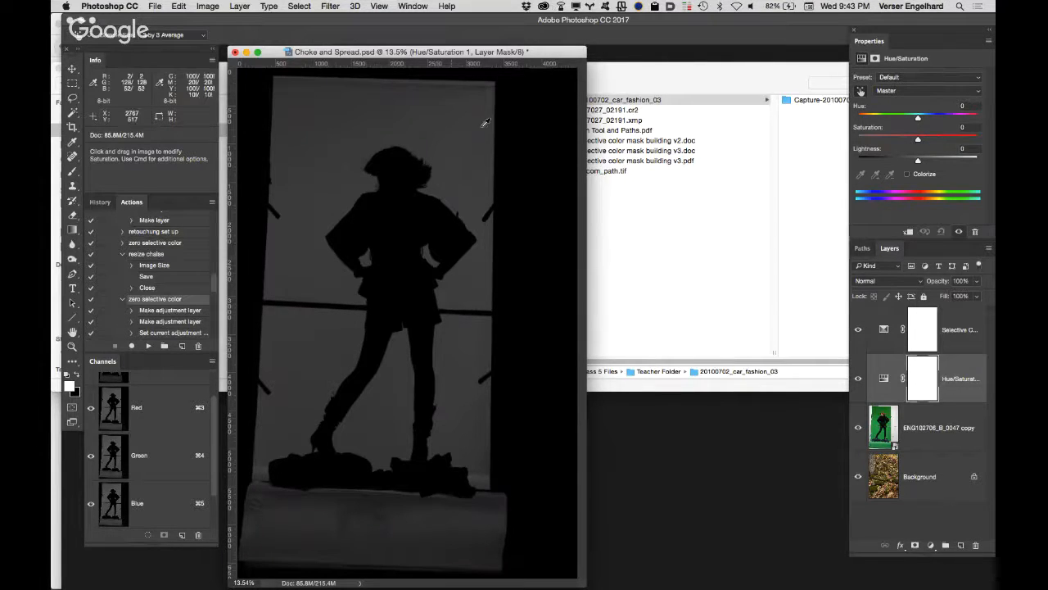
{"action": "left_click_drag", "start_coordinate": [433, 117], "coordinate": [432, 131]}
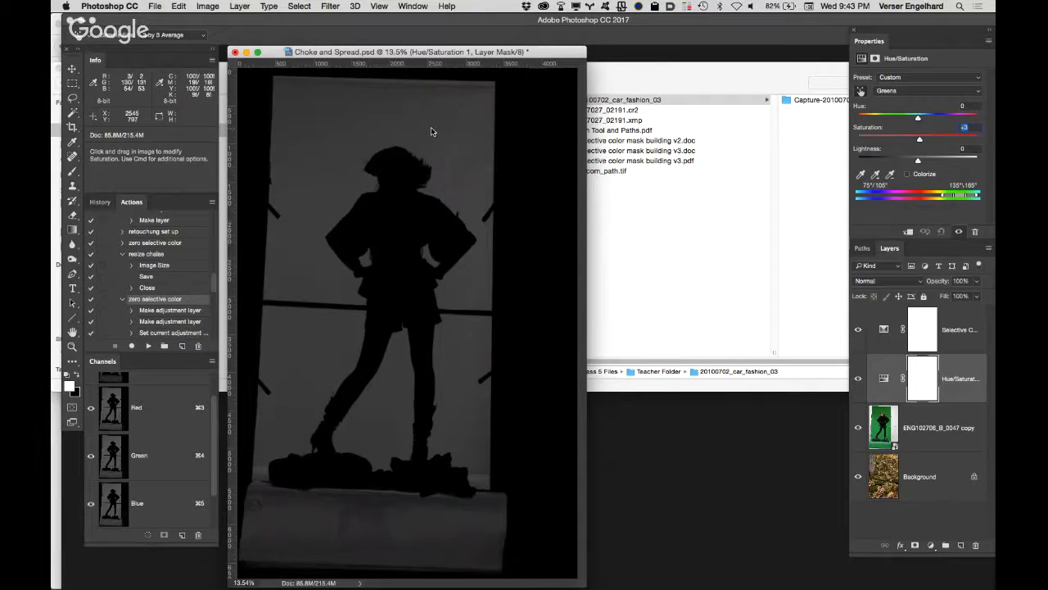
{"action": "mouse_move", "coordinate": [442, 128]}
{"action": "left_mouse_down"}
{"action": "mouse_move", "coordinate": [496, 135]}
{"action": "mouse_move", "coordinate": [402, 118]}
{"action": "mouse_move", "coordinate": [375, 123]}
{"action": "mouse_move", "coordinate": [447, 128]}
{"action": "left_mouse_up"}
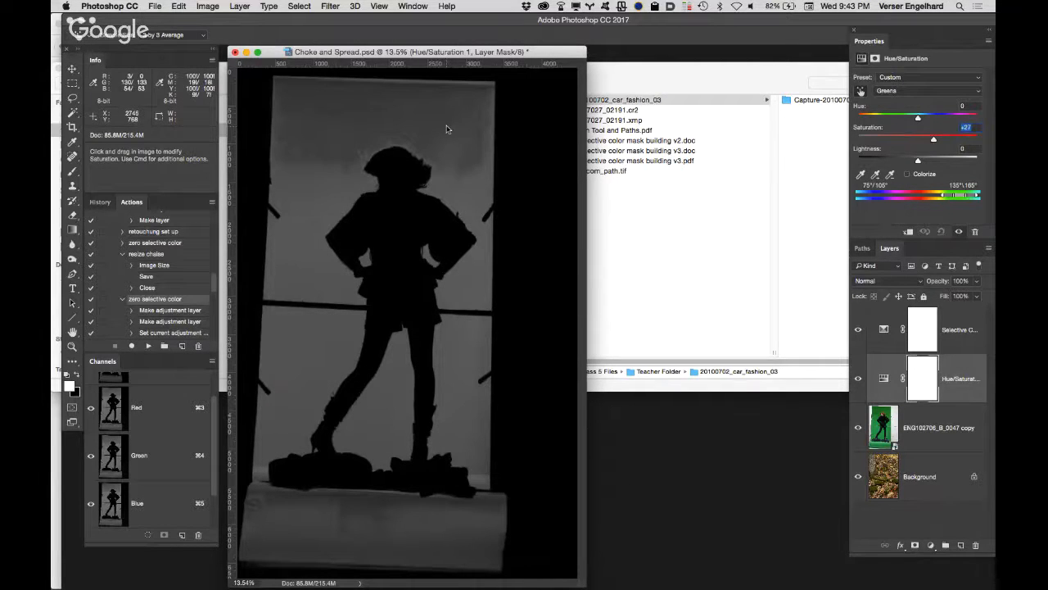
{"action": "left_click_drag", "start_coordinate": [447, 130], "coordinate": [443, 128]}
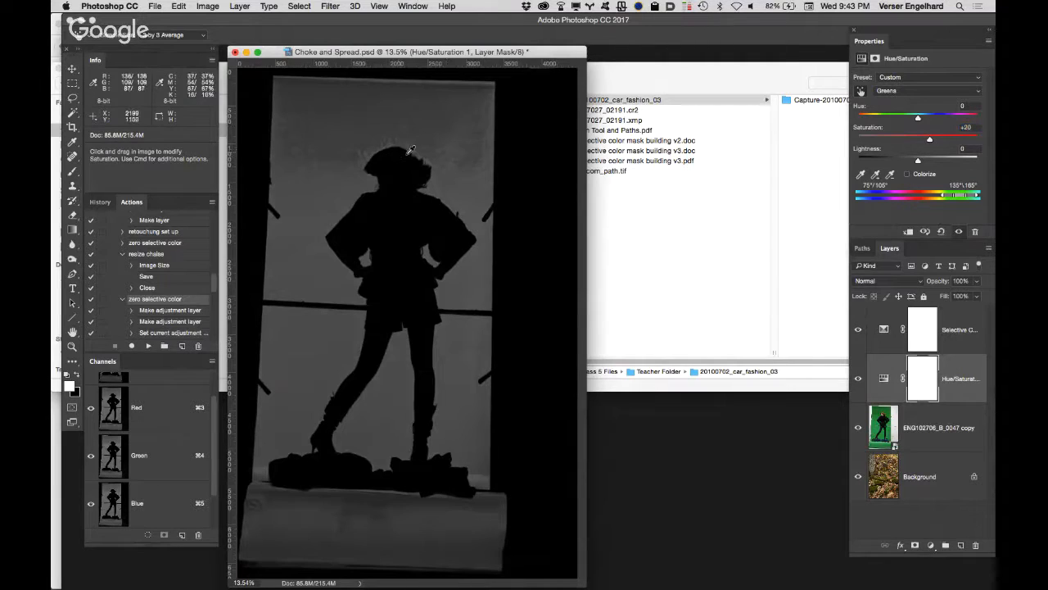
Step: Inspect the hair edge up close and reduce the Greens saturation to +11 with on-image adjustment on the backdrop
{"action": "key", "text": "z"}
{"action": "left_click", "coordinate": [417, 161]}
{"action": "left_click", "coordinate": [420, 160]}
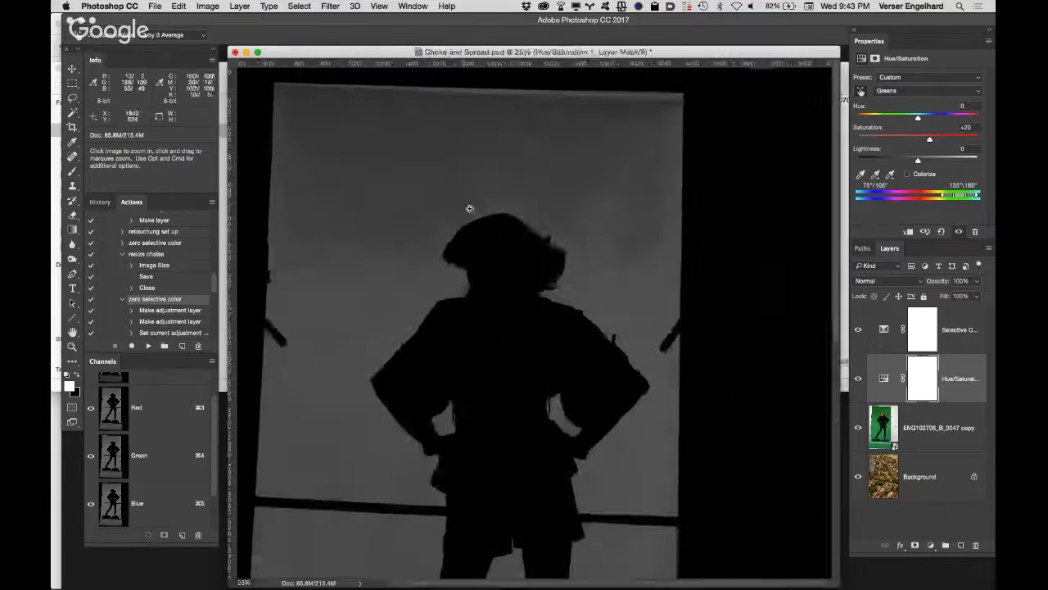
{"action": "left_click", "coordinate": [501, 234]}
{"action": "left_click", "coordinate": [543, 295]}
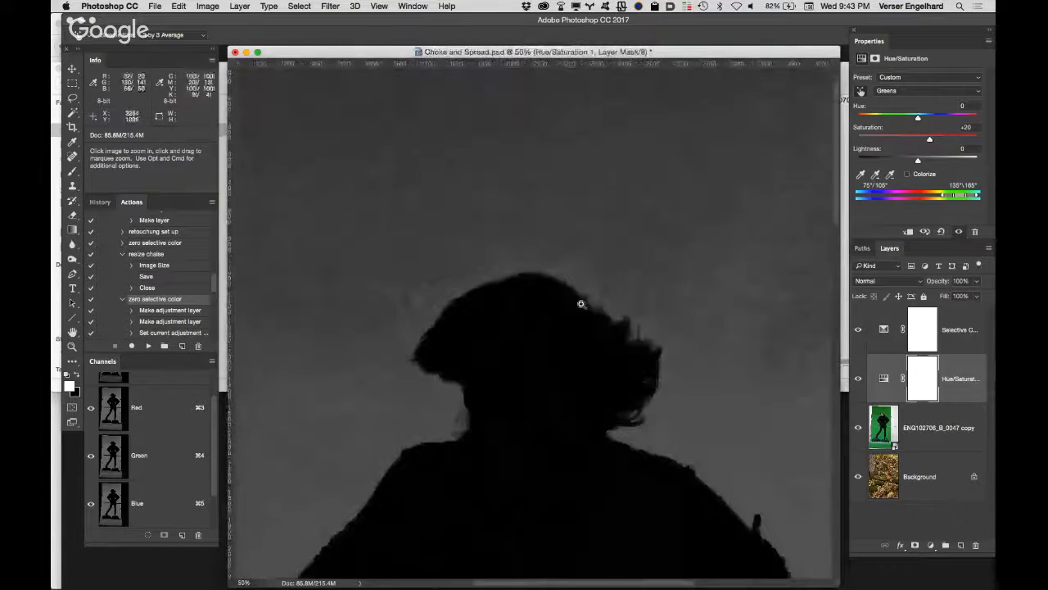
{"action": "left_click_drag", "start_coordinate": [483, 260], "coordinate": [412, 166]}
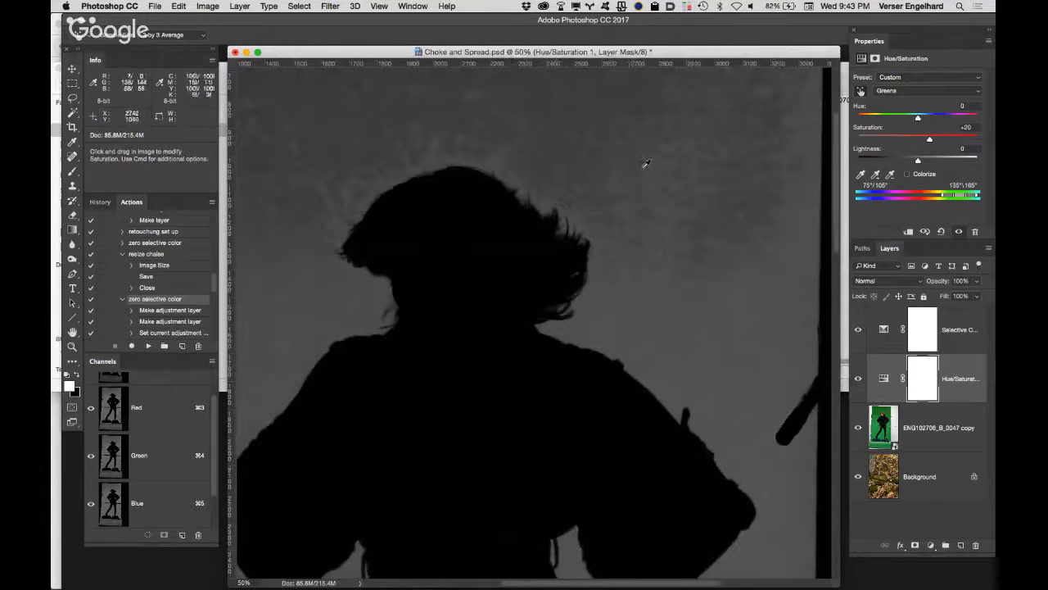
{"action": "left_click_drag", "start_coordinate": [642, 171], "coordinate": [631, 171]}
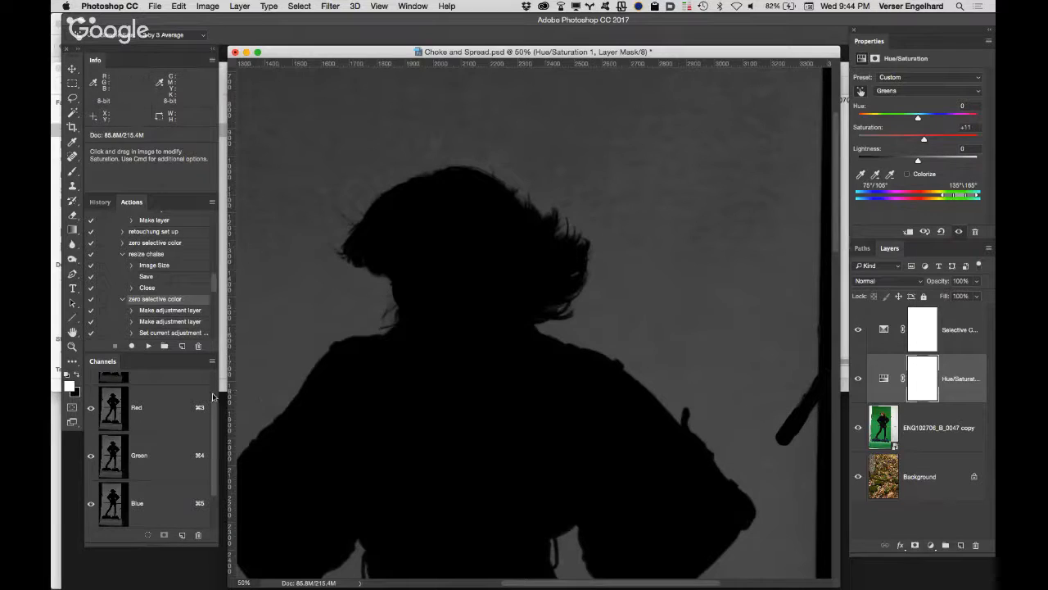
Step: Compare the individual color channels of the silhouette and duplicate the Red channel as a new alpha channel
{"action": "scroll", "coordinate": [213, 409], "scroll_direction": "up", "scroll_amount": 2}
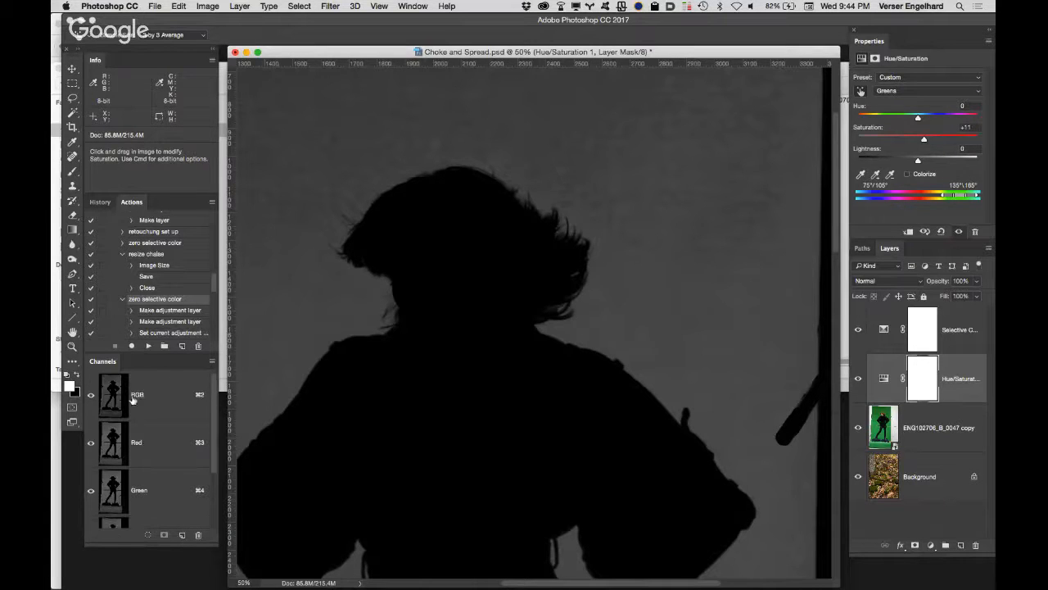
{"action": "left_click", "coordinate": [172, 398]}
{"action": "left_click", "coordinate": [171, 442]}
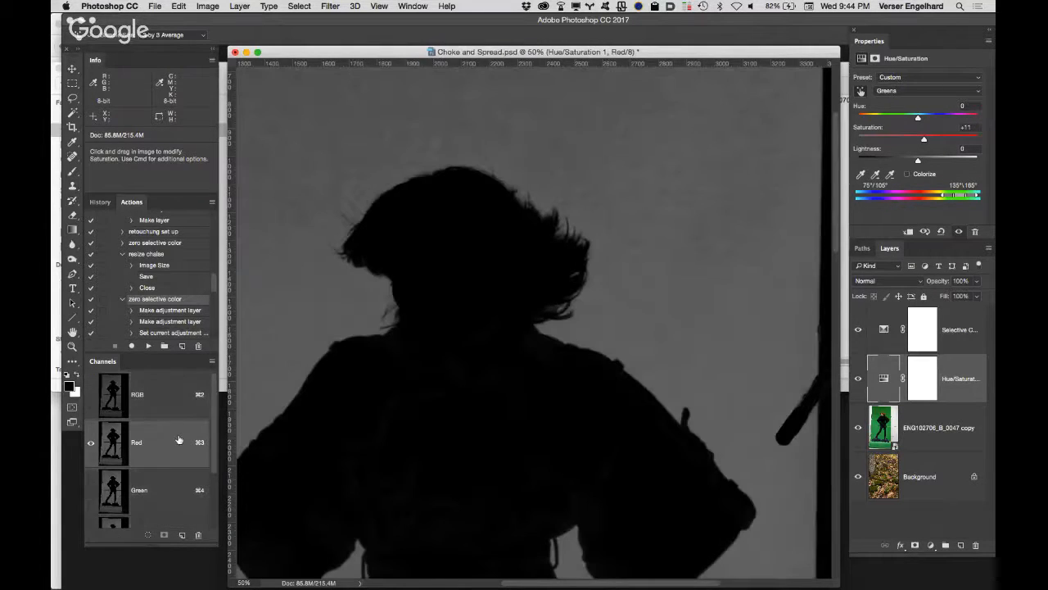
{"action": "left_click", "coordinate": [184, 498]}
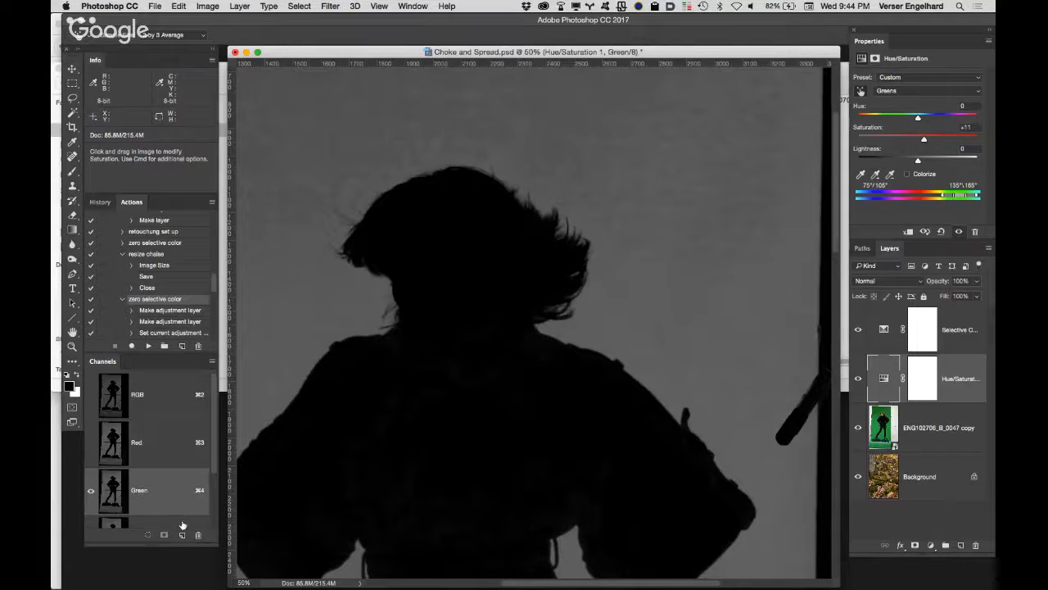
{"action": "left_click", "coordinate": [186, 519]}
{"action": "left_click", "coordinate": [184, 498]}
{"action": "left_click", "coordinate": [179, 455]}
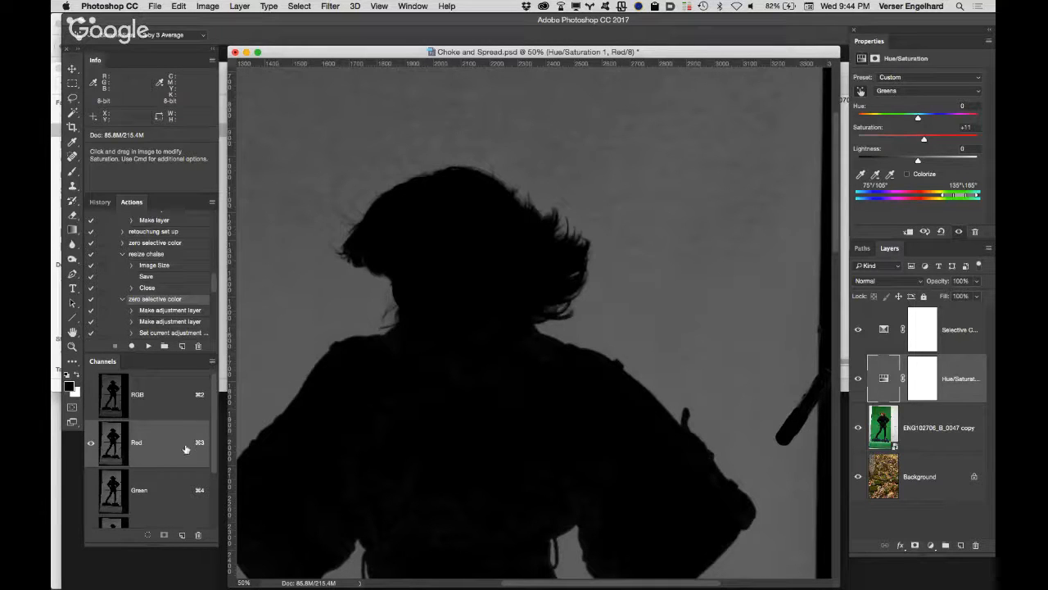
{"action": "left_click_drag", "start_coordinate": [178, 447], "coordinate": [211, 529]}
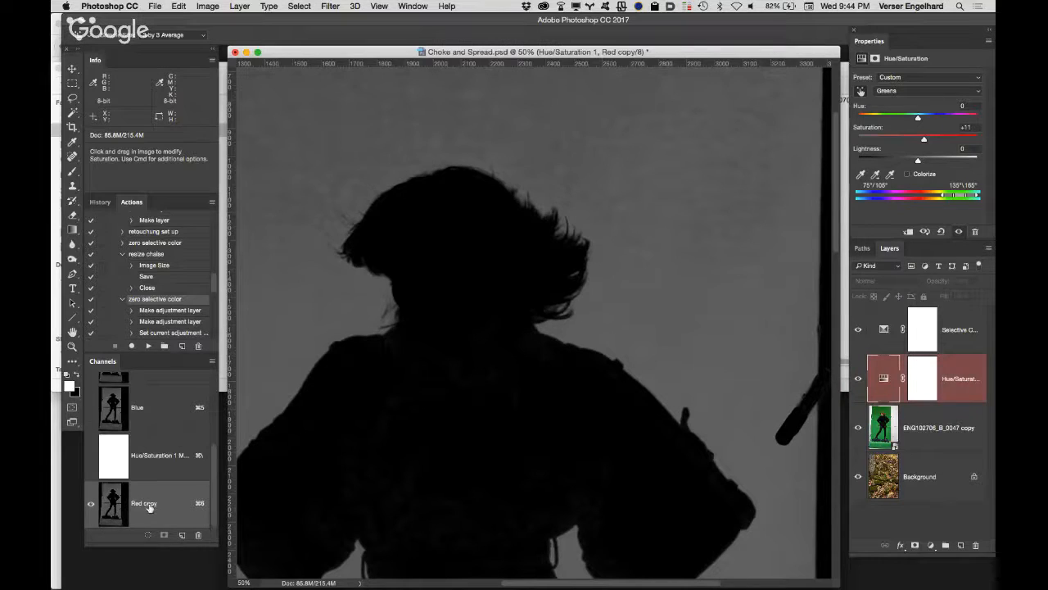
Step: Hide the Hue/Saturation and Selective Color adjustment layers
{"action": "left_click", "coordinate": [858, 378]}
{"action": "left_click", "coordinate": [858, 331]}
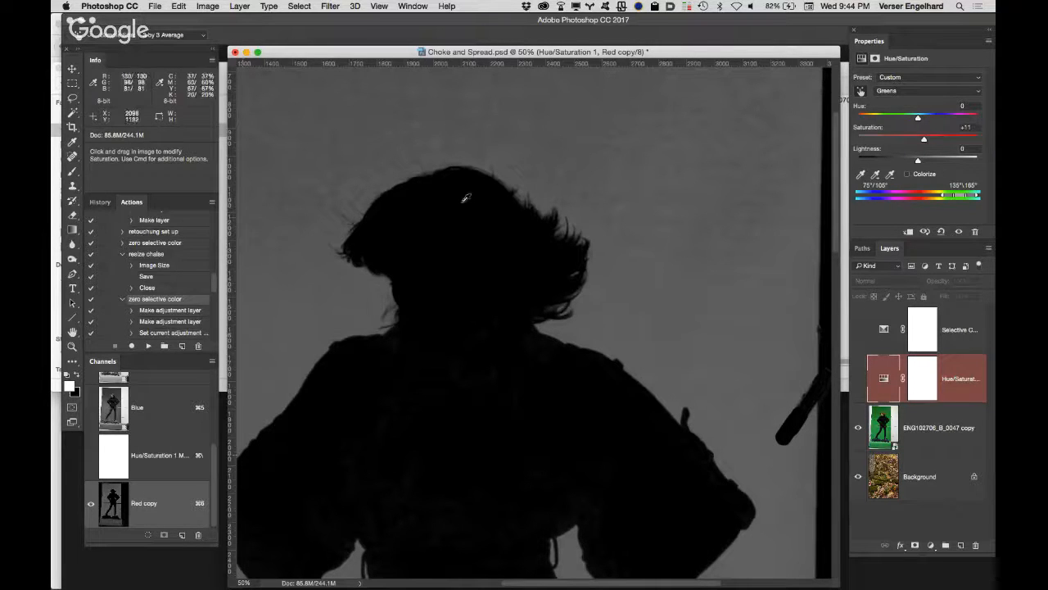
Step: Place one color sampler on the crown of the hair and a second on the backdrop just above the head
{"action": "left_click", "coordinate": [73, 142]}
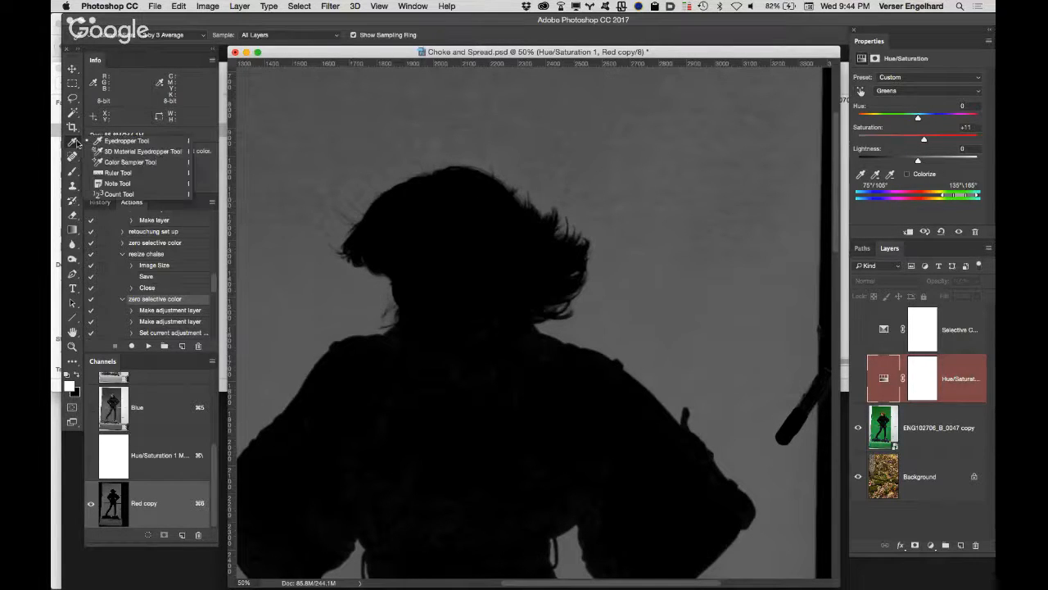
{"action": "left_click", "coordinate": [104, 163]}
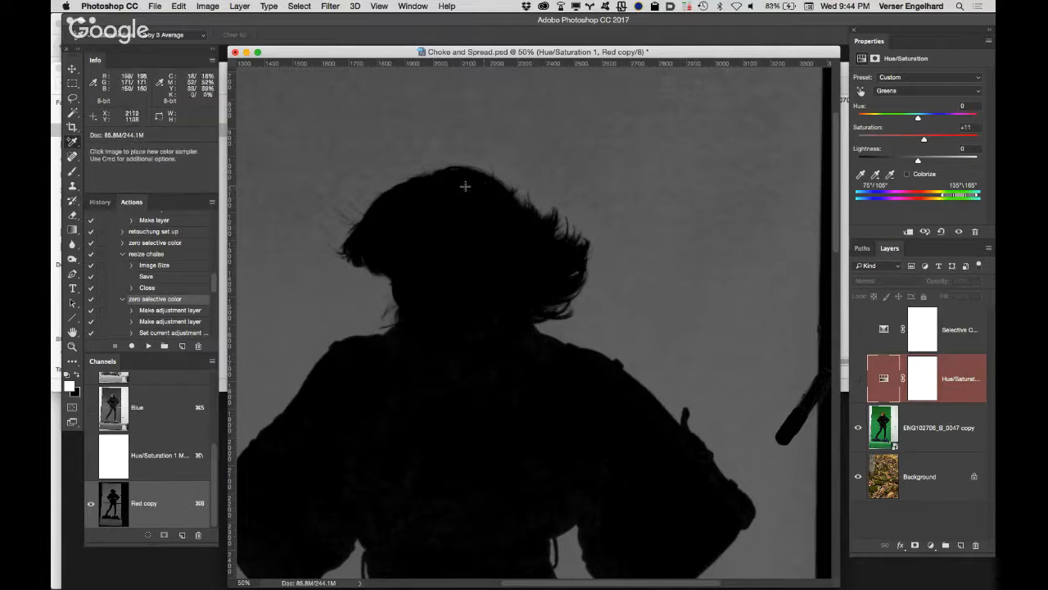
{"action": "left_click", "coordinate": [467, 185]}
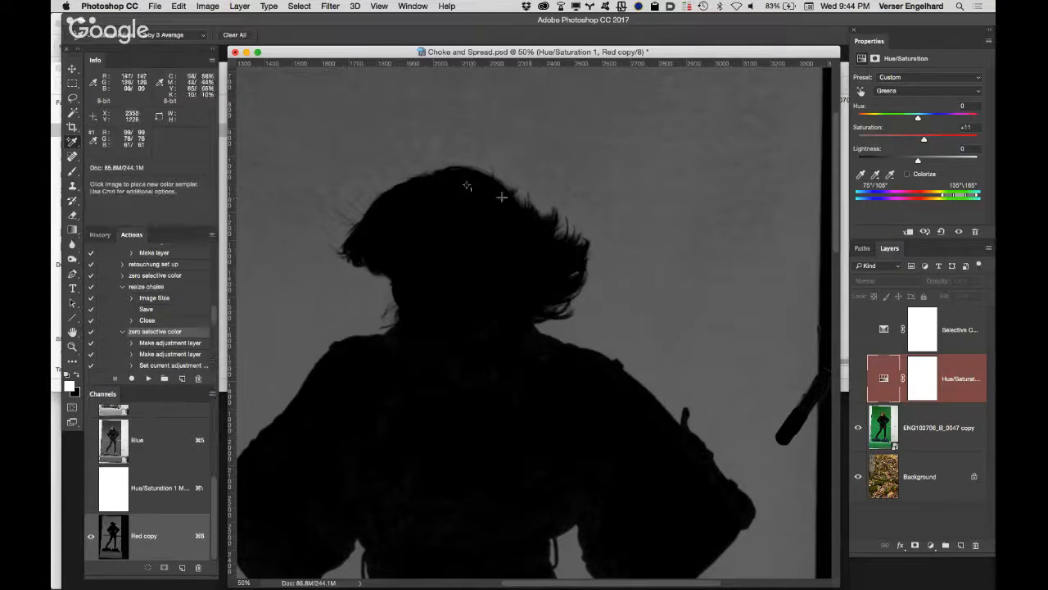
{"action": "left_click", "coordinate": [465, 155]}
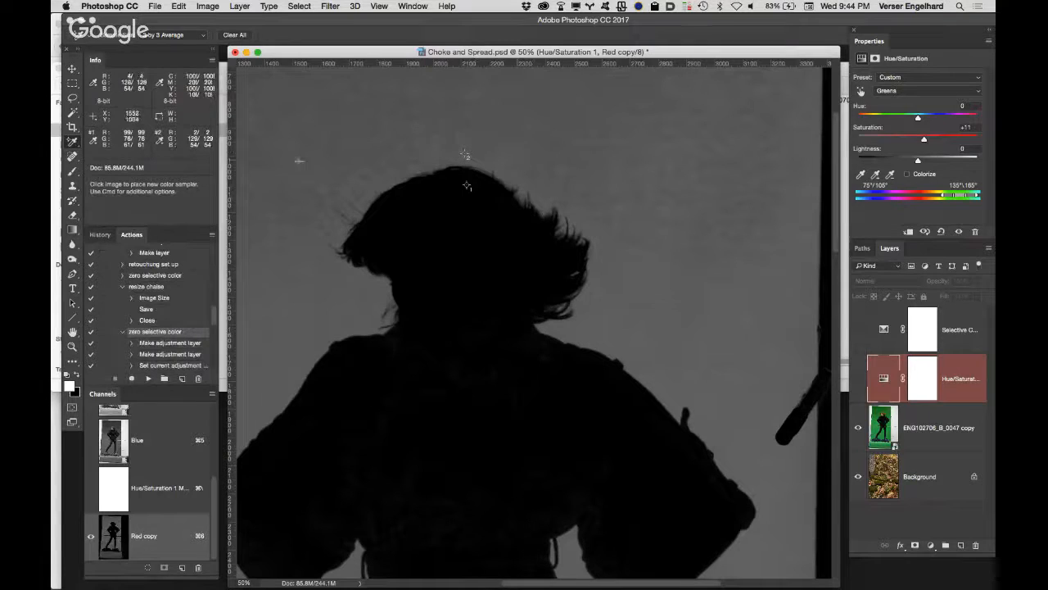
Step: With Levels open on the Red copy channel, set both color sampler readouts to RGB Color
{"action": "key", "text": "super+l"}
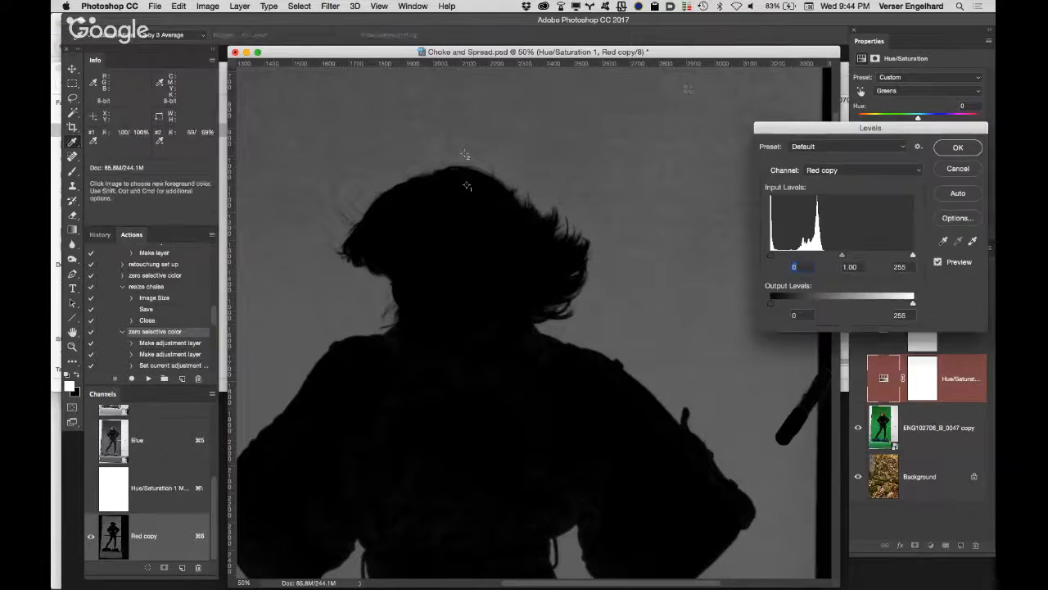
{"action": "left_click", "coordinate": [93, 141]}
{"action": "left_click", "coordinate": [93, 142]}
{"action": "left_click", "coordinate": [93, 142]}
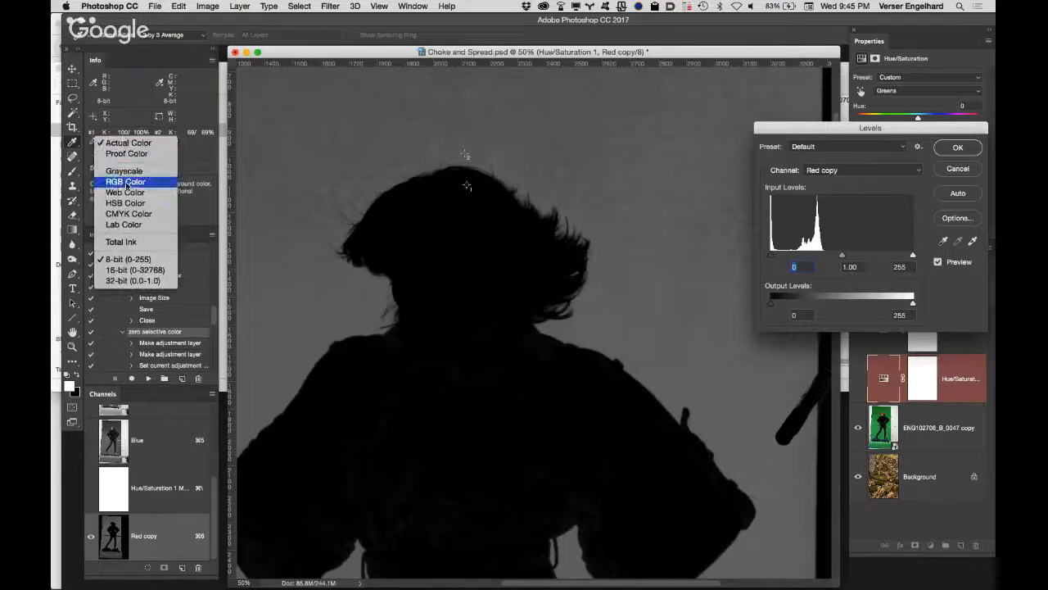
{"action": "left_click", "coordinate": [130, 178]}
{"action": "left_click", "coordinate": [164, 144]}
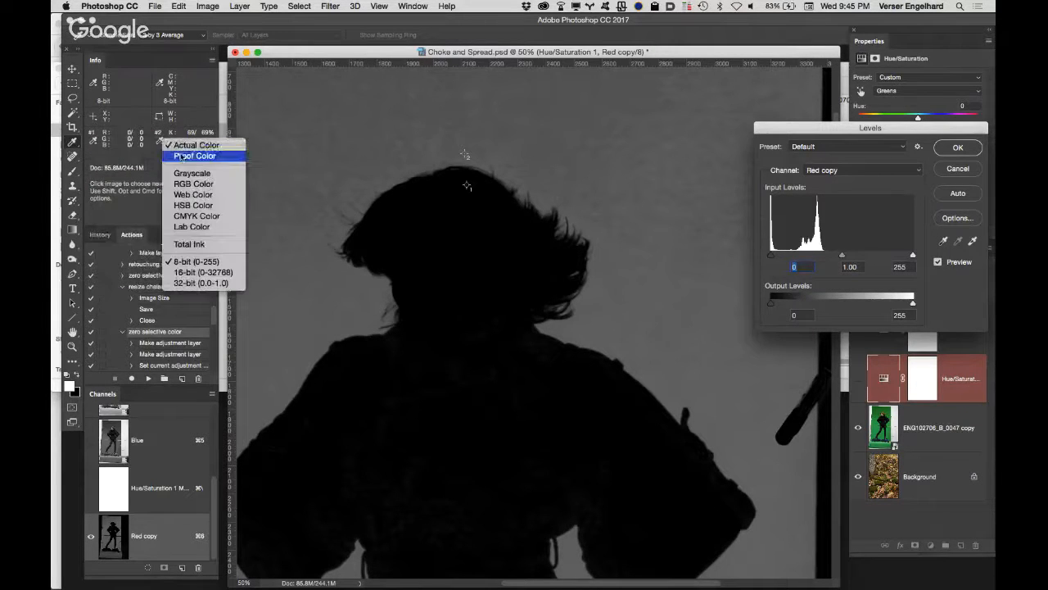
{"action": "left_click", "coordinate": [205, 184]}
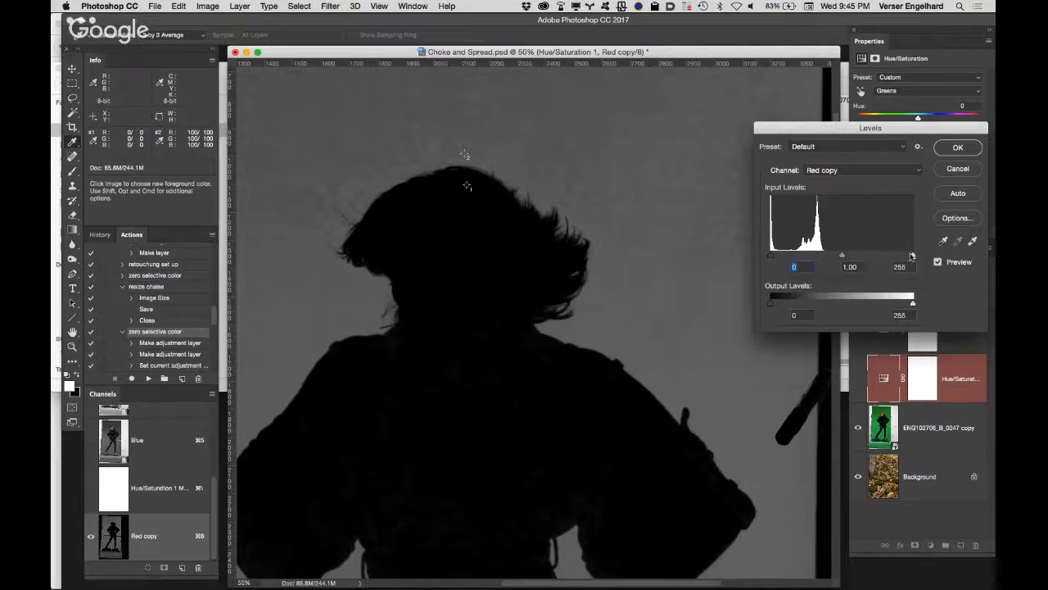
{"action": "left_click_drag", "start_coordinate": [913, 256], "coordinate": [813, 255]}
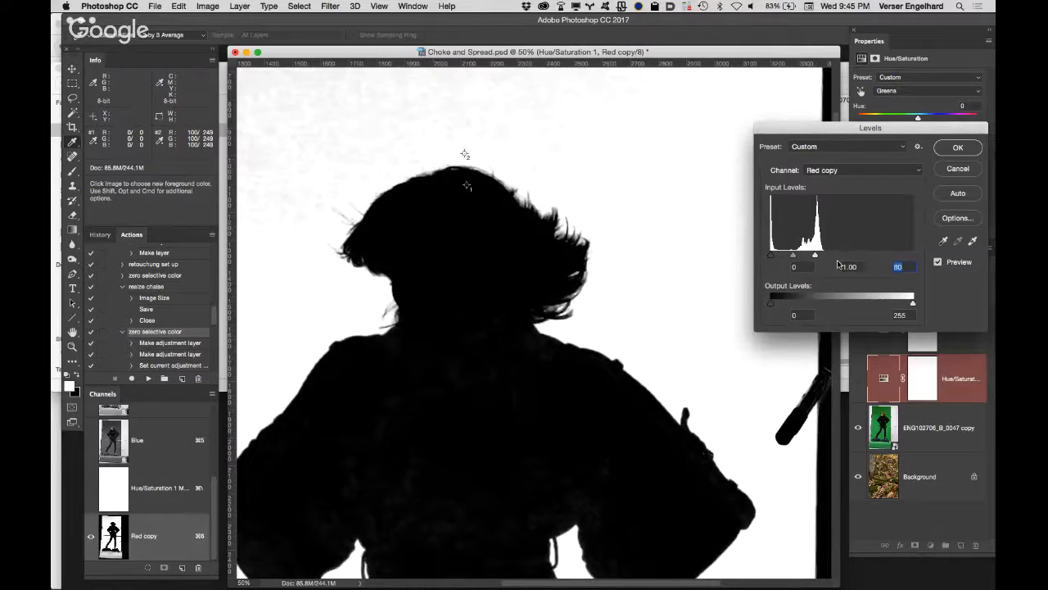
{"action": "key", "text": "Up"}
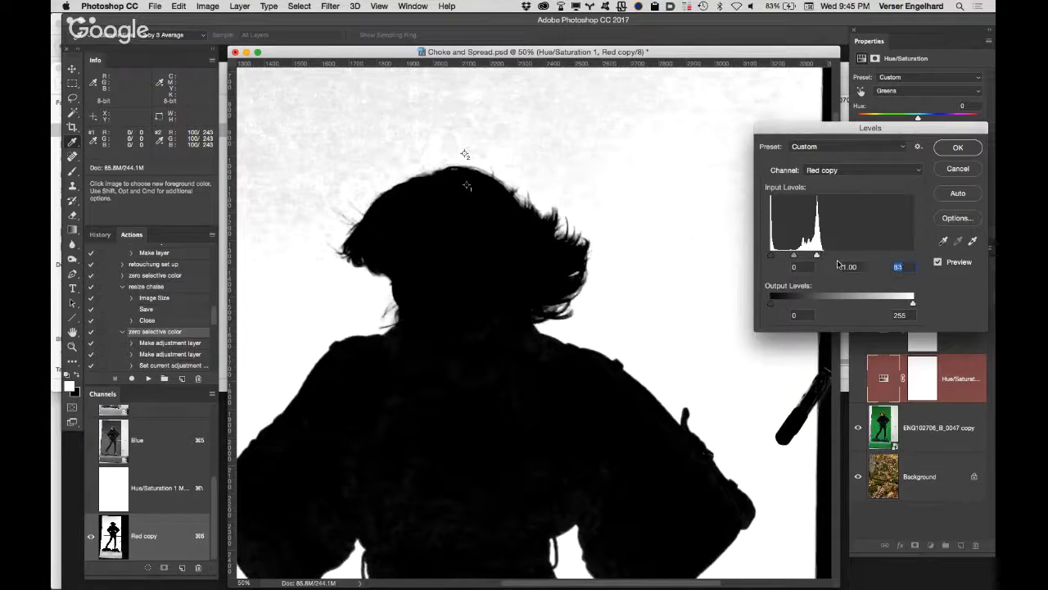
{"action": "key", "text": "Down"}
{"action": "key", "text": "Up"}
{"action": "key", "text": "Up"}
{"action": "key", "text": "Up"}
{"action": "key", "text": "Up"}
{"action": "key", "text": "Up"}
{"action": "key", "text": "Up"}
{"action": "key", "text": "Up"}
{"action": "key", "text": "Up"}
{"action": "key", "text": "Up"}
{"action": "key", "text": "Up"}
{"action": "key", "text": "Up"}
{"action": "key", "text": "Up"}
{"action": "key", "text": "Up"}
{"action": "key", "text": "Up"}
{"action": "left_click", "coordinate": [975, 170]}
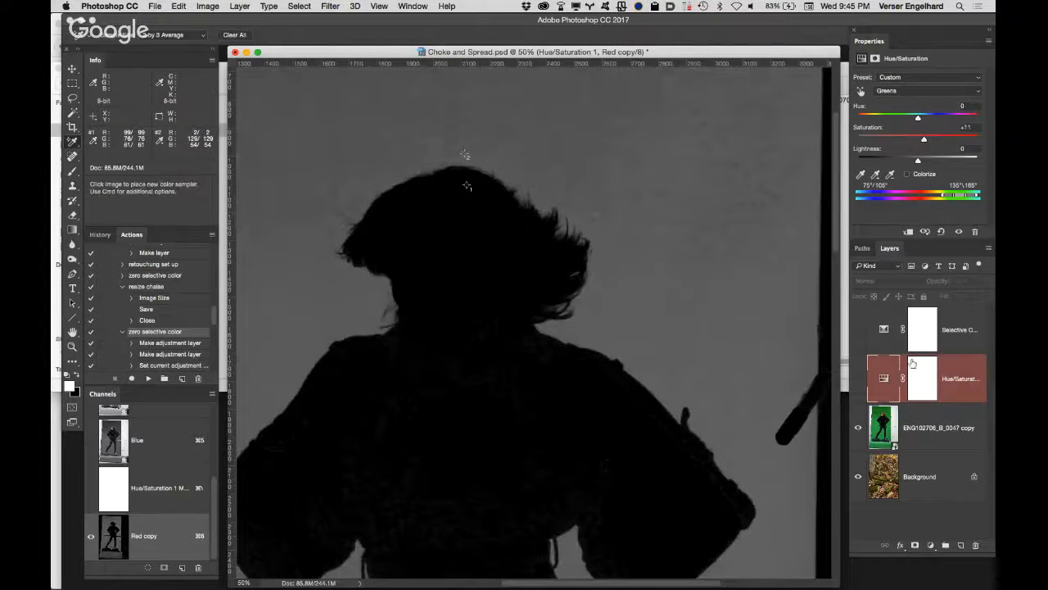
Step: Select the ENG102706_B_0047 copy layer, target the Red copy channel, and apply Levels with the white input at 75
{"action": "left_click", "coordinate": [950, 422]}
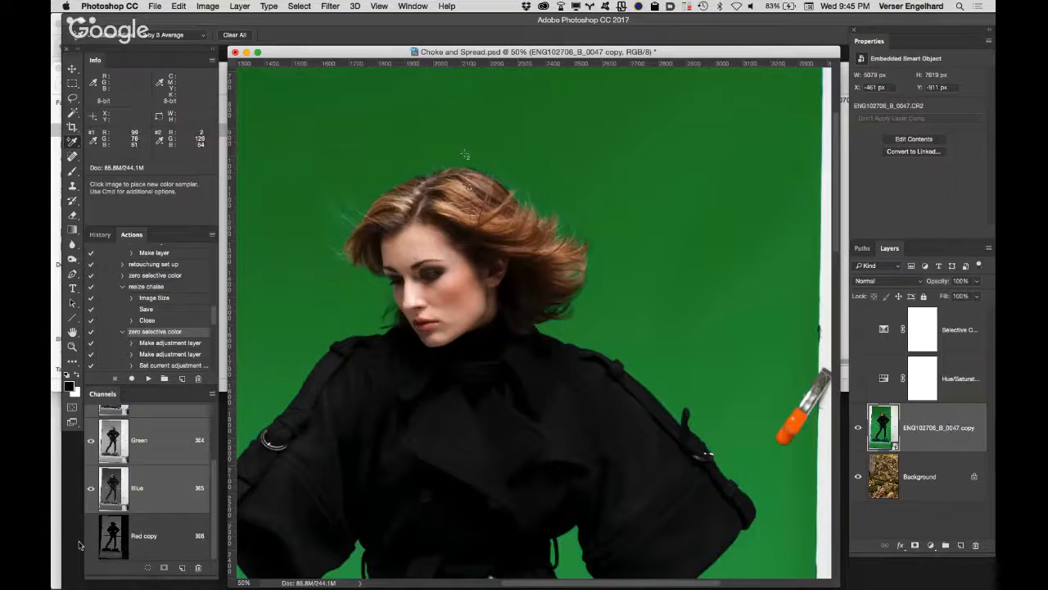
{"action": "left_click", "coordinate": [163, 530]}
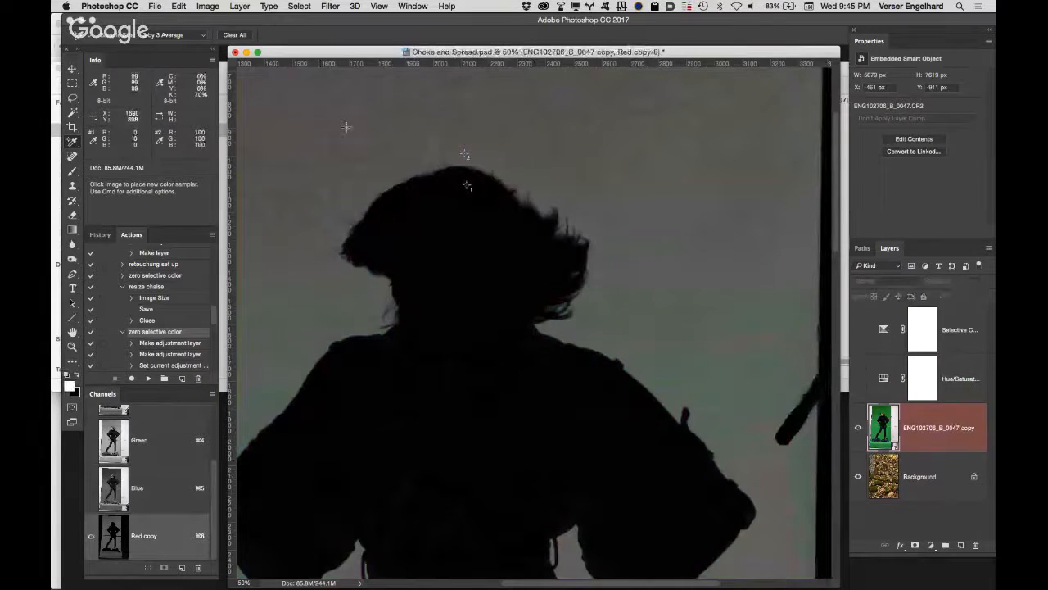
{"action": "key", "text": "super+l"}
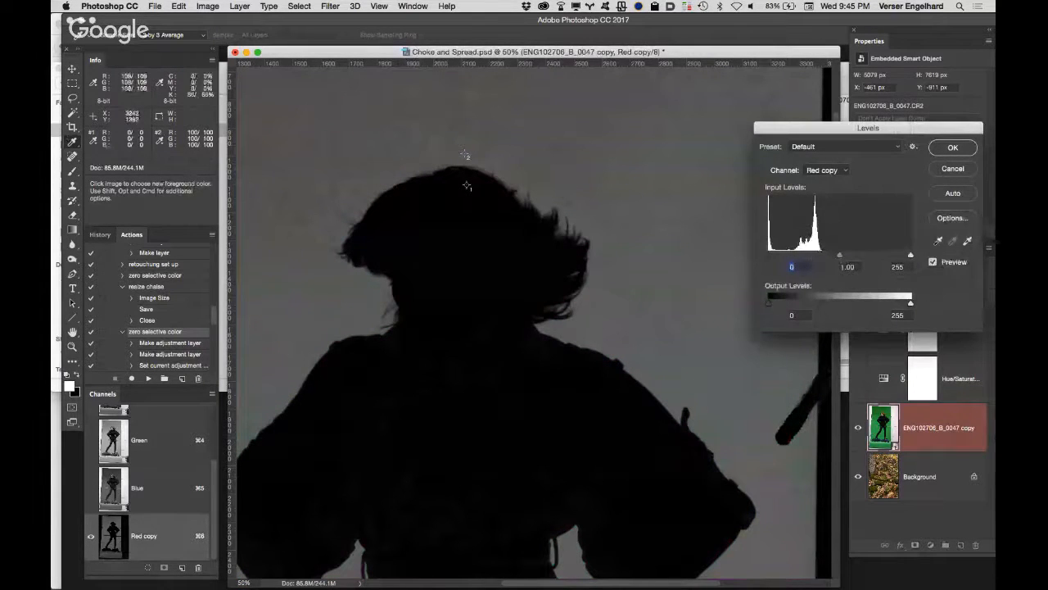
{"action": "left_click_drag", "start_coordinate": [911, 256], "coordinate": [812, 264]}
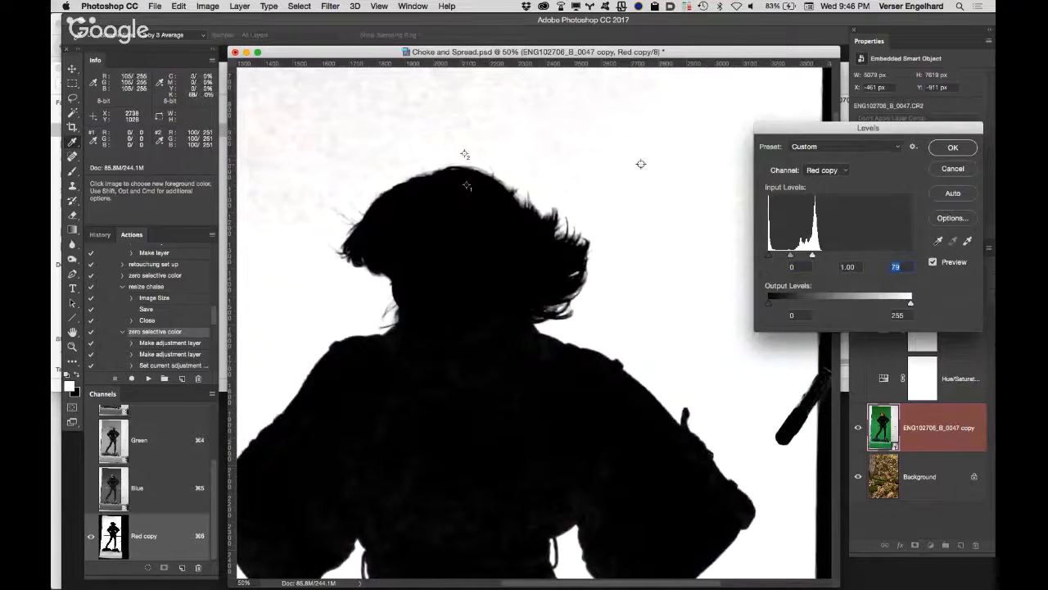
{"action": "key", "text": "Down"}
{"action": "key", "text": "Down"}
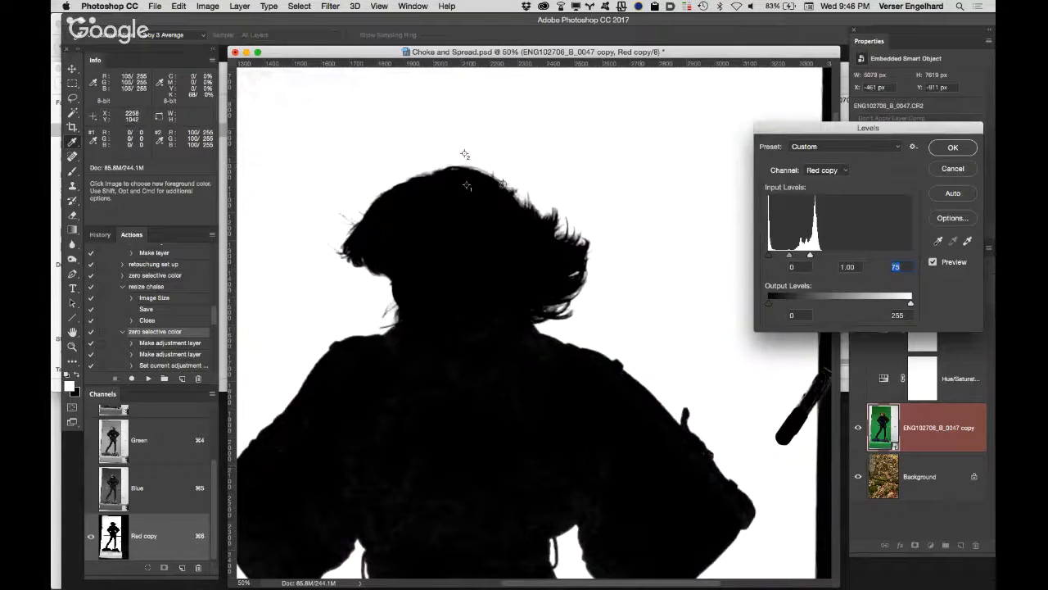
{"action": "scroll", "coordinate": [415, 379], "scroll_direction": "down", "scroll_amount": 5}
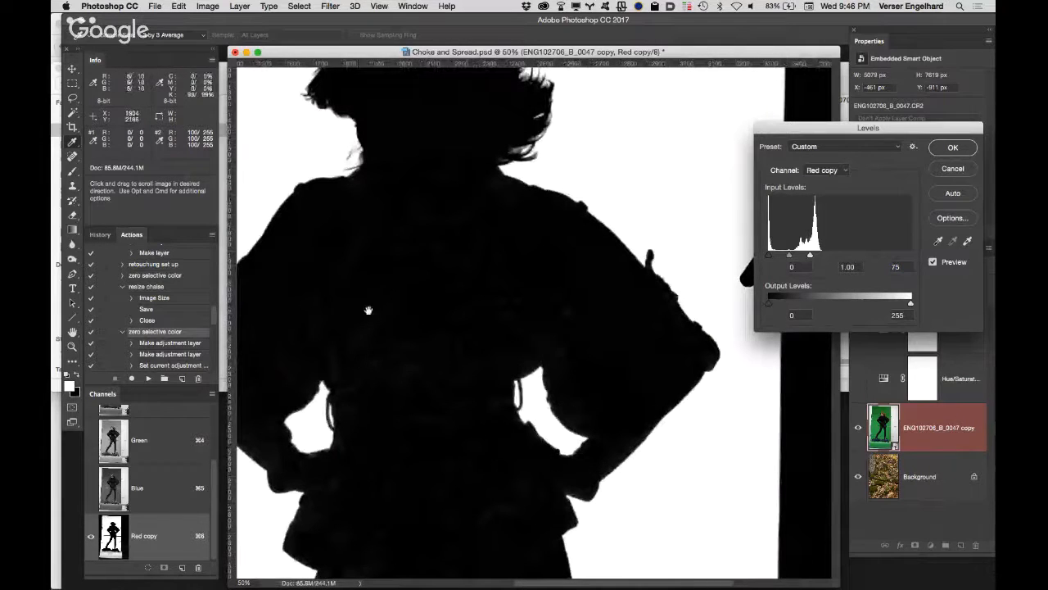
{"action": "scroll", "coordinate": [459, 352], "scroll_direction": "up", "scroll_amount": 5}
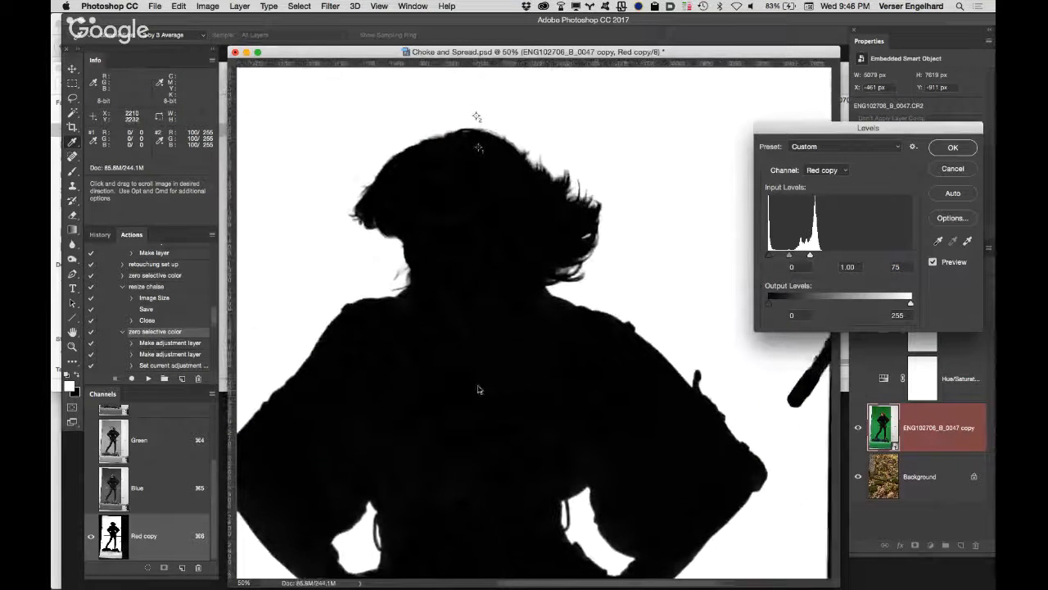
{"action": "left_click", "coordinate": [942, 149]}
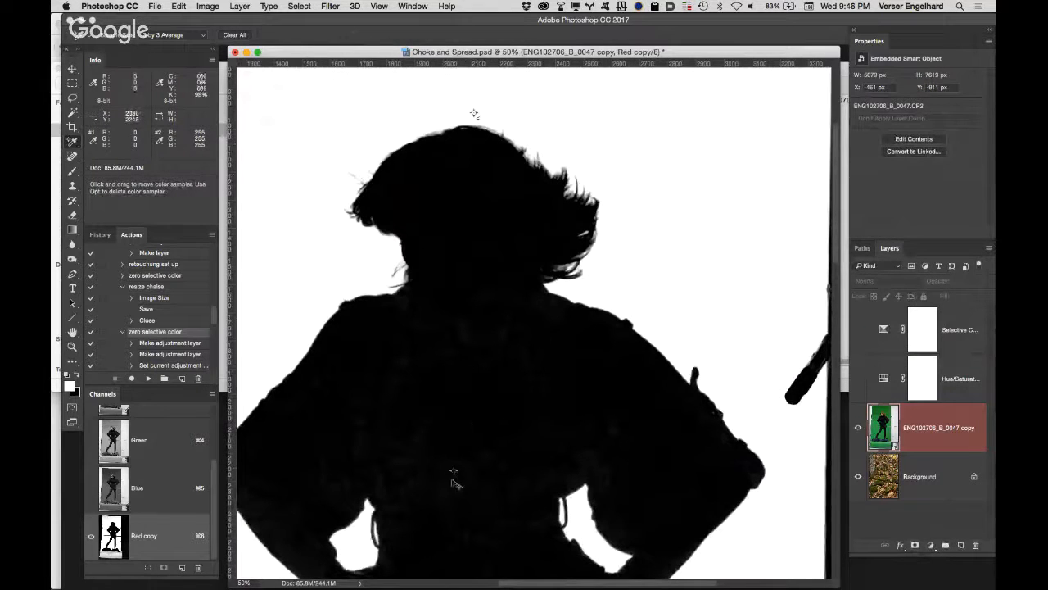
Step: Move the hair color sampler onto the coat's lower torso and raise the Red copy channel's Levels black input to make the figure solid black
{"action": "left_click_drag", "start_coordinate": [443, 464], "coordinate": [443, 464]}
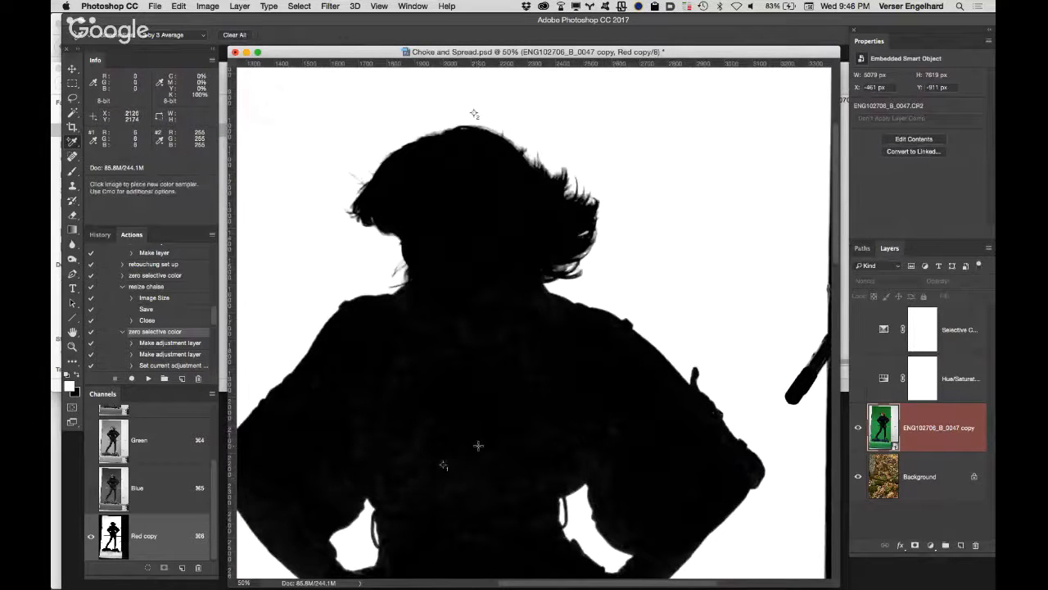
{"action": "key", "text": "super+l"}
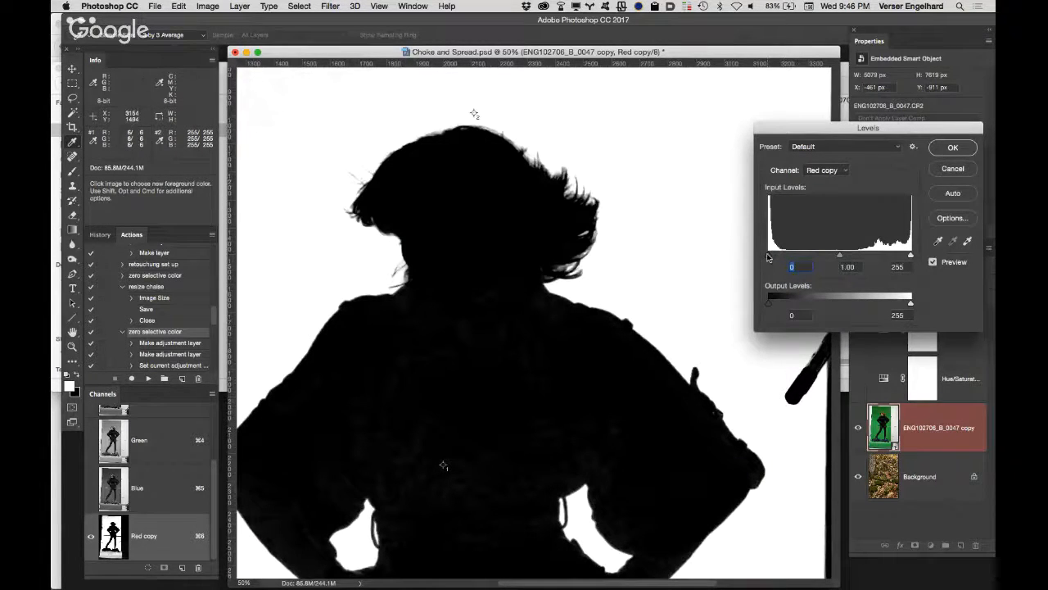
{"action": "left_click_drag", "start_coordinate": [769, 256], "coordinate": [772, 255]}
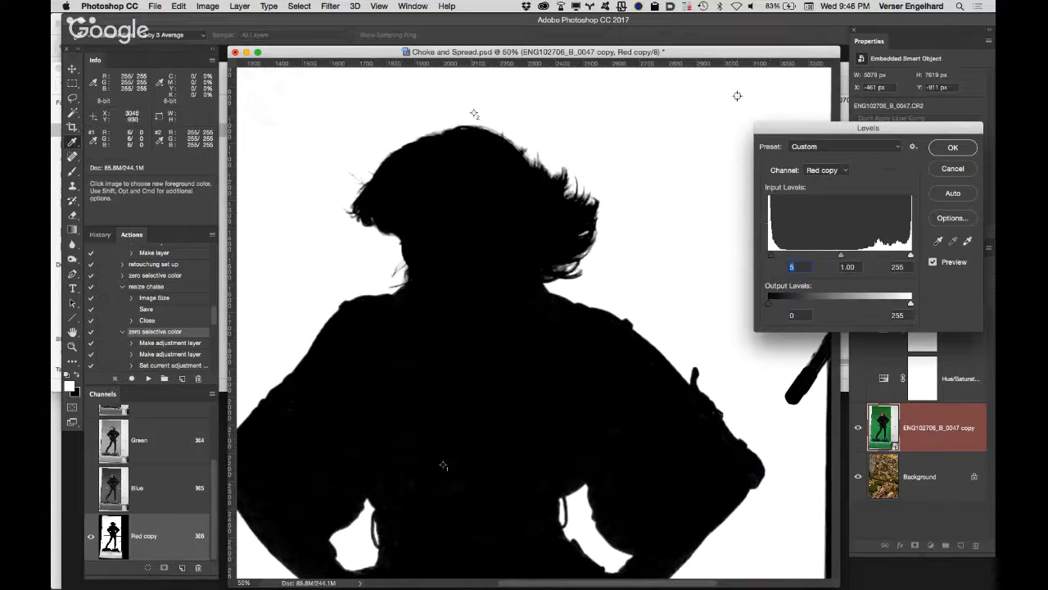
{"action": "key", "text": "Up"}
{"action": "key", "text": "Up"}
{"action": "key", "text": "Up"}
{"action": "key", "text": "Up"}
{"action": "key", "text": "Up"}
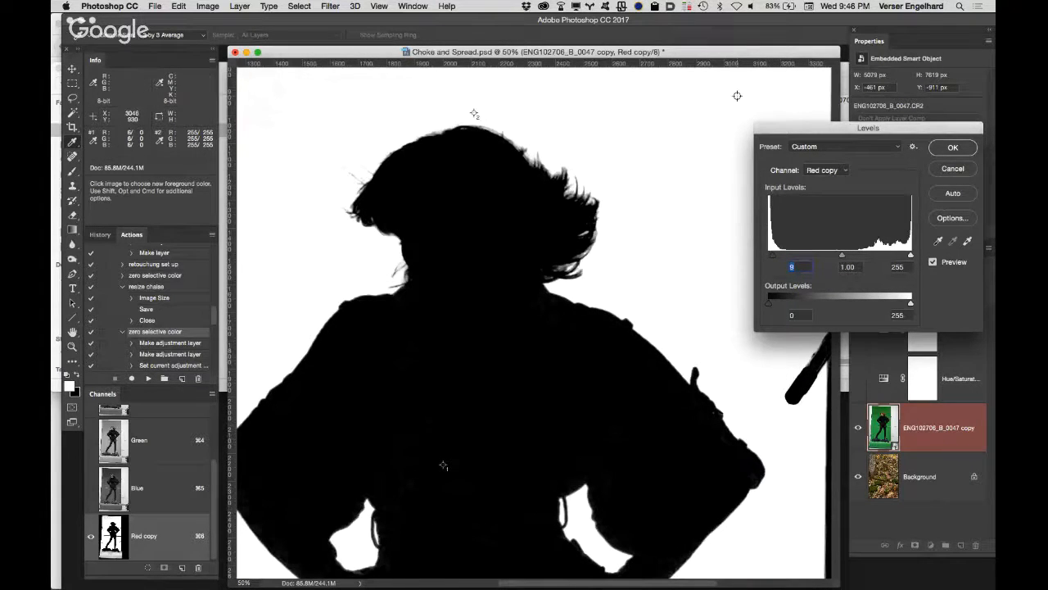
{"action": "key", "text": "Up"}
{"action": "key", "text": "Up"}
{"action": "key", "text": "Up"}
{"action": "key", "text": "Up"}
{"action": "key", "text": "Up"}
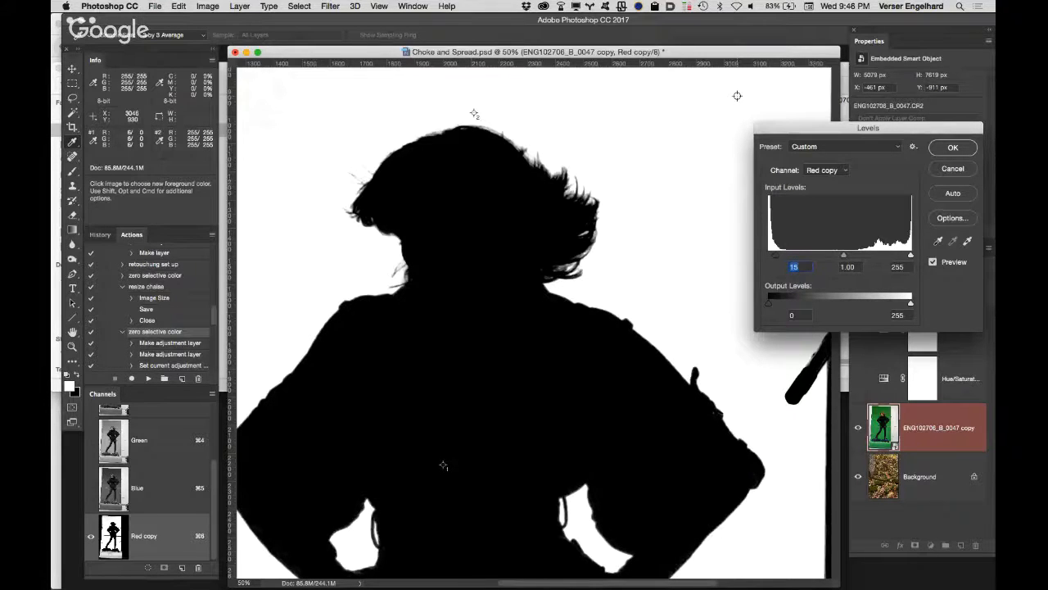
{"action": "left_click", "coordinate": [957, 148]}
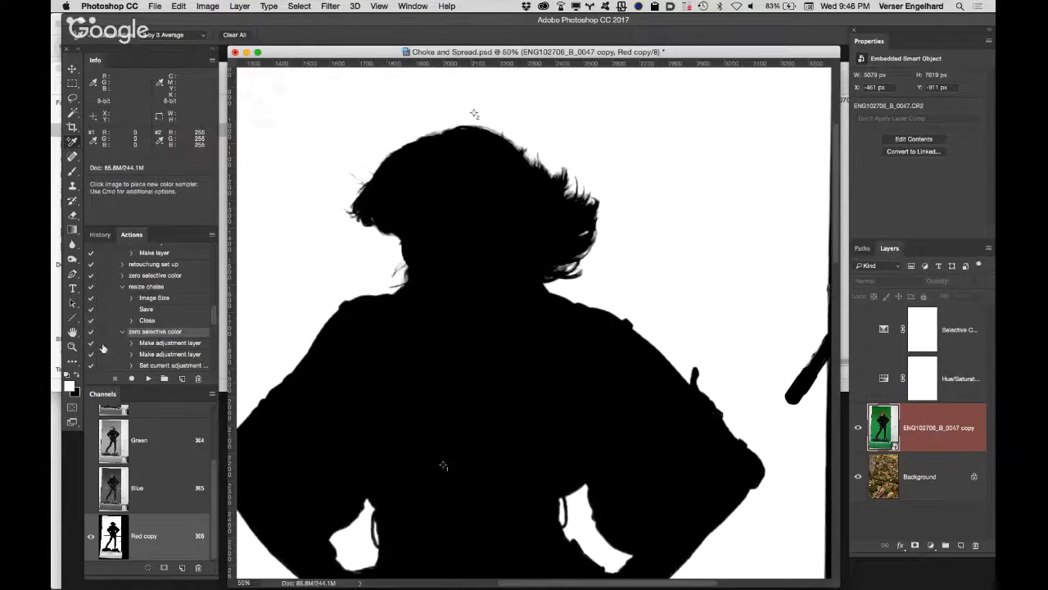
{"action": "key", "text": "h"}
{"action": "key", "text": "super+0"}
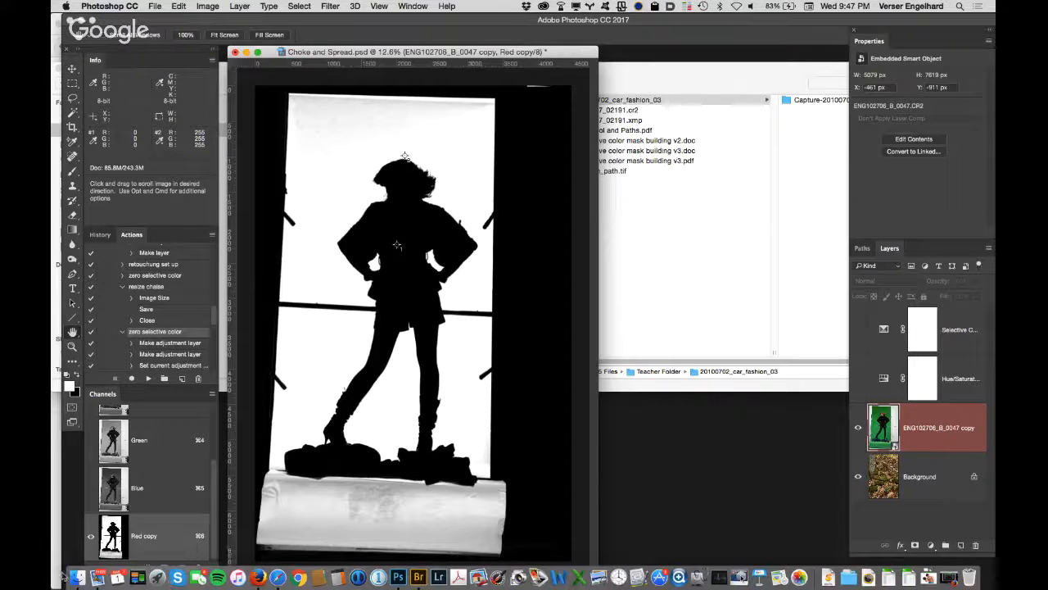
Step: Switch to Firefox and bring the Google Hangouts window to the front
{"action": "left_click", "coordinate": [75, 578]}
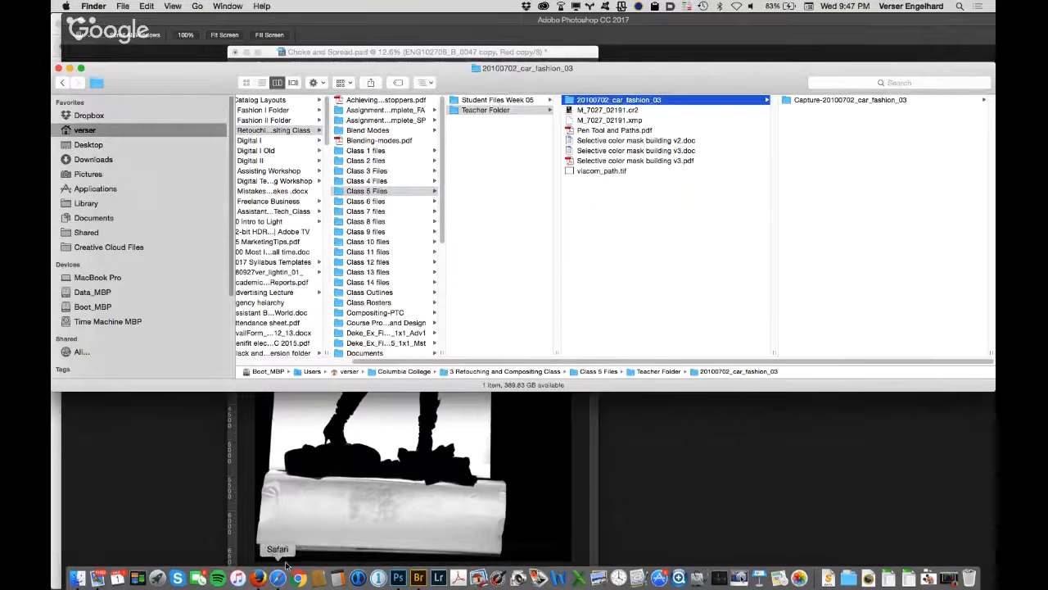
{"action": "left_click", "coordinate": [258, 578]}
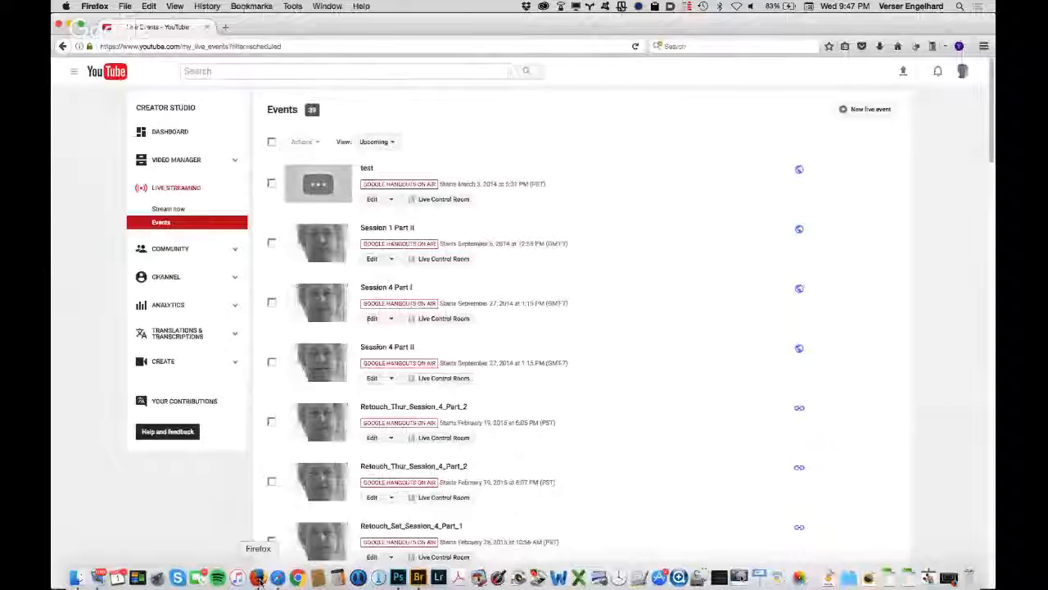
{"action": "left_click", "coordinate": [319, 5]}
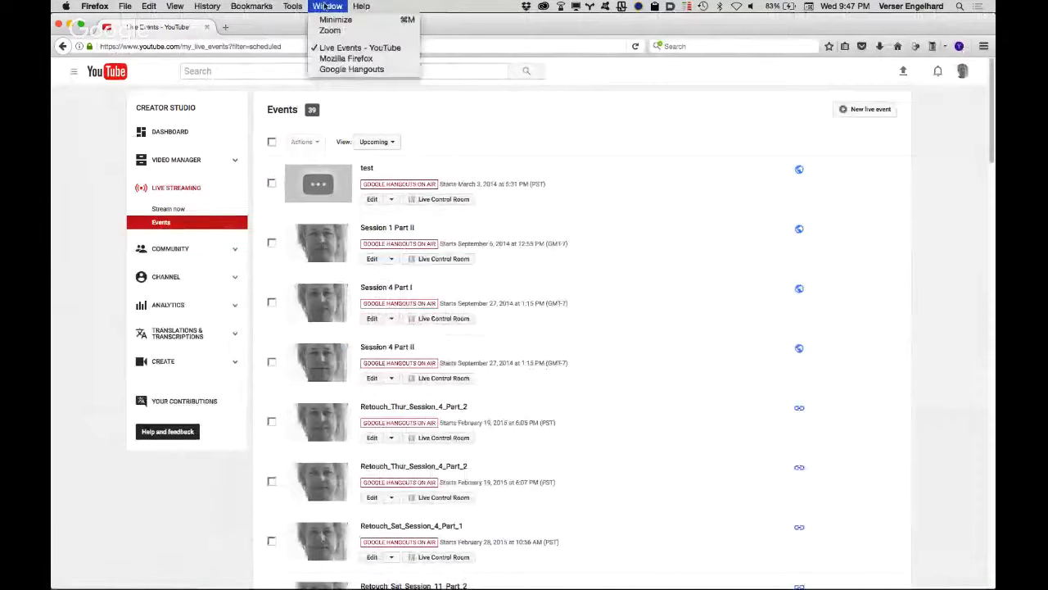
{"action": "left_click", "coordinate": [330, 72]}
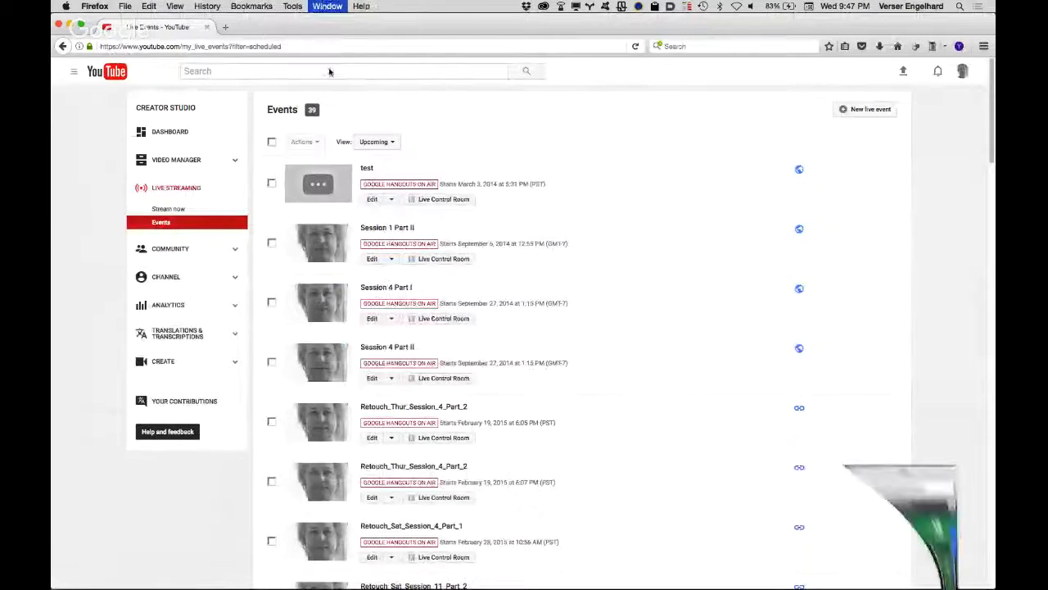